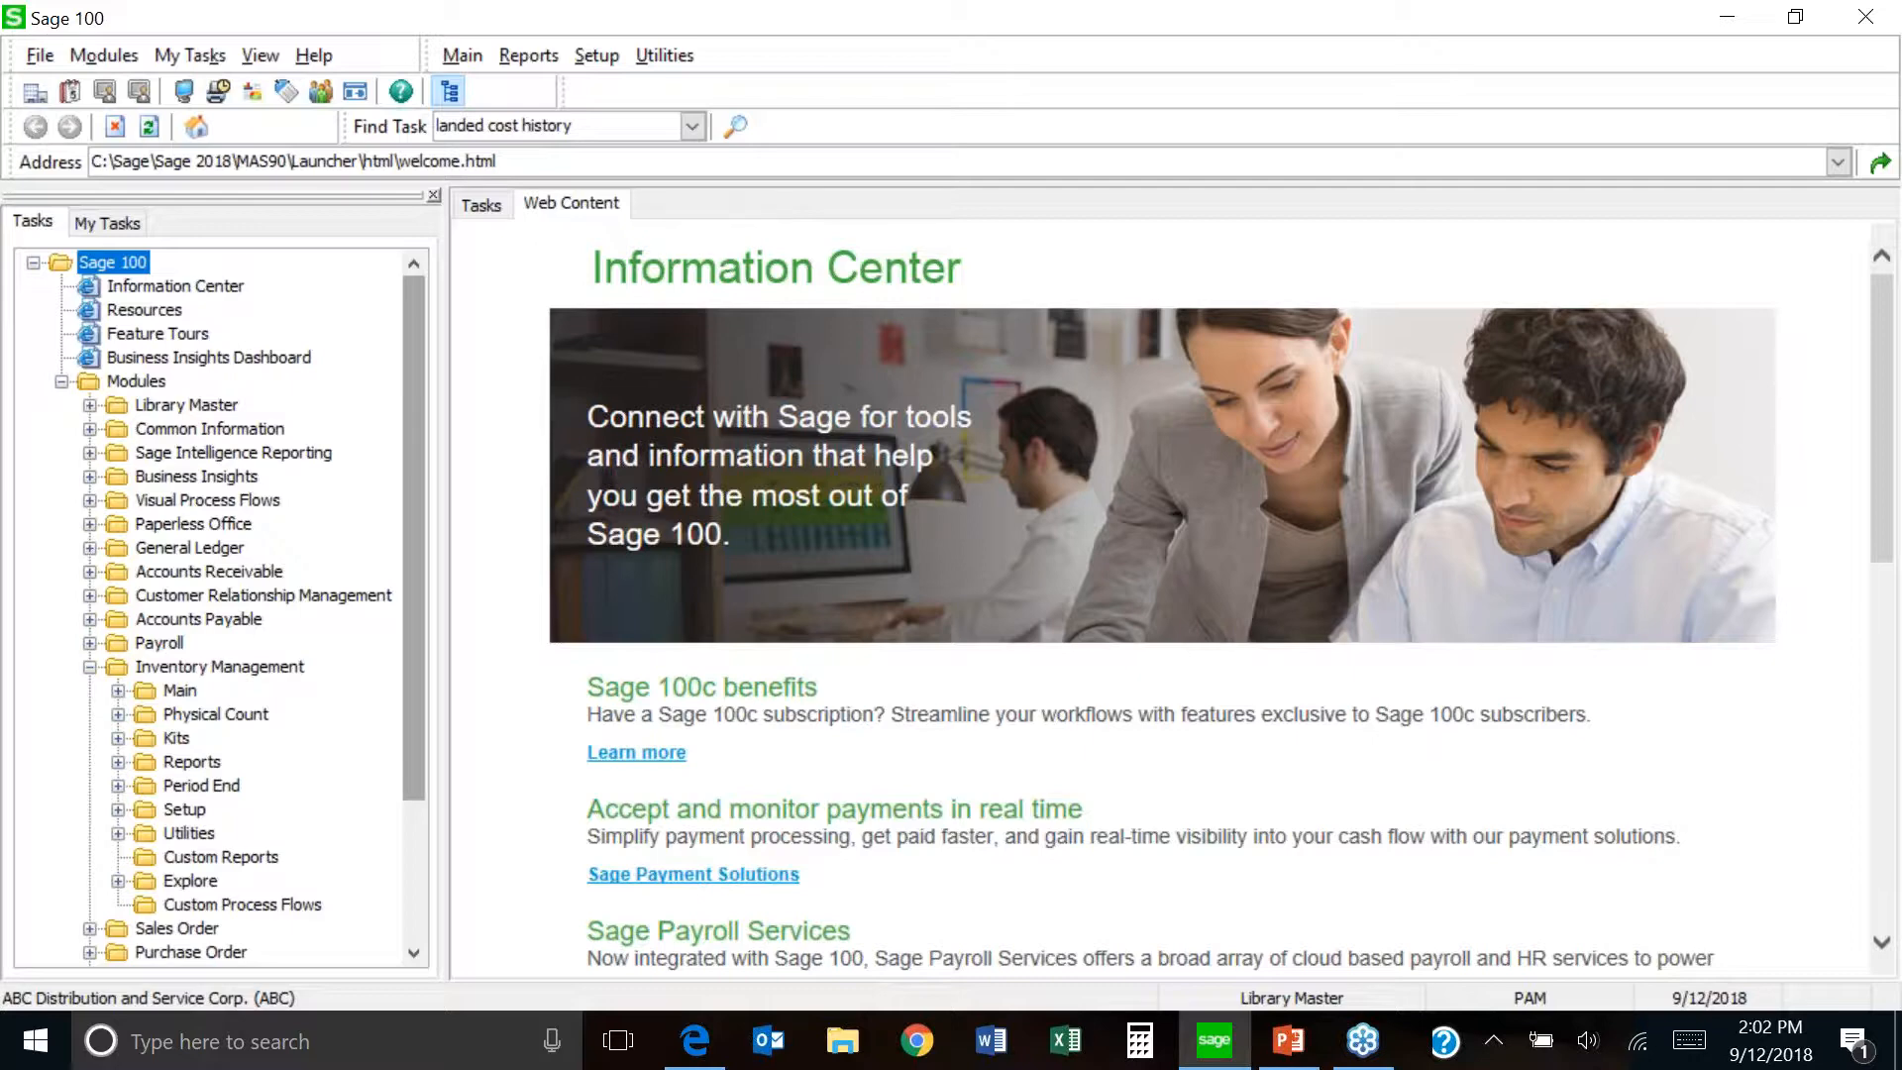
- Open Inventory Management Options from the Inventory Management setup tasks
{"action": "left_click", "coordinate": [188, 810]}
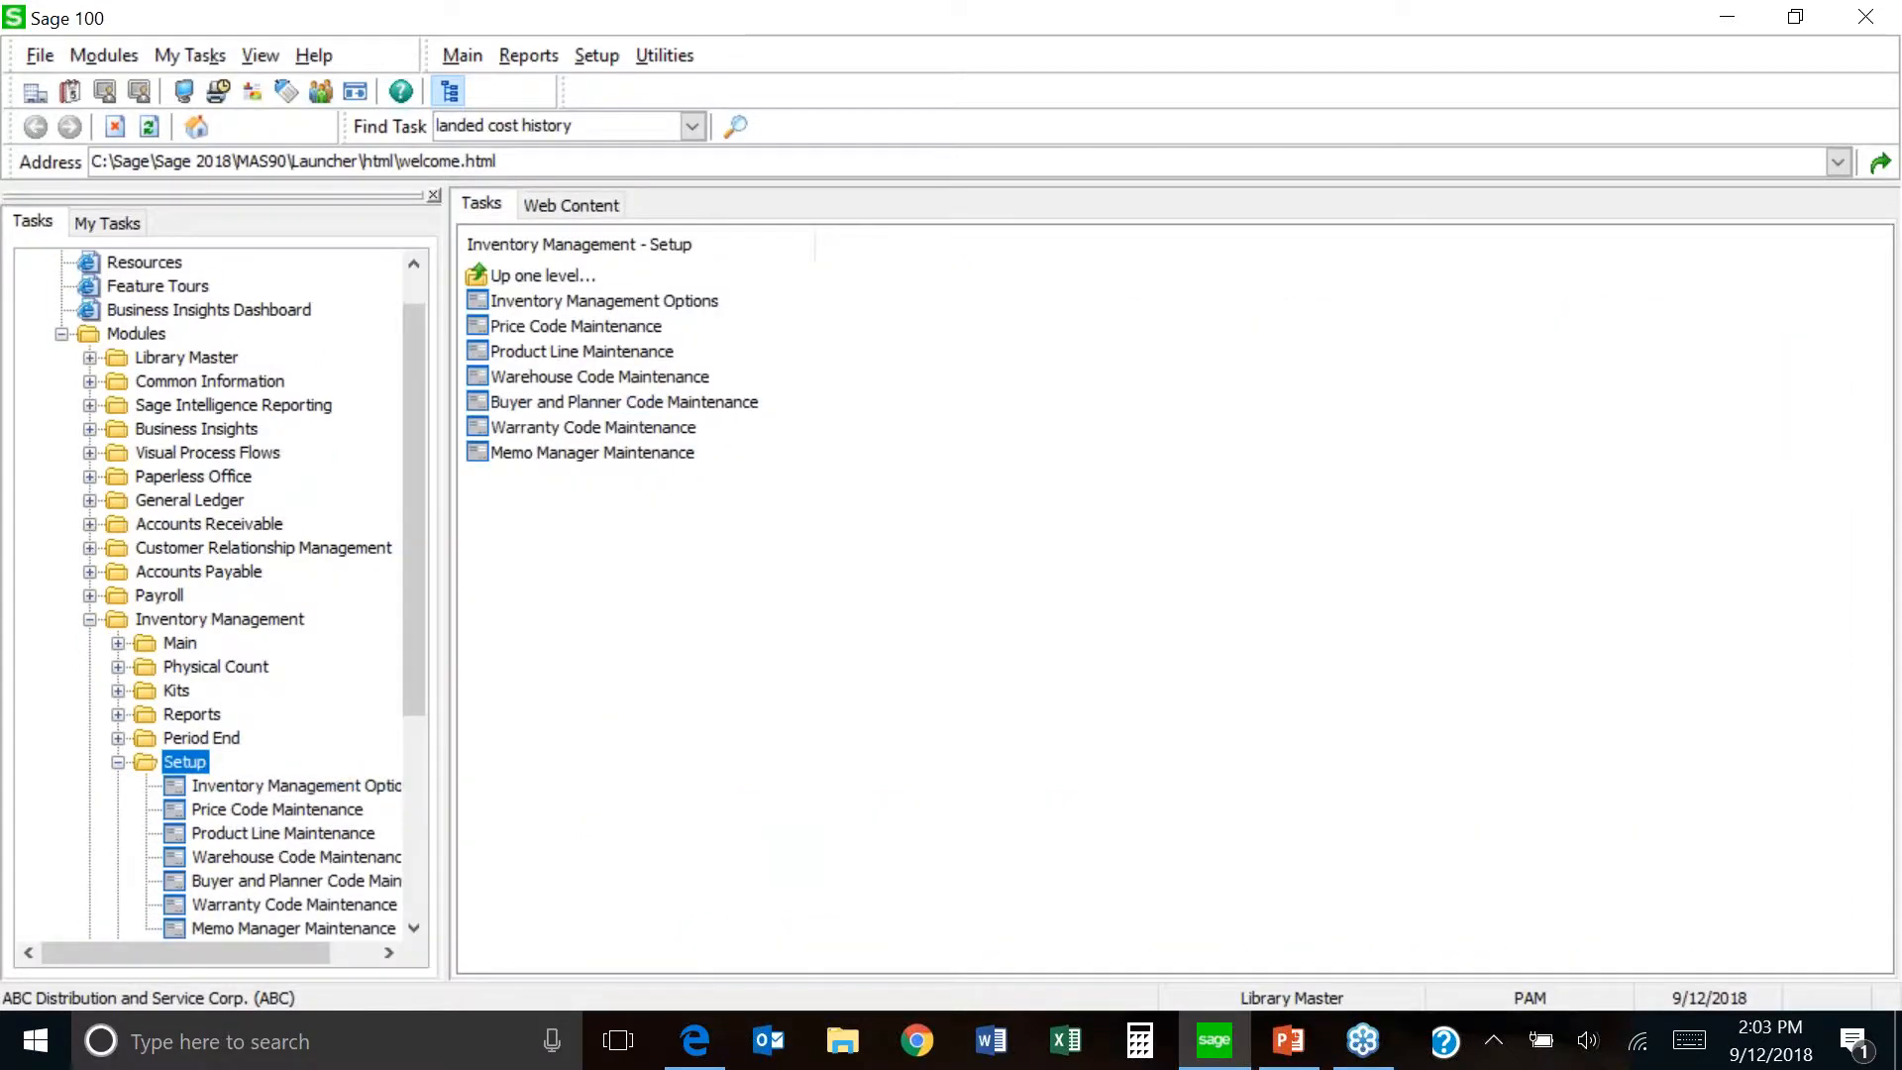
{"action": "left_click", "coordinate": [696, 303]}
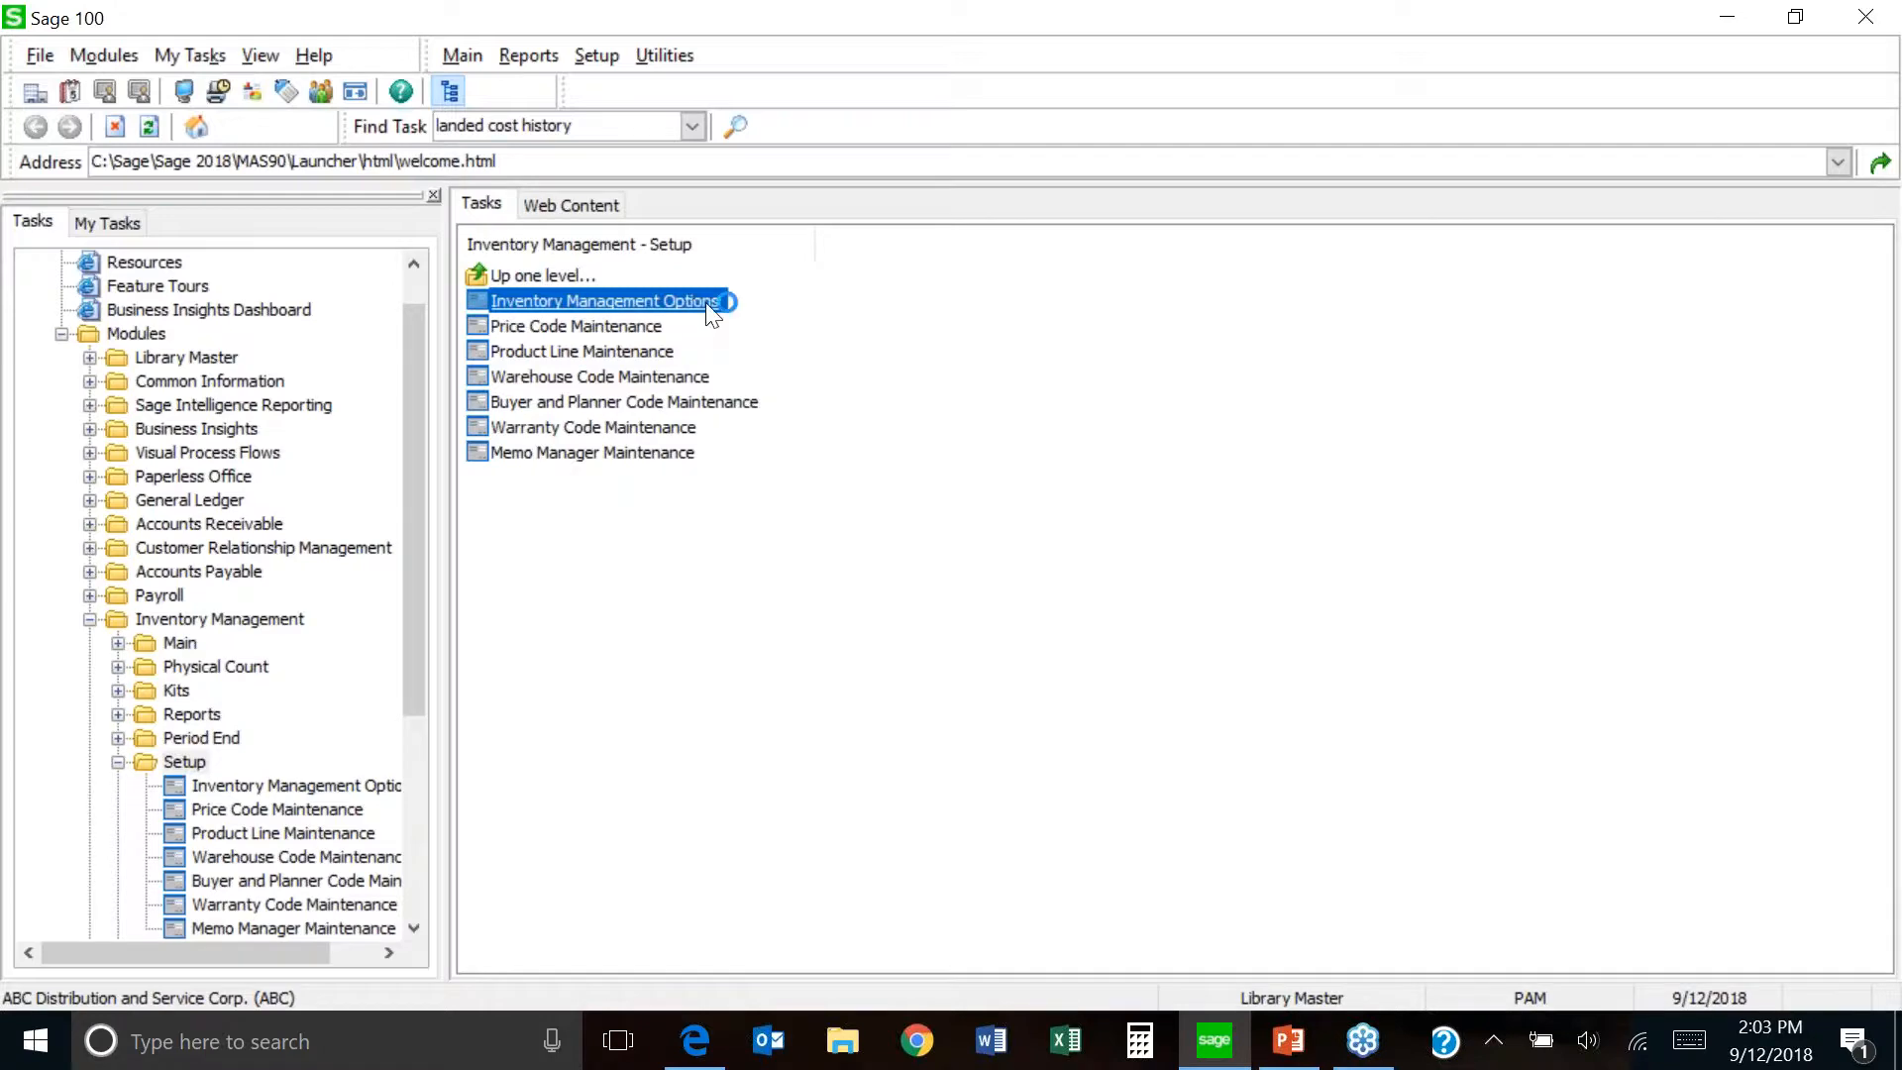
{"action": "left_click", "coordinate": [579, 320]}
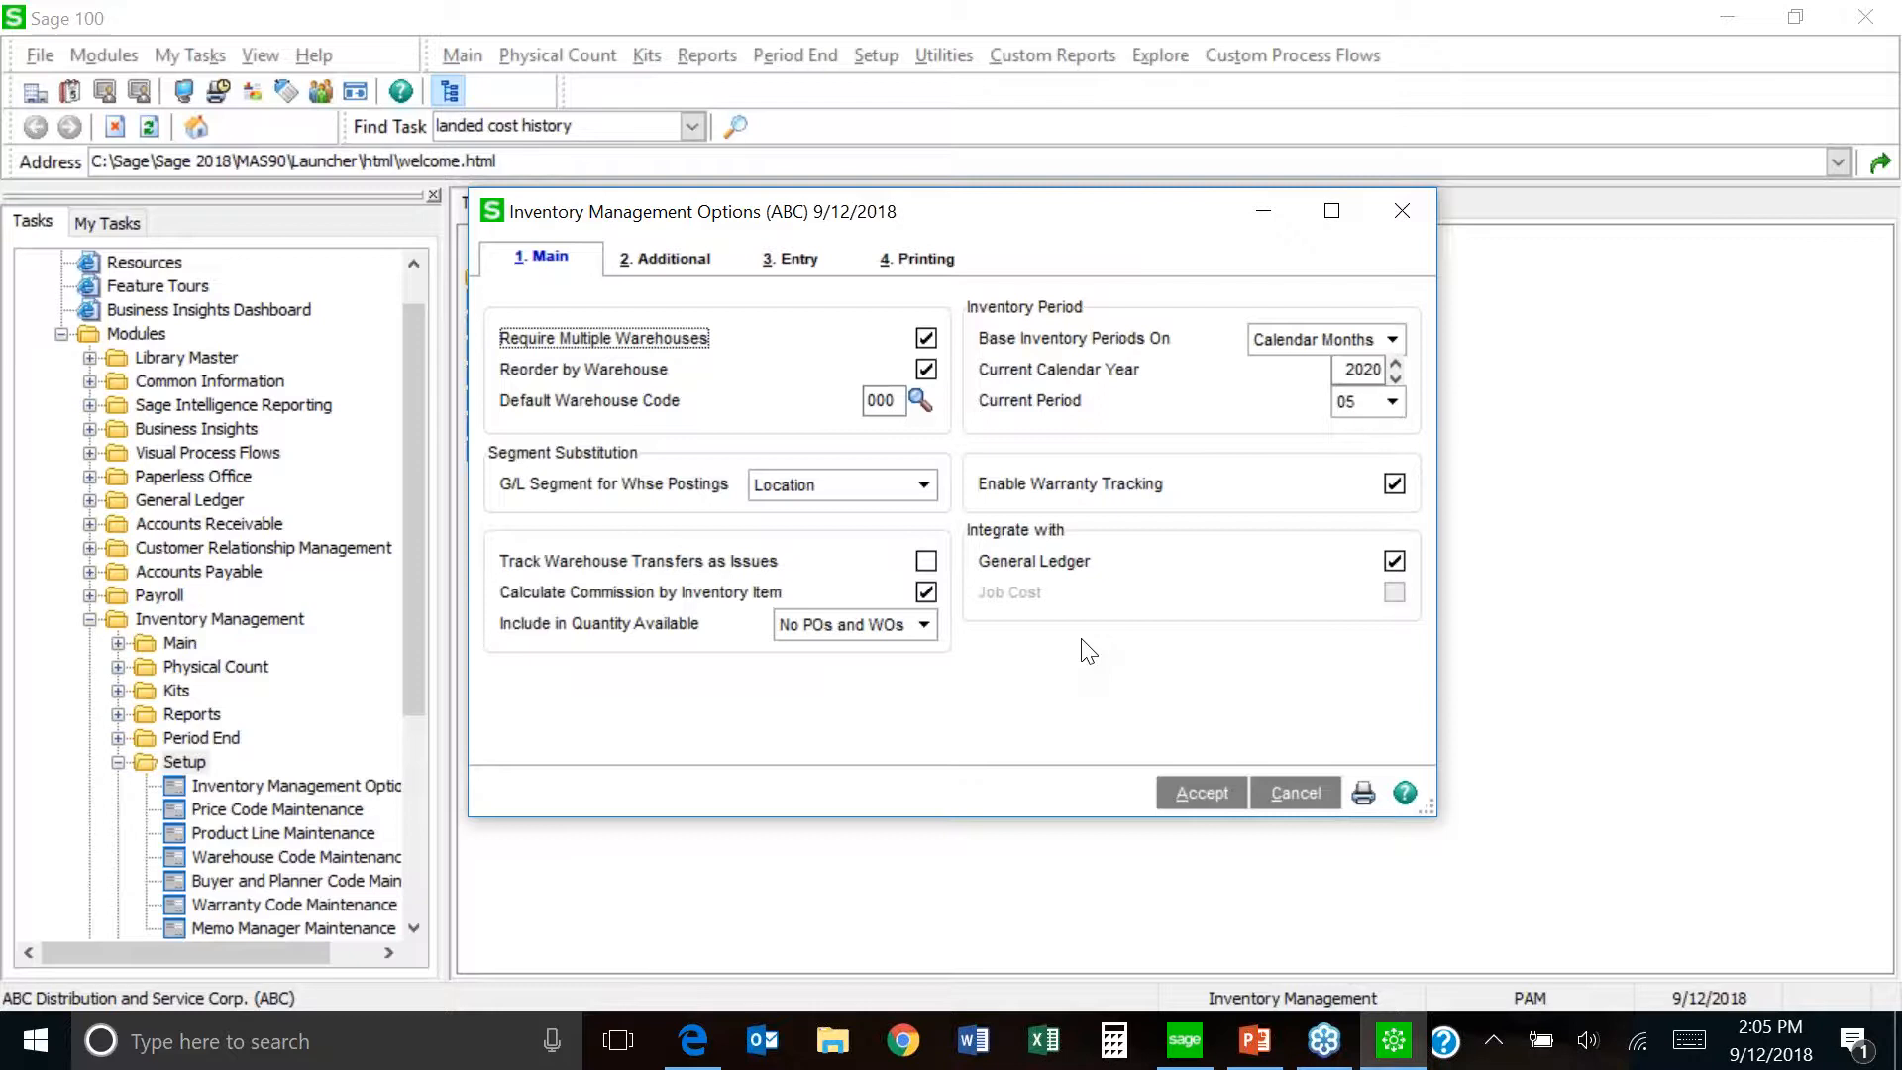
- Set Item Changes to Track to All, enable Track Additions in Detail, and save the inventory options
{"action": "left_click", "coordinate": [672, 261]}
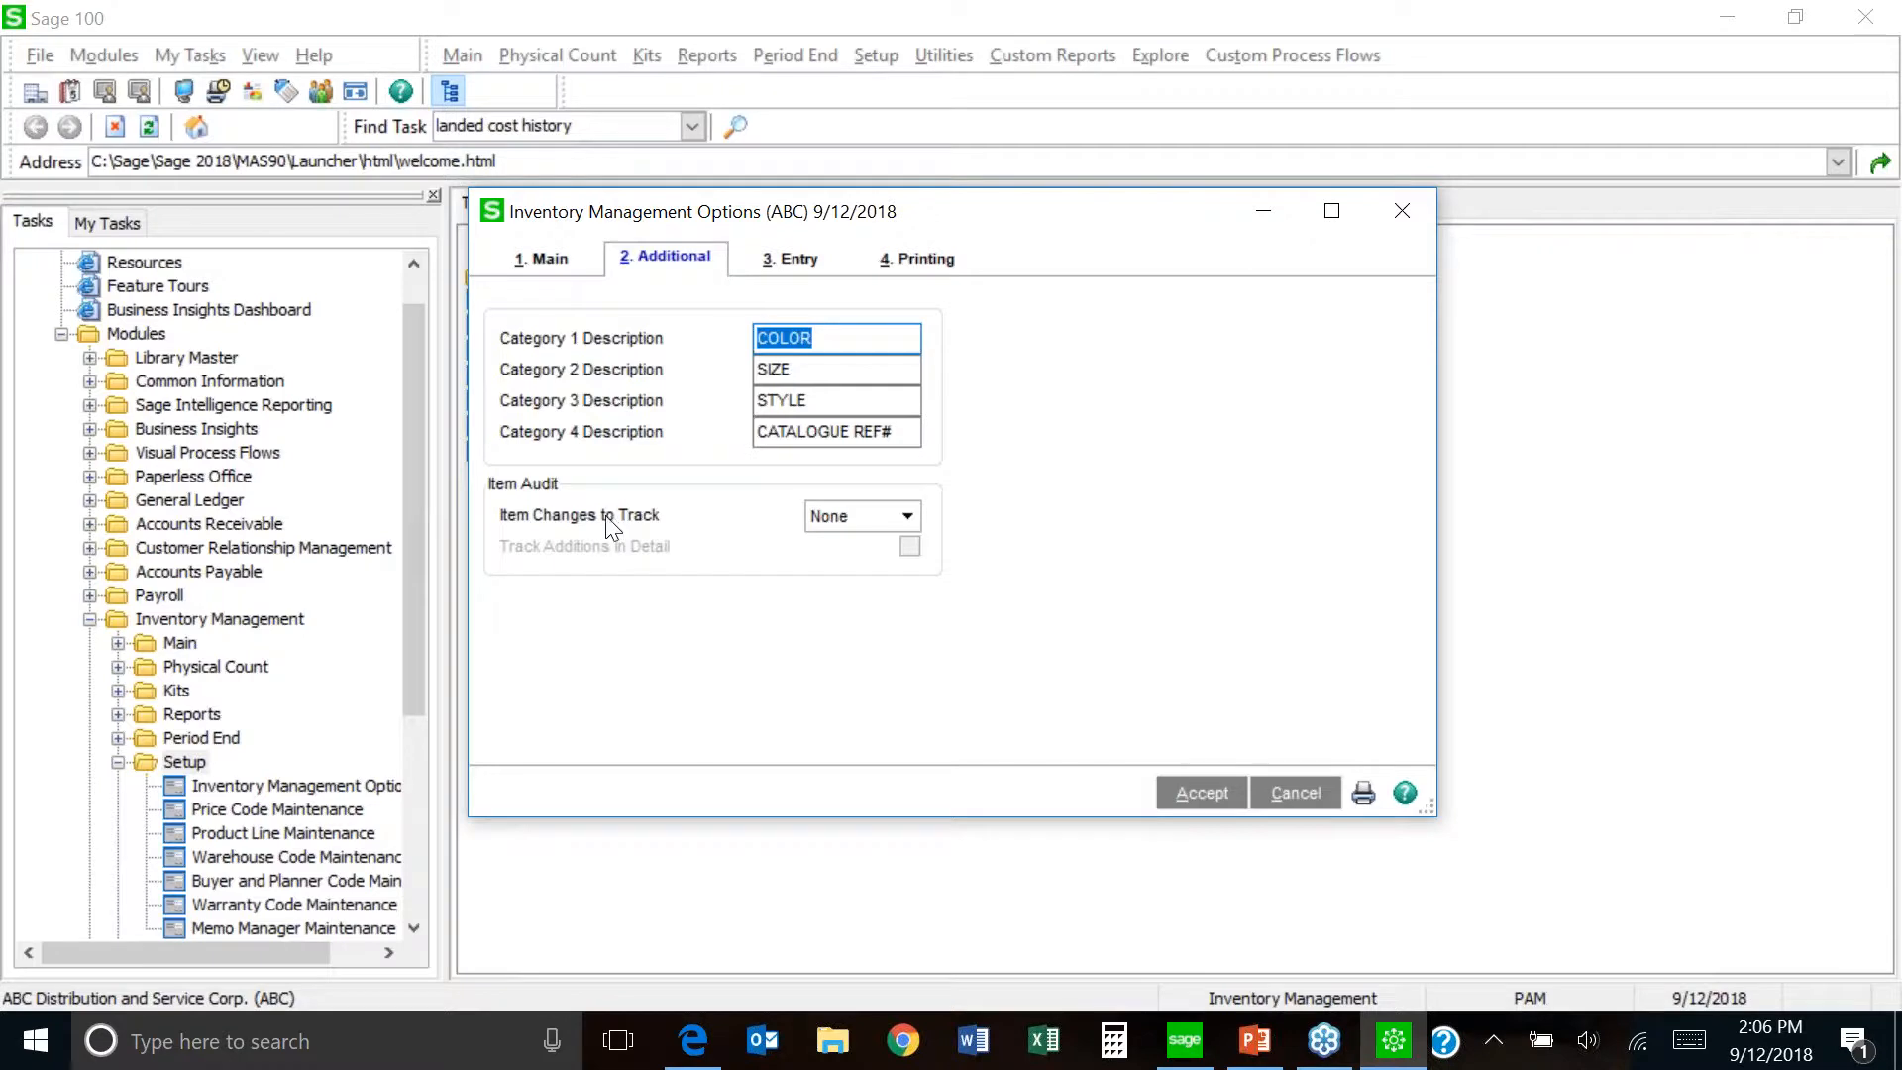
{"action": "left_click", "coordinate": [907, 517]}
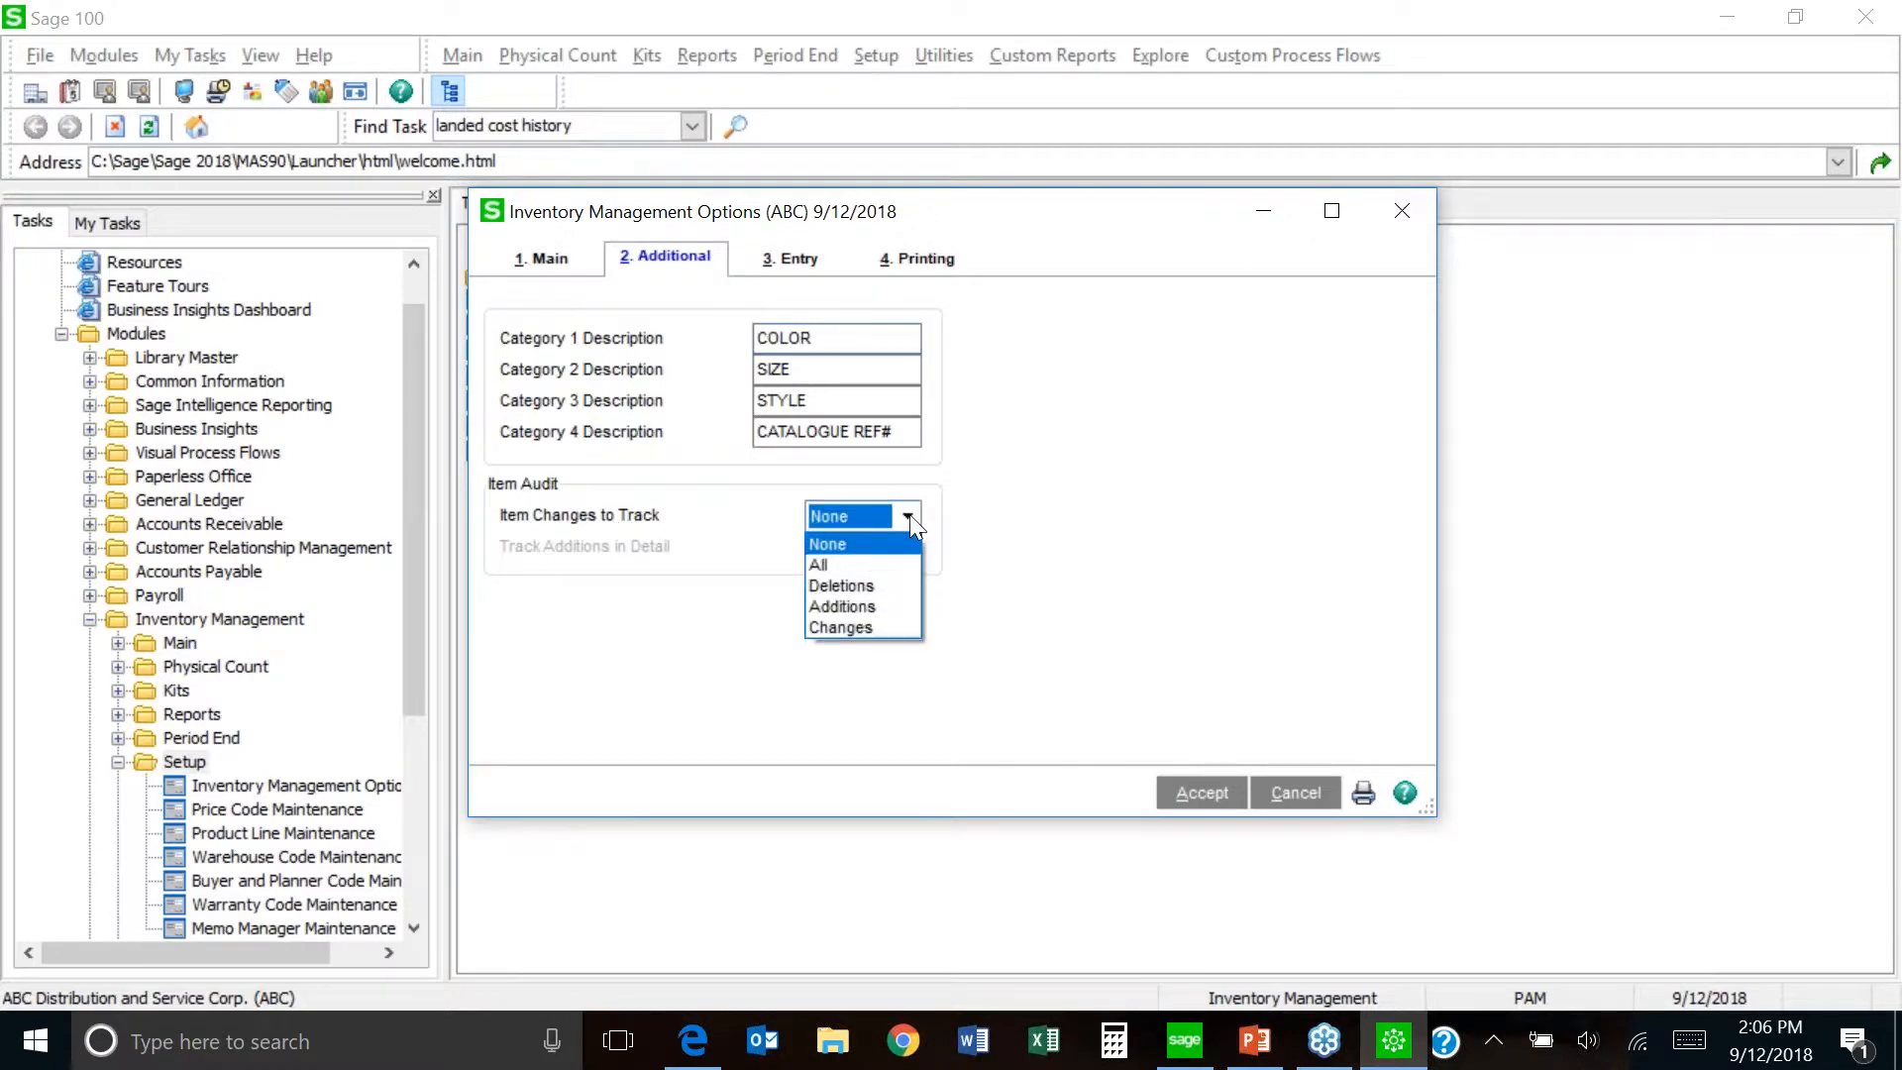
{"action": "left_click", "coordinate": [835, 566]}
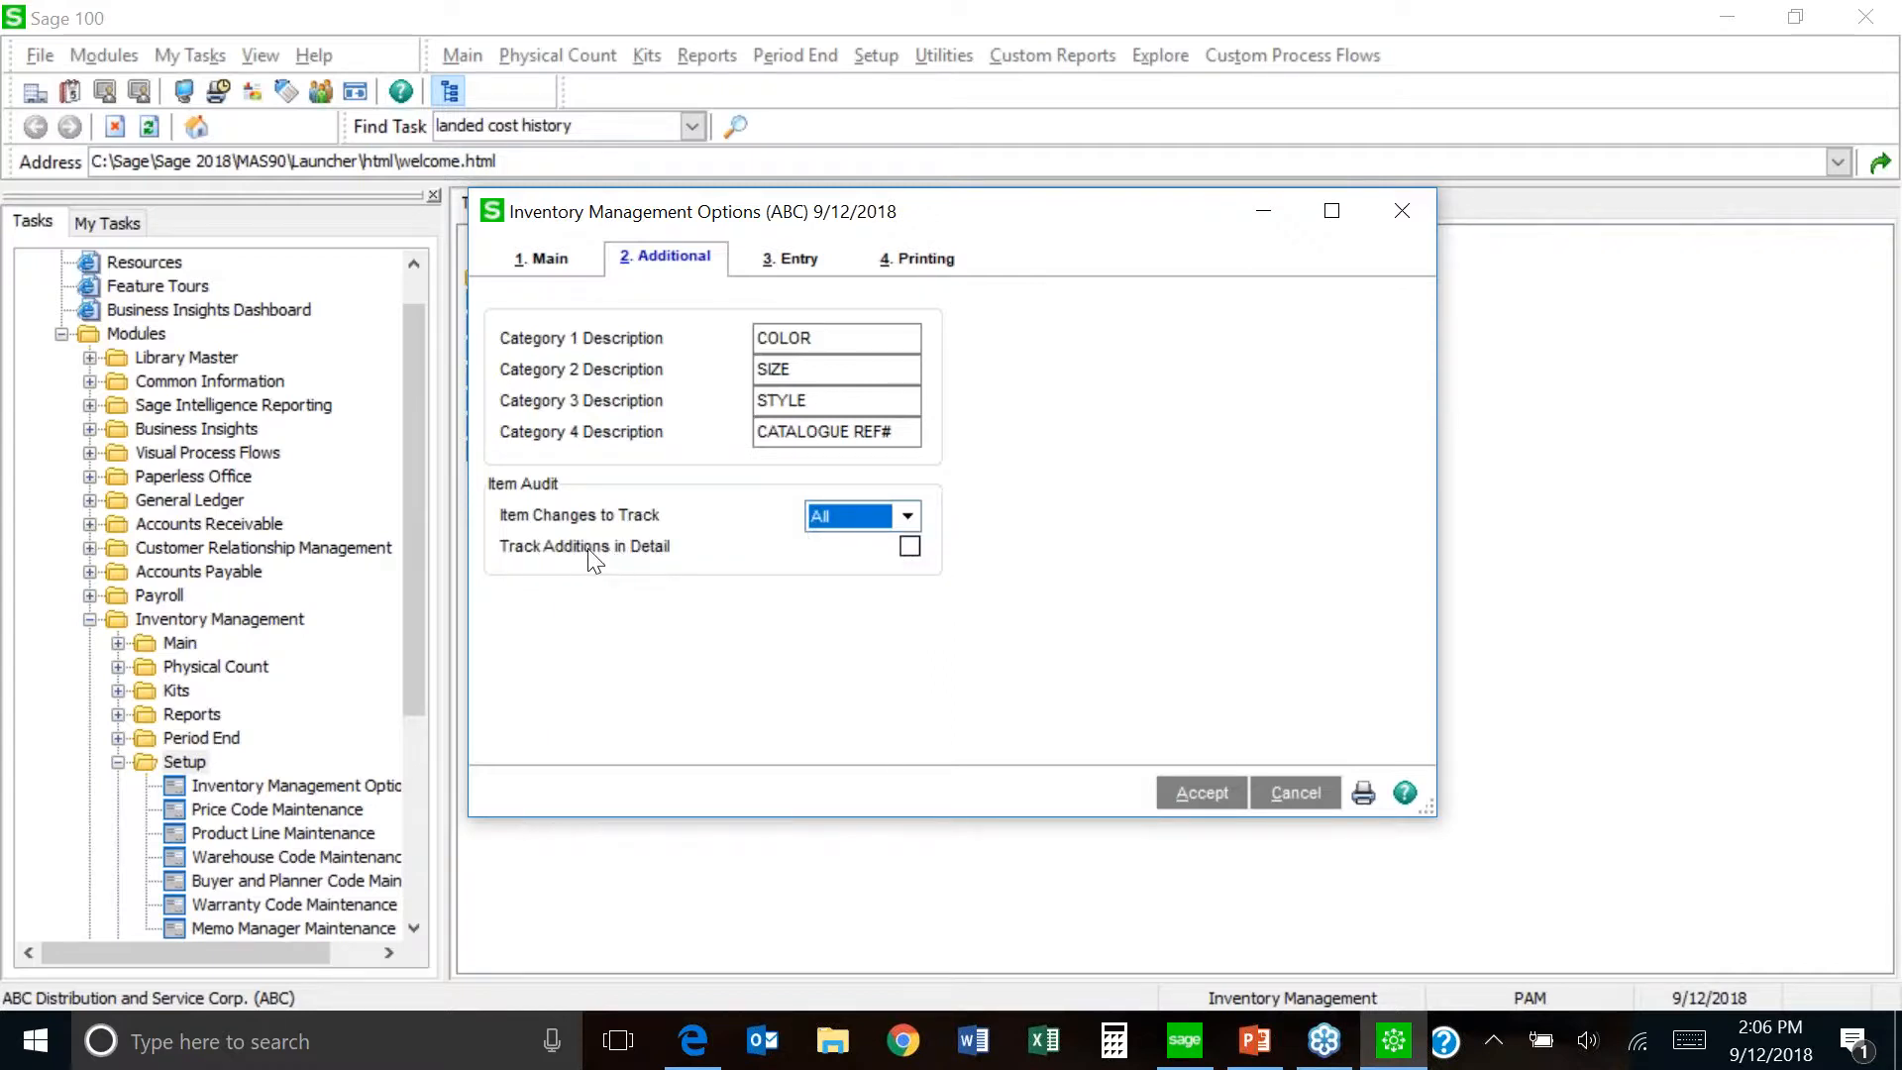
{"action": "left_click", "coordinate": [908, 547]}
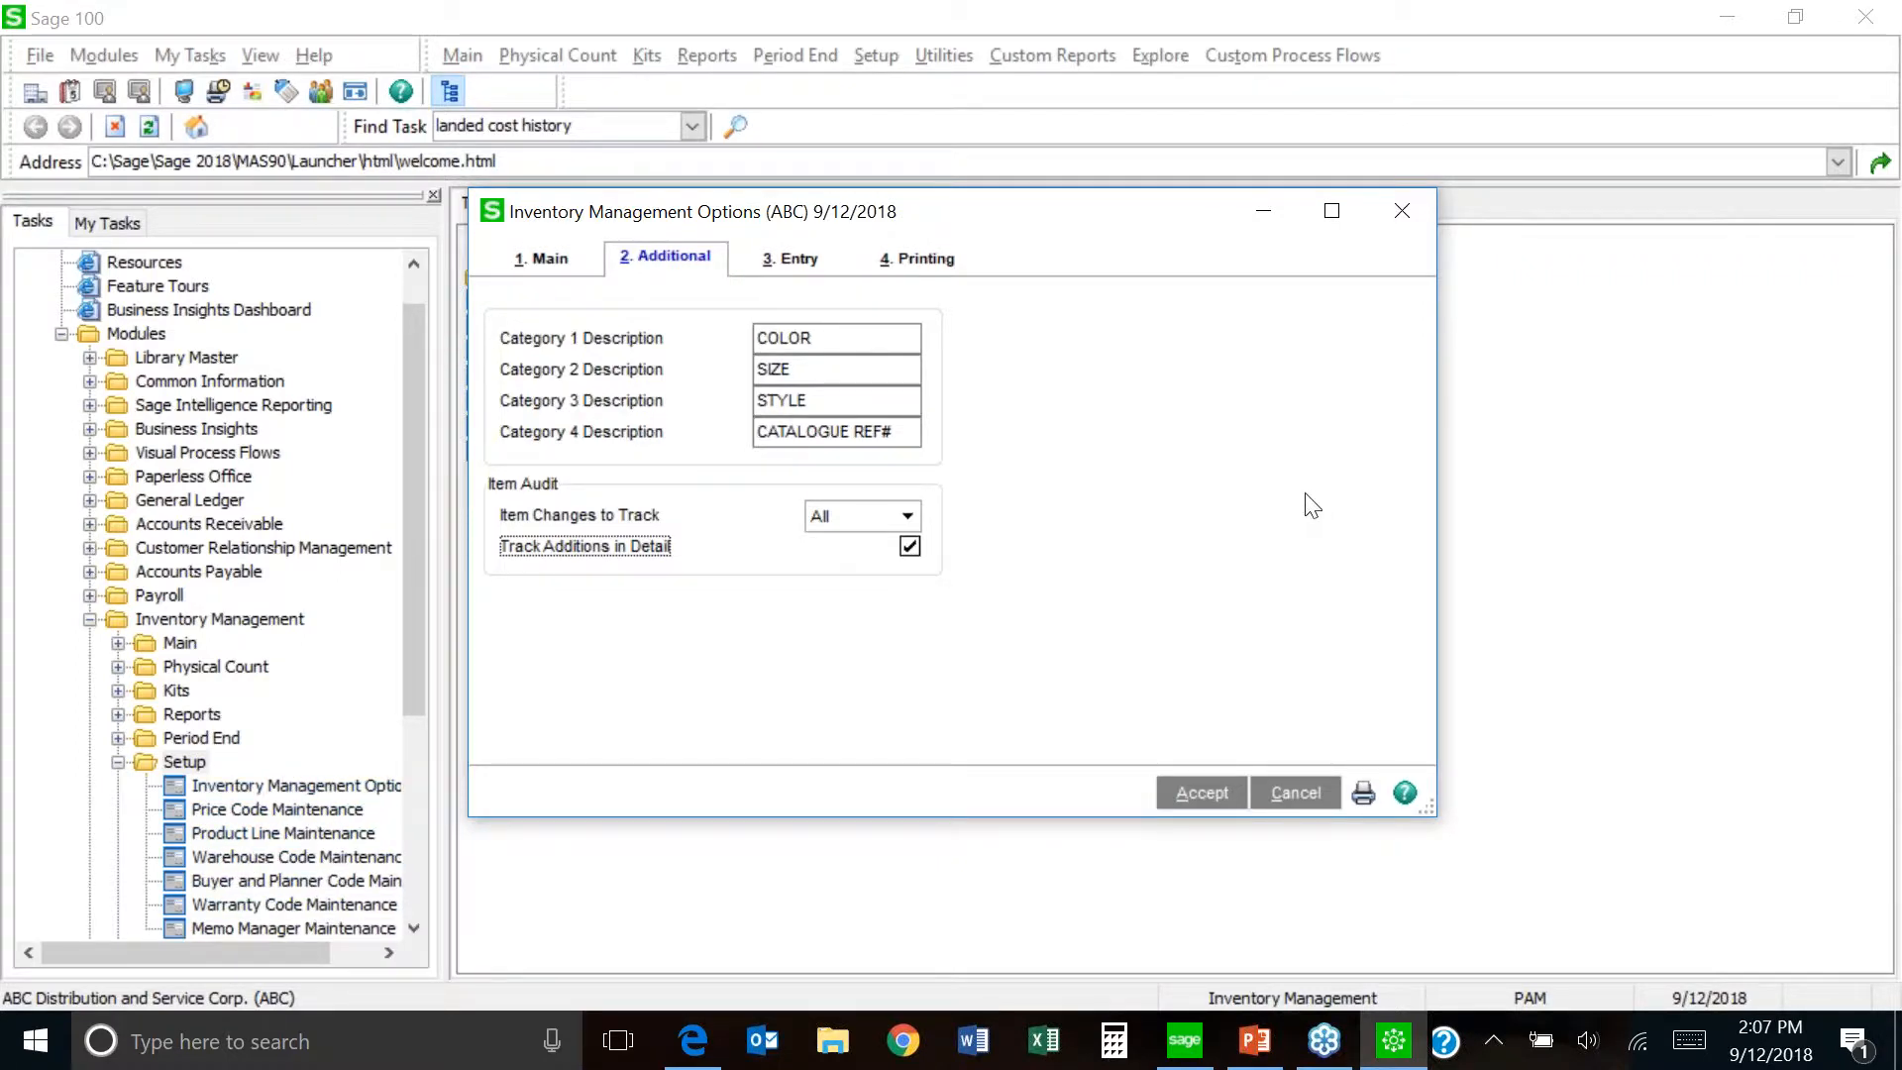
{"action": "left_click", "coordinate": [1402, 211]}
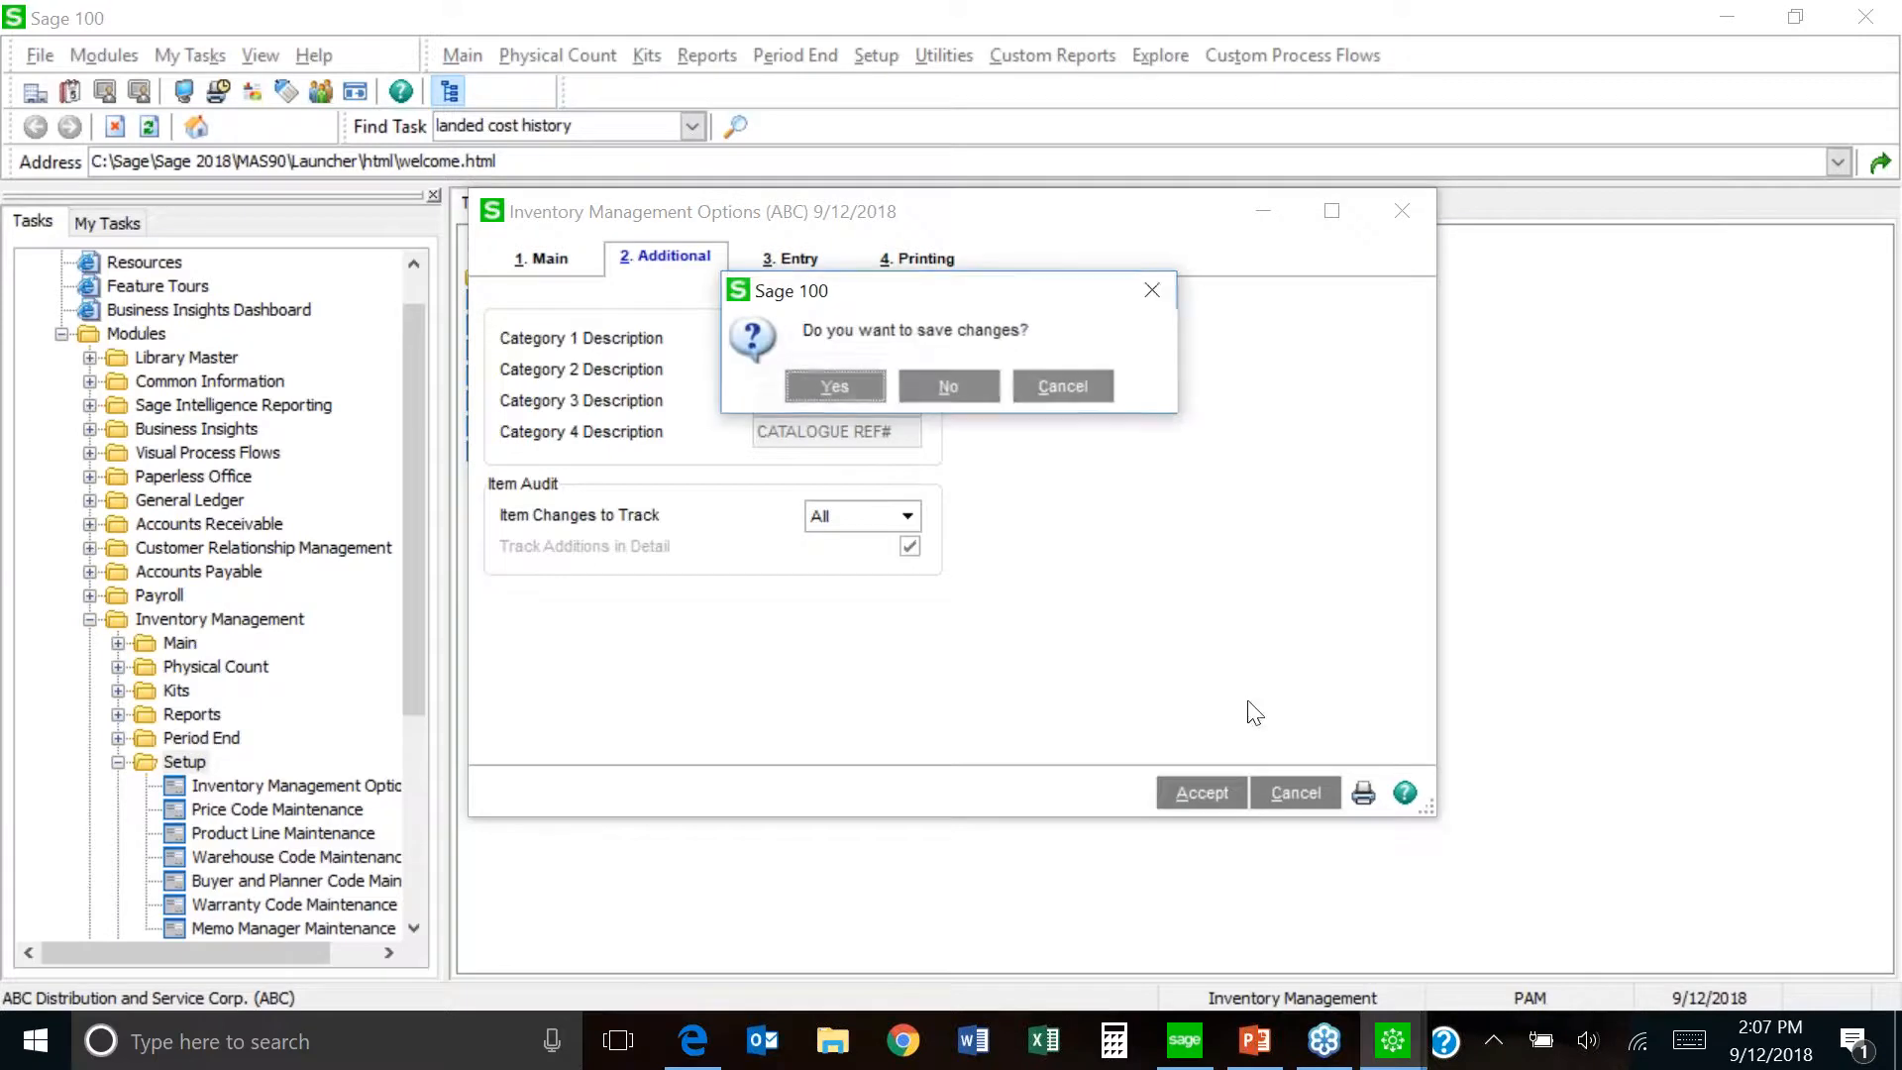
{"action": "key", "text": "Return"}
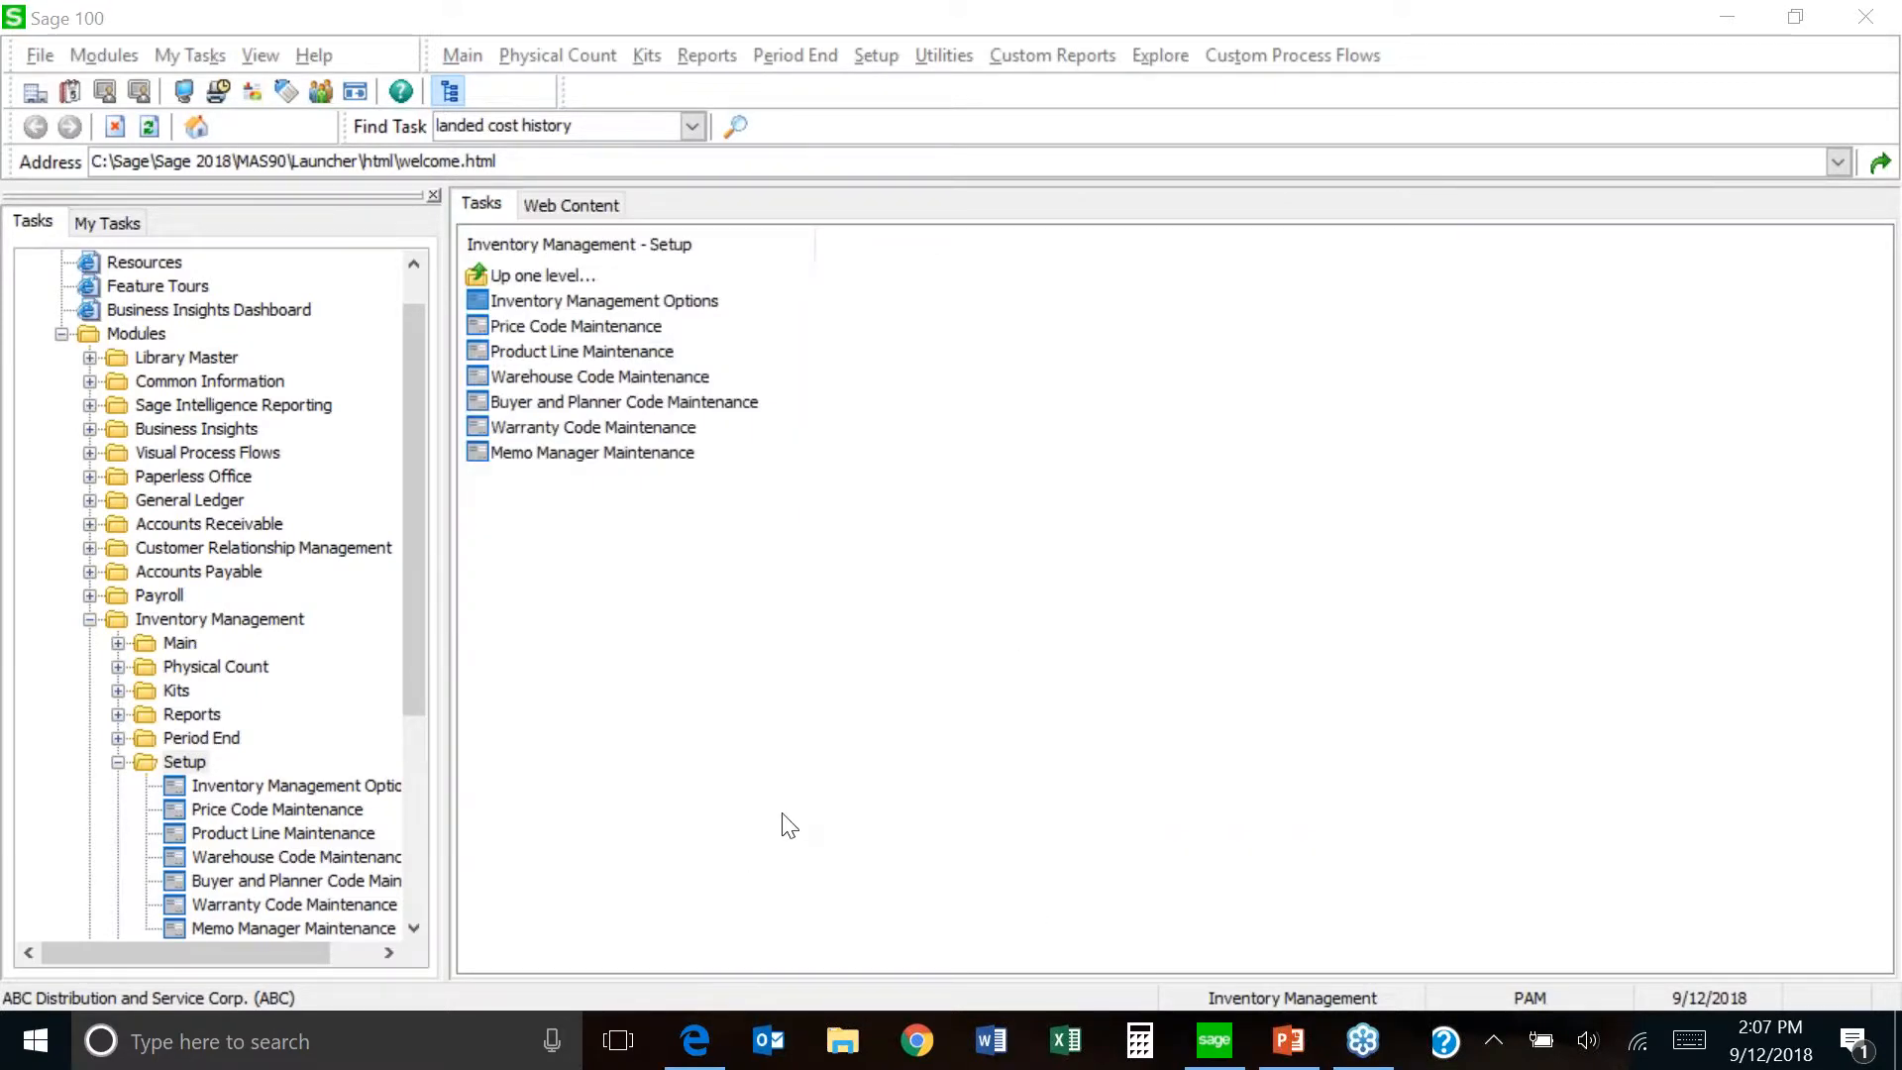
- Open Product Line Maintenance and load the C&A (Cables & Accessories) product line
{"action": "left_click", "coordinate": [629, 355]}
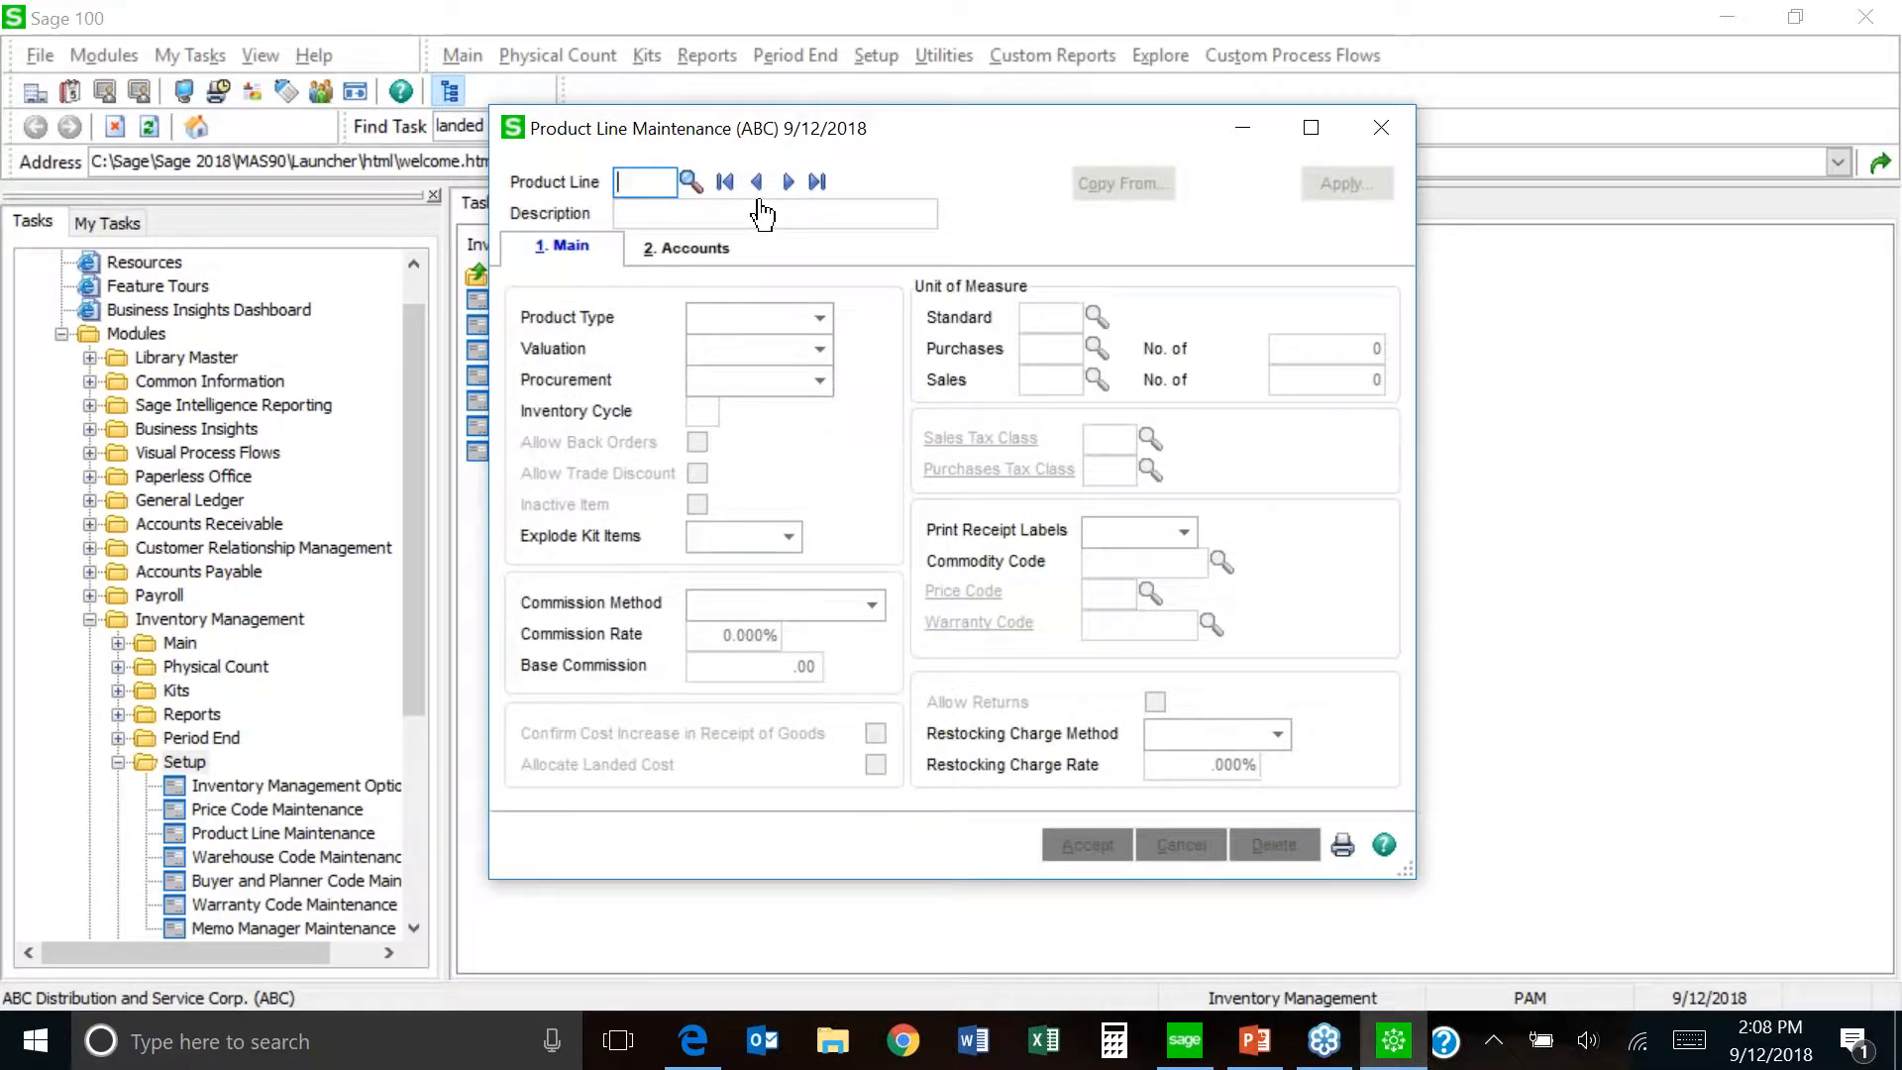
{"action": "left_click", "coordinate": [690, 182]}
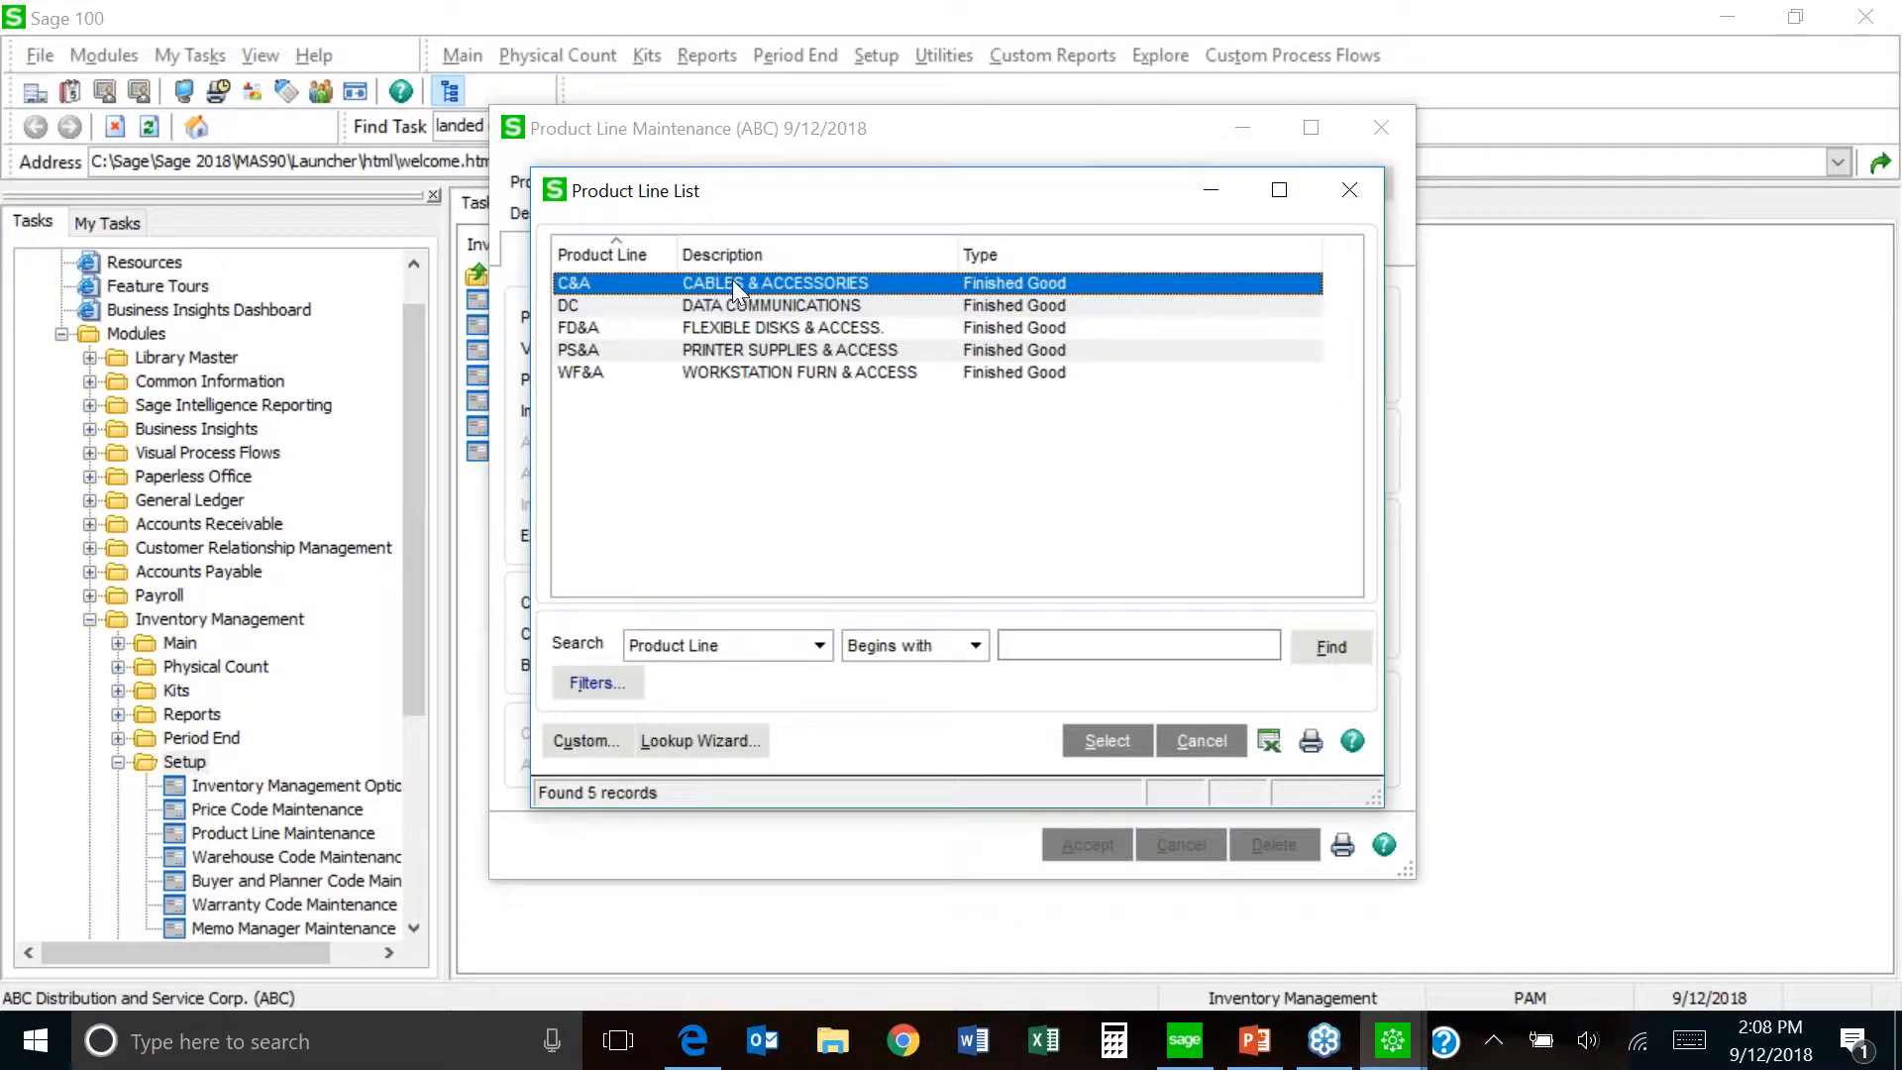
{"action": "double_click", "coordinate": [733, 282]}
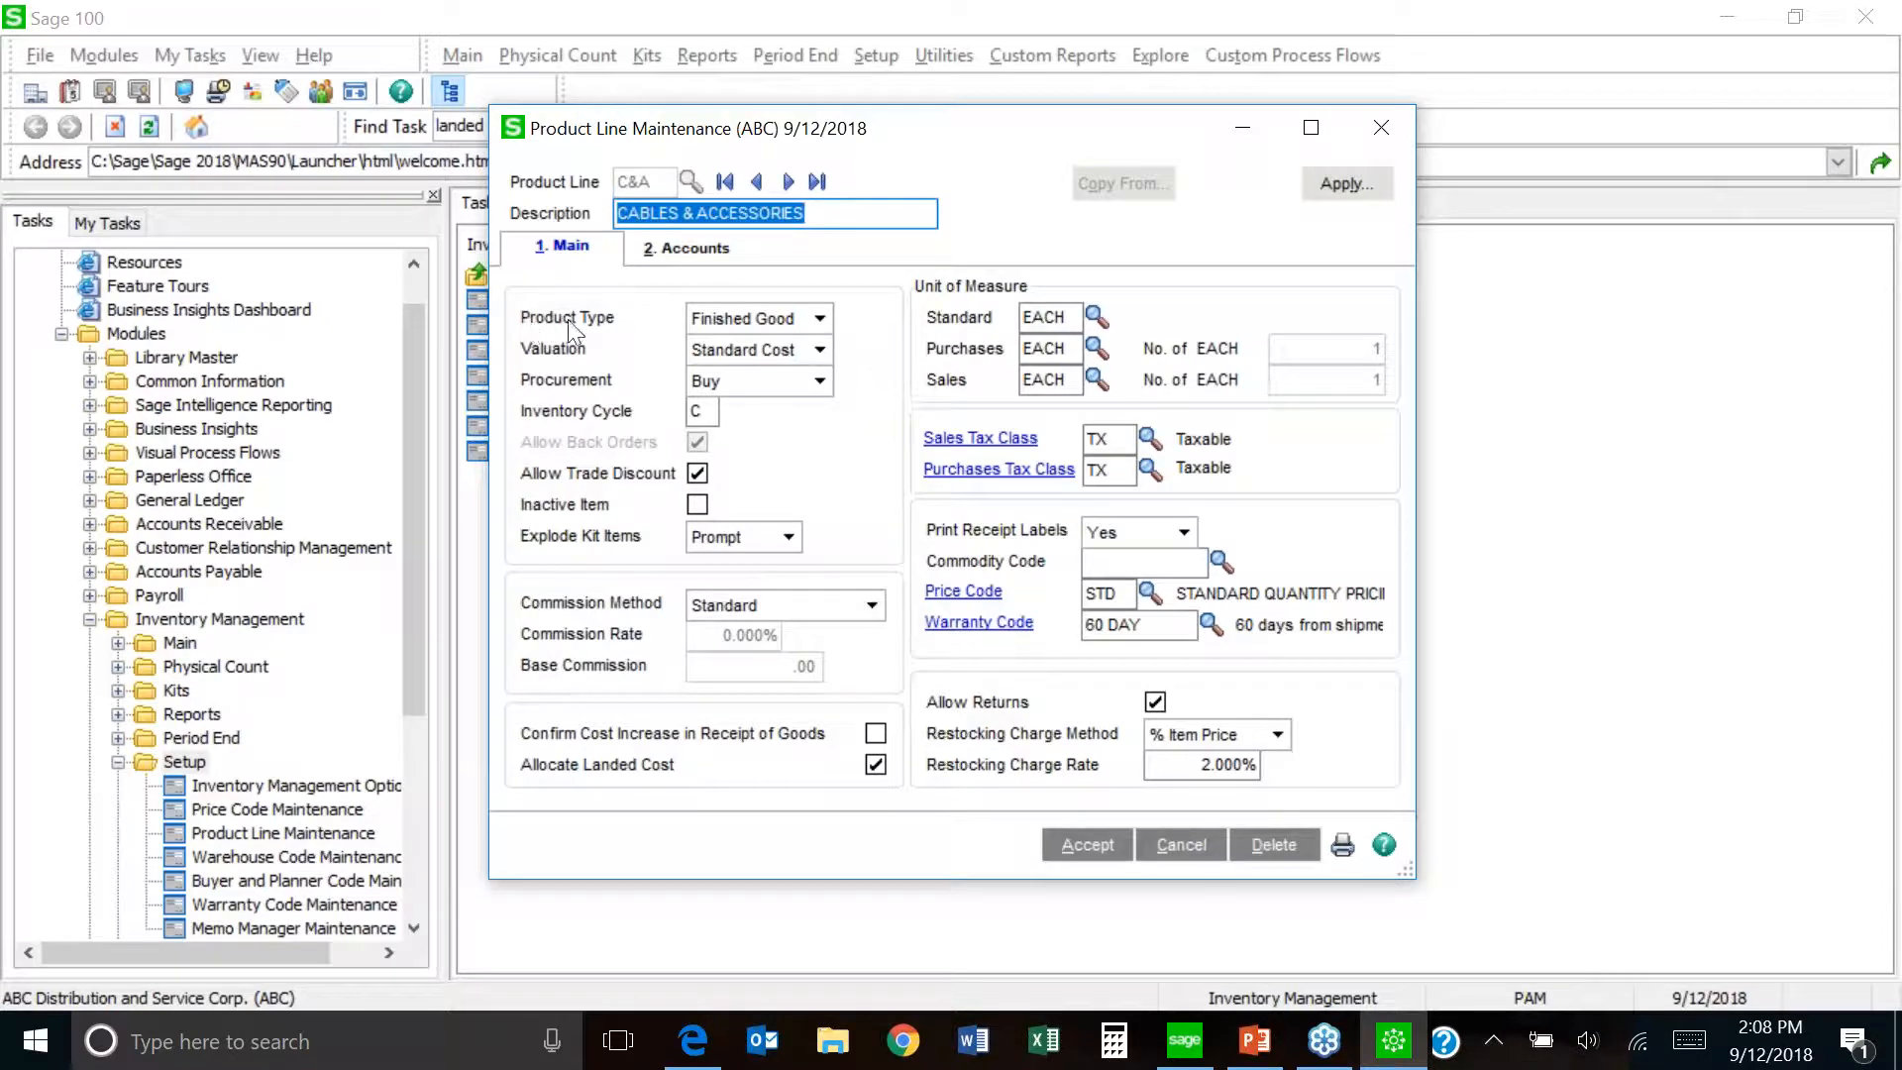
- Examine the available Product Type and Restocking Charge Method choices for the C&A product line
{"action": "left_click", "coordinate": [819, 318]}
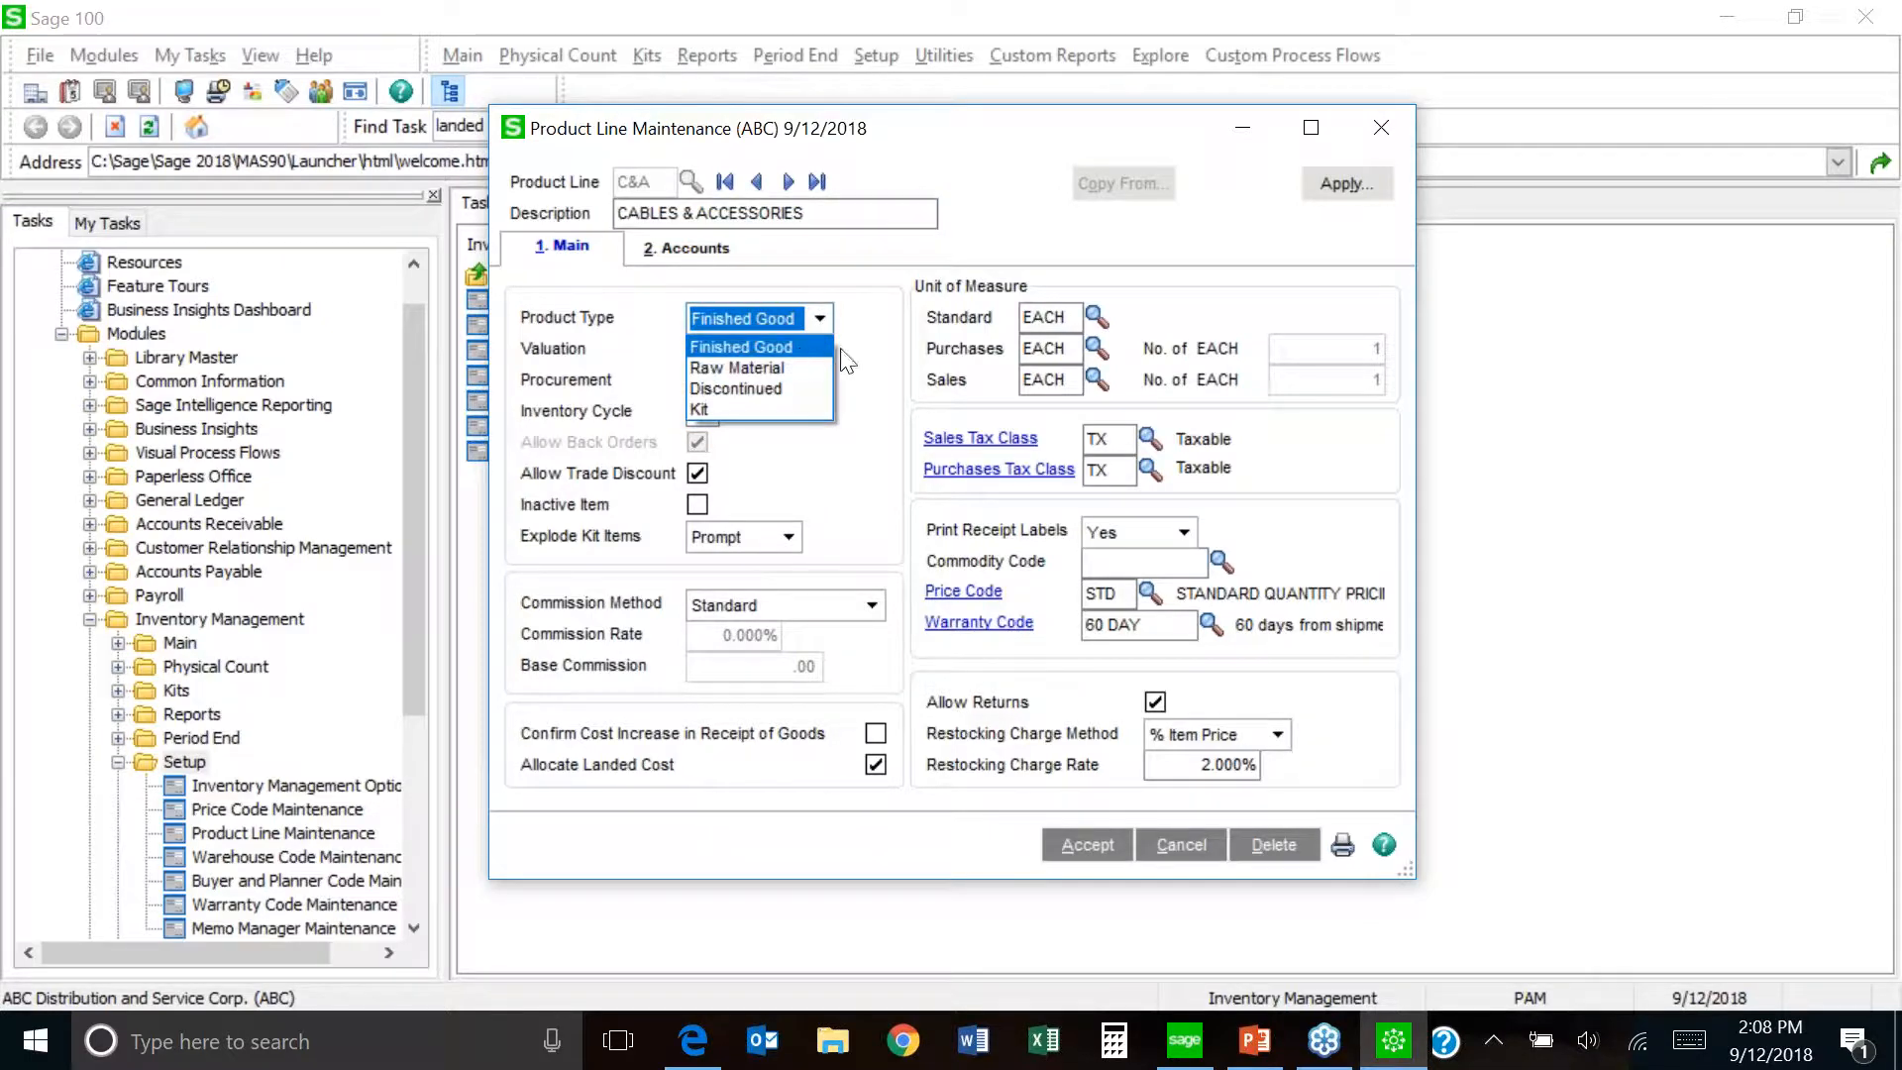
{"action": "left_click", "coordinate": [881, 362]}
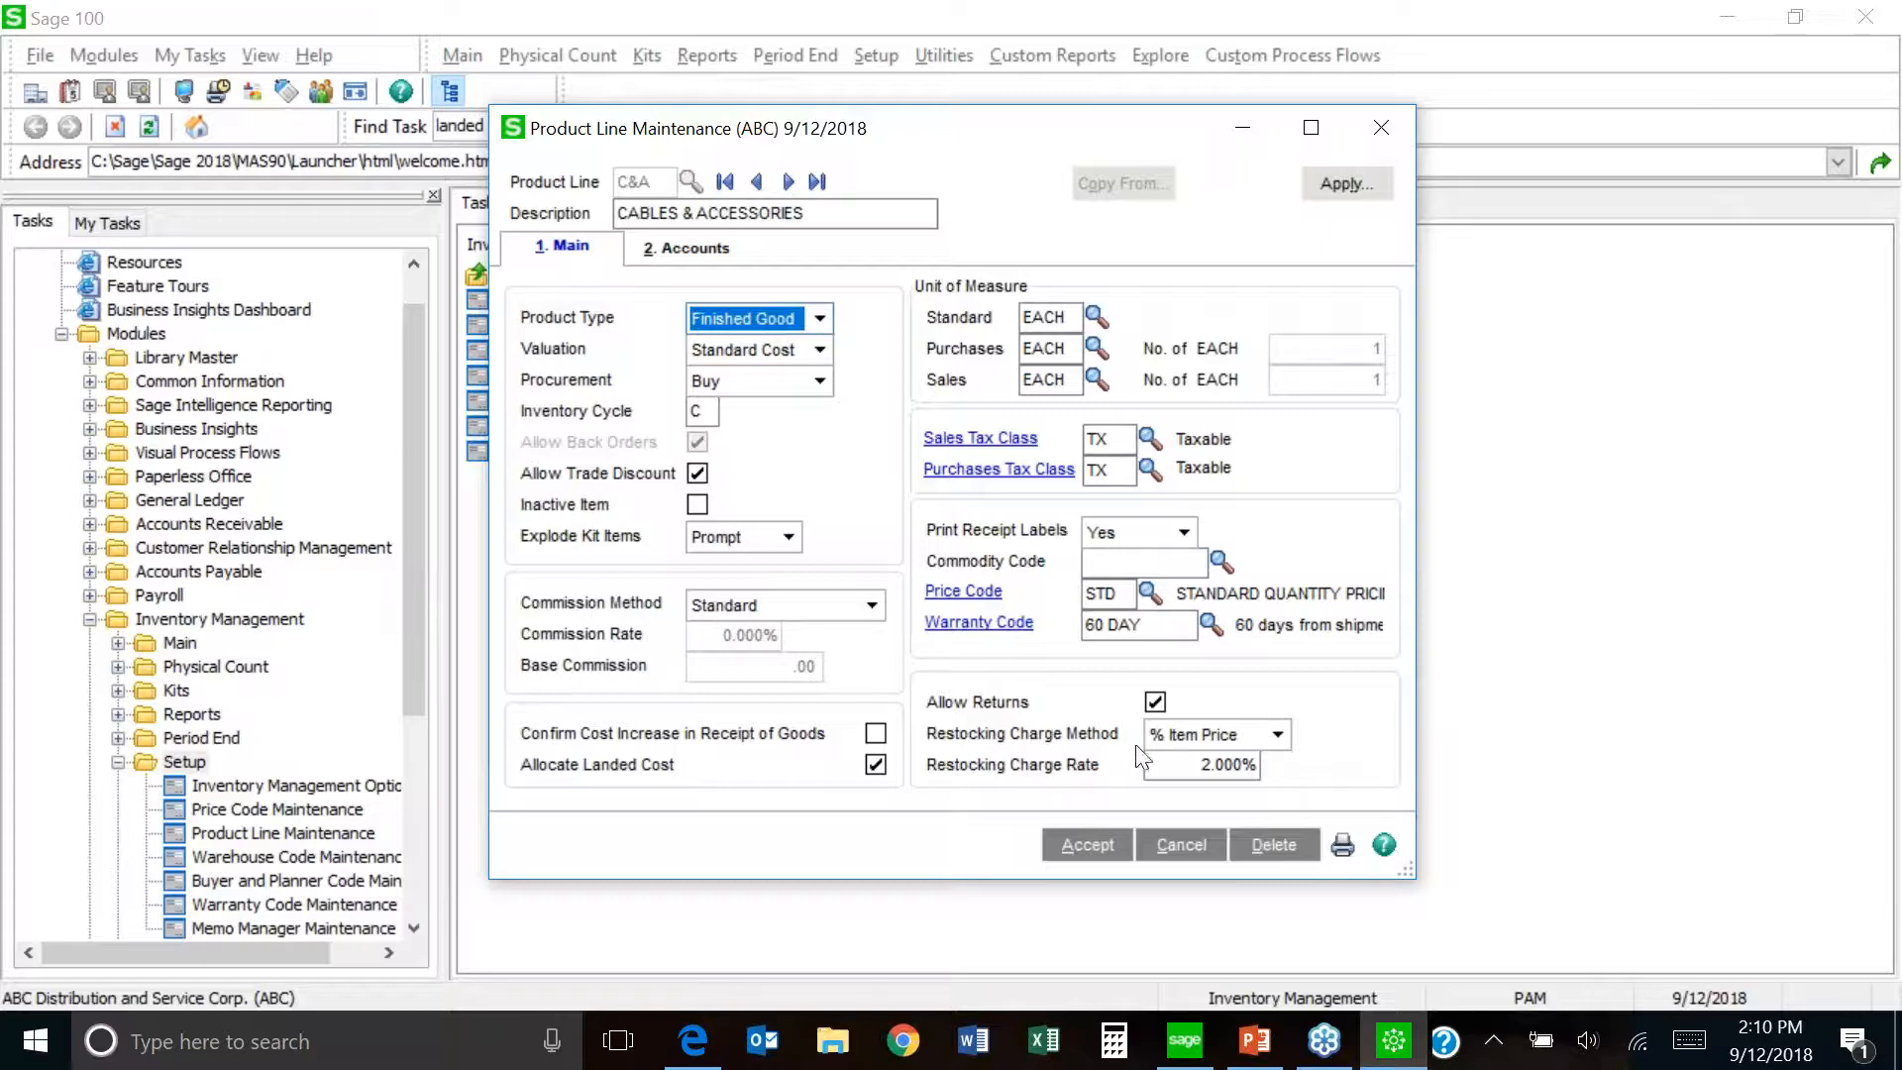
{"action": "left_click", "coordinate": [1278, 736]}
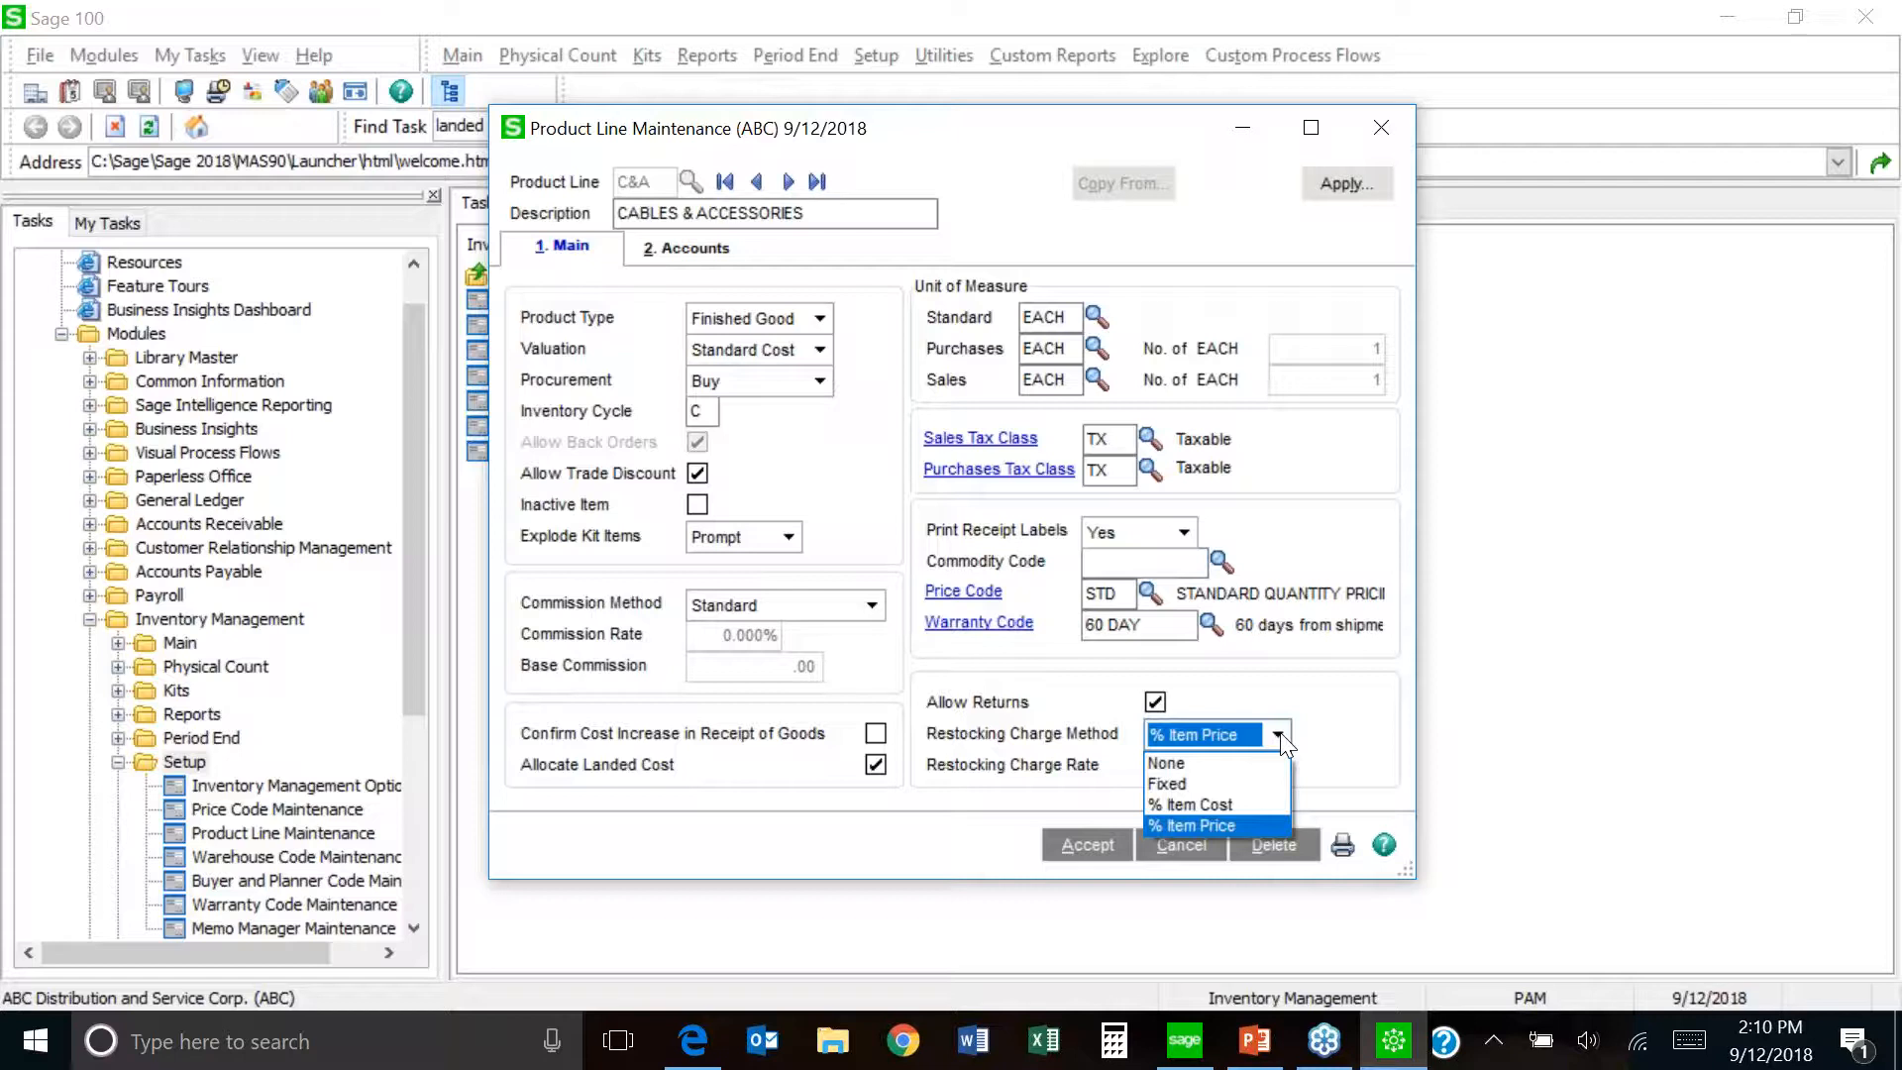
{"action": "left_click", "coordinate": [1279, 736]}
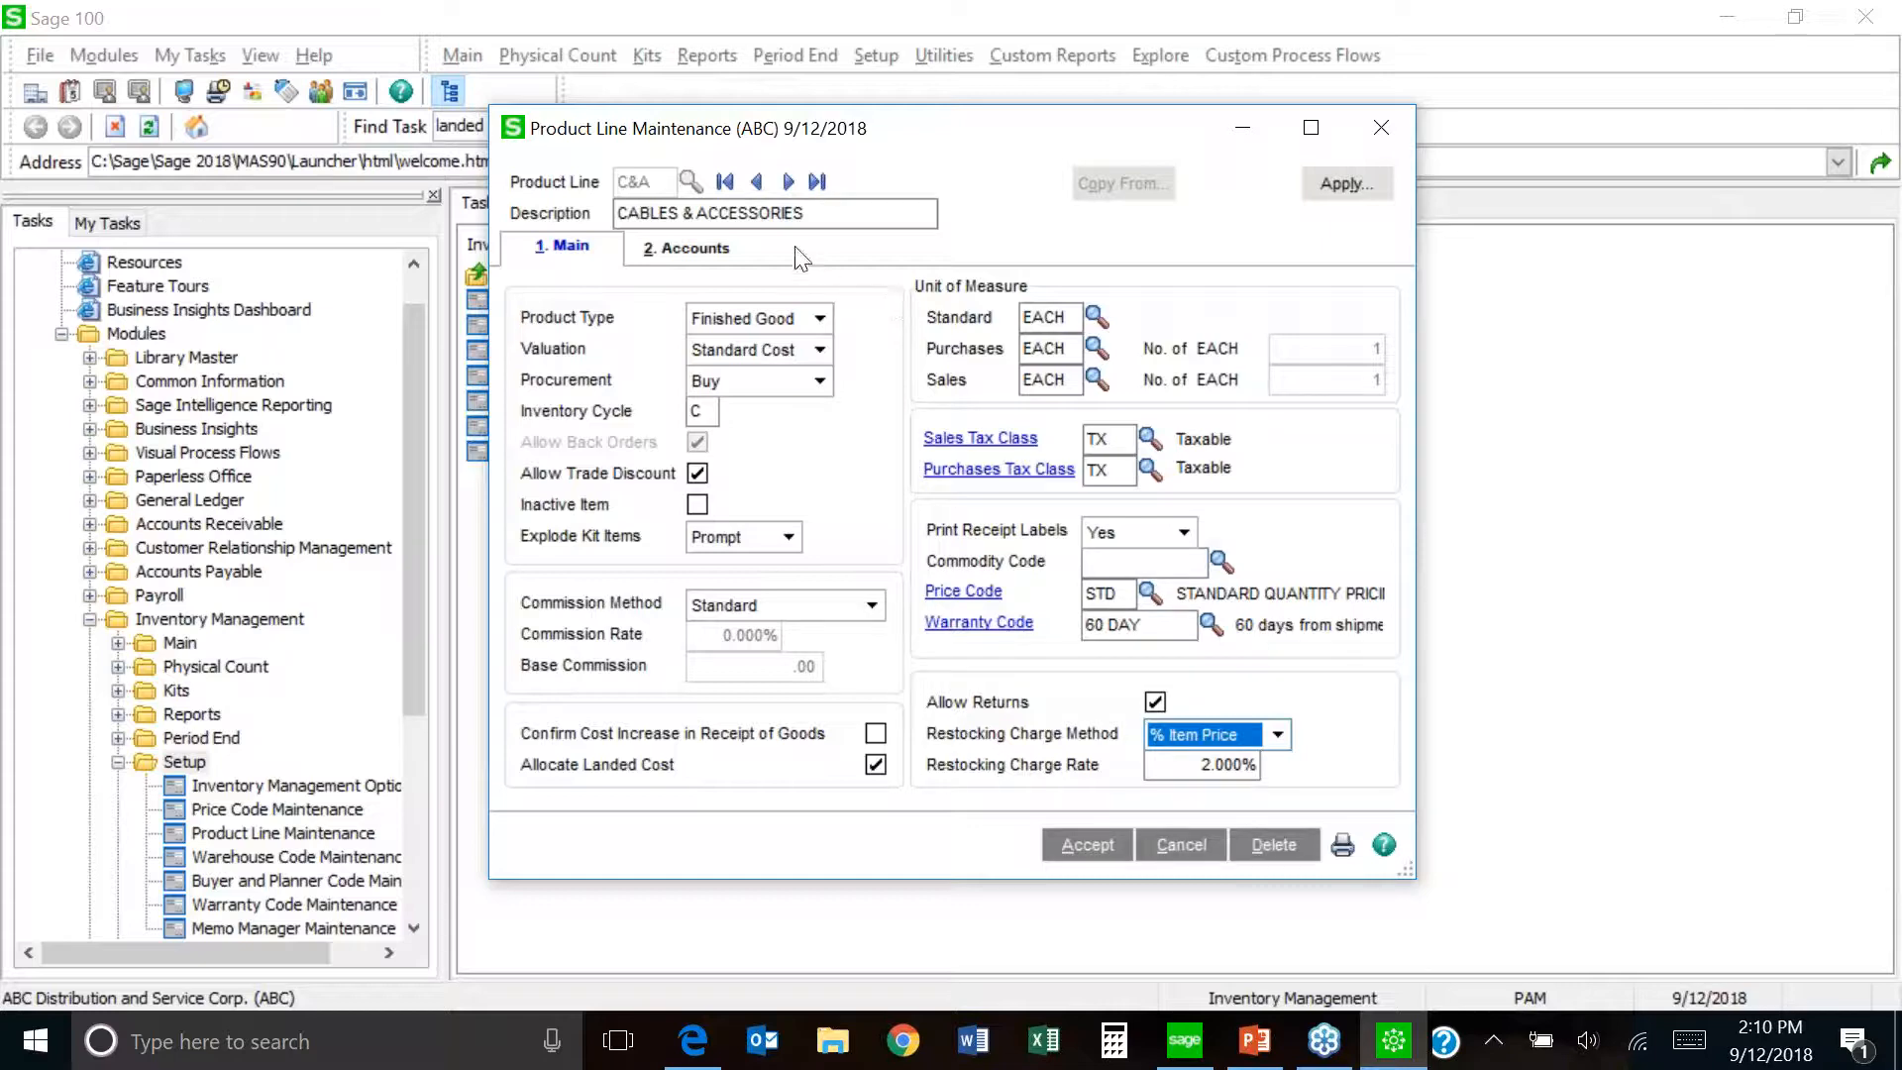
- View the product line's G/L accounts and look up the Cost of Goods Sold field in the online help
{"action": "left_click", "coordinate": [679, 256]}
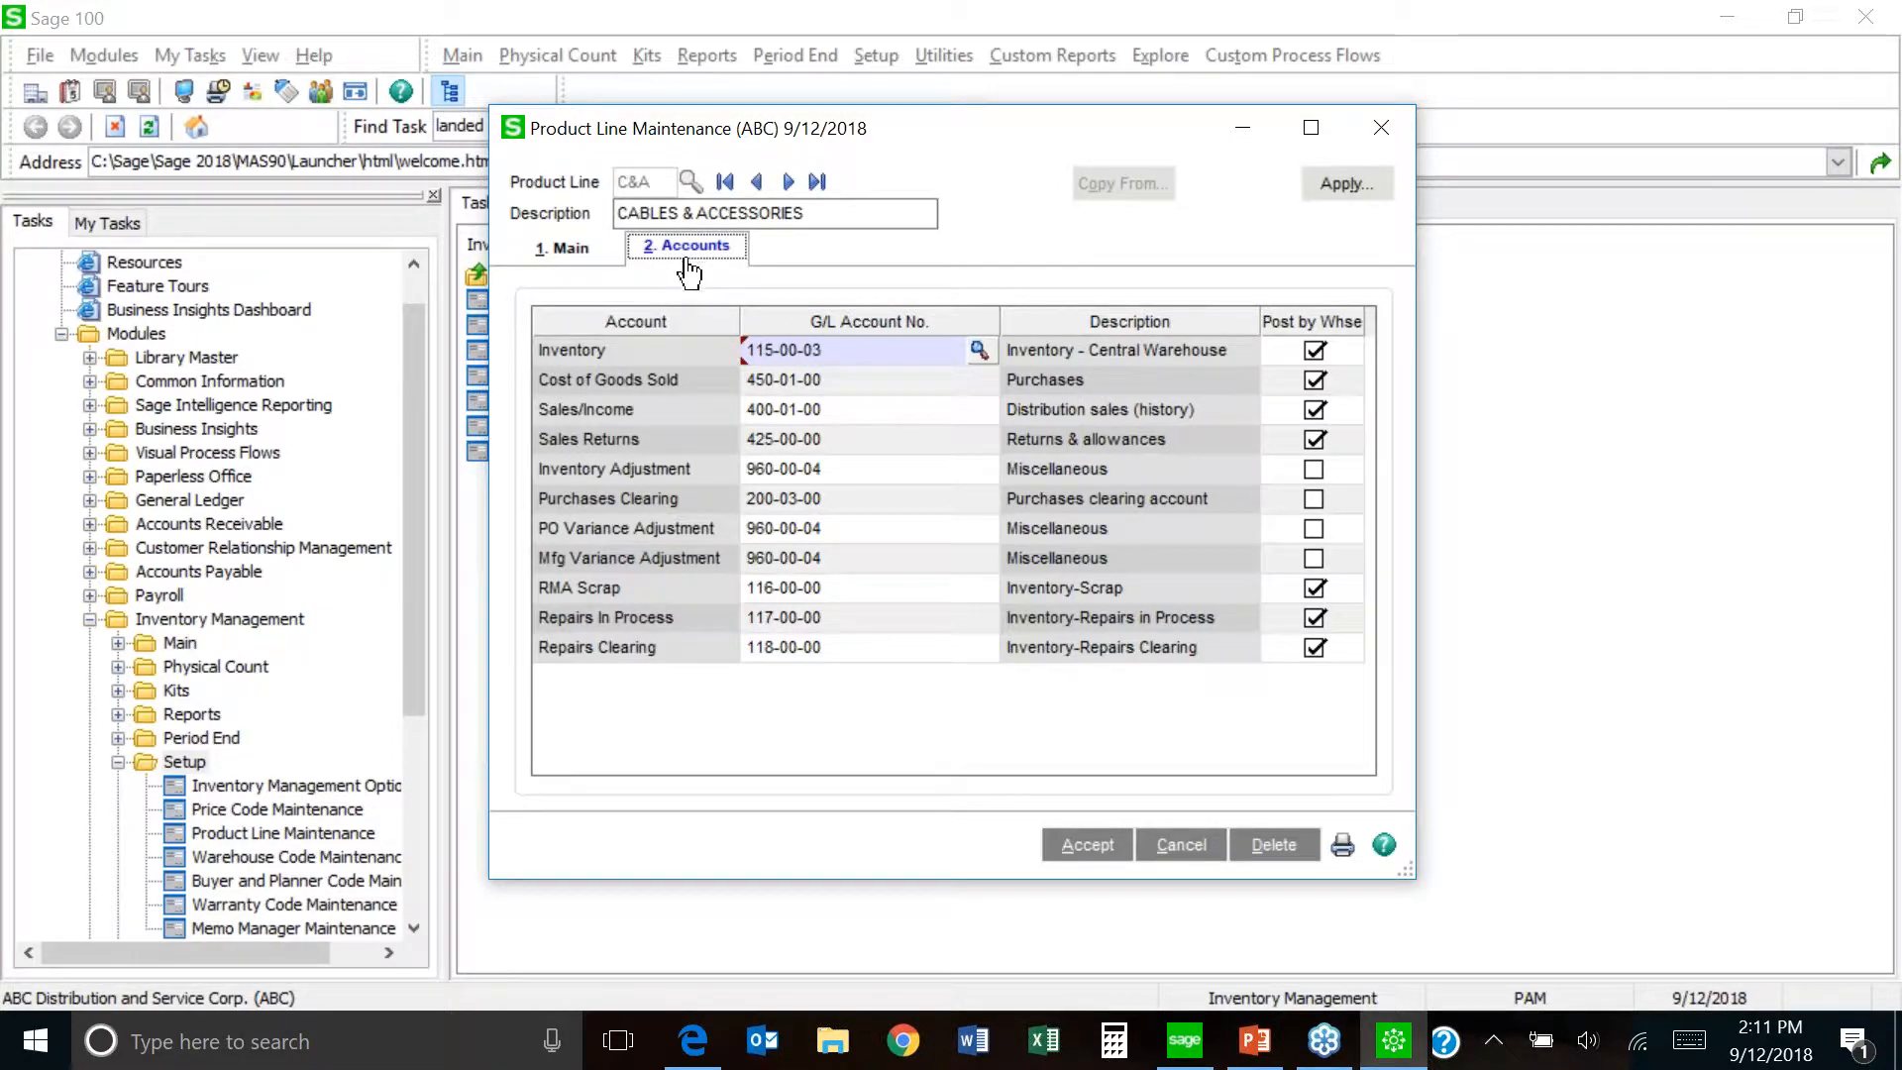
{"action": "left_click", "coordinate": [1385, 848]}
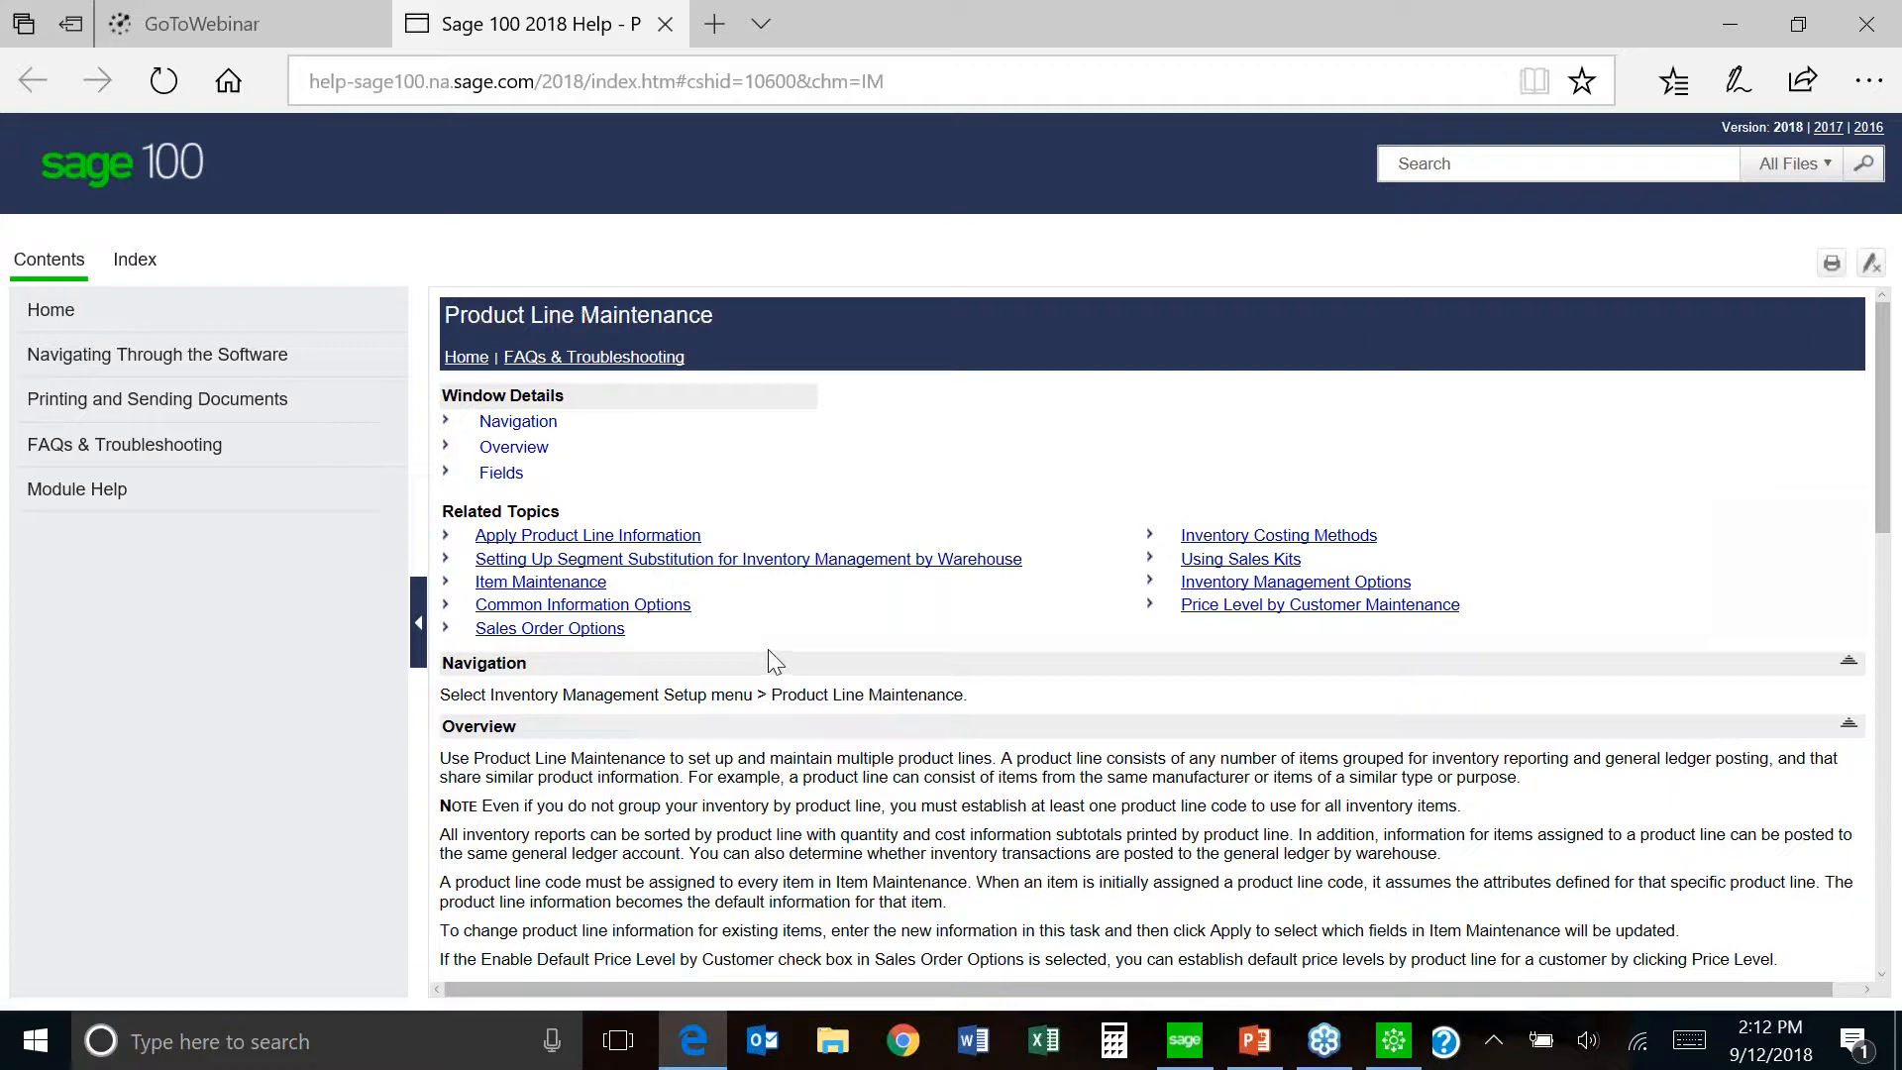
{"action": "scroll", "coordinate": [768, 649], "scroll_direction": "down", "scroll_amount": 6}
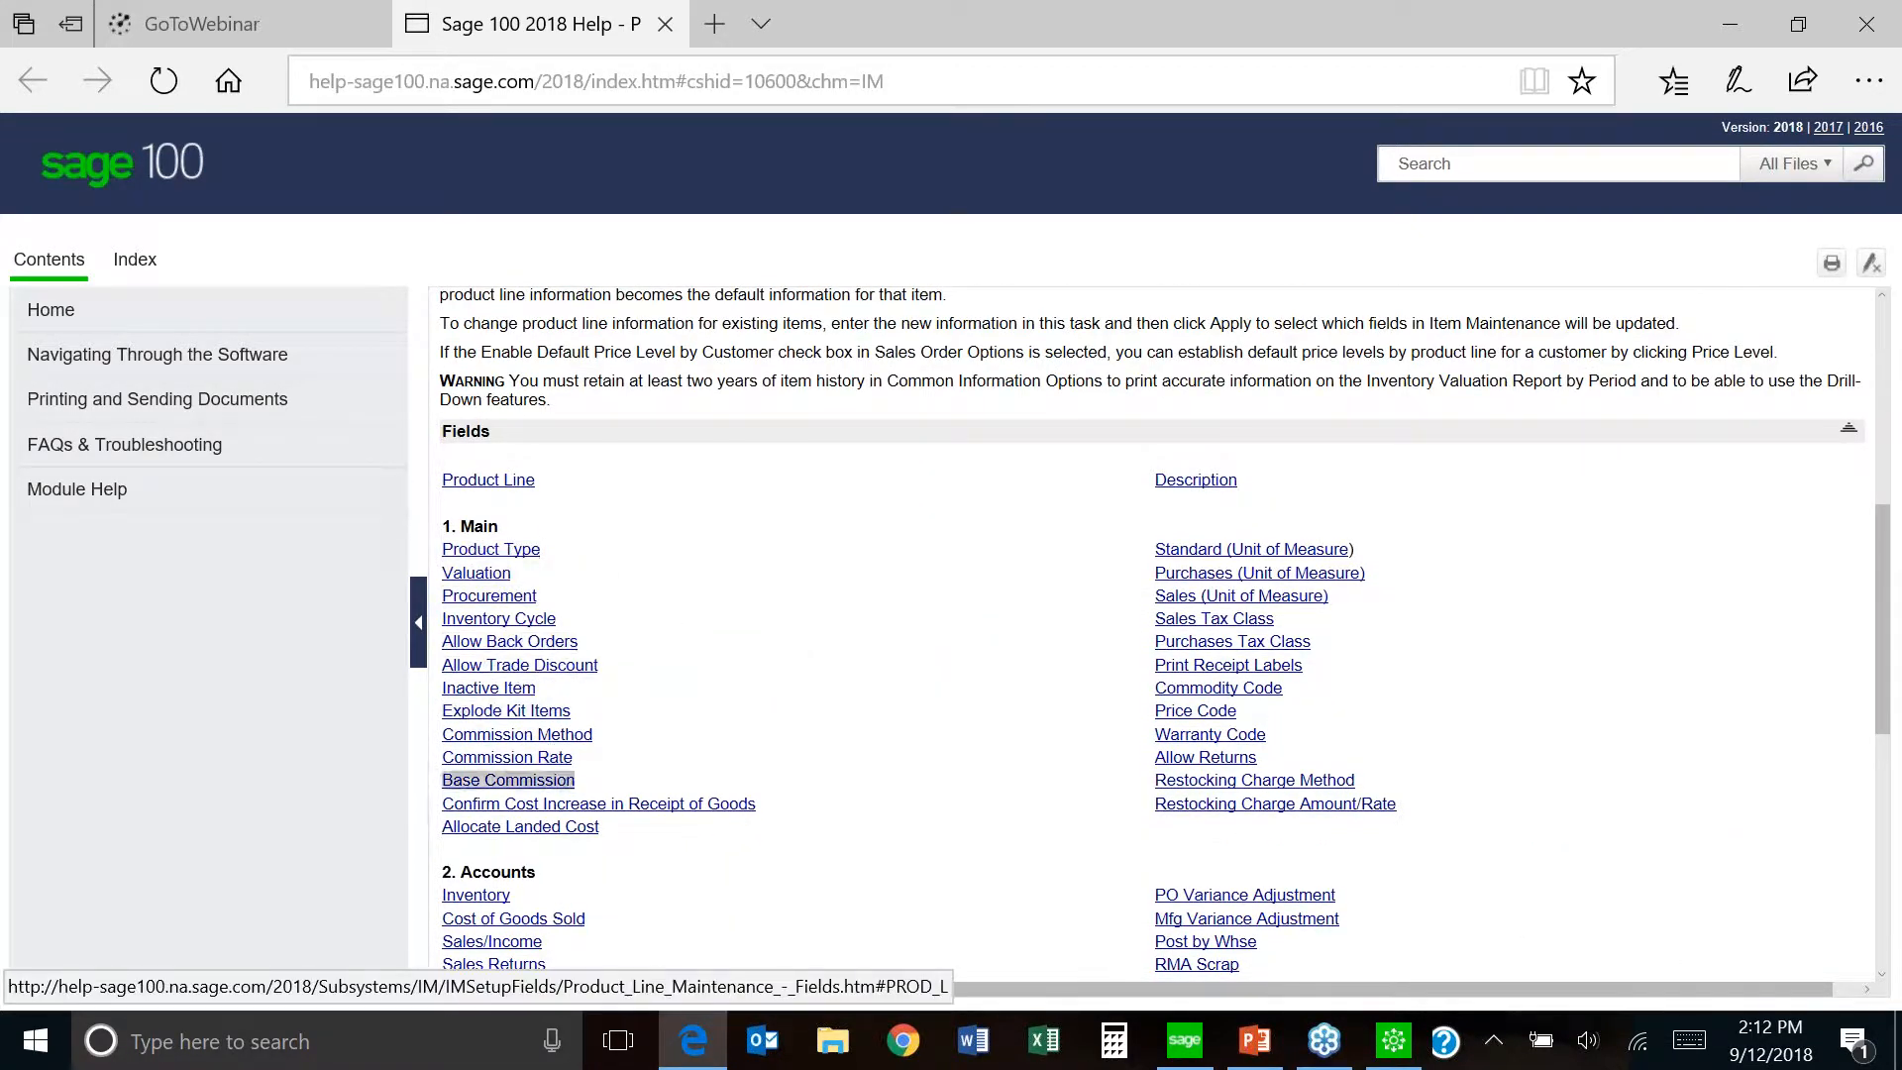
{"action": "scroll", "coordinate": [589, 854], "scroll_direction": "down", "scroll_amount": 6}
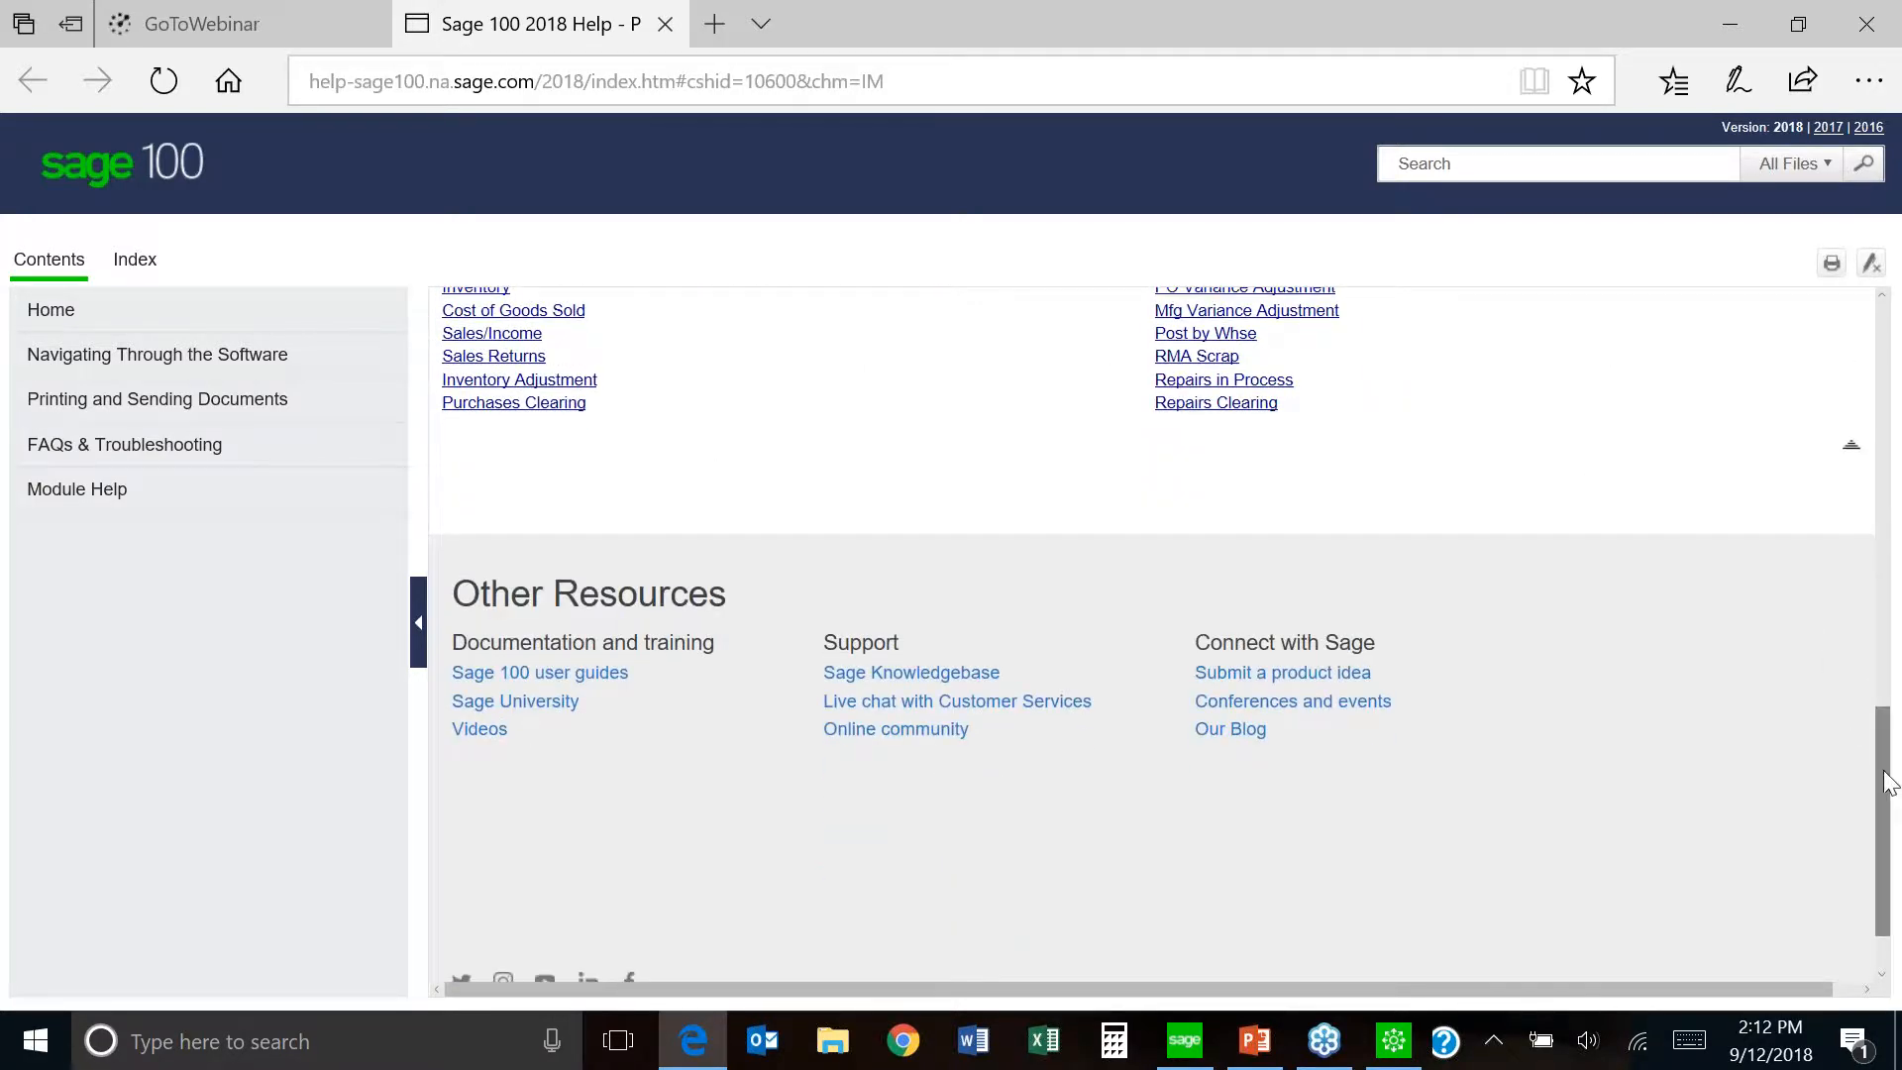
{"action": "scroll", "coordinate": [1882, 772], "scroll_direction": "up", "scroll_amount": 3}
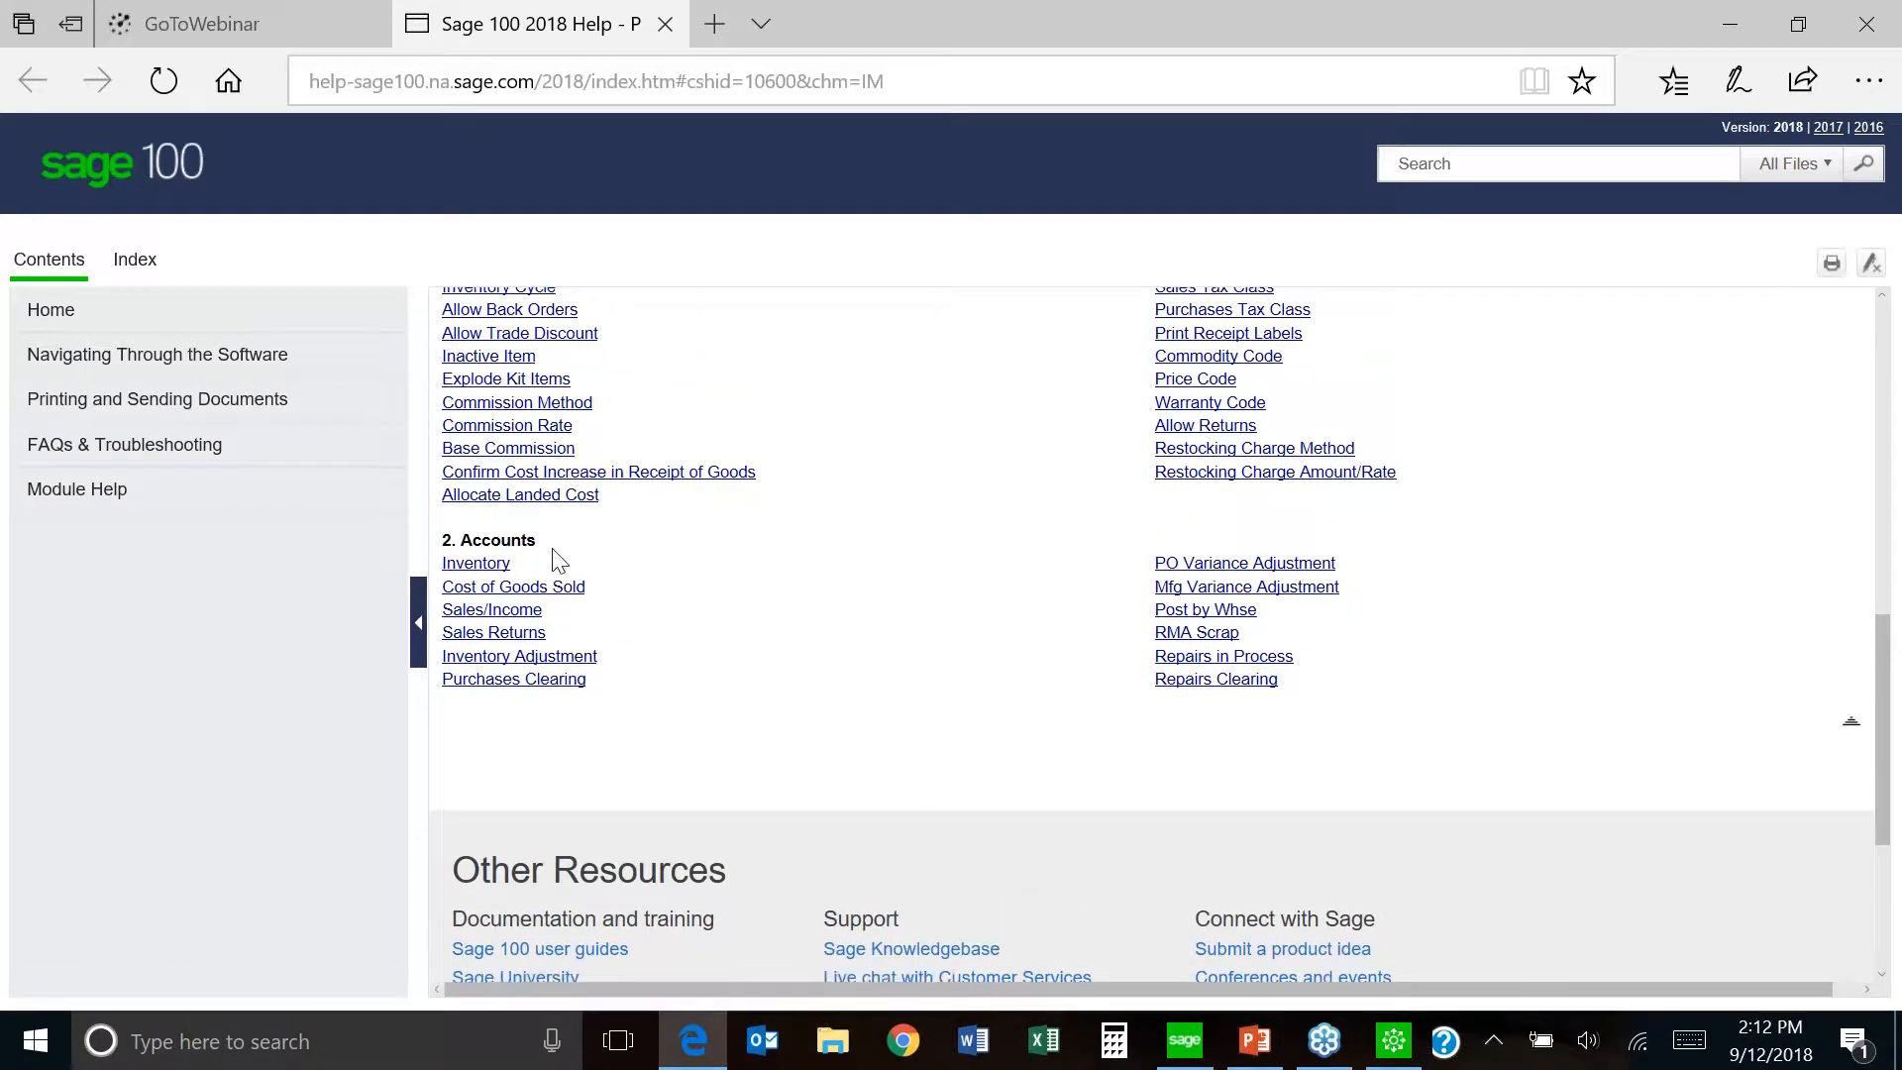
{"action": "left_click", "coordinate": [535, 586]}
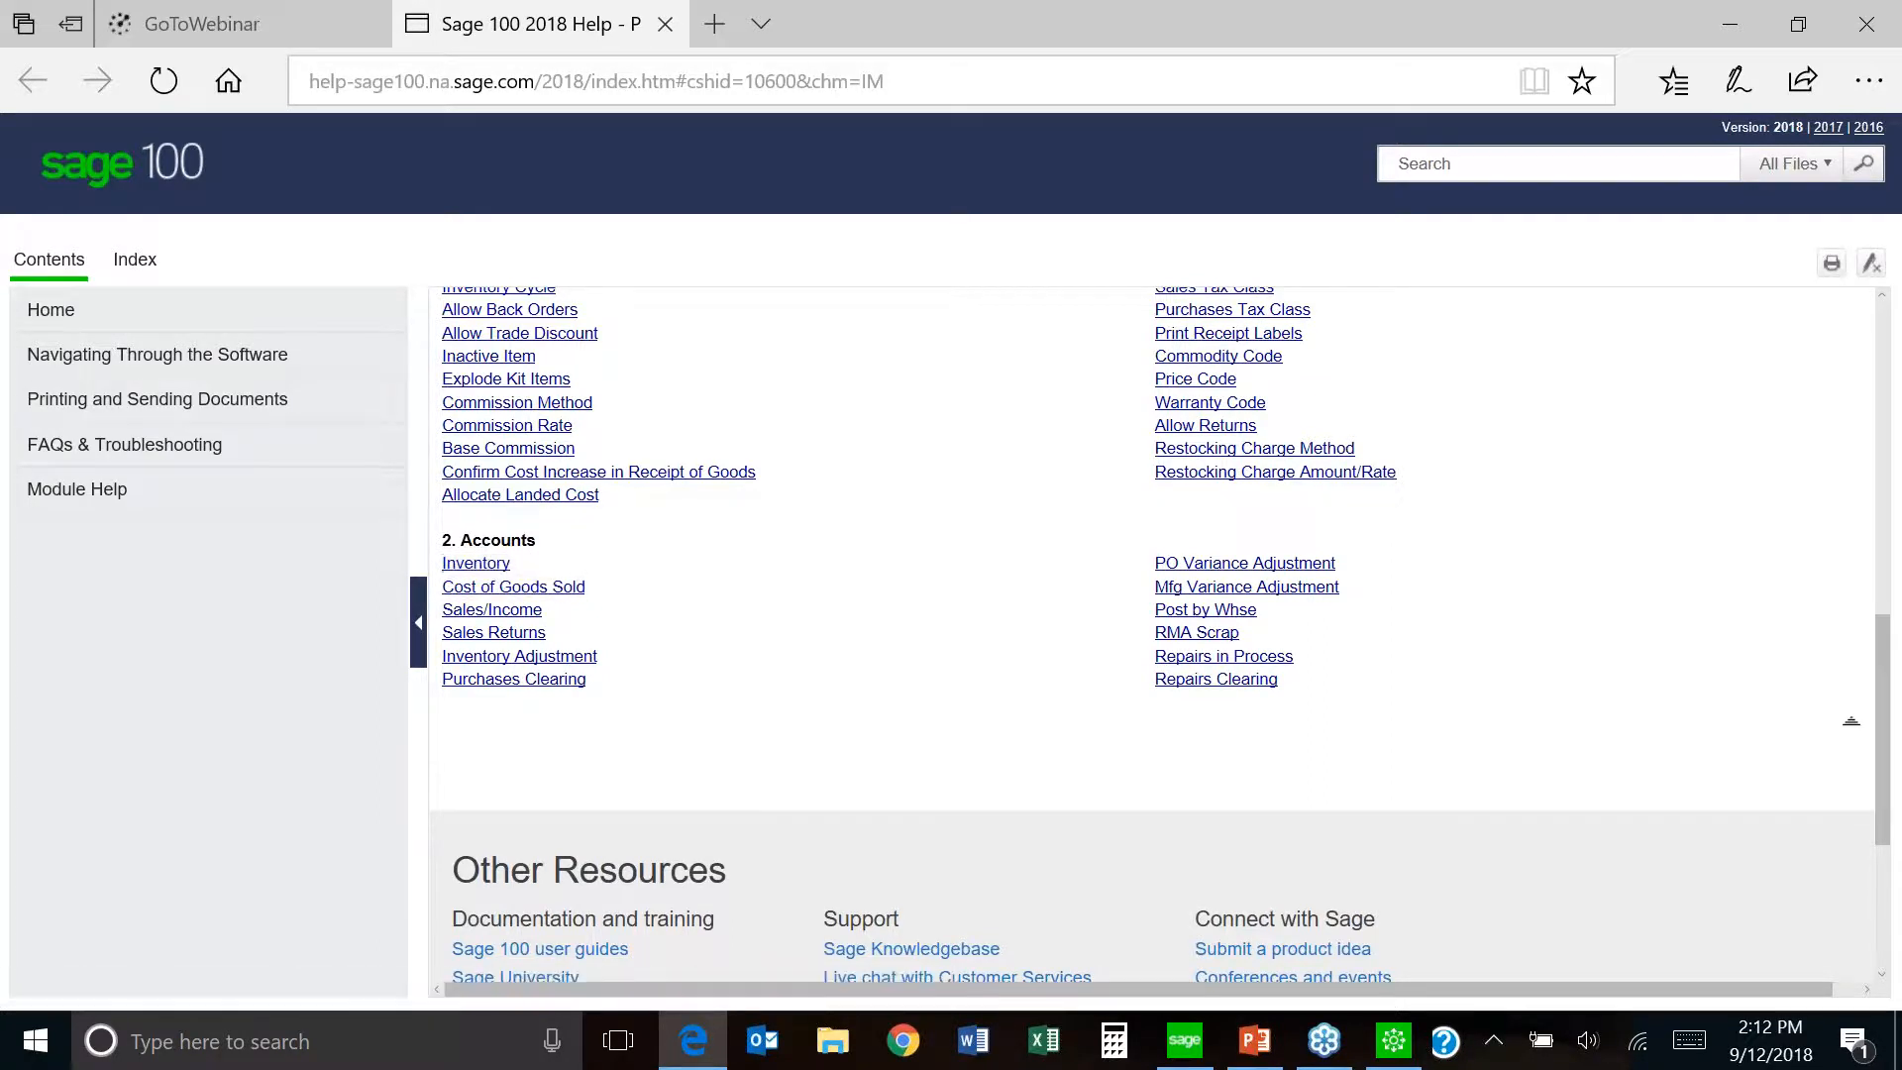
{"action": "left_click", "coordinate": [525, 588]}
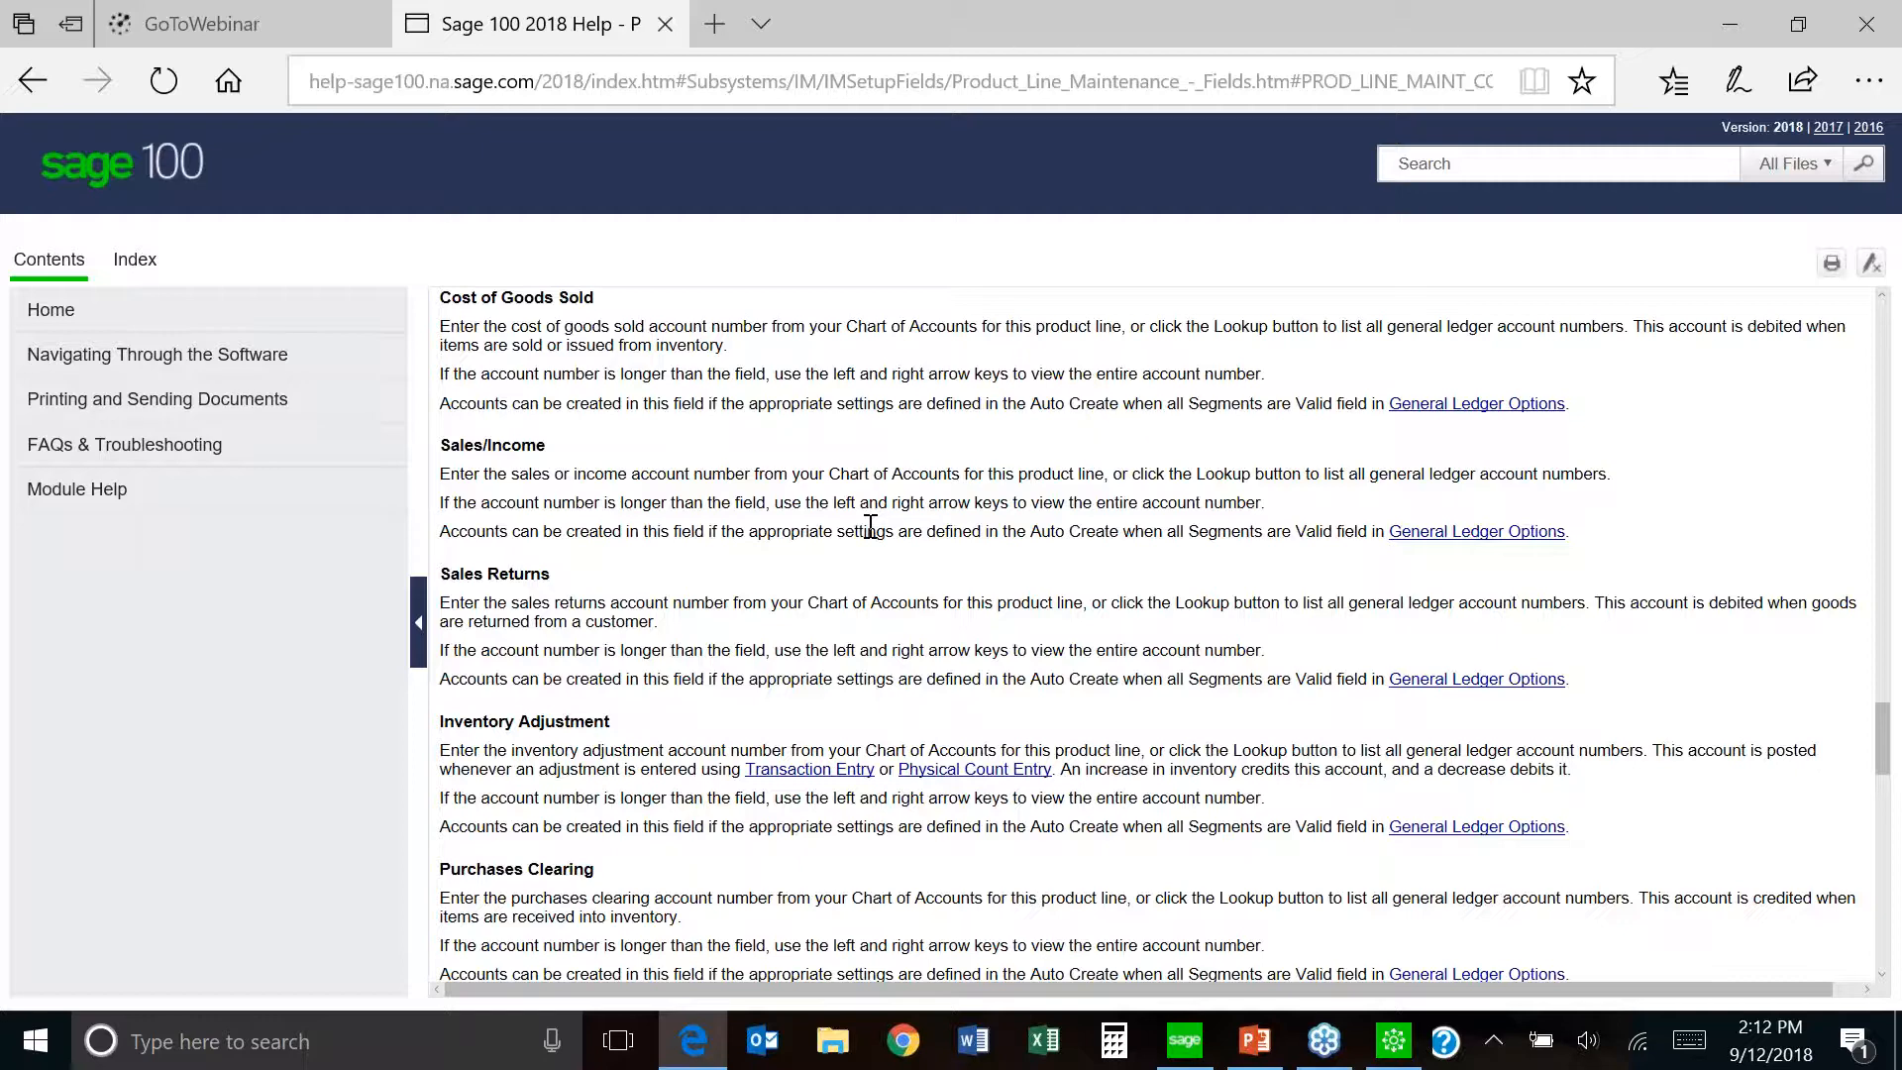
- Switch back to Product Line Maintenance in Sage 100 and accept the C&A record from its main settings
{"action": "left_click", "coordinate": [1392, 1048]}
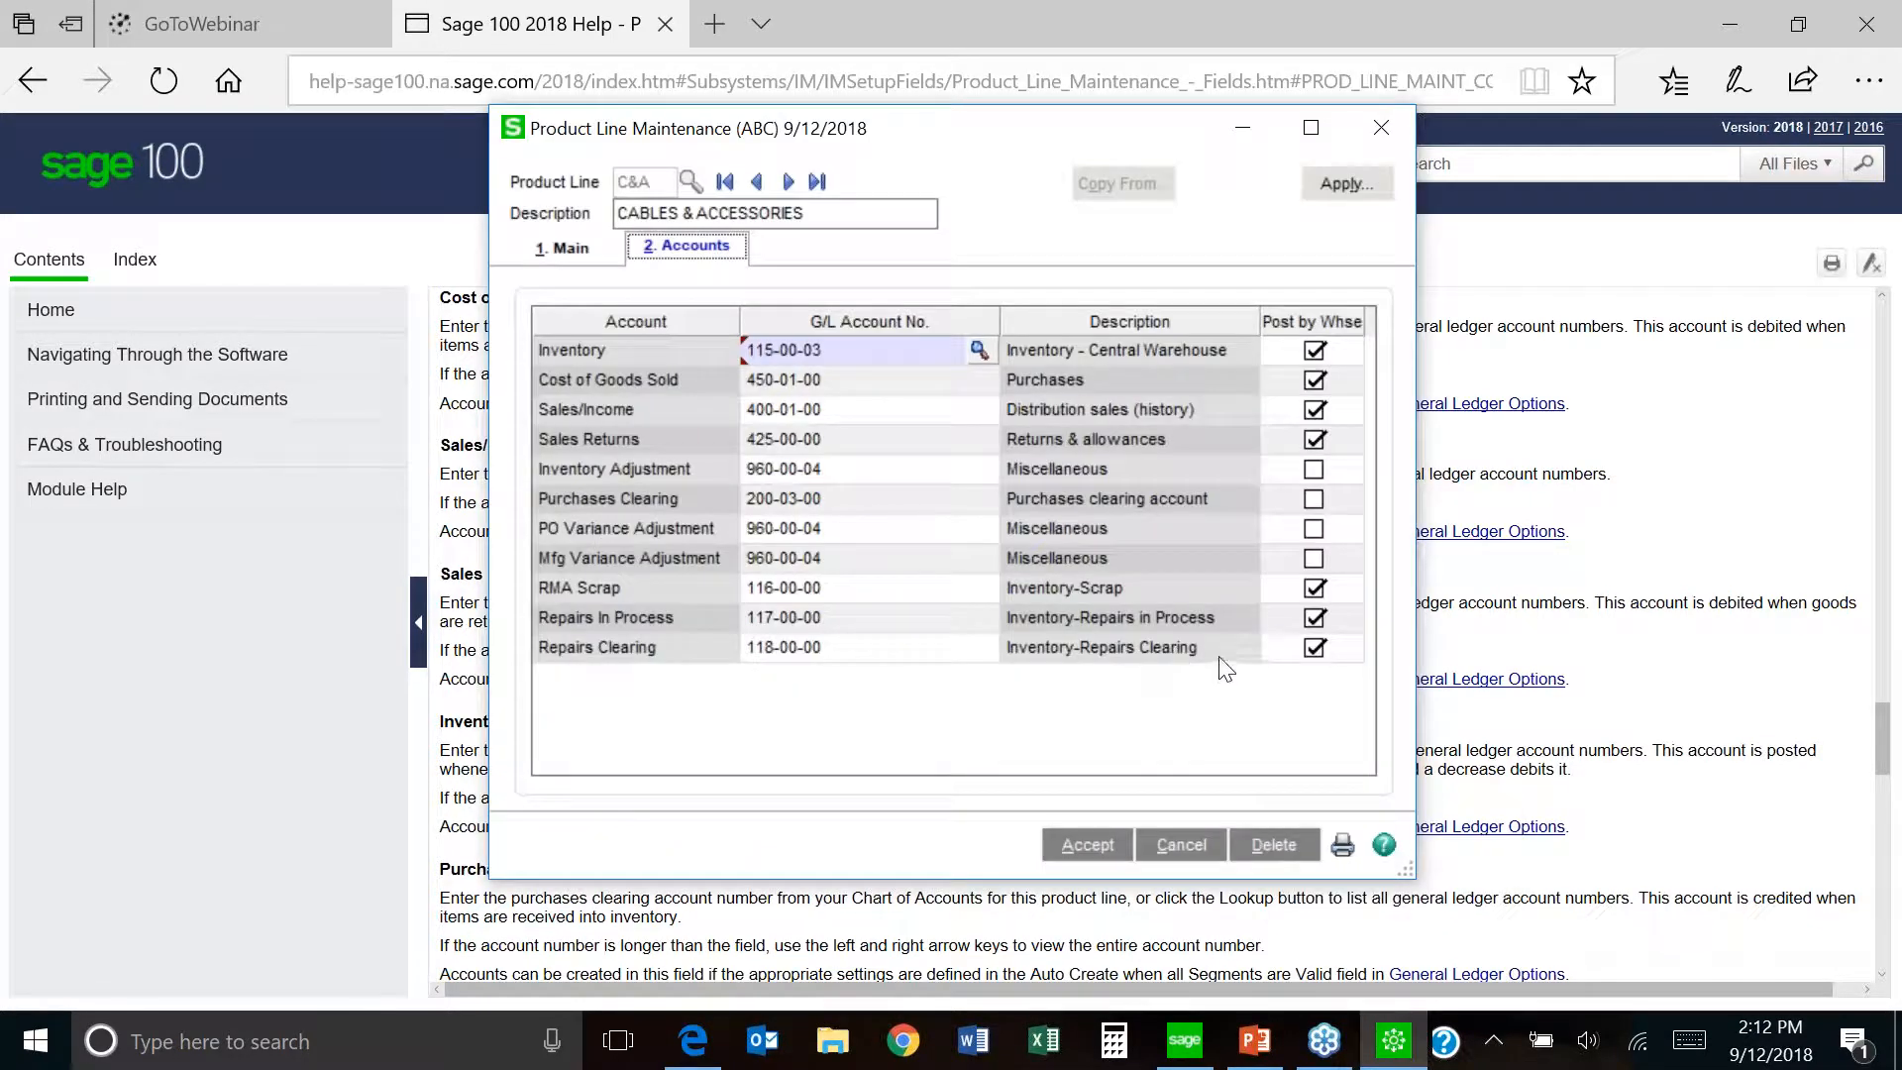
{"action": "left_click", "coordinate": [1188, 1048]}
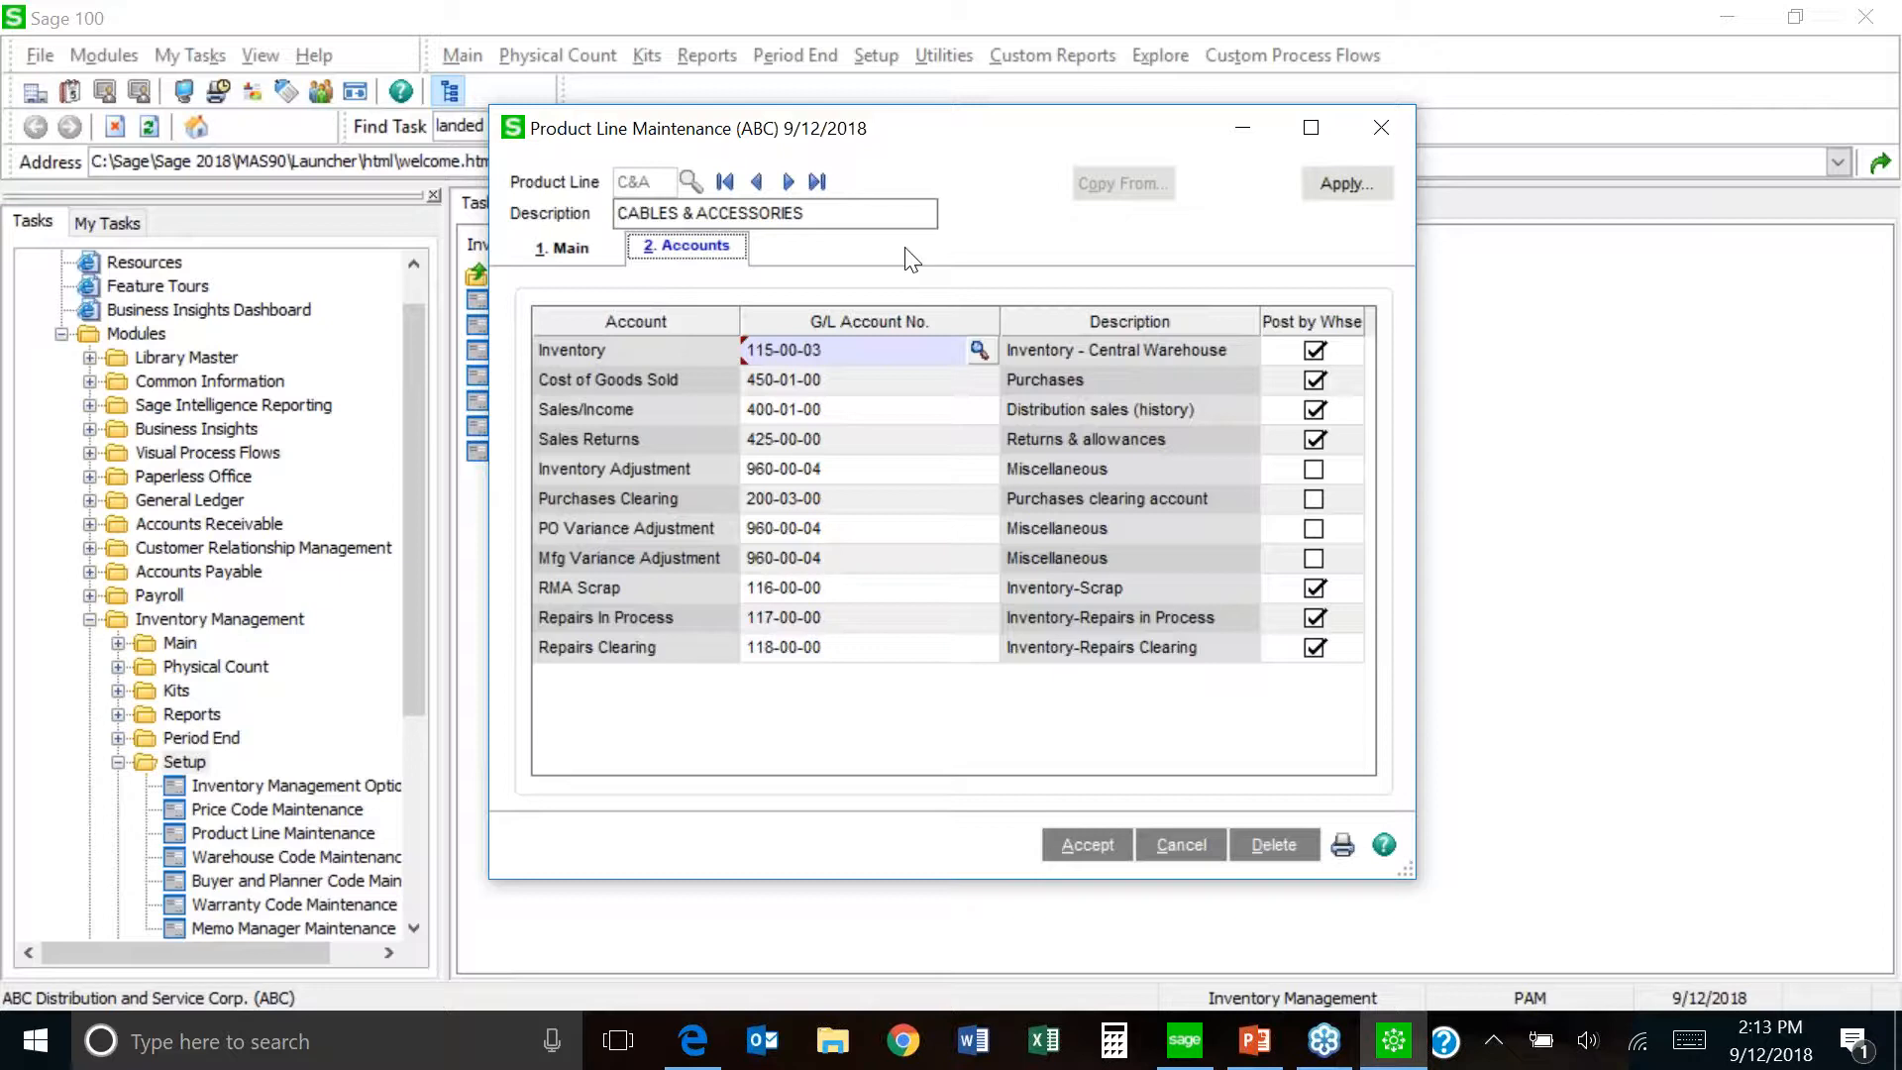
{"action": "left_click", "coordinate": [572, 251]}
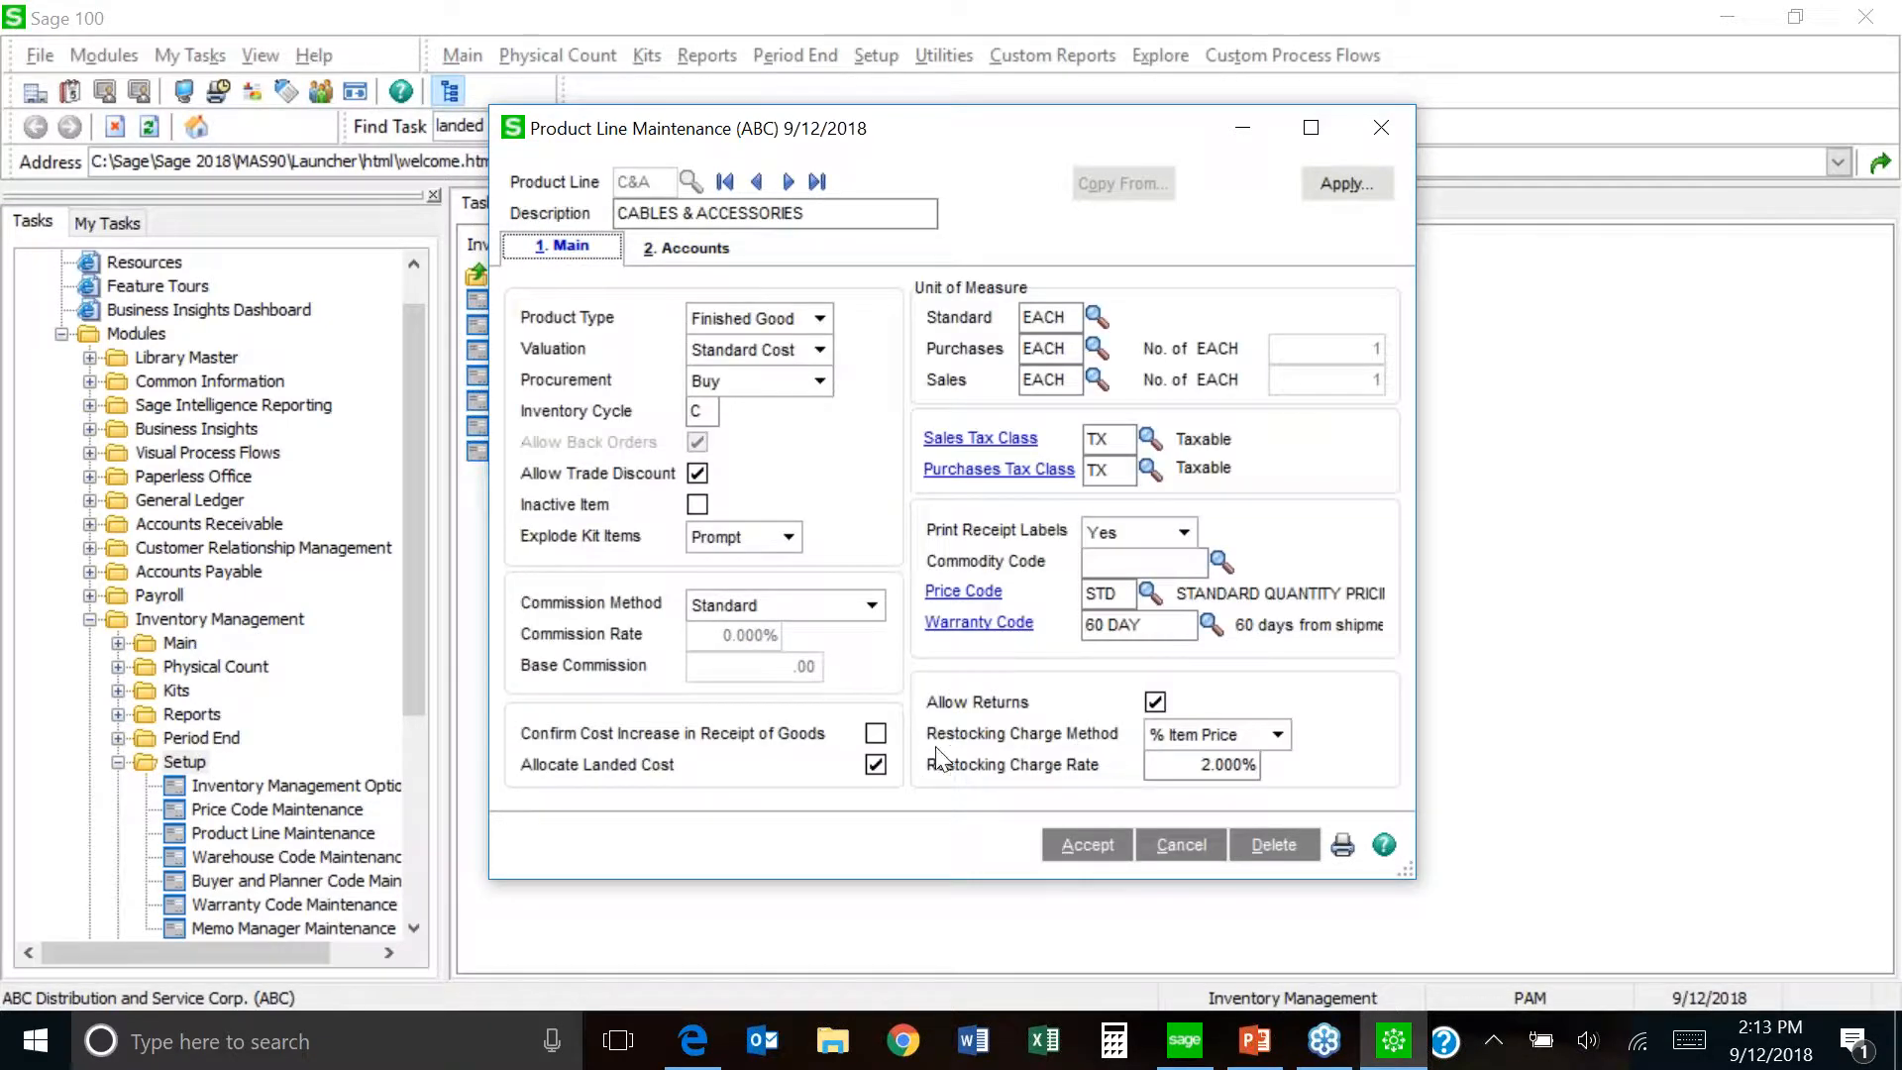
{"action": "left_click", "coordinate": [1085, 848]}
- Review the product line list and the DC (Data Communications) record, and close Product Line Maintenance
{"action": "left_click", "coordinate": [691, 183]}
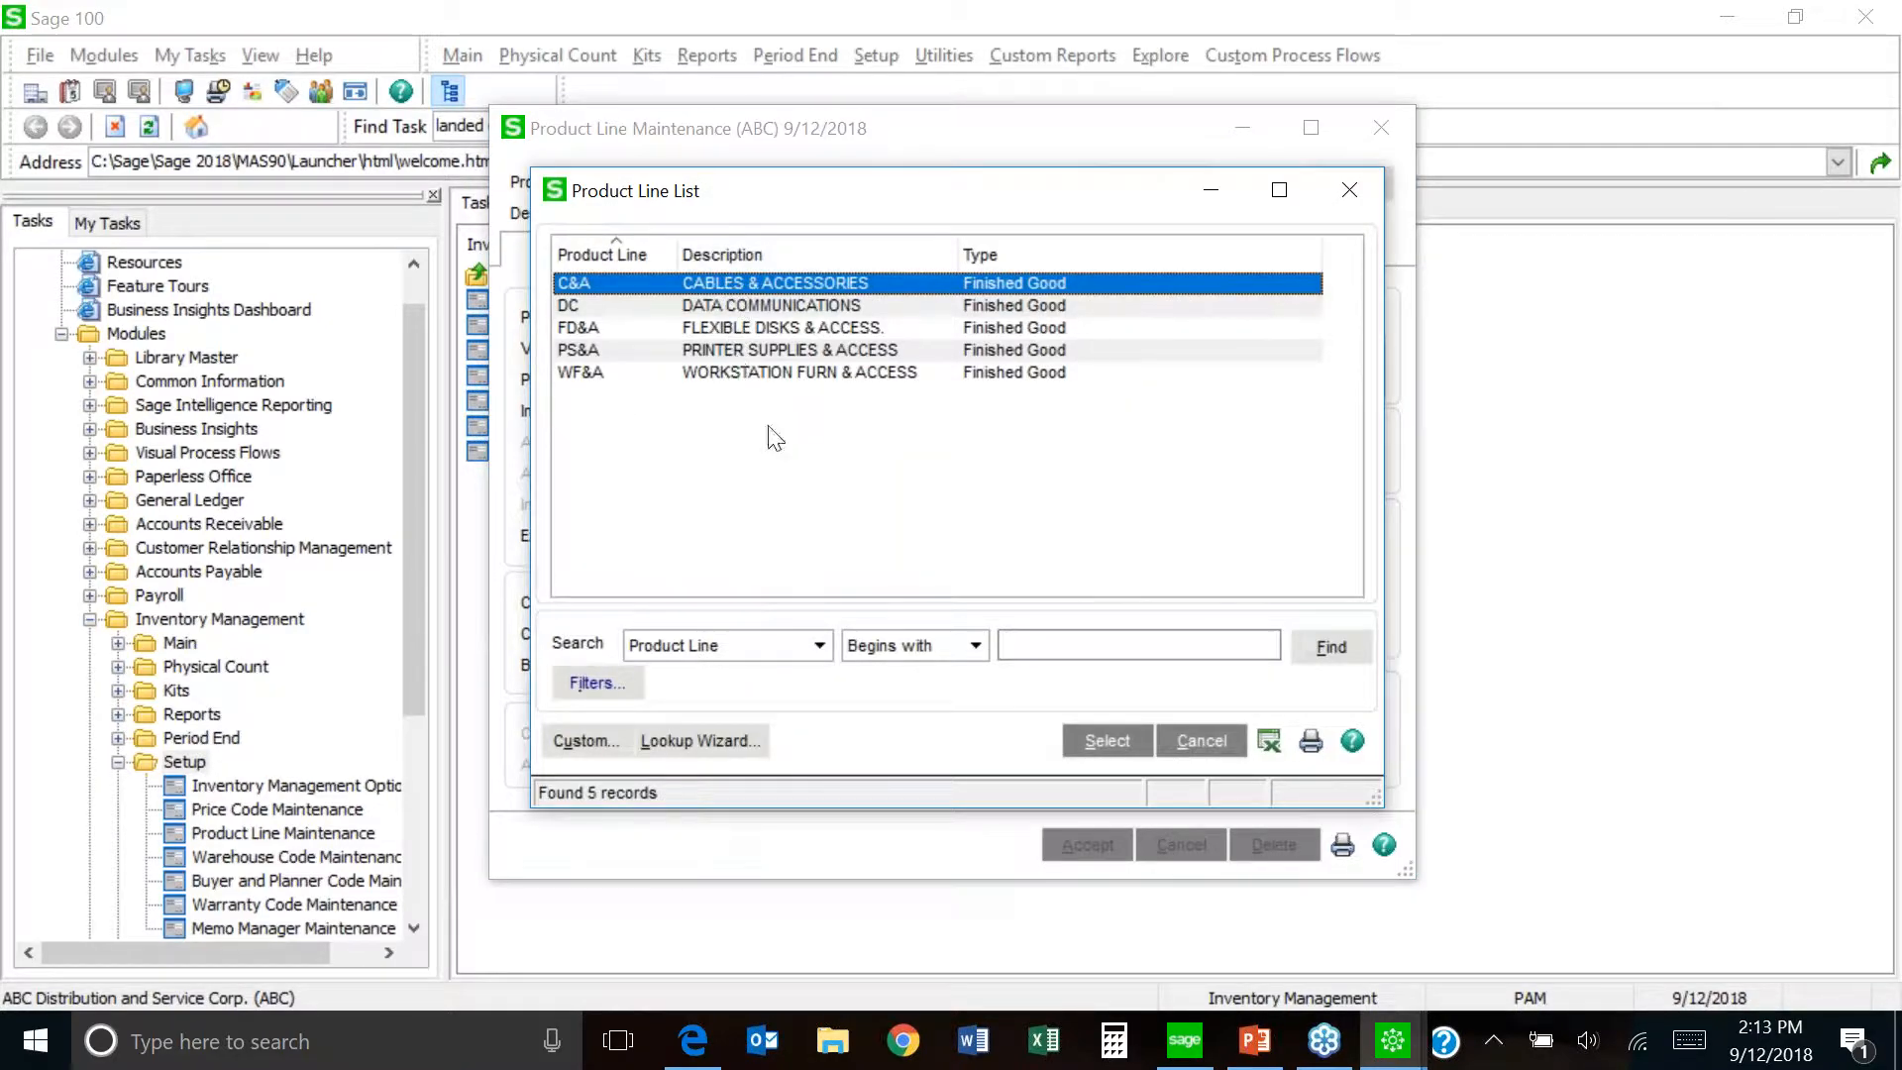
{"action": "left_click", "coordinate": [1355, 192]}
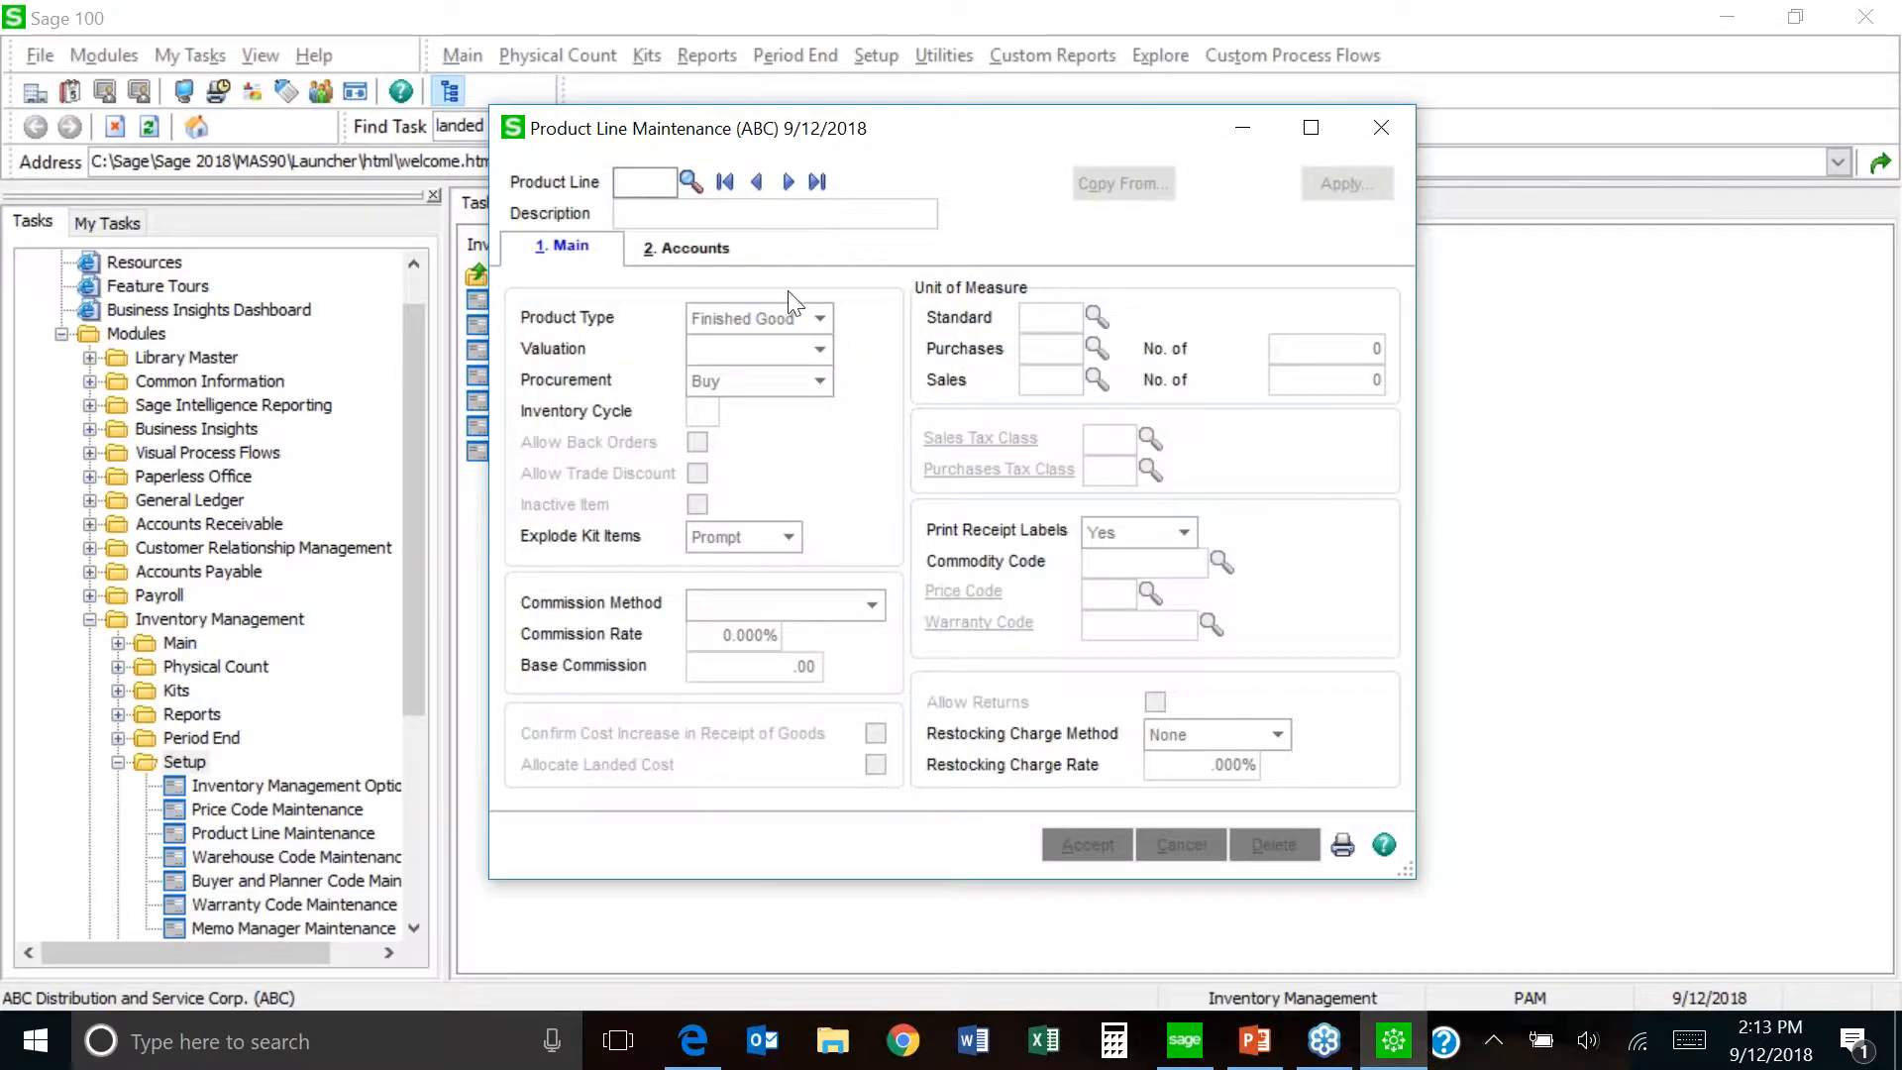
{"action": "left_click", "coordinate": [789, 182]}
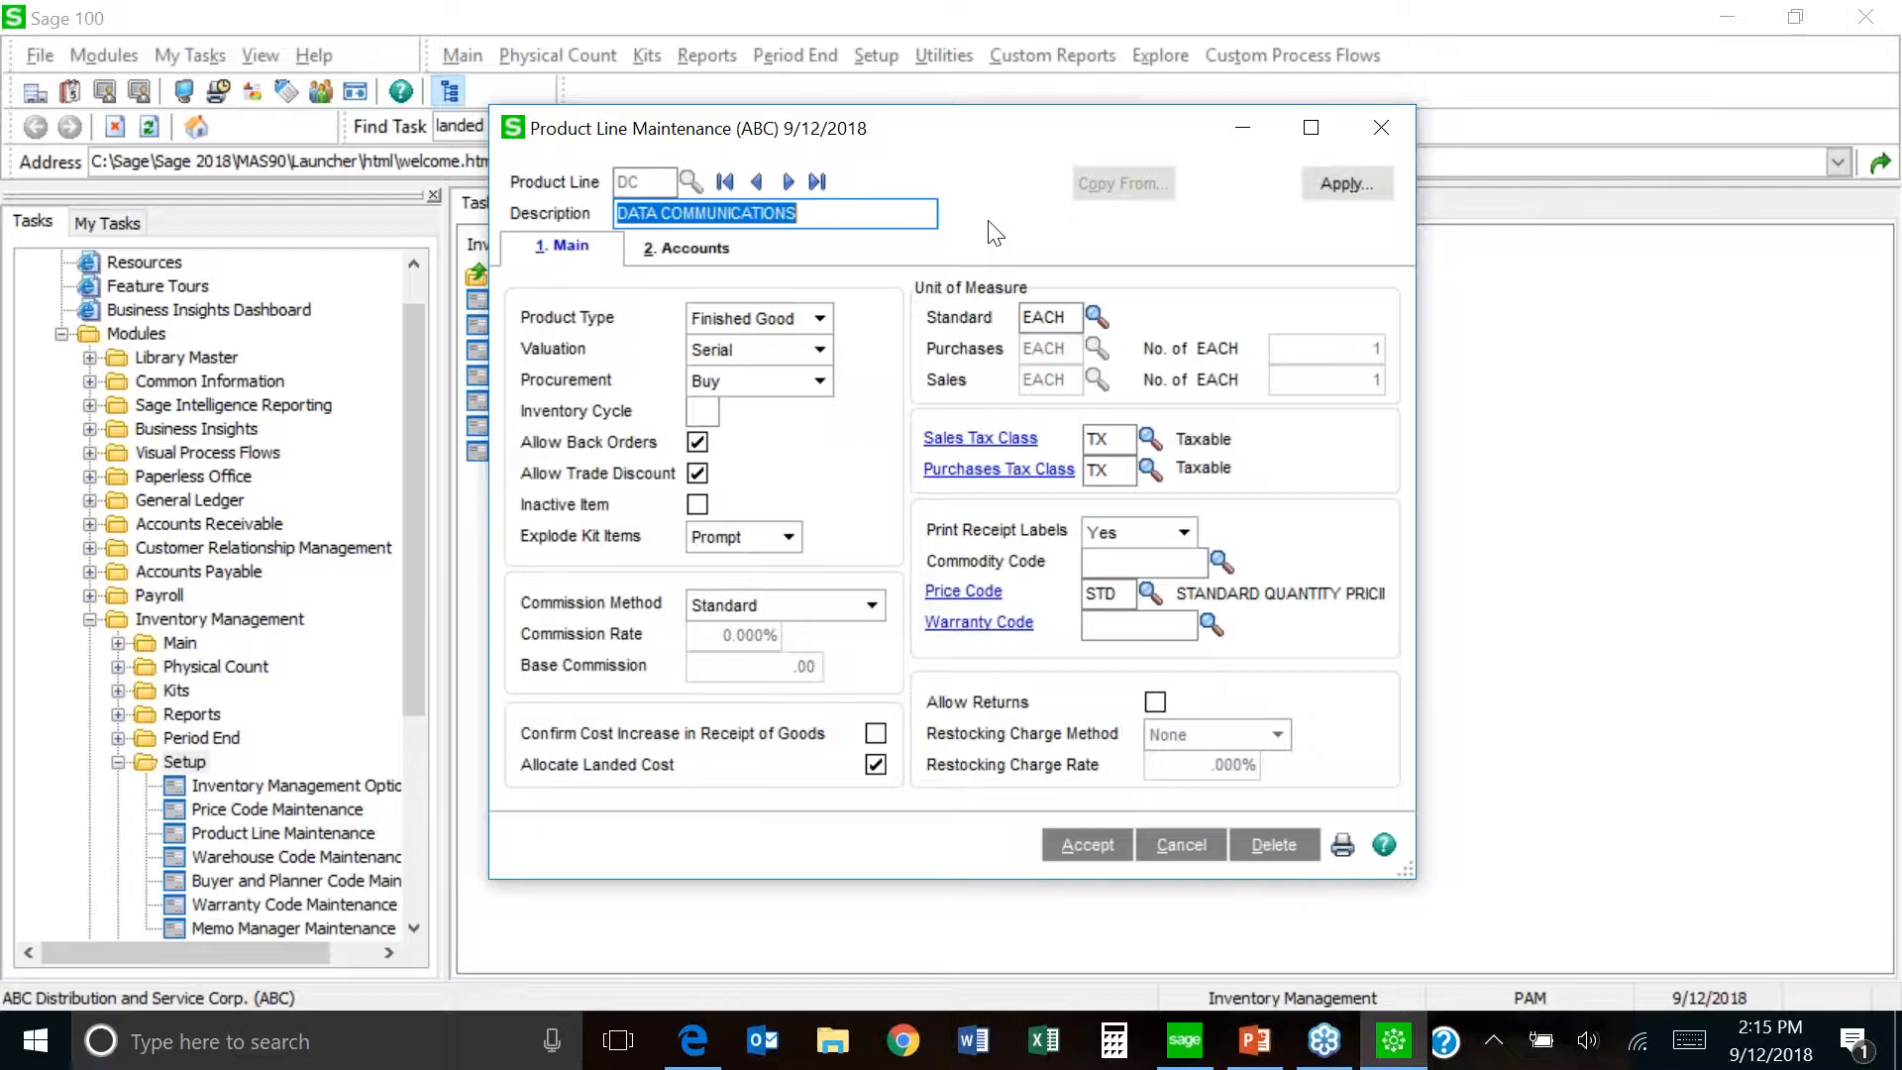
{"action": "left_click", "coordinate": [1377, 127]}
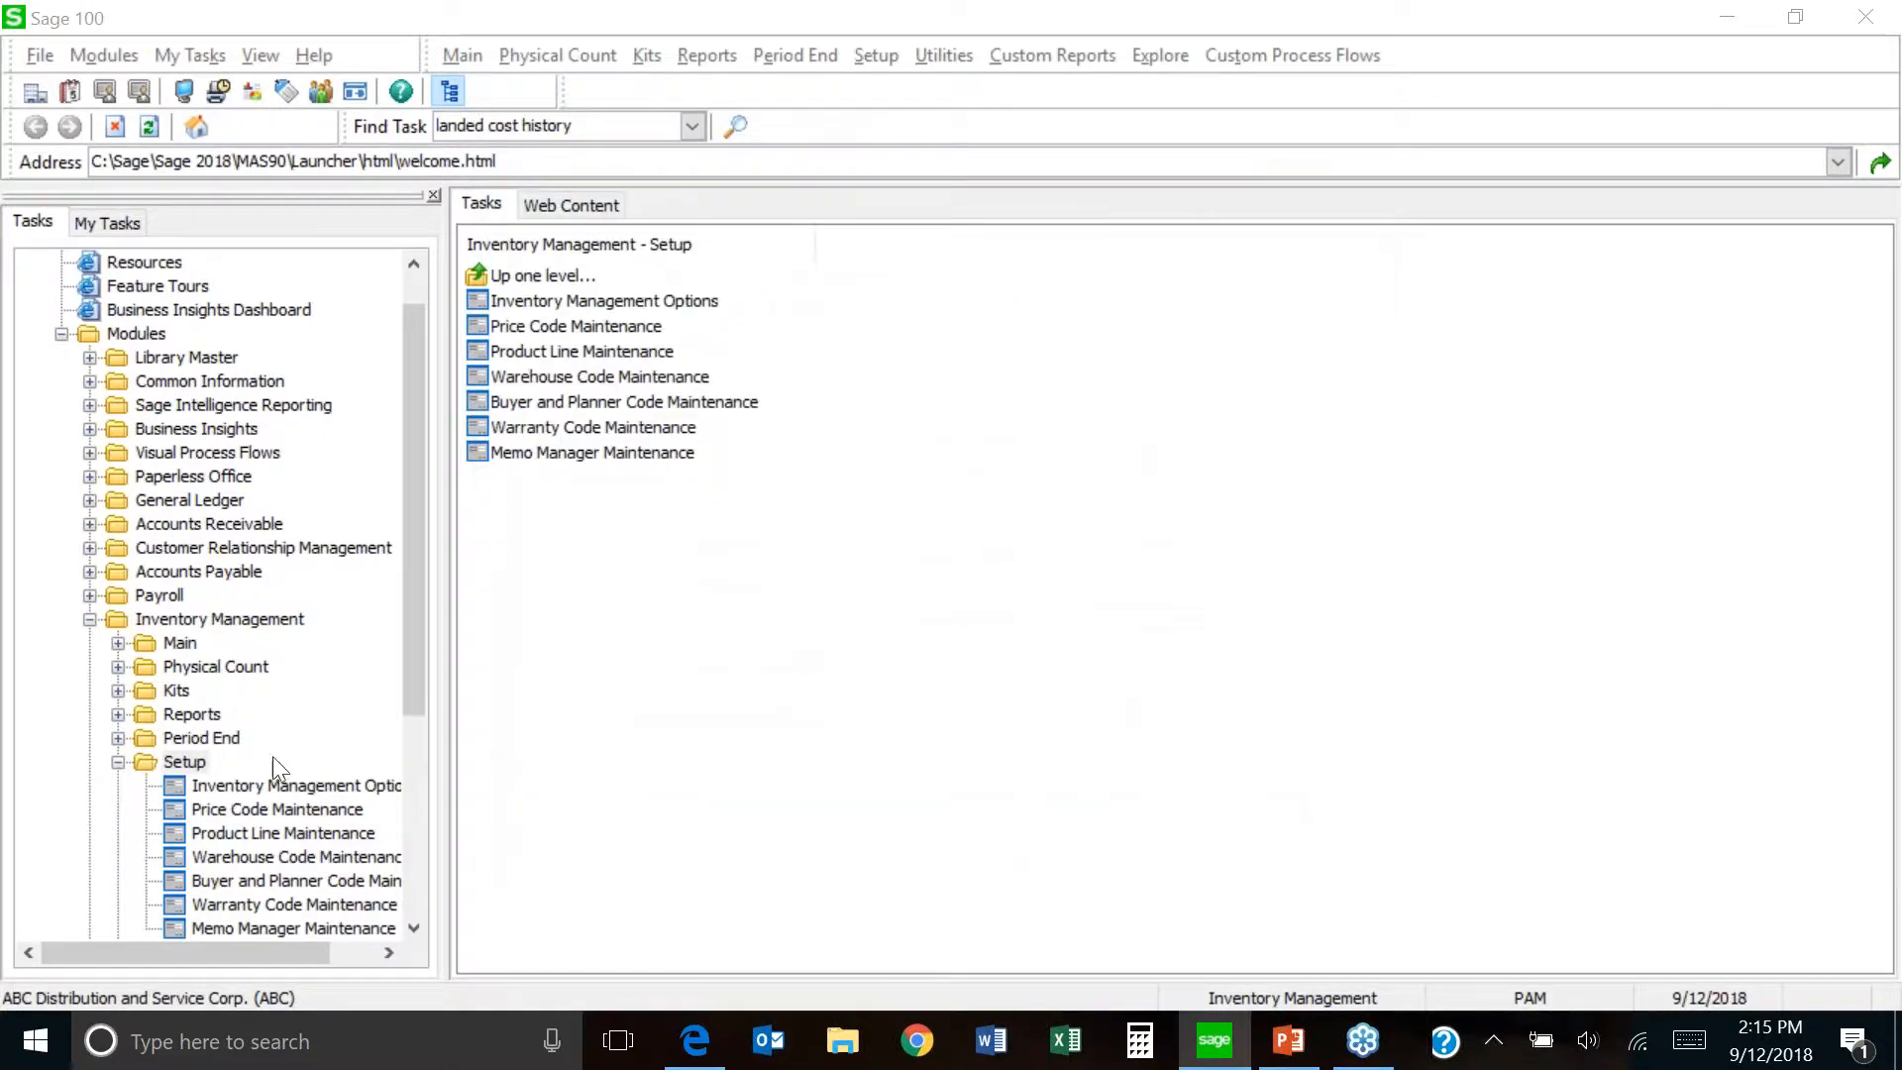
- Open the Item Audit Report from the Inventory Management reports
{"action": "left_click", "coordinate": [194, 719]}
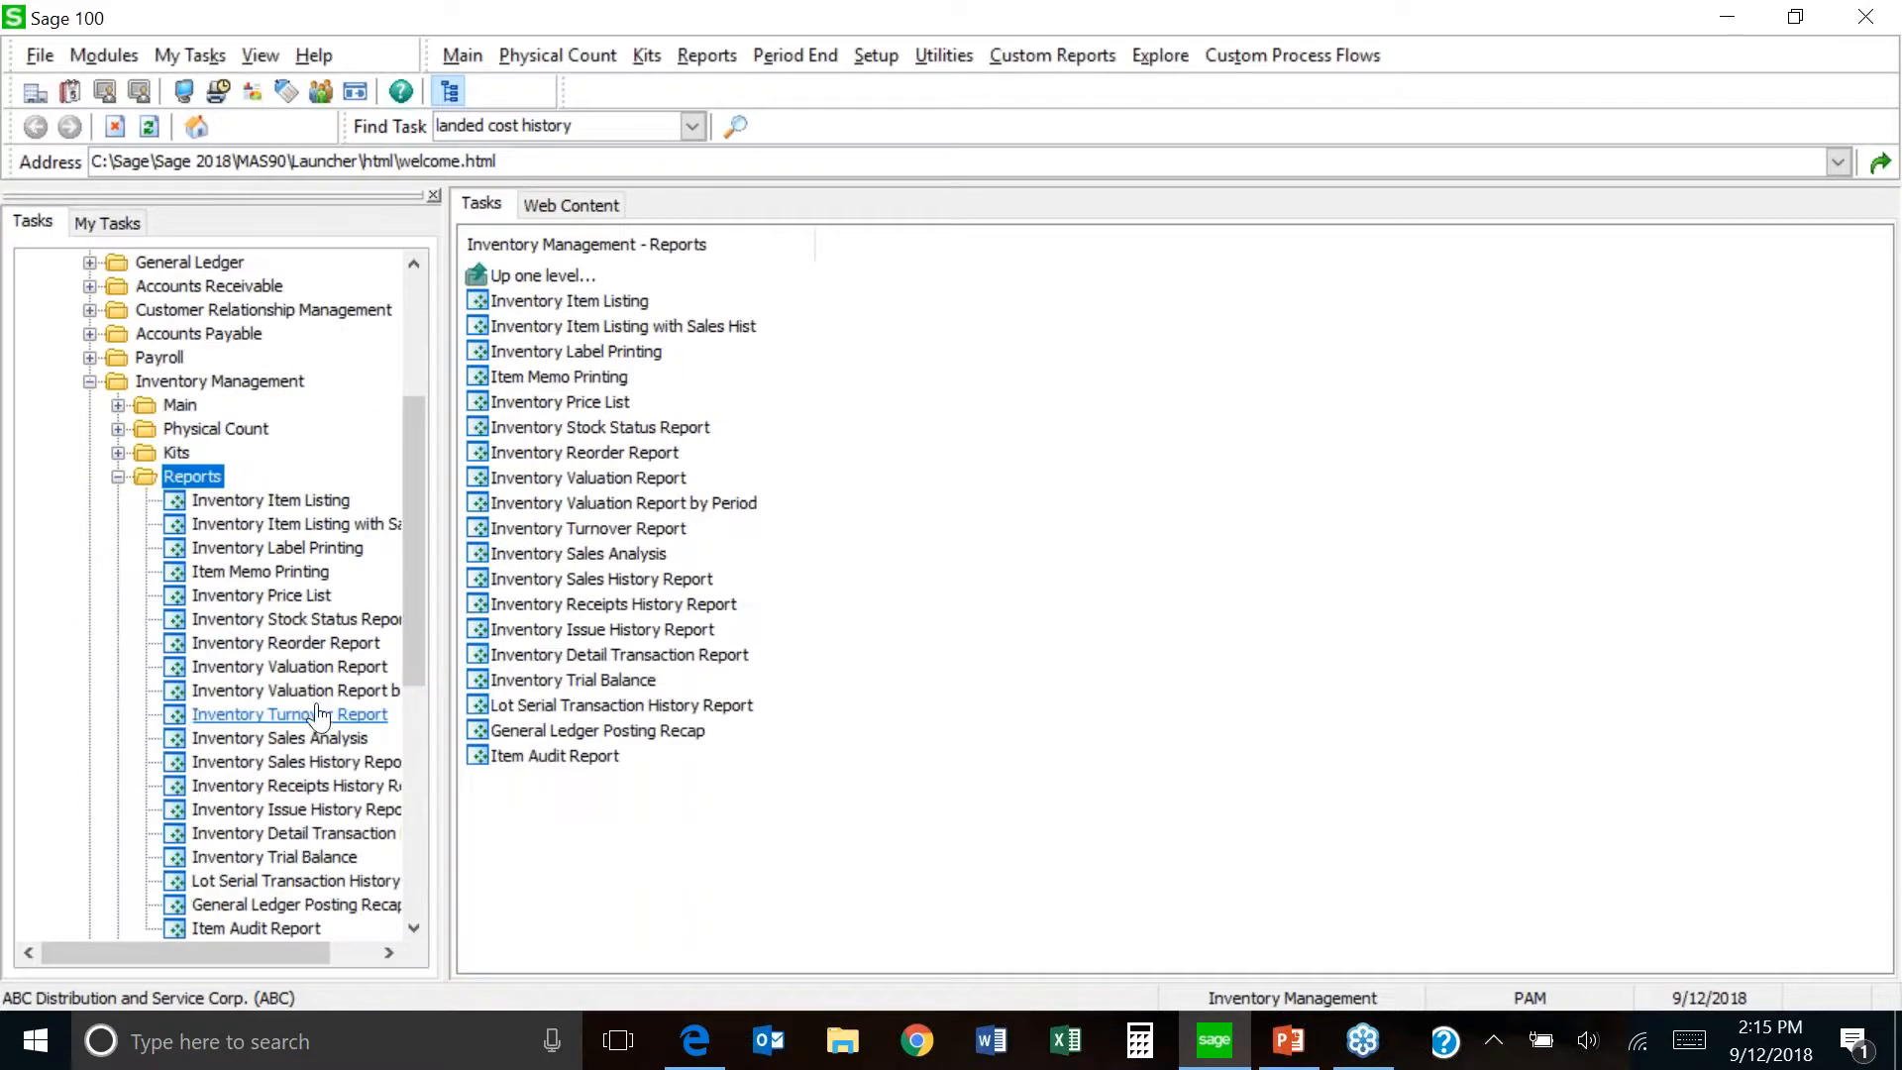
{"action": "left_click", "coordinate": [552, 767]}
{"action": "double_click", "coordinate": [551, 761]}
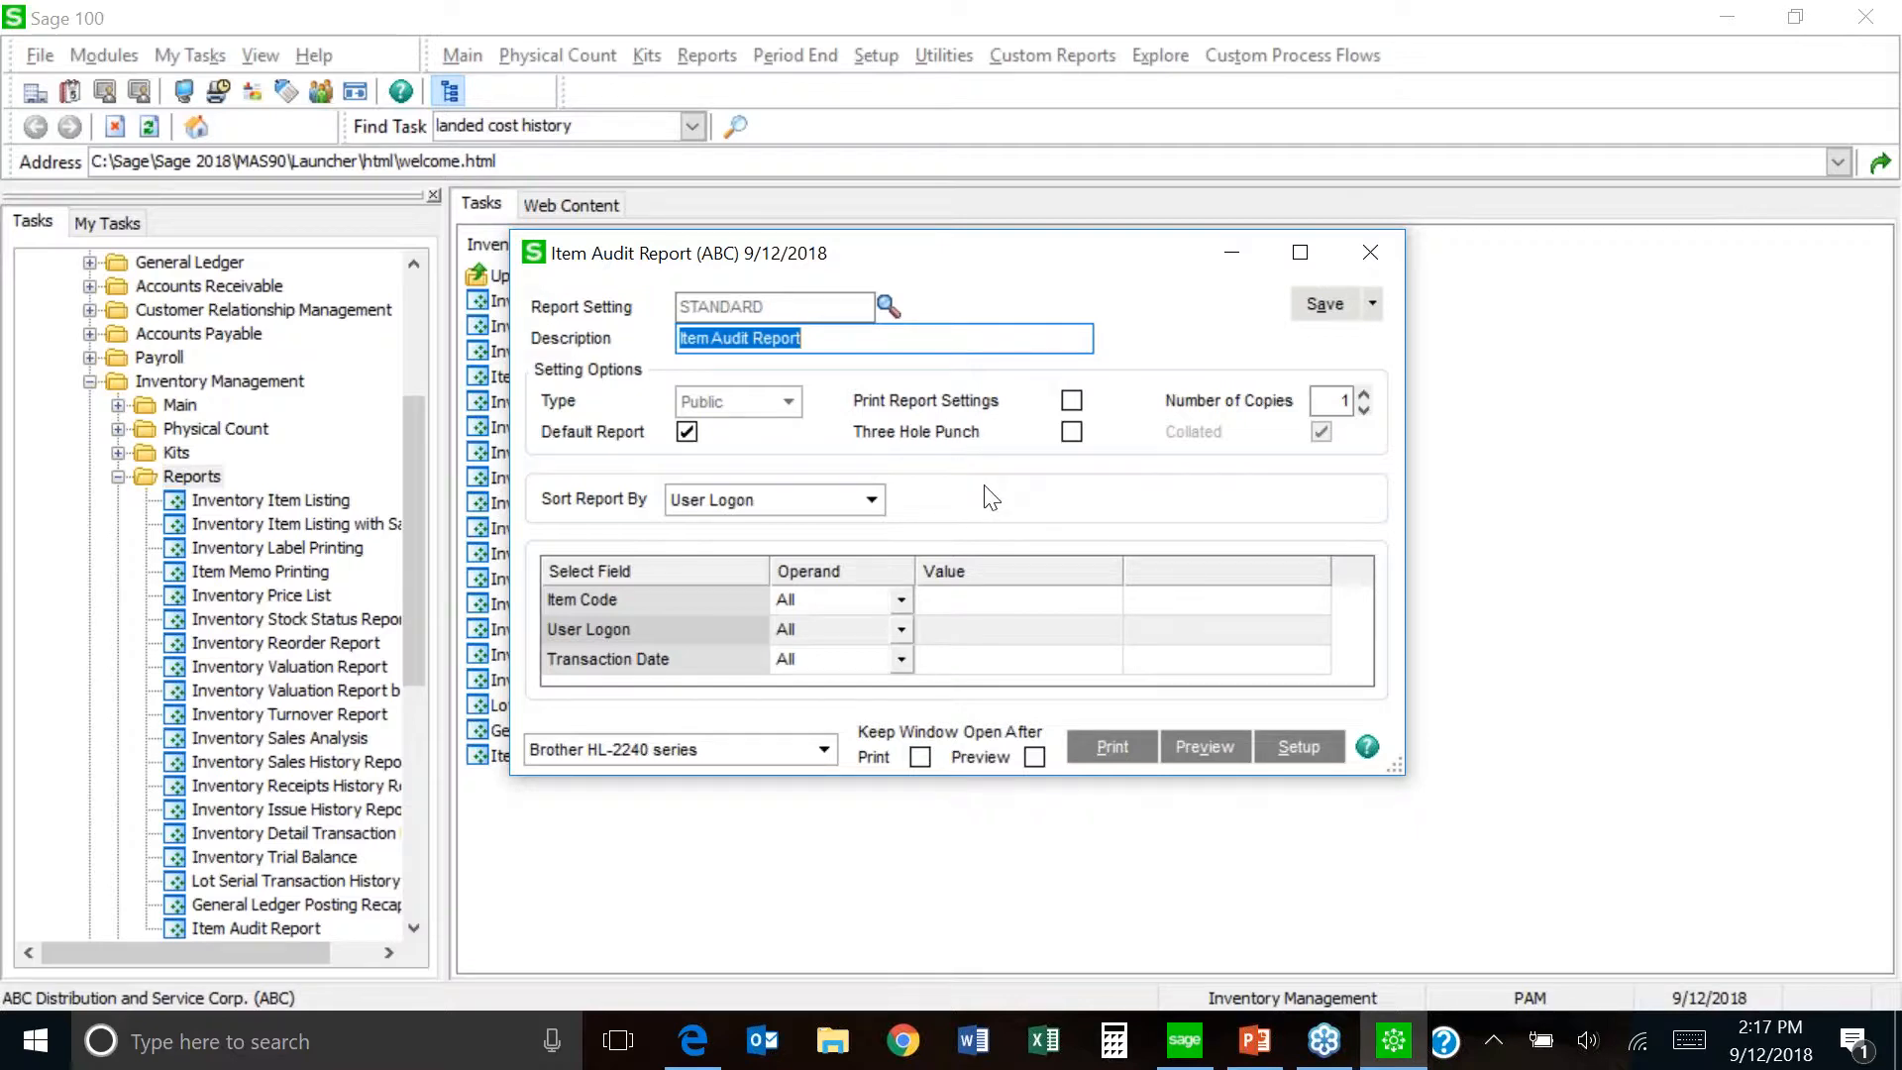
- Set the Item Audit Report to sort by Item Code
{"action": "left_click", "coordinate": [875, 500]}
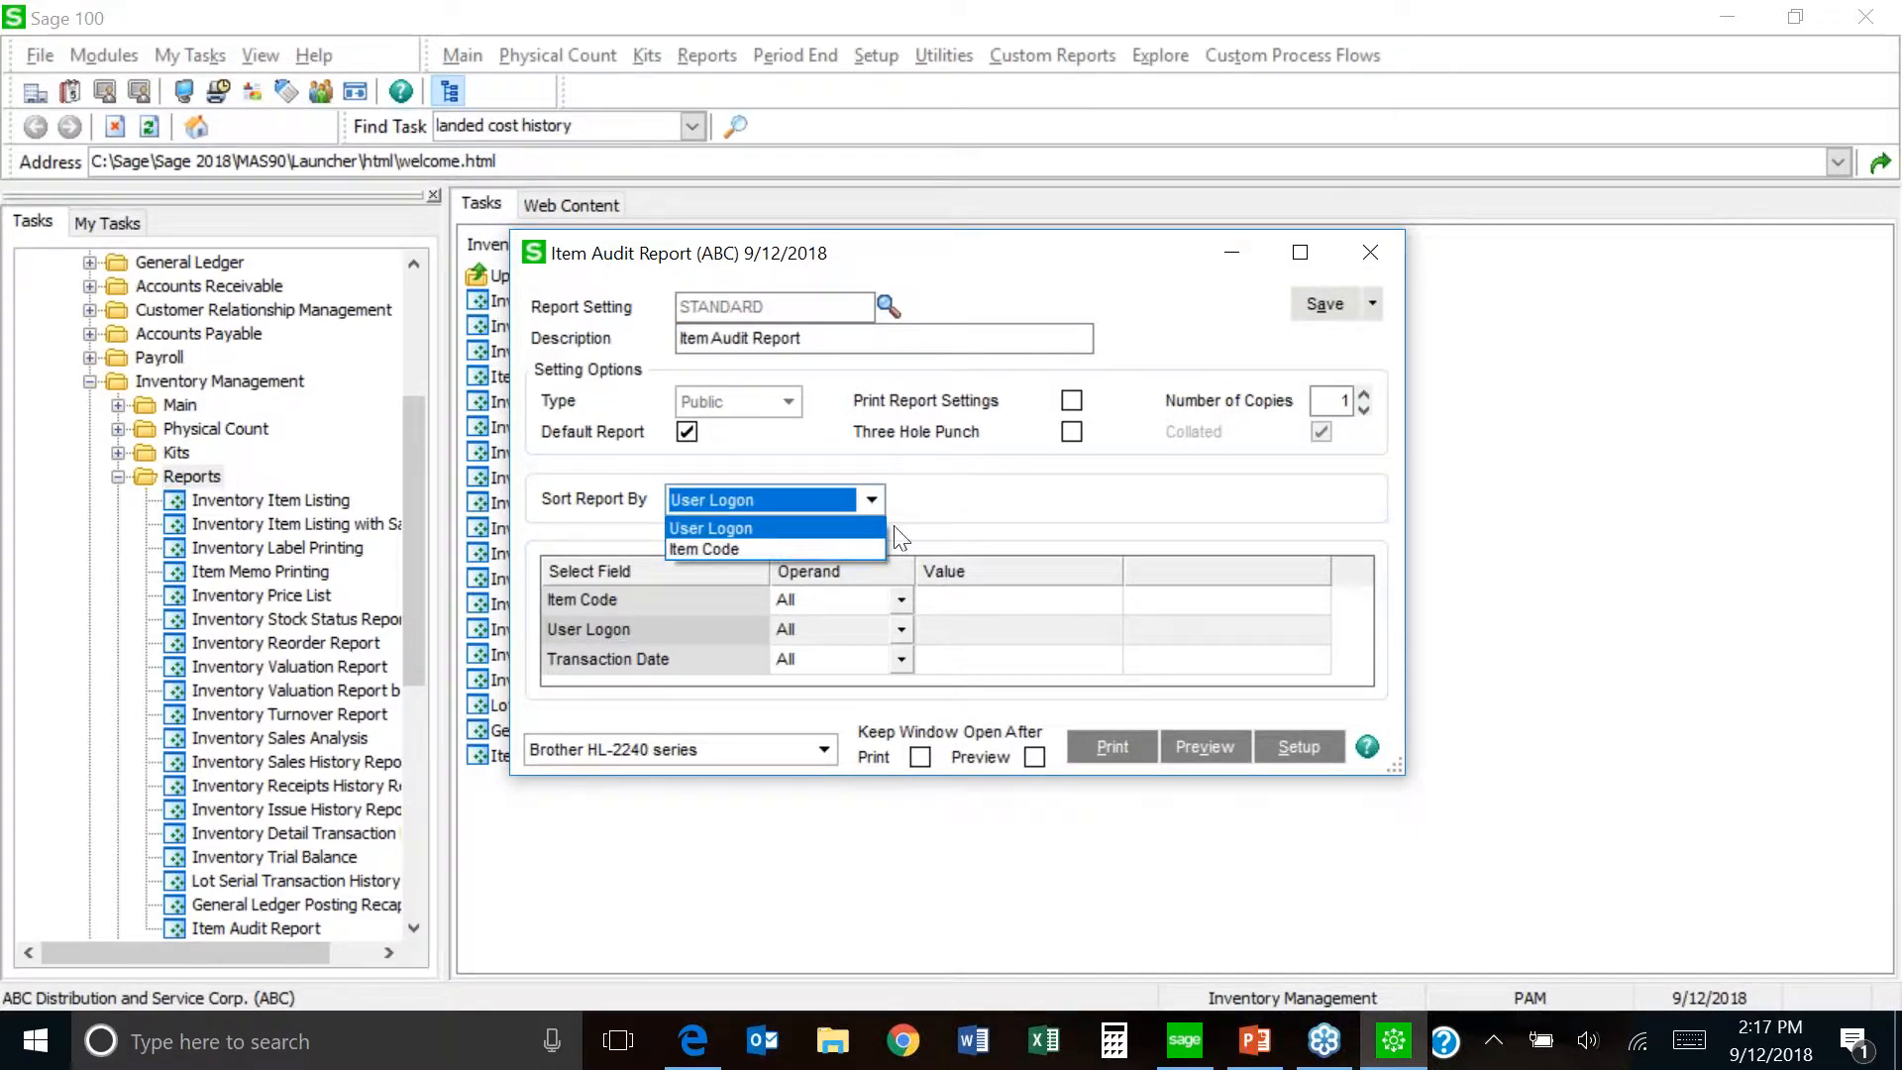
{"action": "left_click", "coordinate": [994, 515]}
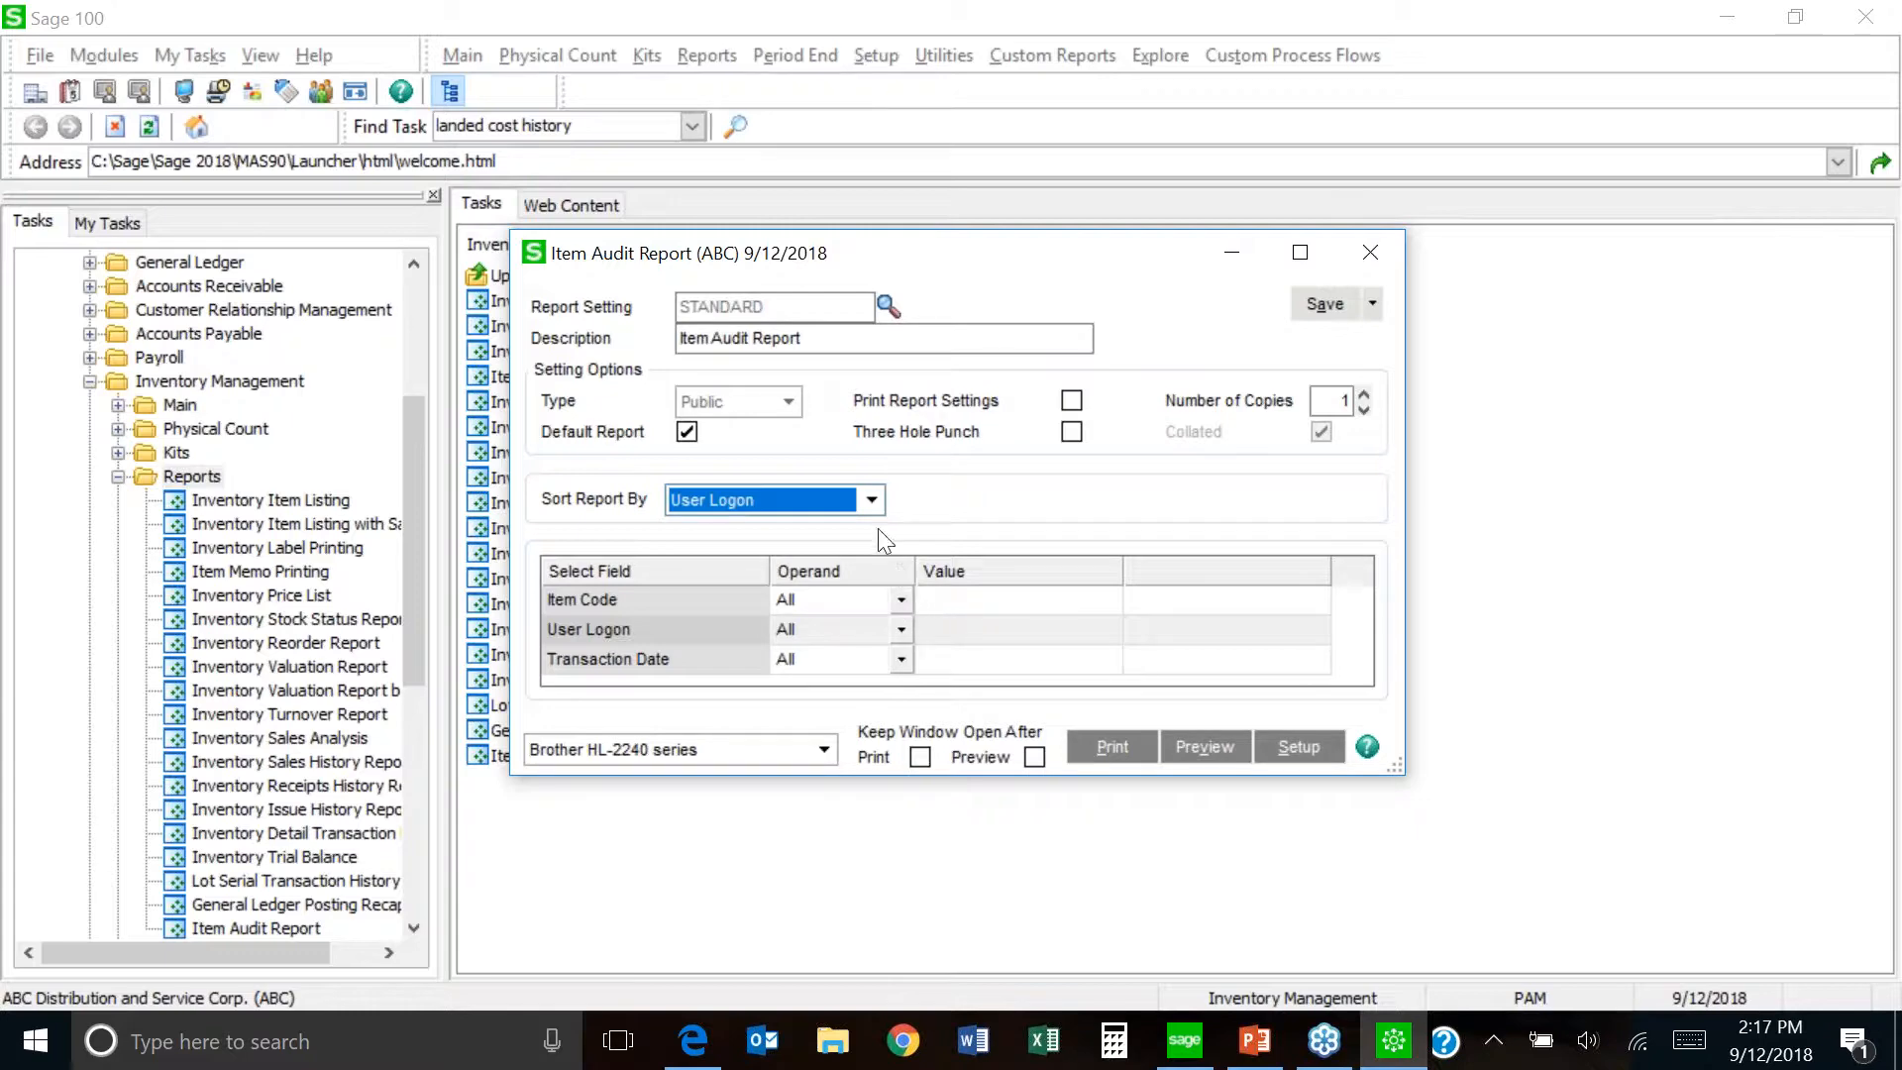
{"action": "left_click", "coordinate": [872, 499]}
{"action": "left_click", "coordinate": [817, 547]}
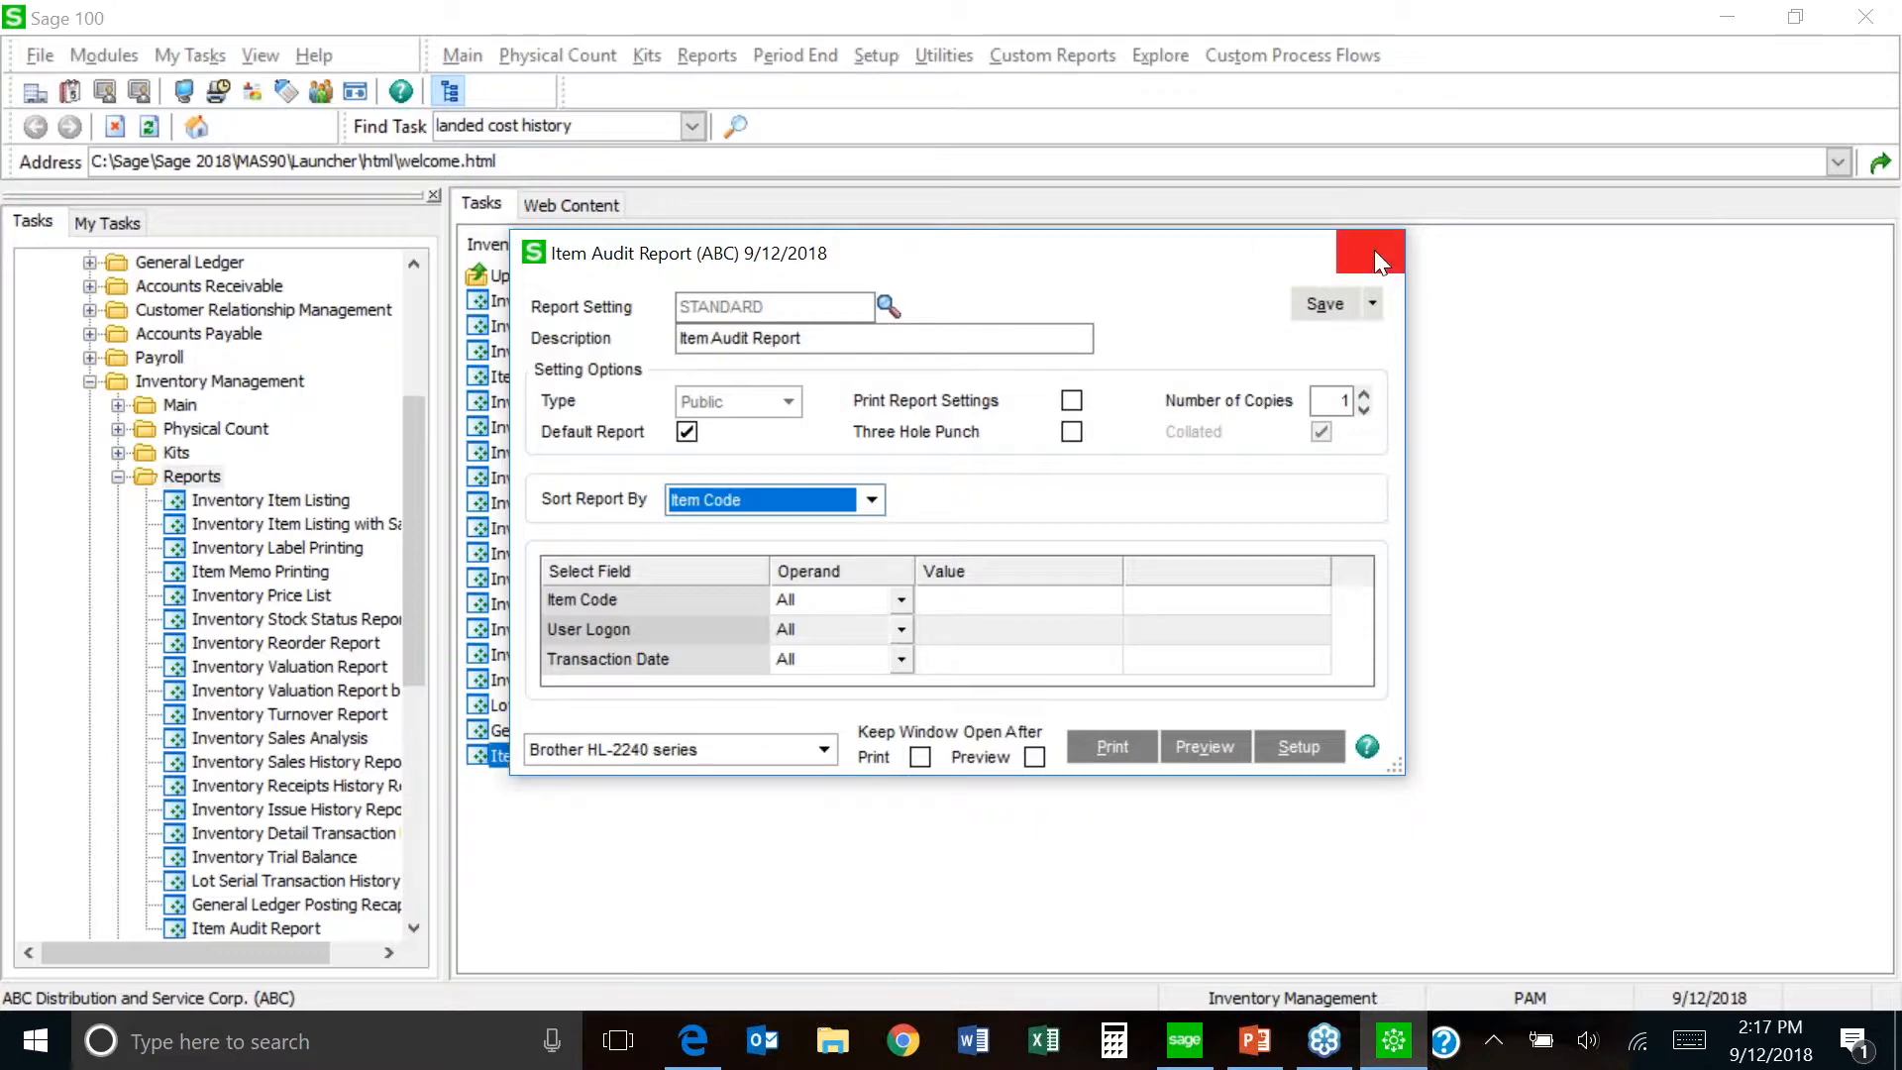
- Close the Item Audit Report and preview the Inventory Turnover Report with its standard settings
{"action": "left_click", "coordinate": [1372, 253]}
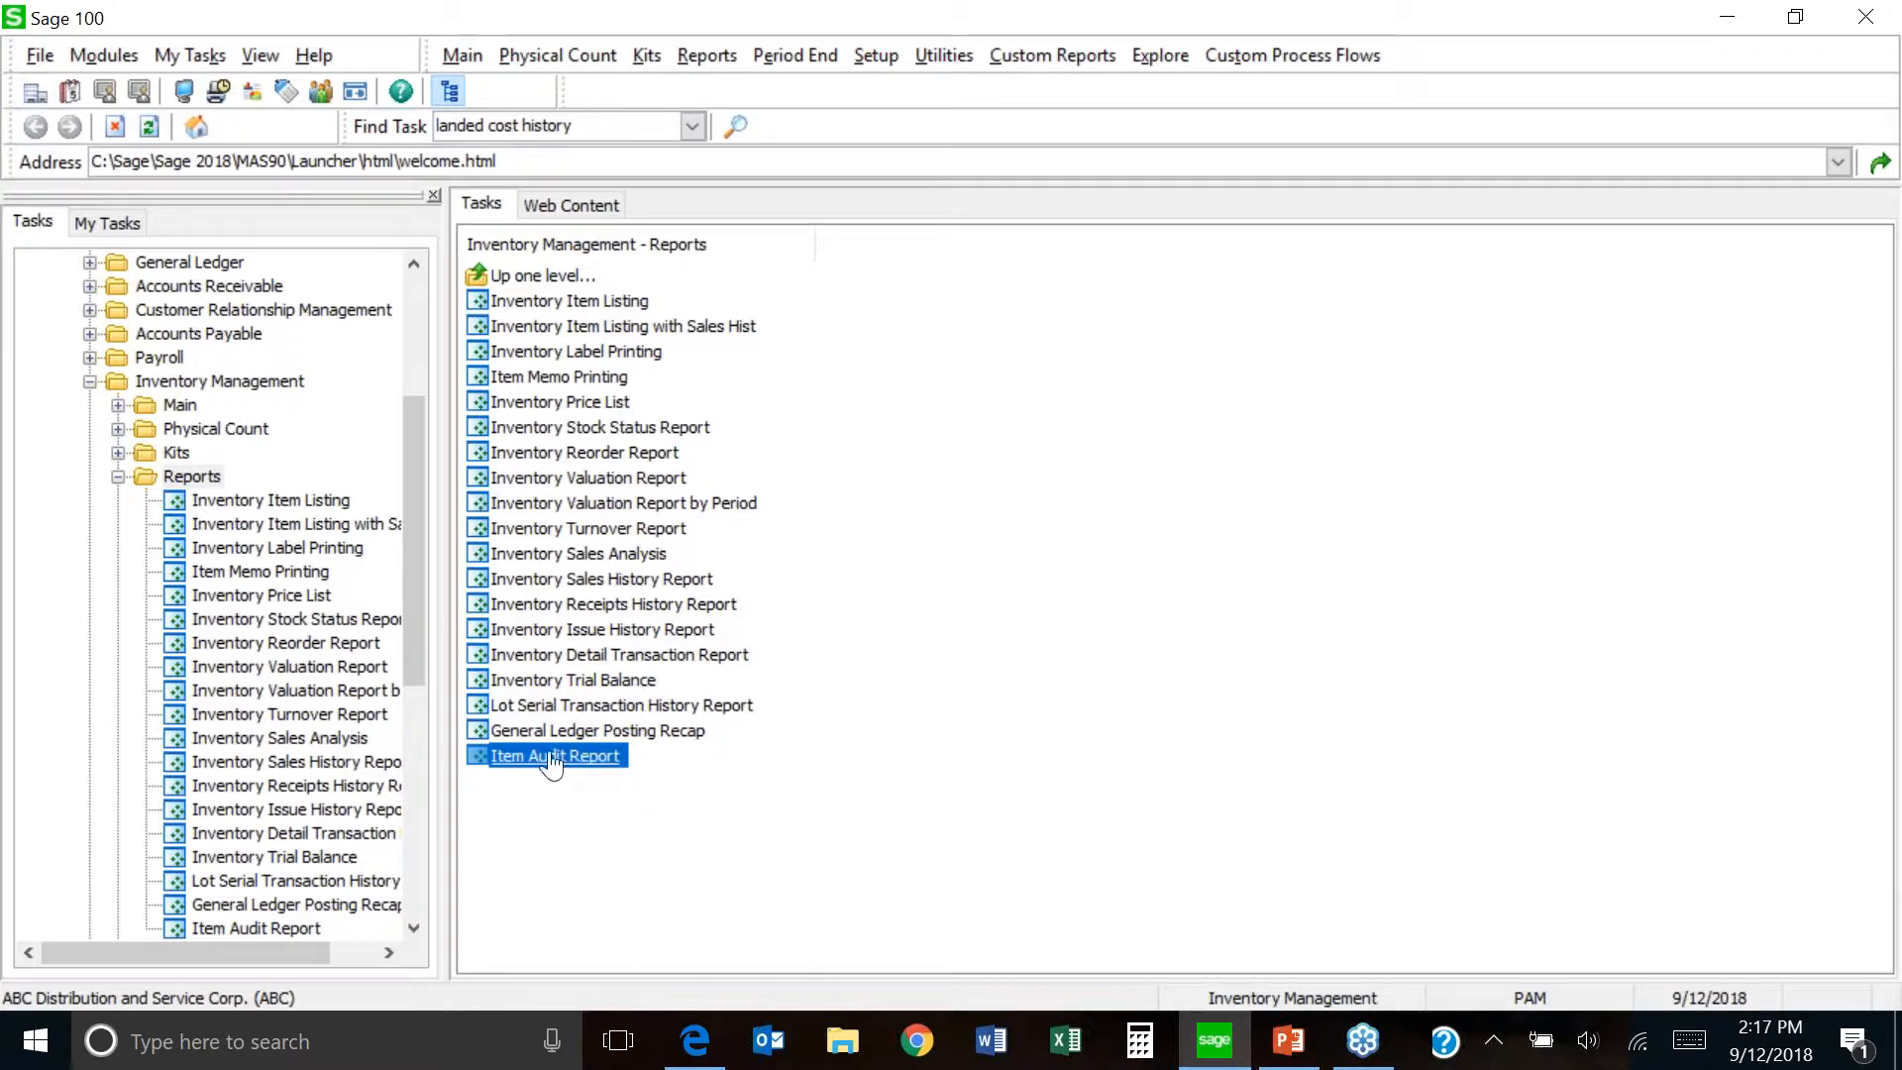
{"action": "left_click", "coordinate": [118, 477]}
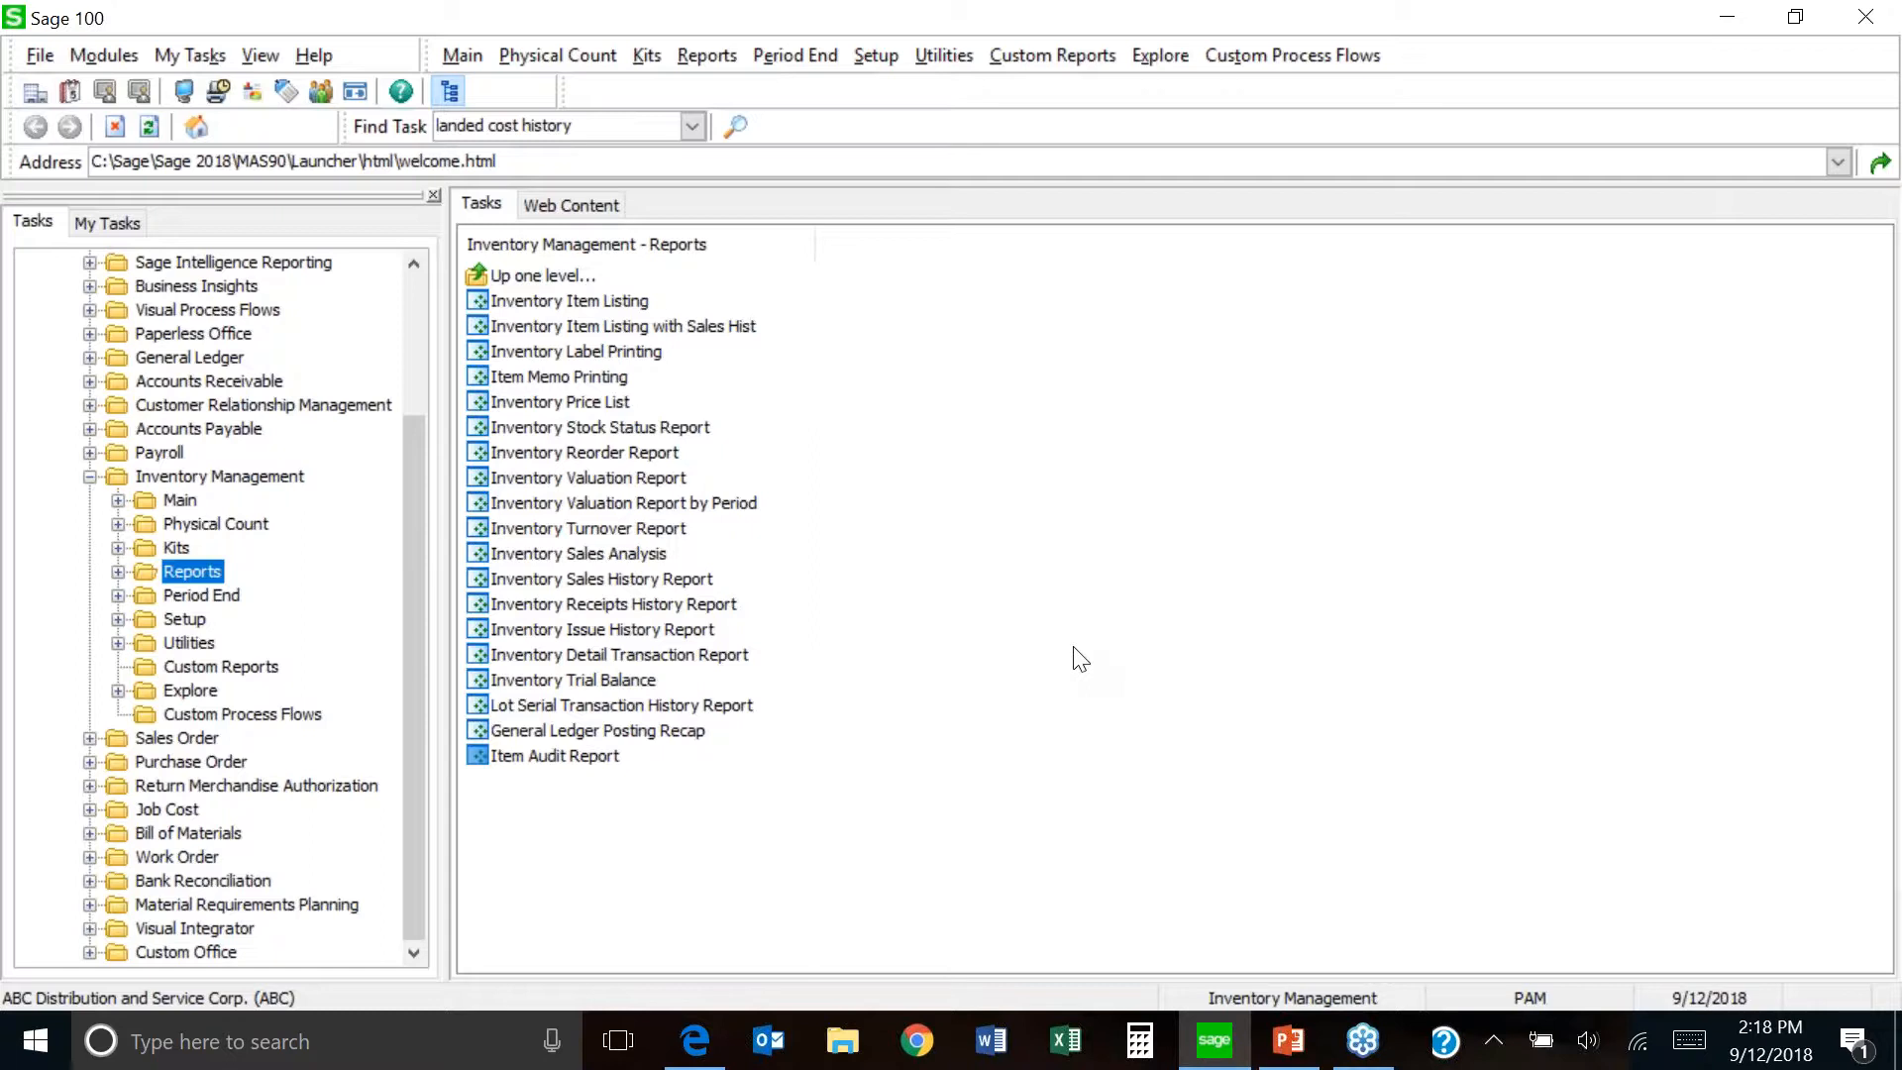
{"action": "left_click", "coordinate": [669, 541]}
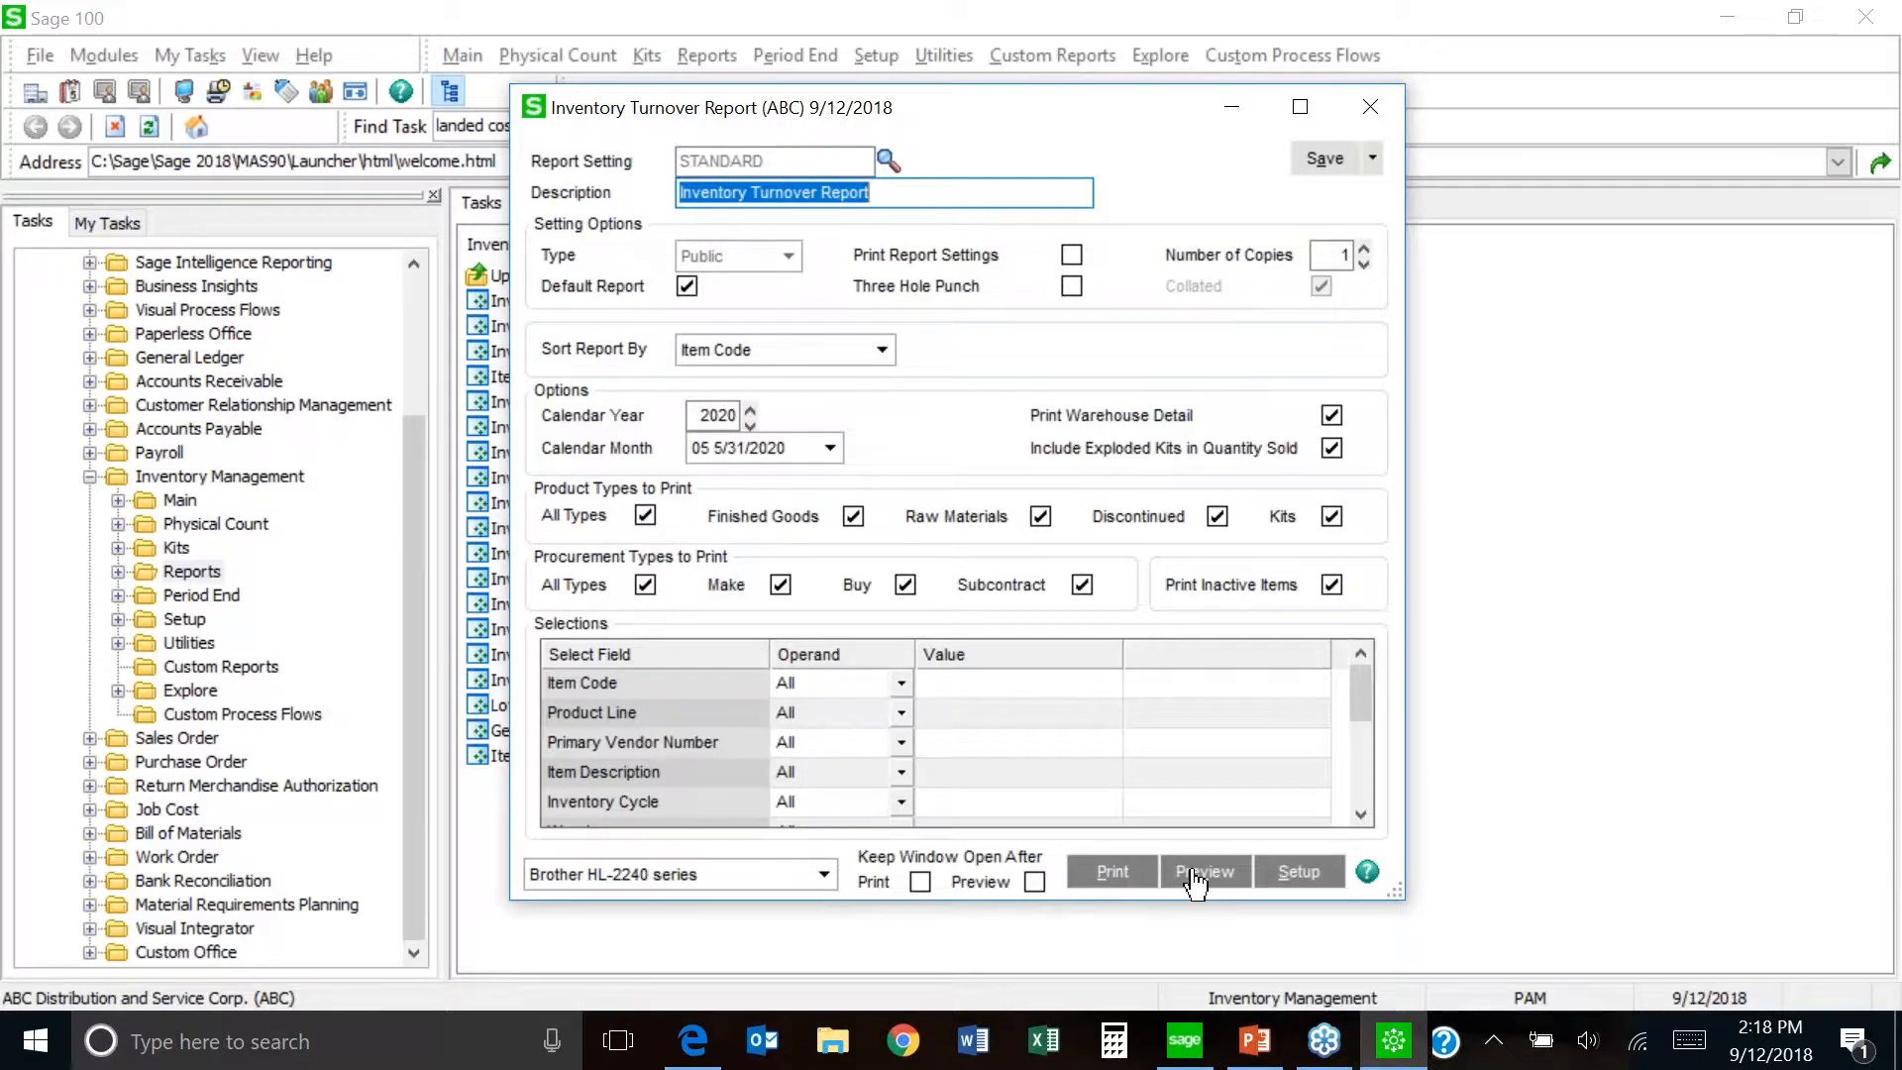
{"action": "left_click", "coordinate": [1195, 876]}
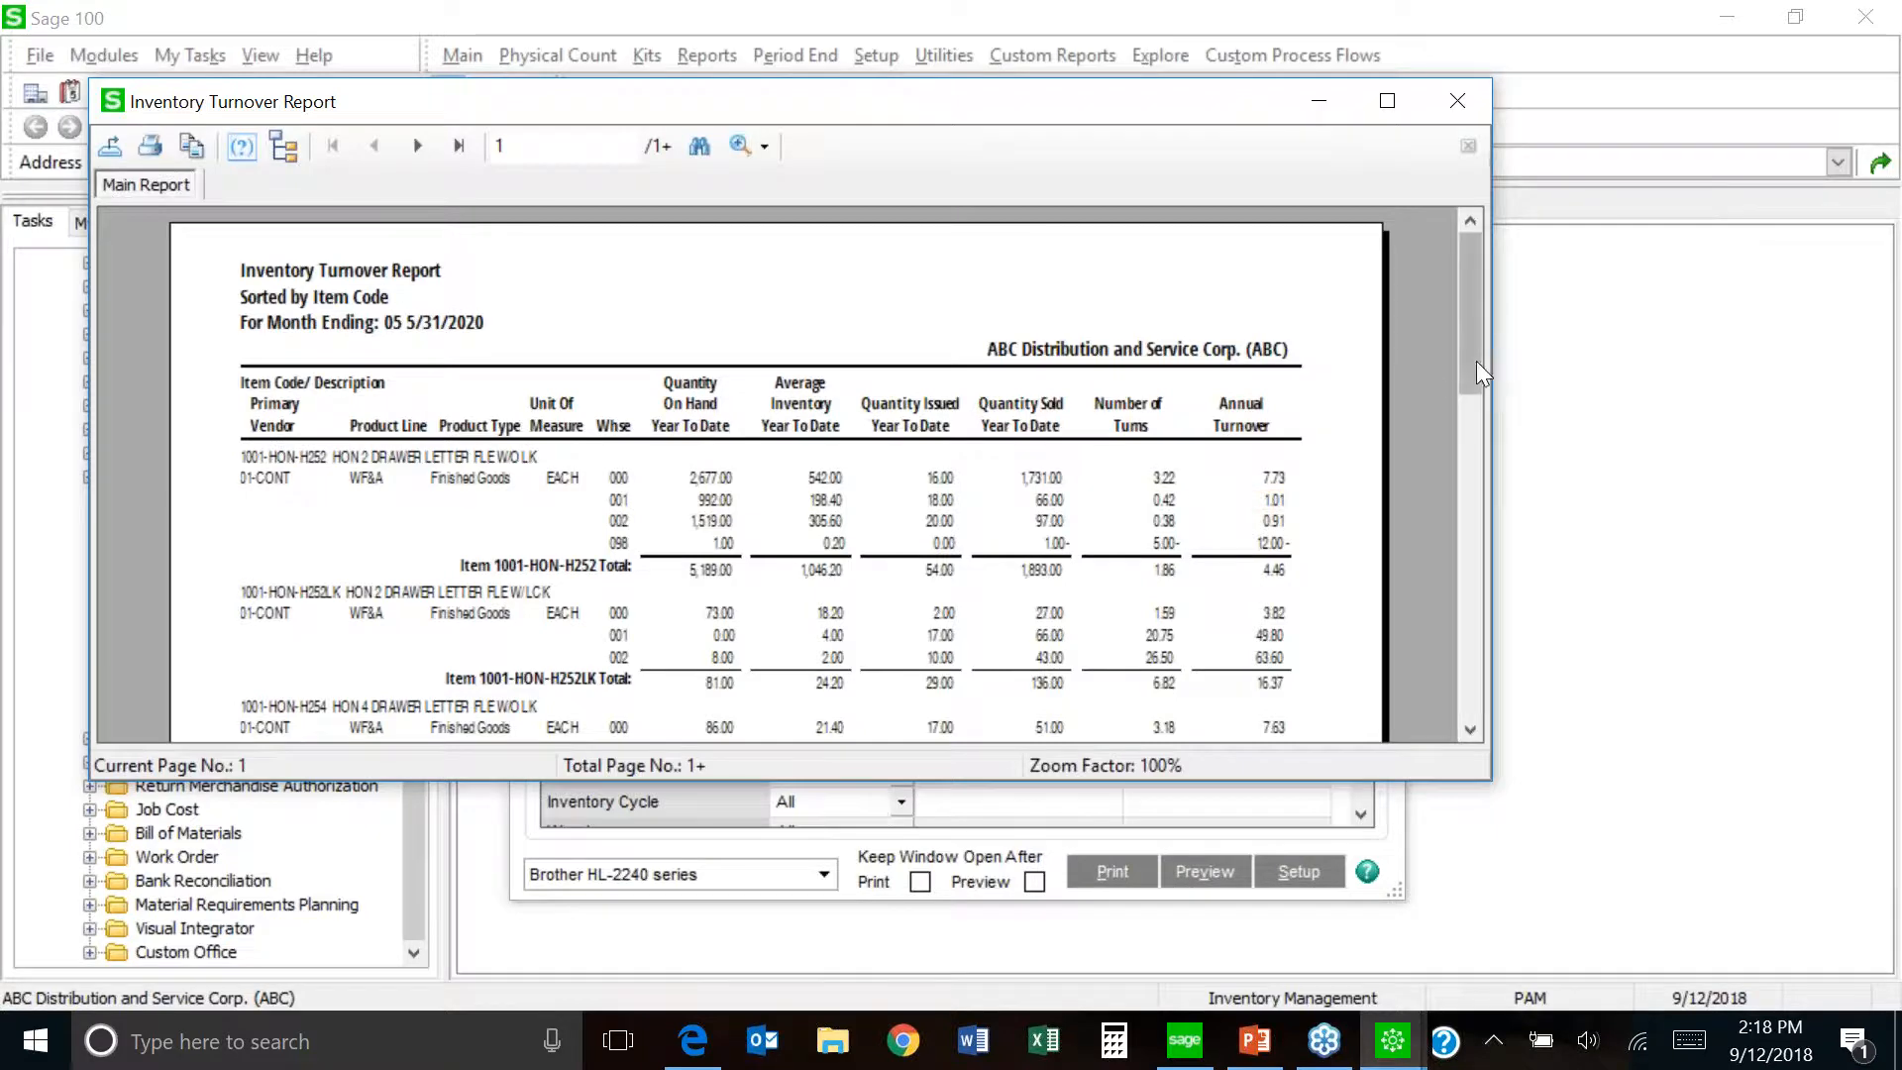
- Examine the turns and annual turnover figures in the Inventory Turnover Report, and close the preview
{"action": "left_click_drag", "start_coordinate": [1472, 361], "coordinate": [1472, 387]}
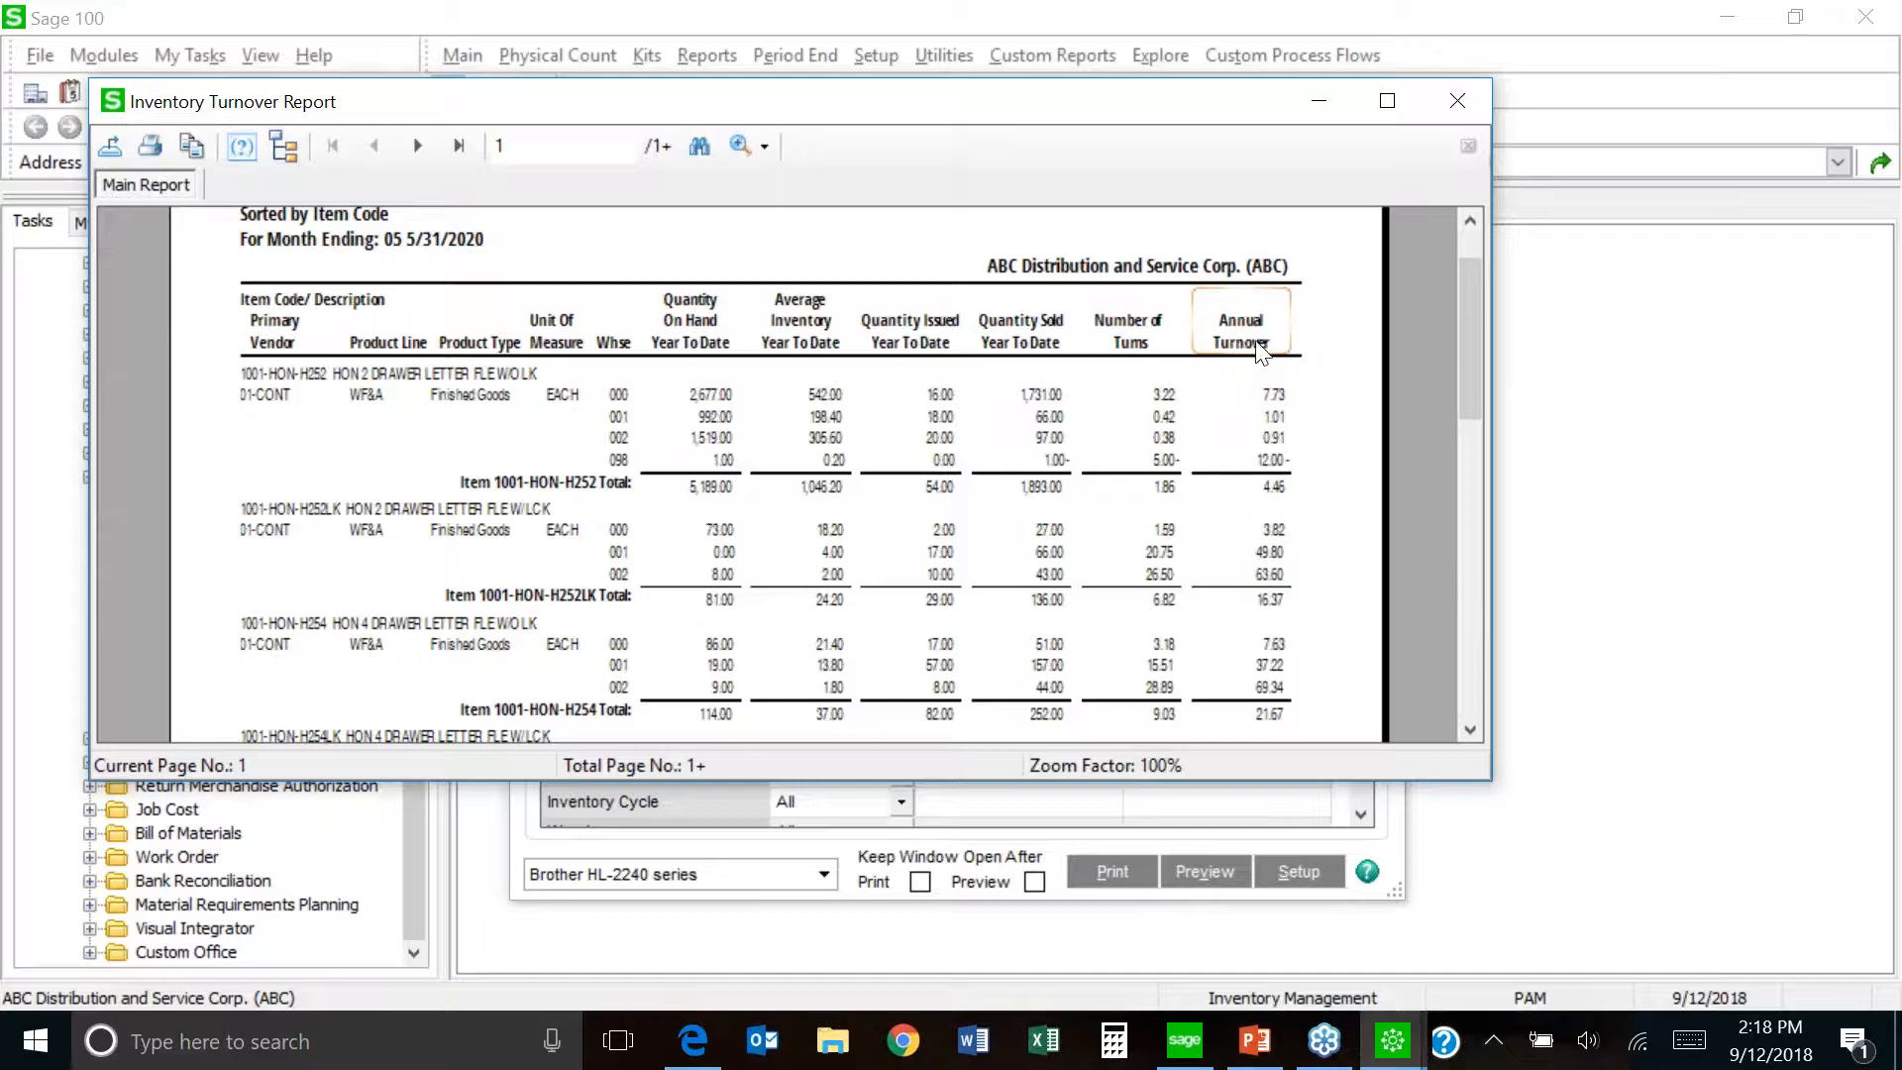
{"action": "left_click_drag", "start_coordinate": [1470, 277], "coordinate": [1471, 254]}
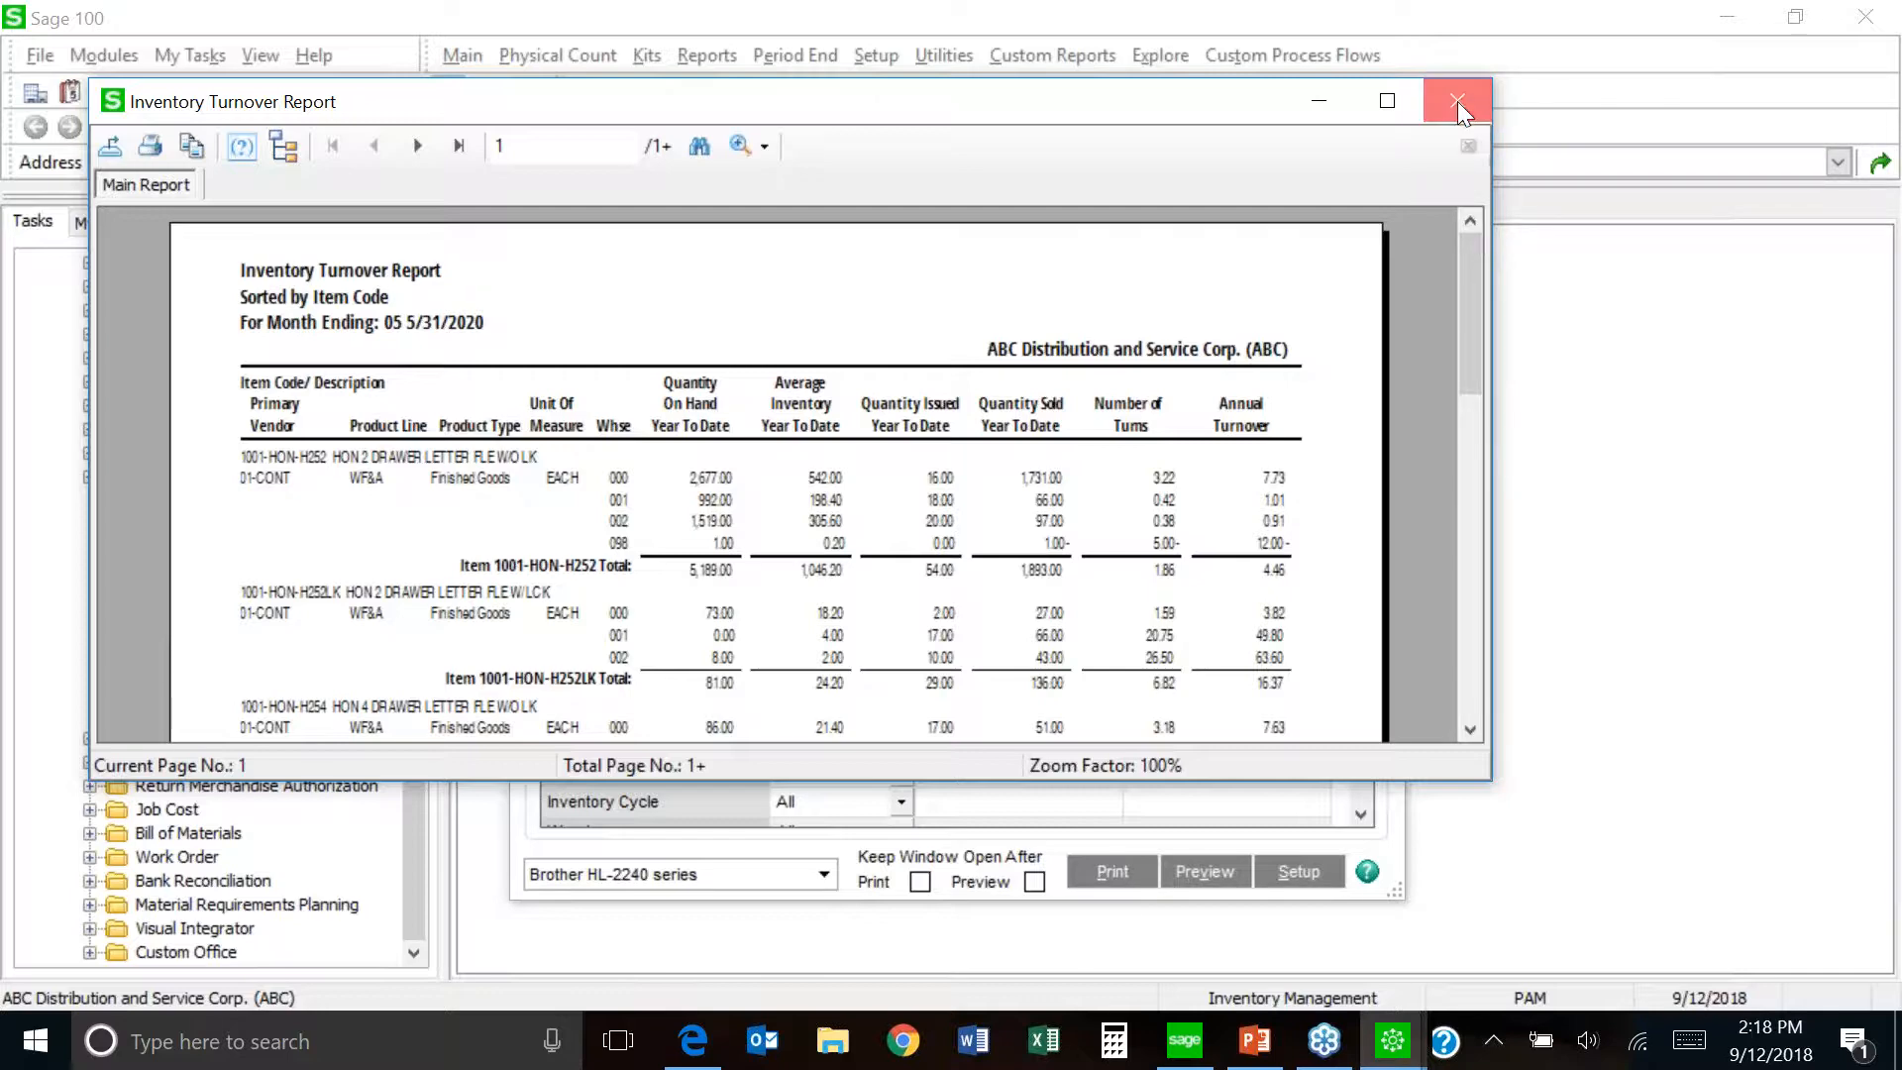
{"action": "left_click", "coordinate": [1458, 101]}
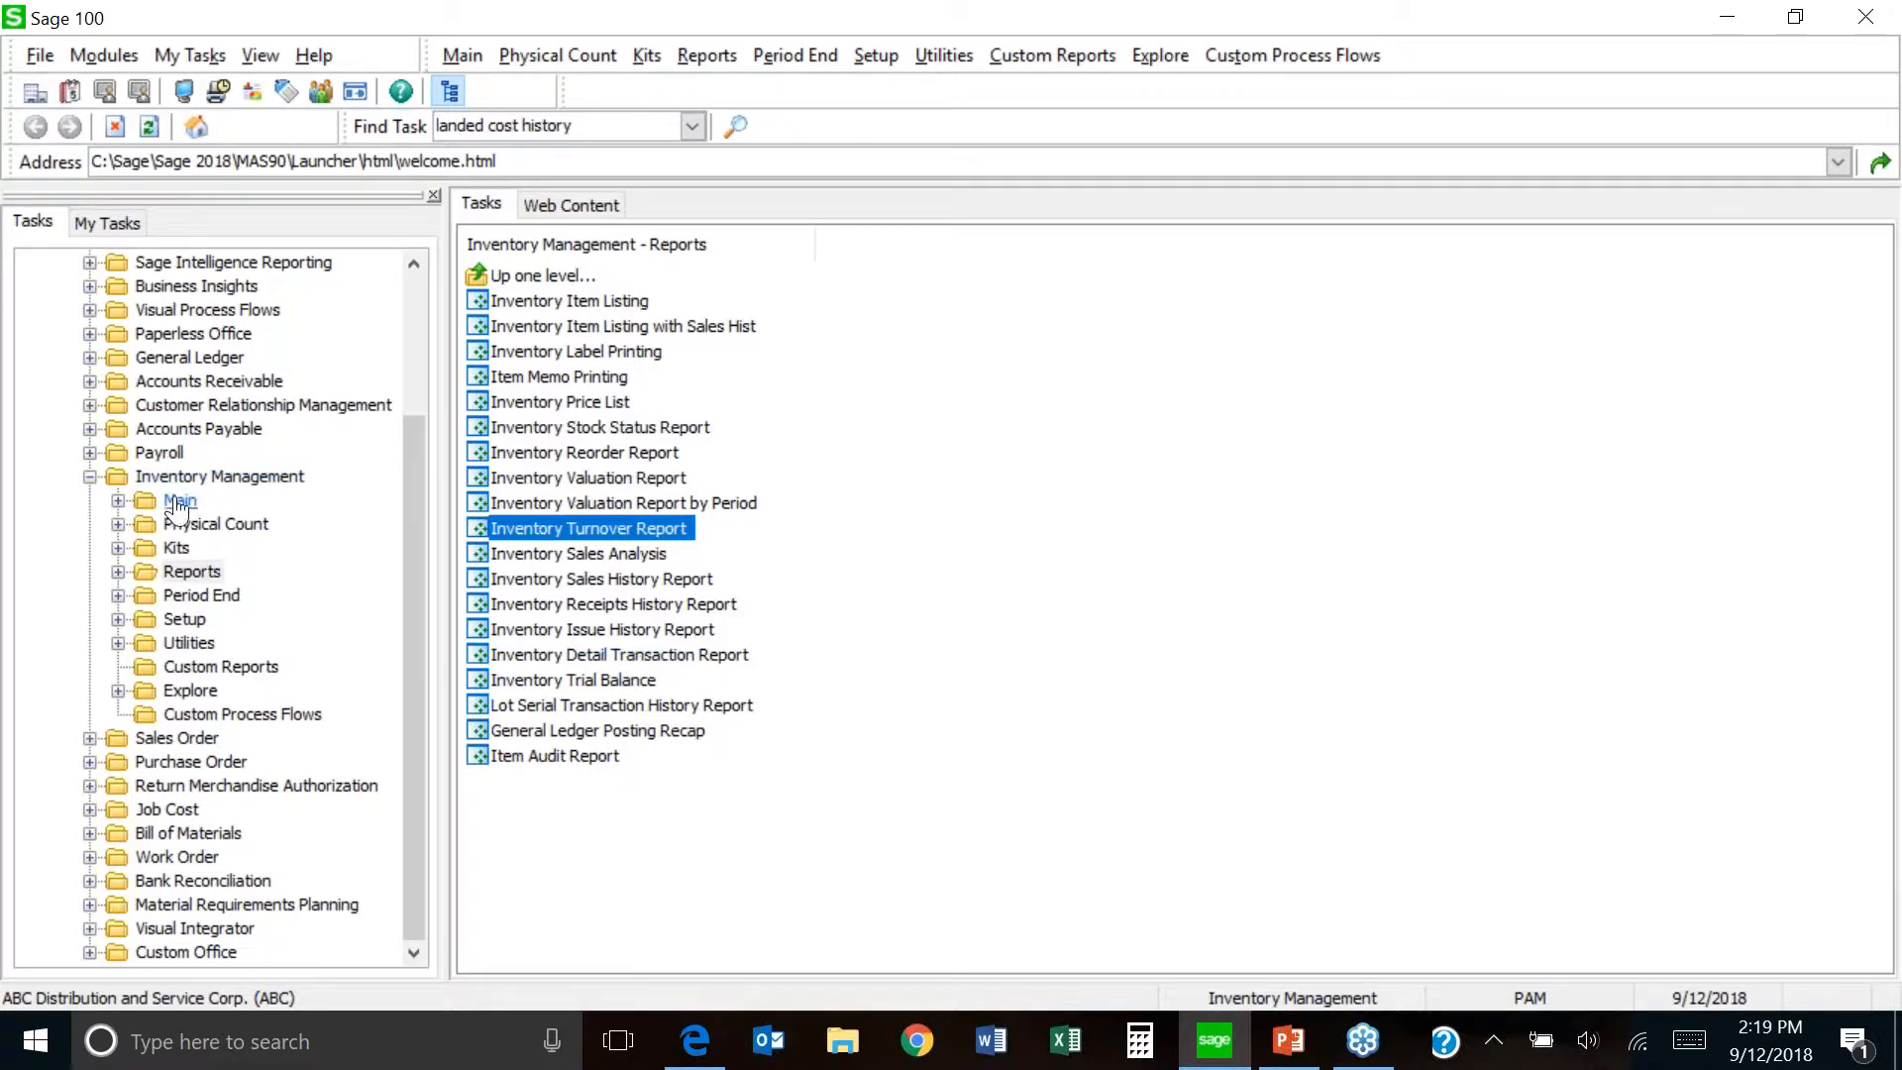
- Open Warehouse Code Maintenance from the Inventory Management setup and load the East Warehouse record, 001
{"action": "left_click", "coordinate": [187, 620]}
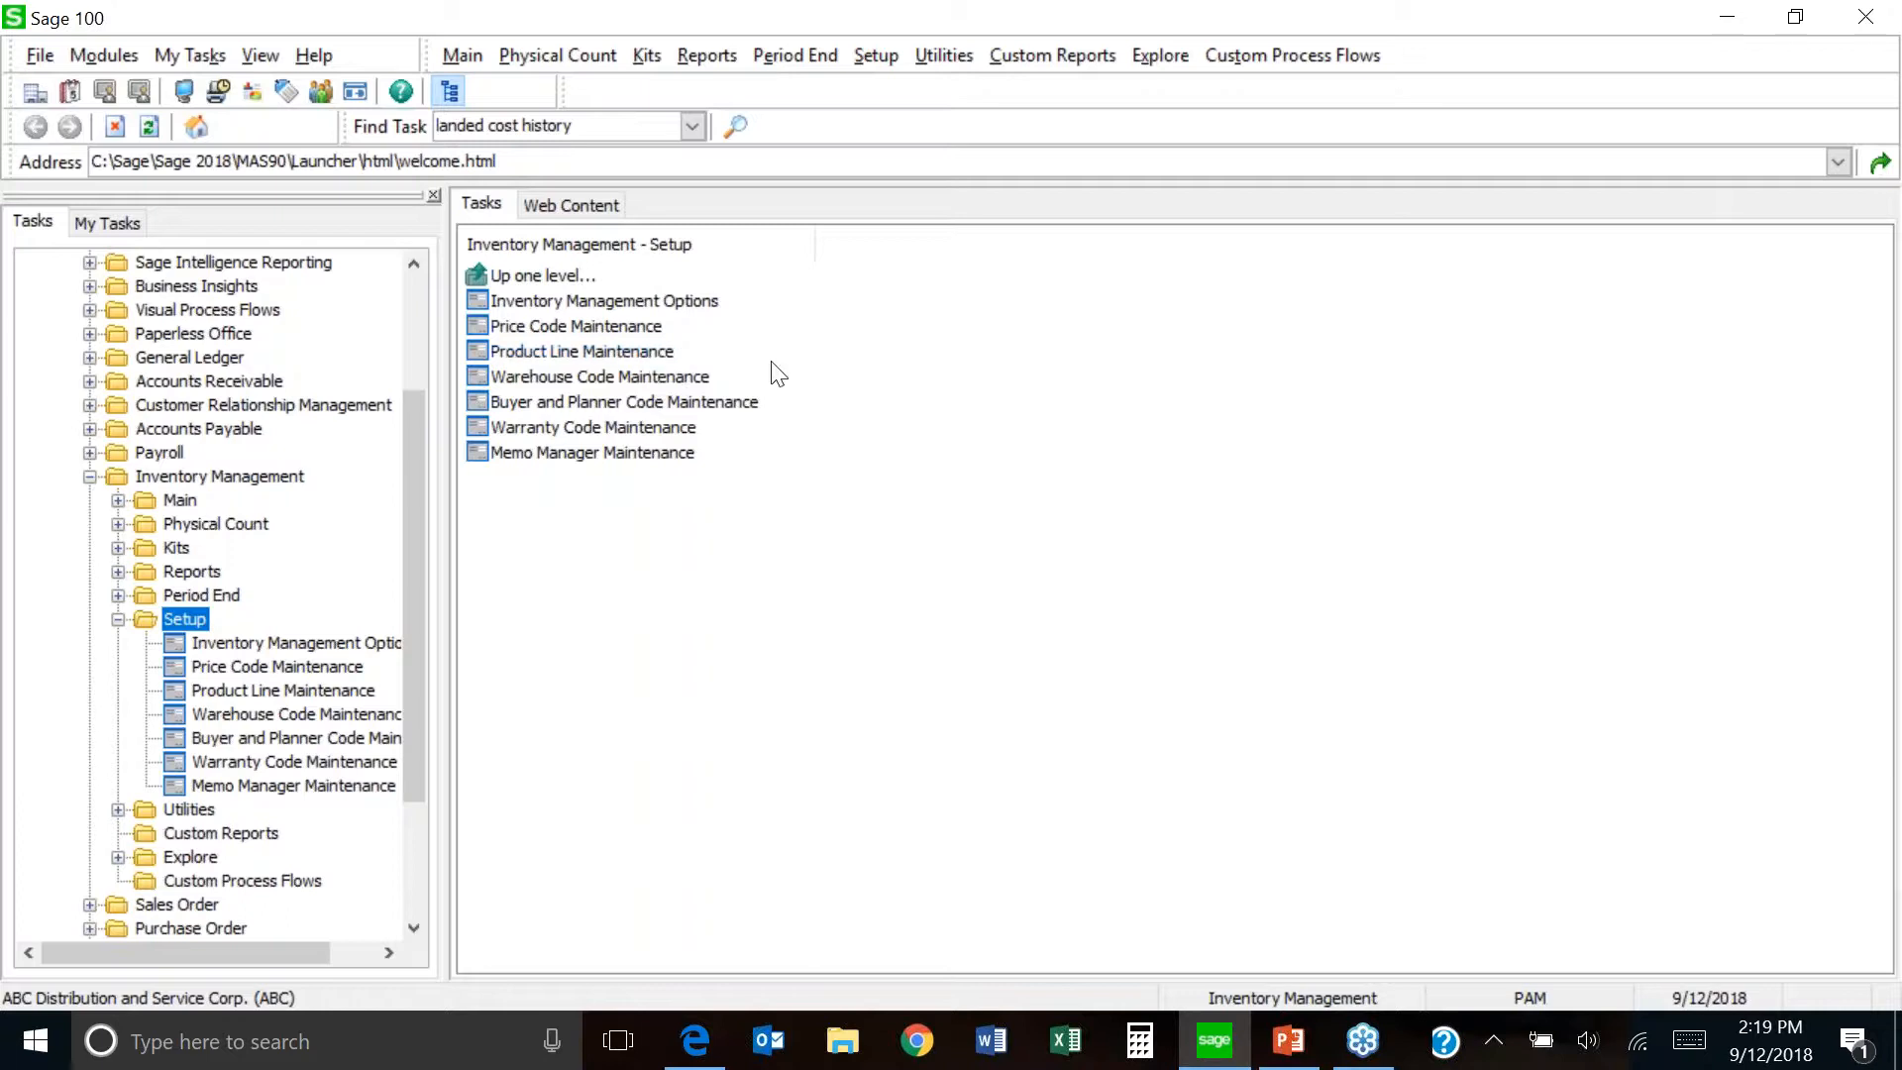
{"action": "left_click", "coordinate": [603, 386]}
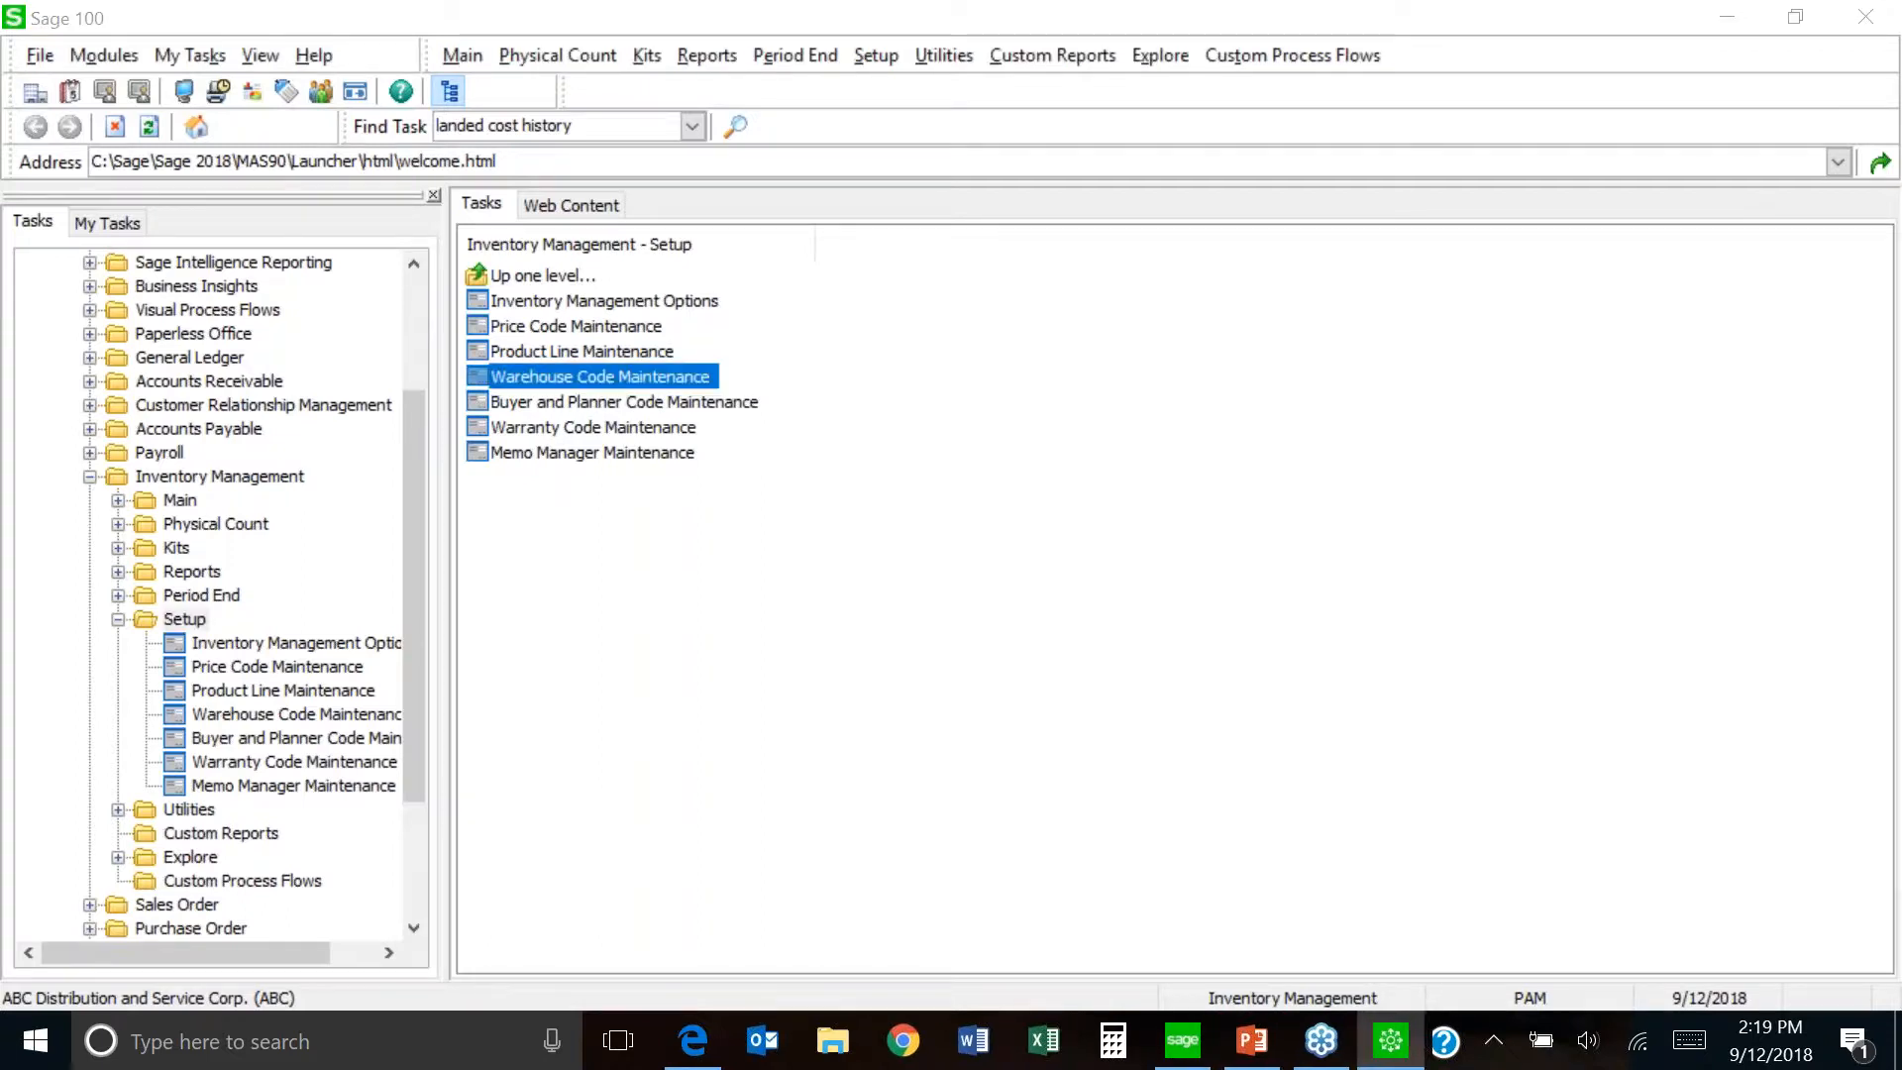
{"action": "left_click", "coordinate": [807, 173]}
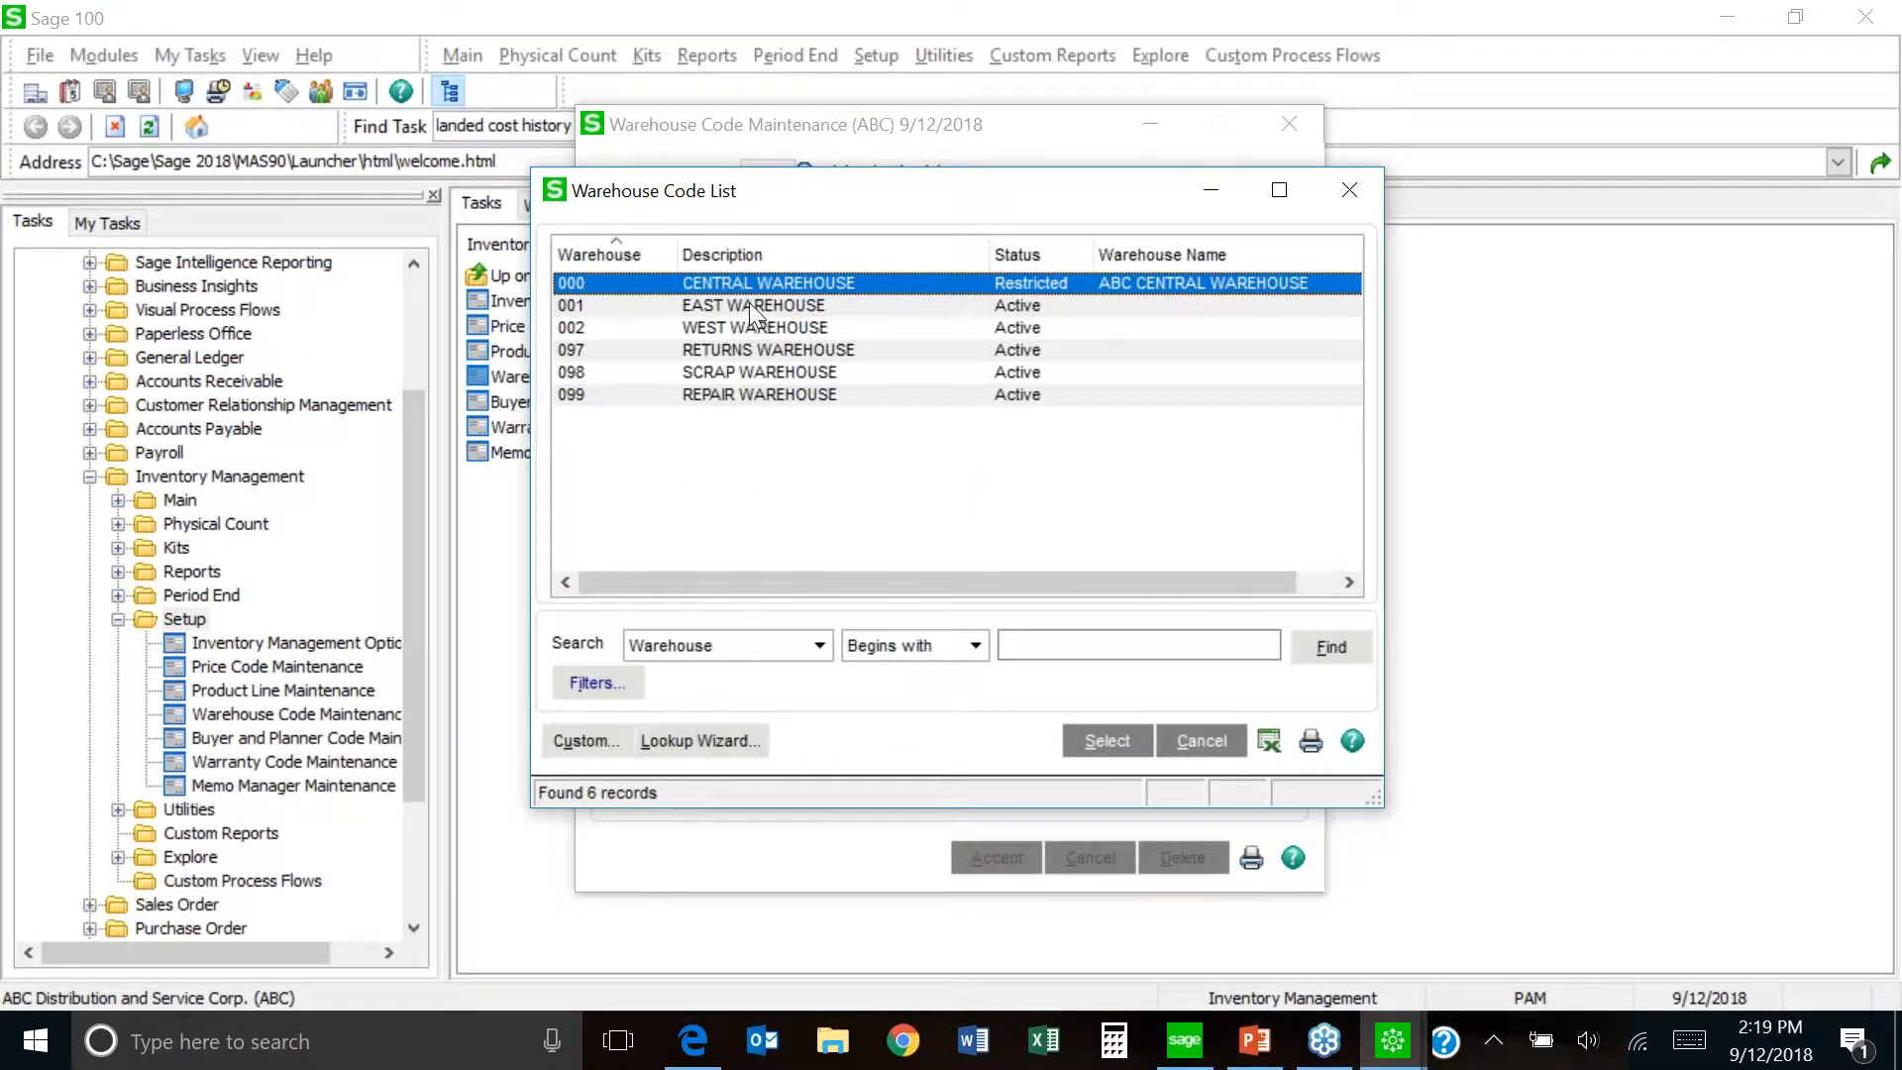
{"action": "double_click", "coordinate": [748, 301]}
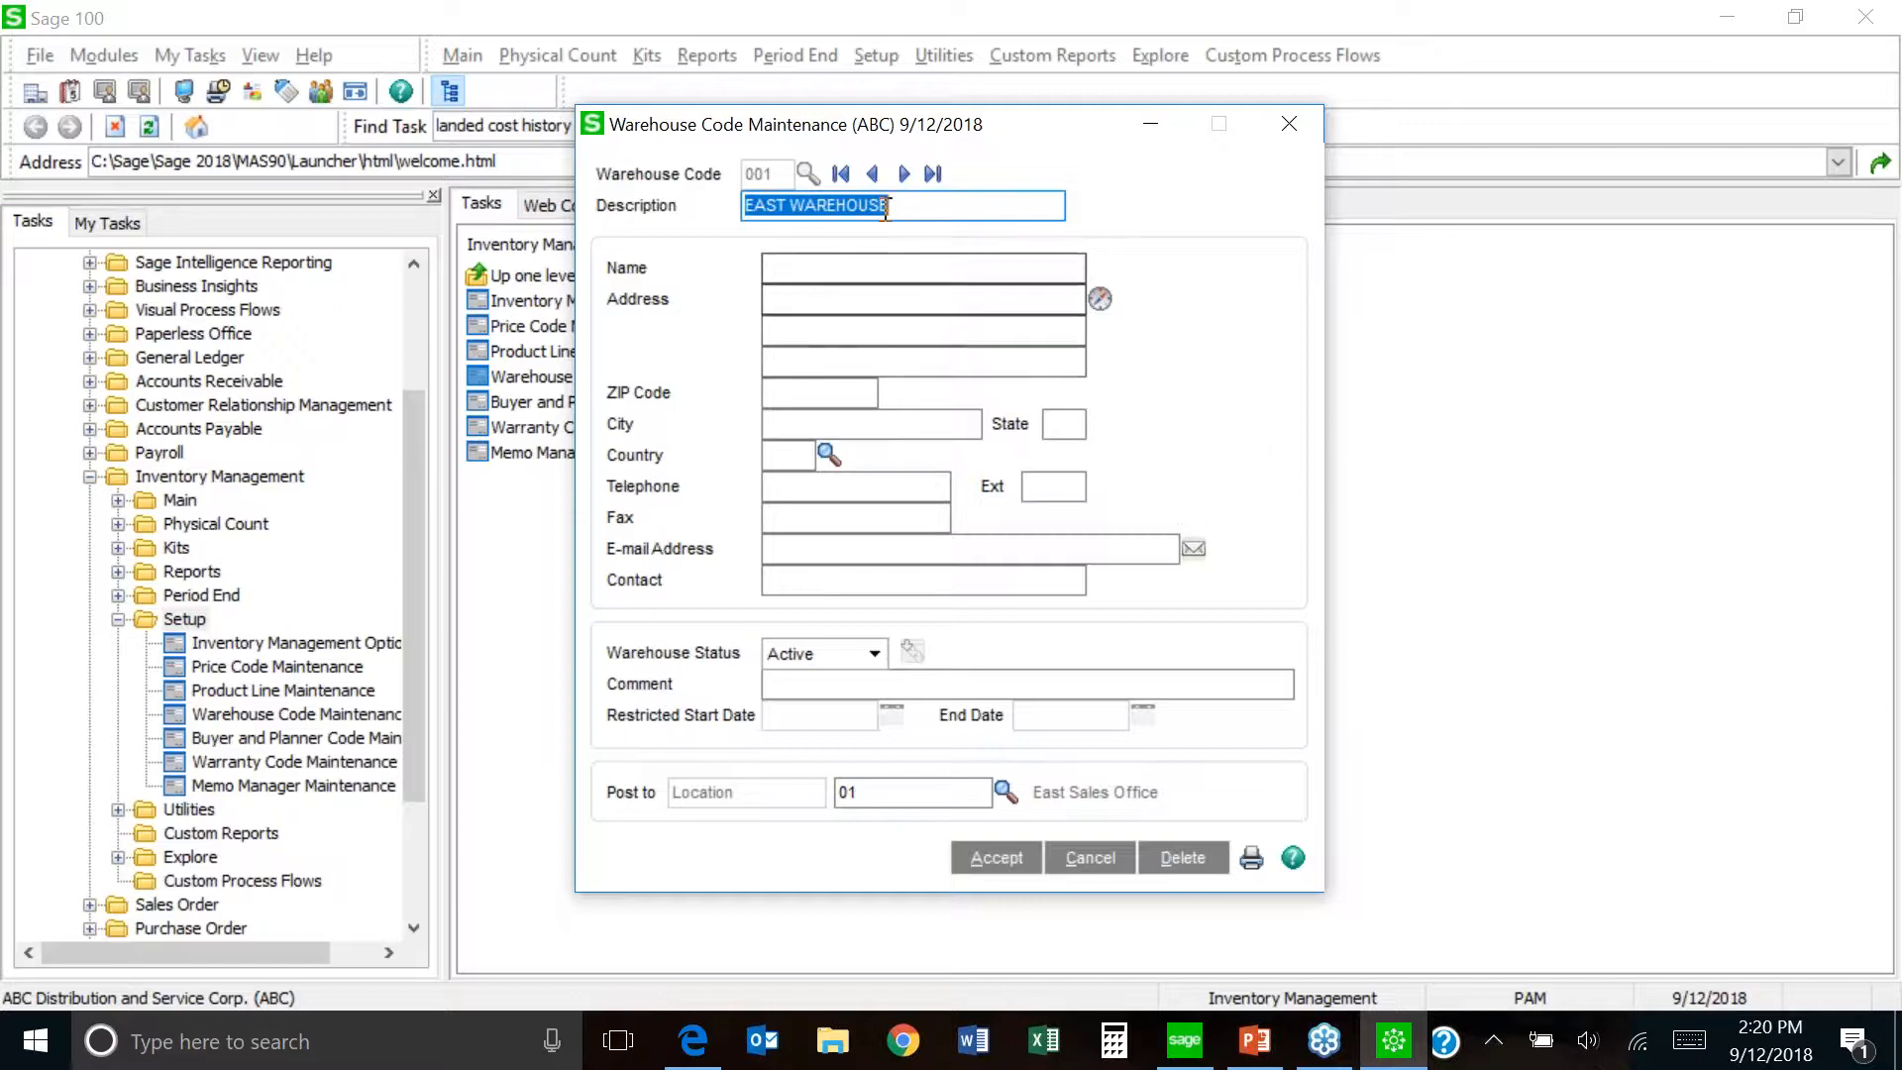
- Compare the address, status and posting location of the warehouse records, and return to Central Warehouse 000
{"action": "left_click", "coordinate": [873, 178]}
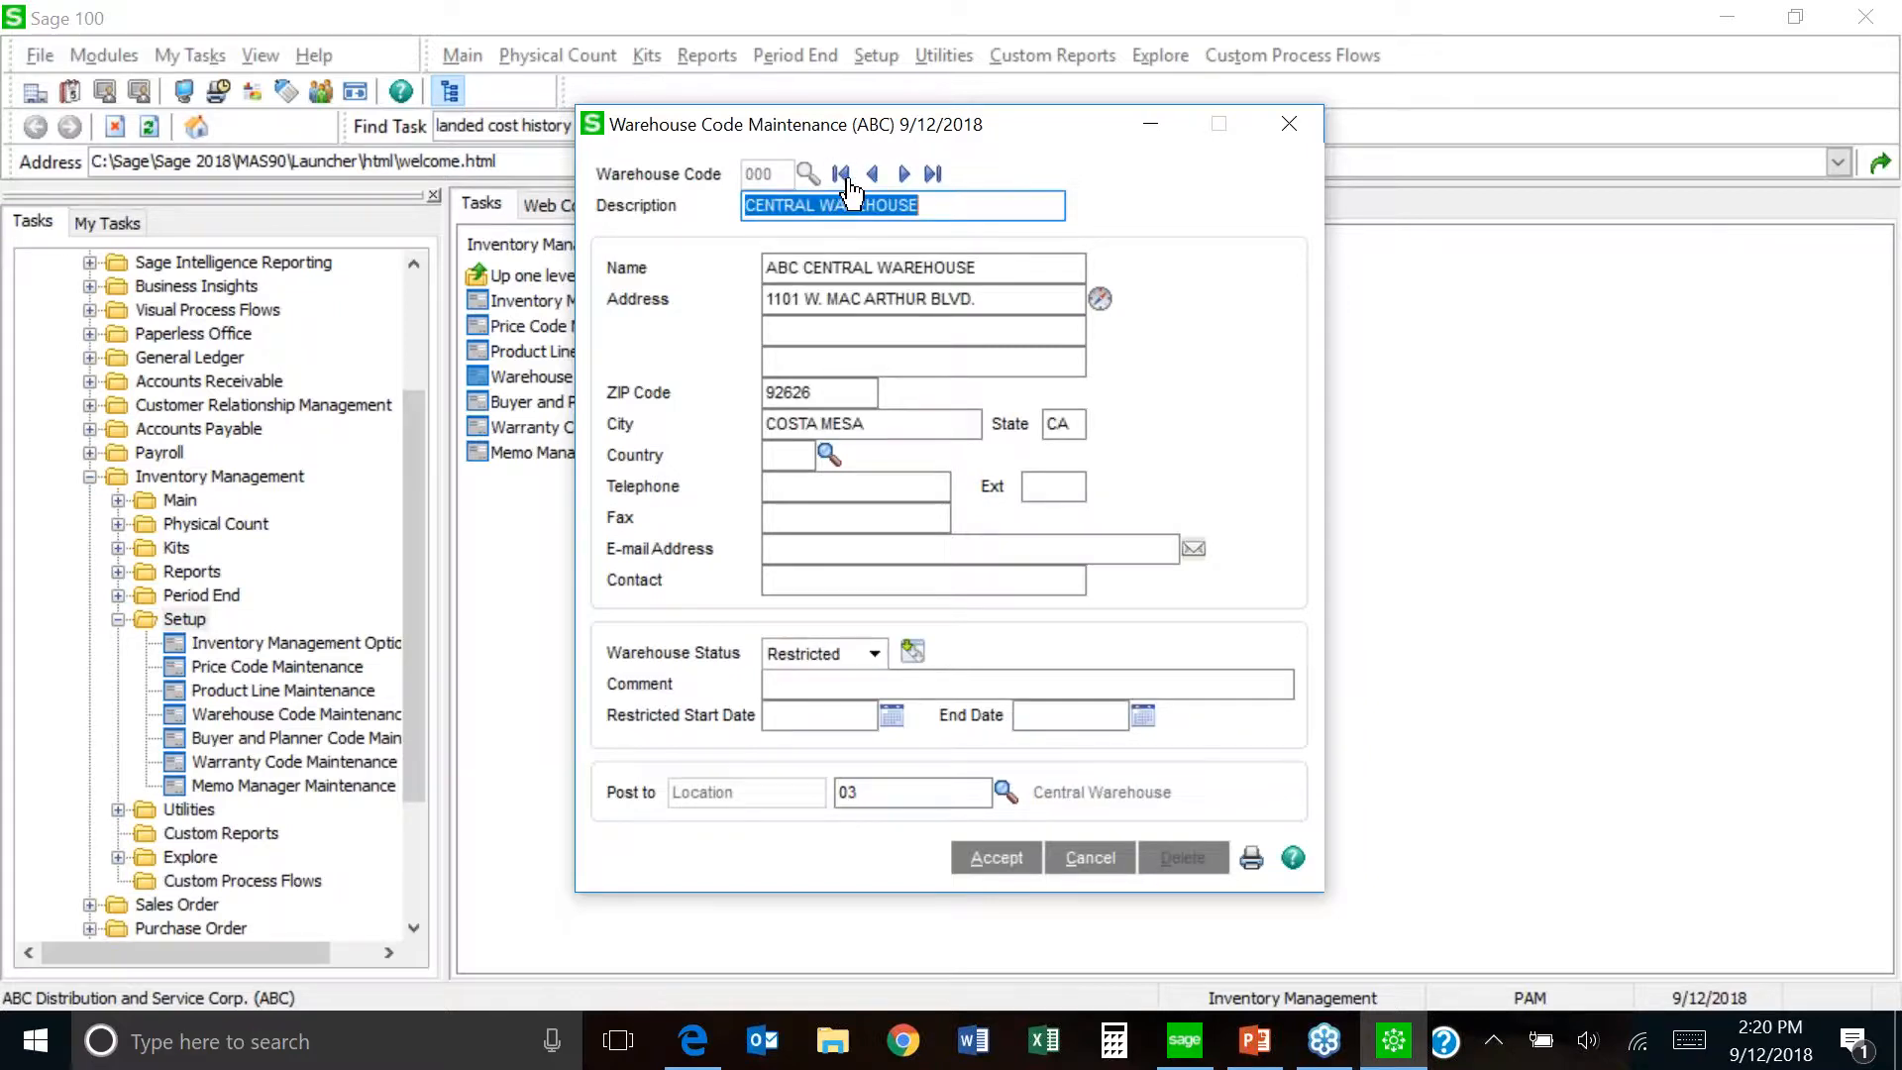
{"action": "left_click", "coordinate": [903, 176]}
{"action": "left_click", "coordinate": [903, 175]}
{"action": "left_click", "coordinate": [842, 177]}
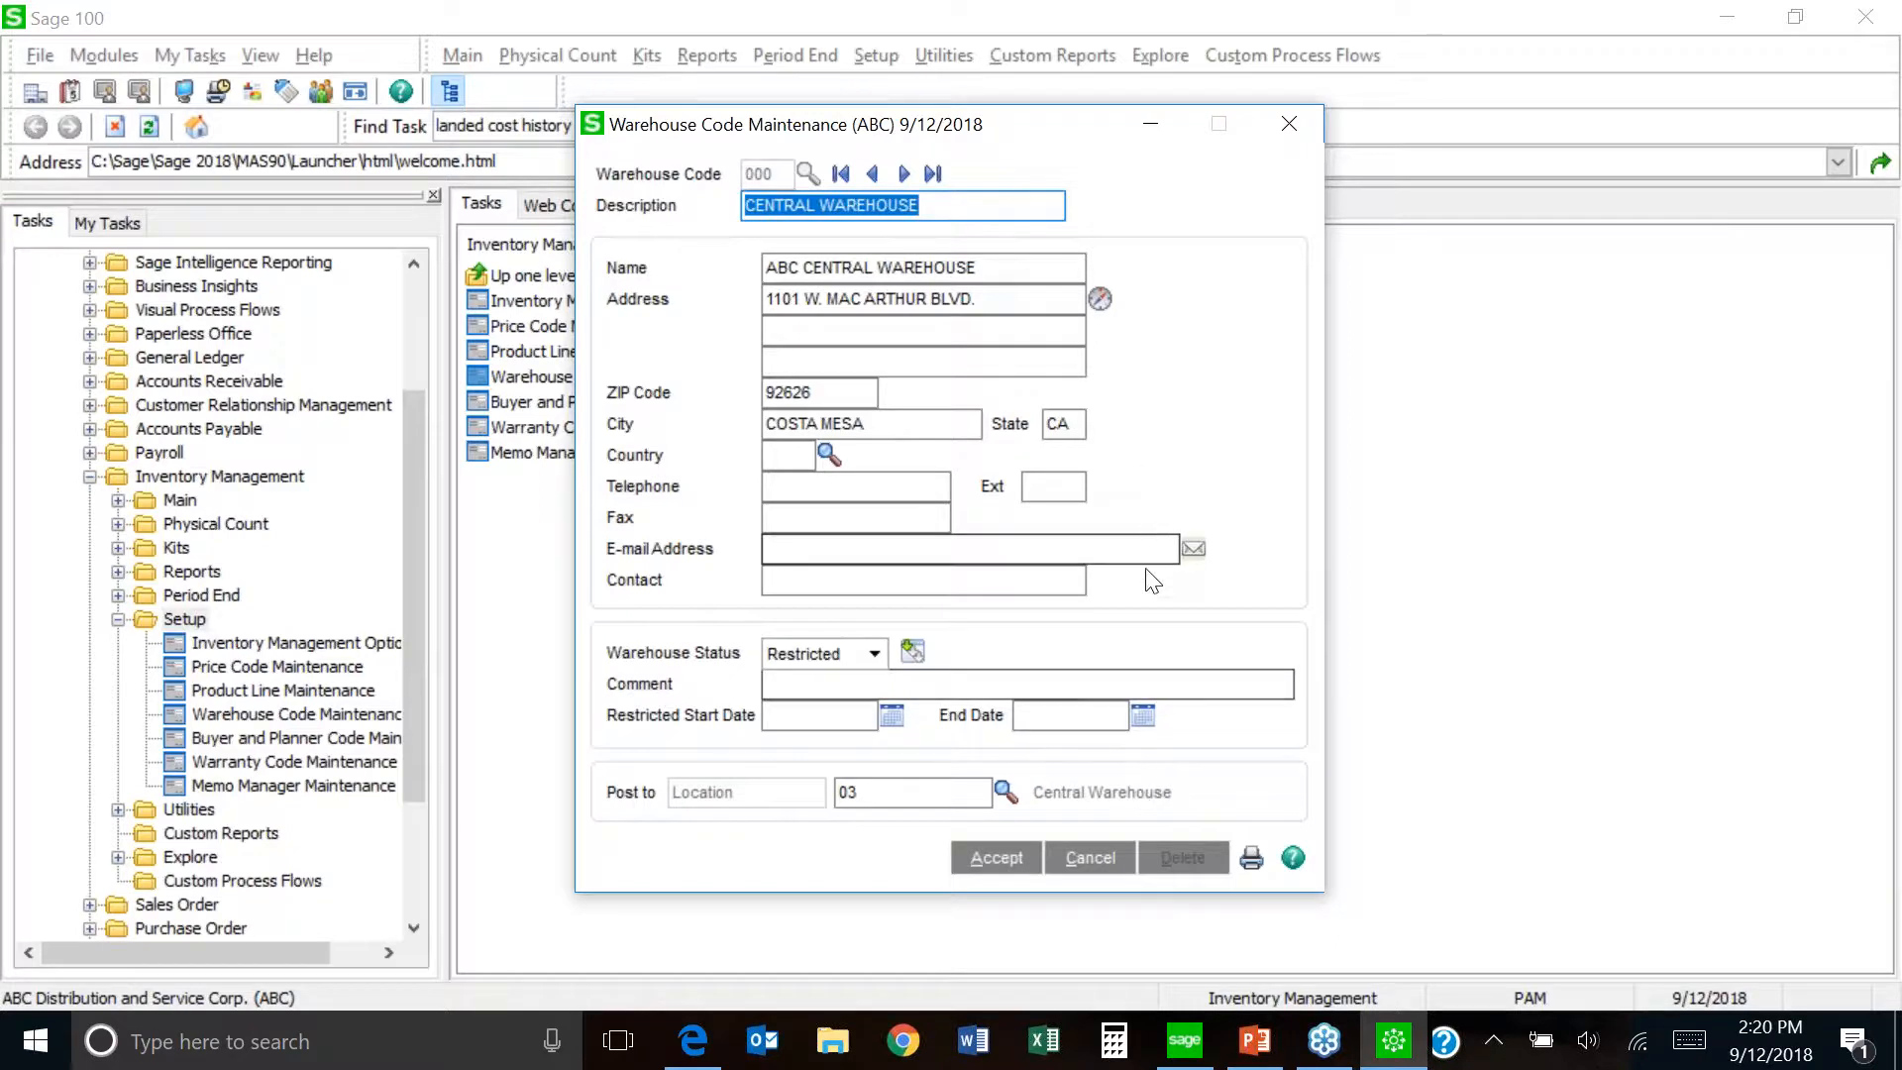
{"action": "left_click", "coordinate": [903, 175]}
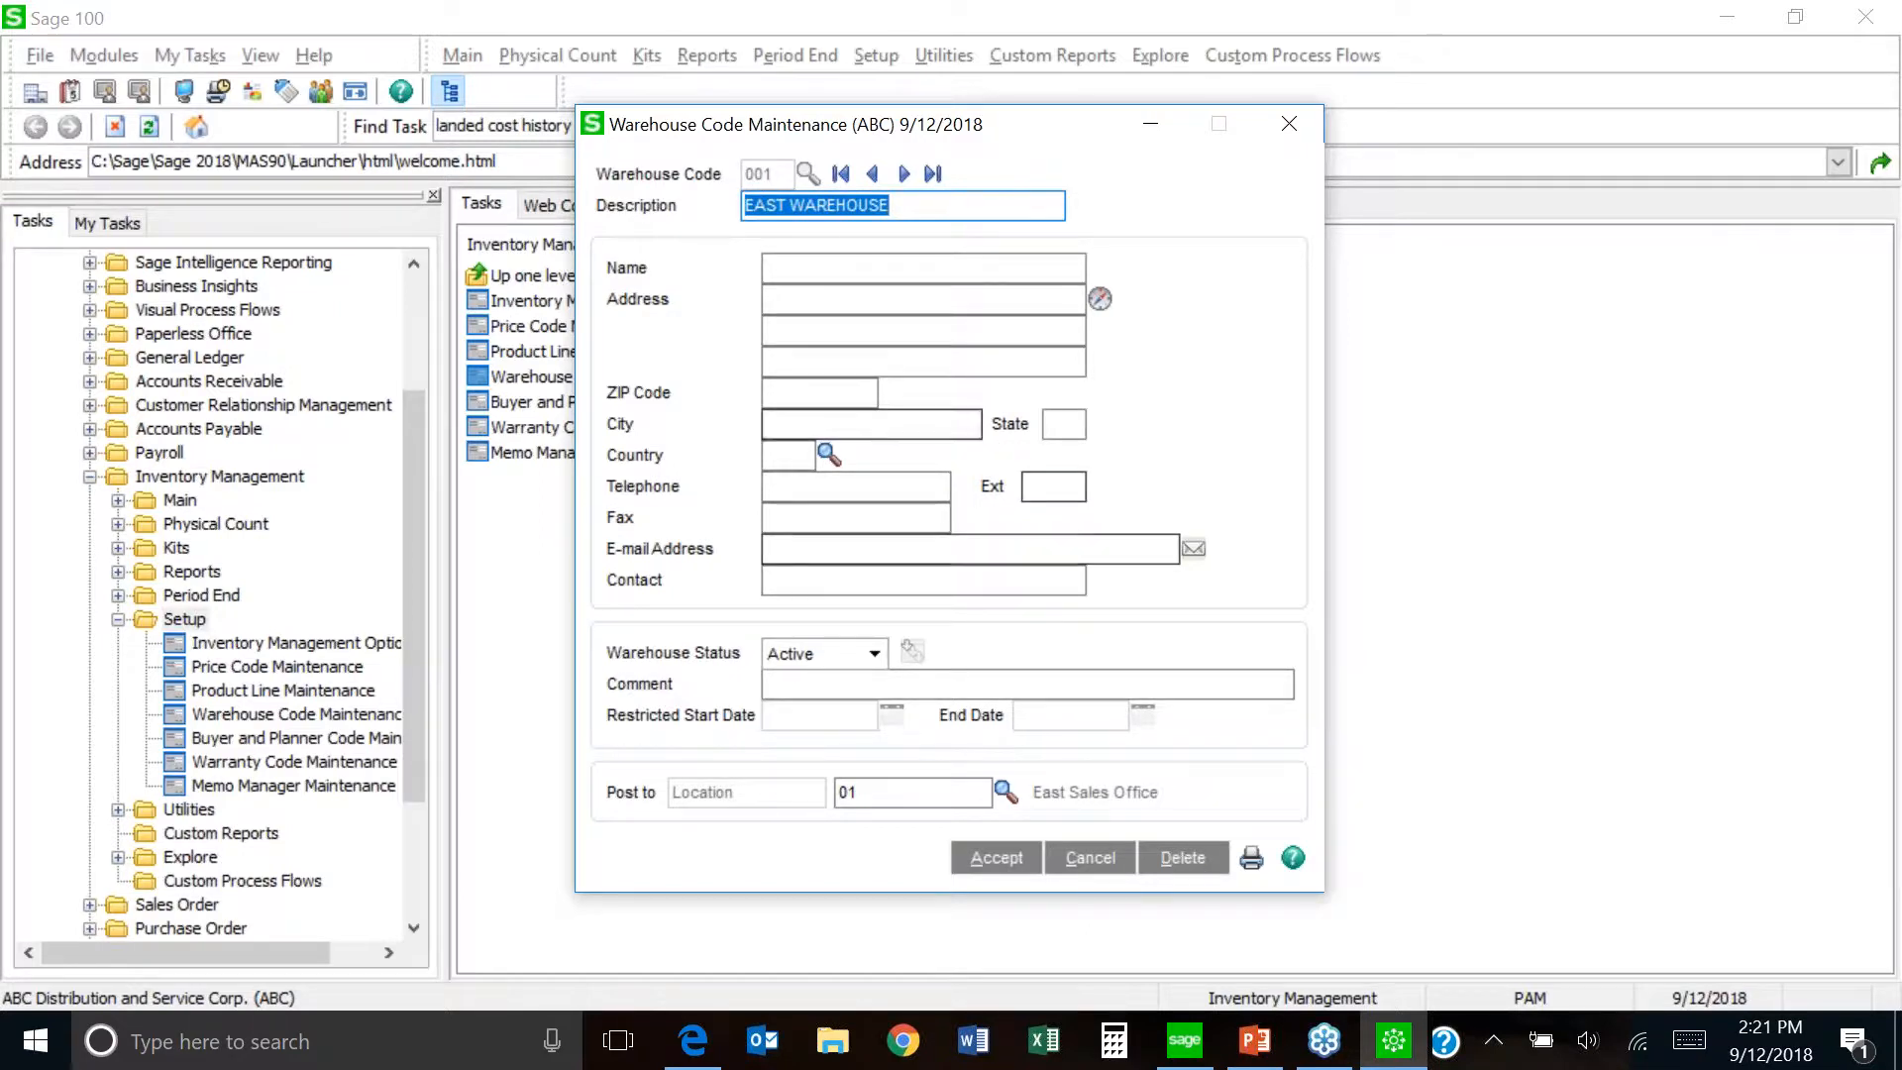
{"action": "left_click", "coordinate": [841, 175]}
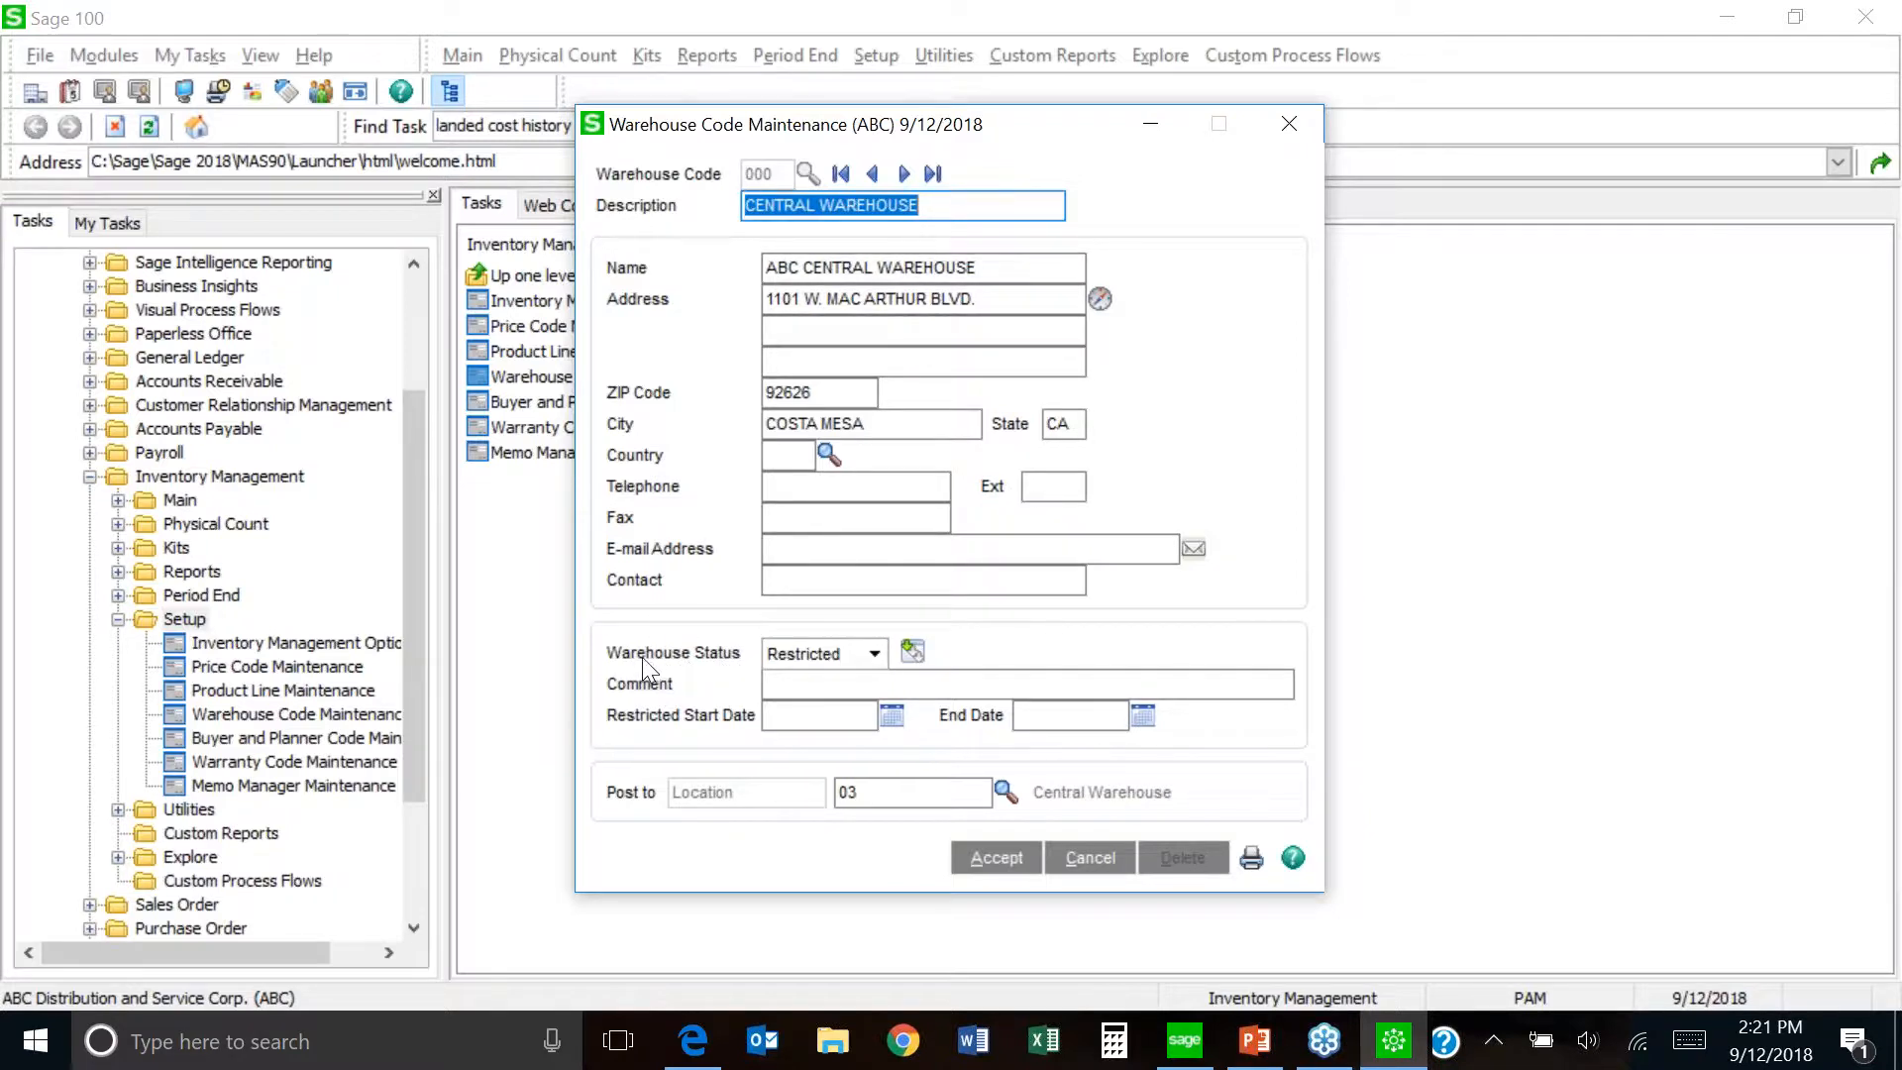
- Try to set the Central Warehouse status to Inactive and examine the Inactive Status Exception List
{"action": "left_click", "coordinate": [874, 654]}
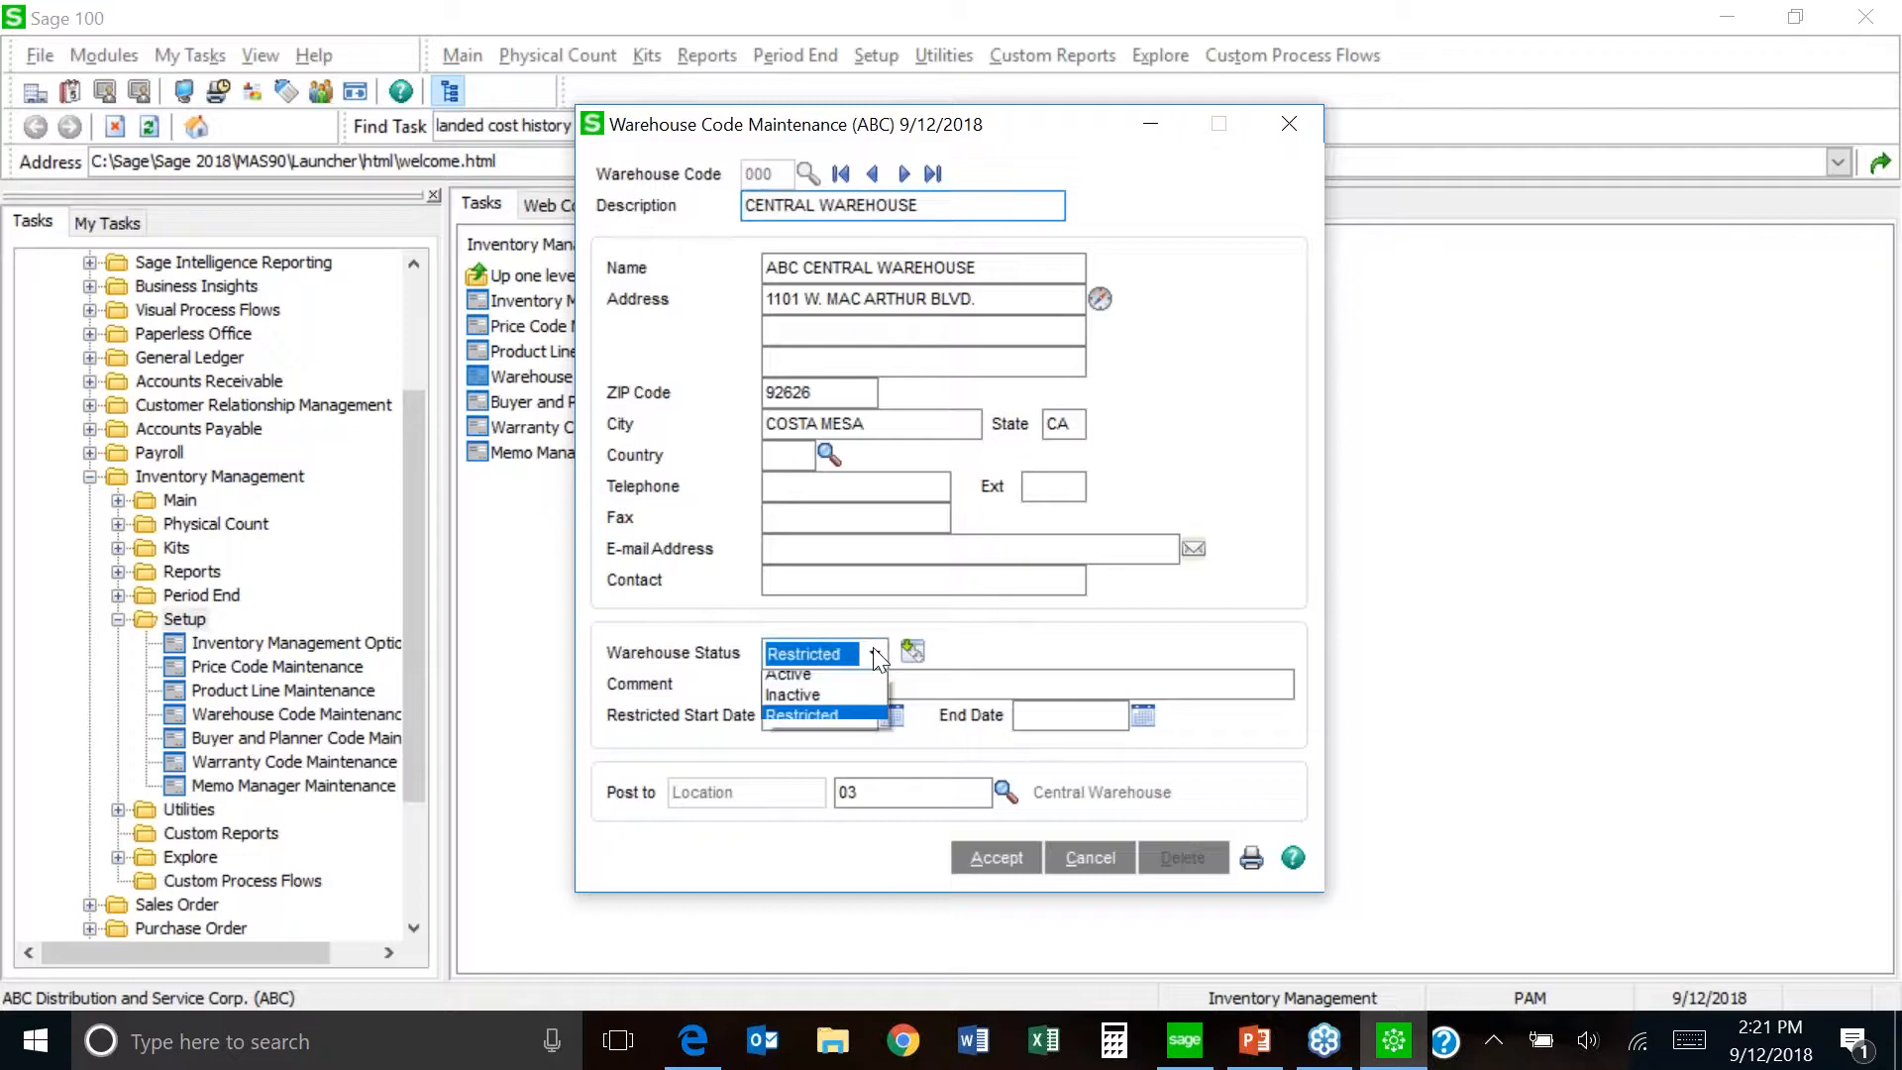
{"action": "left_click", "coordinate": [846, 702]}
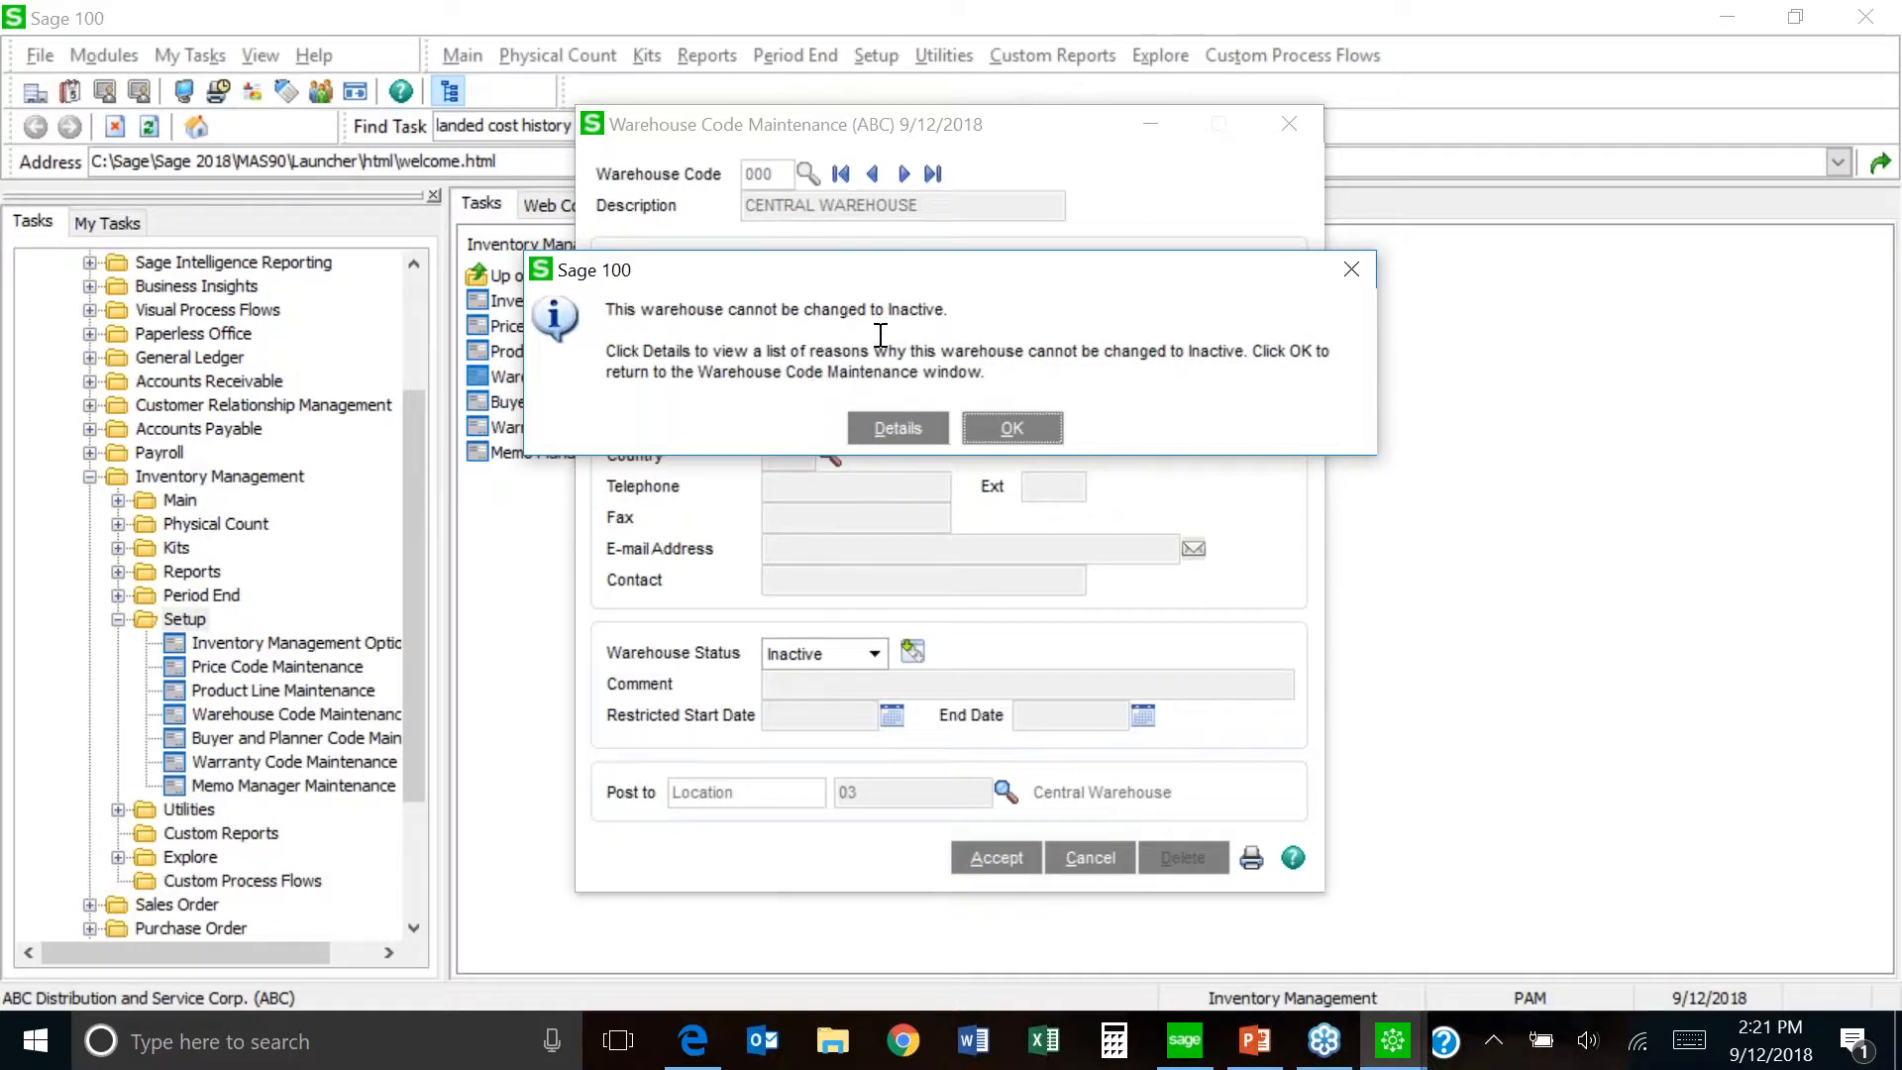
{"action": "left_click", "coordinate": [902, 430]}
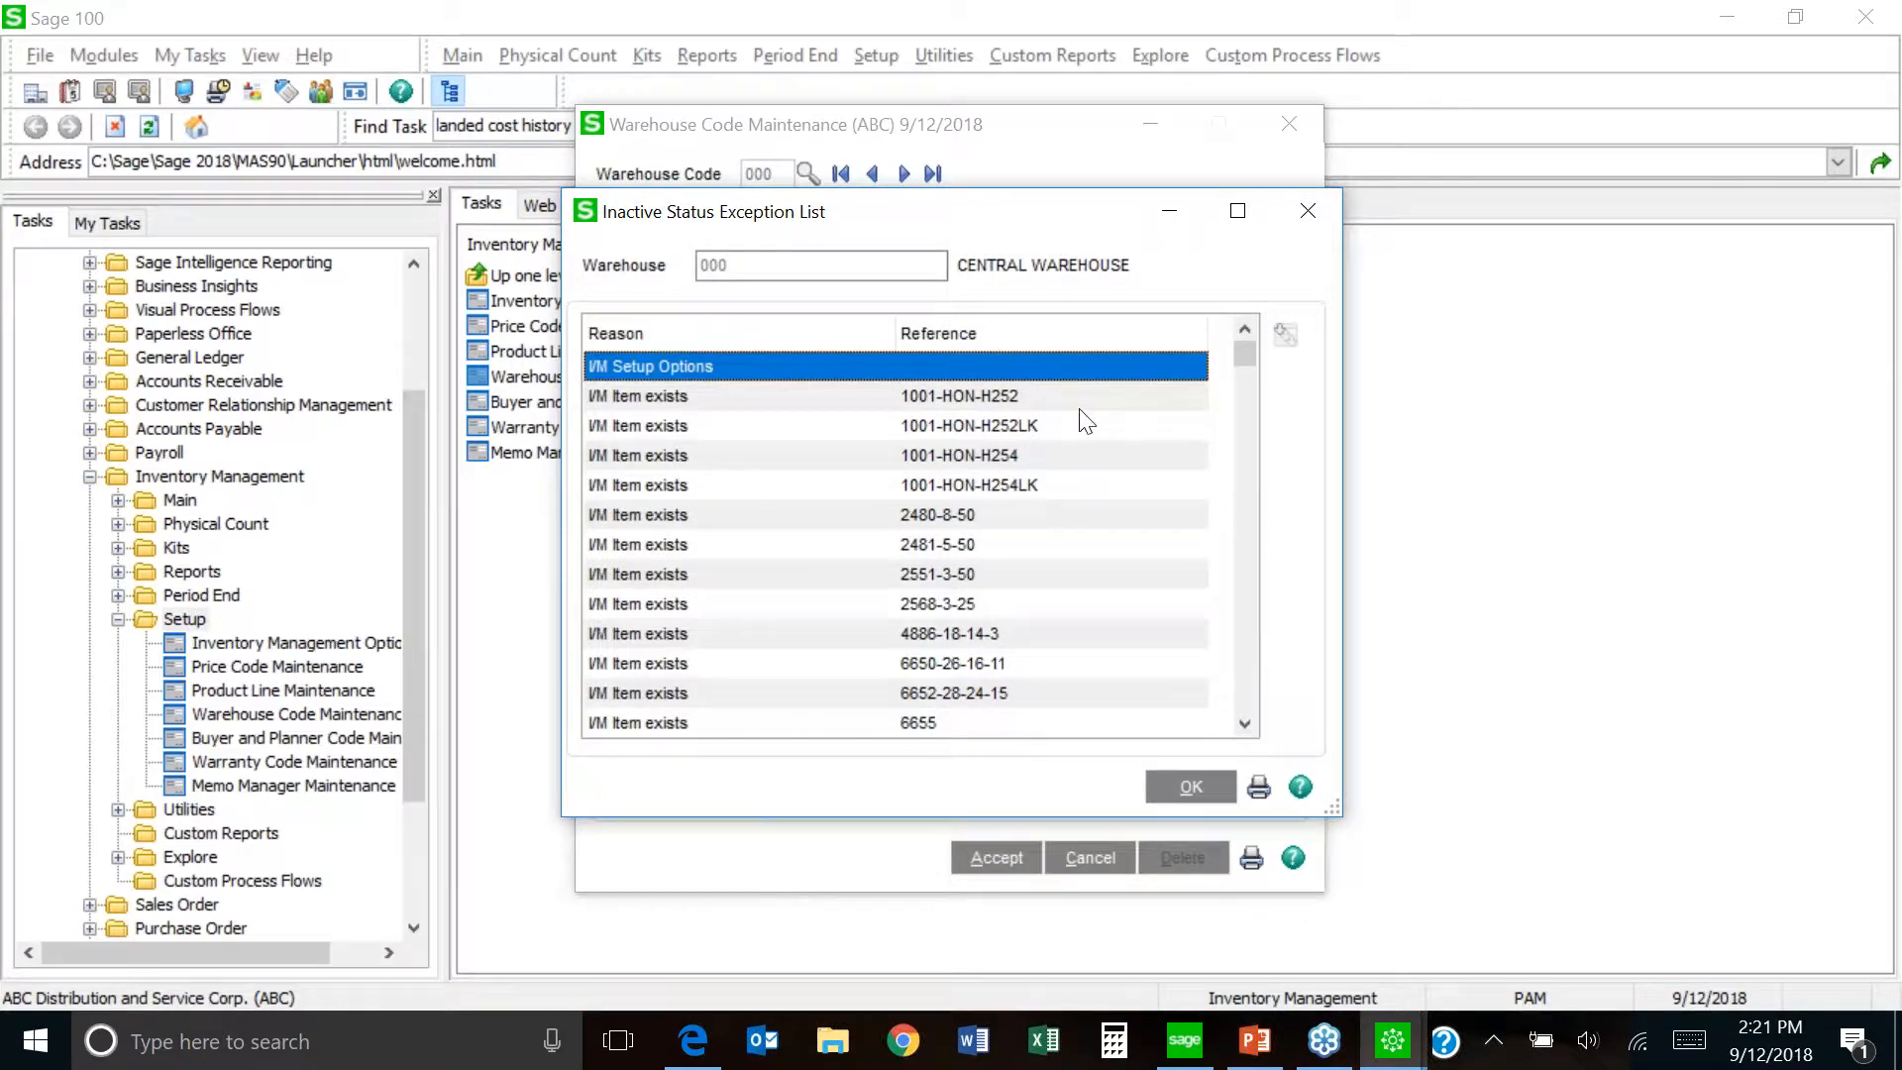
{"action": "mouse_move", "coordinate": [1250, 355]}
{"action": "left_mouse_down"}
{"action": "mouse_move", "coordinate": [1246, 668]}
{"action": "mouse_move", "coordinate": [1247, 353]}
{"action": "left_mouse_up"}
{"action": "left_click", "coordinate": [1309, 211]}
- Set the Central Warehouse status to Restricted with no data entry tasks allowed, accept the record and close Warehouse Code Maintenance
{"action": "left_click", "coordinate": [873, 653]}
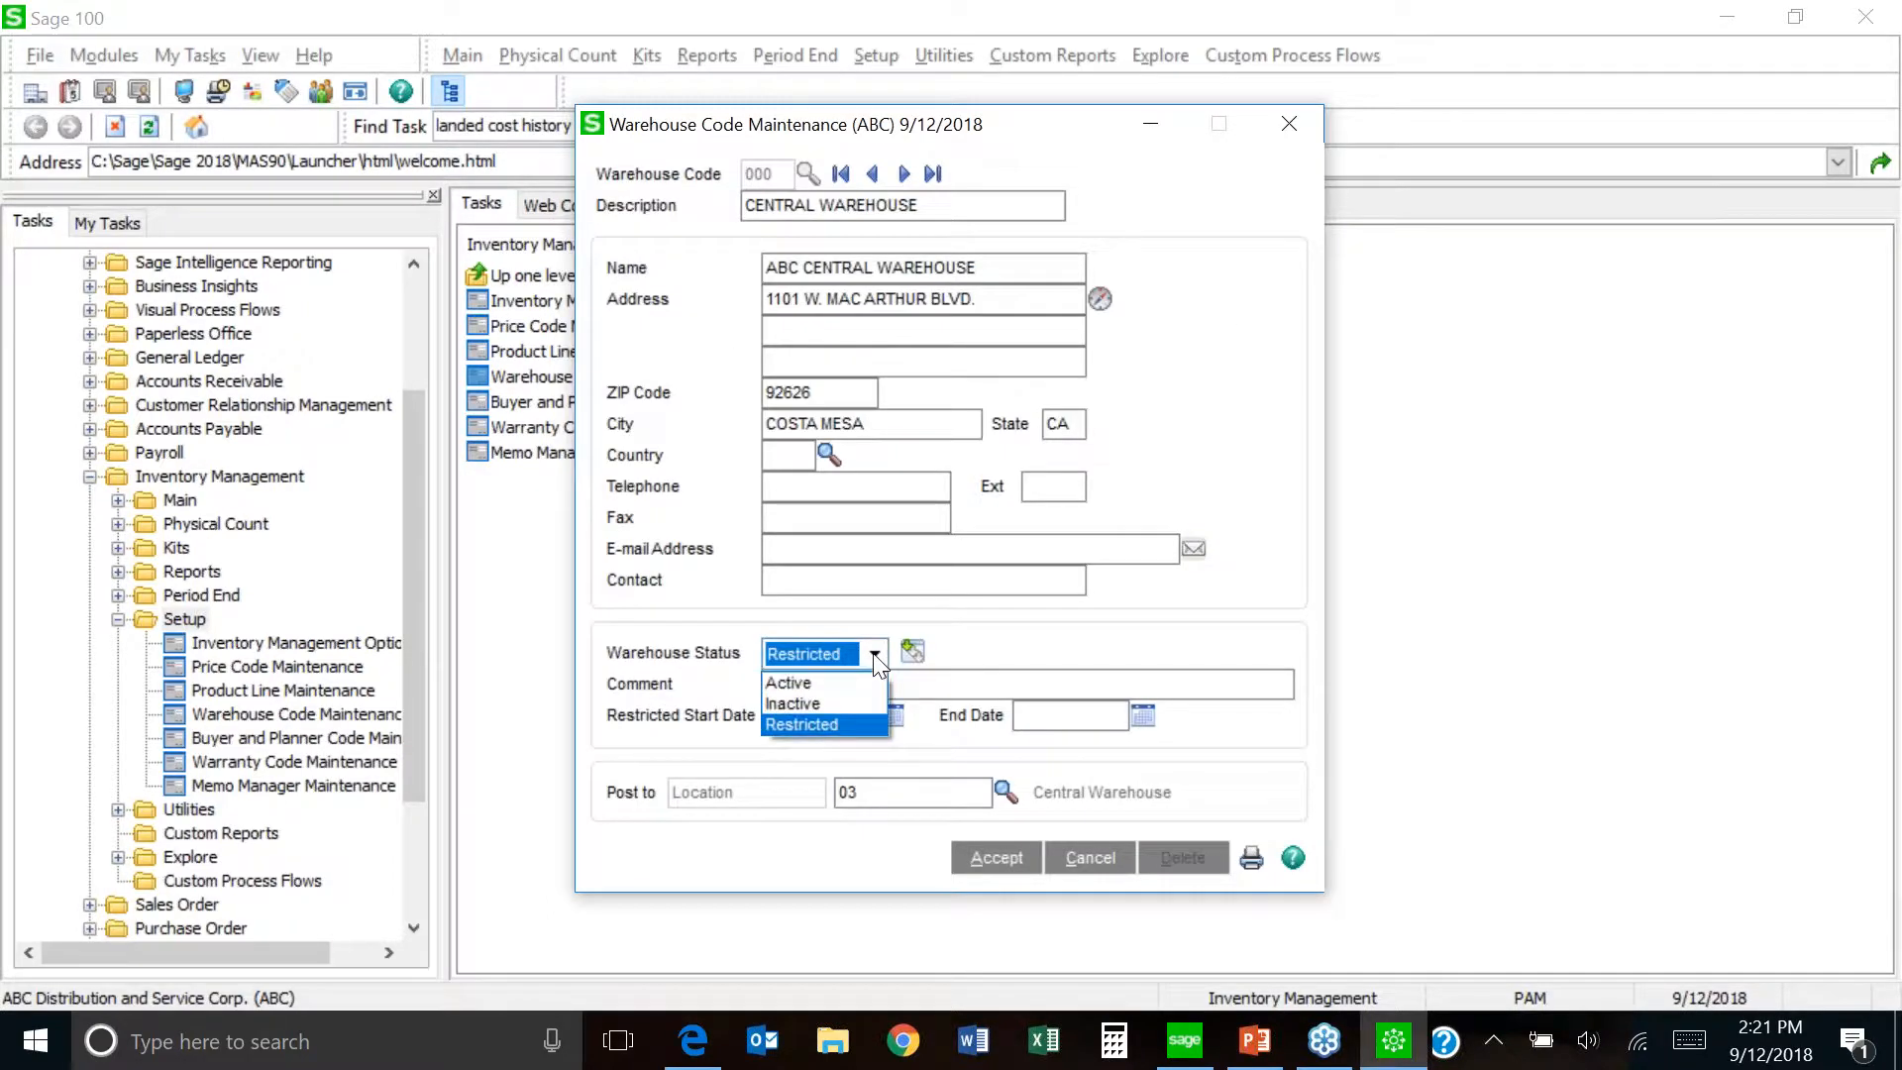
{"action": "left_click", "coordinate": [832, 724]}
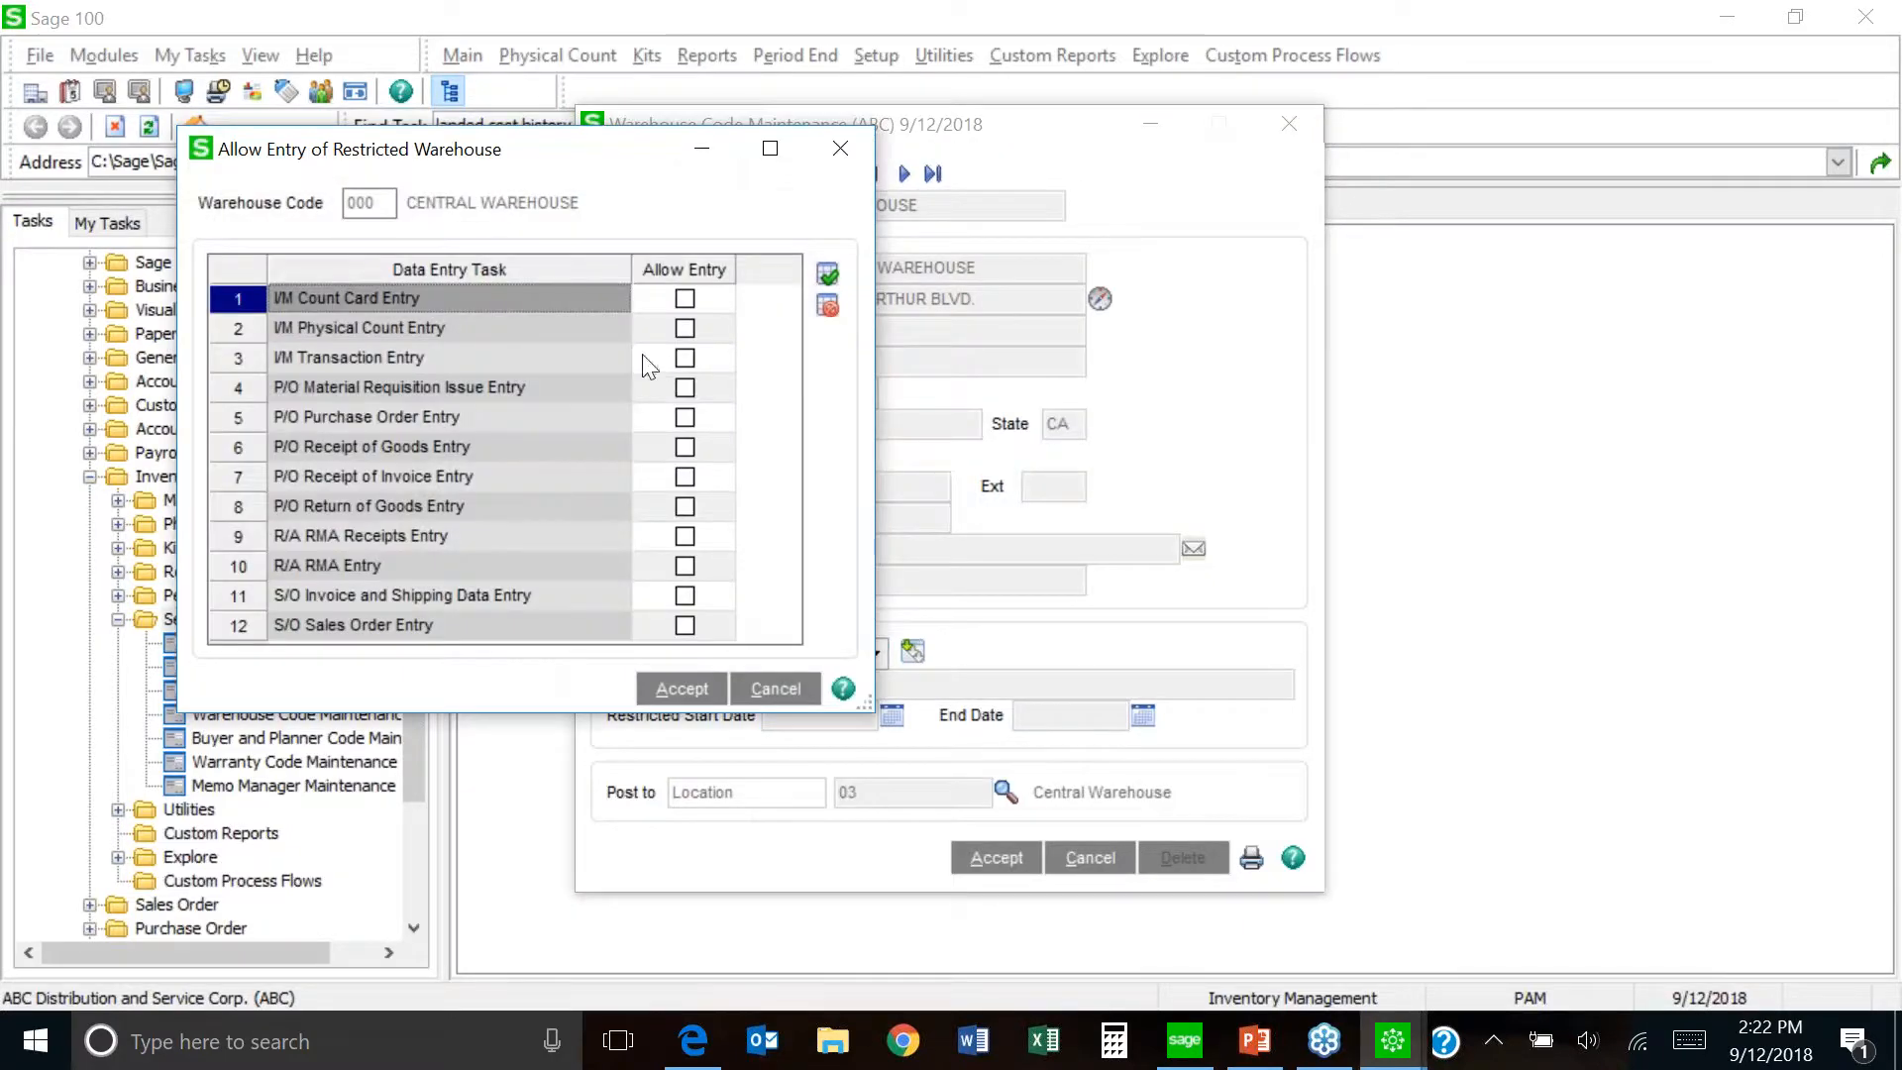
{"action": "left_click_drag", "start_coordinate": [622, 149], "coordinate": [1077, 259]}
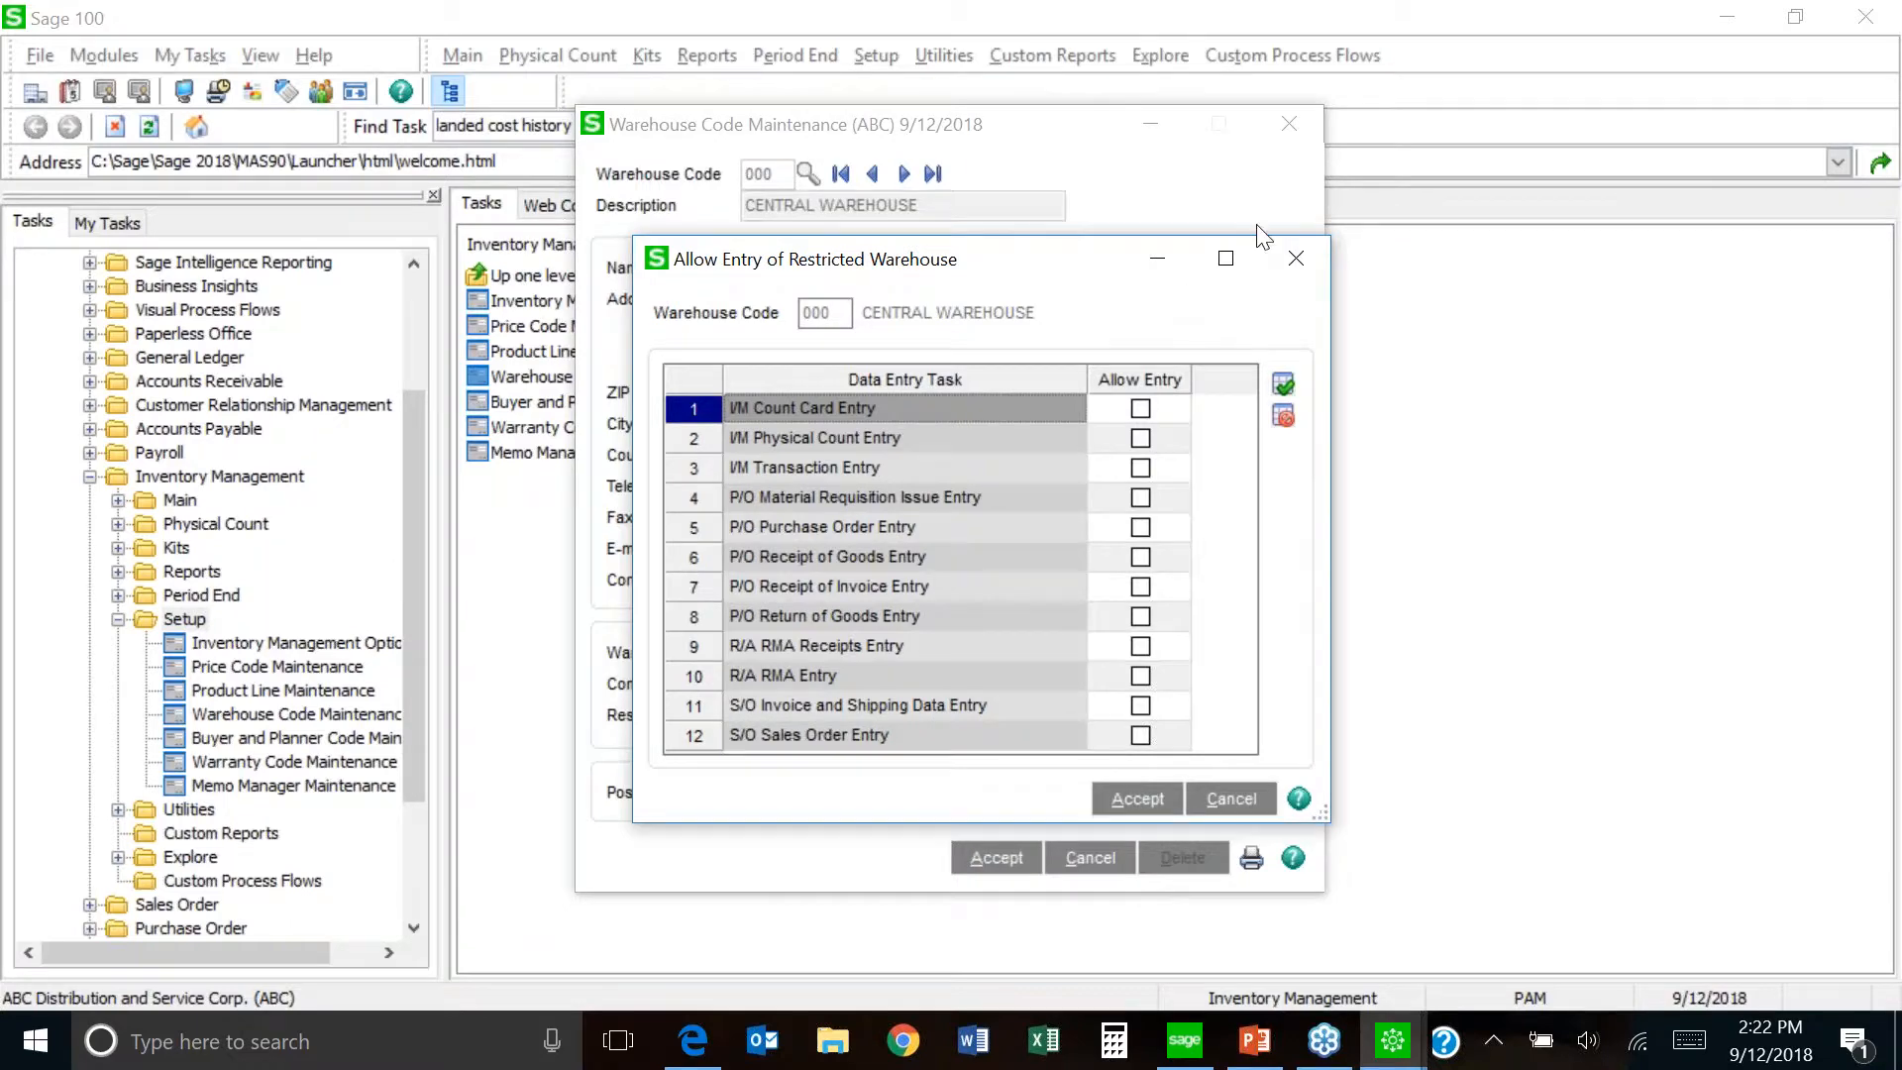
{"action": "left_click", "coordinate": [1298, 259]}
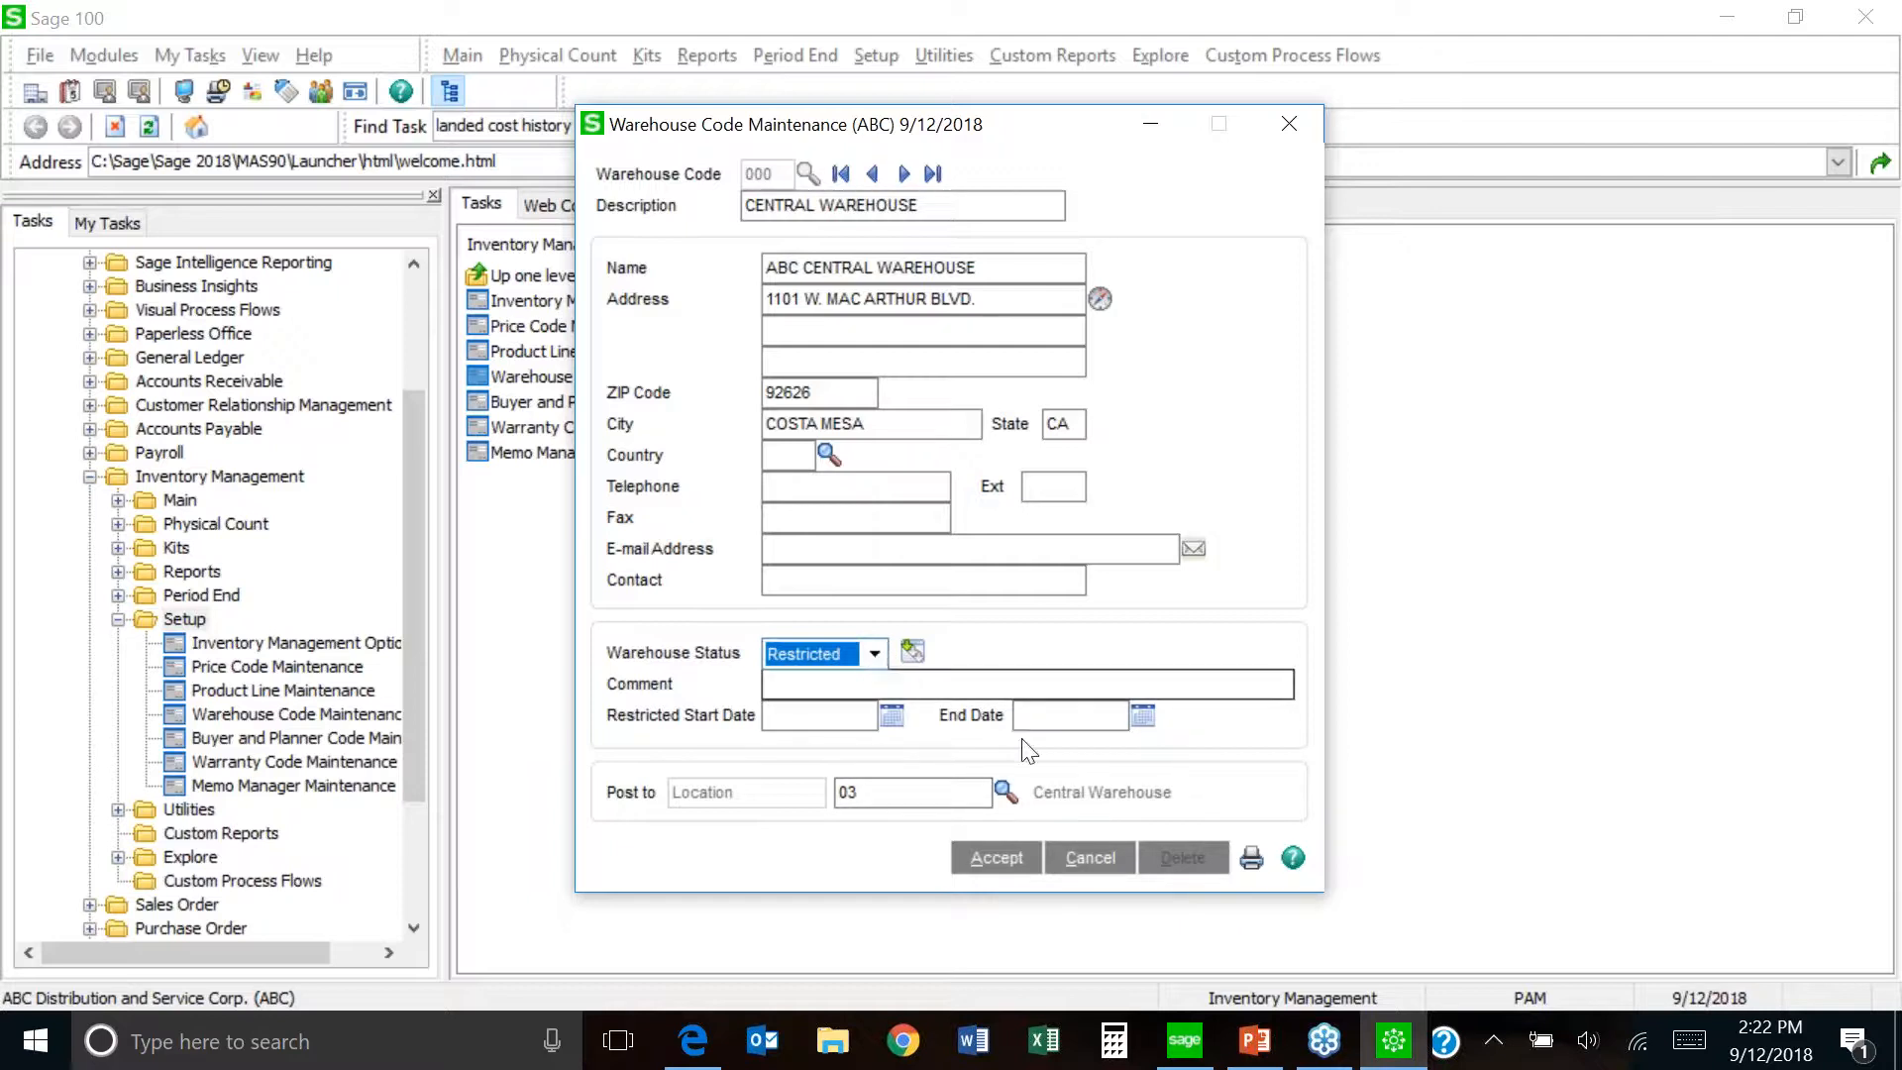
{"action": "left_click", "coordinate": [990, 869]}
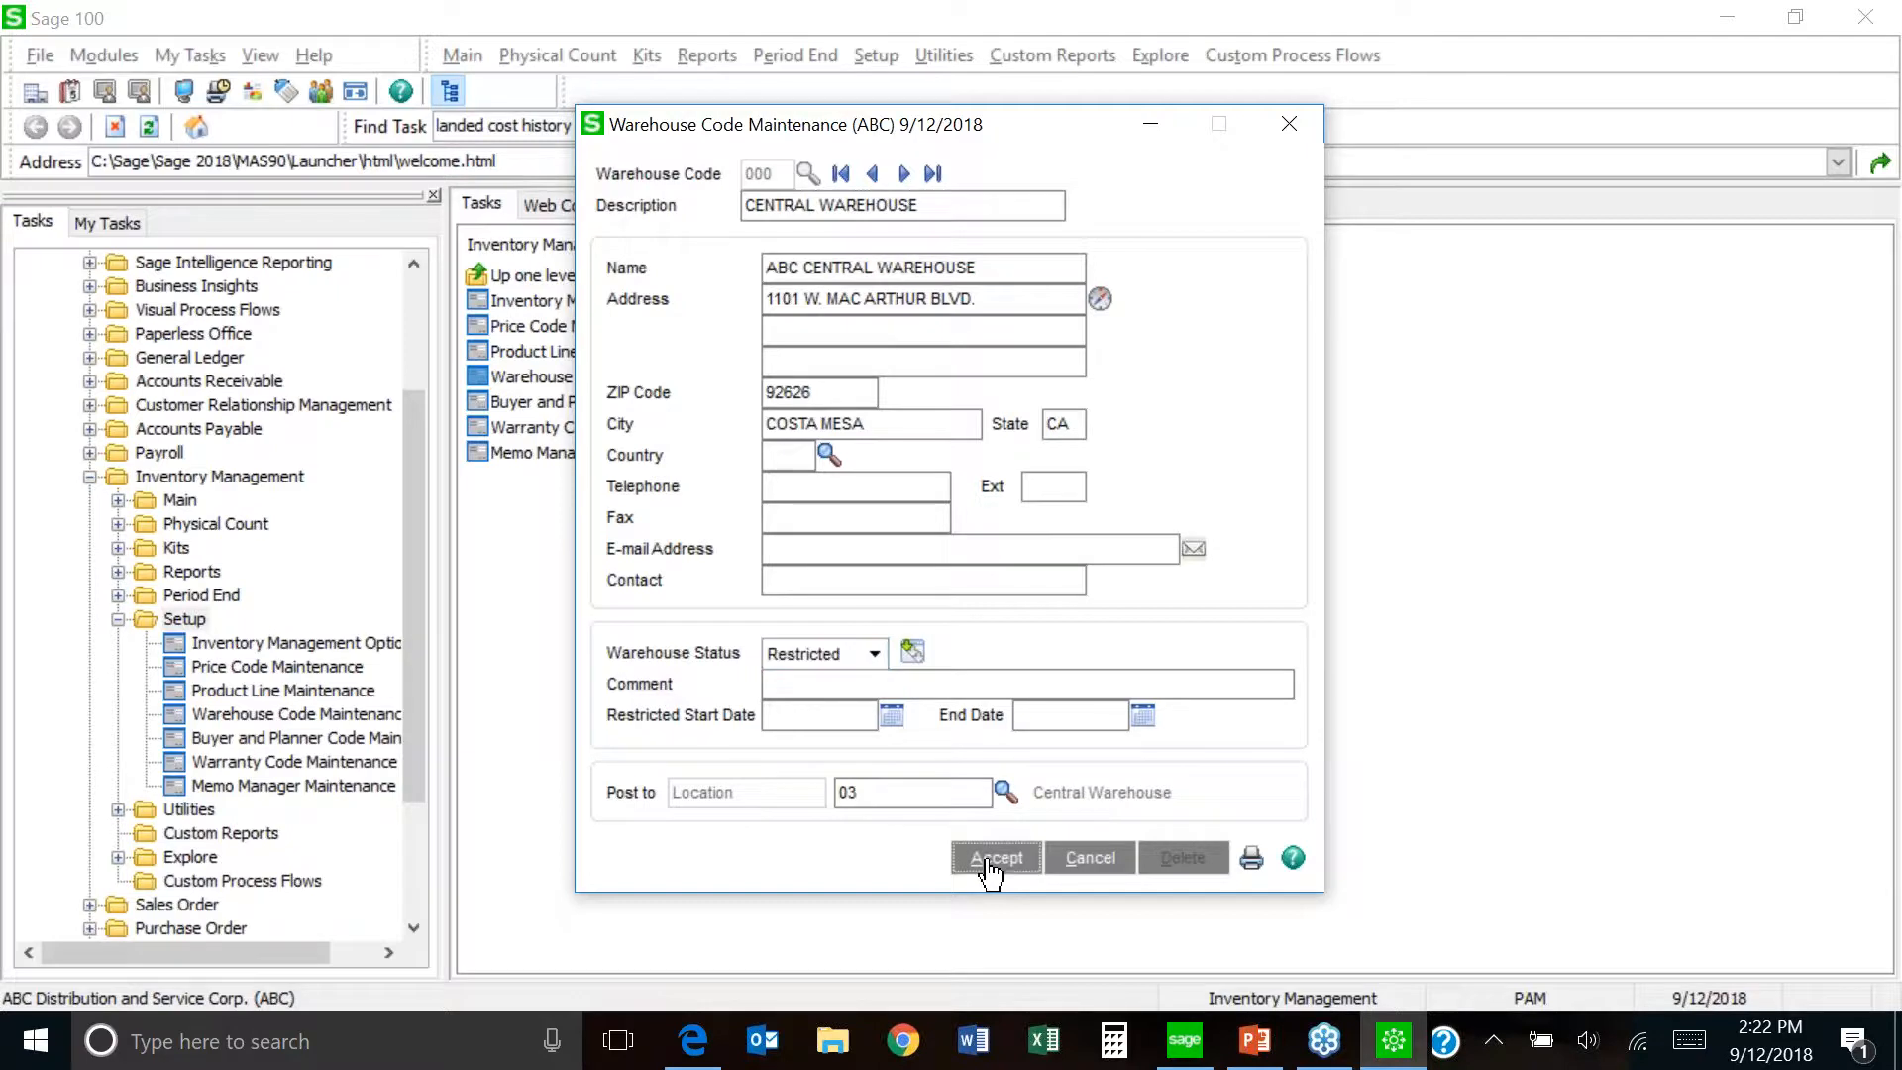
{"action": "left_click", "coordinate": [1292, 126]}
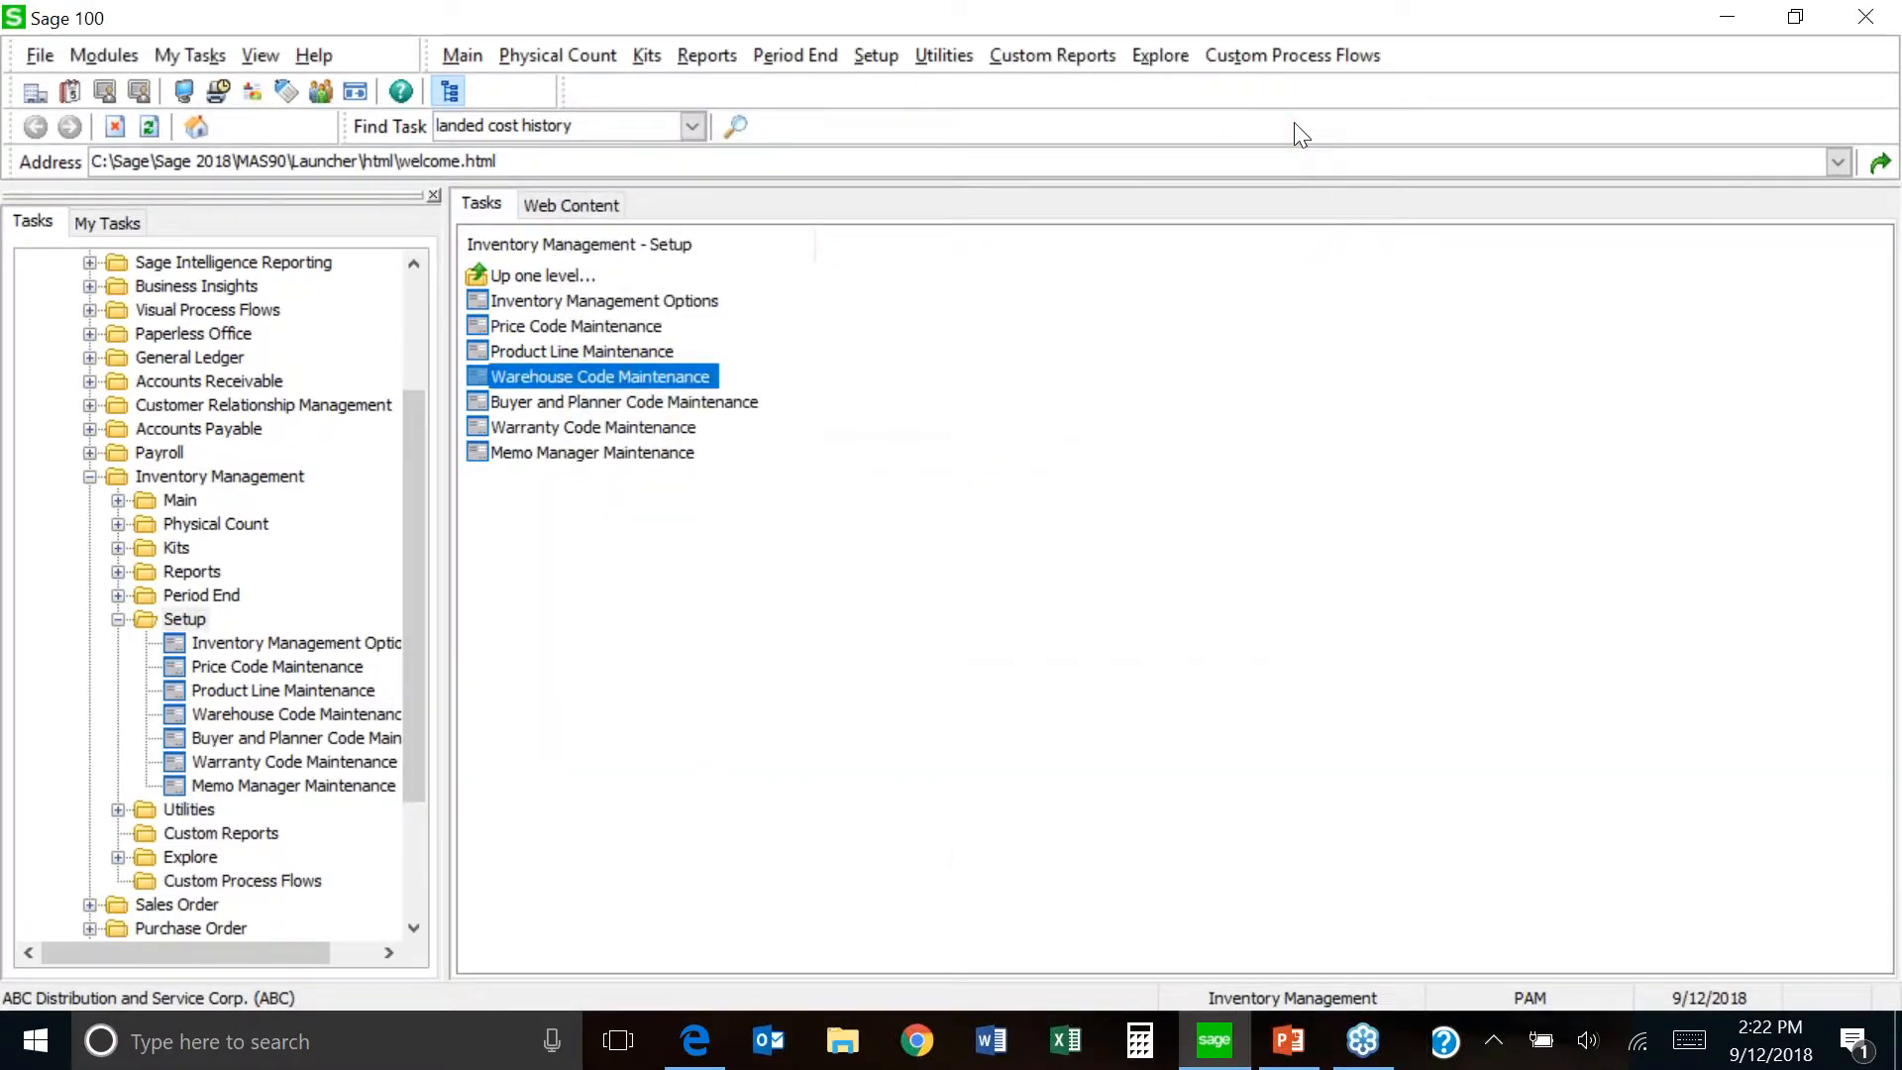
- Review the codes, descriptions and warranty days in Warranty Code Maintenance, and close it without adding an entry
{"action": "left_click", "coordinate": [604, 428]}
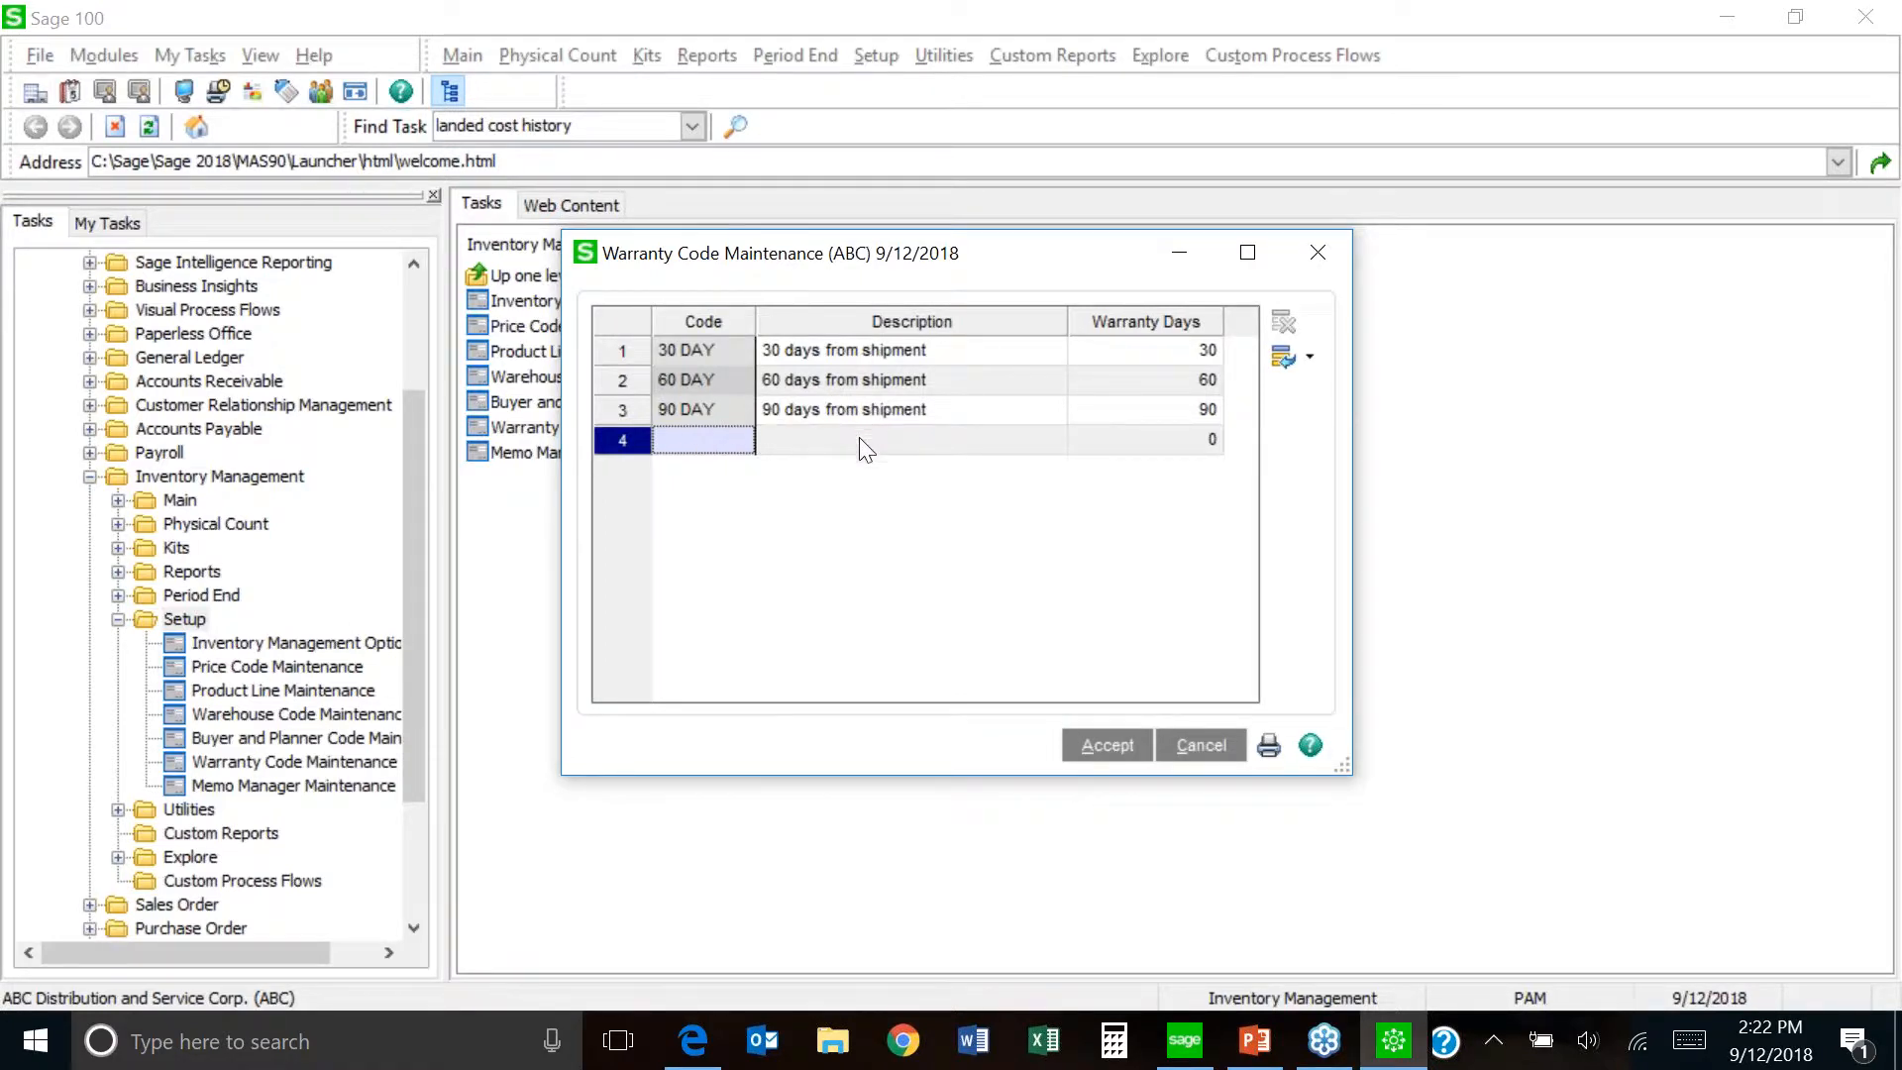
{"action": "left_click", "coordinate": [920, 436]}
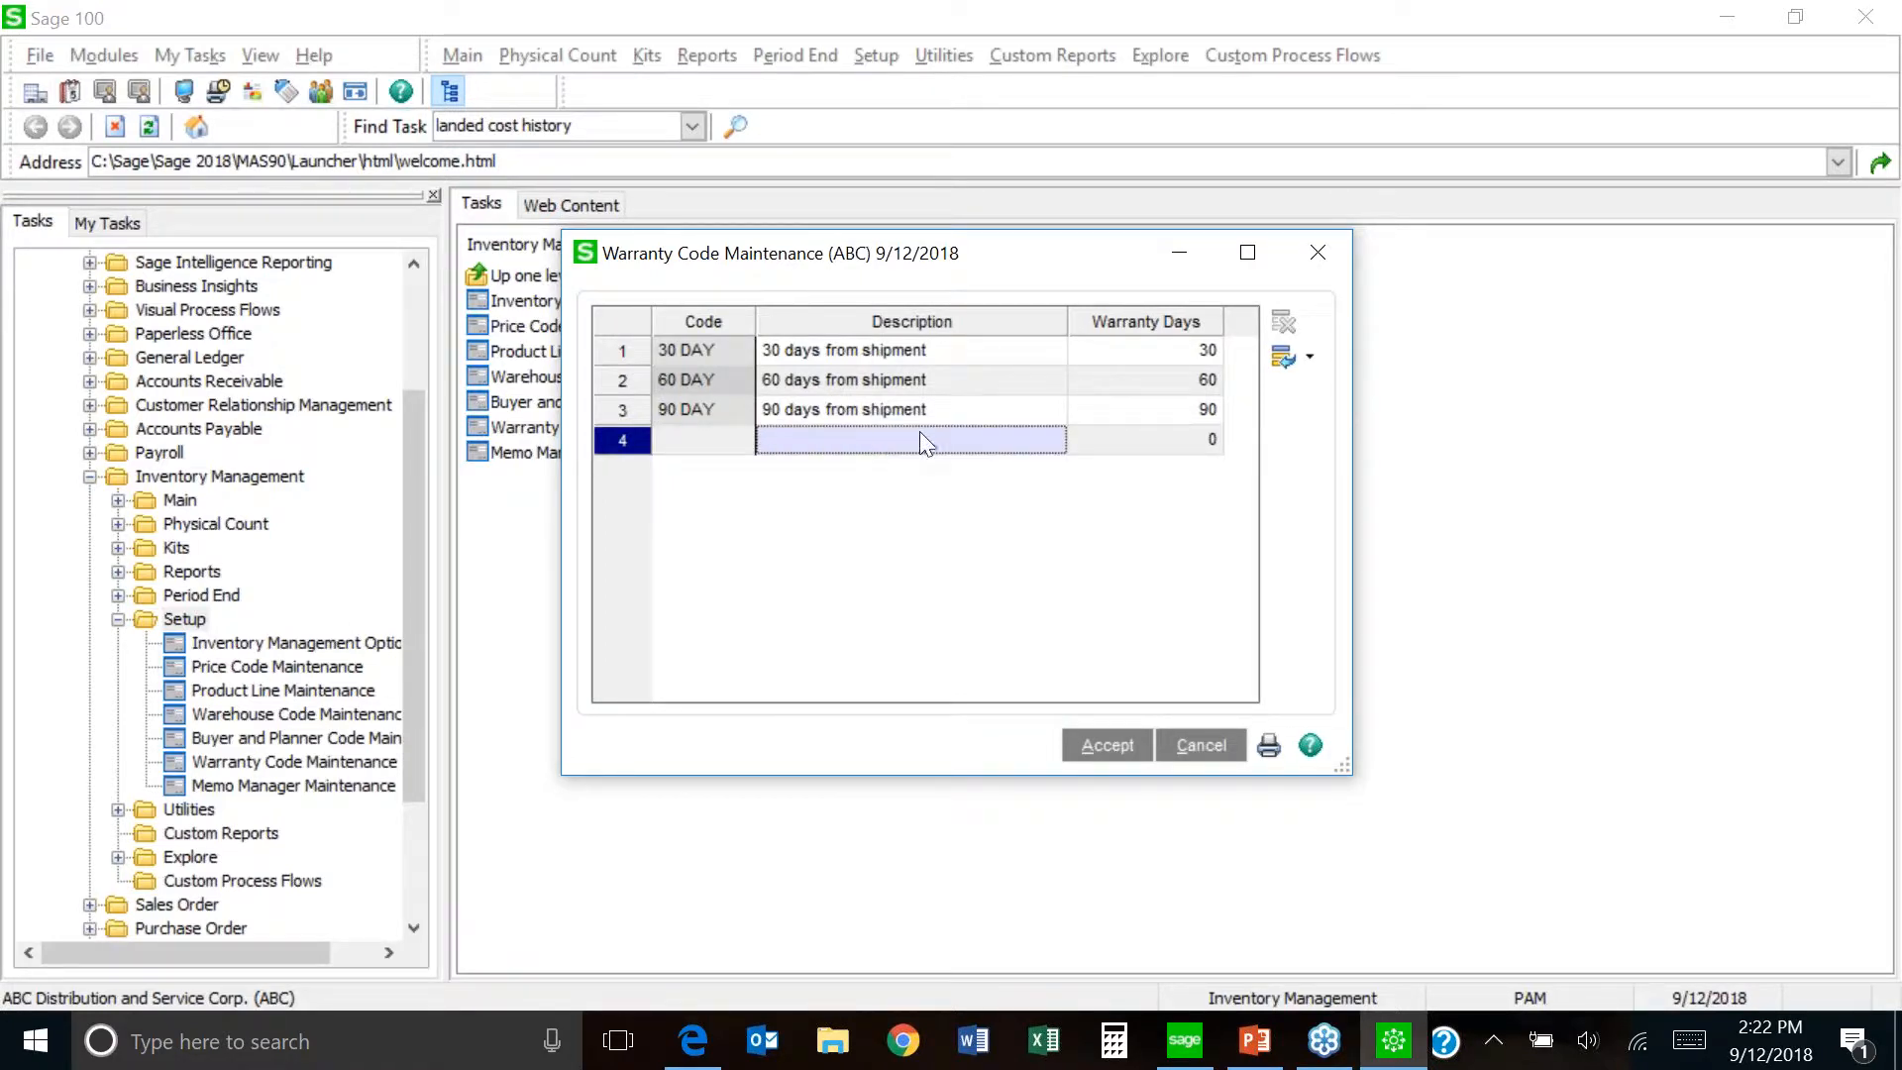
{"action": "left_click", "coordinate": [1157, 446]}
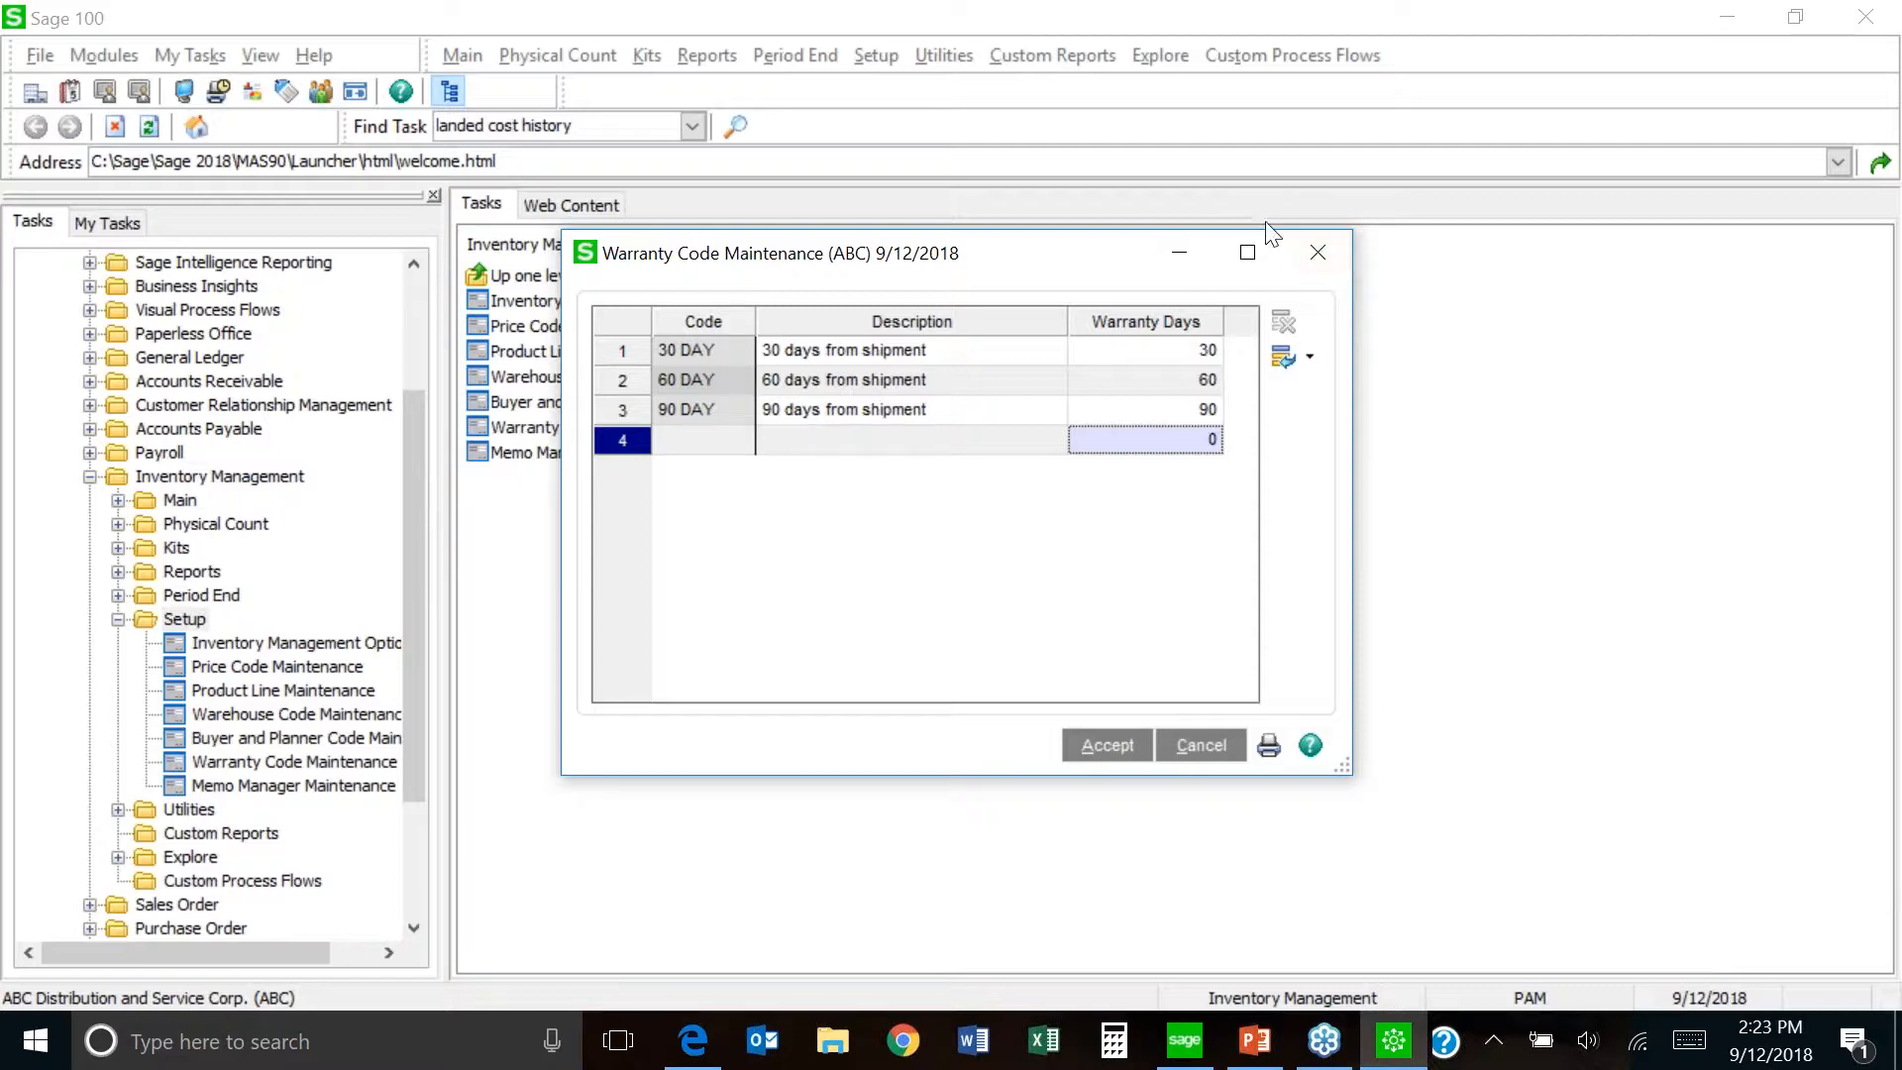
{"action": "left_click", "coordinate": [1318, 256]}
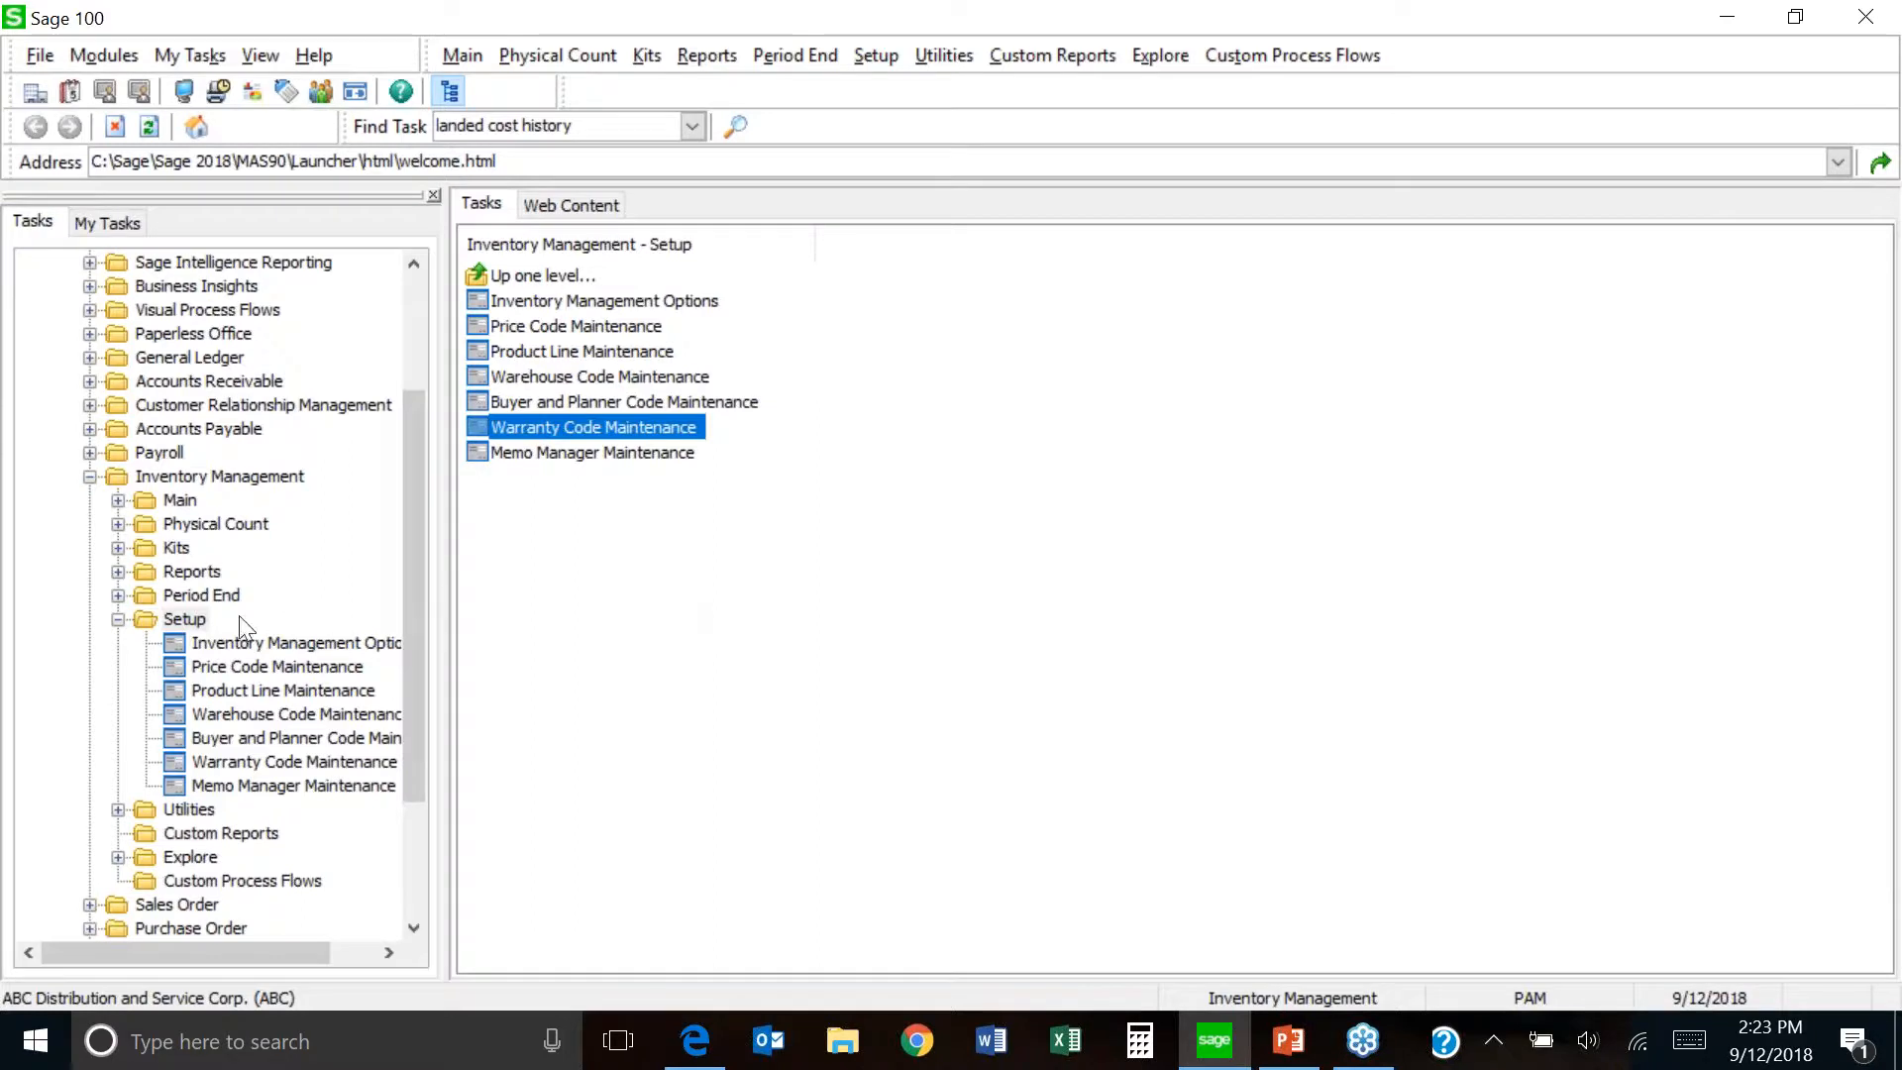
- Open Item Maintenance from the main Inventory Management tasks and load item 1001-HON-H252
{"action": "left_click", "coordinate": [118, 620]}
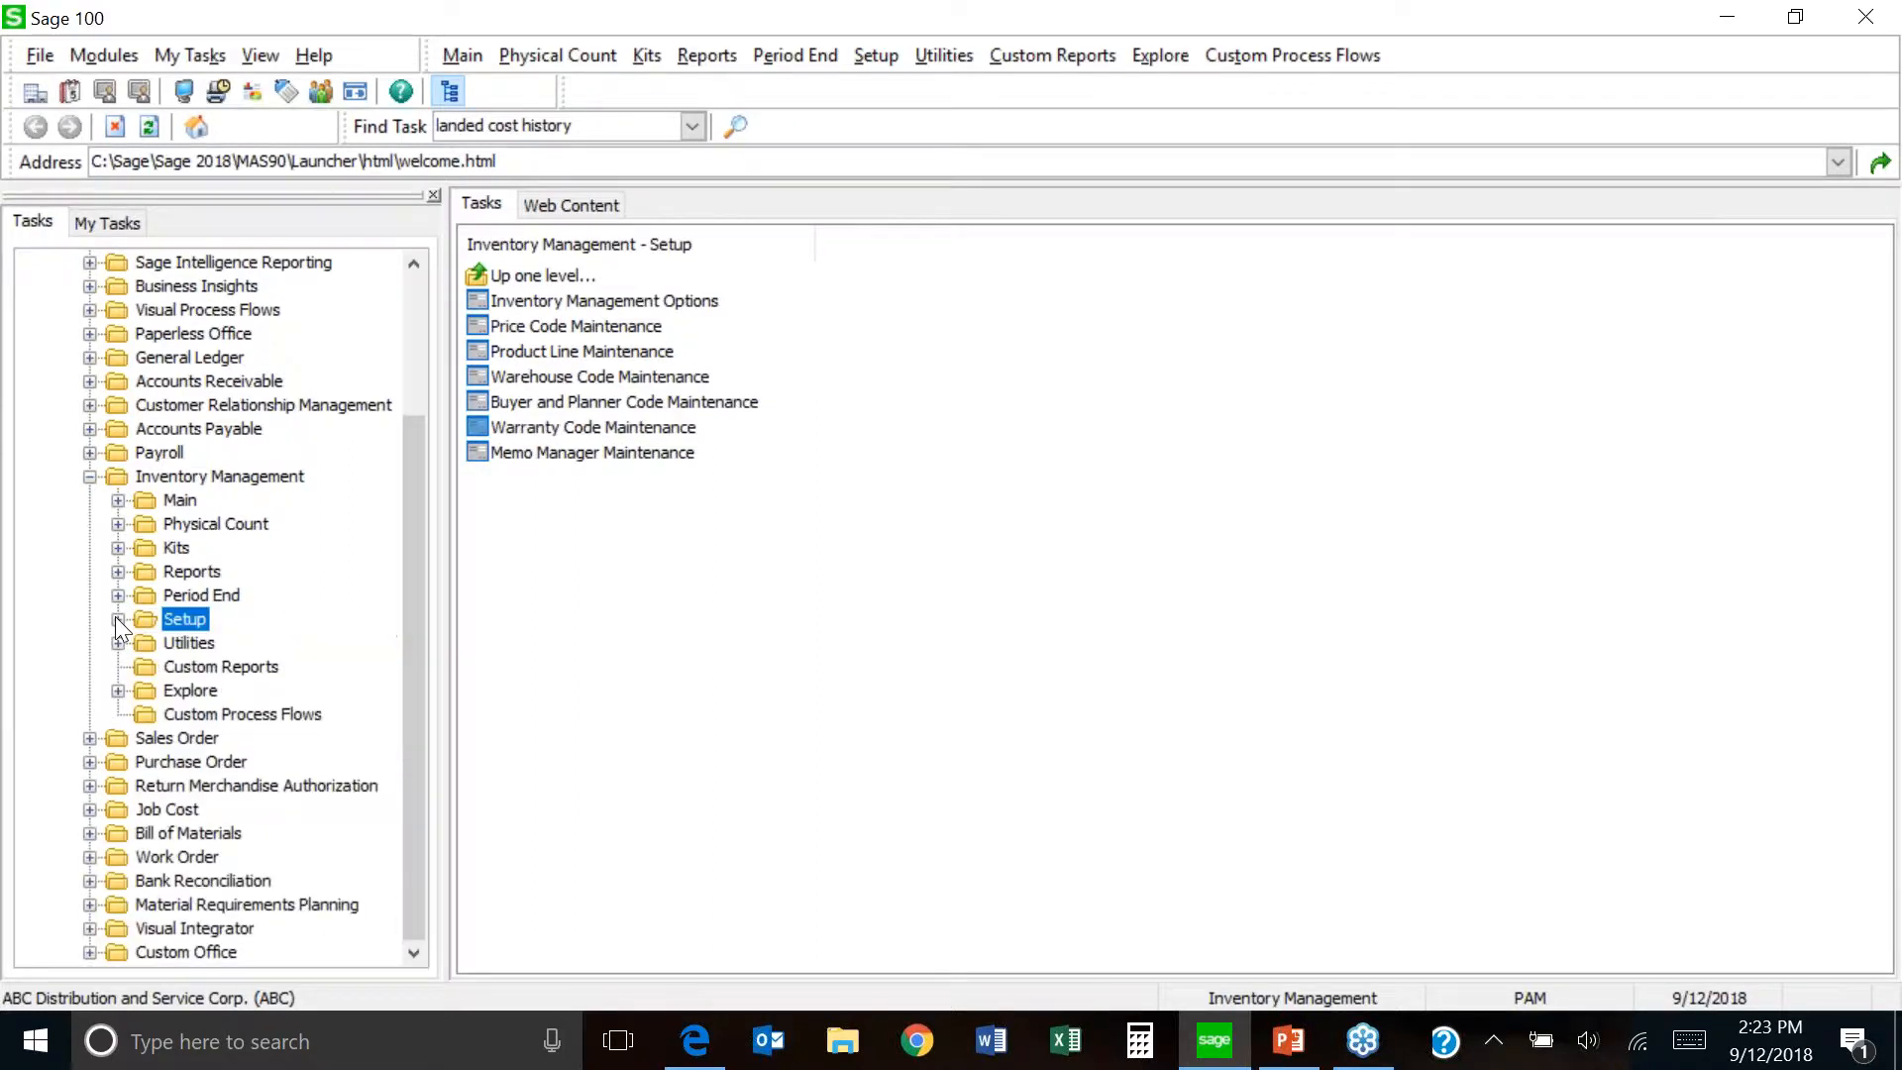
{"action": "left_click", "coordinate": [180, 503]}
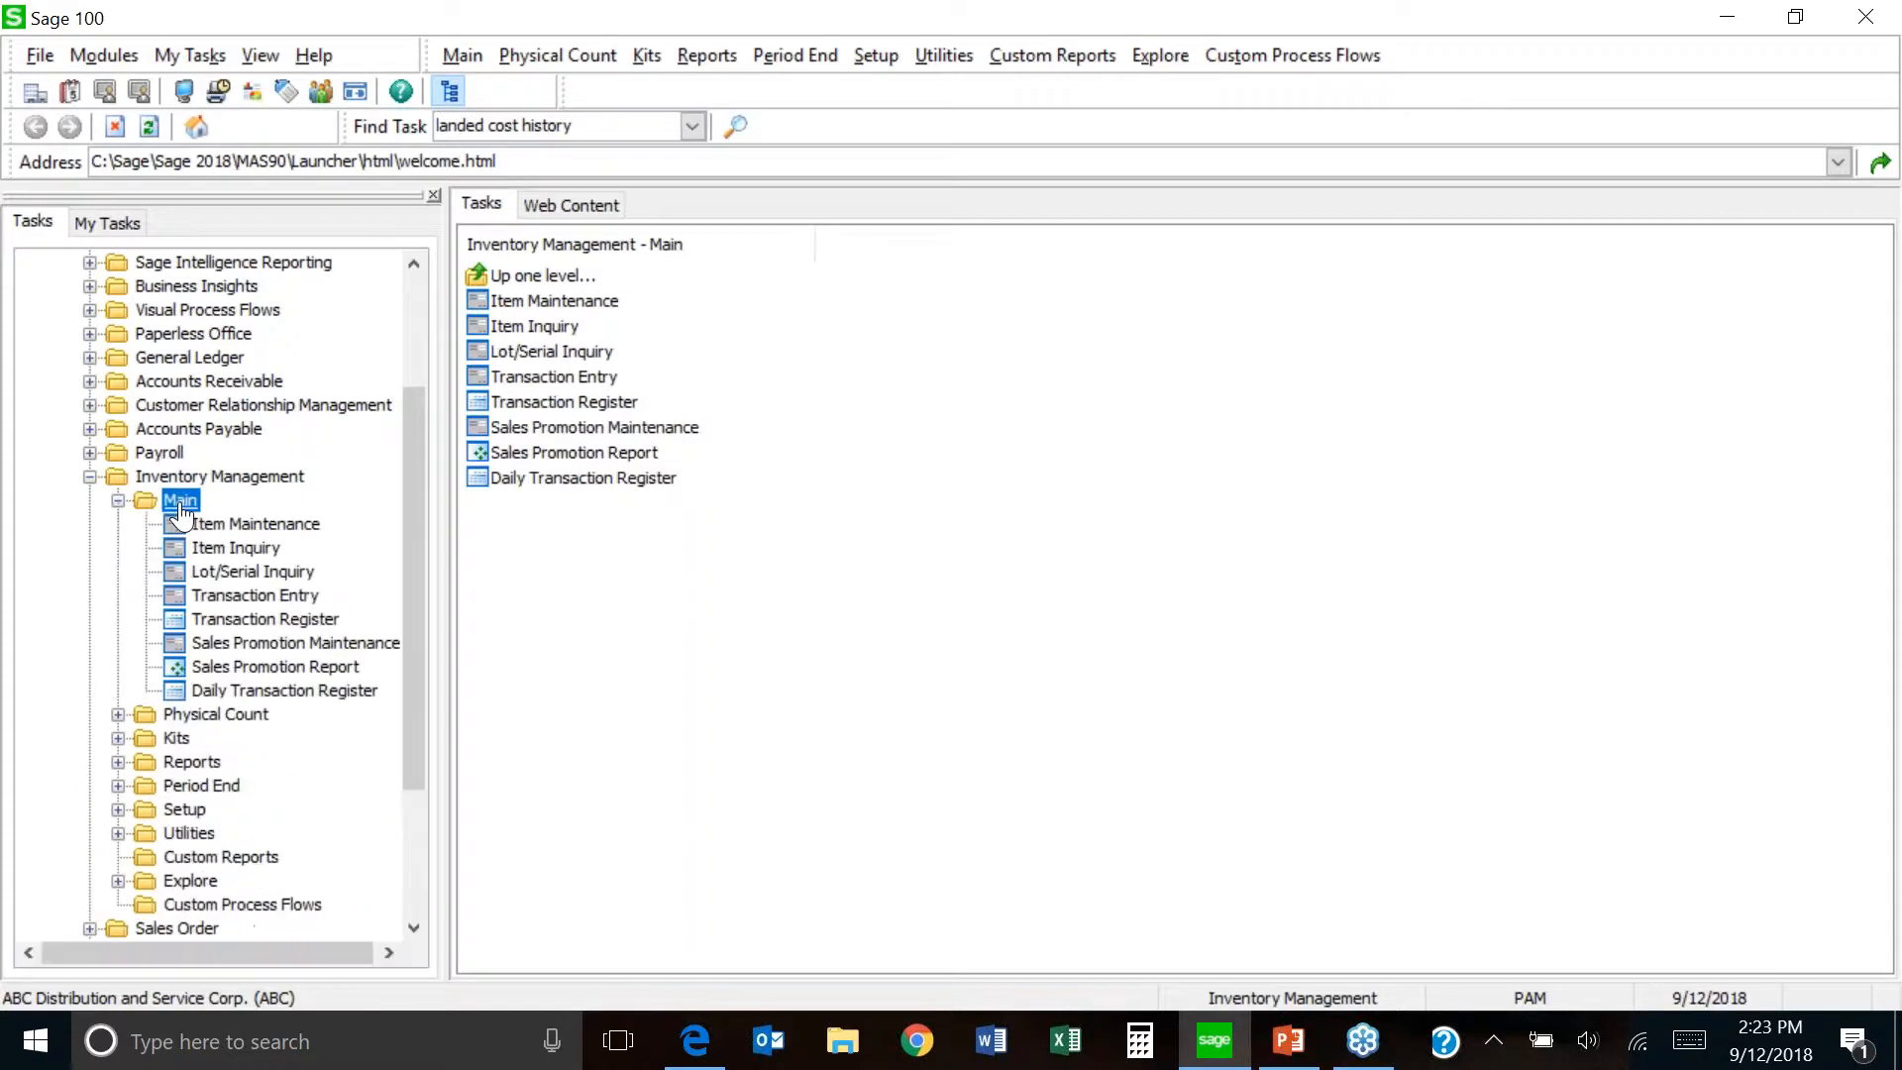
{"action": "left_click", "coordinate": [260, 528]}
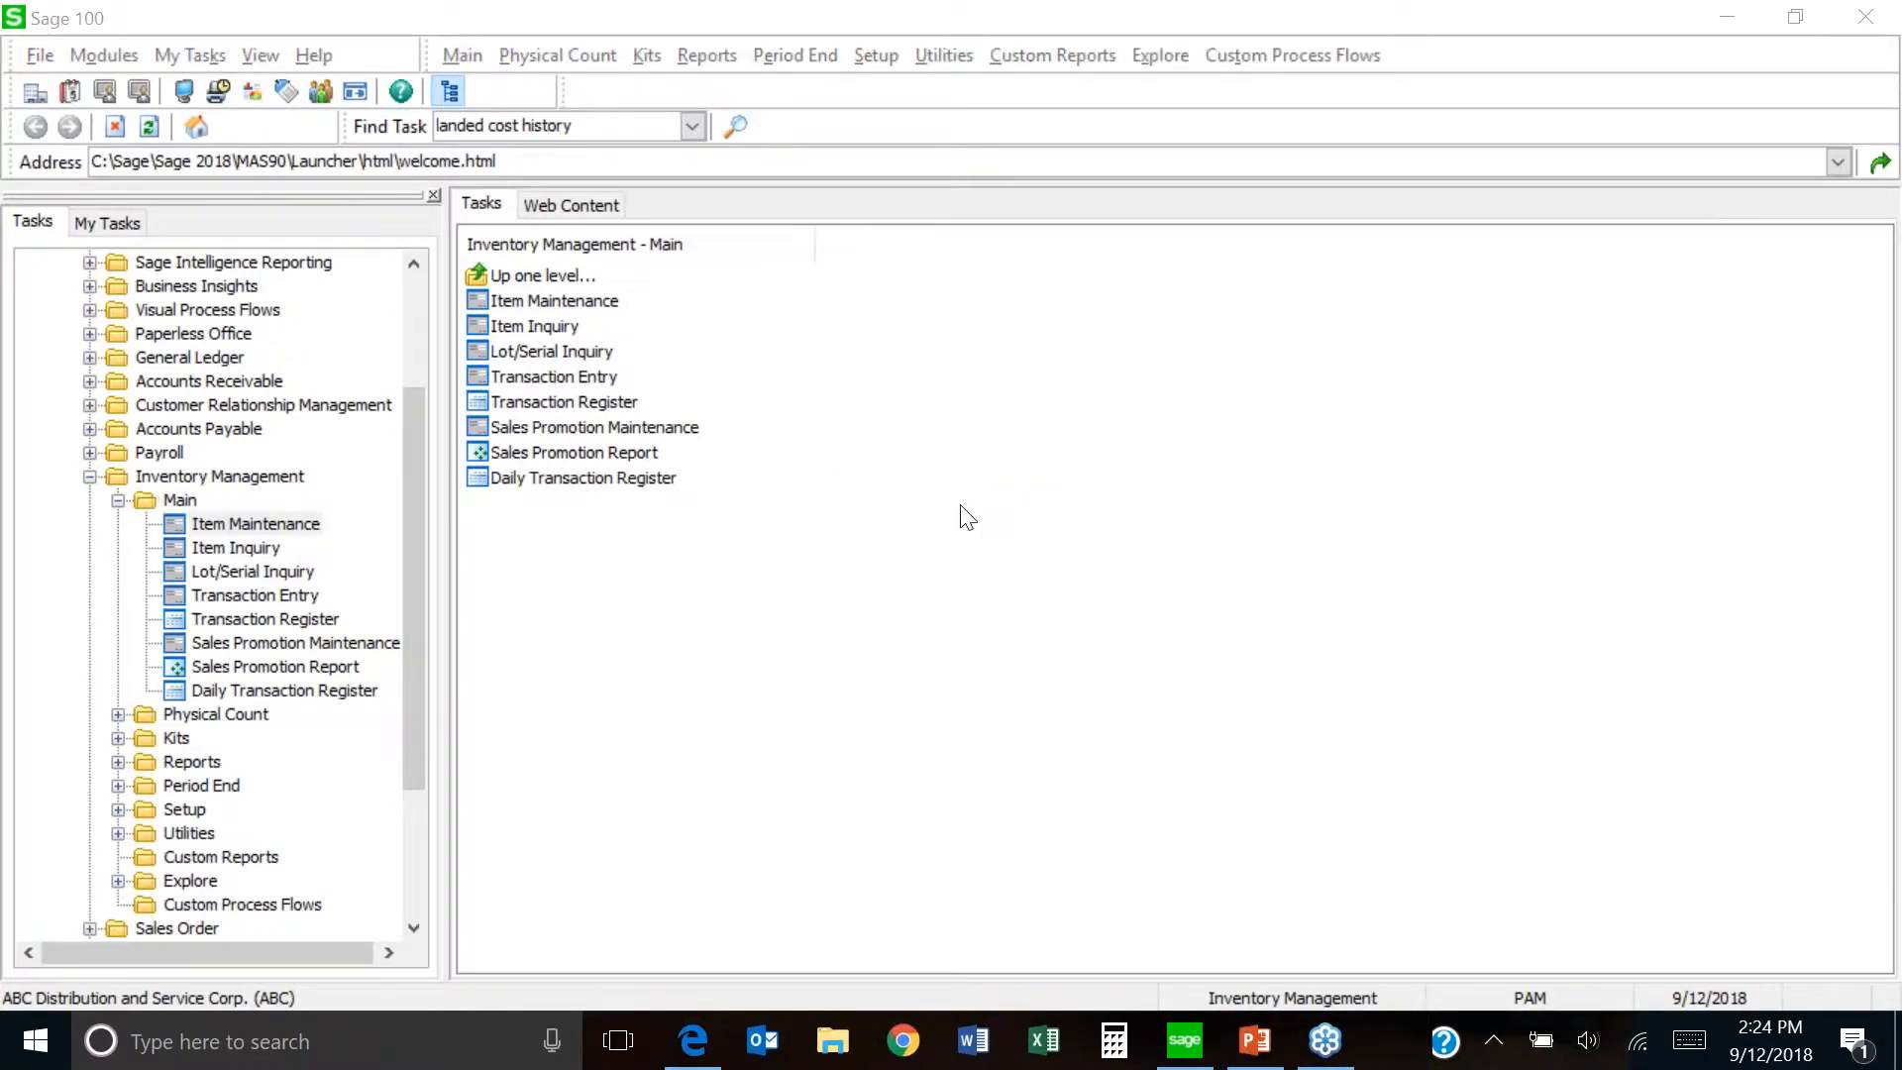
{"action": "left_click", "coordinate": [867, 159]}
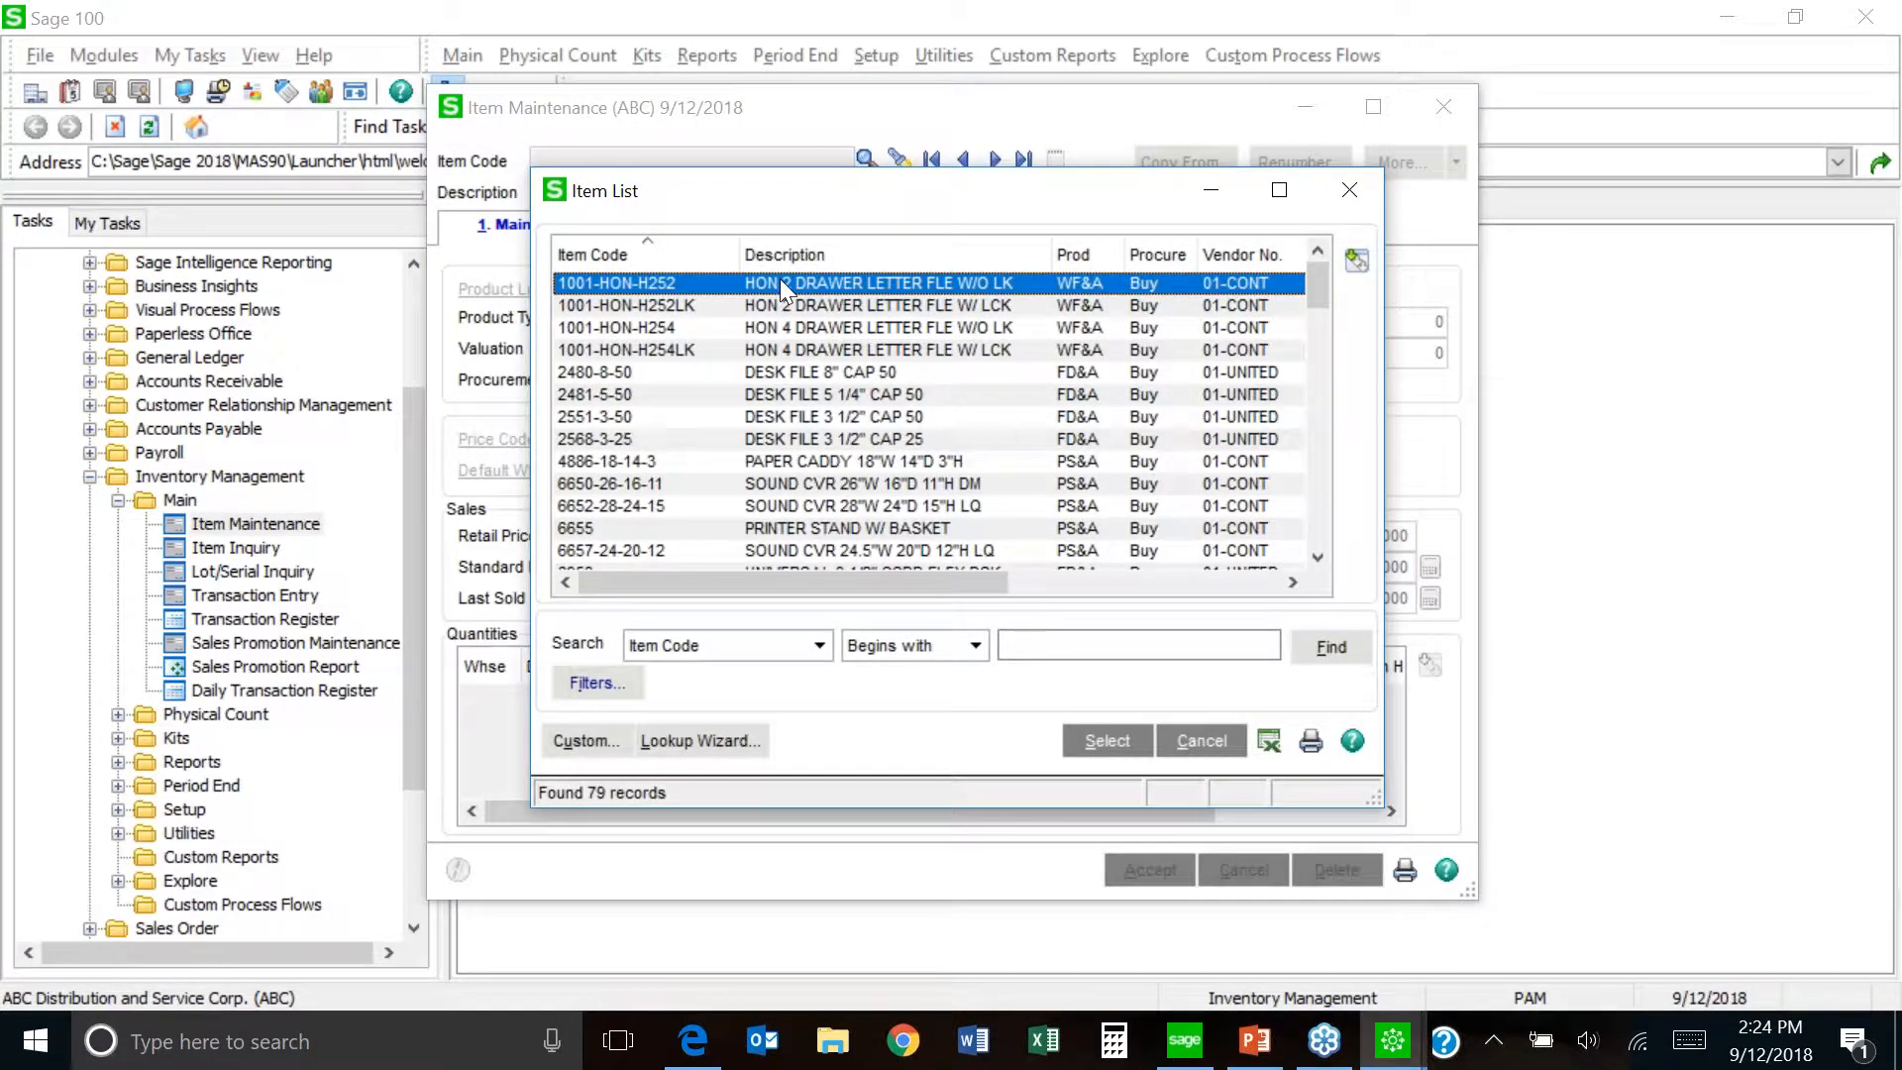
{"action": "double_click", "coordinate": [781, 280]}
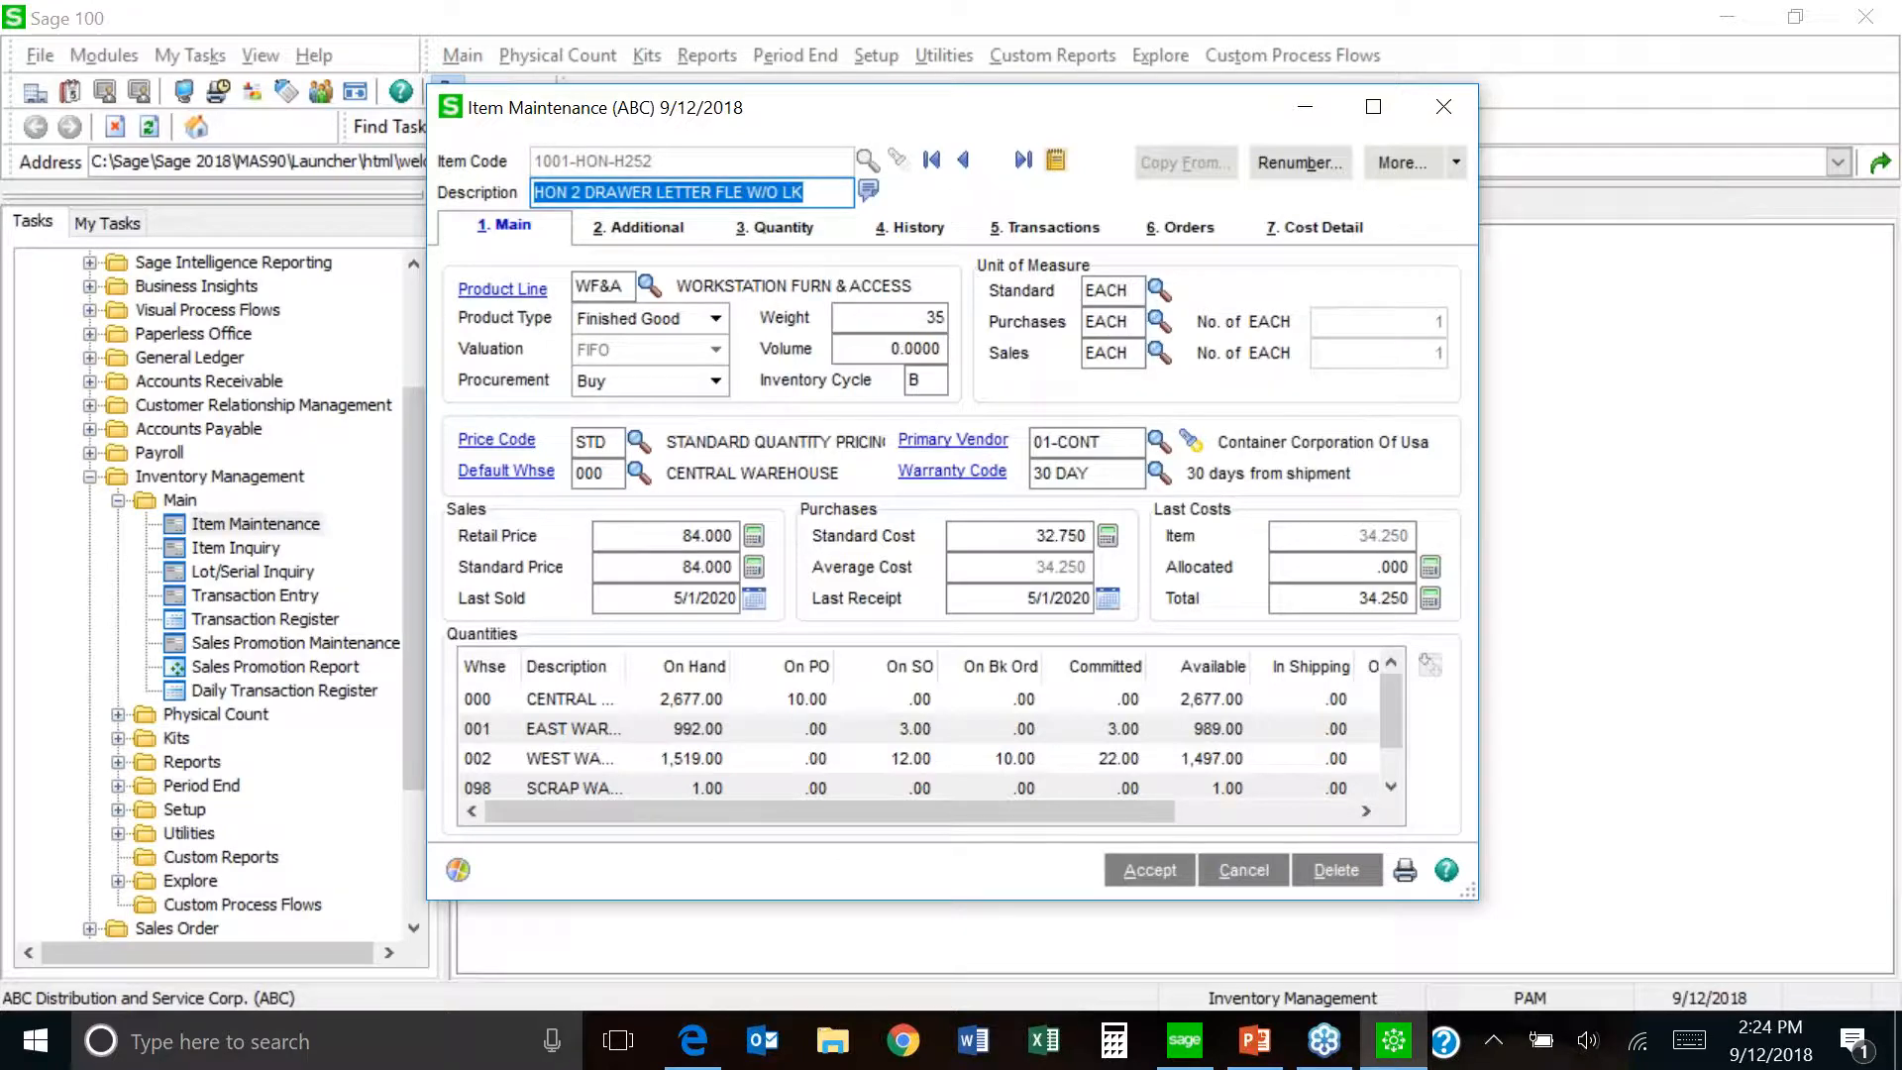
{"action": "left_click", "coordinate": [994, 161]}
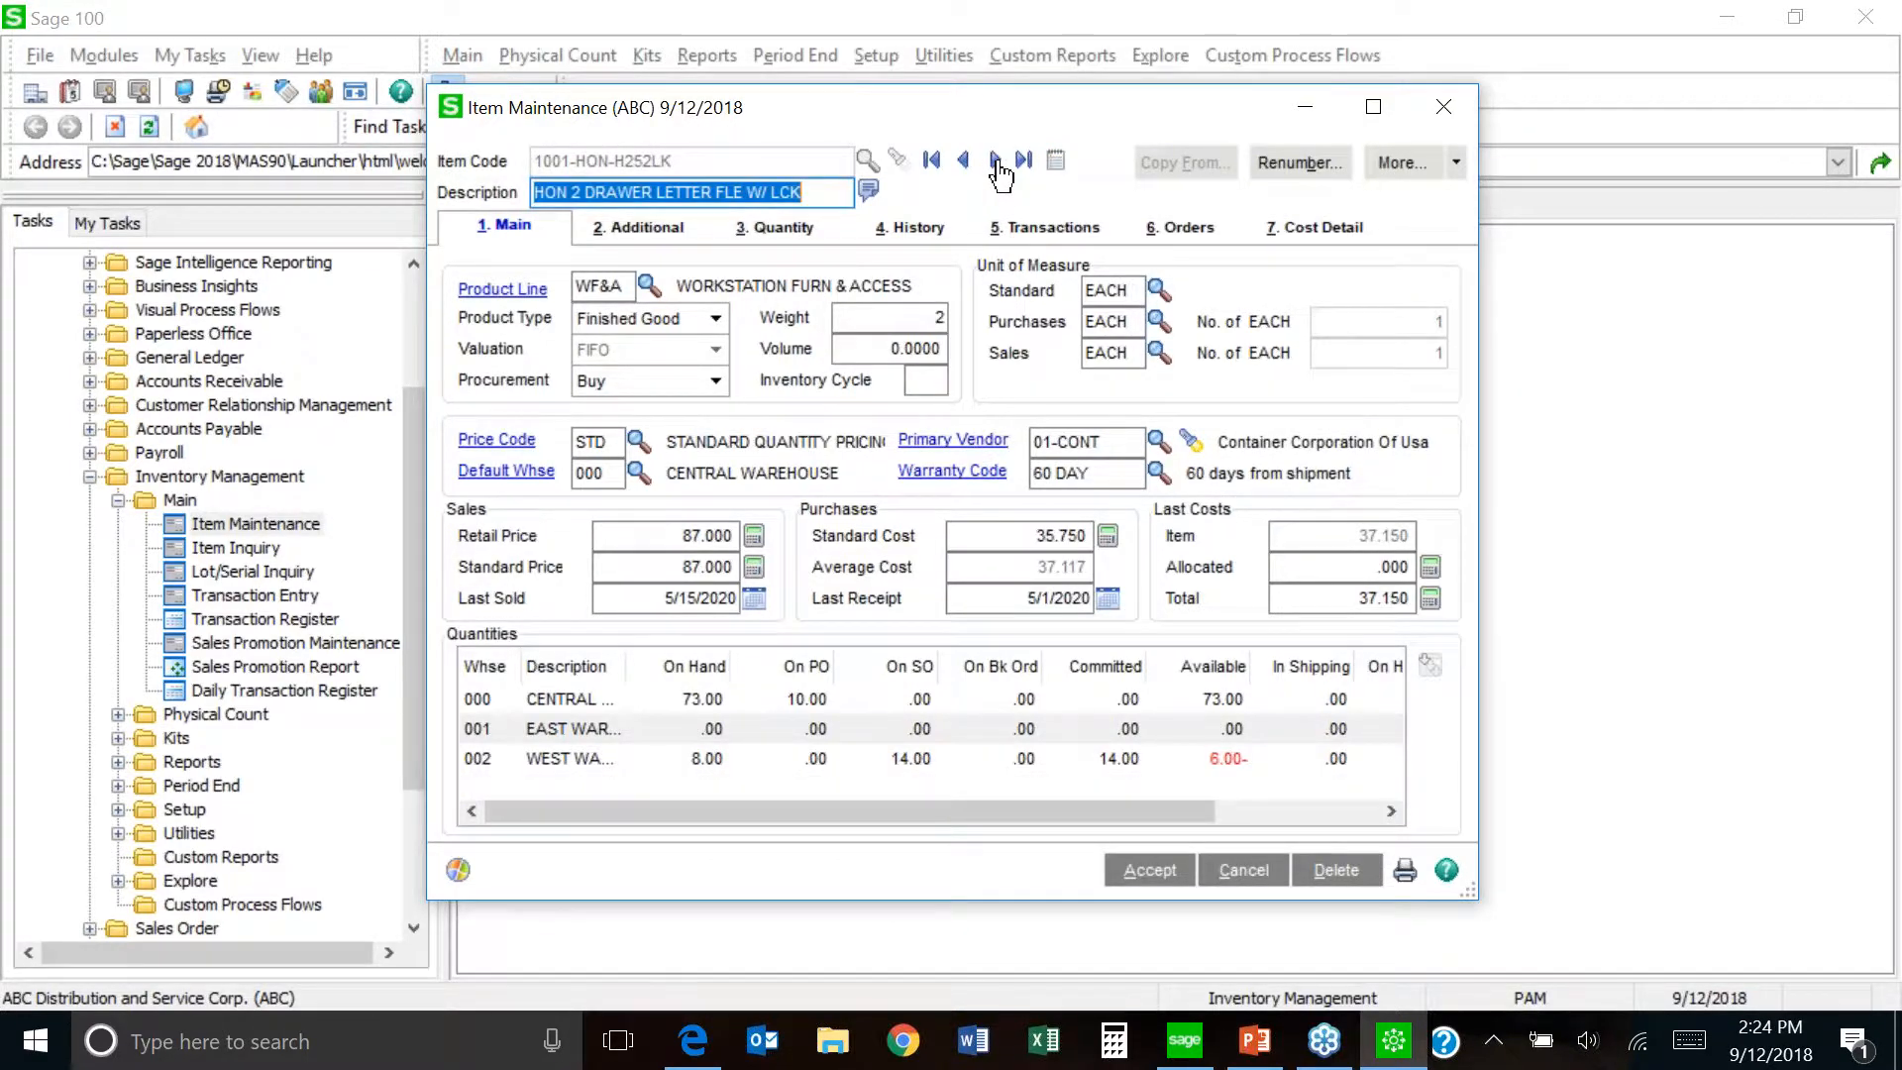
{"action": "left_click", "coordinate": [996, 161]}
{"action": "left_click", "coordinate": [996, 161]}
{"action": "left_click", "coordinate": [996, 162]}
{"action": "left_click", "coordinate": [996, 162]}
{"action": "left_click", "coordinate": [995, 161]}
{"action": "left_click", "coordinate": [996, 161]}
{"action": "left_click", "coordinate": [995, 161]}
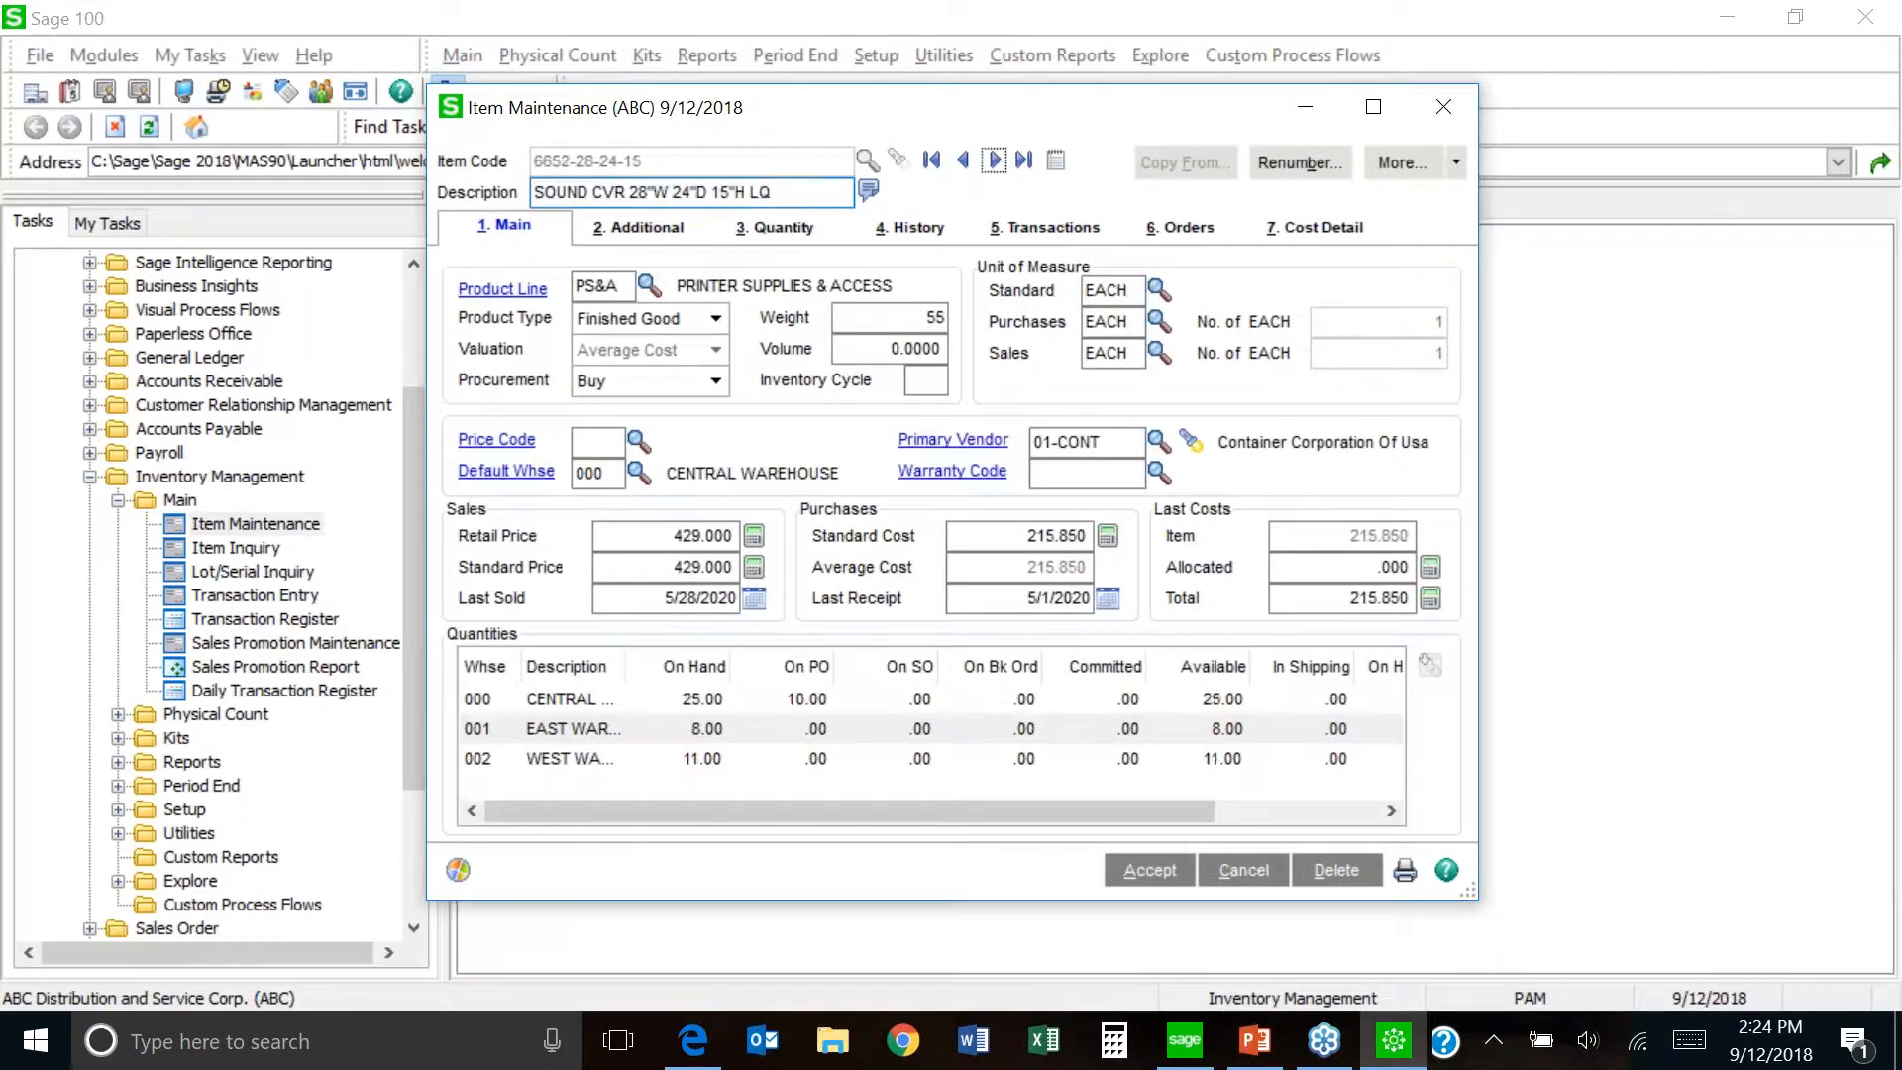
- Browse forward to item AM/FM STEREO, check its additional item options, and return to the first item record, 1001-HON-H252
{"action": "left_click", "coordinate": [995, 162]}
{"action": "left_click", "coordinate": [995, 162]}
{"action": "left_click", "coordinate": [996, 162]}
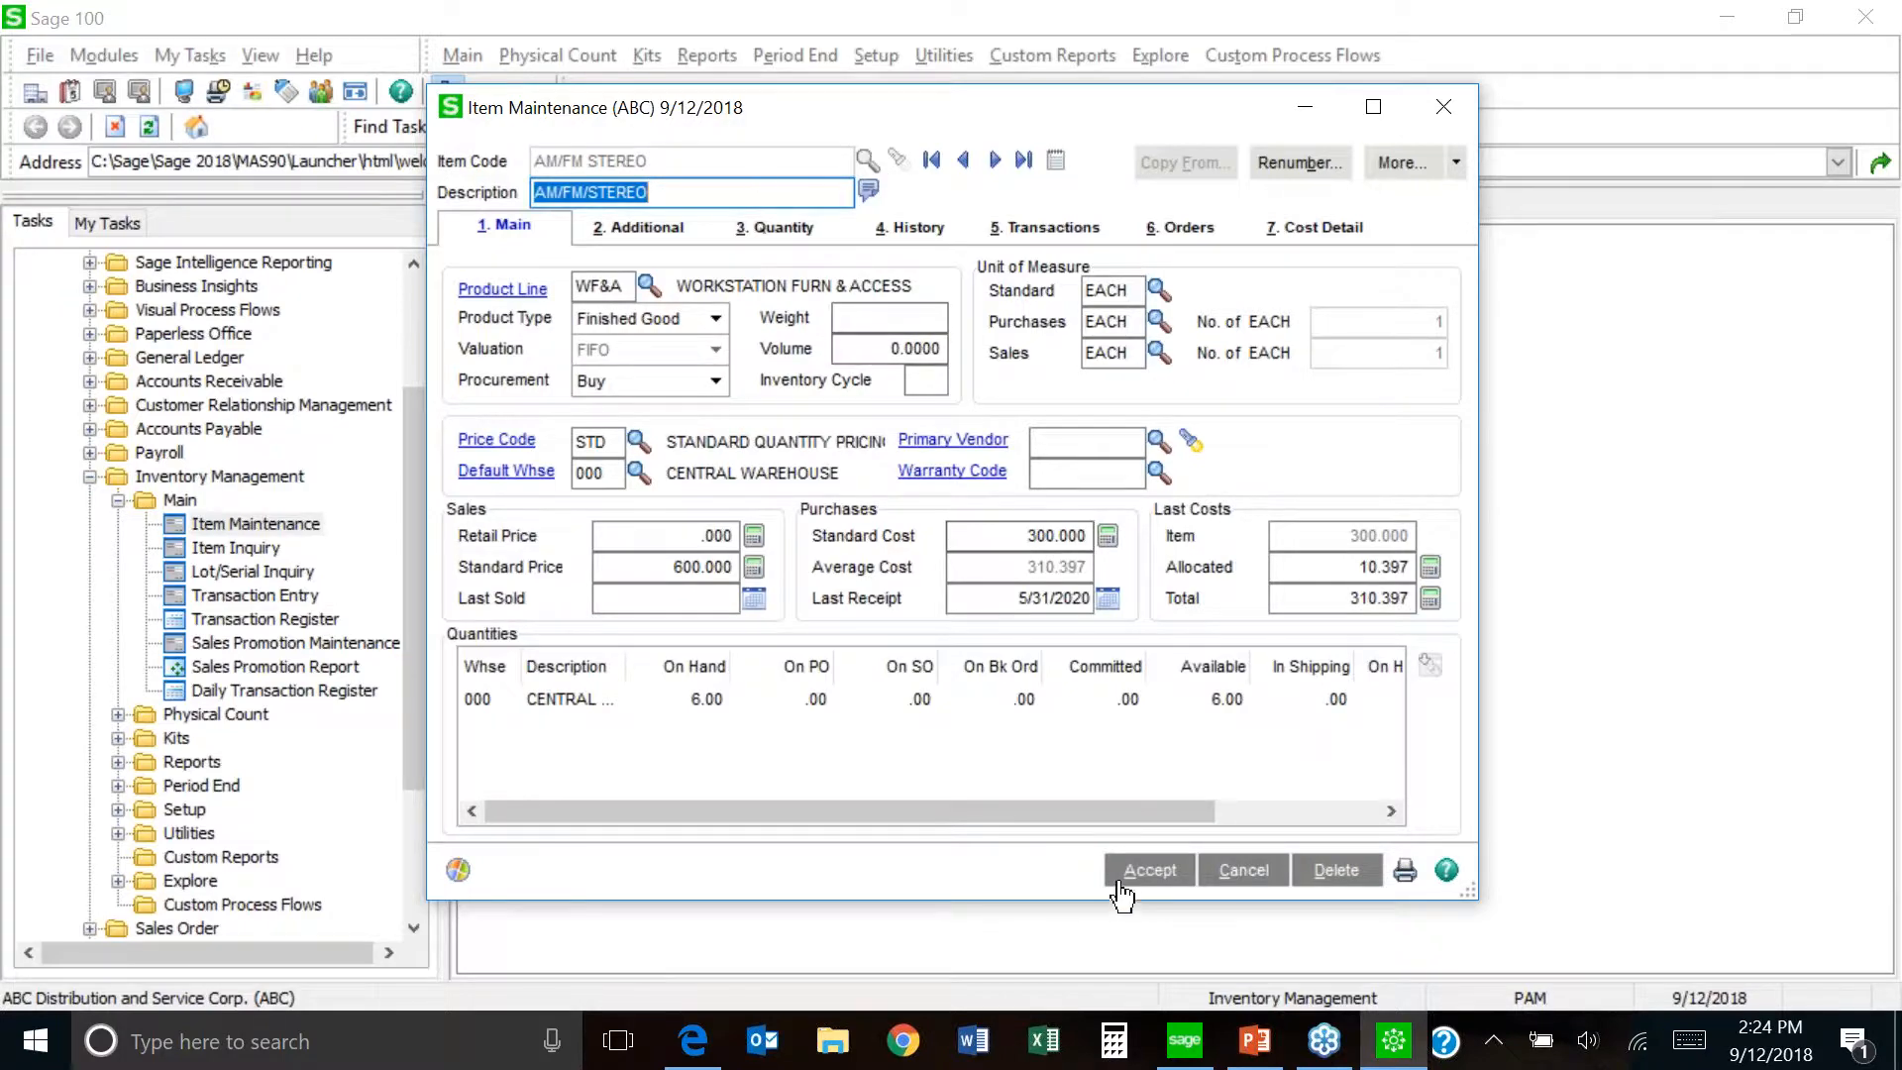
{"action": "left_click", "coordinate": [1456, 164]}
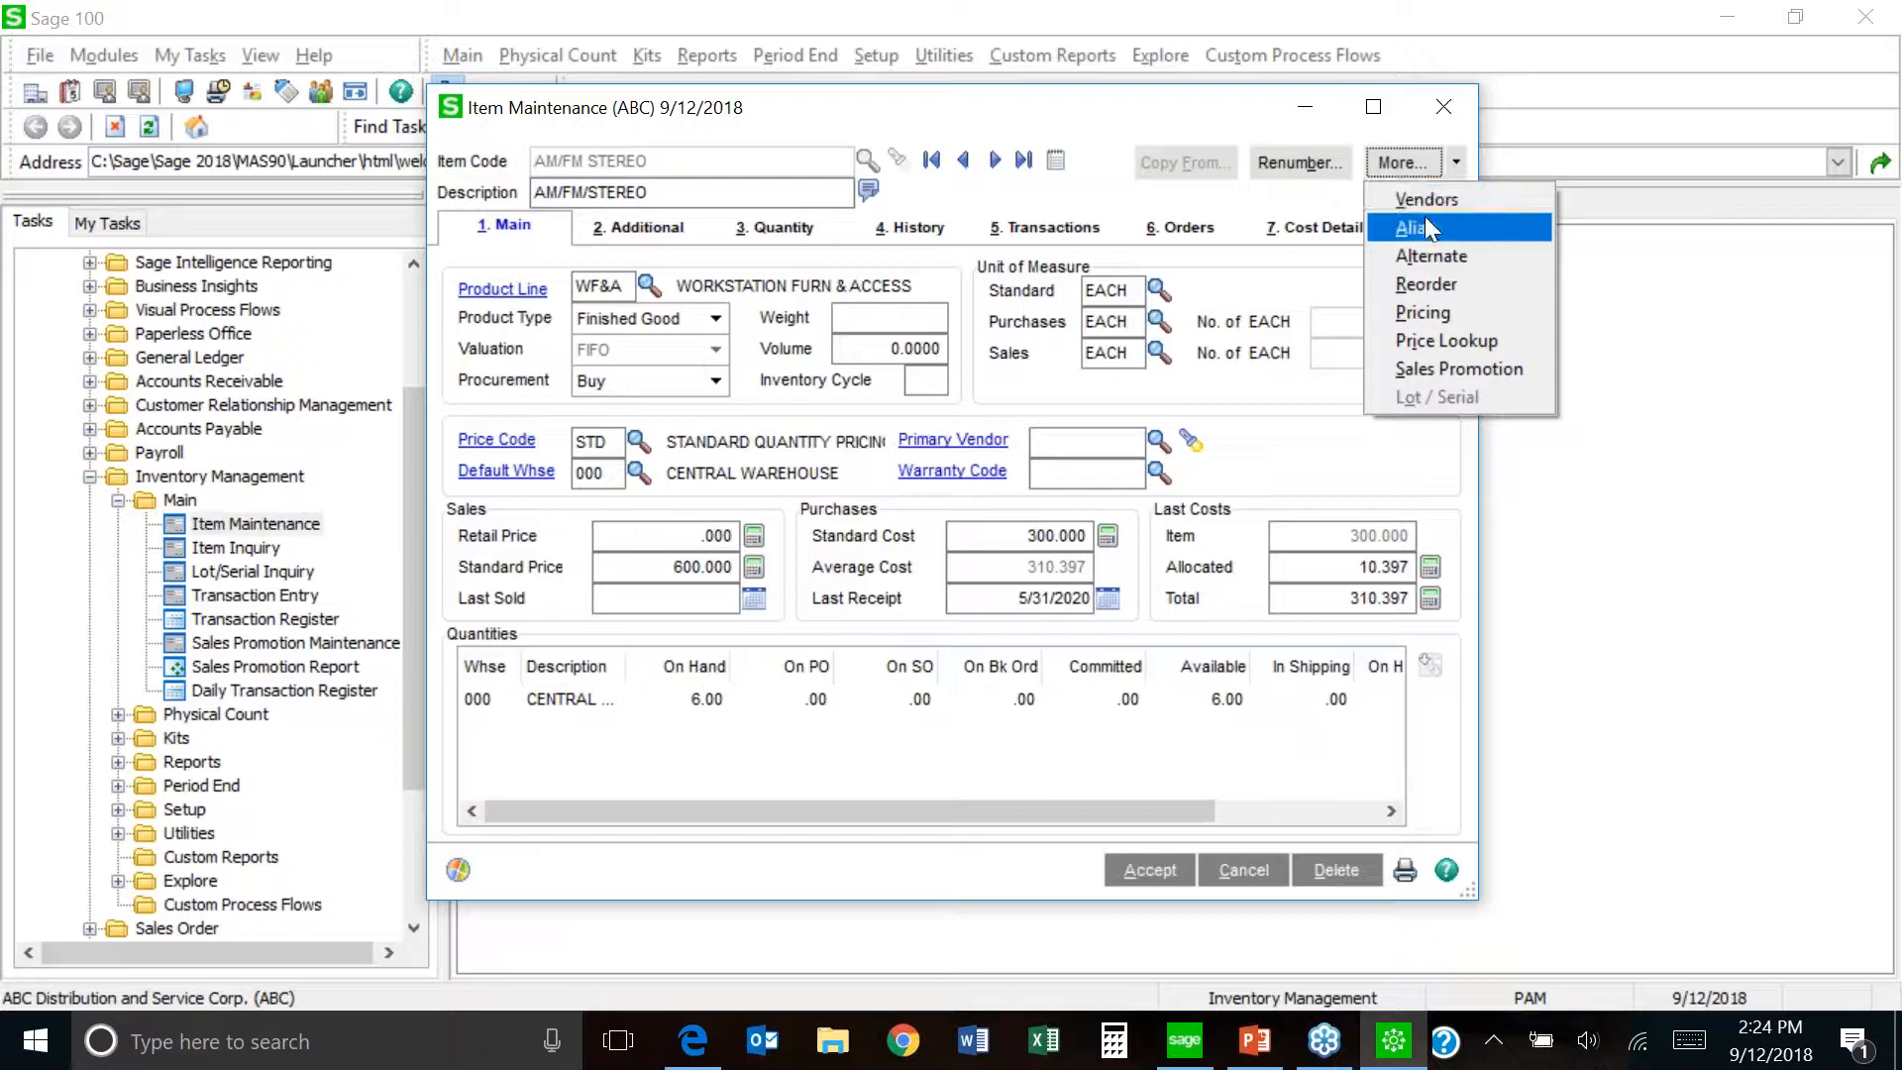
{"action": "left_click", "coordinate": [1098, 131]}
{"action": "left_click", "coordinate": [931, 161]}
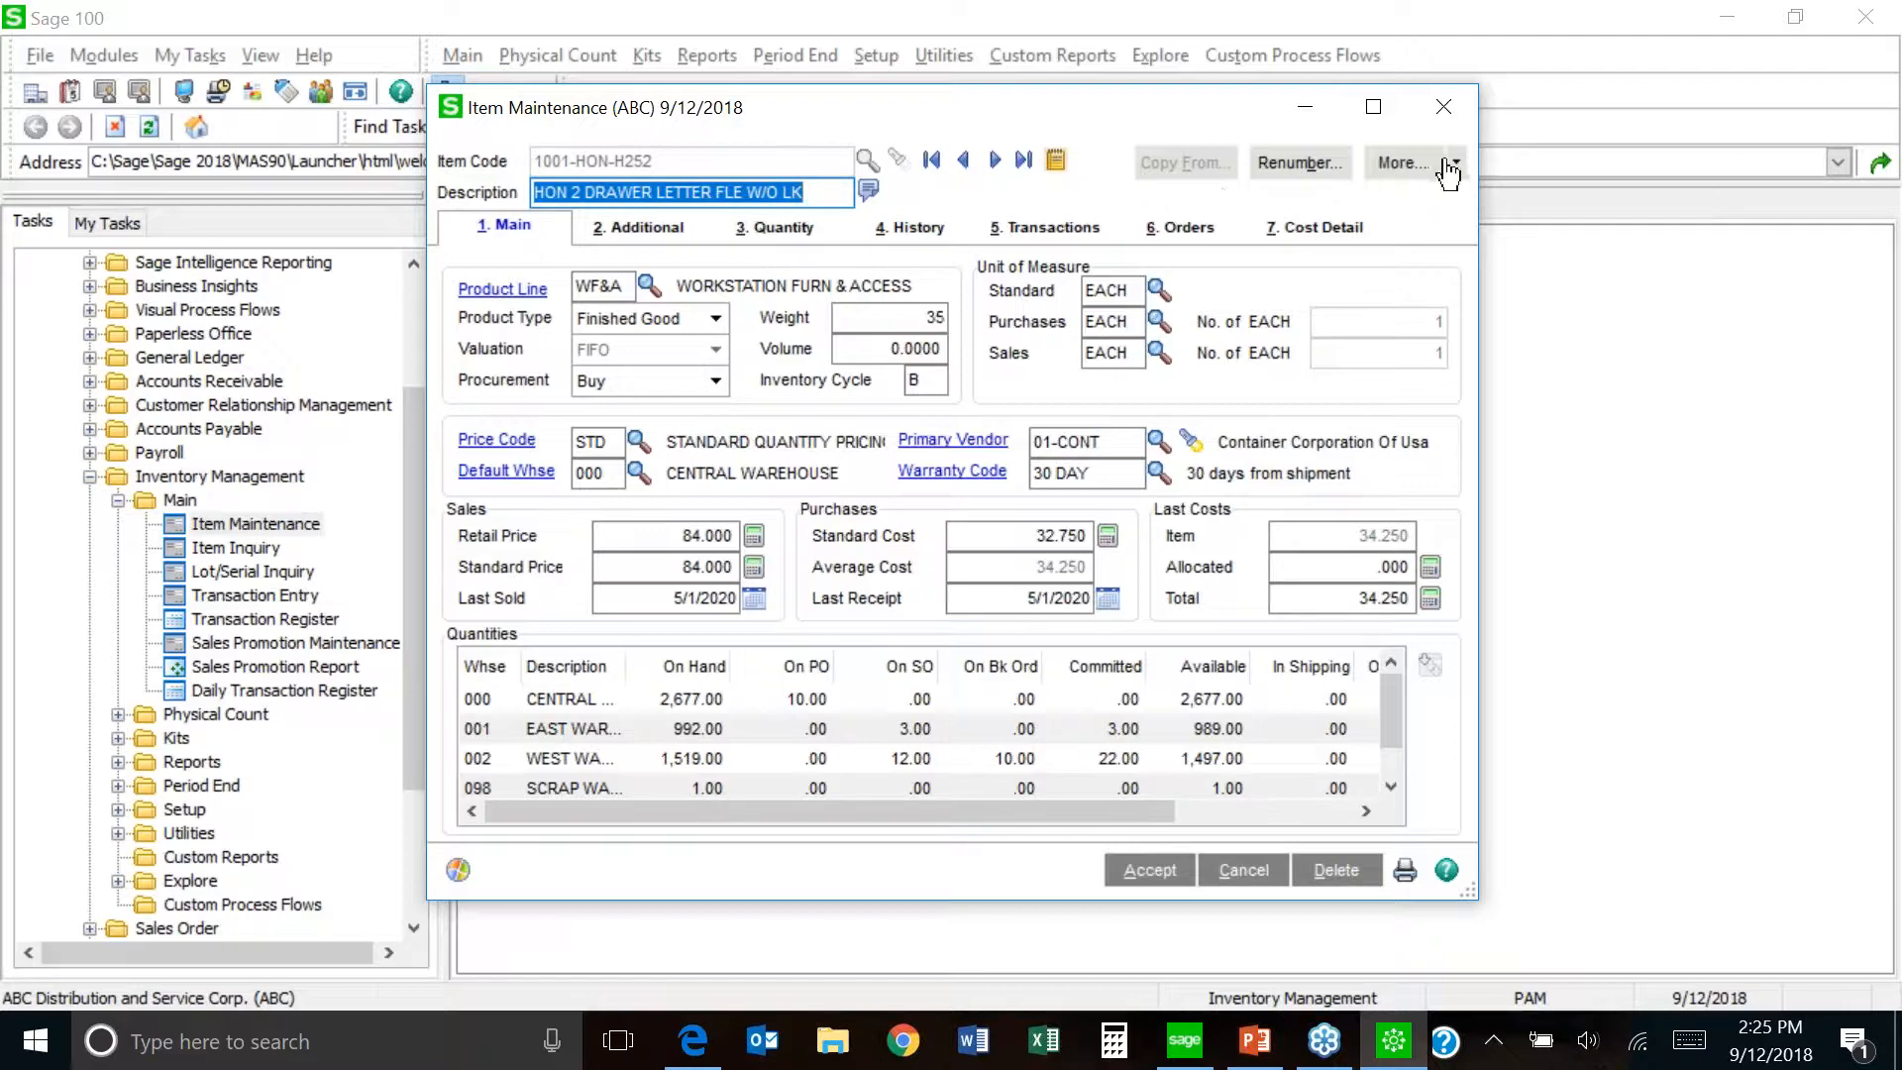
- Add alias item number 55566 to item 1001-HON-H252 as a Vendor alias for 01-AIRWAY, accept it and close Alias Item Maintenance
{"action": "left_click", "coordinate": [1398, 163]}
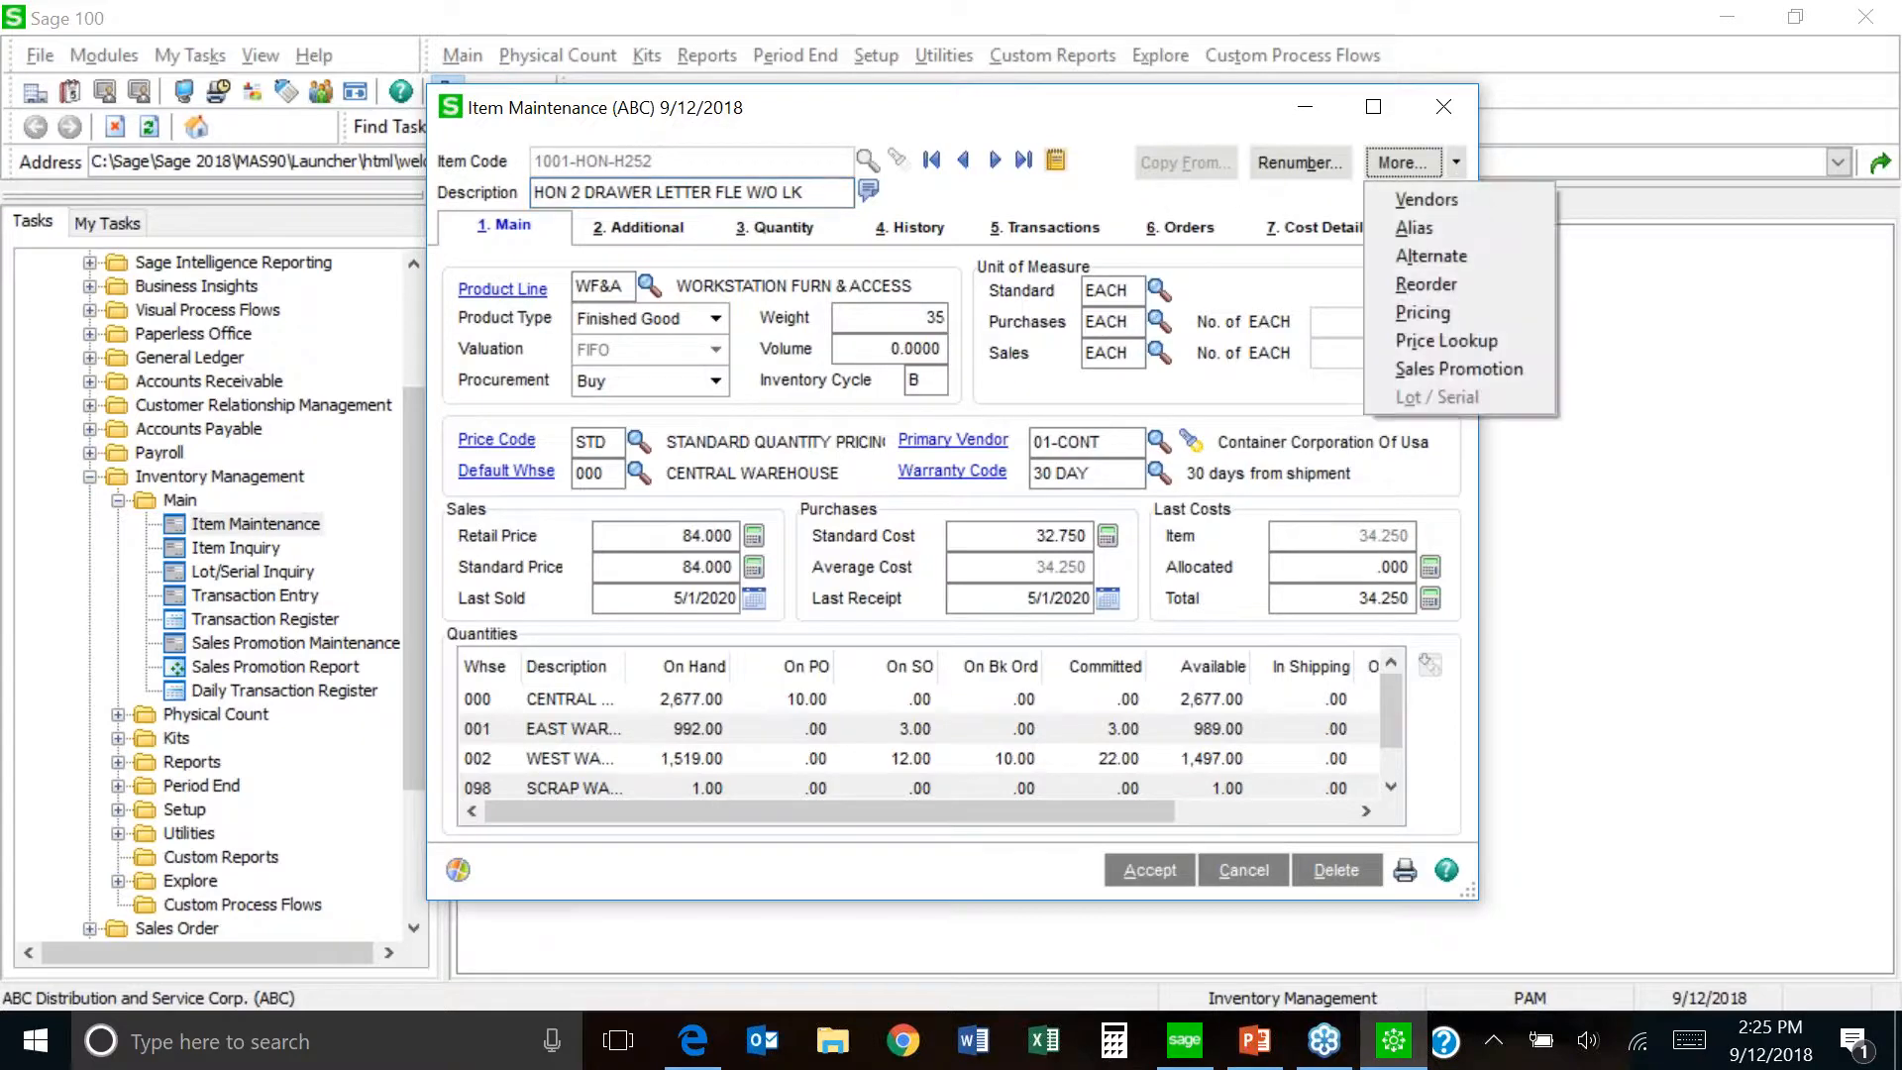
{"action": "left_click", "coordinate": [1411, 225]}
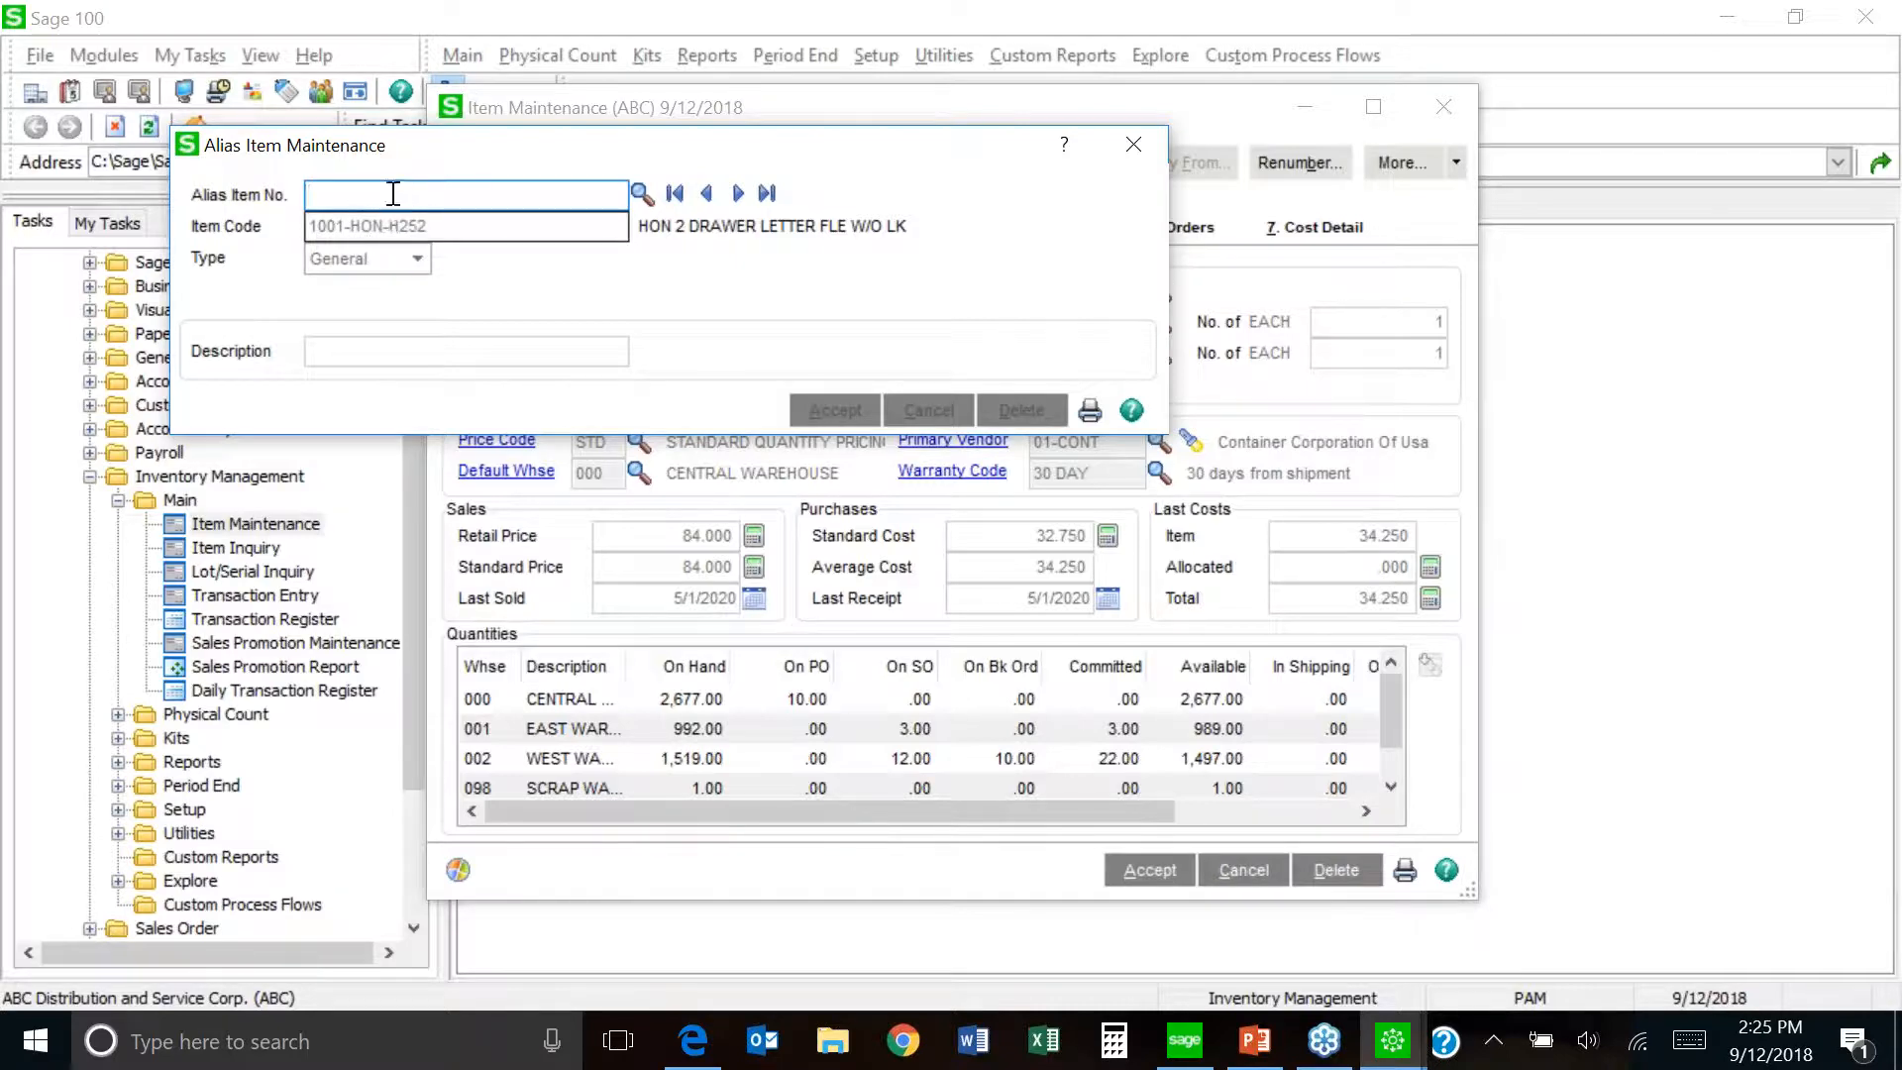
{"action": "type", "text": "55566"}
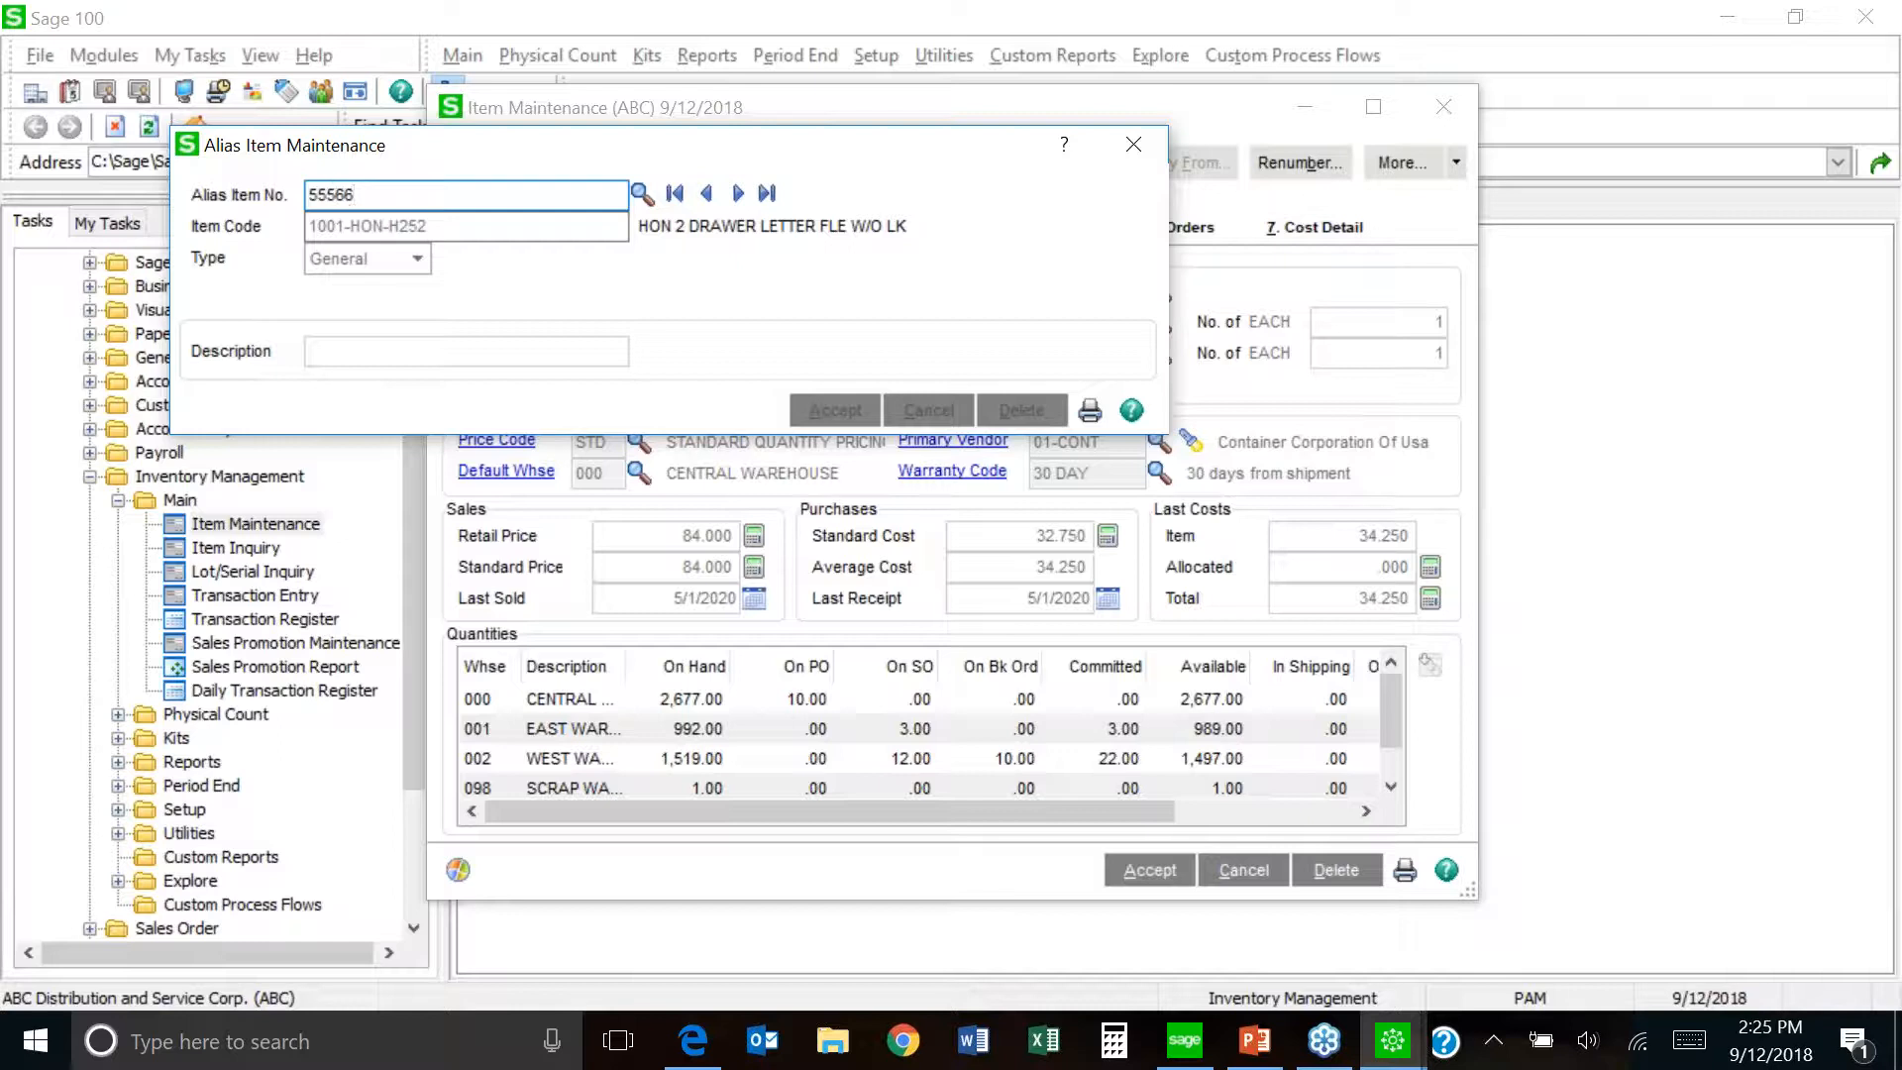
{"action": "key", "text": "Tab"}
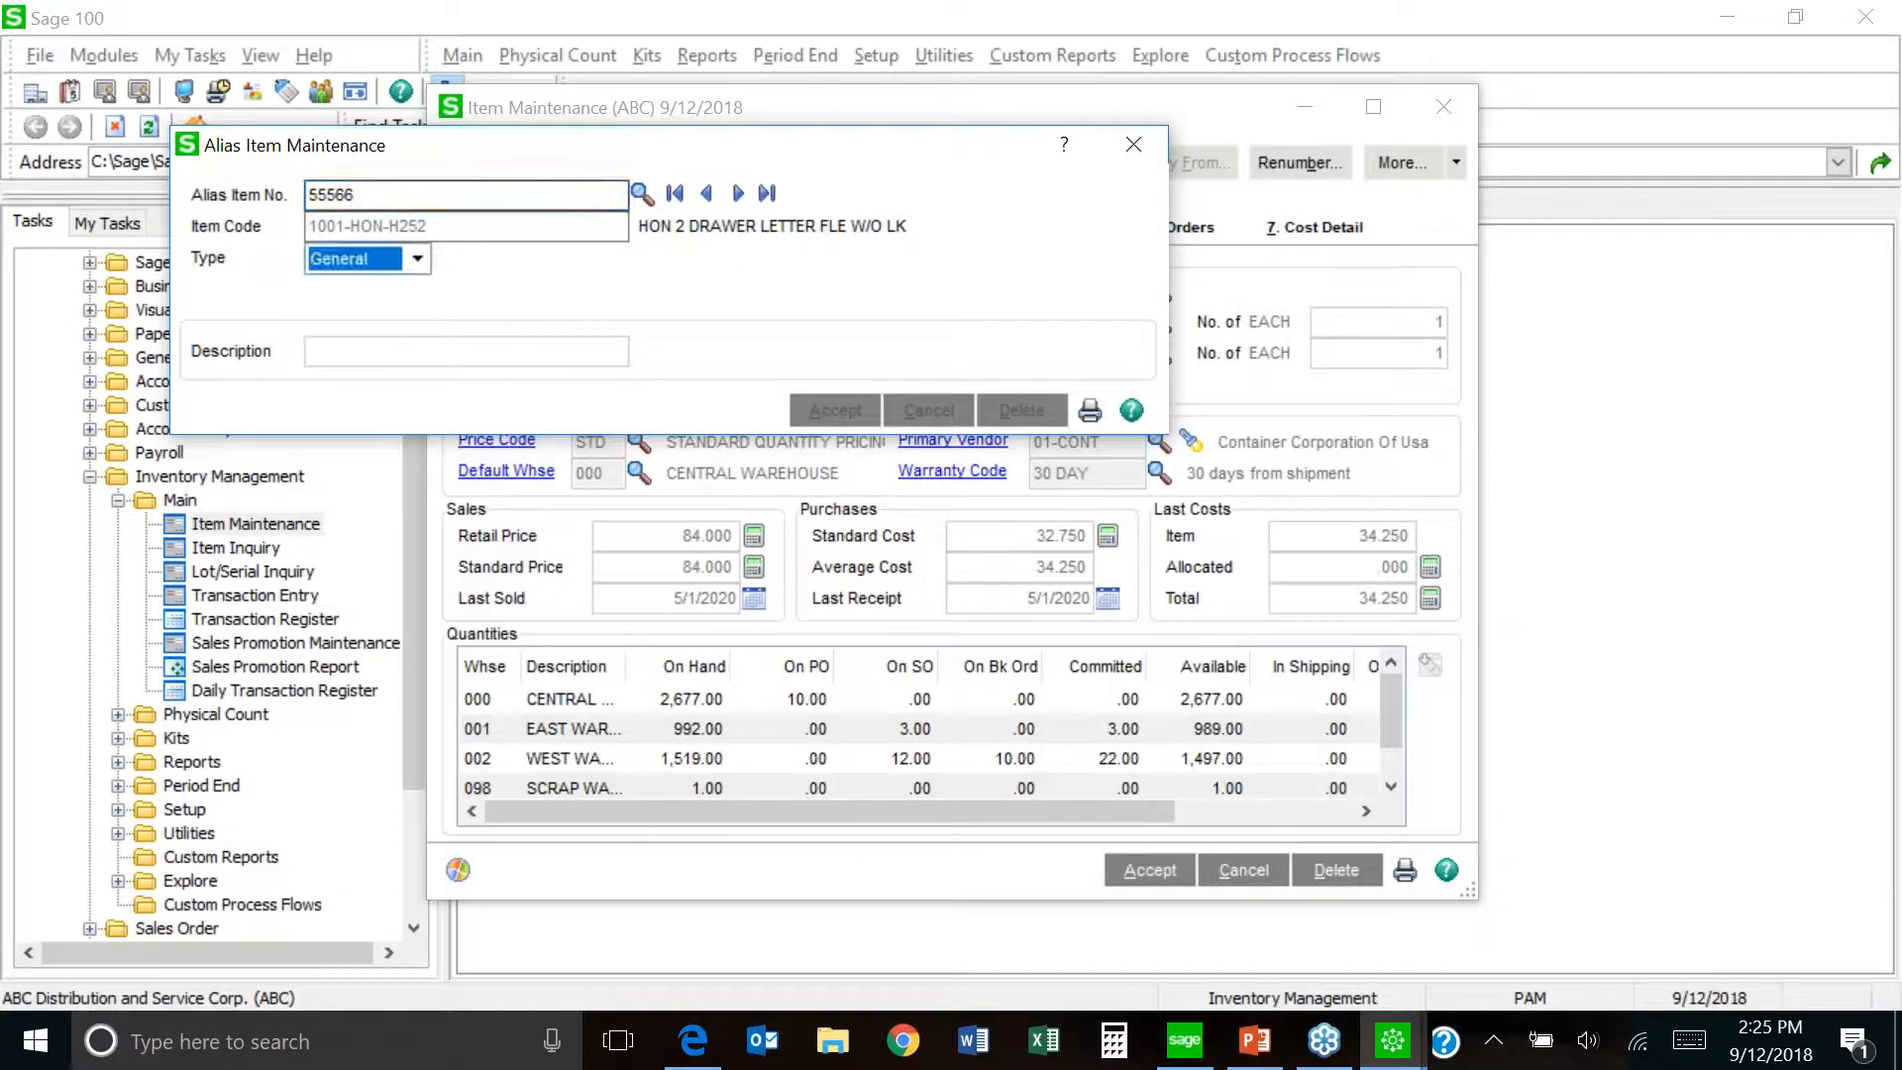
{"action": "left_click_drag", "start_coordinate": [565, 143], "coordinate": [961, 284]}
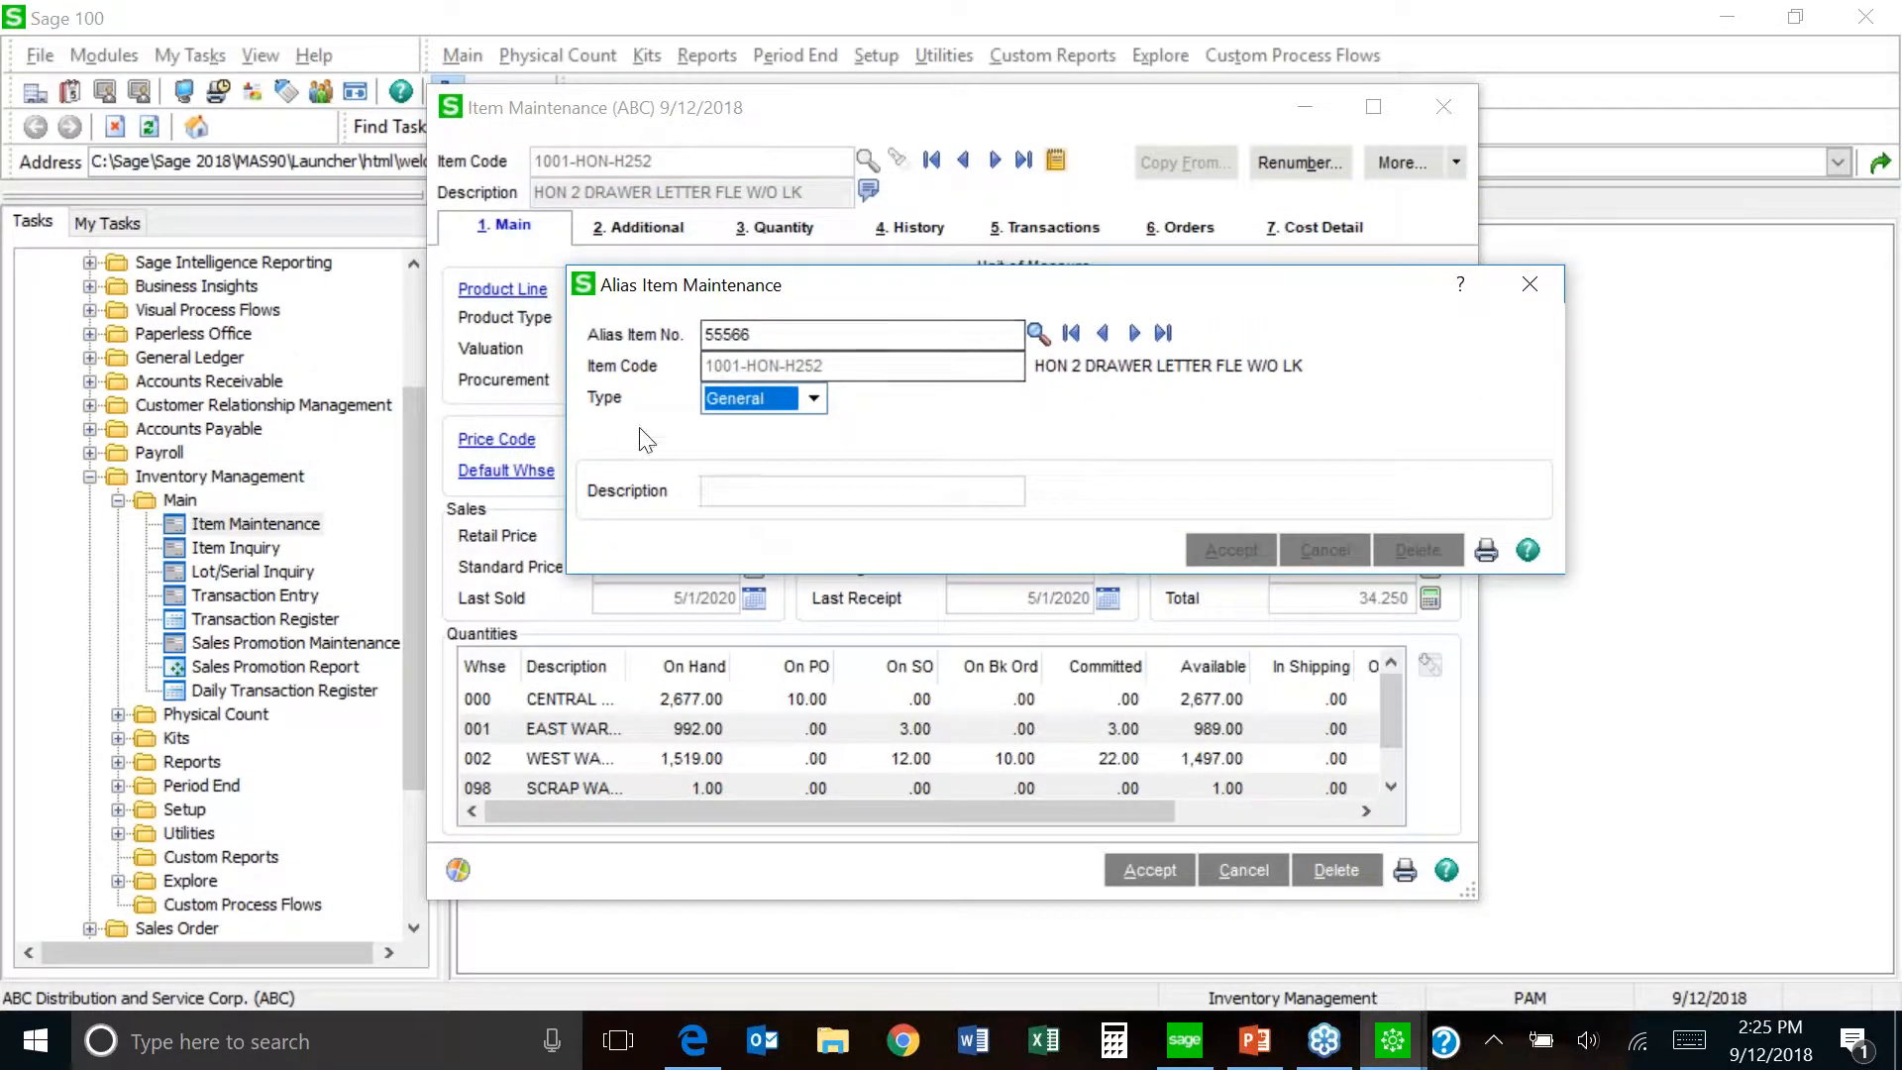
{"action": "left_click", "coordinate": [814, 398]}
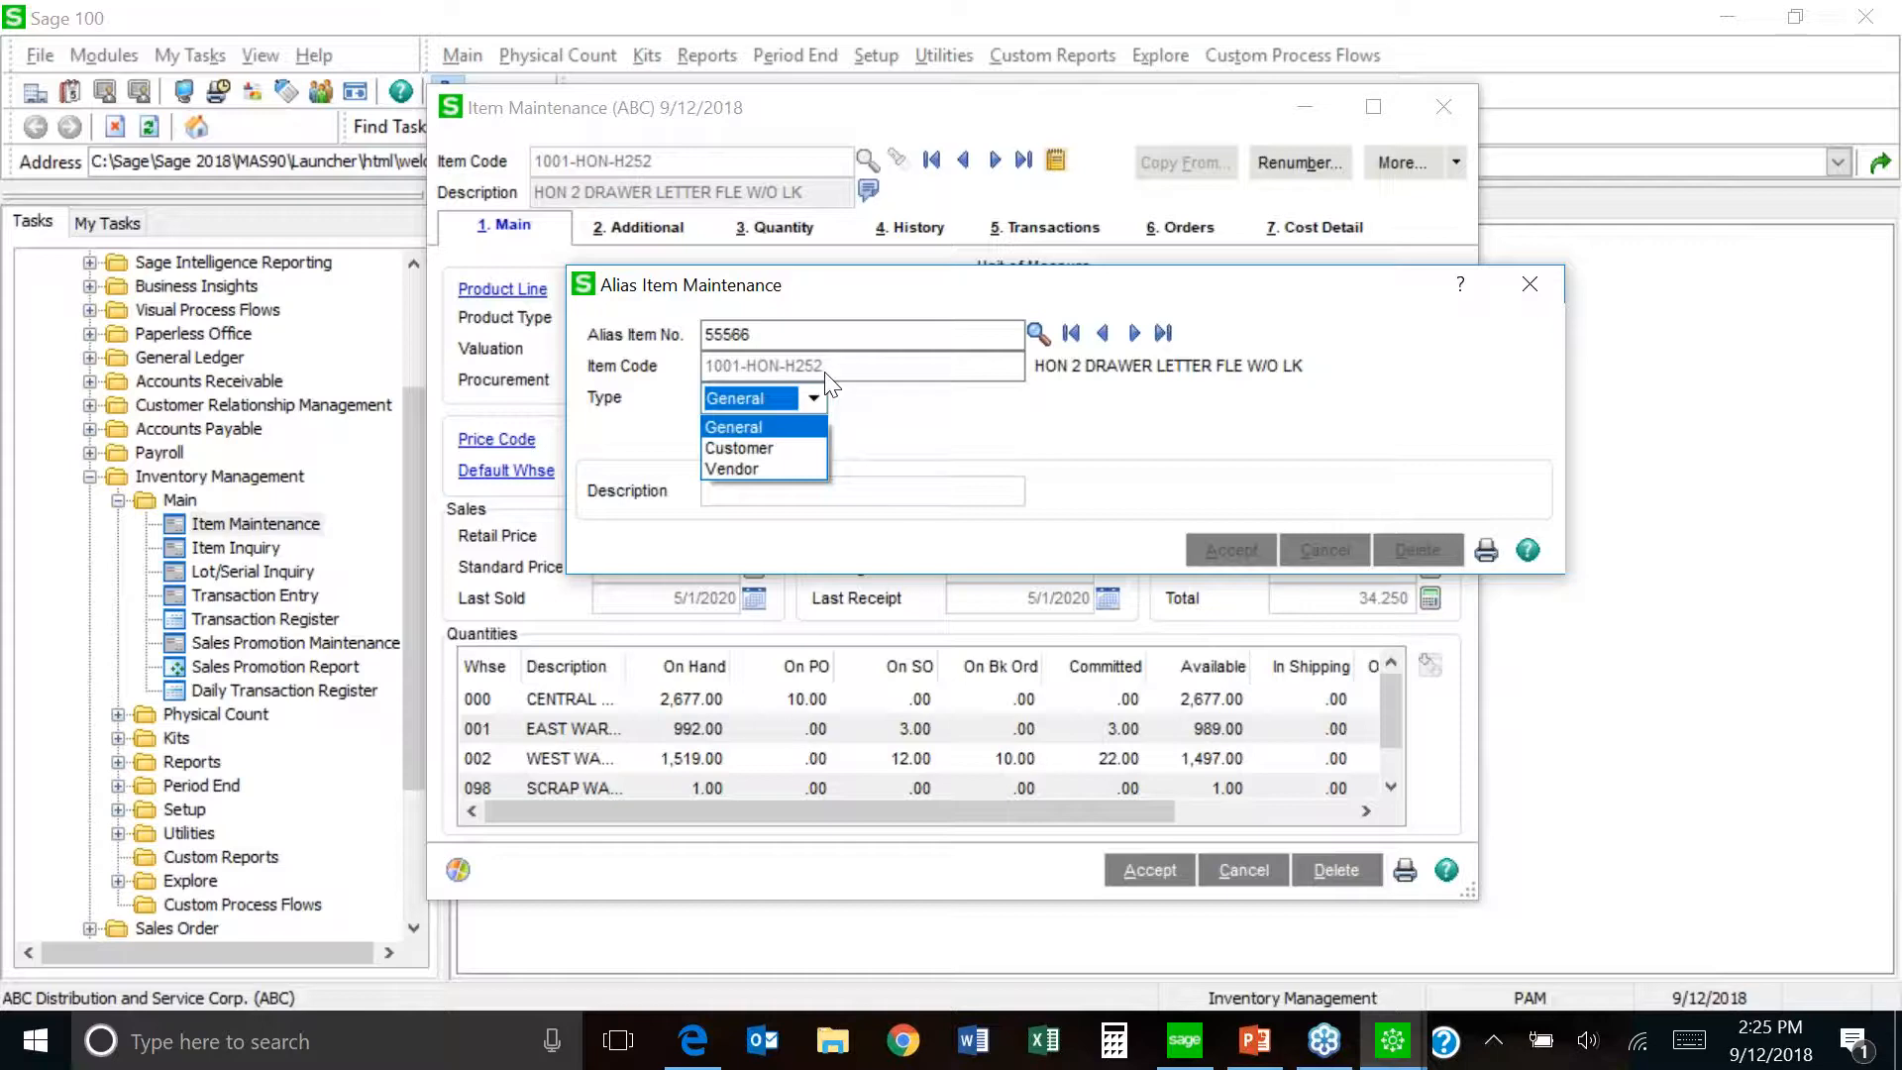
{"action": "left_click", "coordinate": [789, 468]}
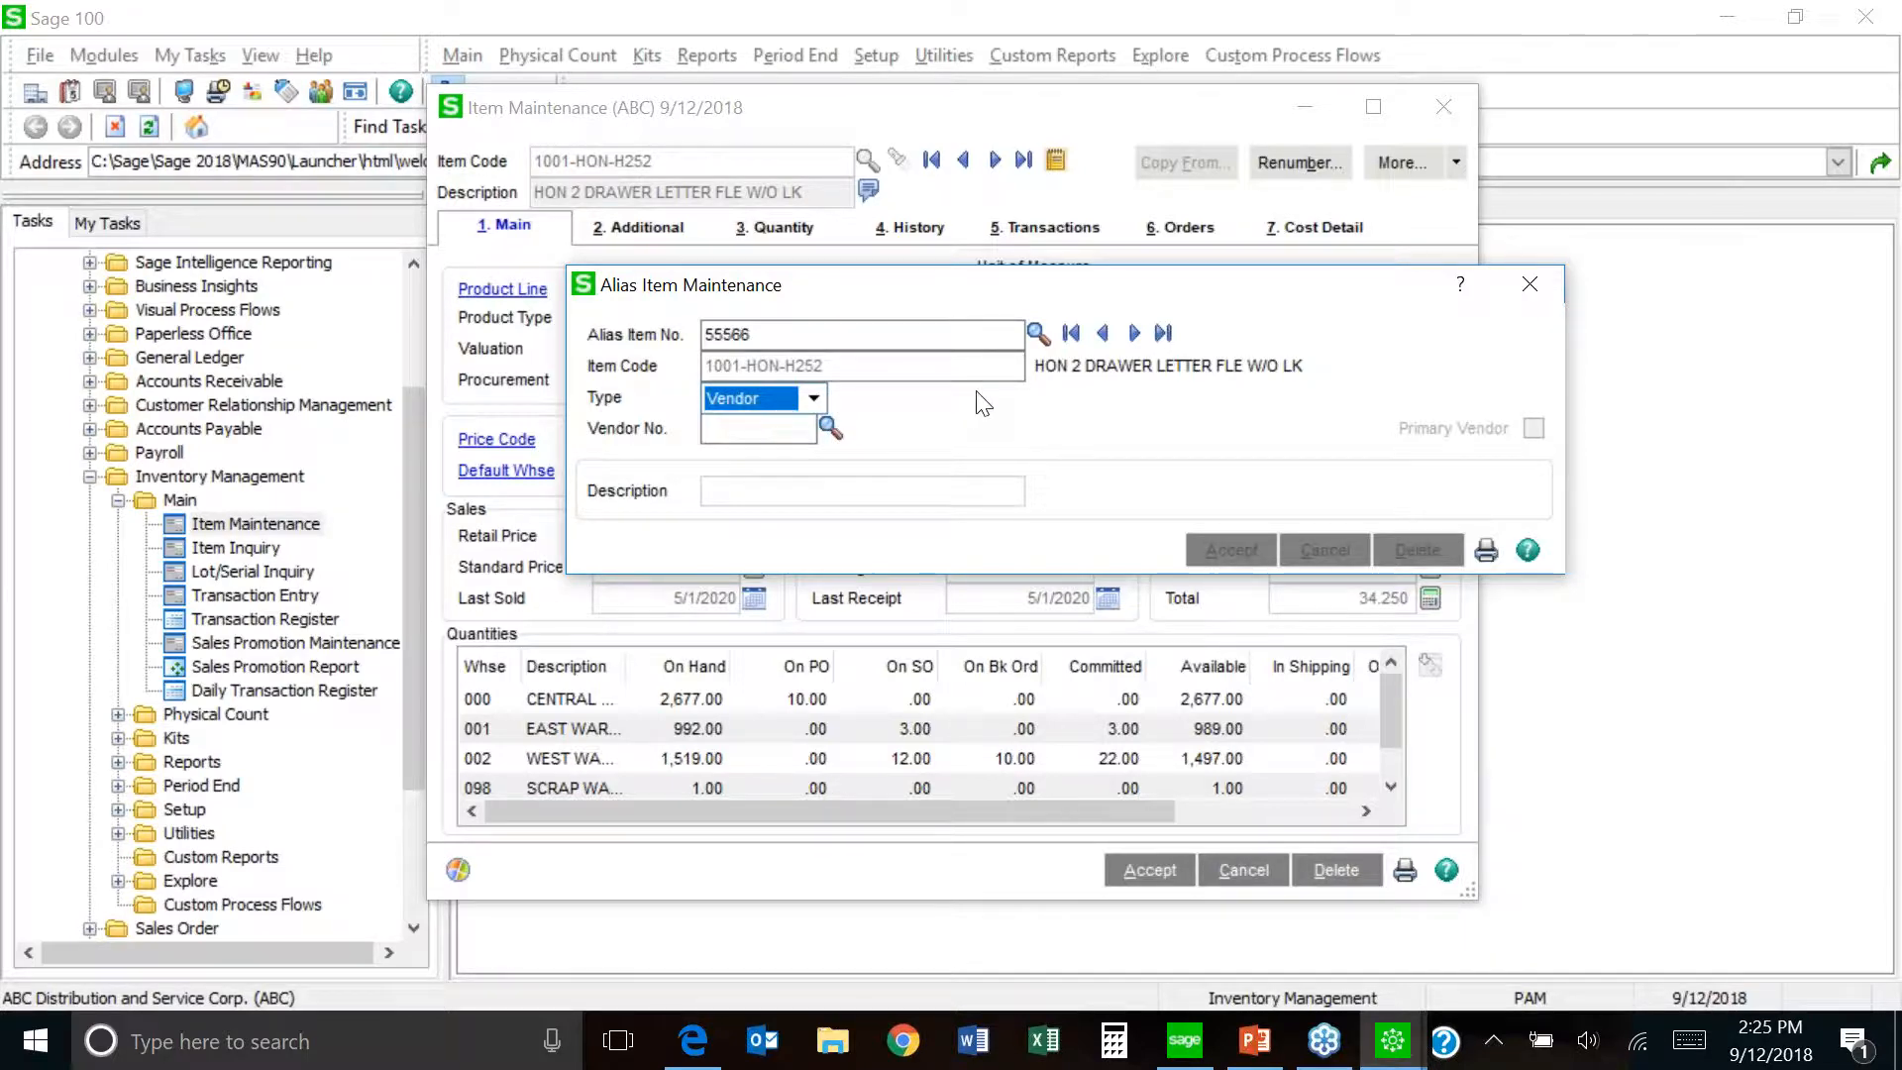
{"action": "left_click", "coordinate": [830, 428]}
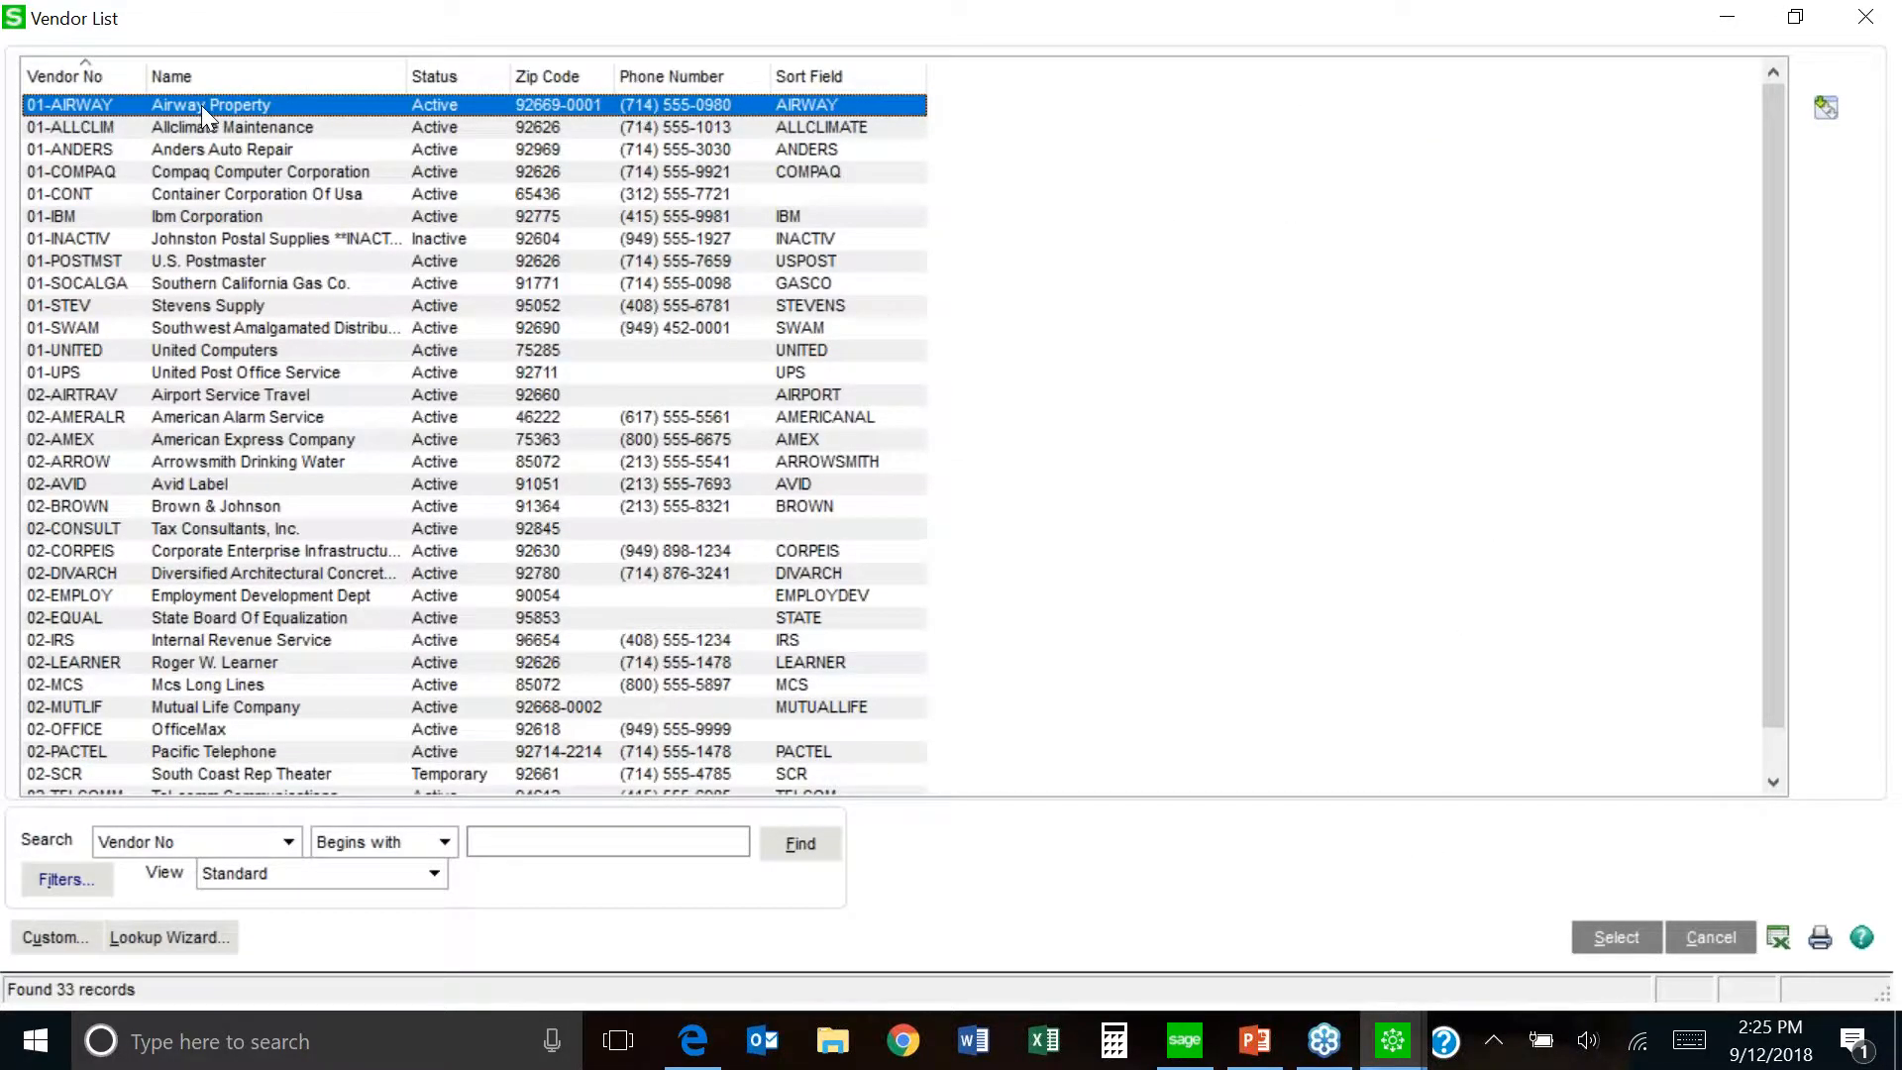
{"action": "double_click", "coordinate": [200, 105]}
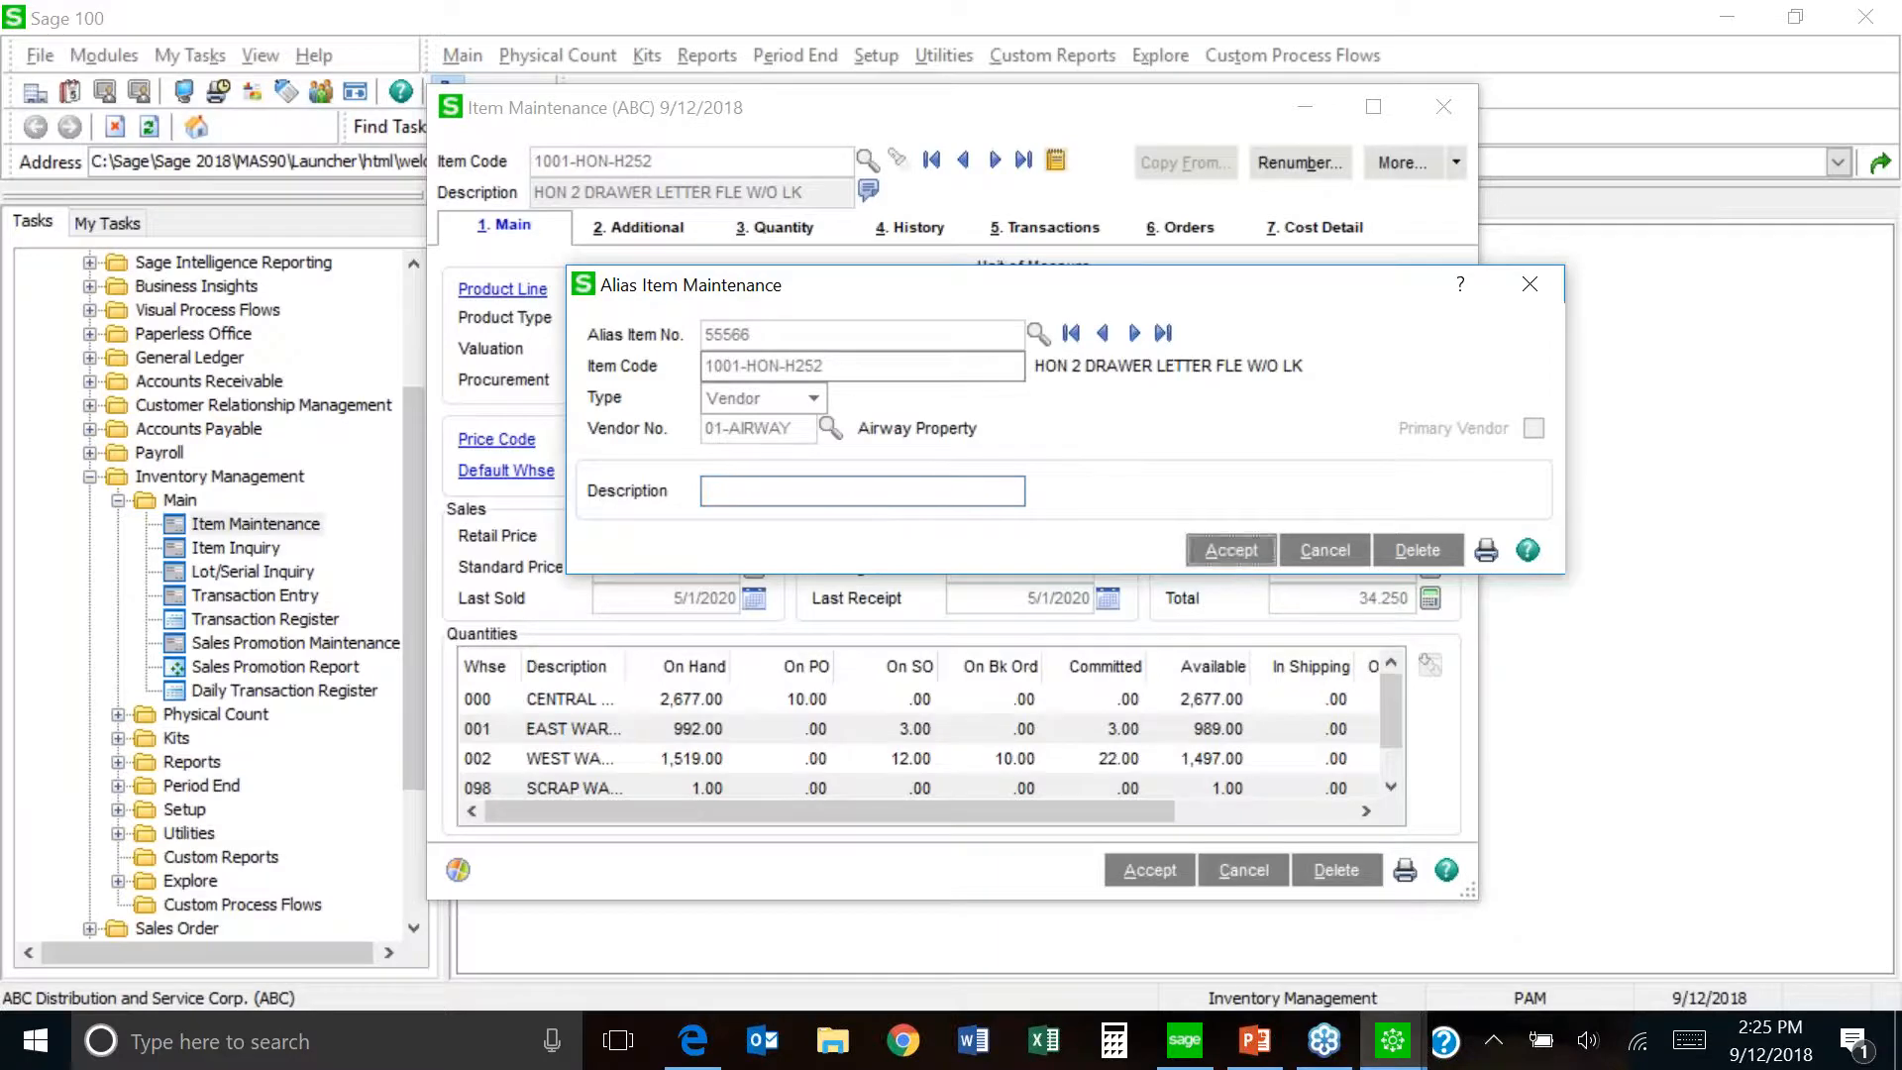
{"action": "key", "text": "Return"}
{"action": "left_click", "coordinate": [1532, 284]}
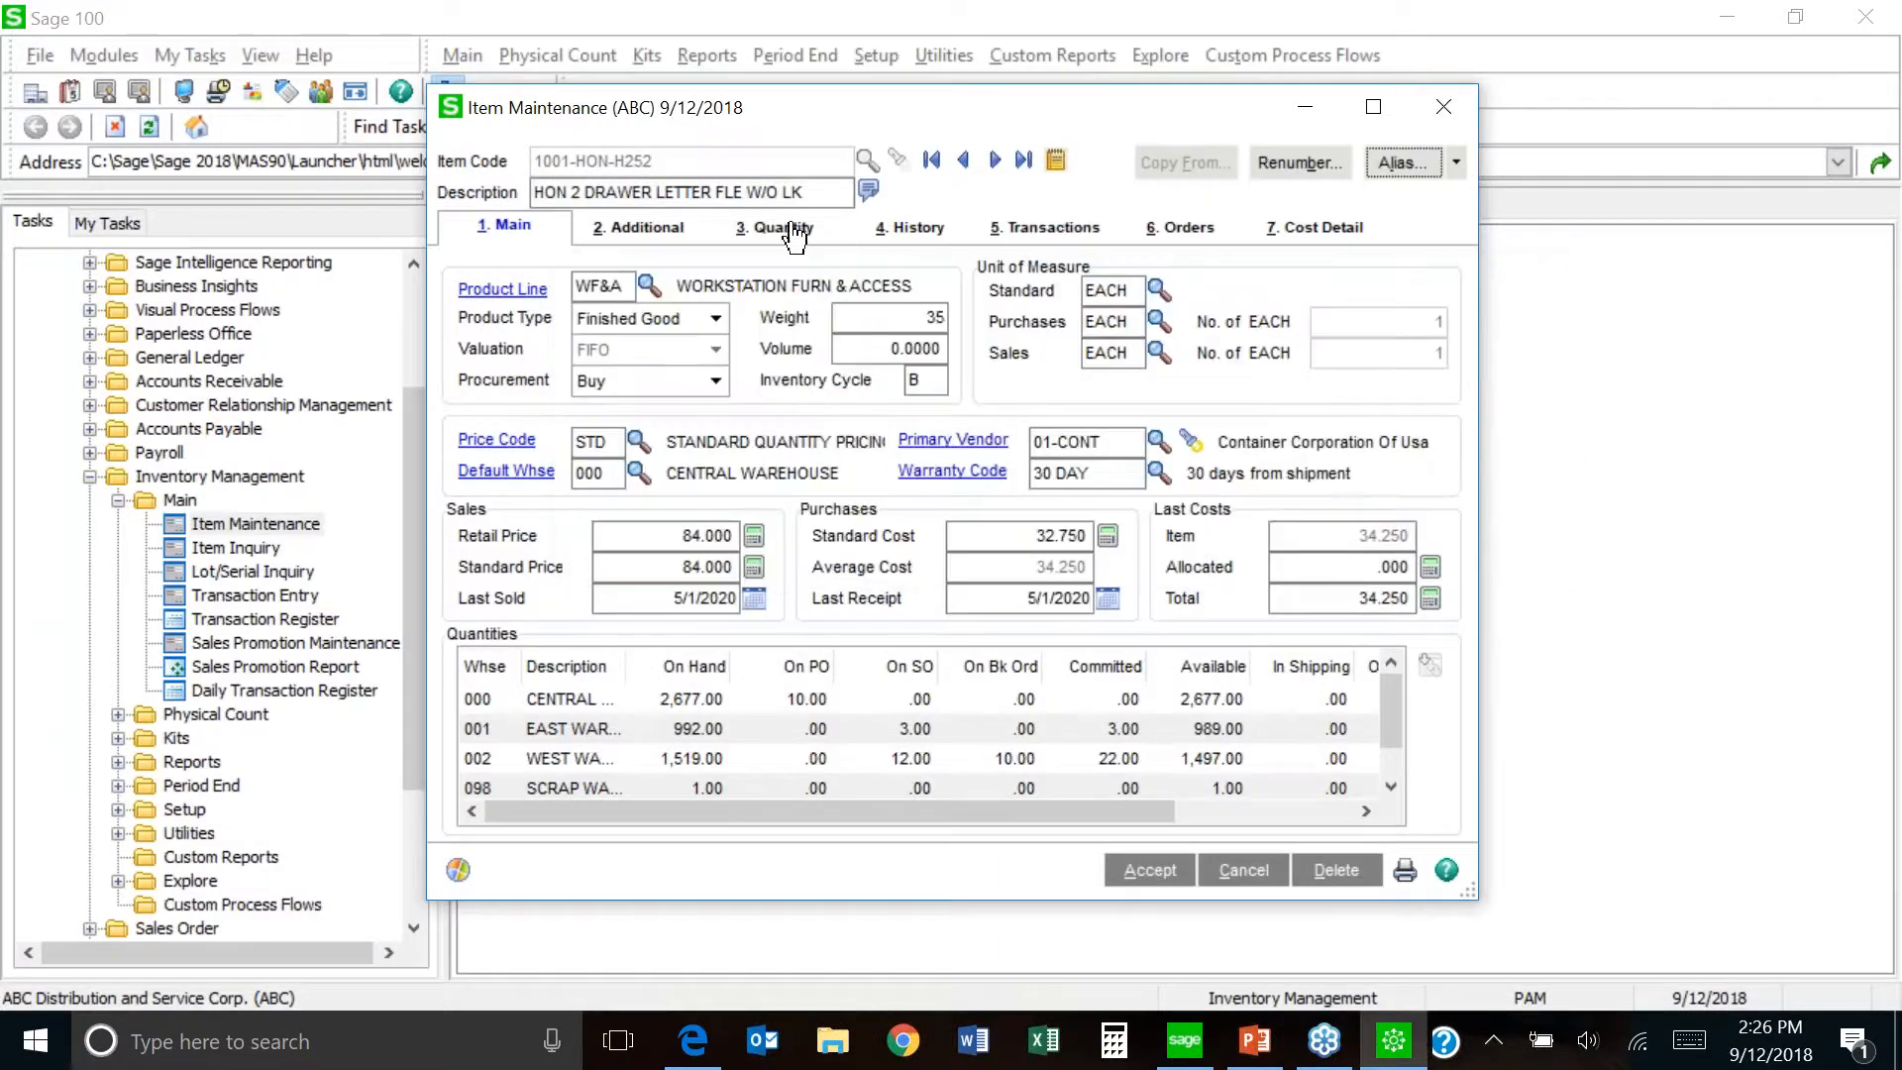
- Add a second Vendor alias, 33698, to item 1001-HON-H252 for vendor 02-ARROW, accept it and close Alias Item Maintenance
{"action": "left_click", "coordinate": [1456, 165]}
{"action": "left_click", "coordinate": [1431, 230]}
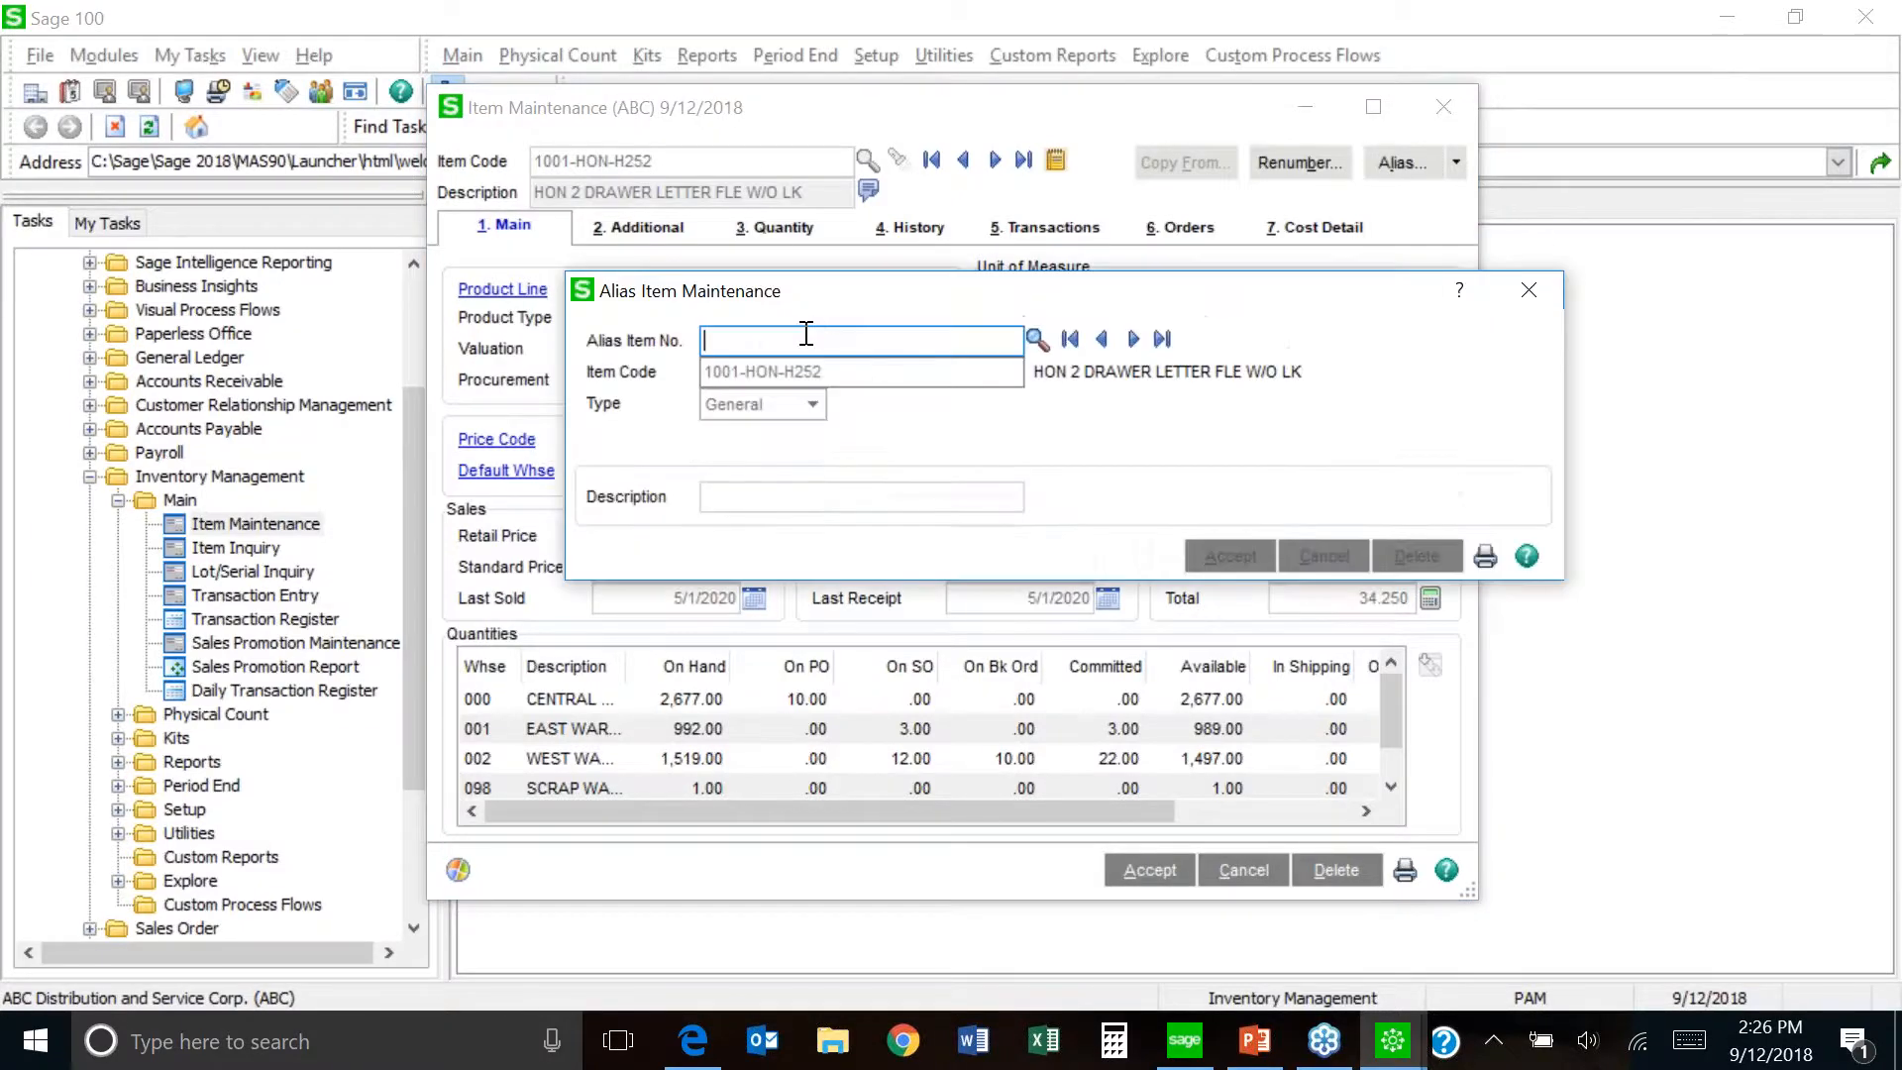
{"action": "type", "text": "33698"}
{"action": "key", "text": "Tab"}
{"action": "left_click", "coordinate": [812, 404]}
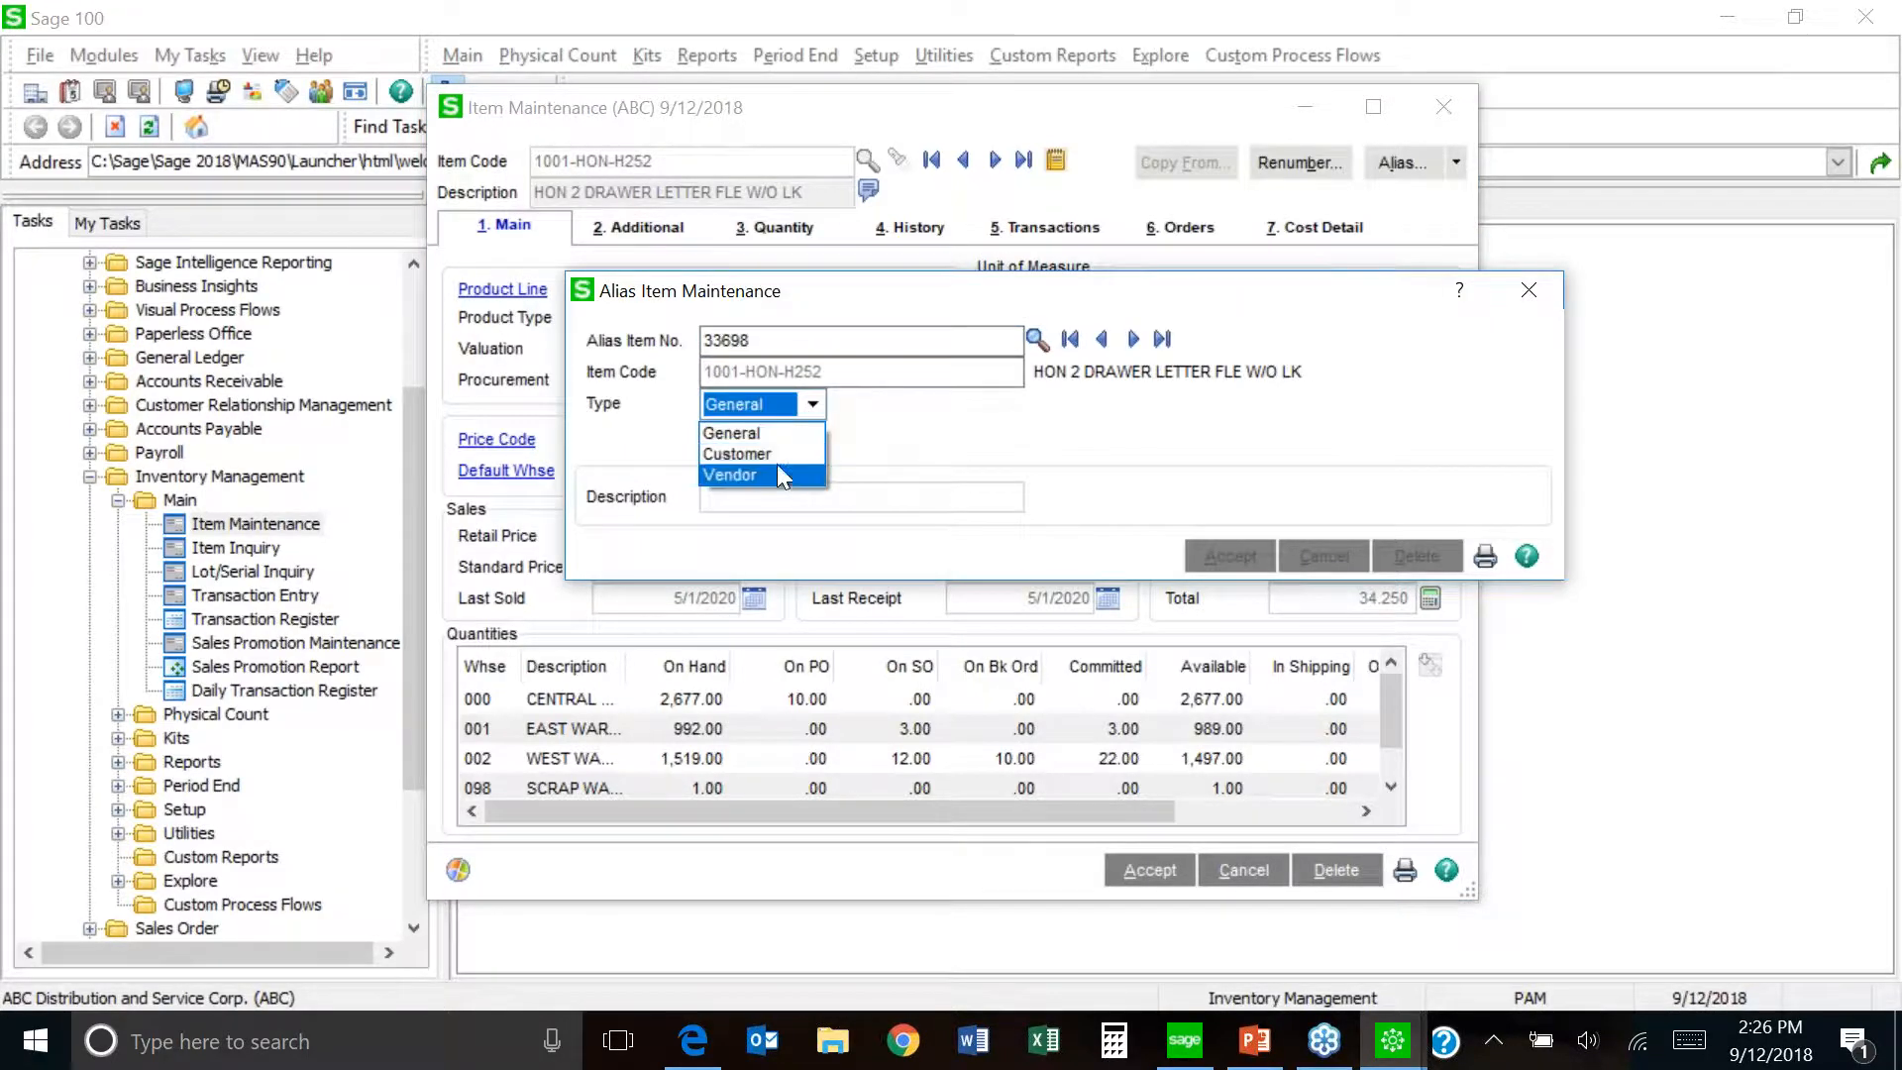
{"action": "left_click", "coordinate": [775, 468]}
{"action": "left_click", "coordinate": [828, 435]}
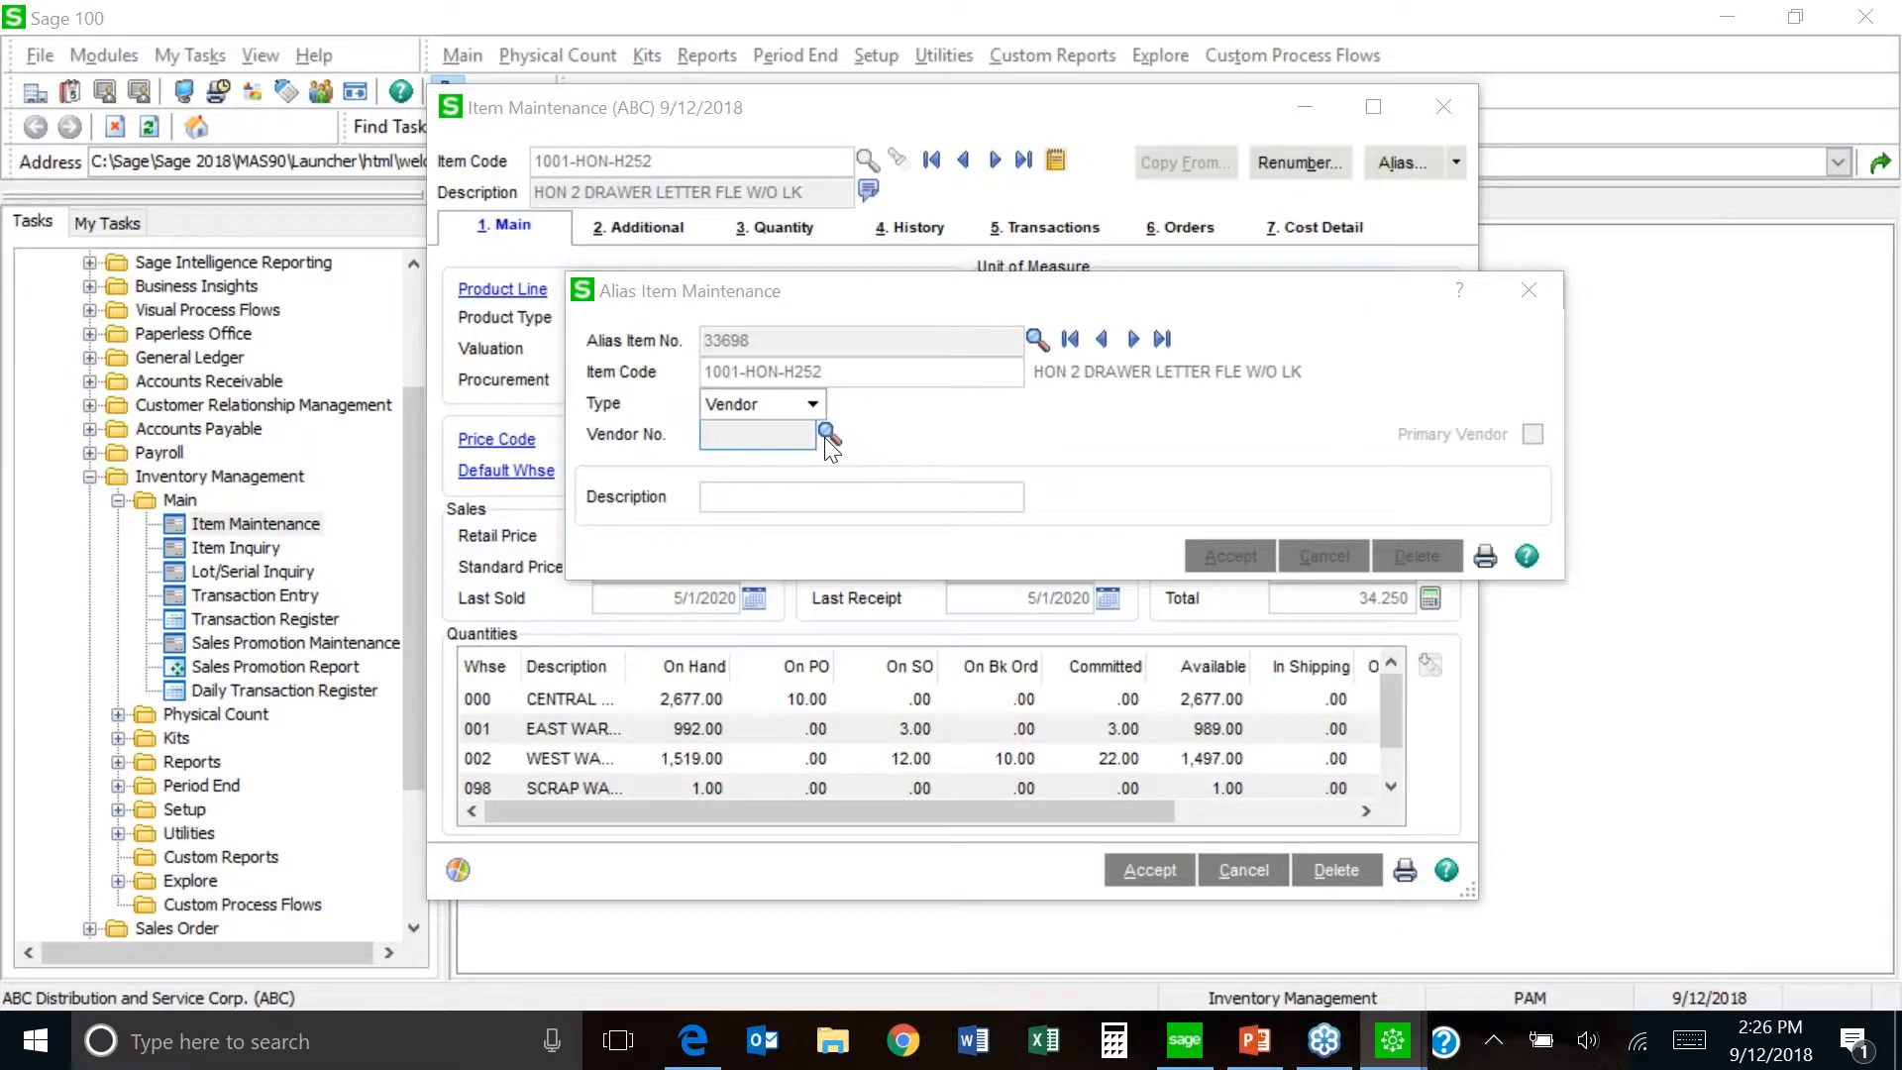
{"action": "double_click", "coordinate": [459, 462]}
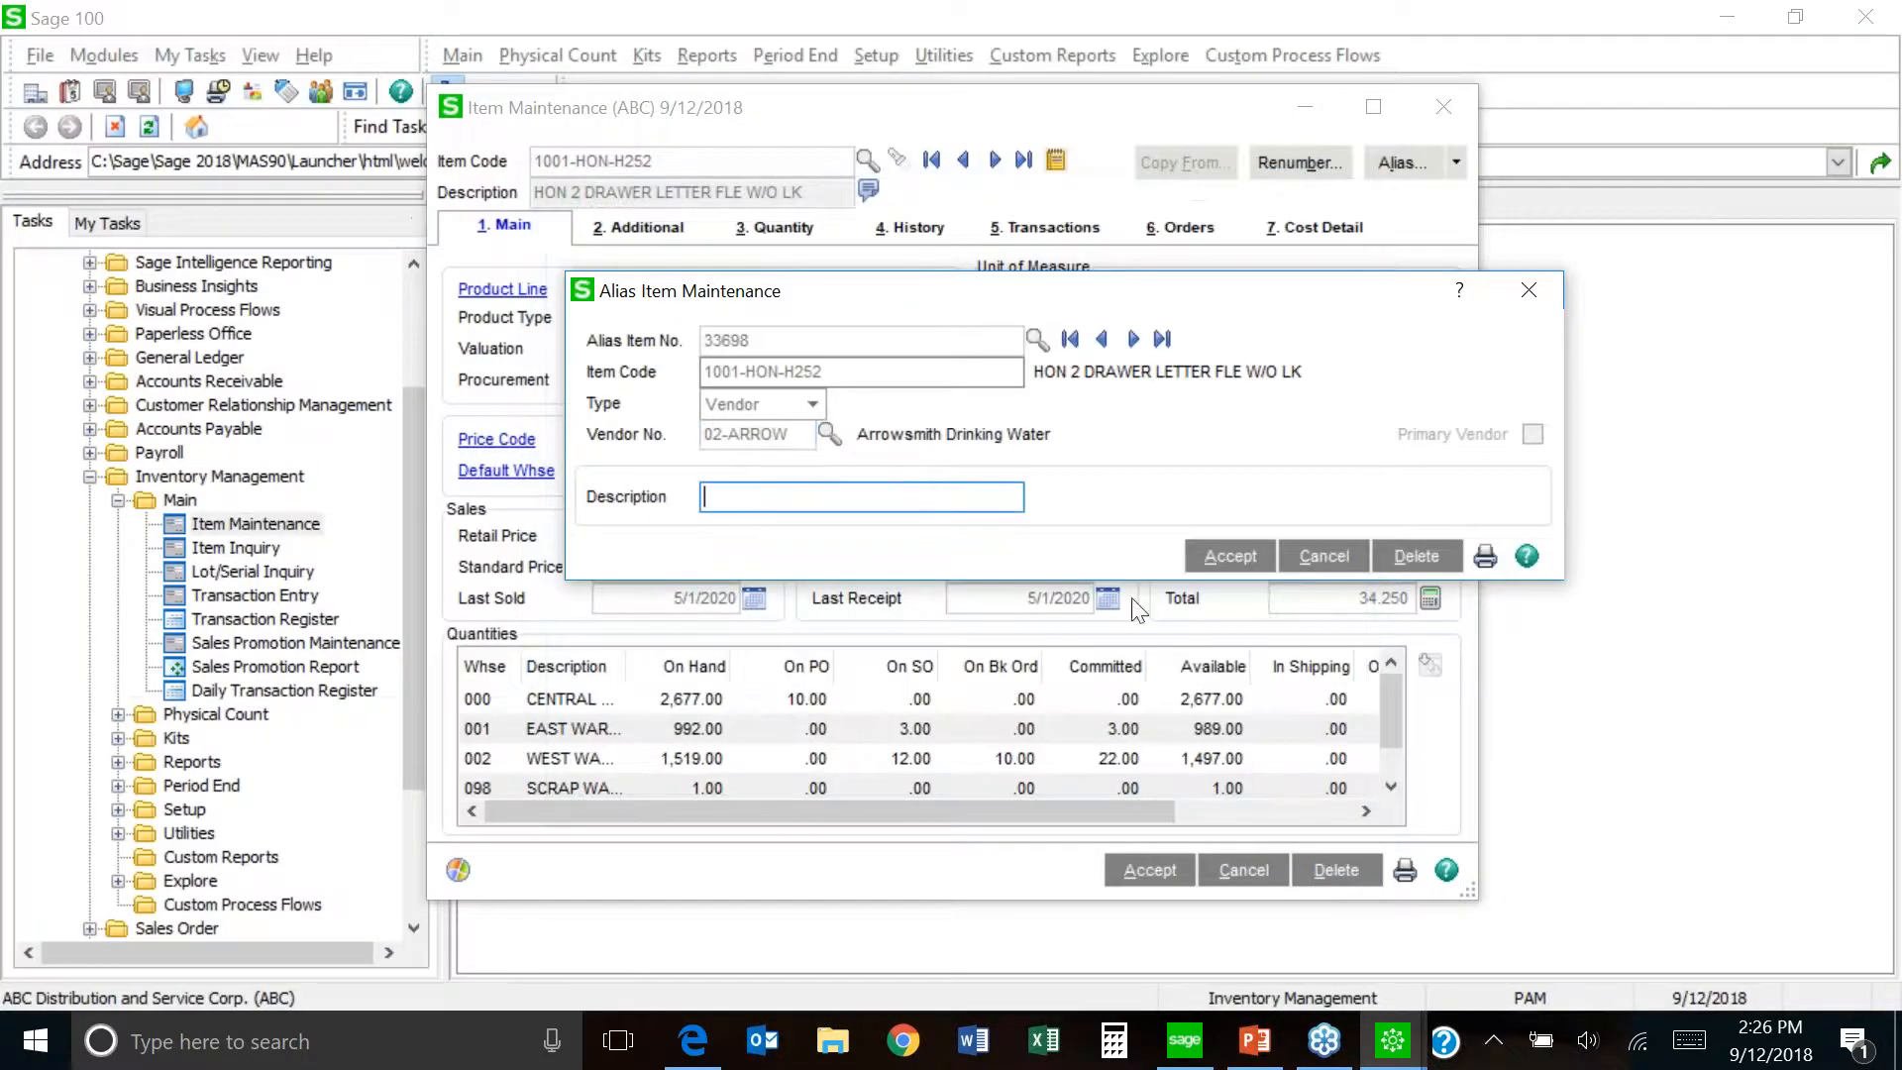
{"action": "left_click", "coordinate": [1225, 558]}
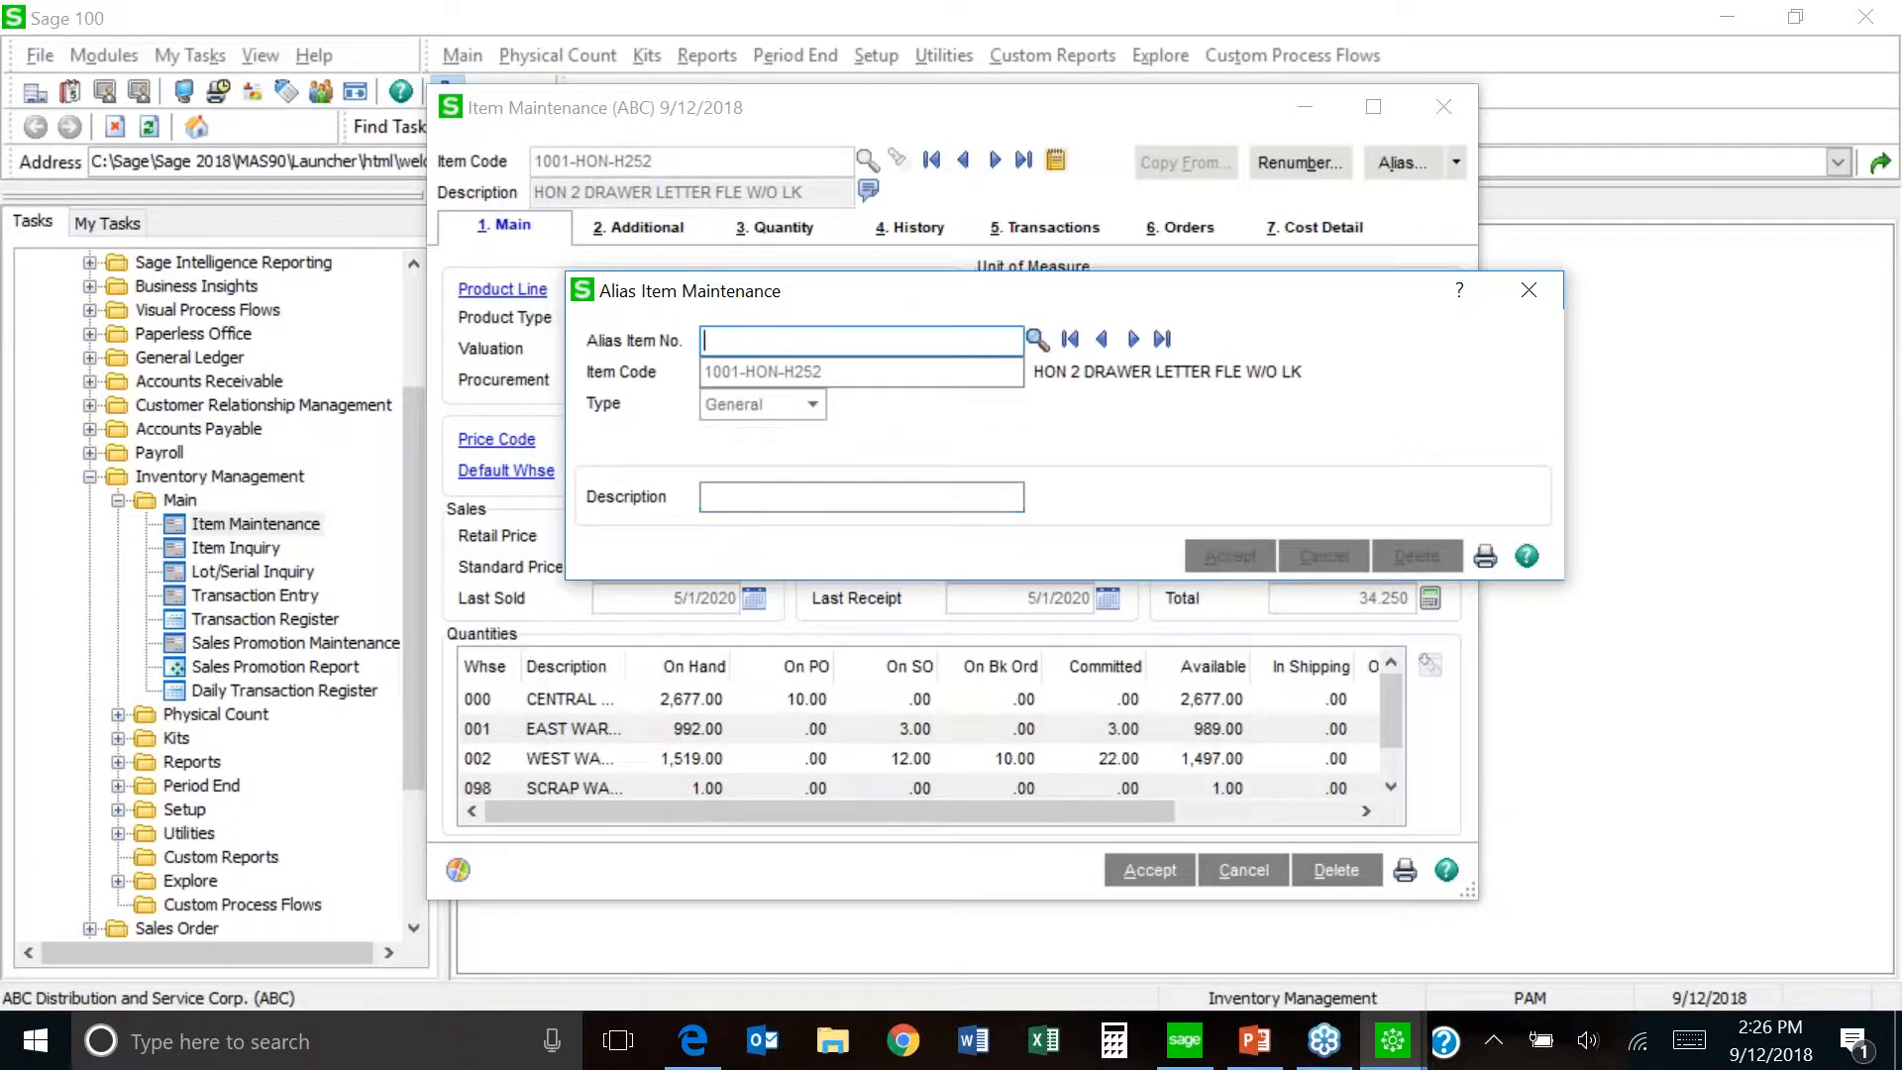
{"action": "left_click", "coordinate": [1528, 289]}
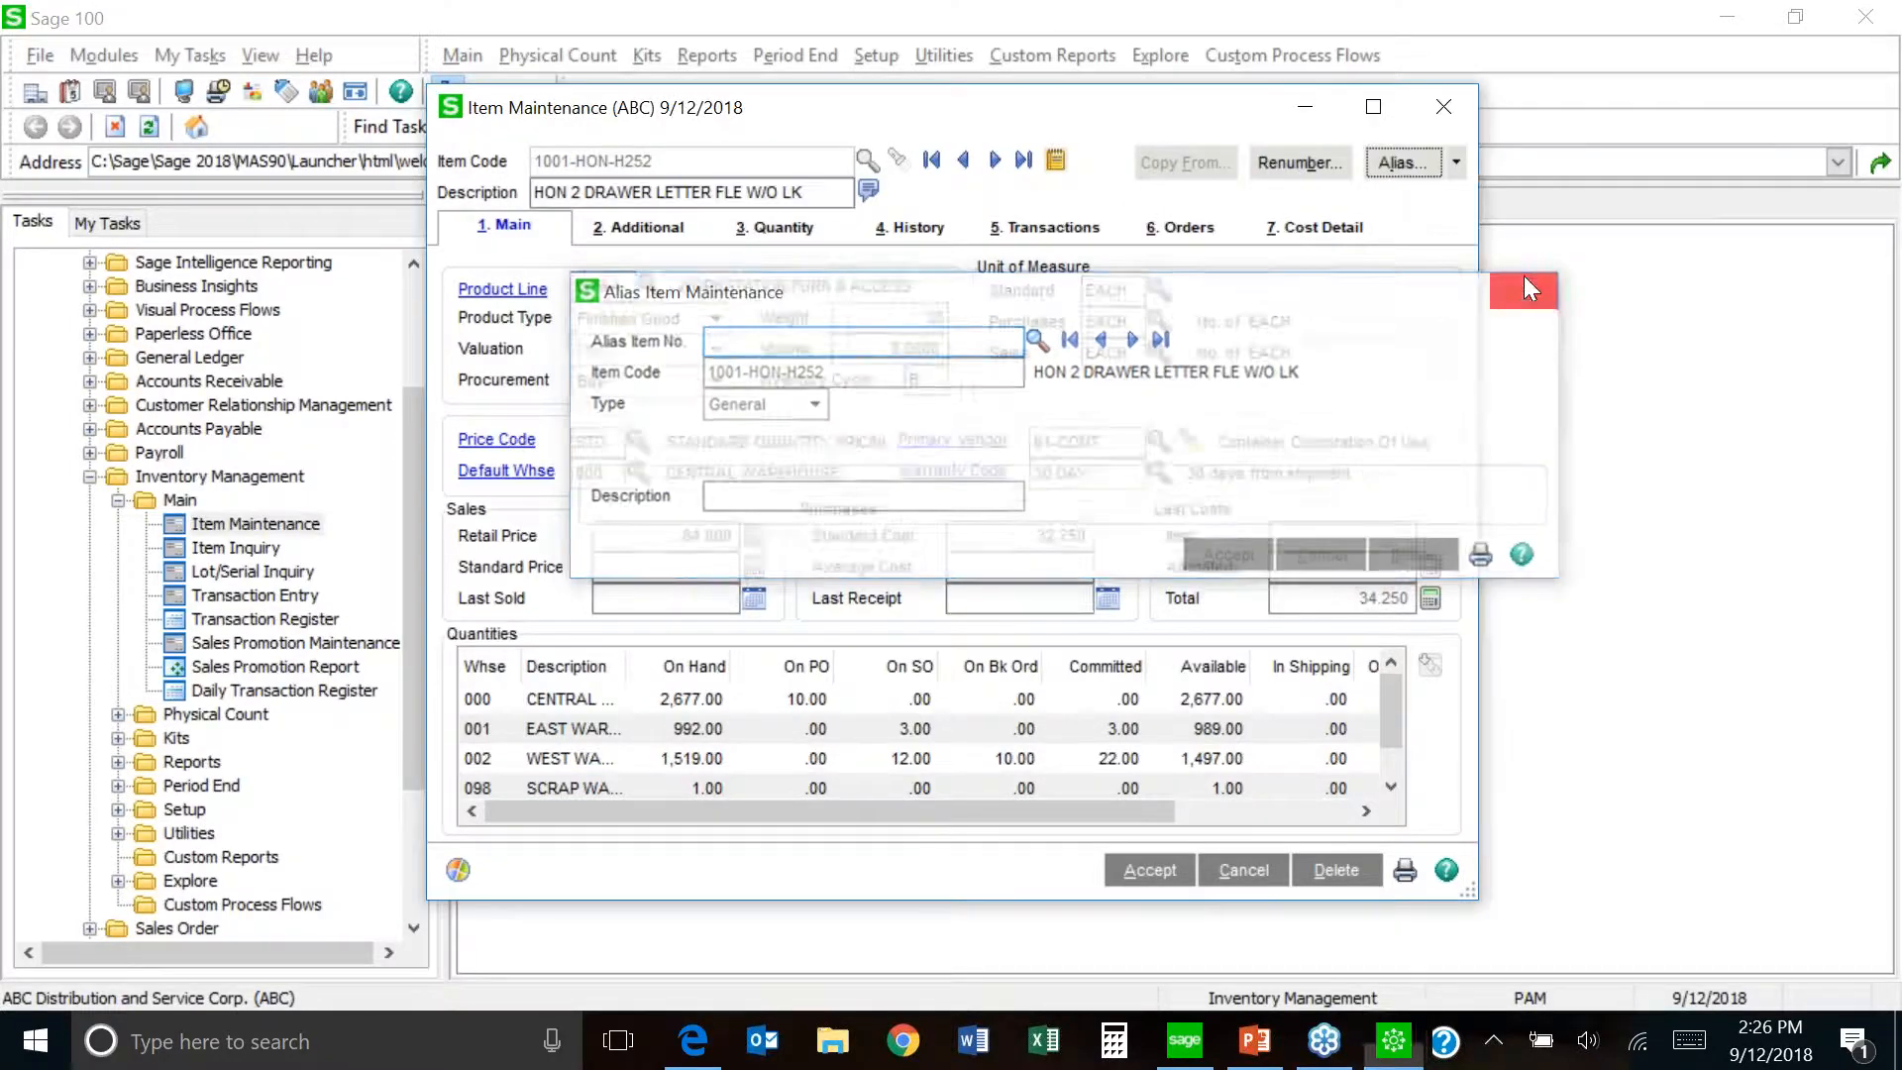
- Examine the list of aliases for item 1001-HON-H252 with their types and numbers, and close Alias Item Maintenance
{"action": "left_click", "coordinate": [1455, 162]}
{"action": "left_click", "coordinate": [1423, 226]}
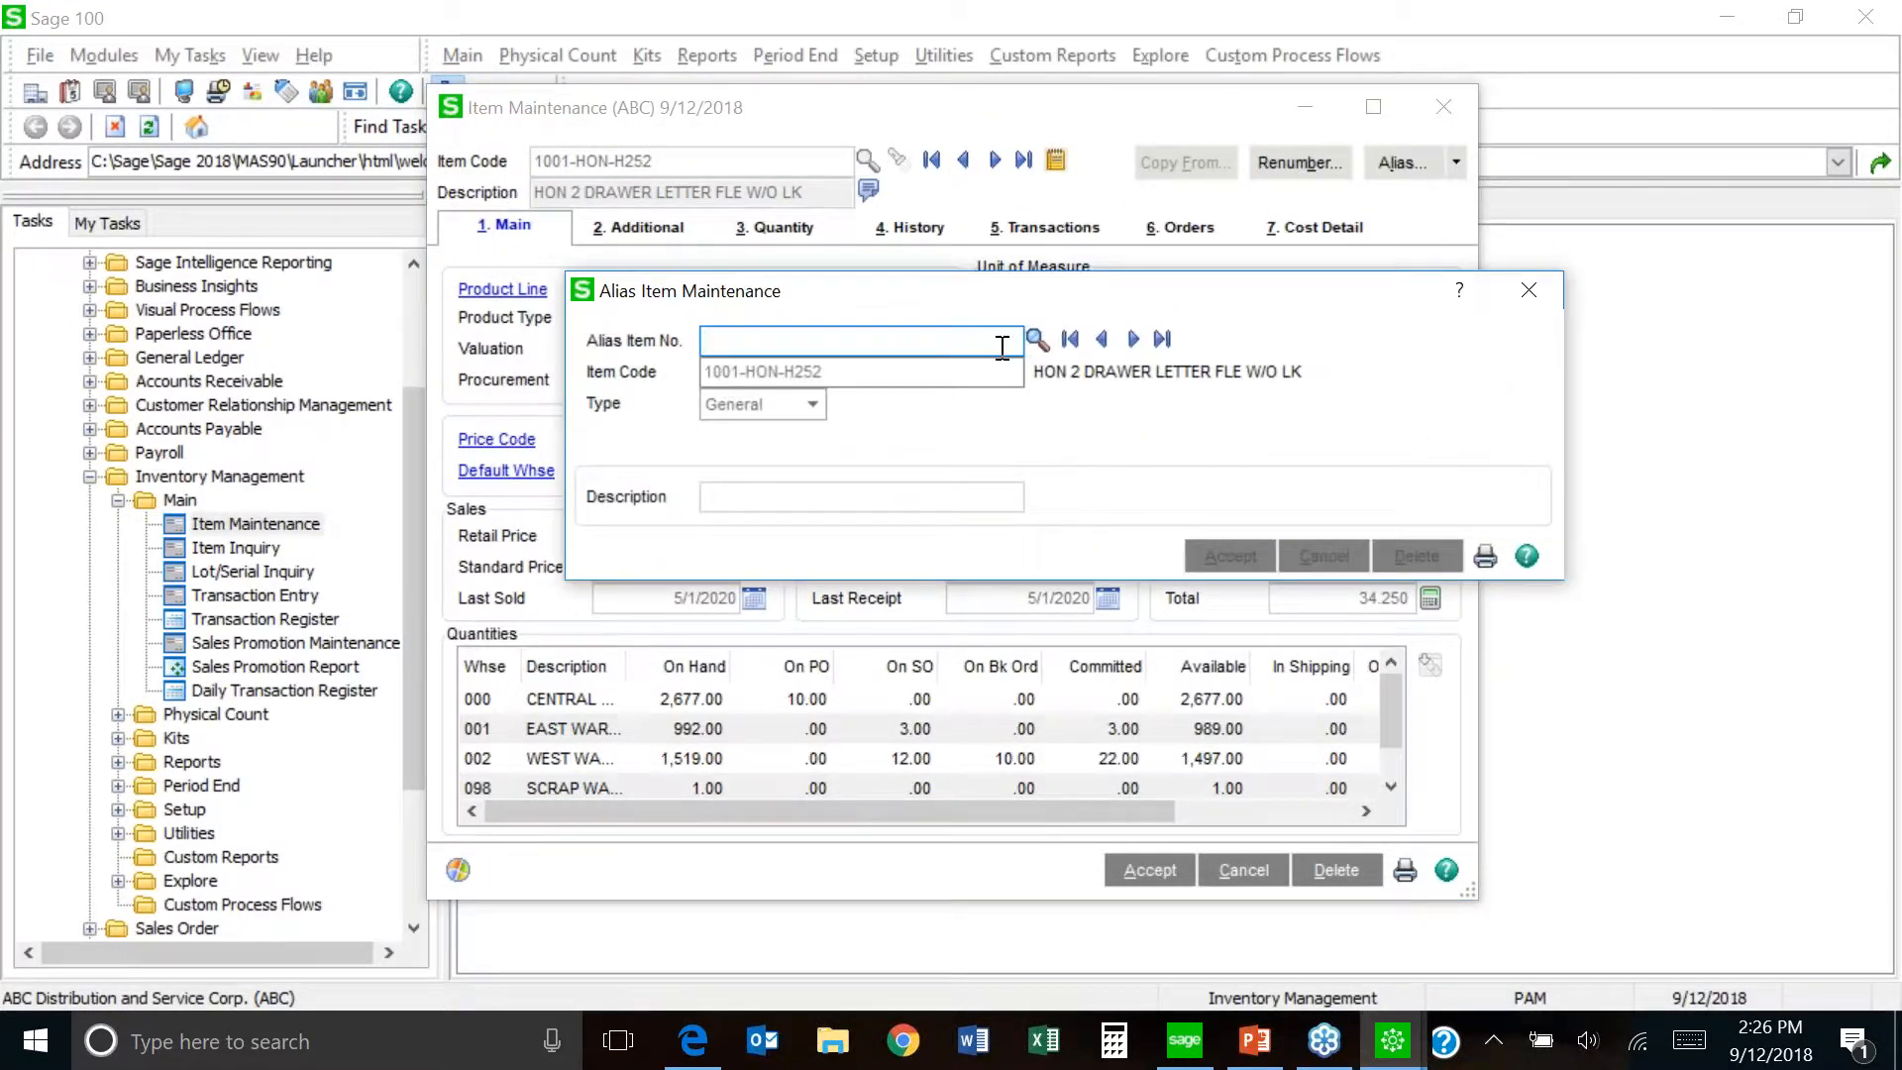
{"action": "left_click", "coordinate": [1036, 340]}
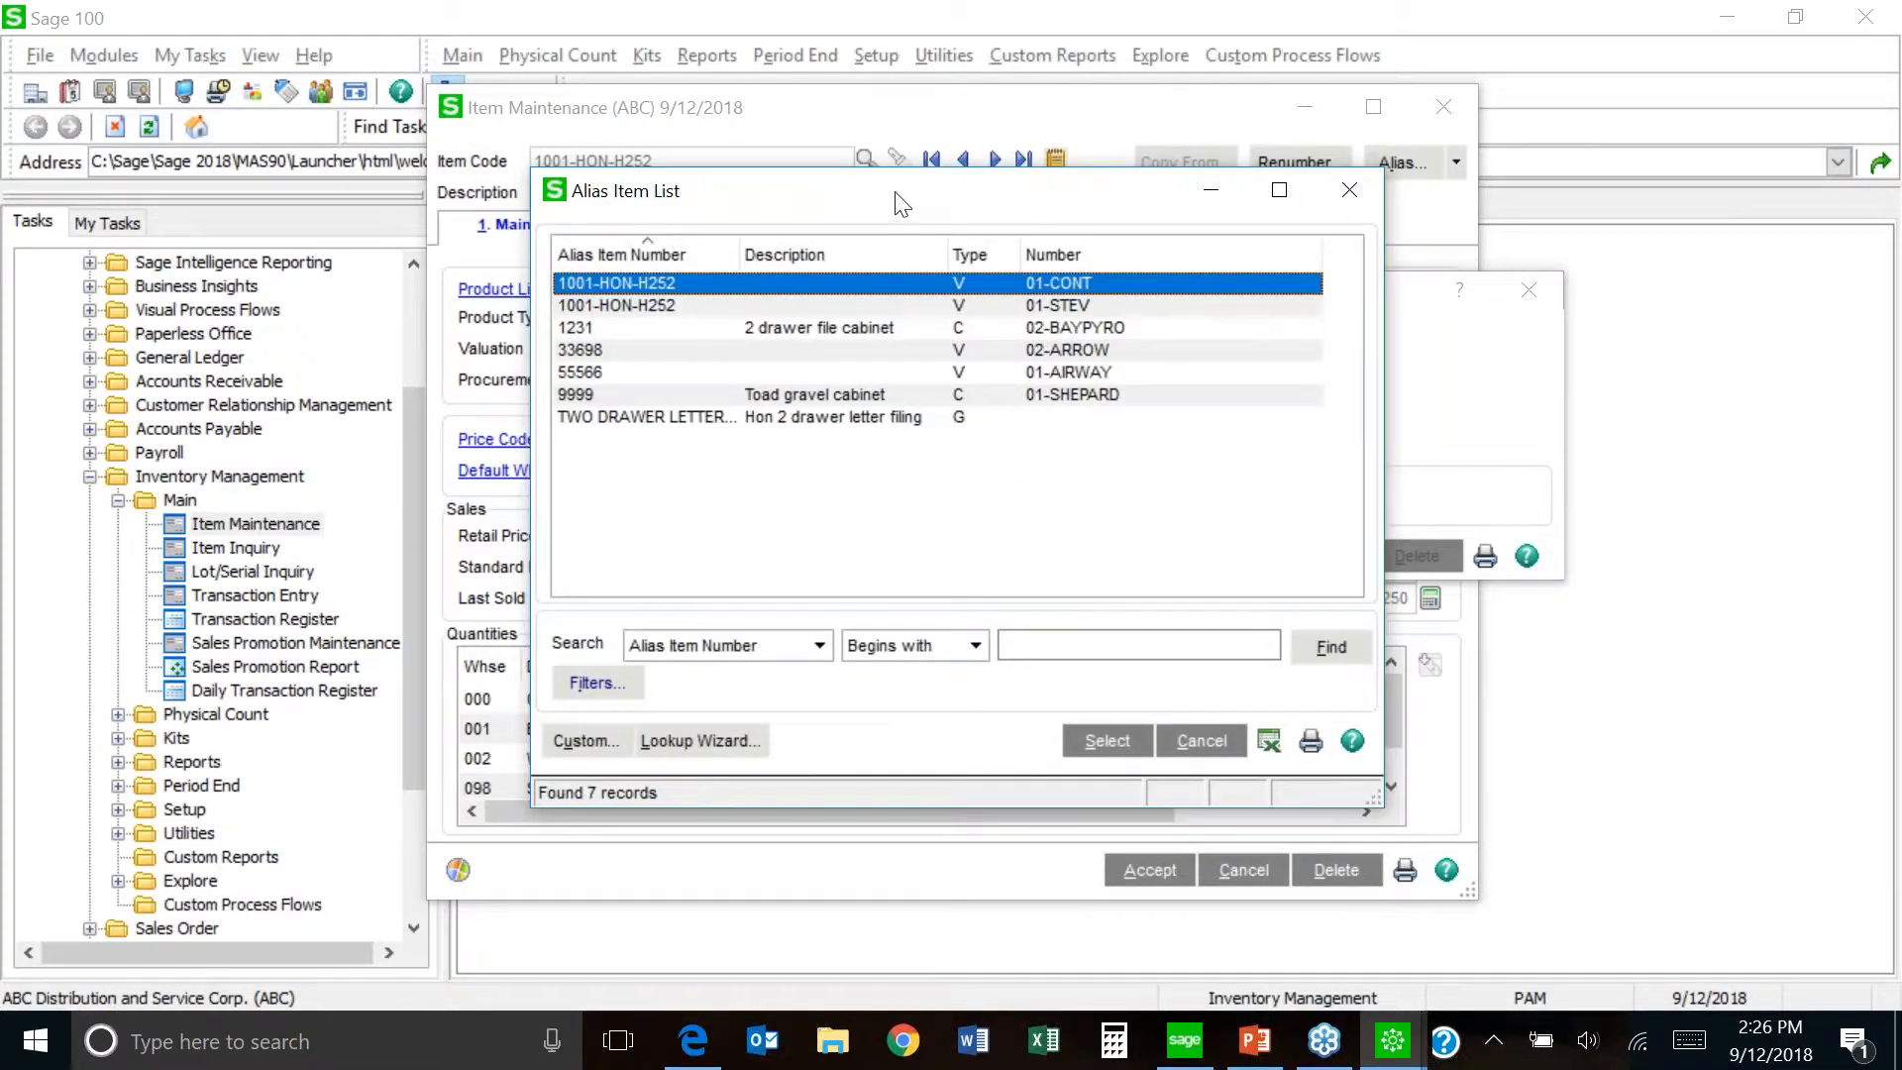
{"action": "left_click_drag", "start_coordinate": [901, 203], "coordinate": [994, 146]}
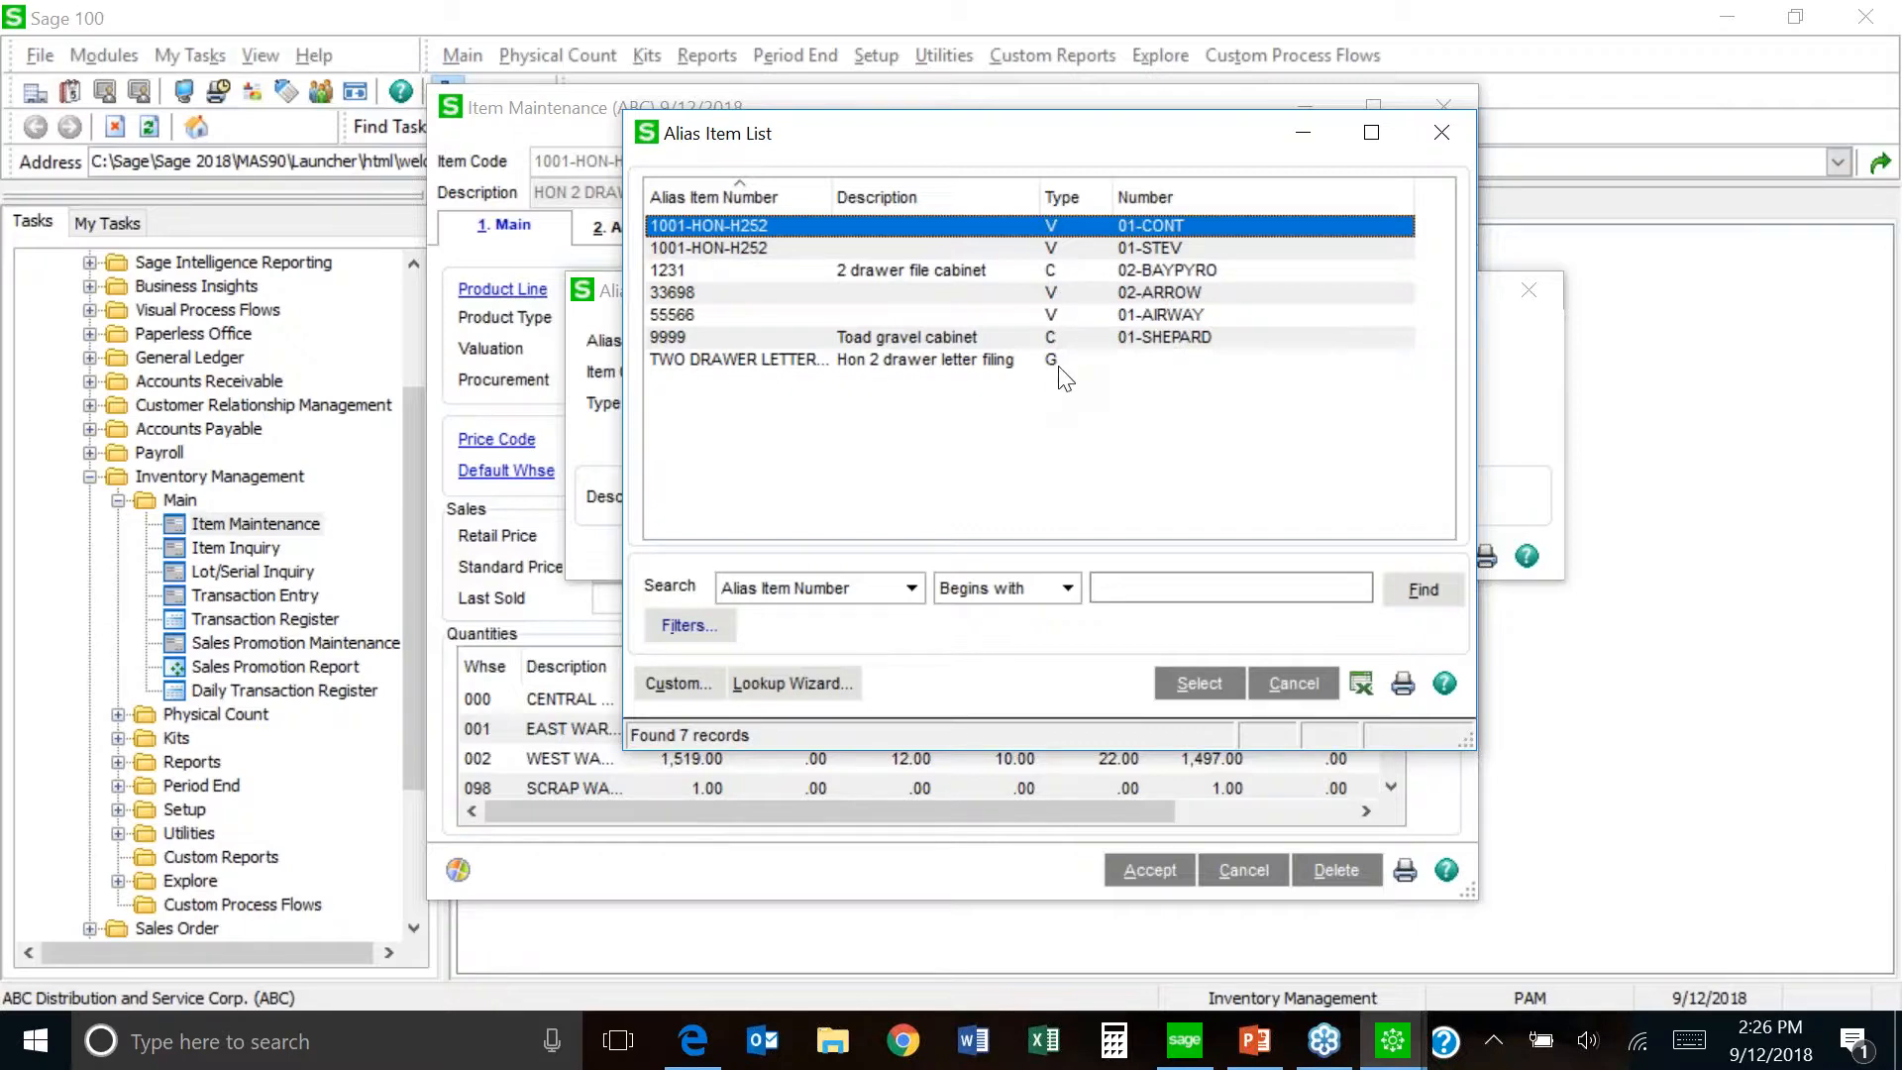
{"action": "left_click", "coordinate": [1442, 134]}
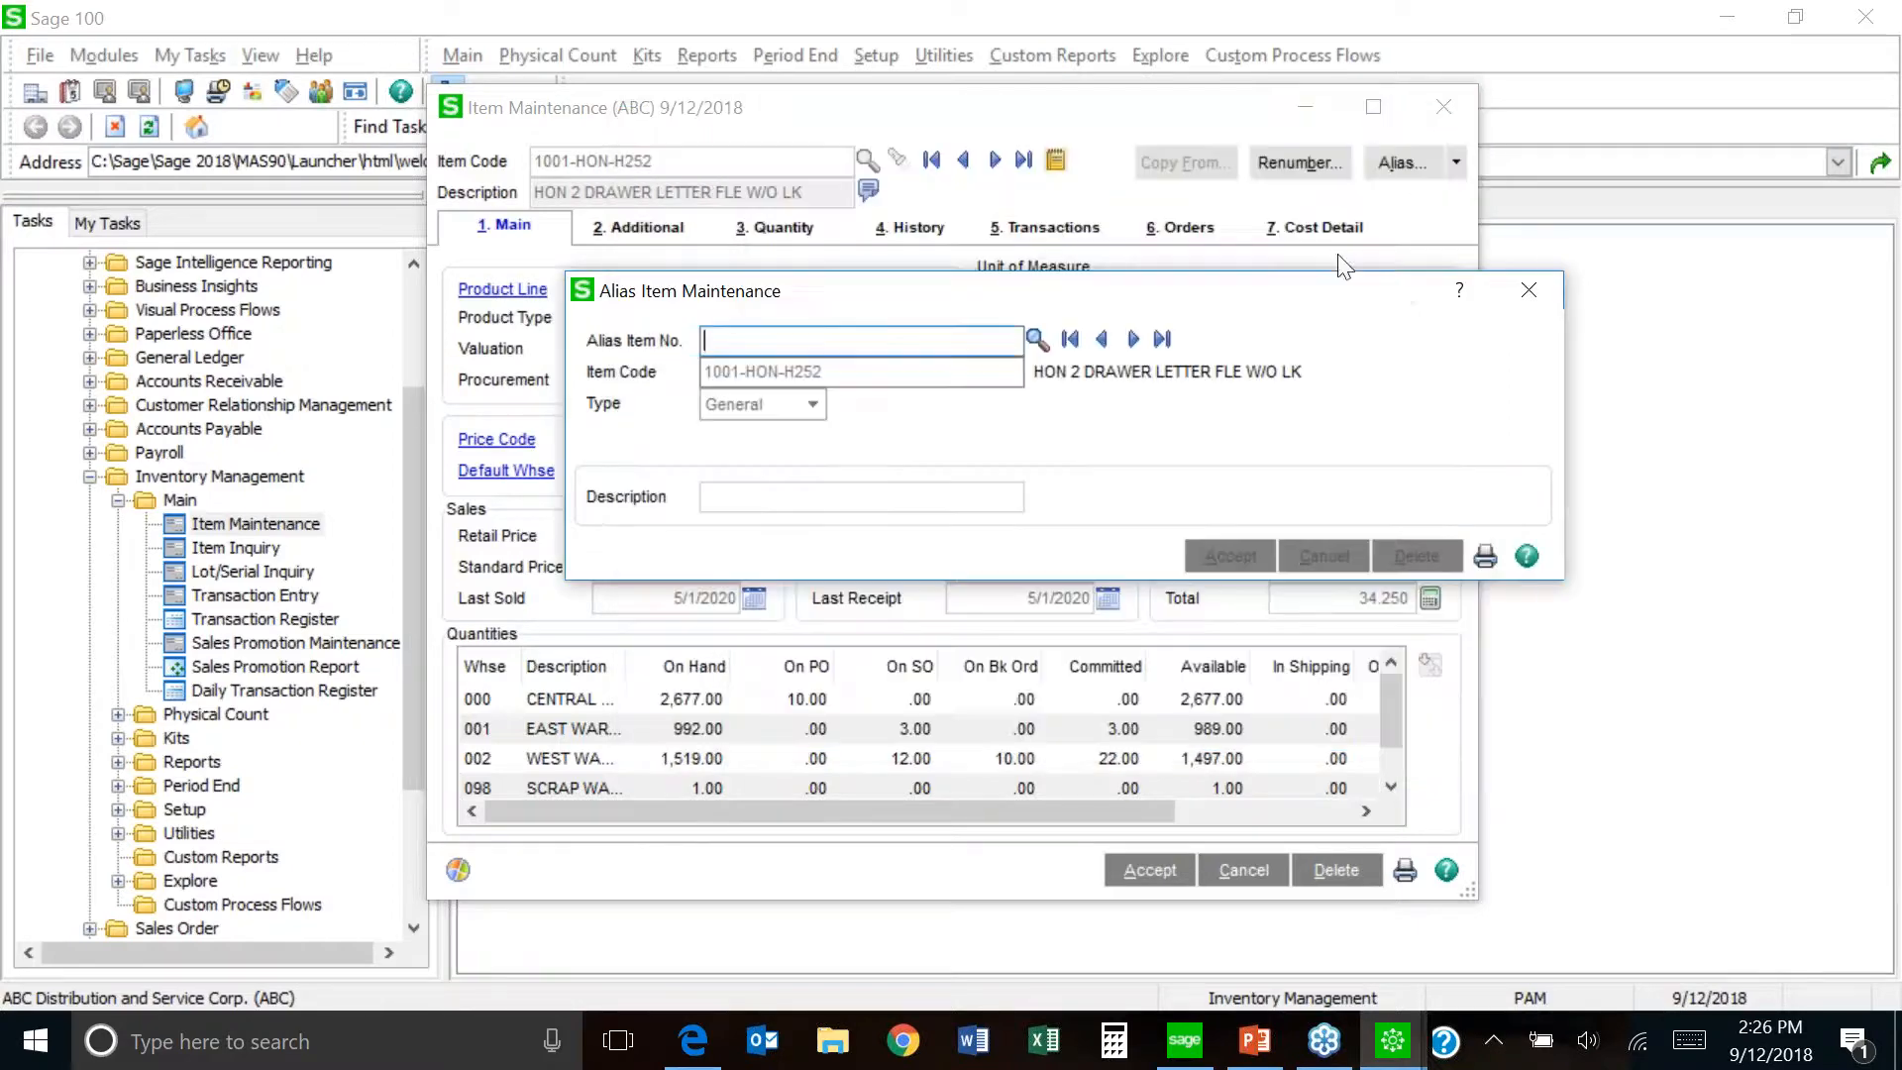
{"action": "left_click", "coordinate": [1527, 293]}
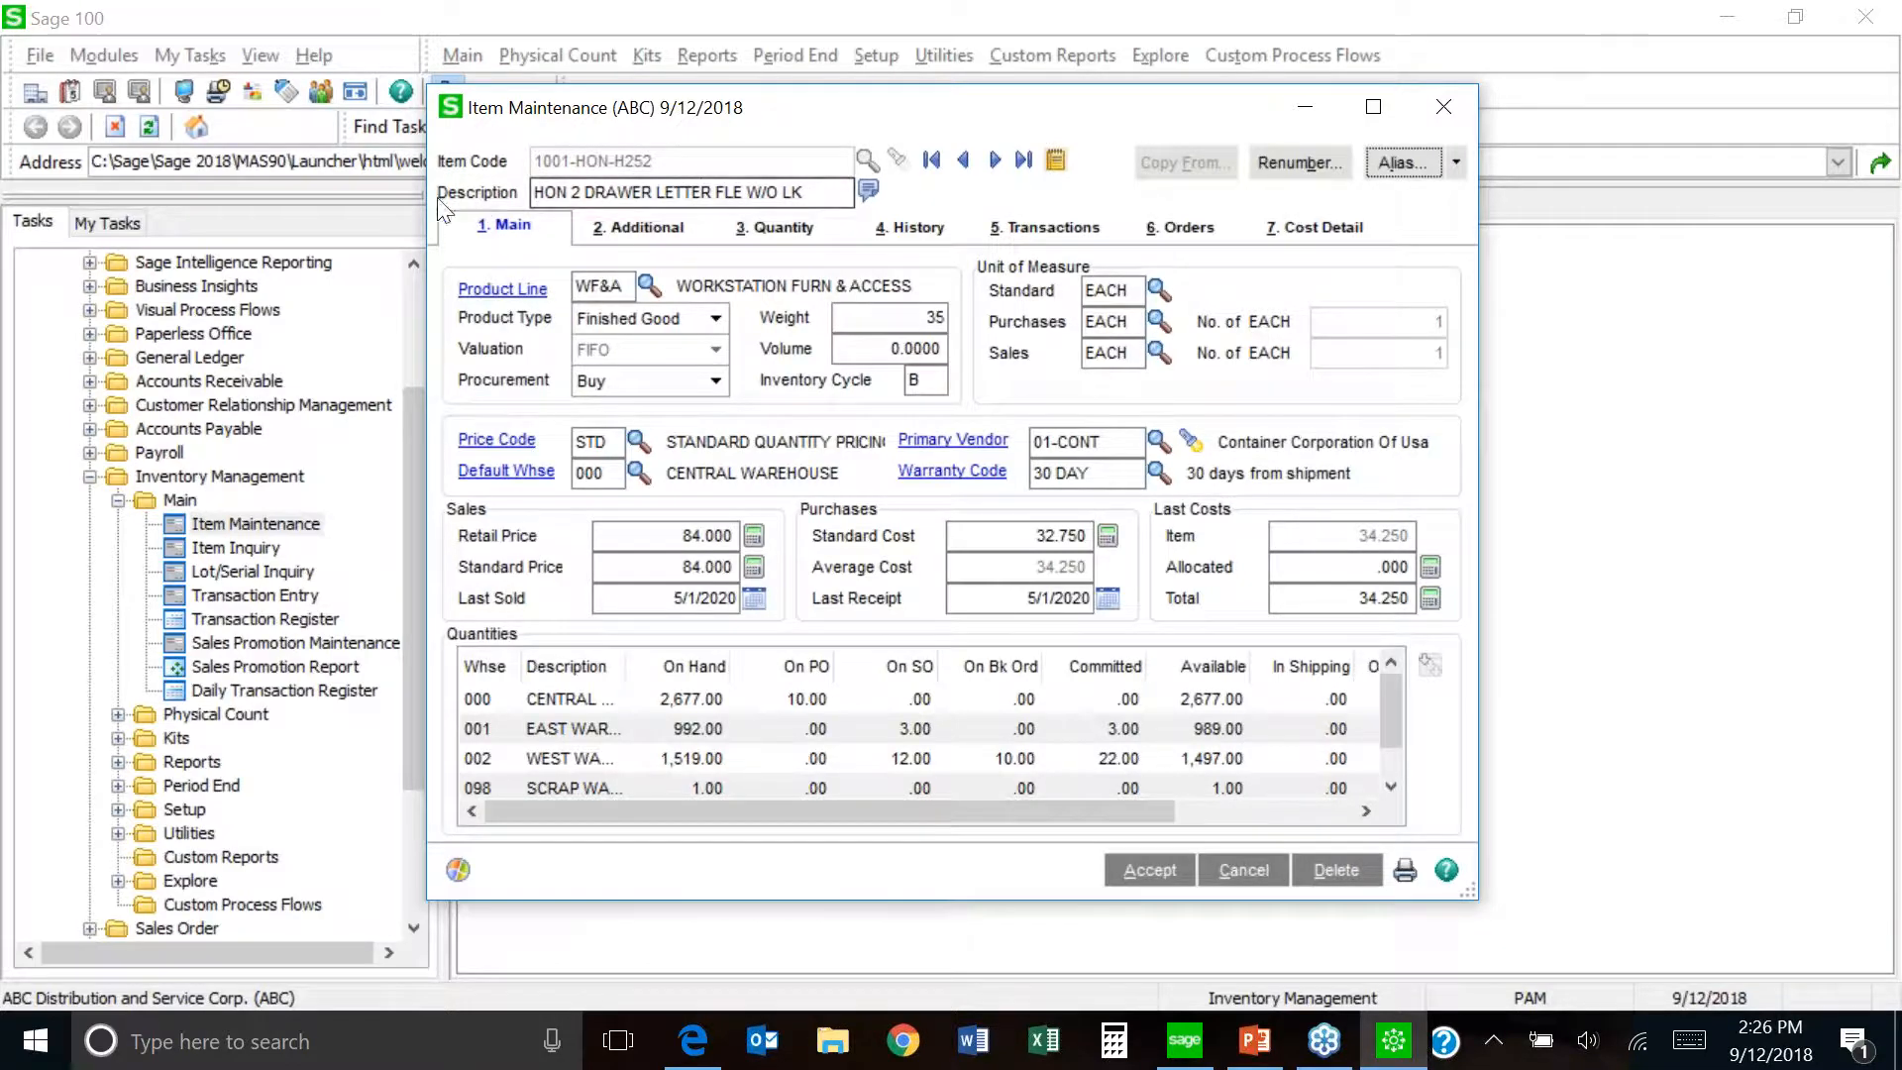
- Add the line "longer or extended desc." to the extended item description of 1001-HON-H252 and save the text
{"action": "left_click", "coordinate": [868, 191]}
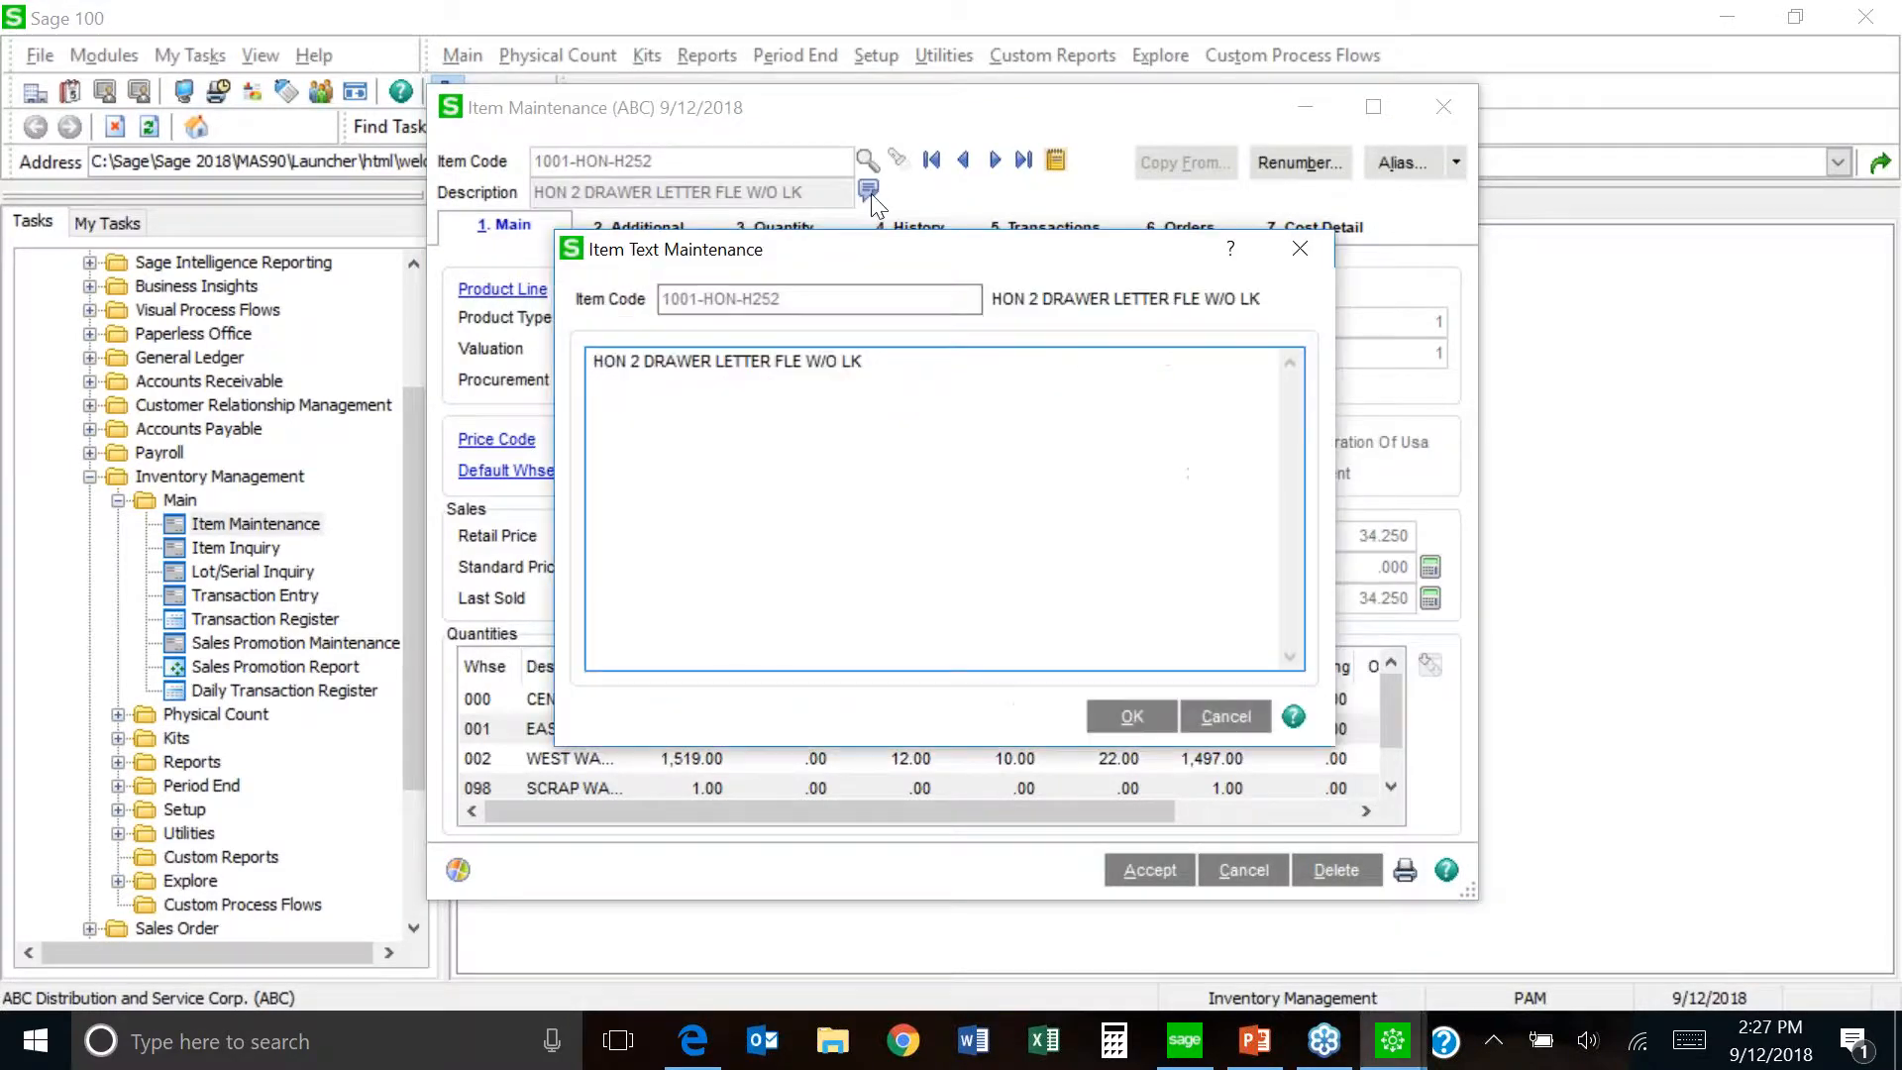
{"action": "left_click_drag", "start_coordinate": [884, 263], "coordinate": [1044, 318]}
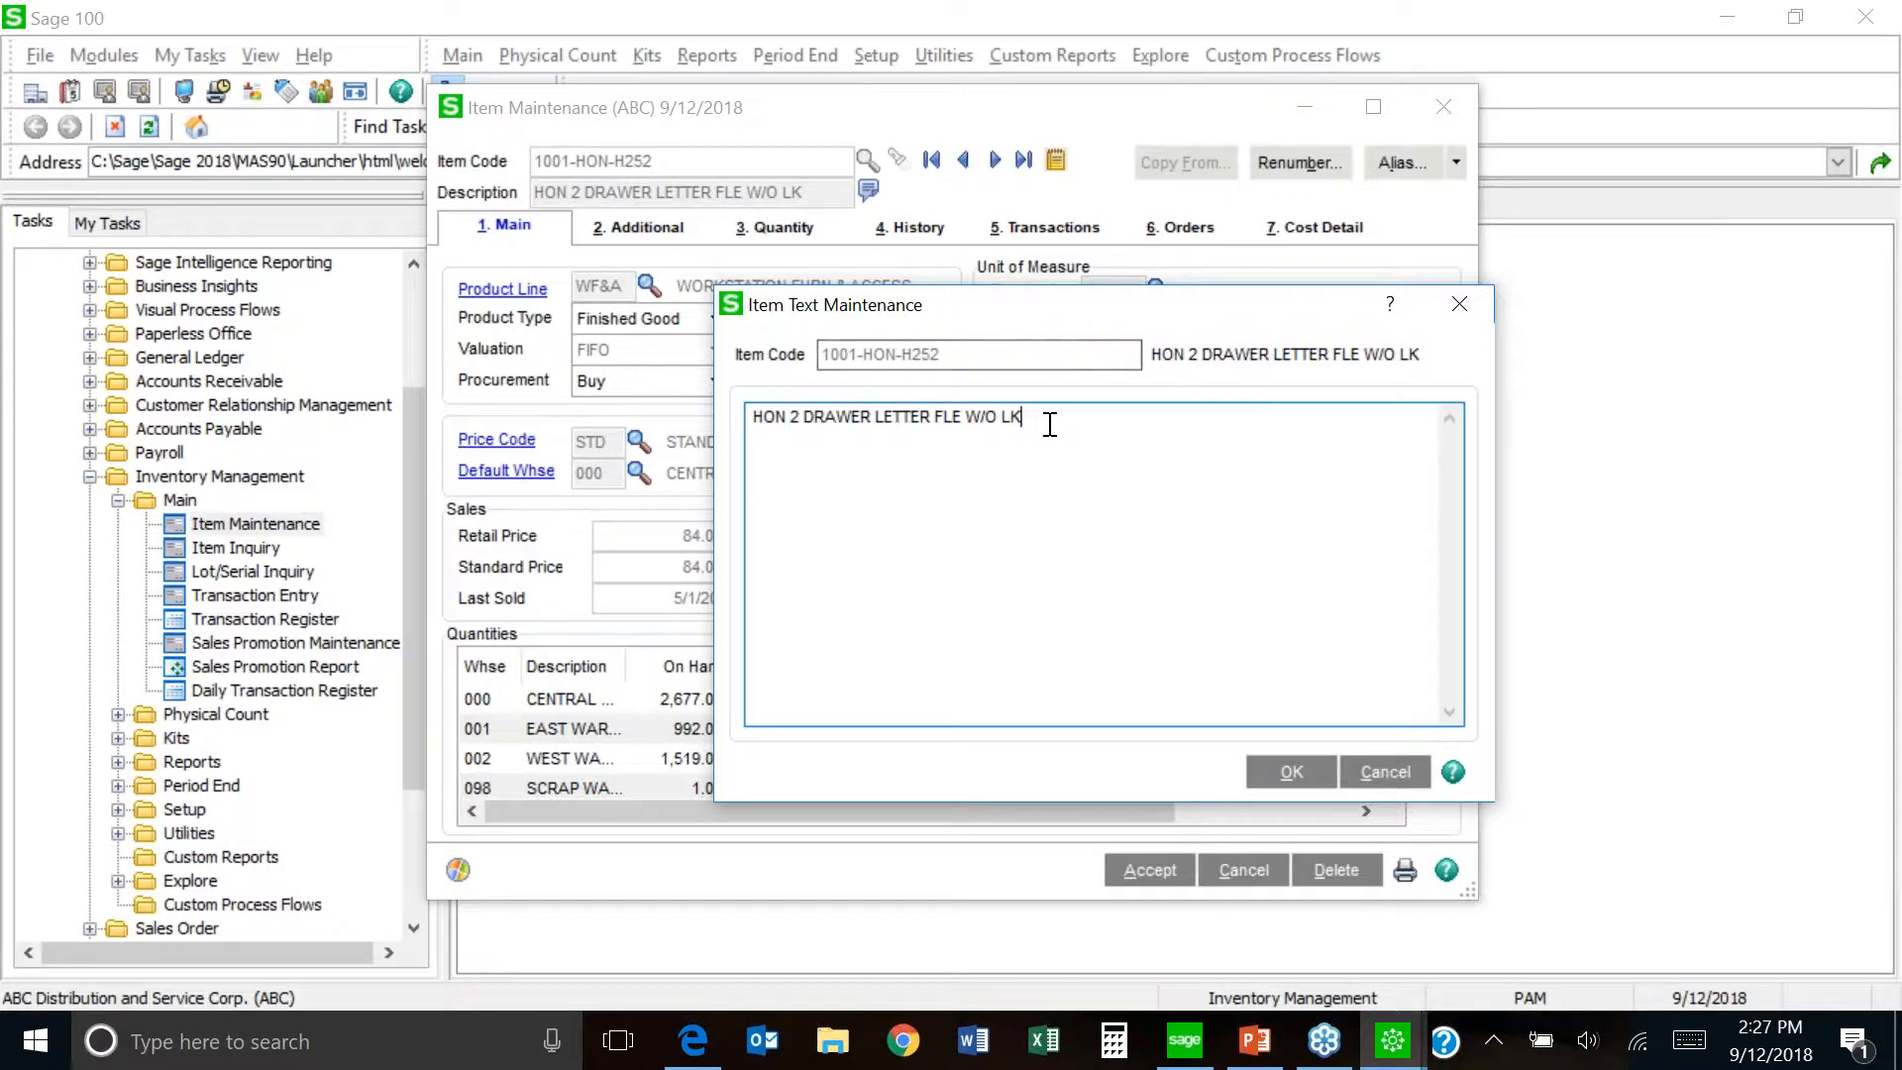
{"action": "type", "text": "longer or extended dssc."}
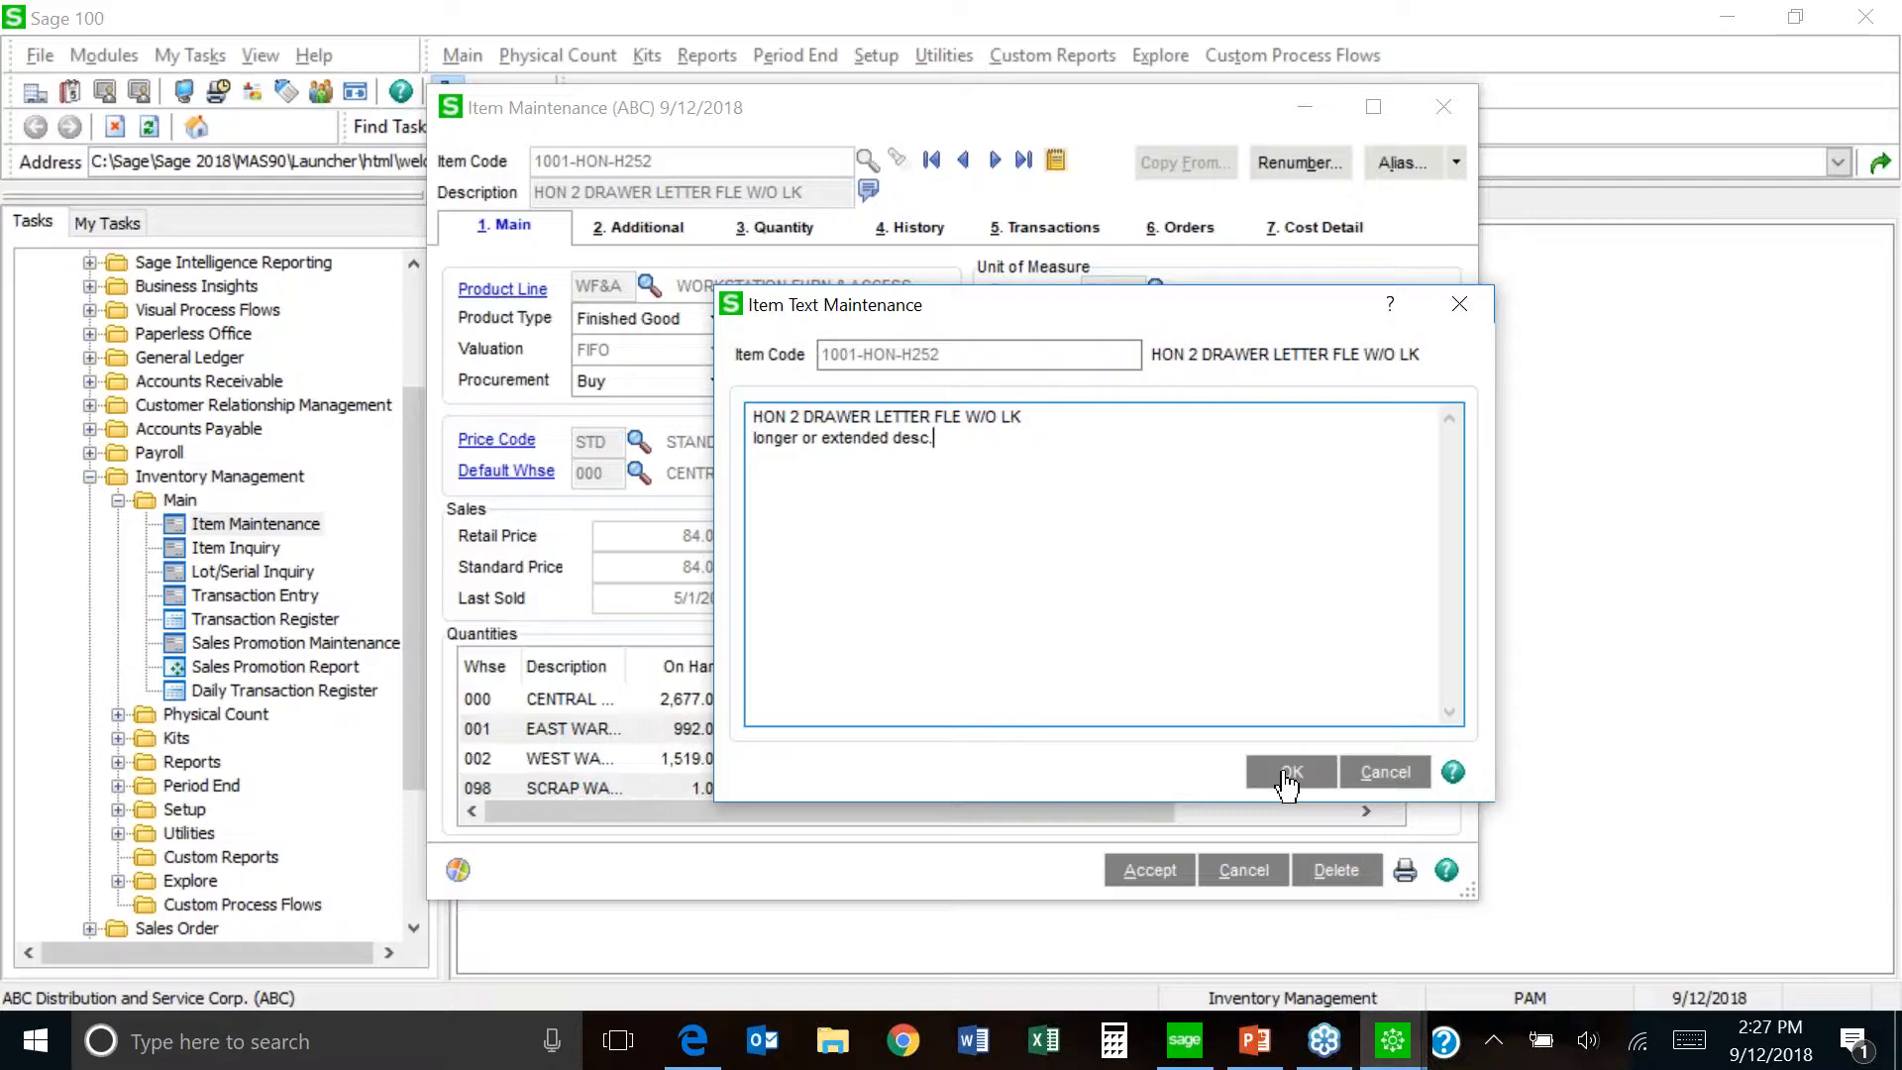
{"action": "left_click", "coordinate": [1290, 773]}
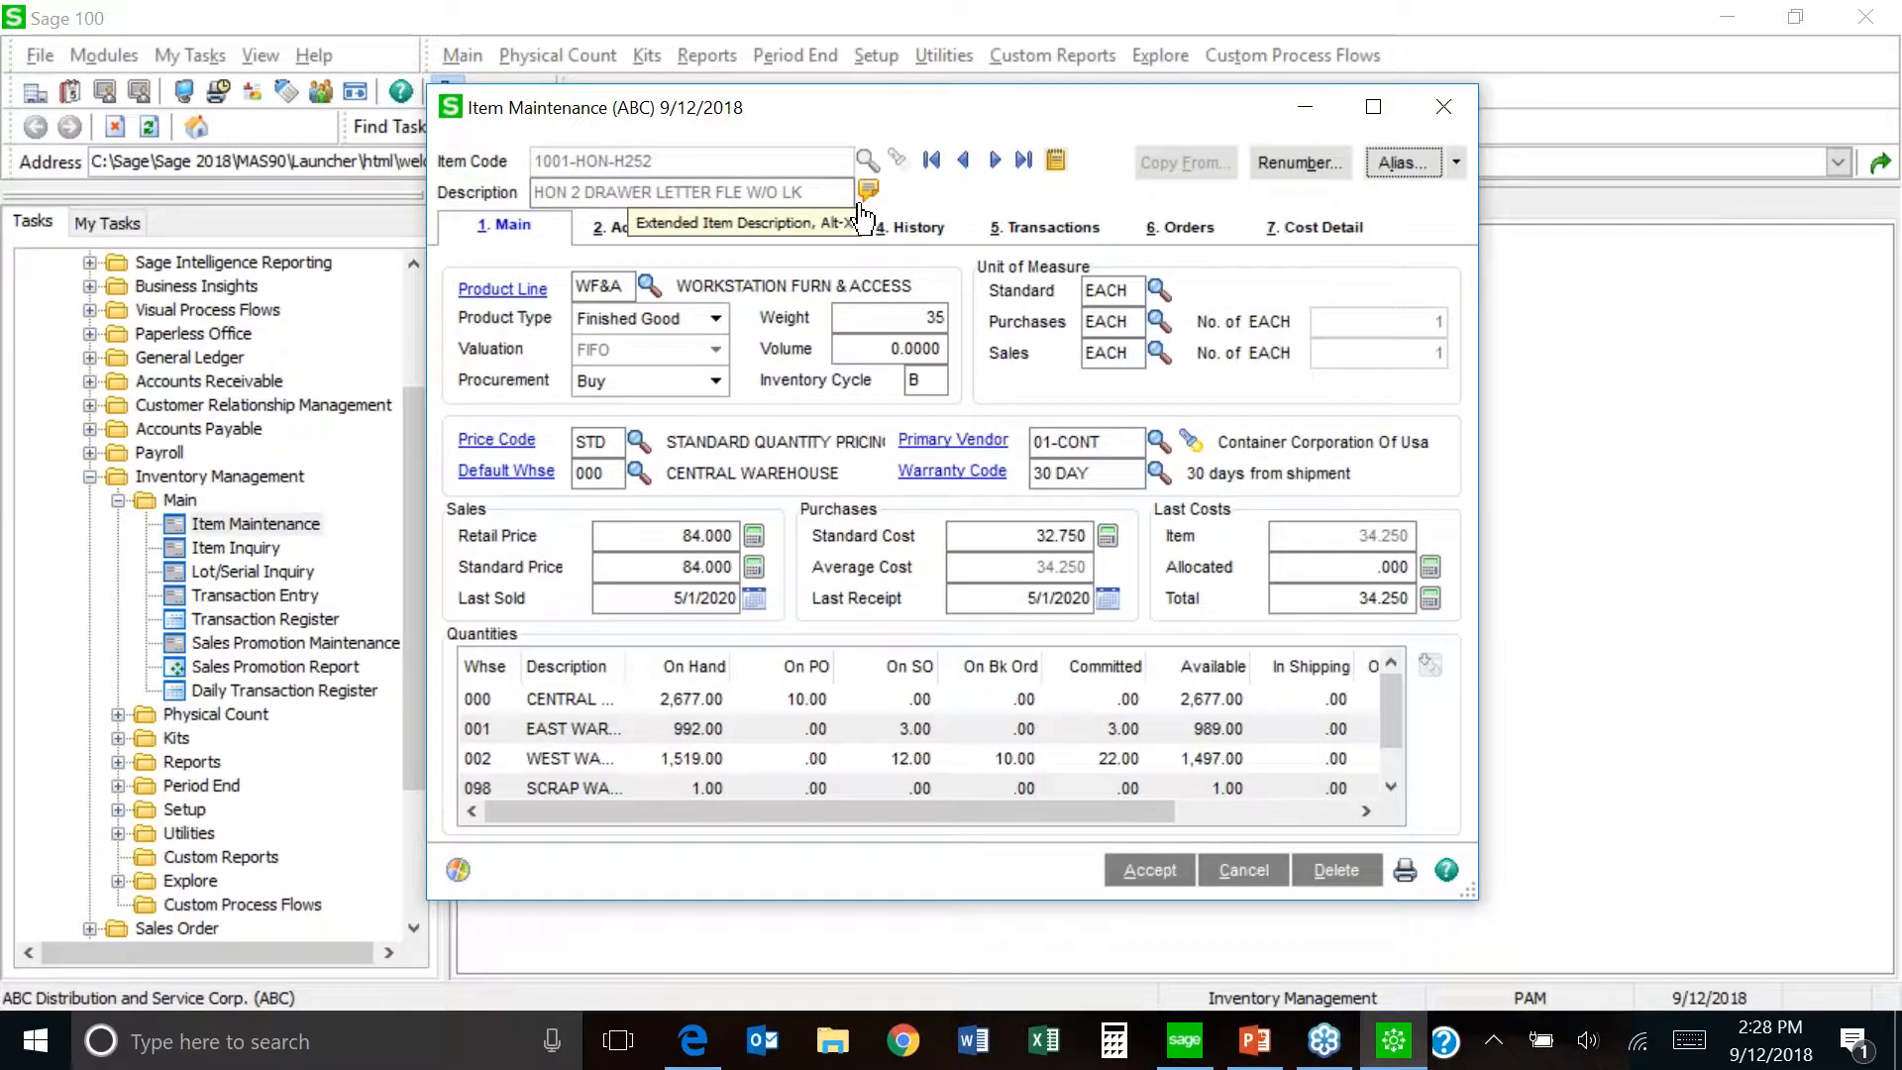
- Examine the product line choices and the item's valuation setting, closing the product line list without selecting an entry
{"action": "left_click", "coordinate": [653, 286]}
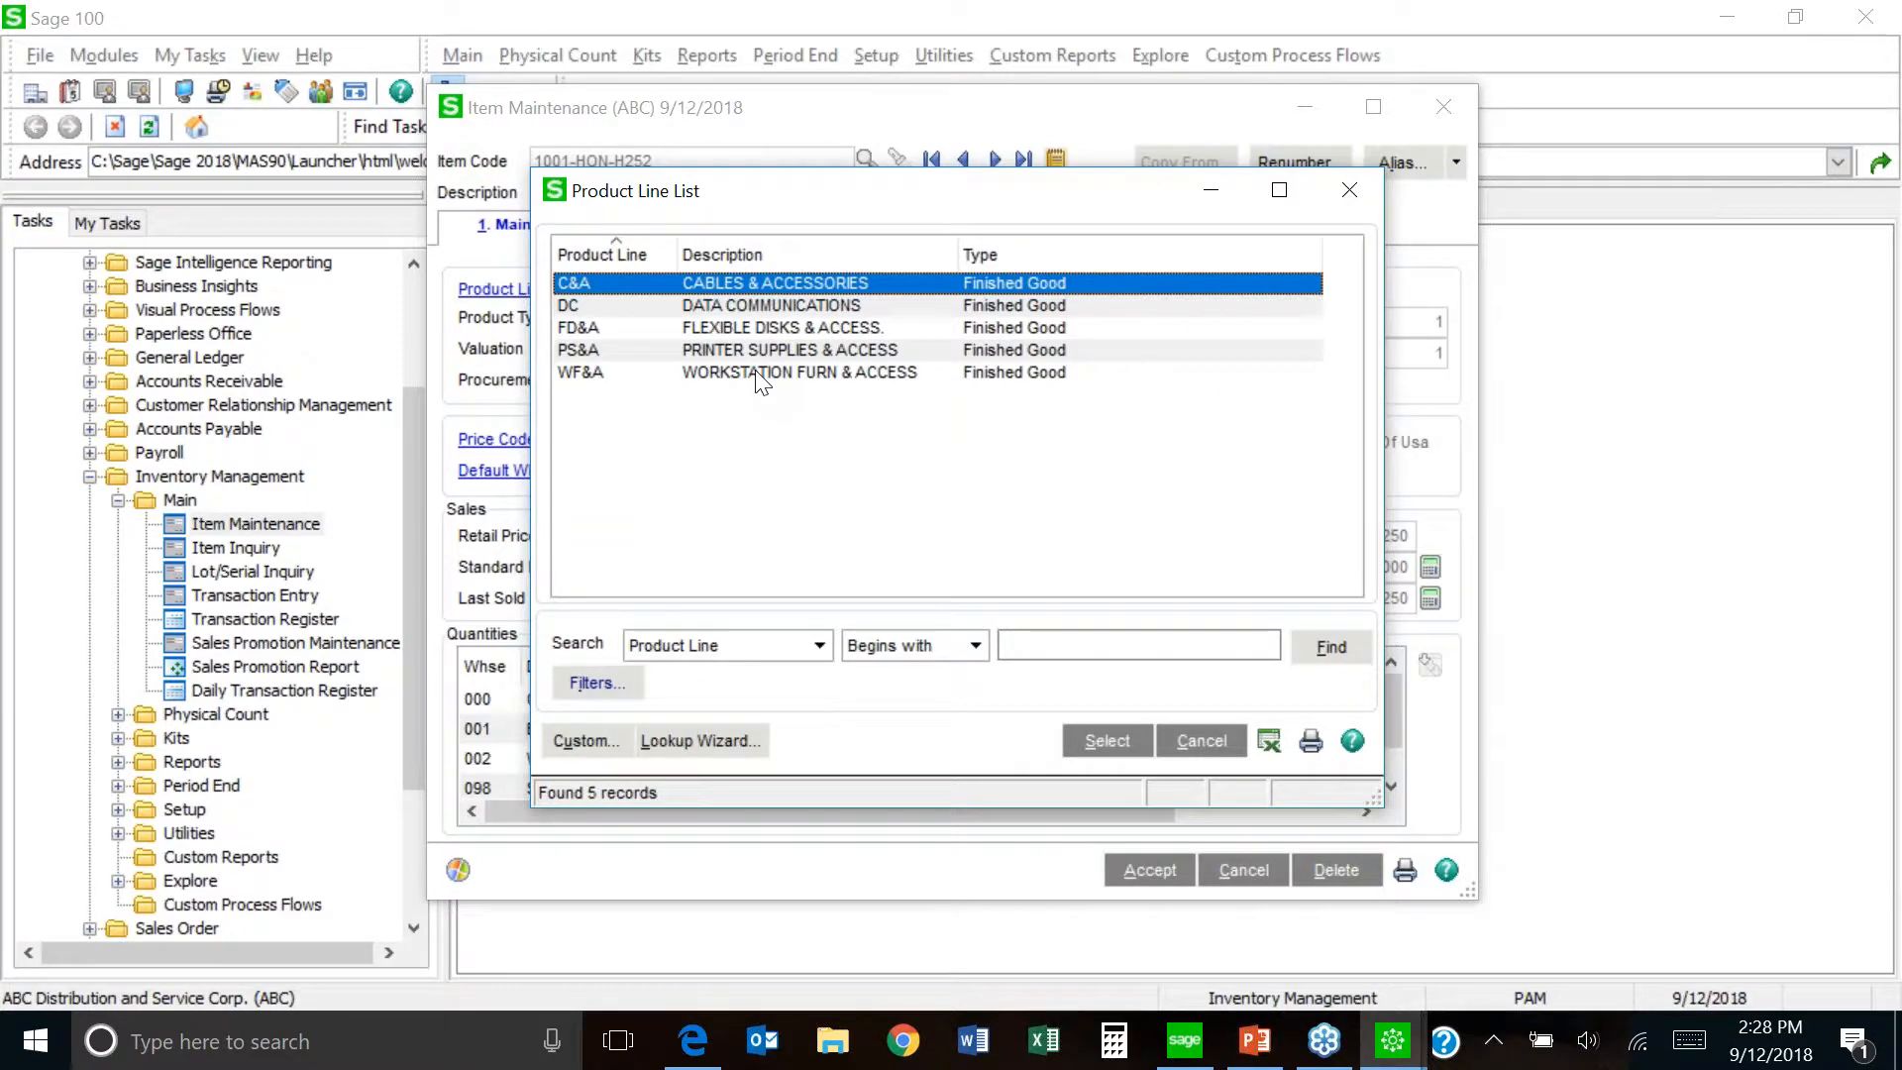
{"action": "left_click", "coordinate": [1349, 190]}
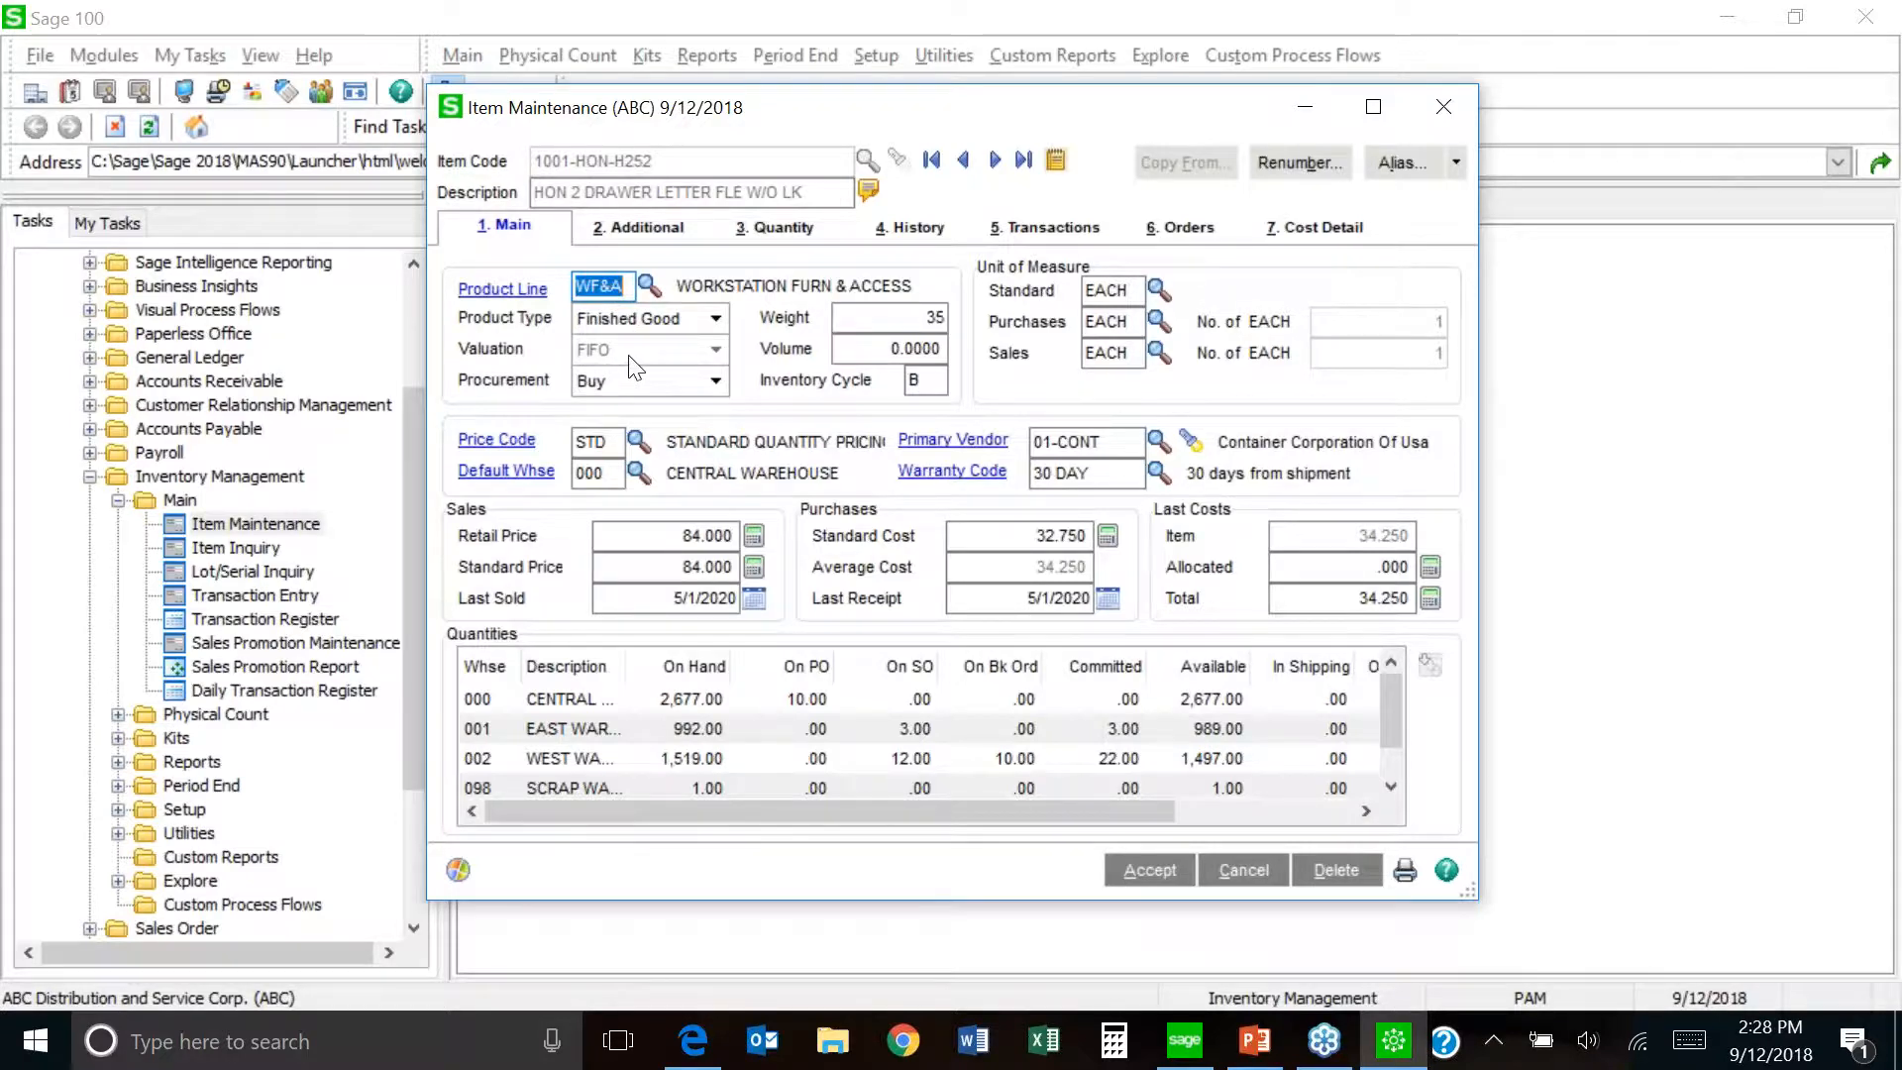
{"action": "left_click", "coordinate": [714, 348]}
{"action": "left_click", "coordinate": [629, 353]}
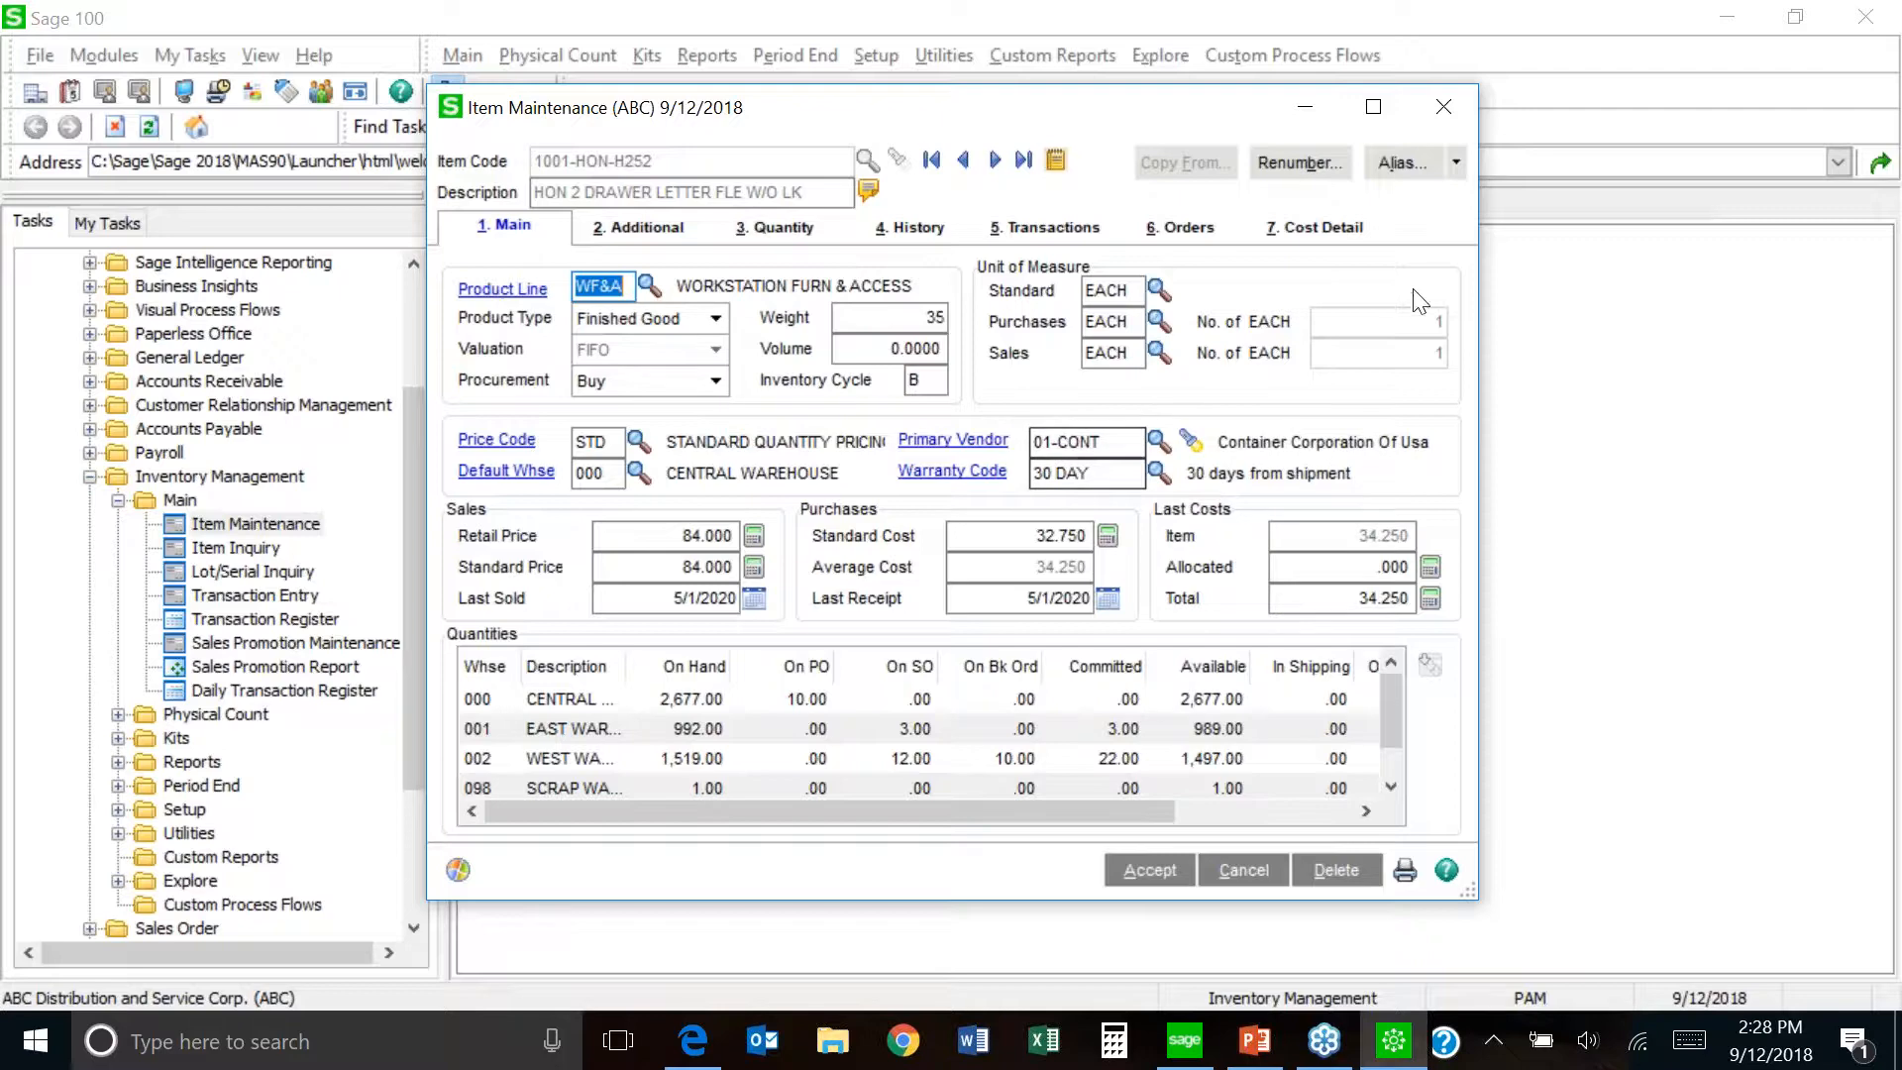
- Maximize Item Maintenance, widen the Description column of the quantities grid to show full warehouse names, and select the East Warehouse row
{"action": "left_click", "coordinate": [1375, 105]}
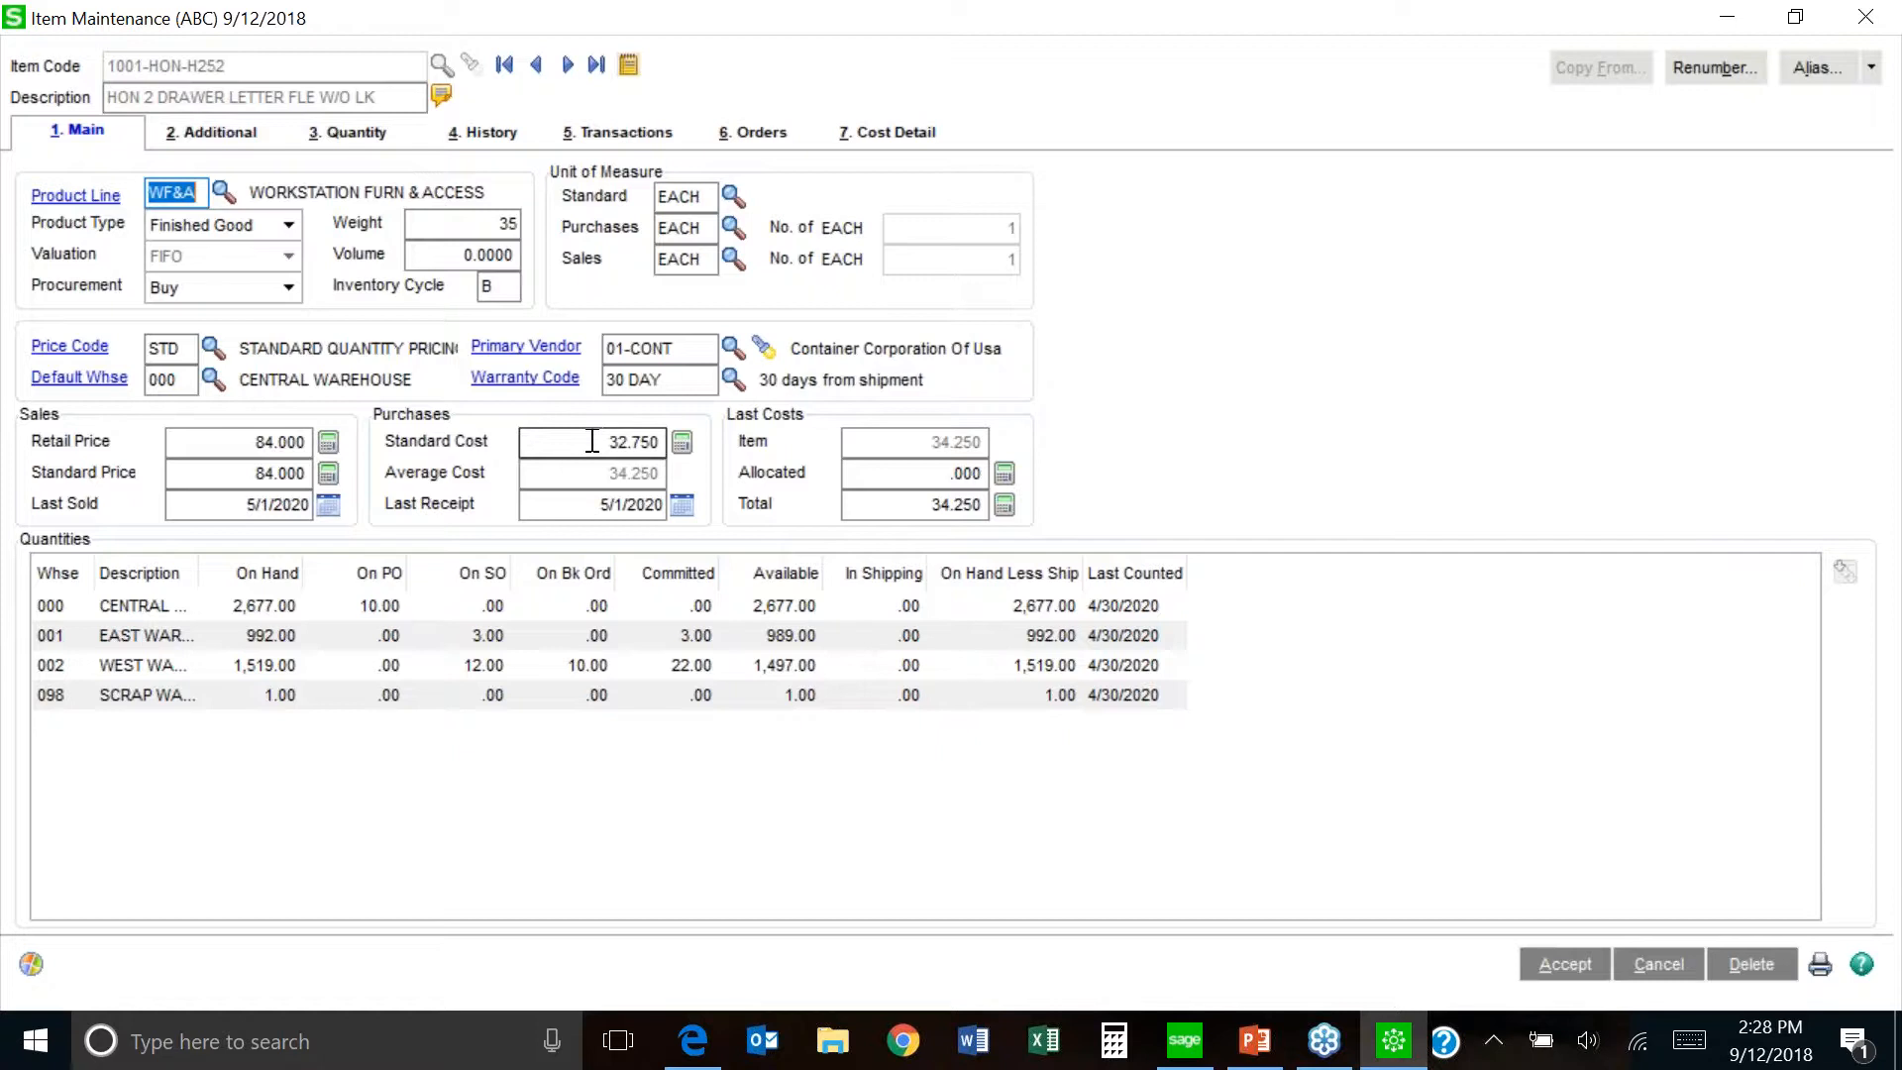
{"action": "left_click", "coordinate": [583, 507]}
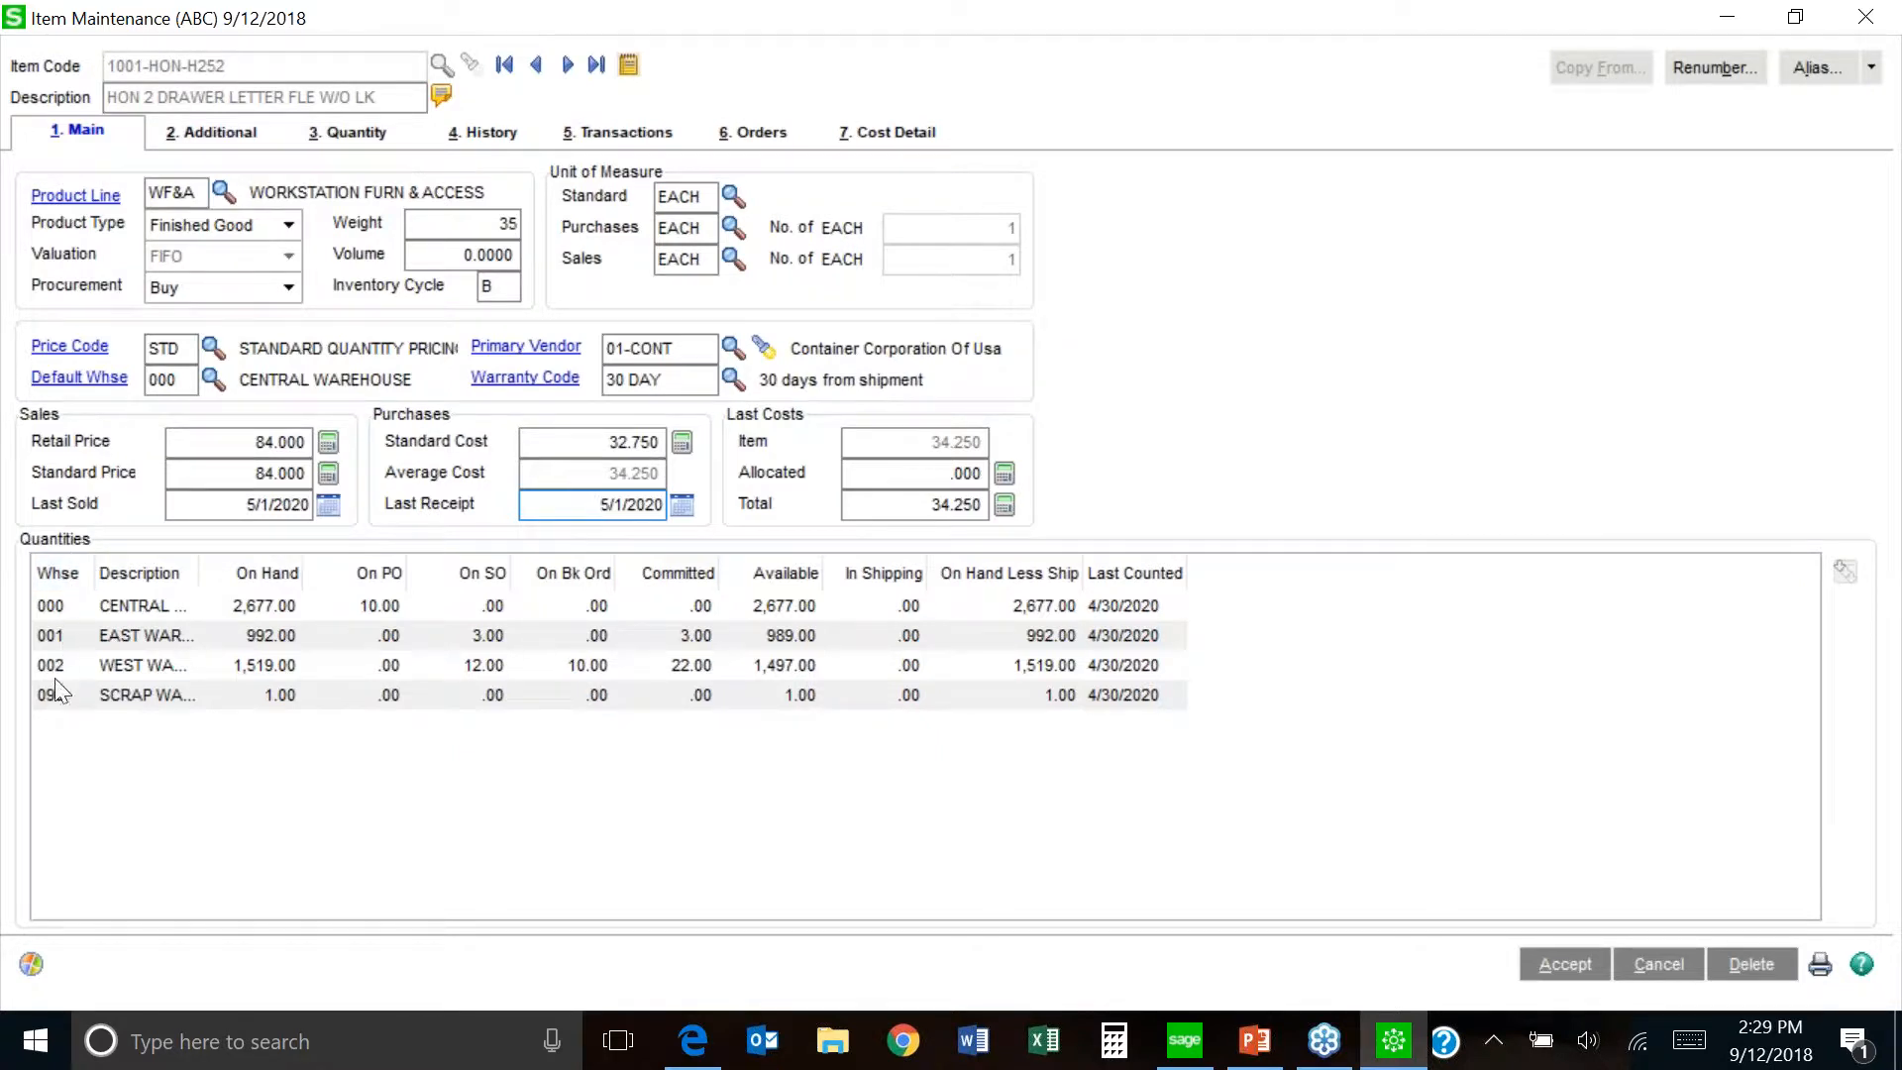
{"action": "left_click_drag", "start_coordinate": [197, 580], "coordinate": [709, 561]}
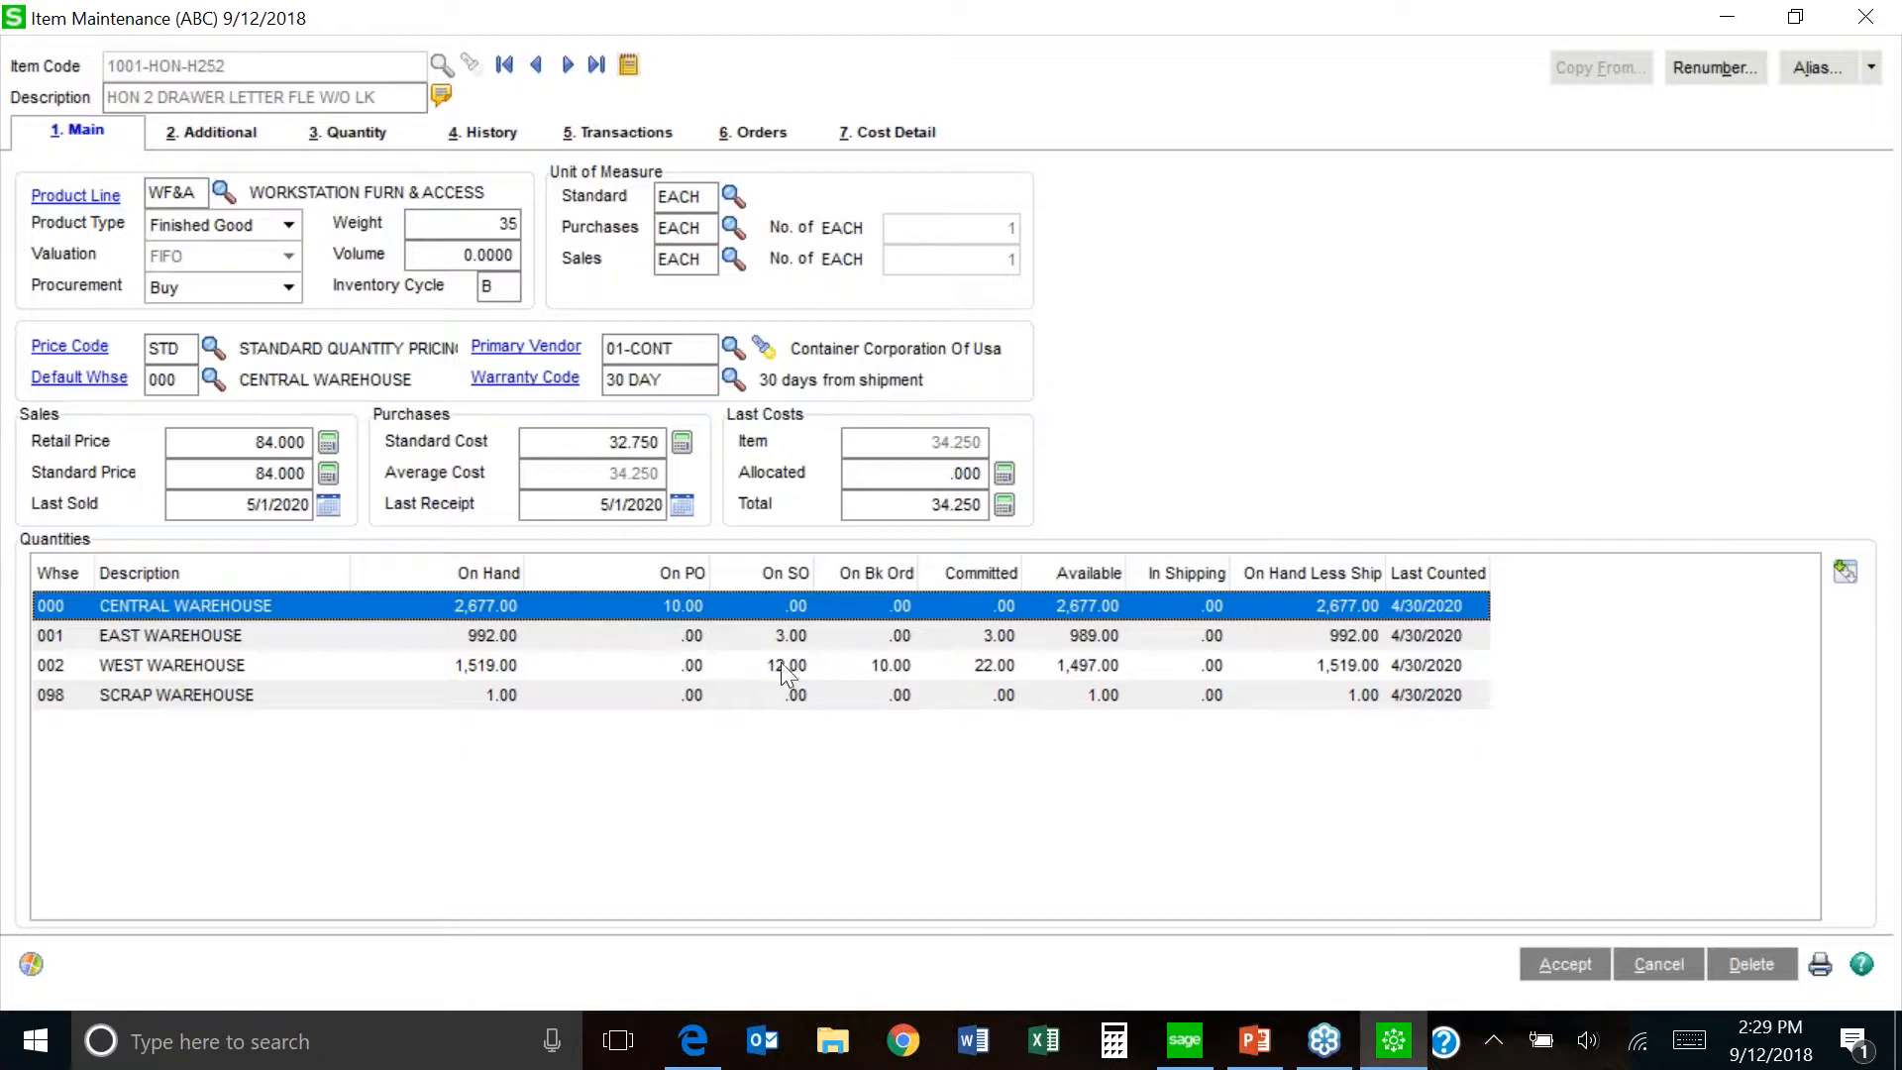
{"action": "left_click", "coordinate": [781, 634]}
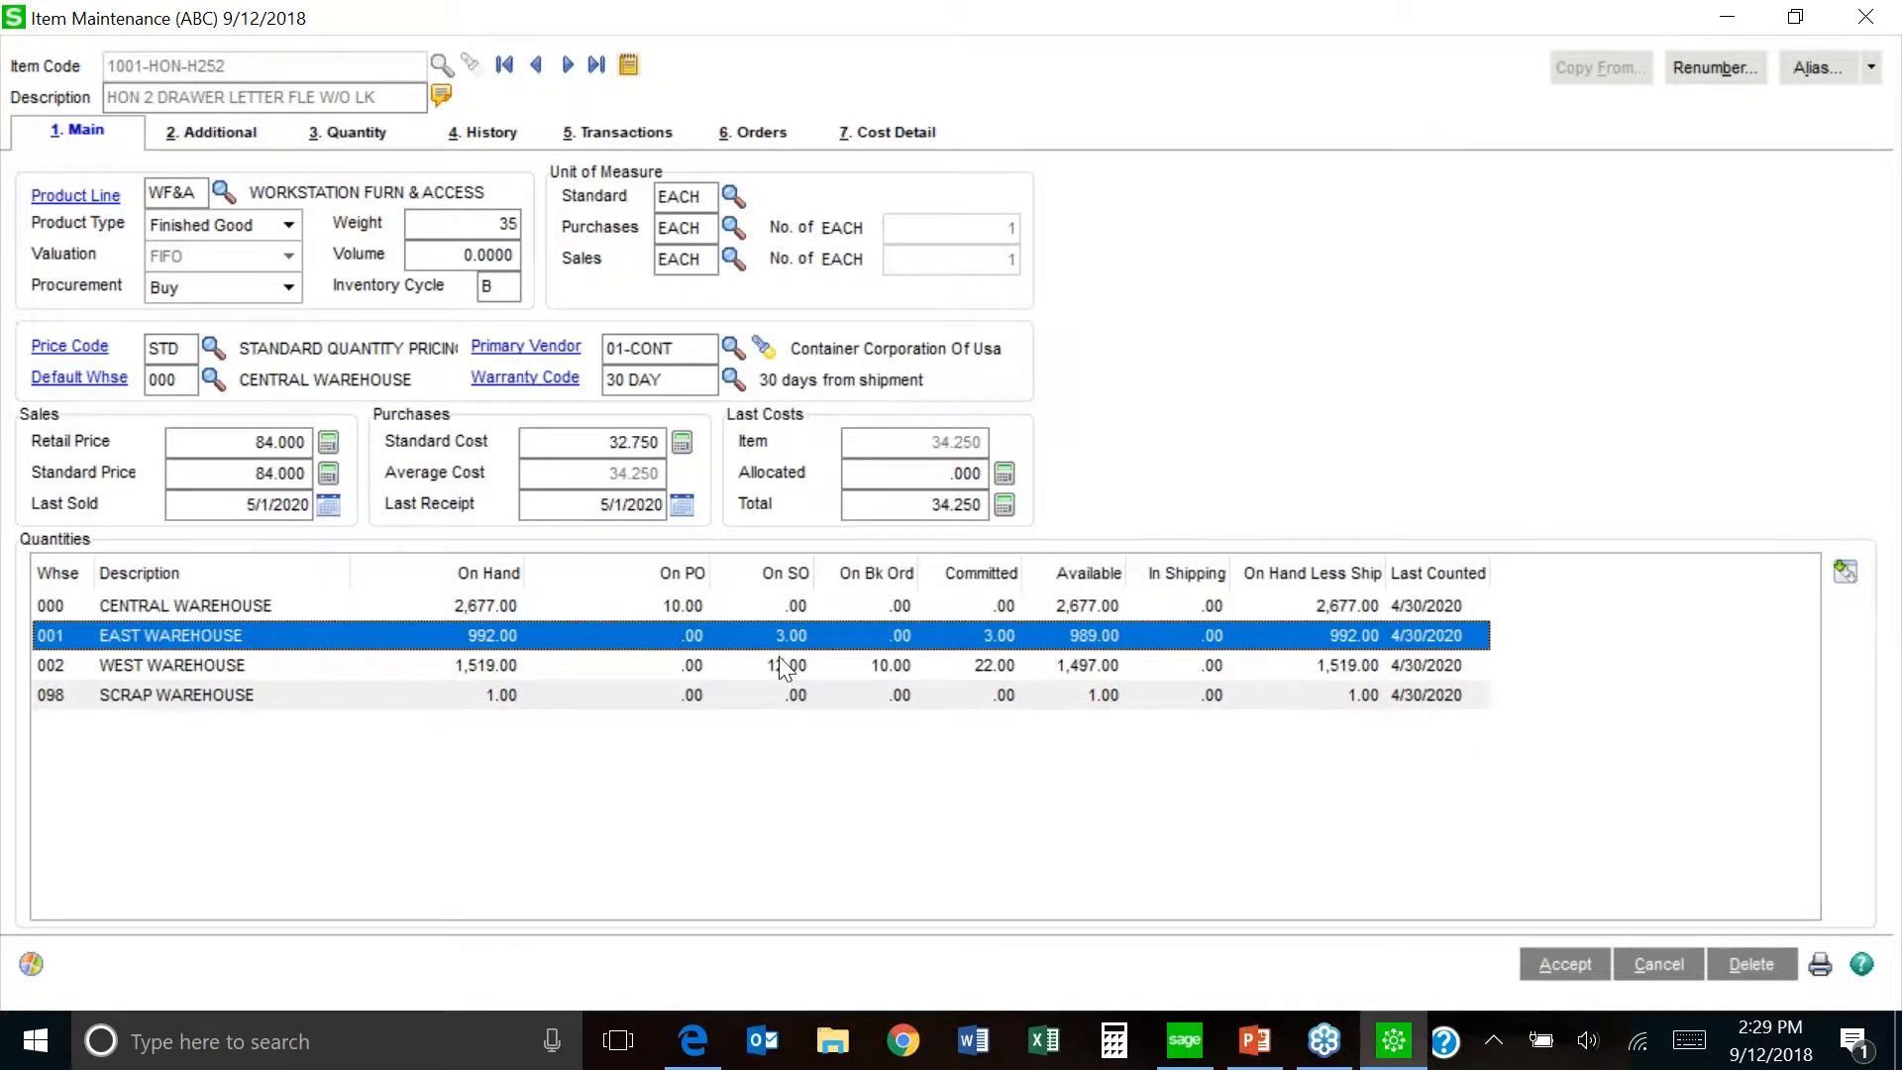
- Select the West Warehouse quantities row, restore the window size, and examine the item's quantities, sales and receipts history by period
{"action": "left_click", "coordinate": [776, 668]}
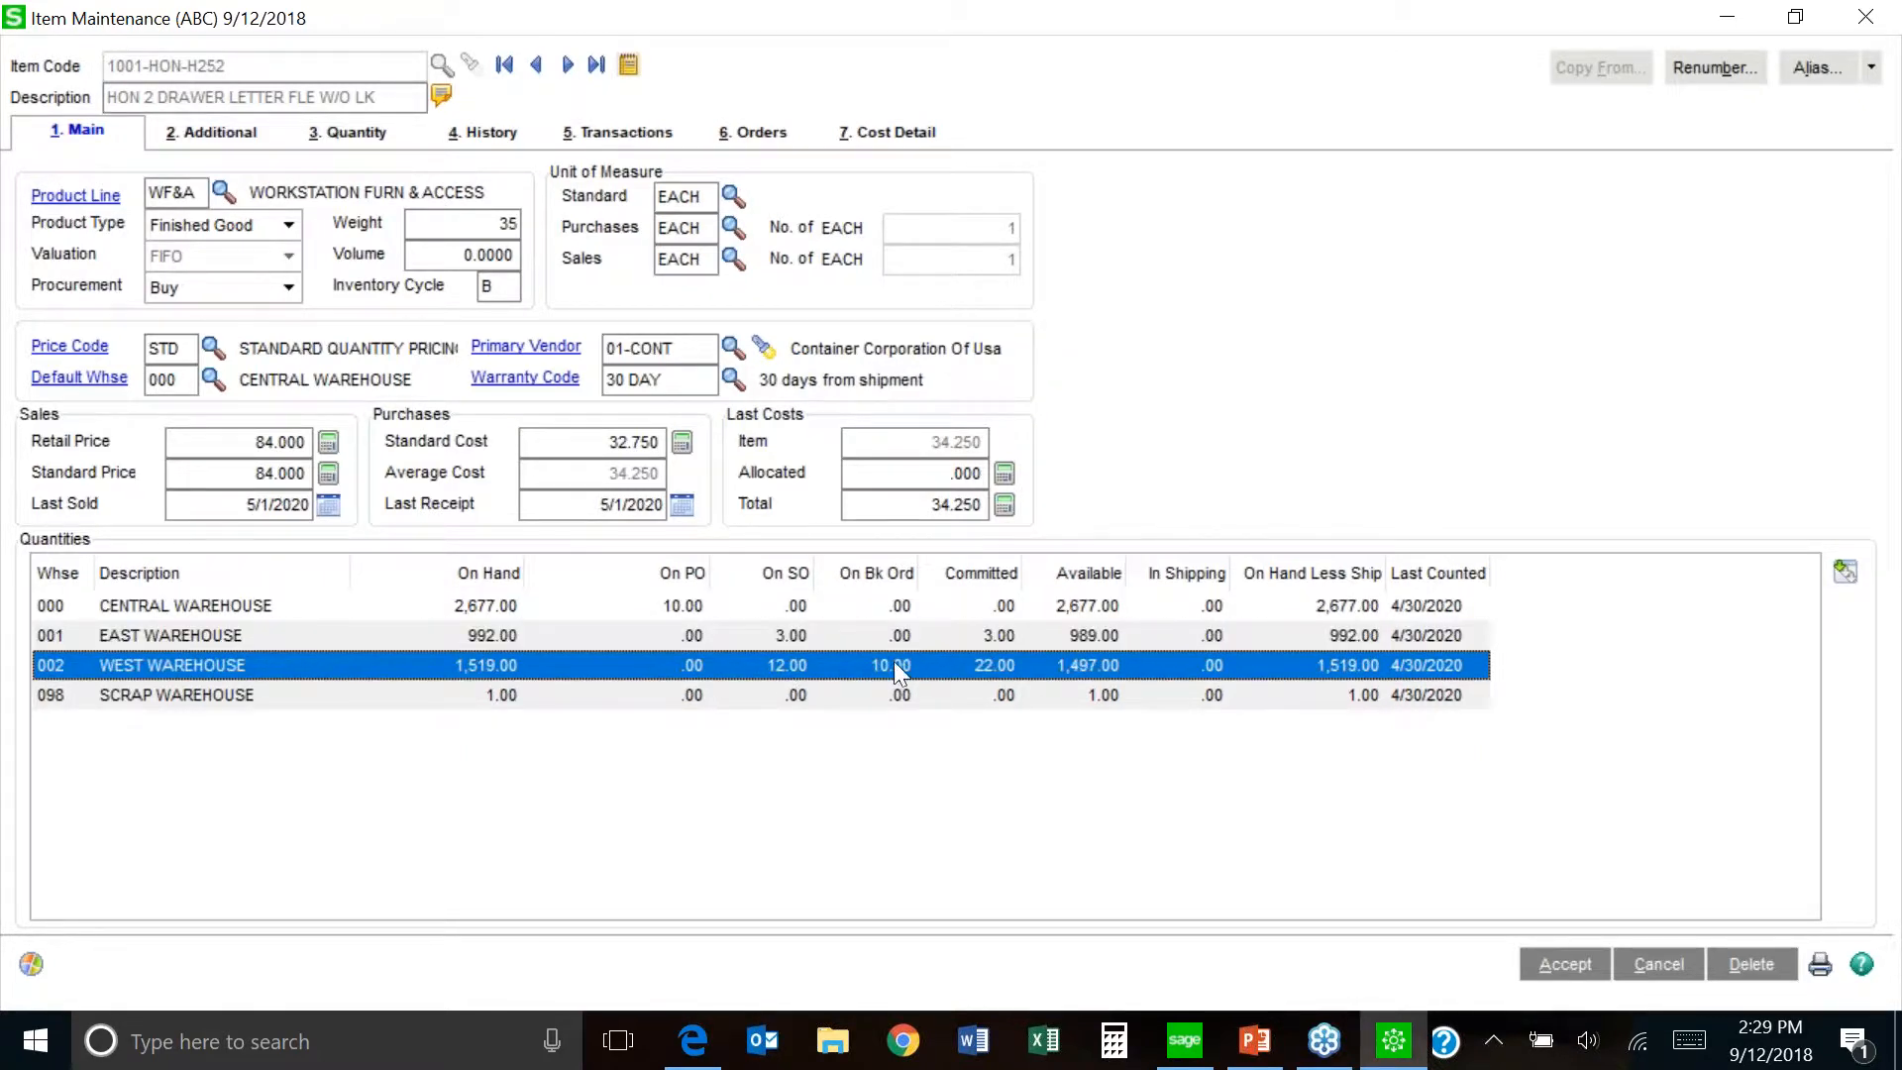
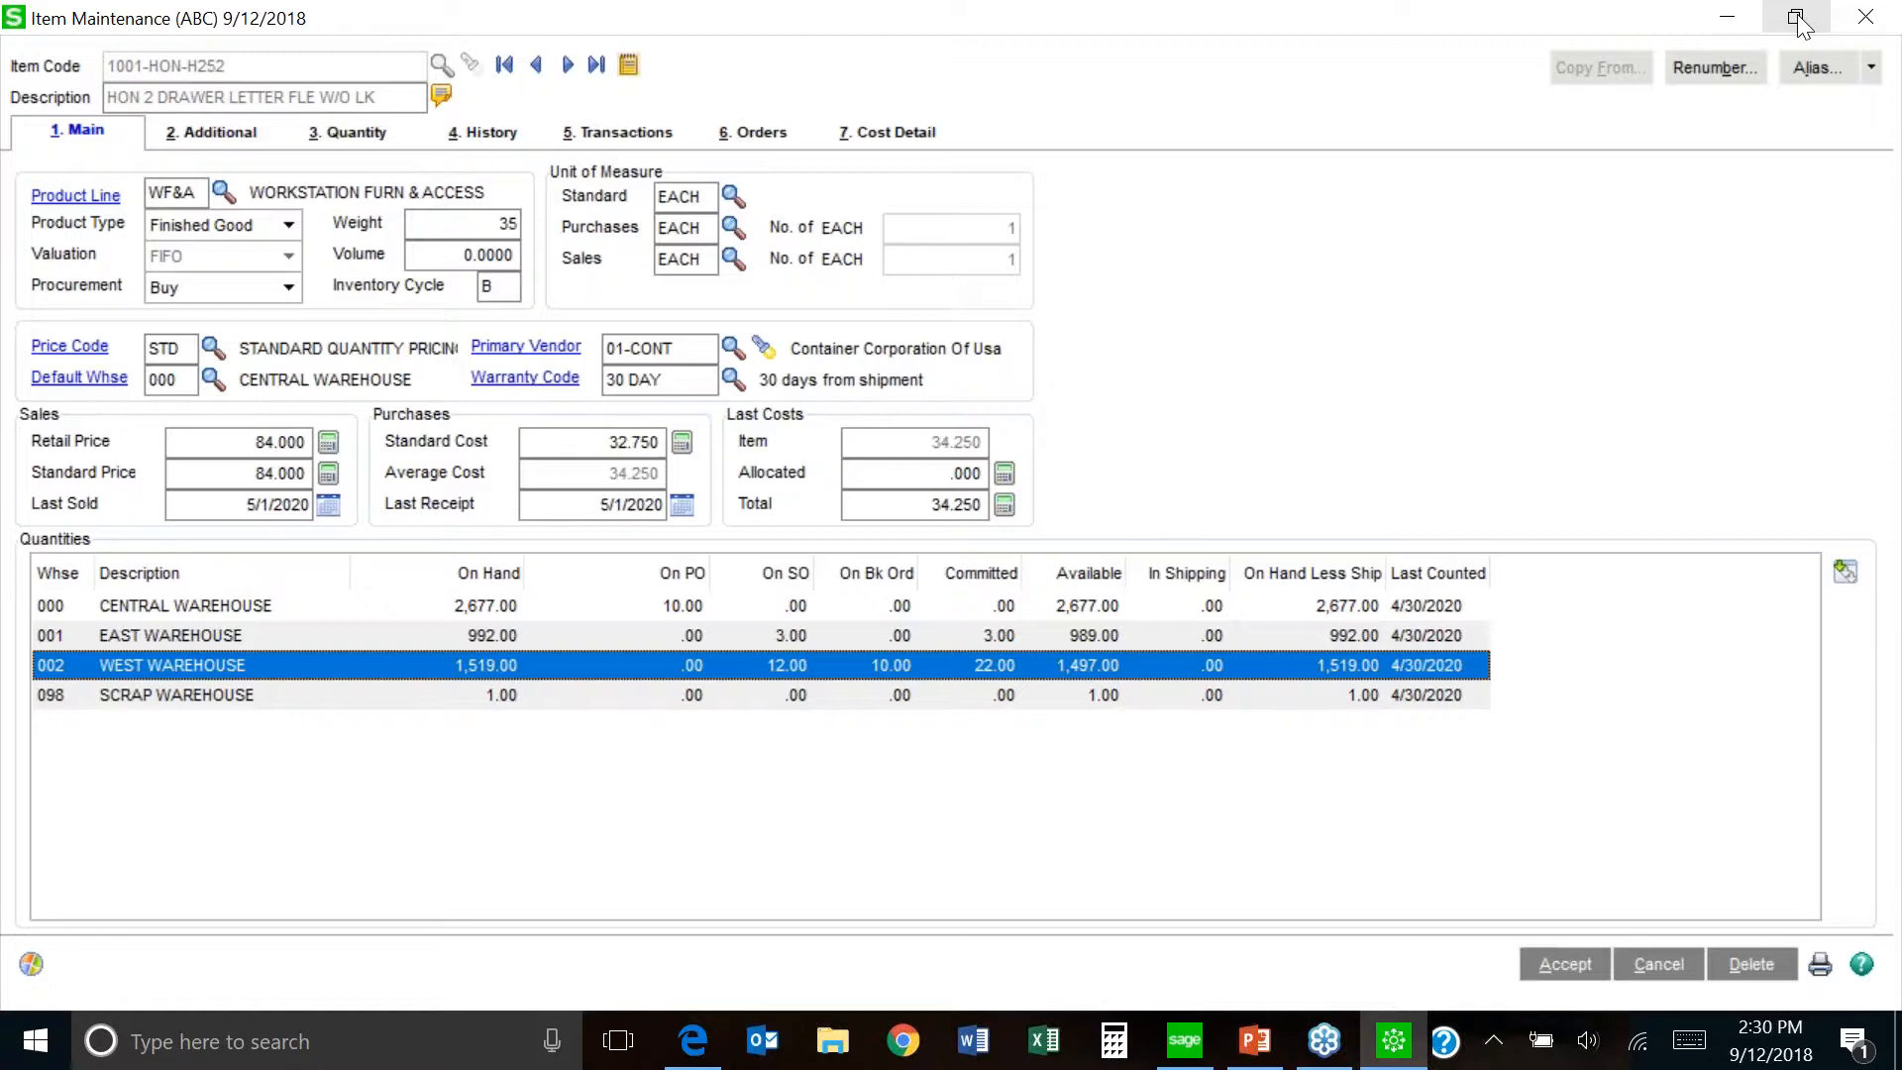
{"action": "left_click", "coordinate": [1795, 19]}
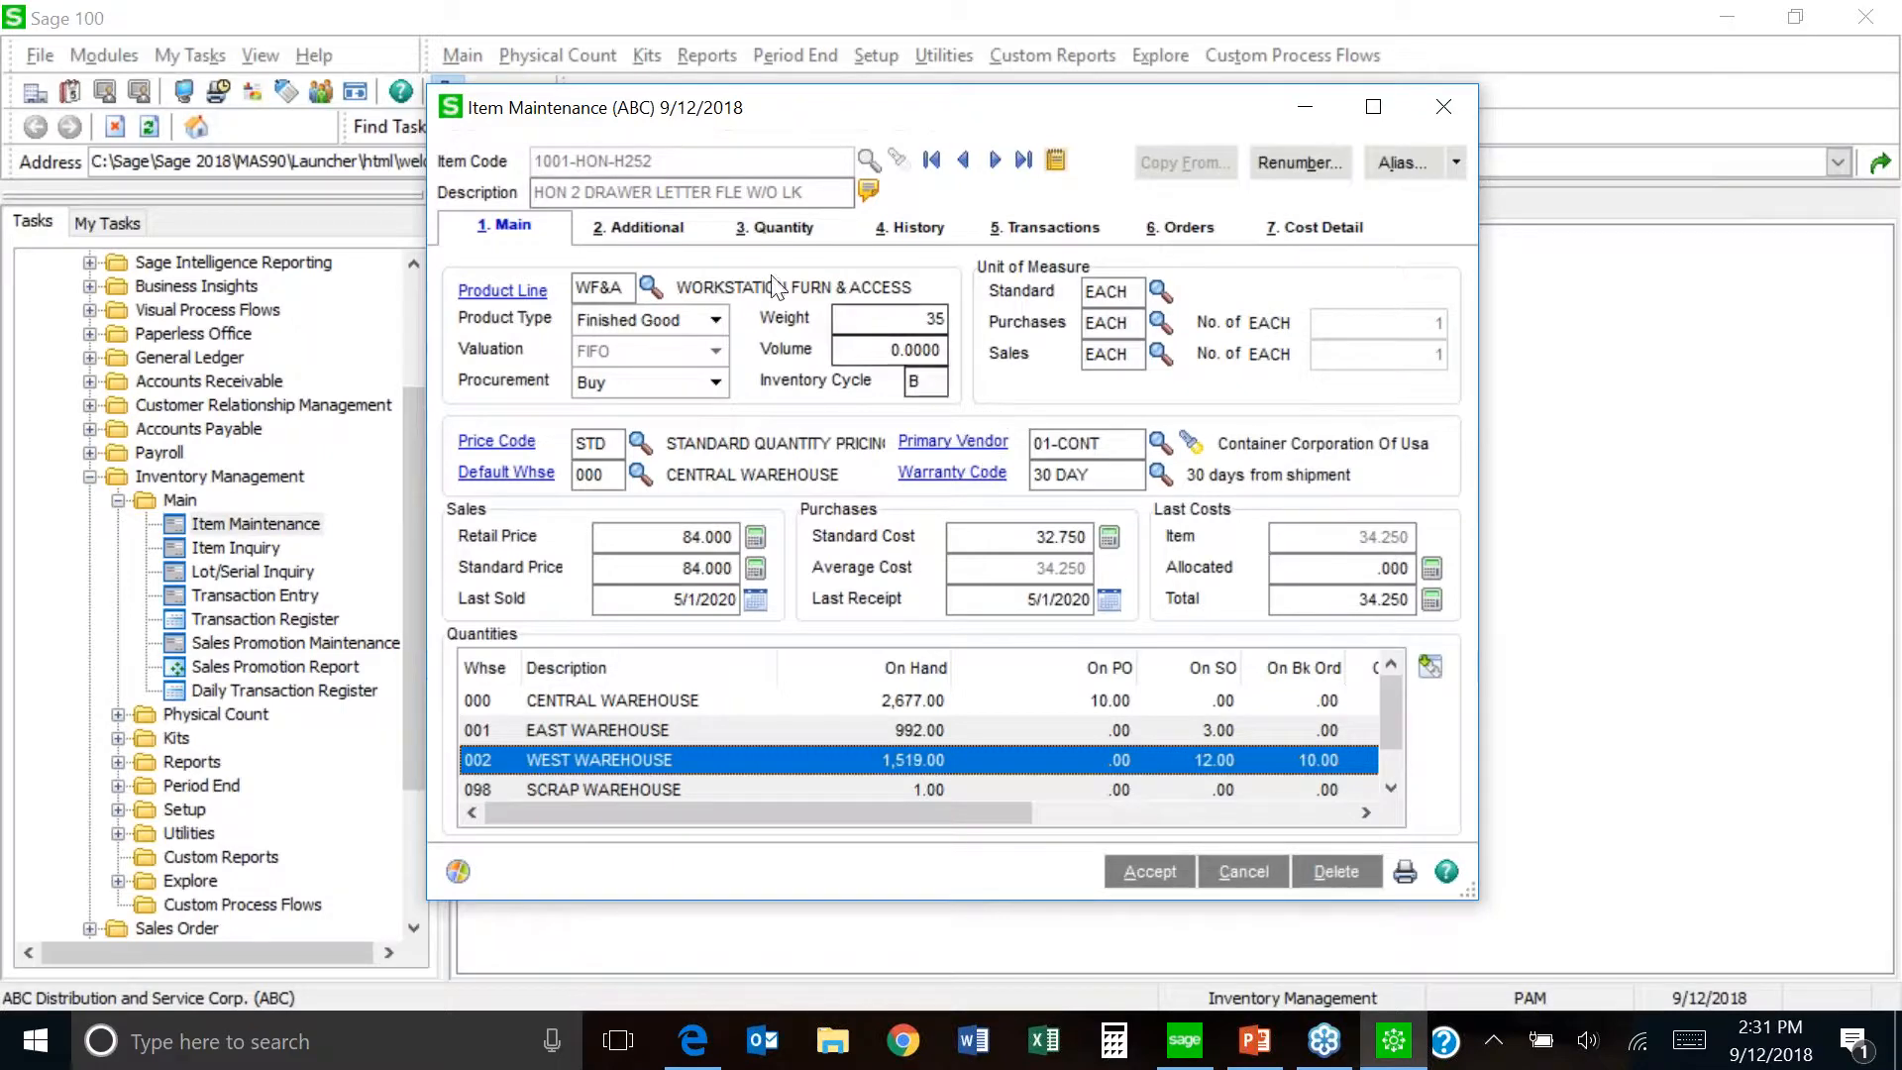
{"action": "left_click", "coordinate": [913, 240]}
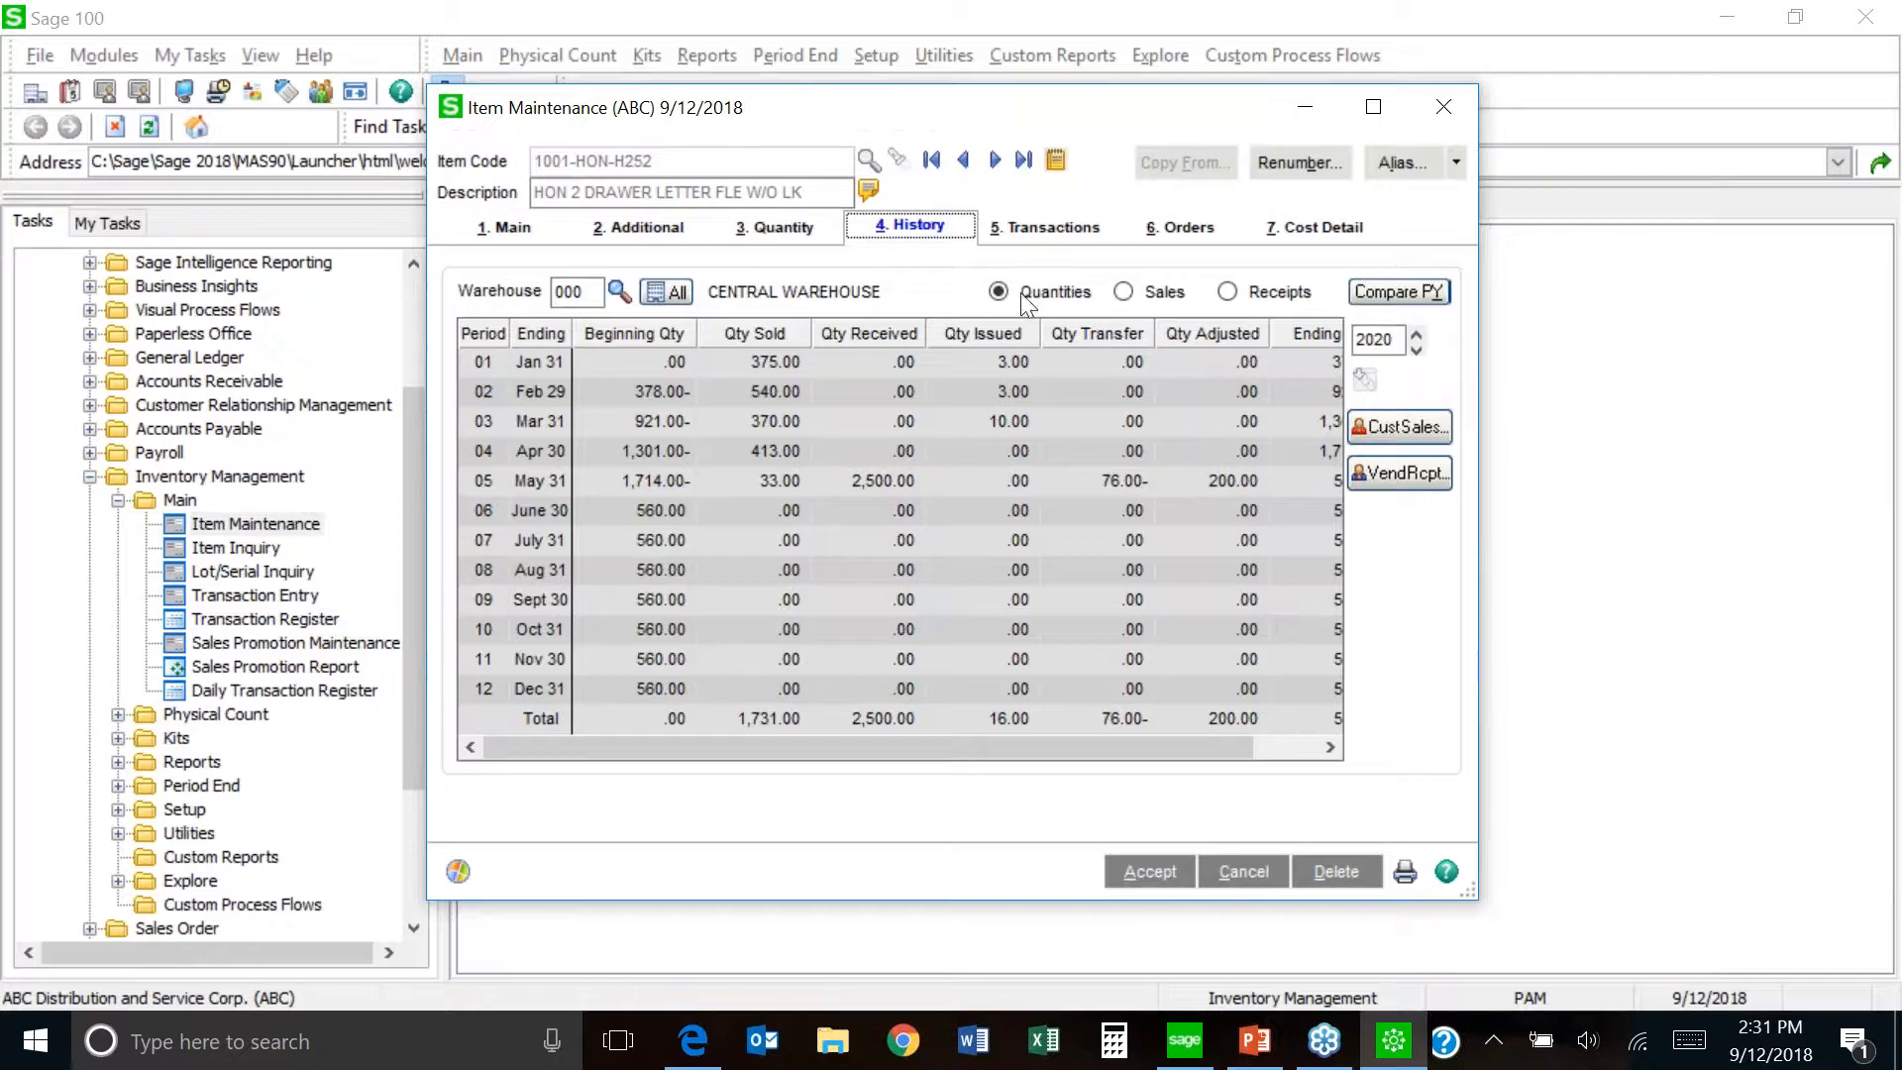
{"action": "left_click", "coordinate": [1122, 292]}
{"action": "left_click", "coordinate": [1228, 292]}
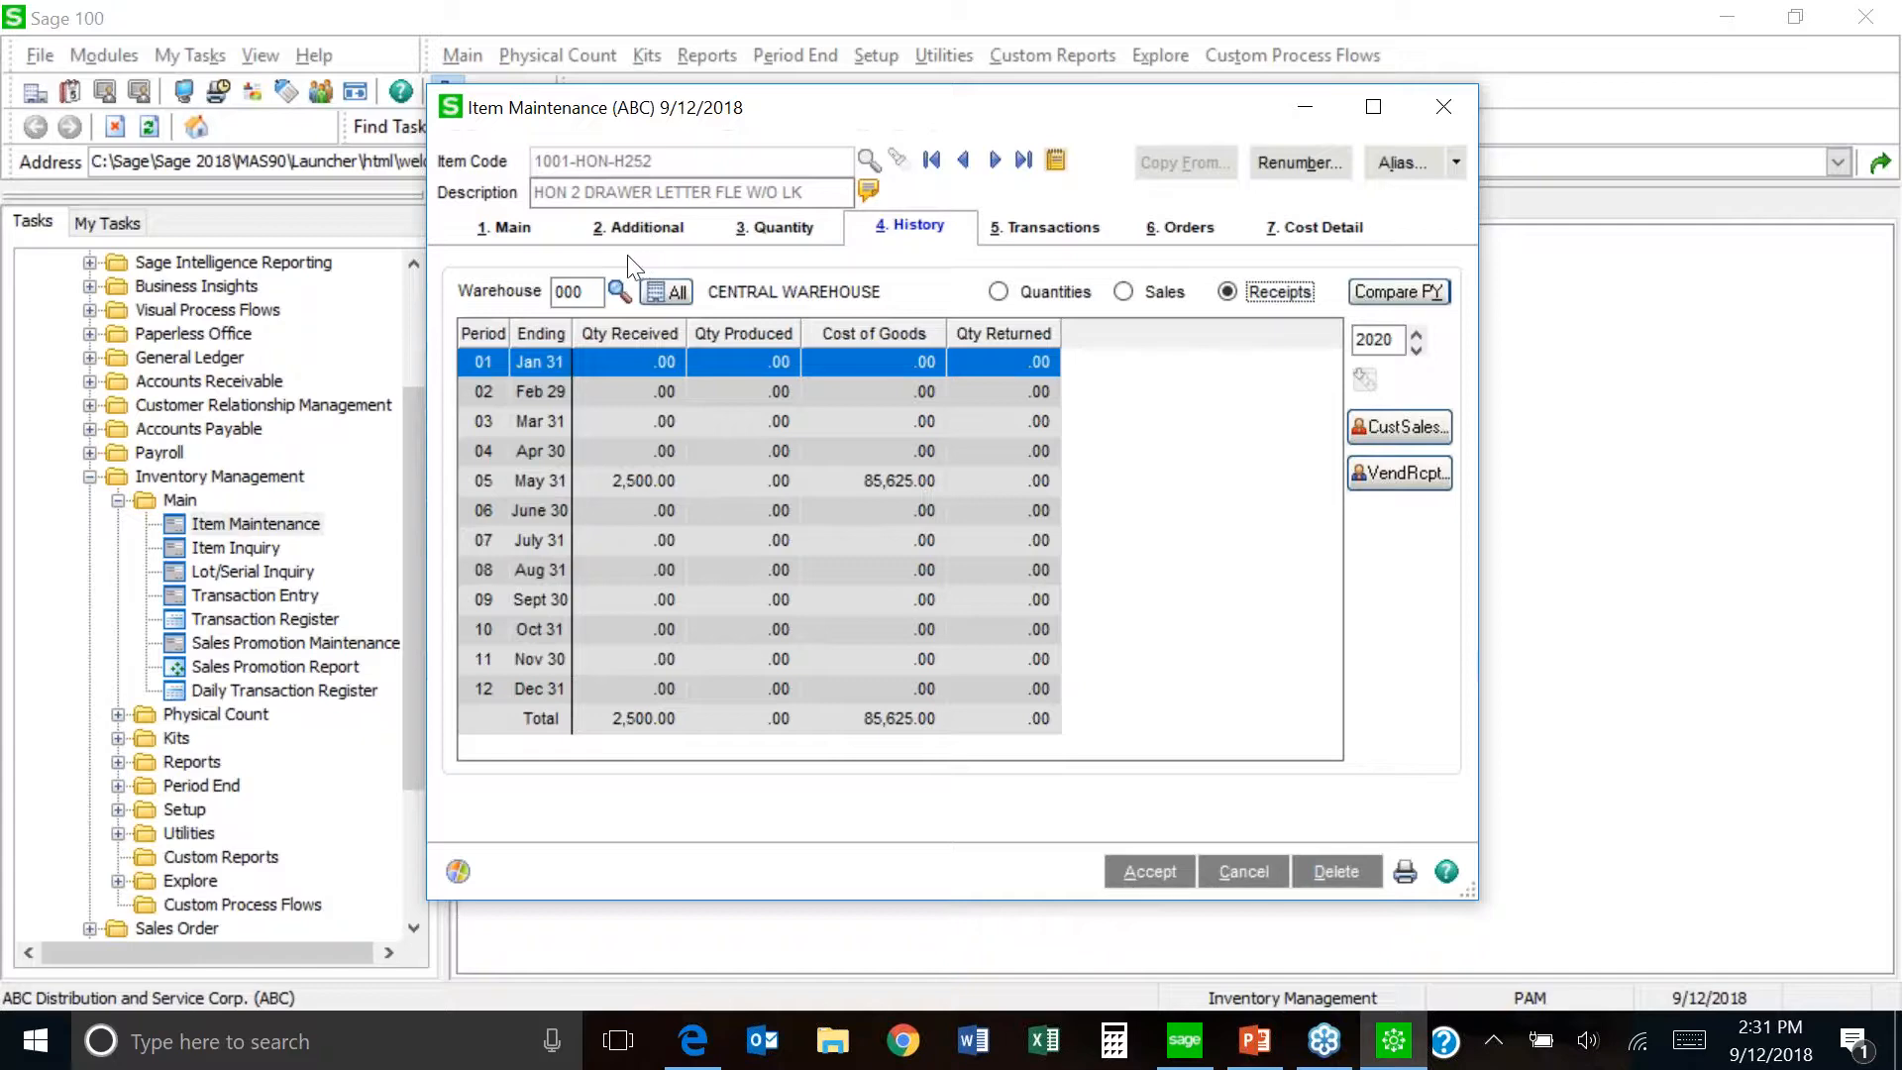
- Examine the item's Central Warehouse transactions with a wider Description column, and close Item Maintenance without saving changes
{"action": "left_click", "coordinate": [1053, 231]}
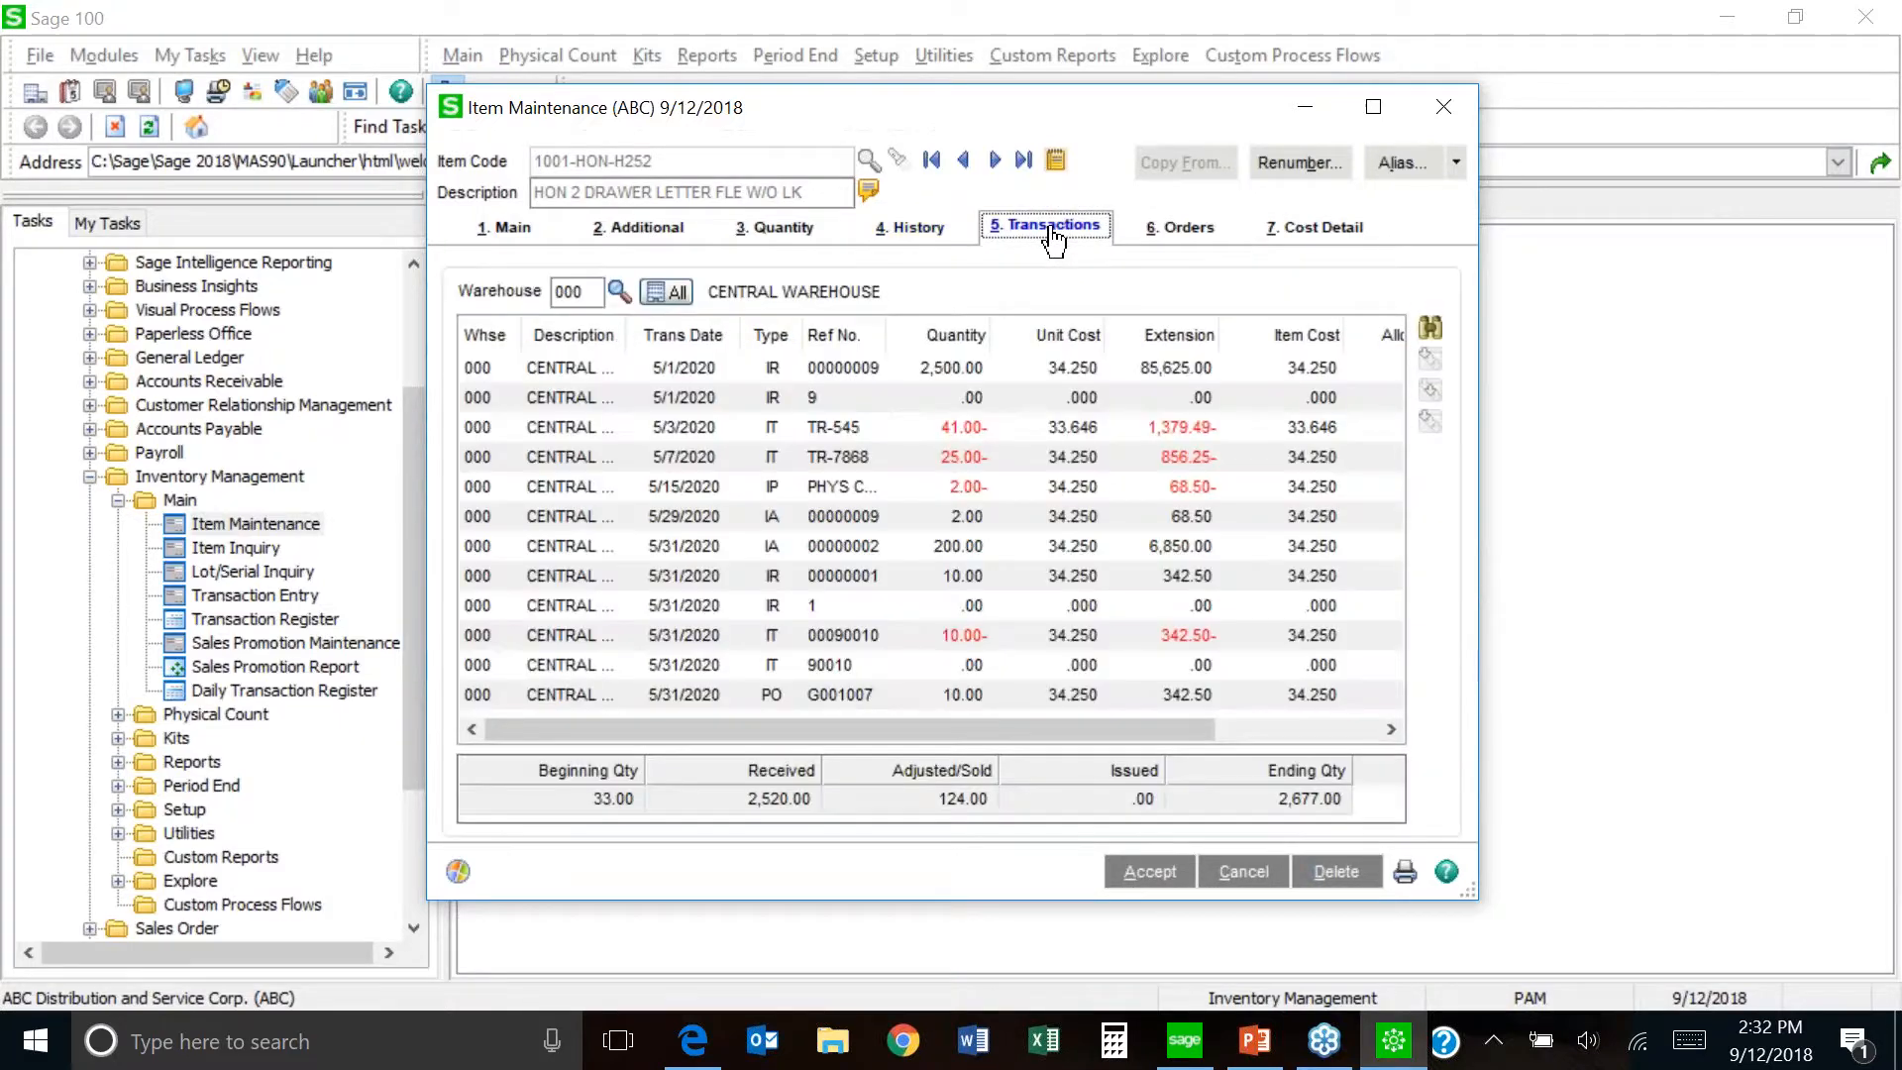
{"action": "left_click_drag", "start_coordinate": [626, 335], "coordinate": [678, 335]}
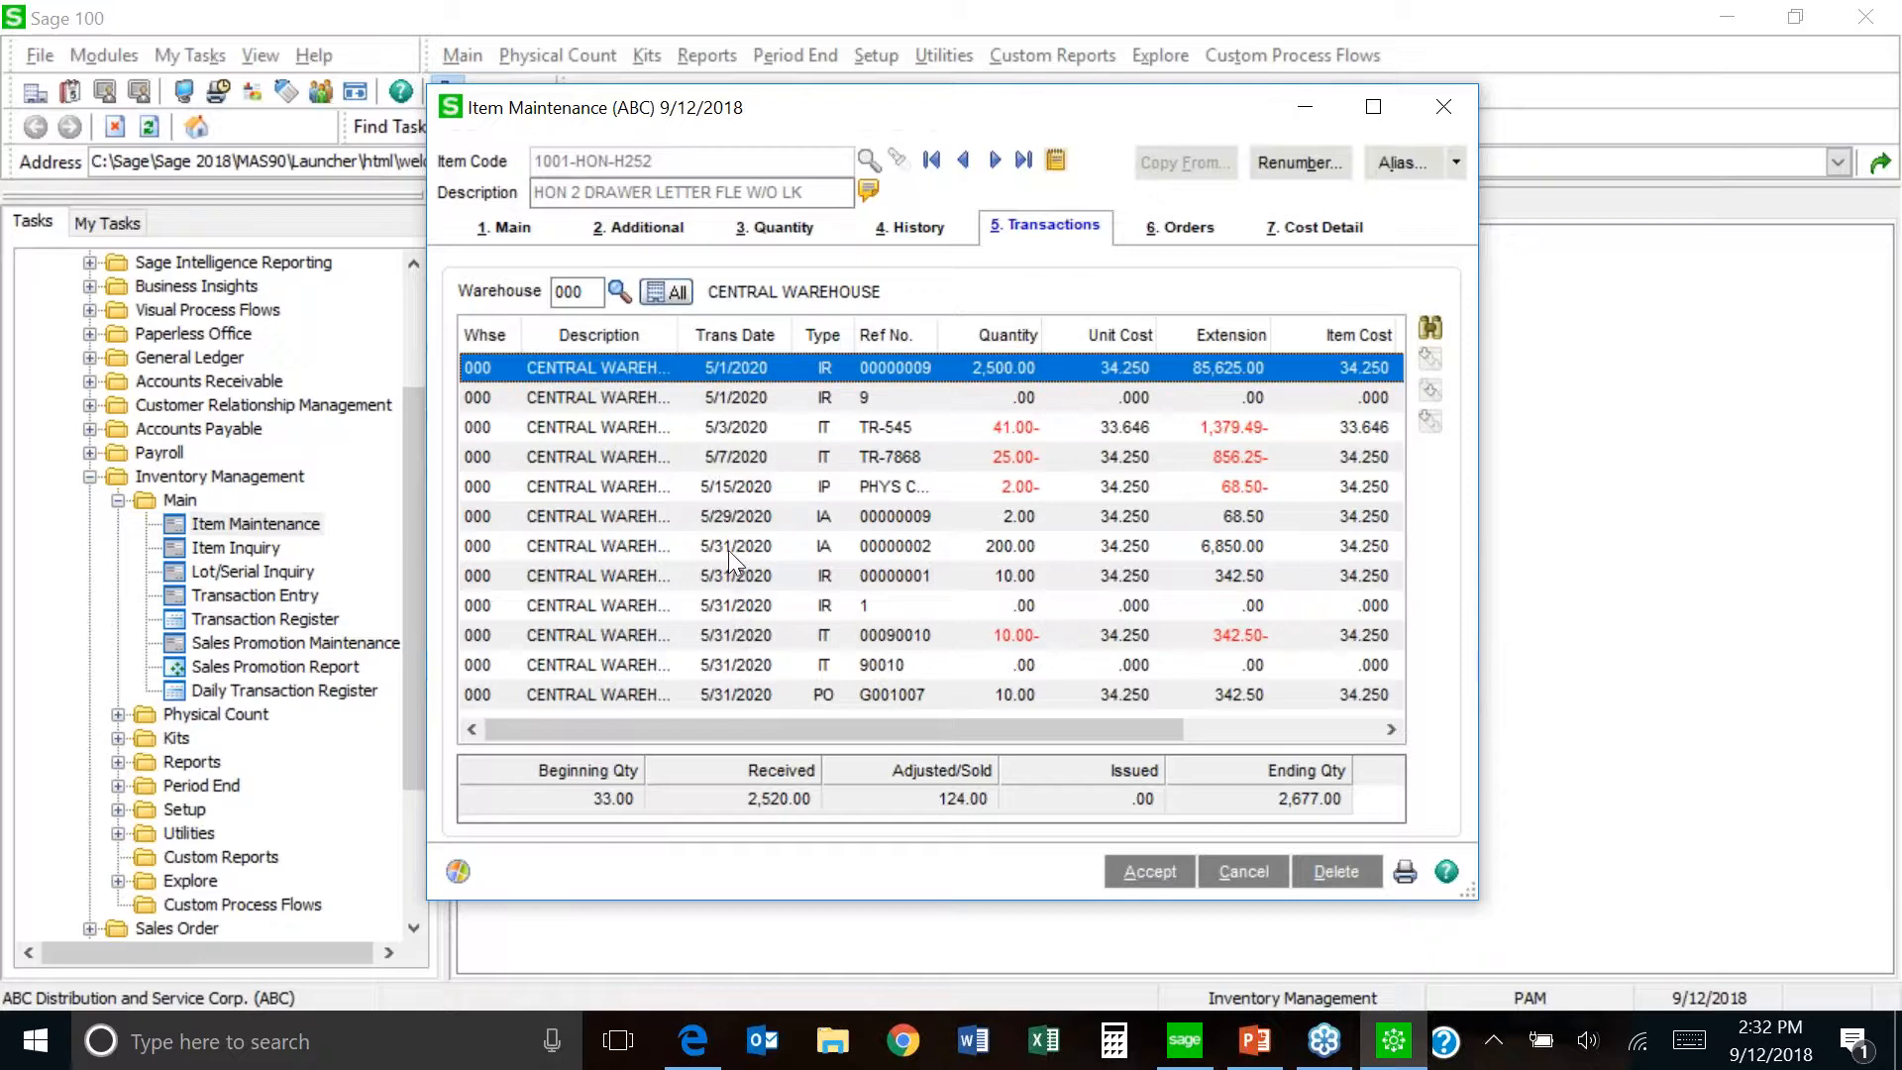
{"action": "left_click", "coordinate": [882, 697]}
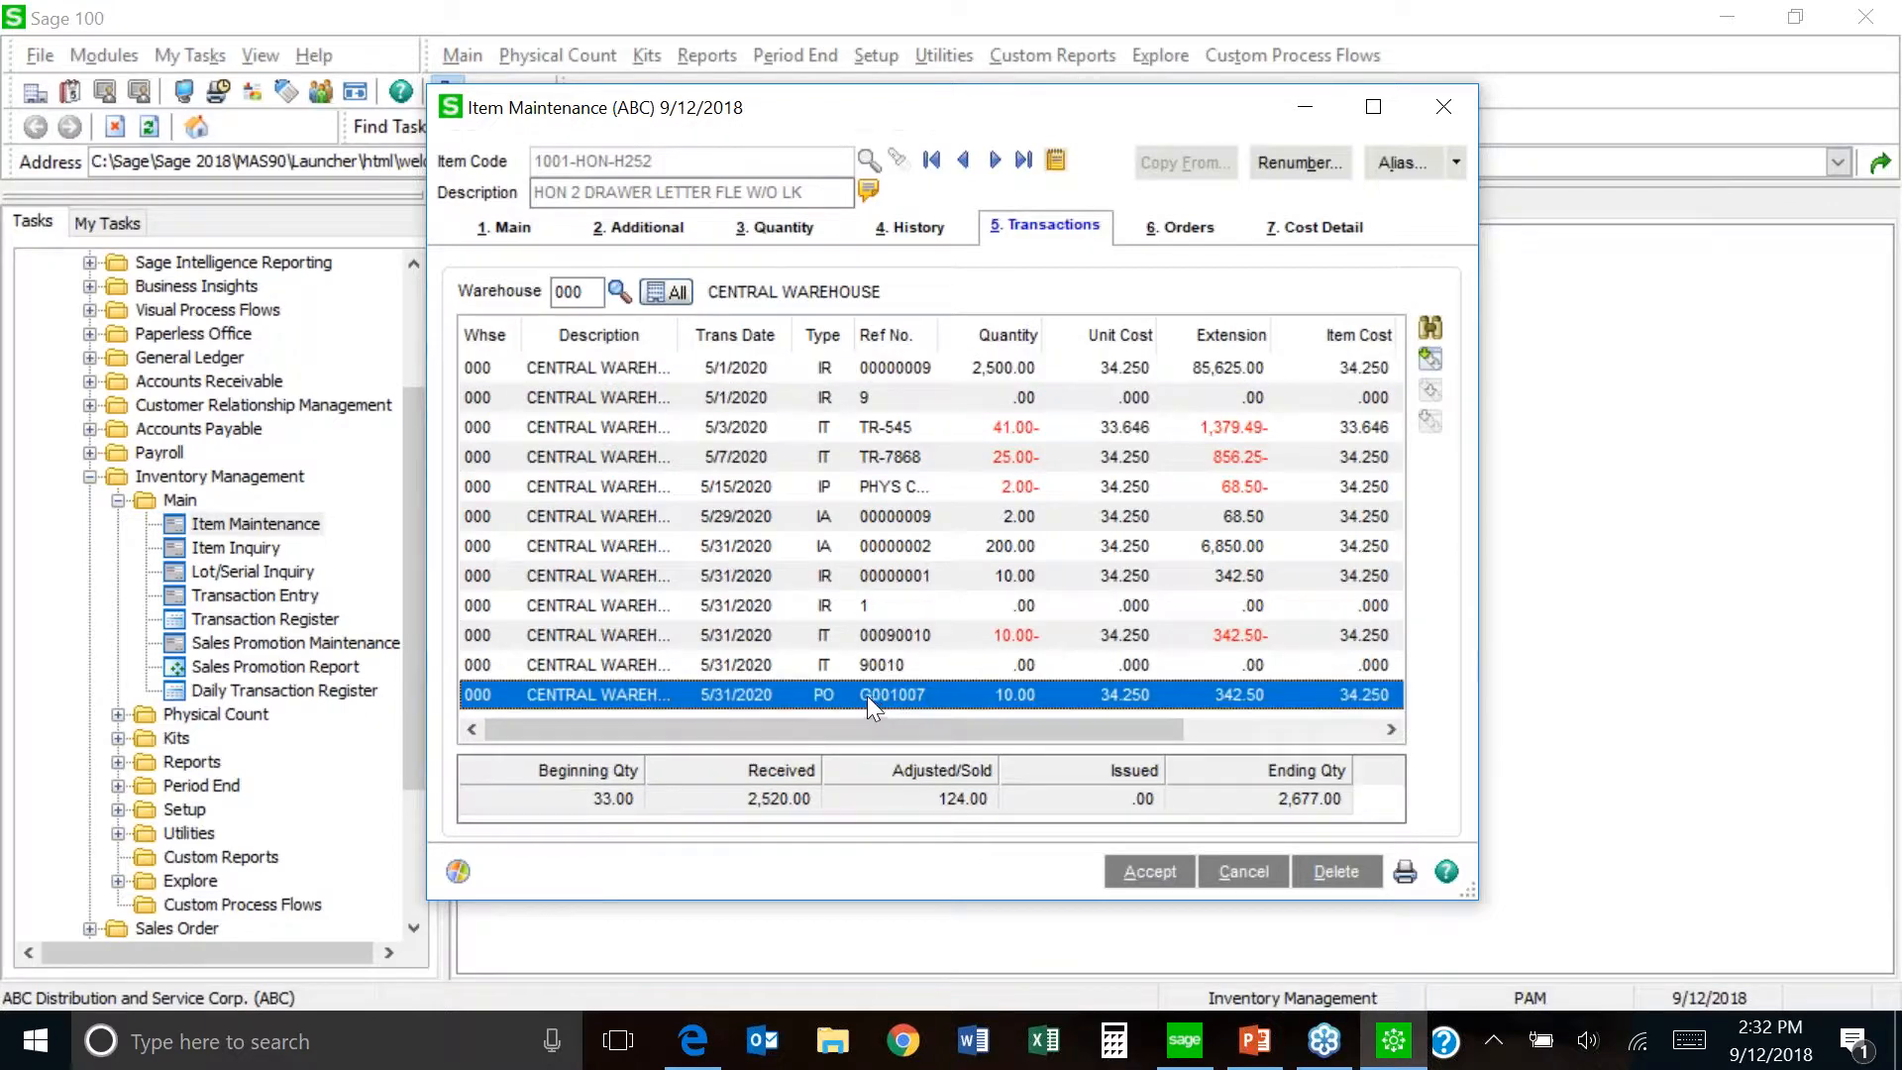
{"action": "left_click", "coordinate": [828, 371]}
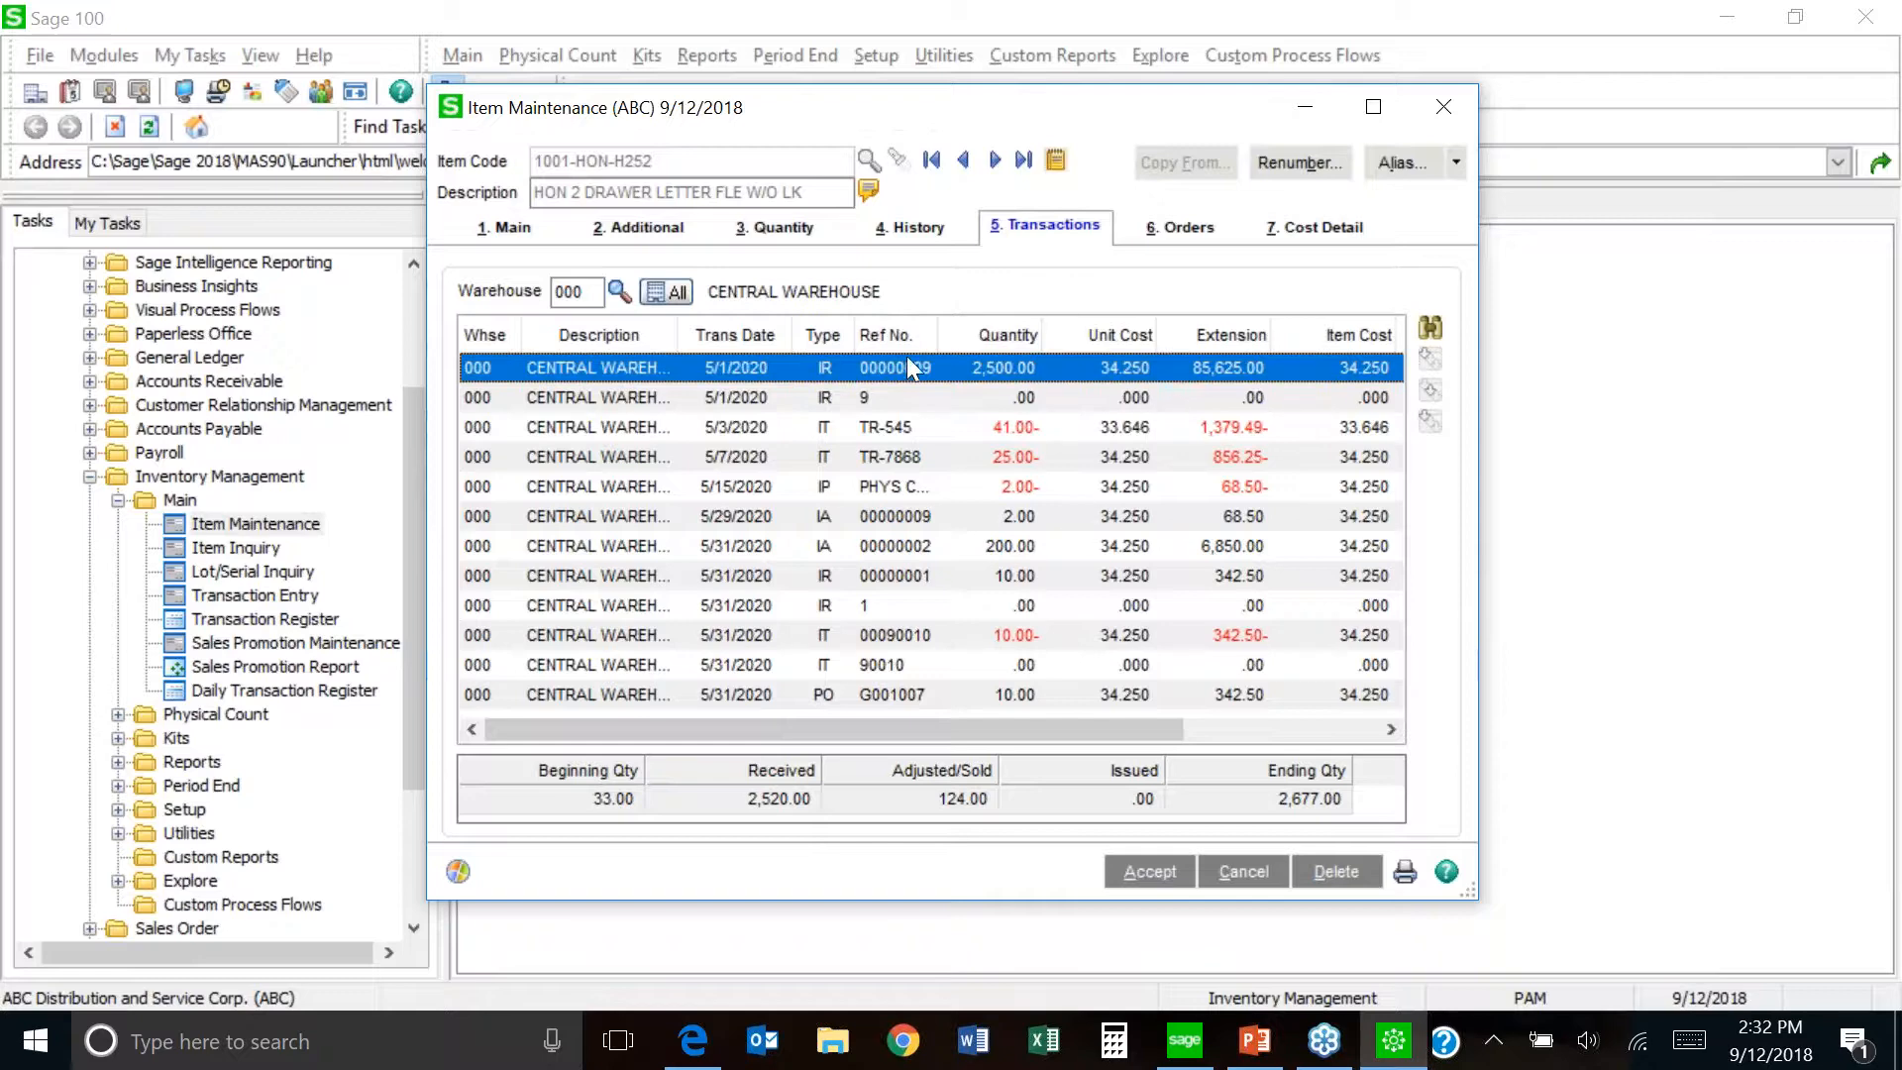
{"action": "left_click", "coordinate": [1446, 107]}
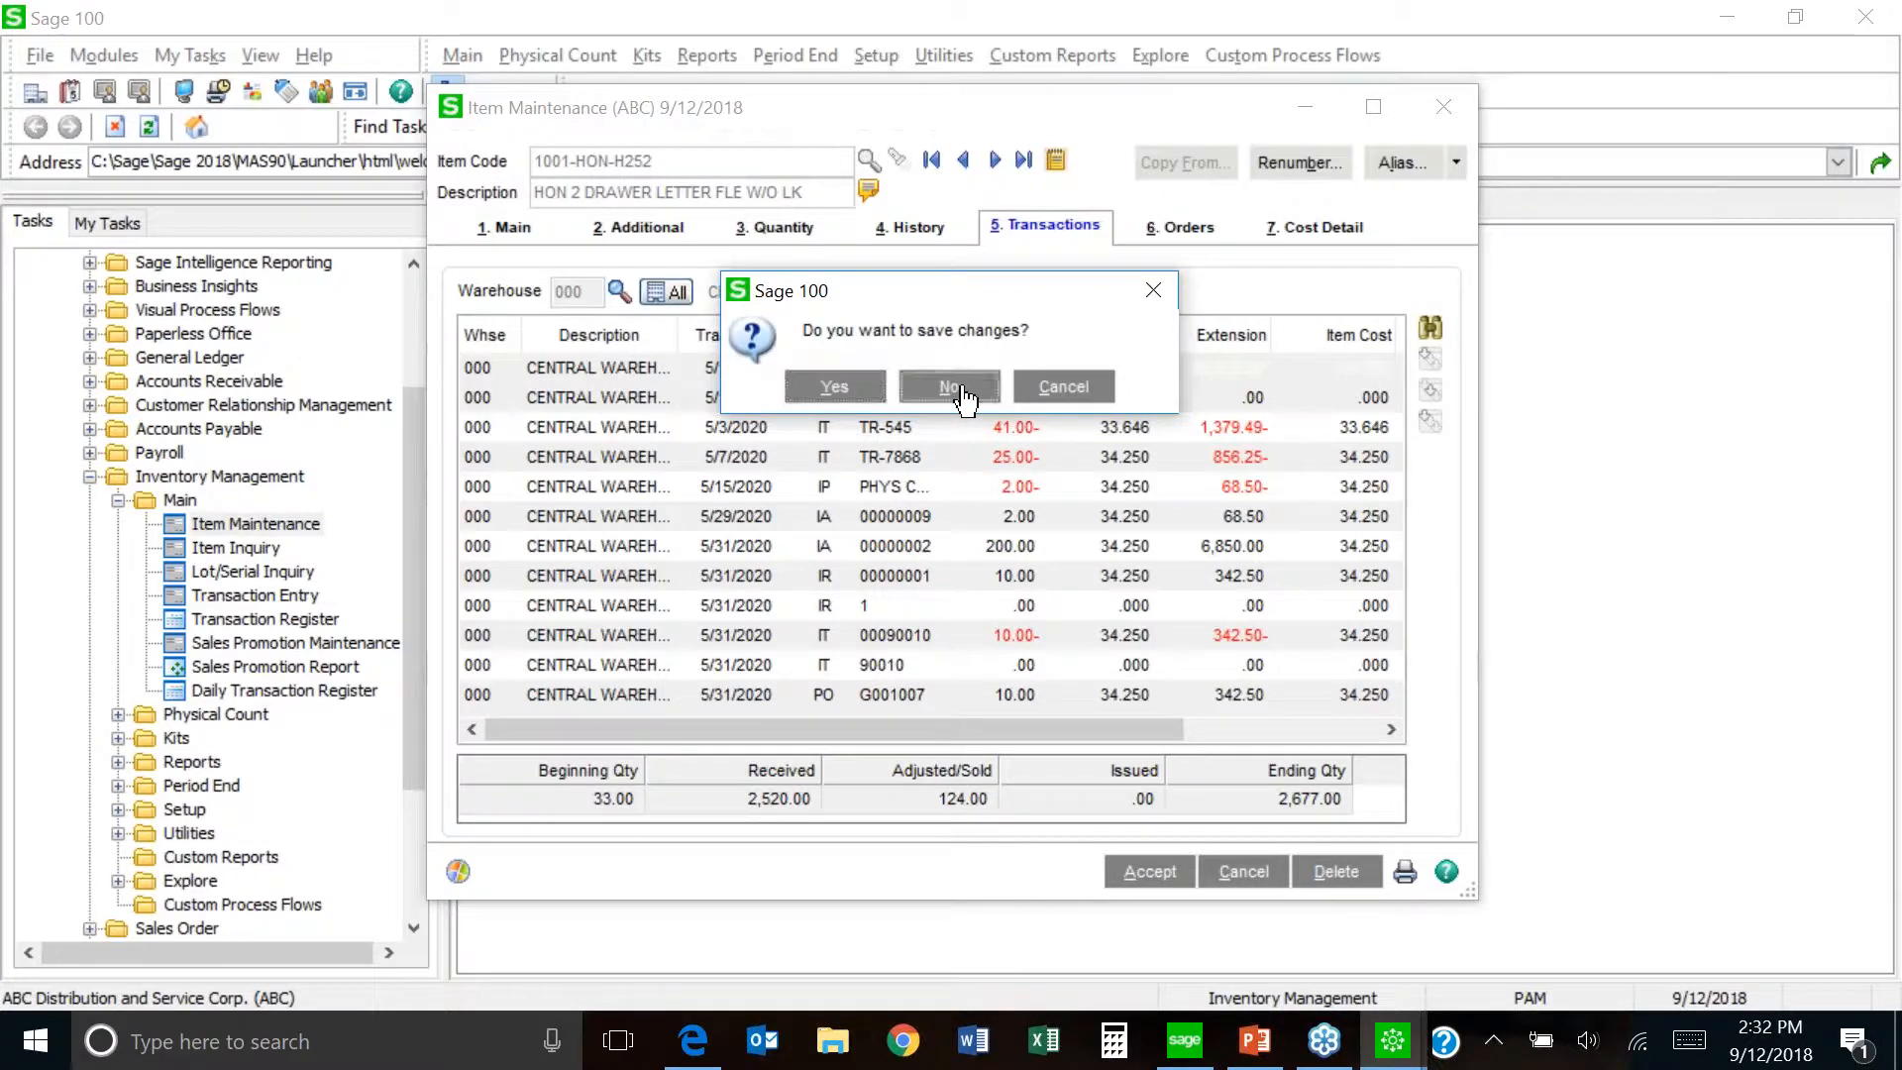
{"action": "left_click", "coordinate": [959, 392]}
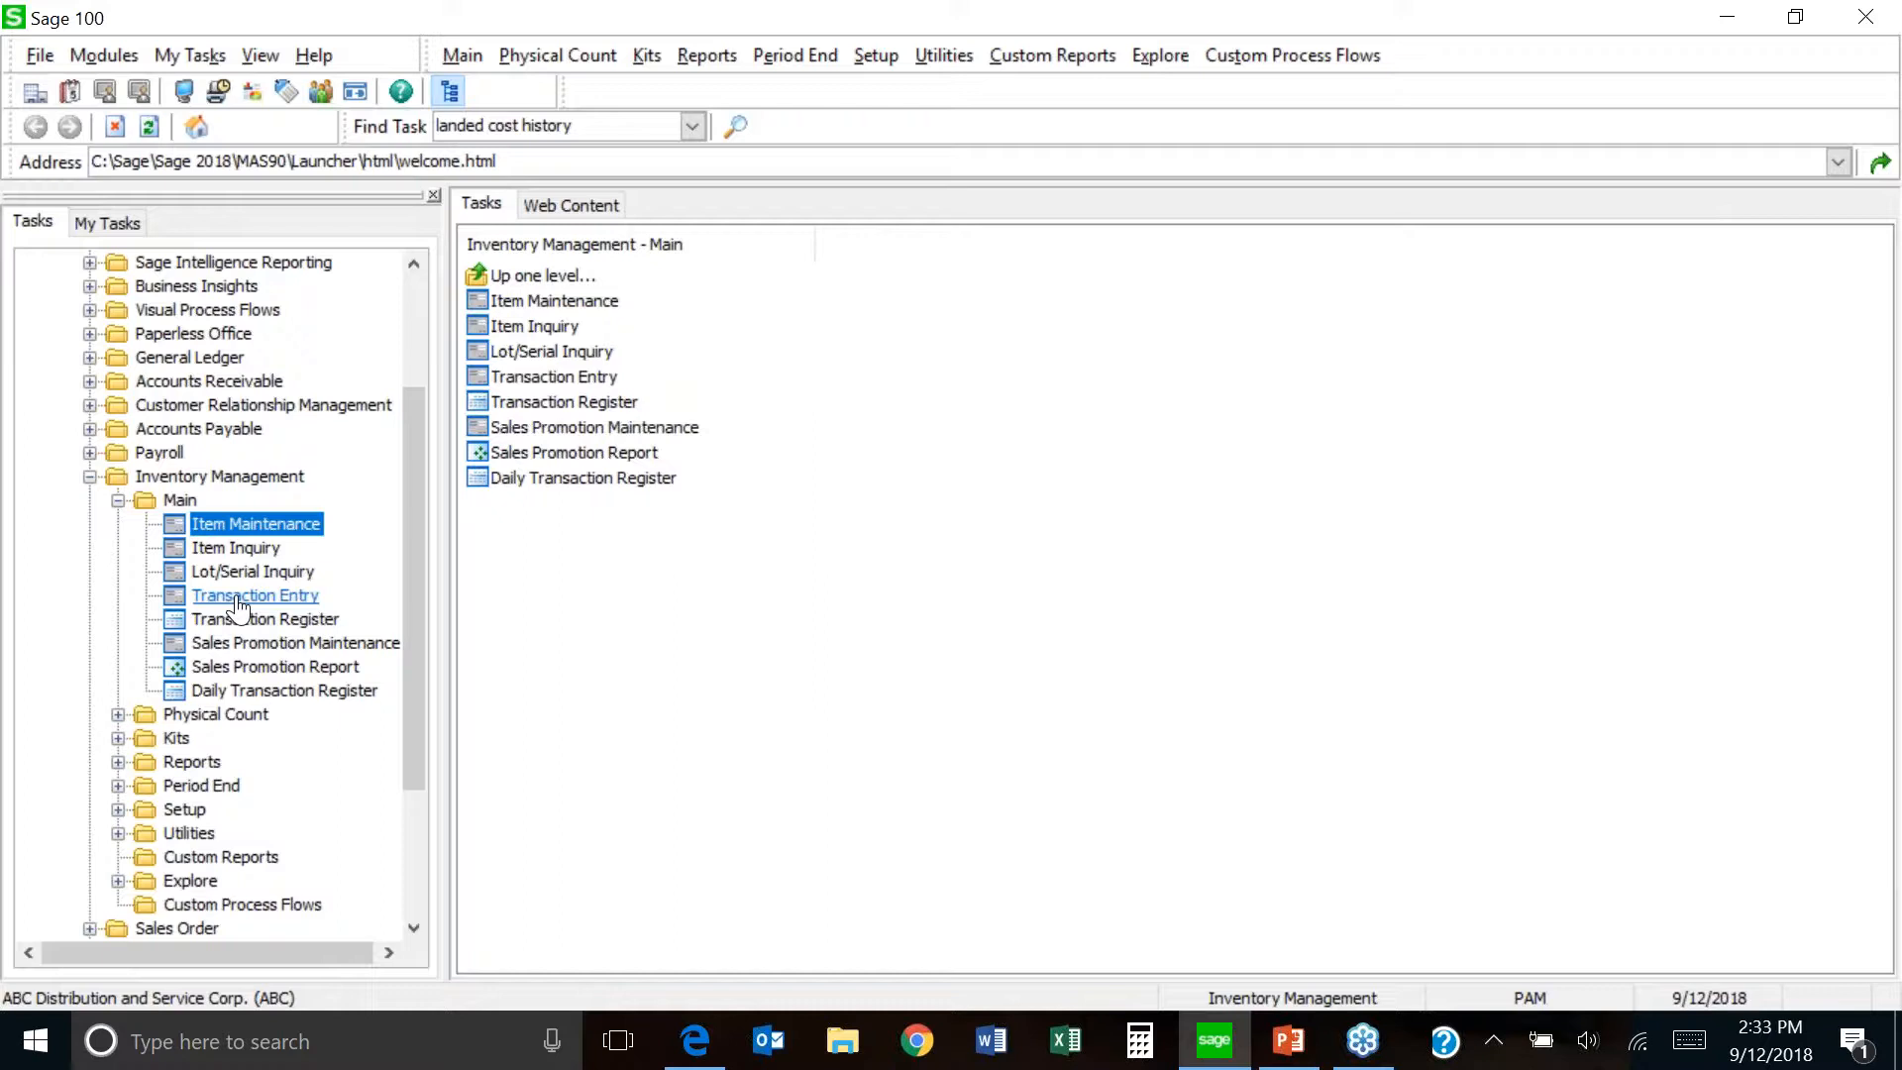
- Start a new Receipts entry with the next entry number in Inventory Management's Transaction Entry, and close it without saving
{"action": "left_click", "coordinate": [88, 478]}
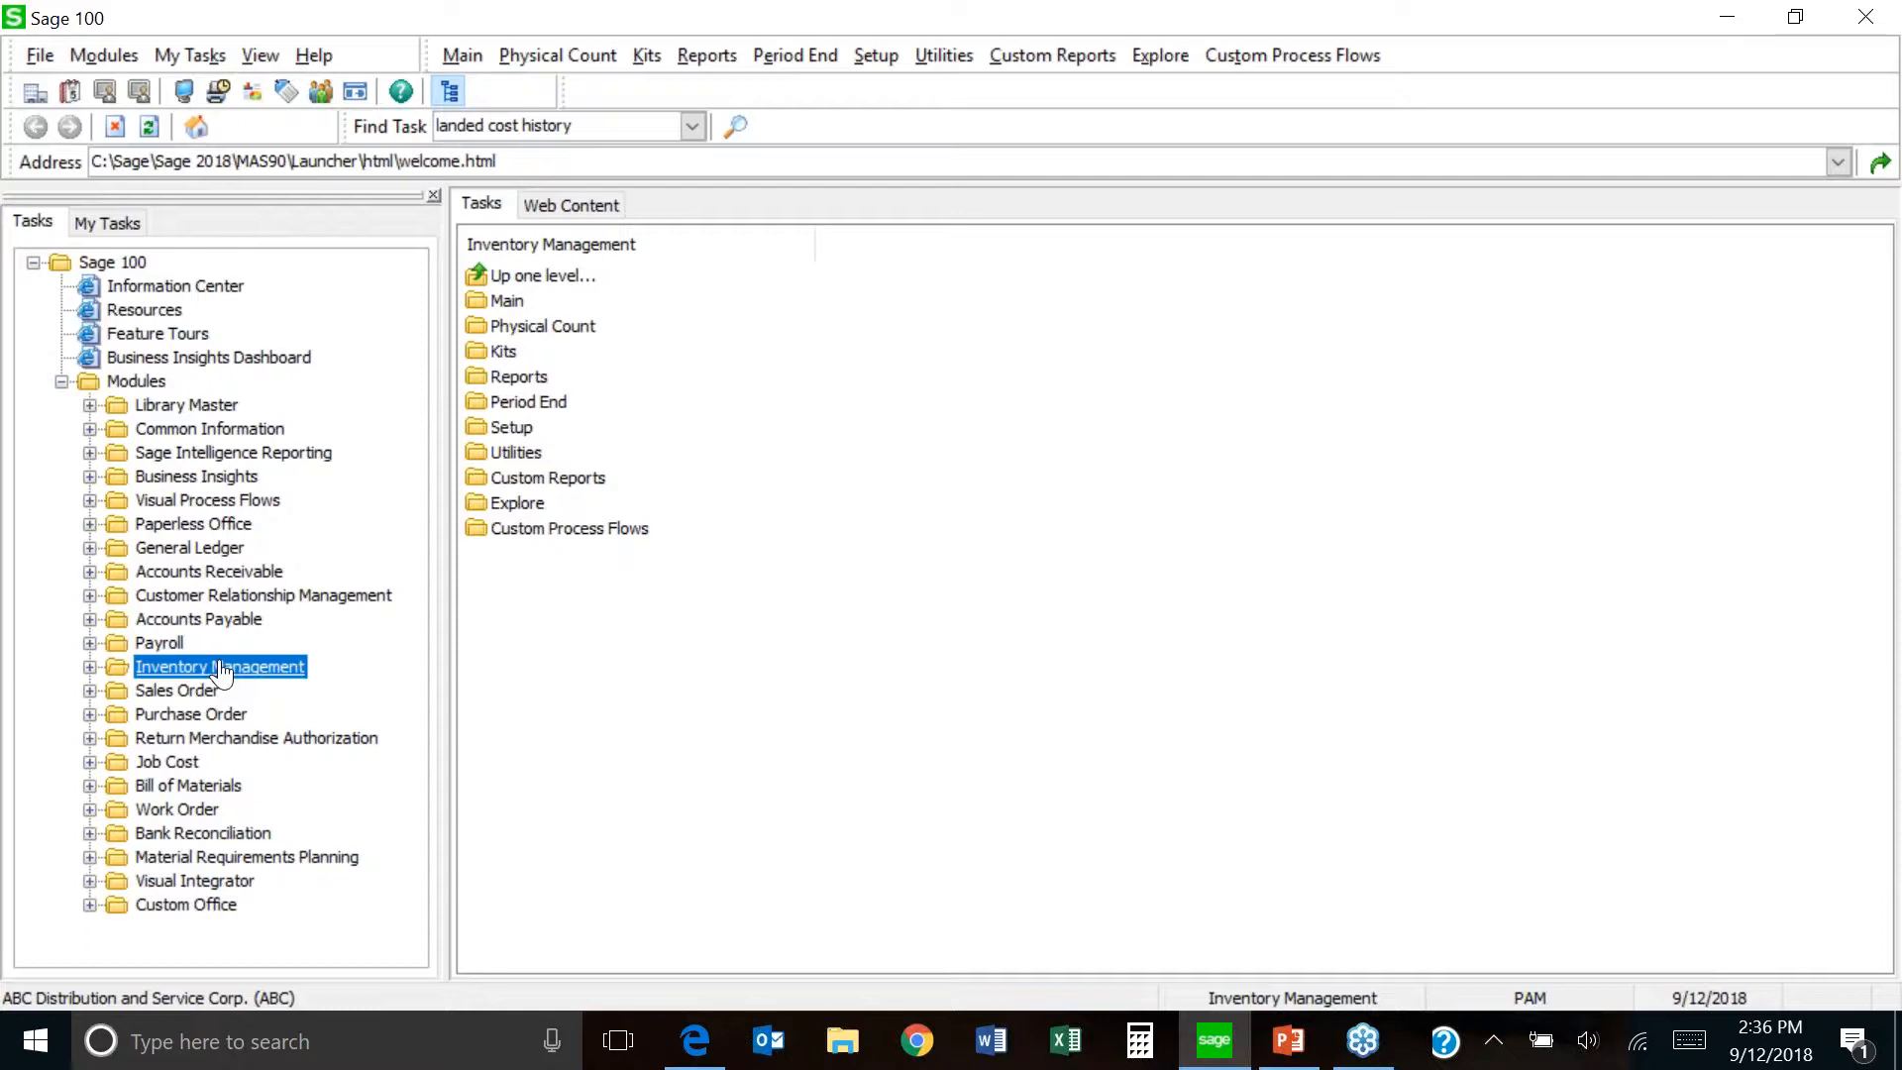
{"action": "double_click", "coordinate": [220, 668]}
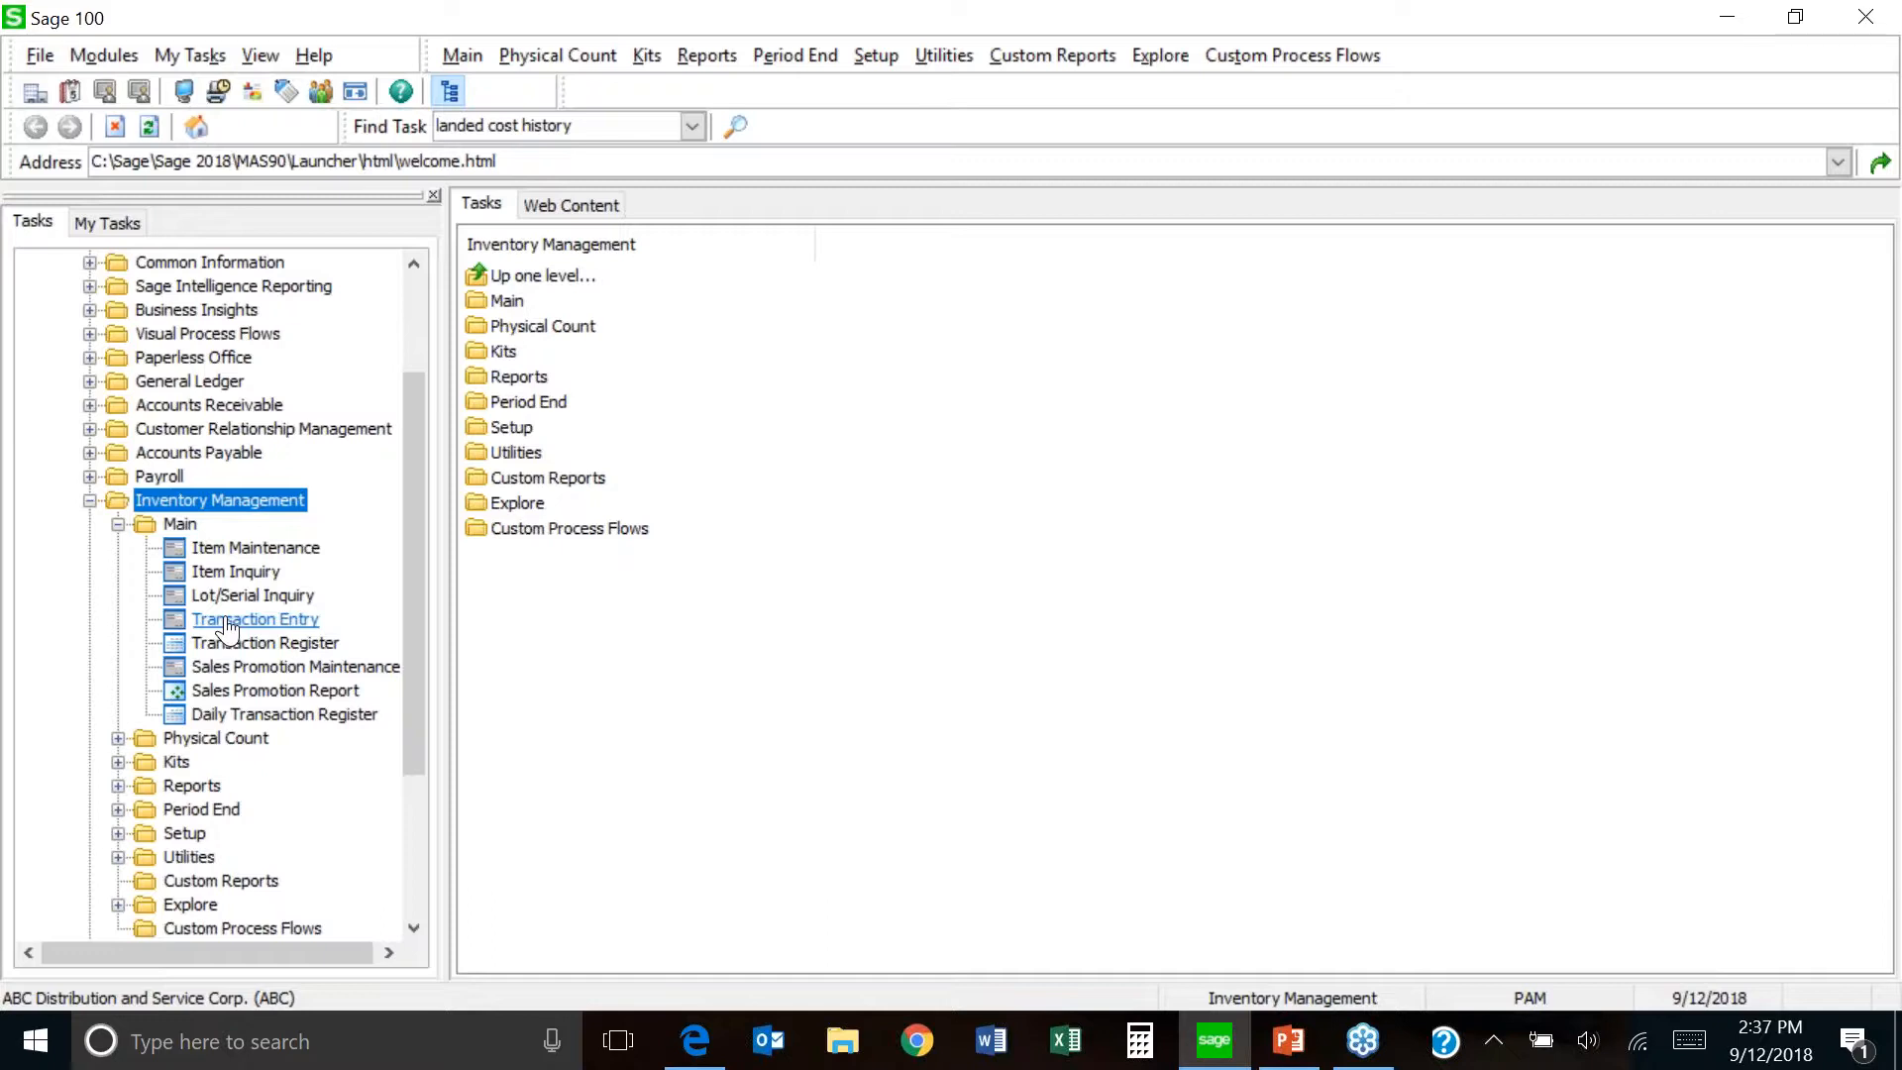
{"action": "left_click", "coordinate": [228, 620]}
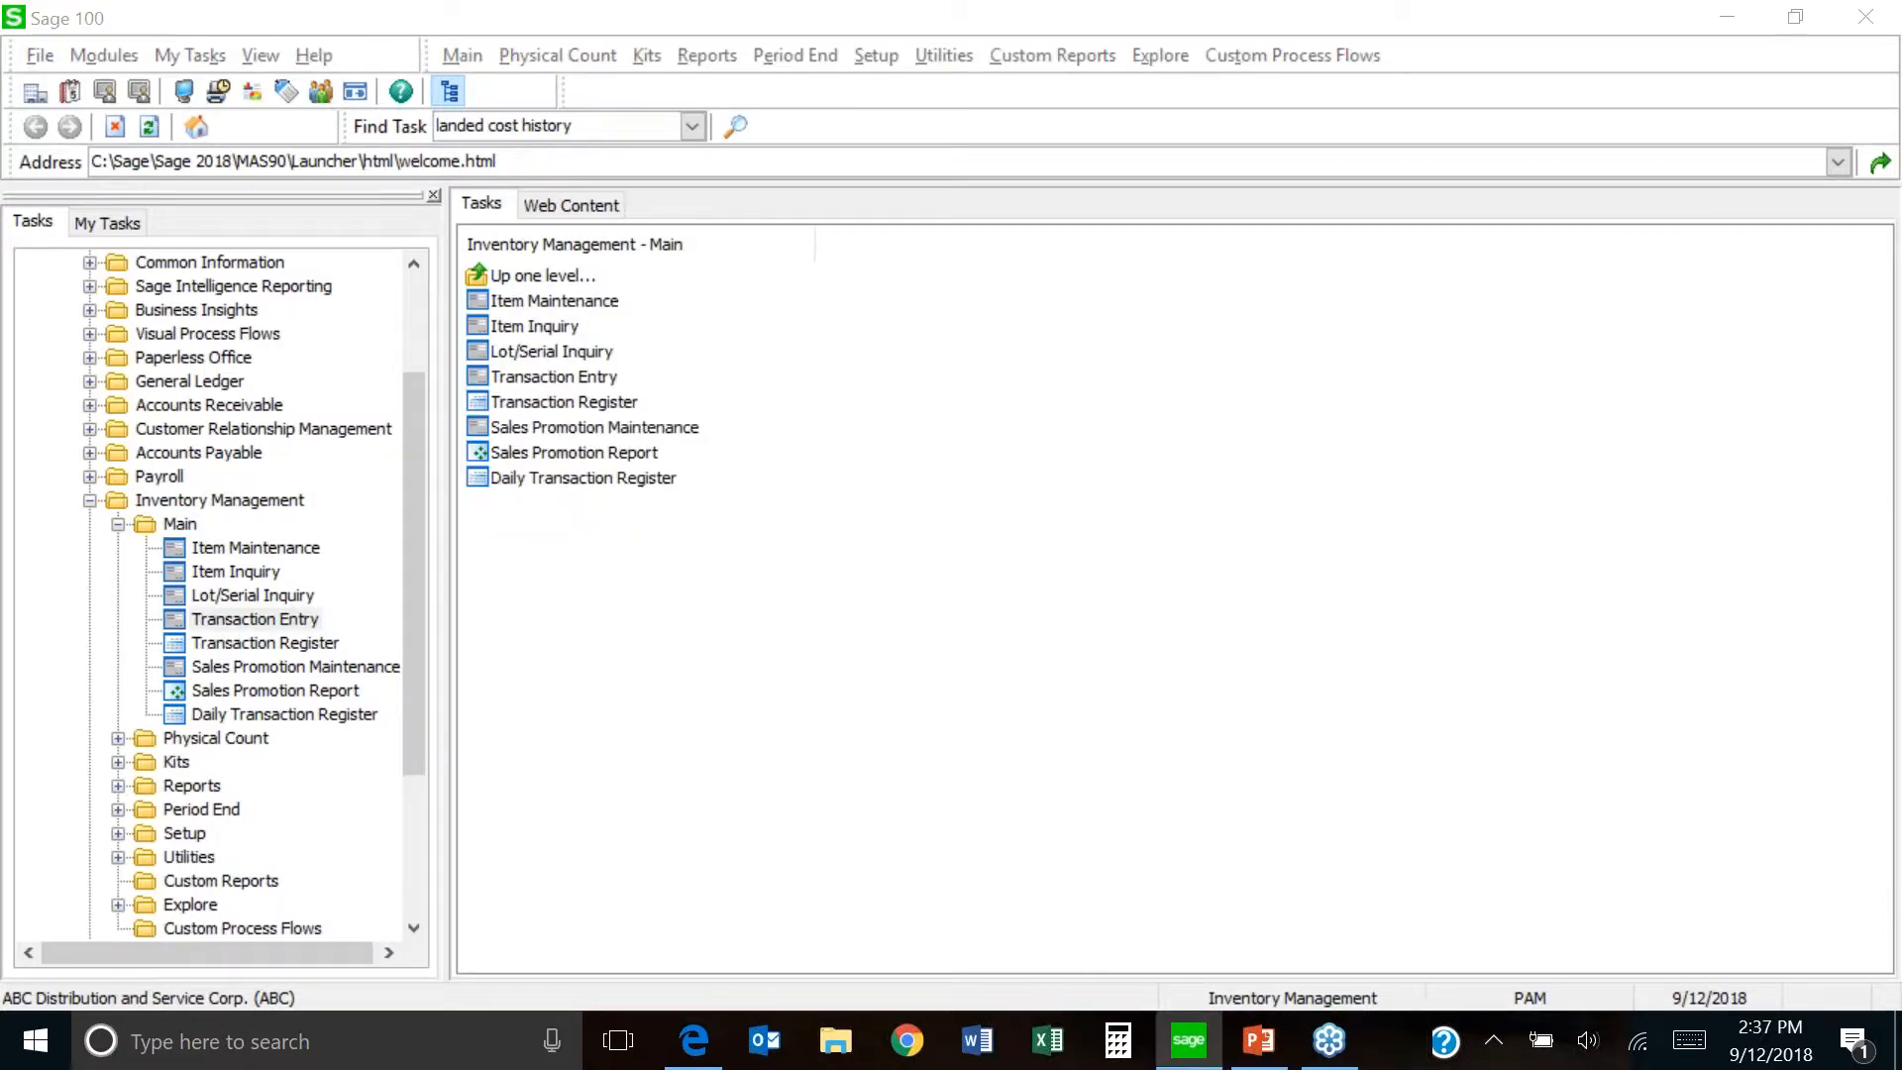
{"action": "left_click", "coordinate": [809, 204]}
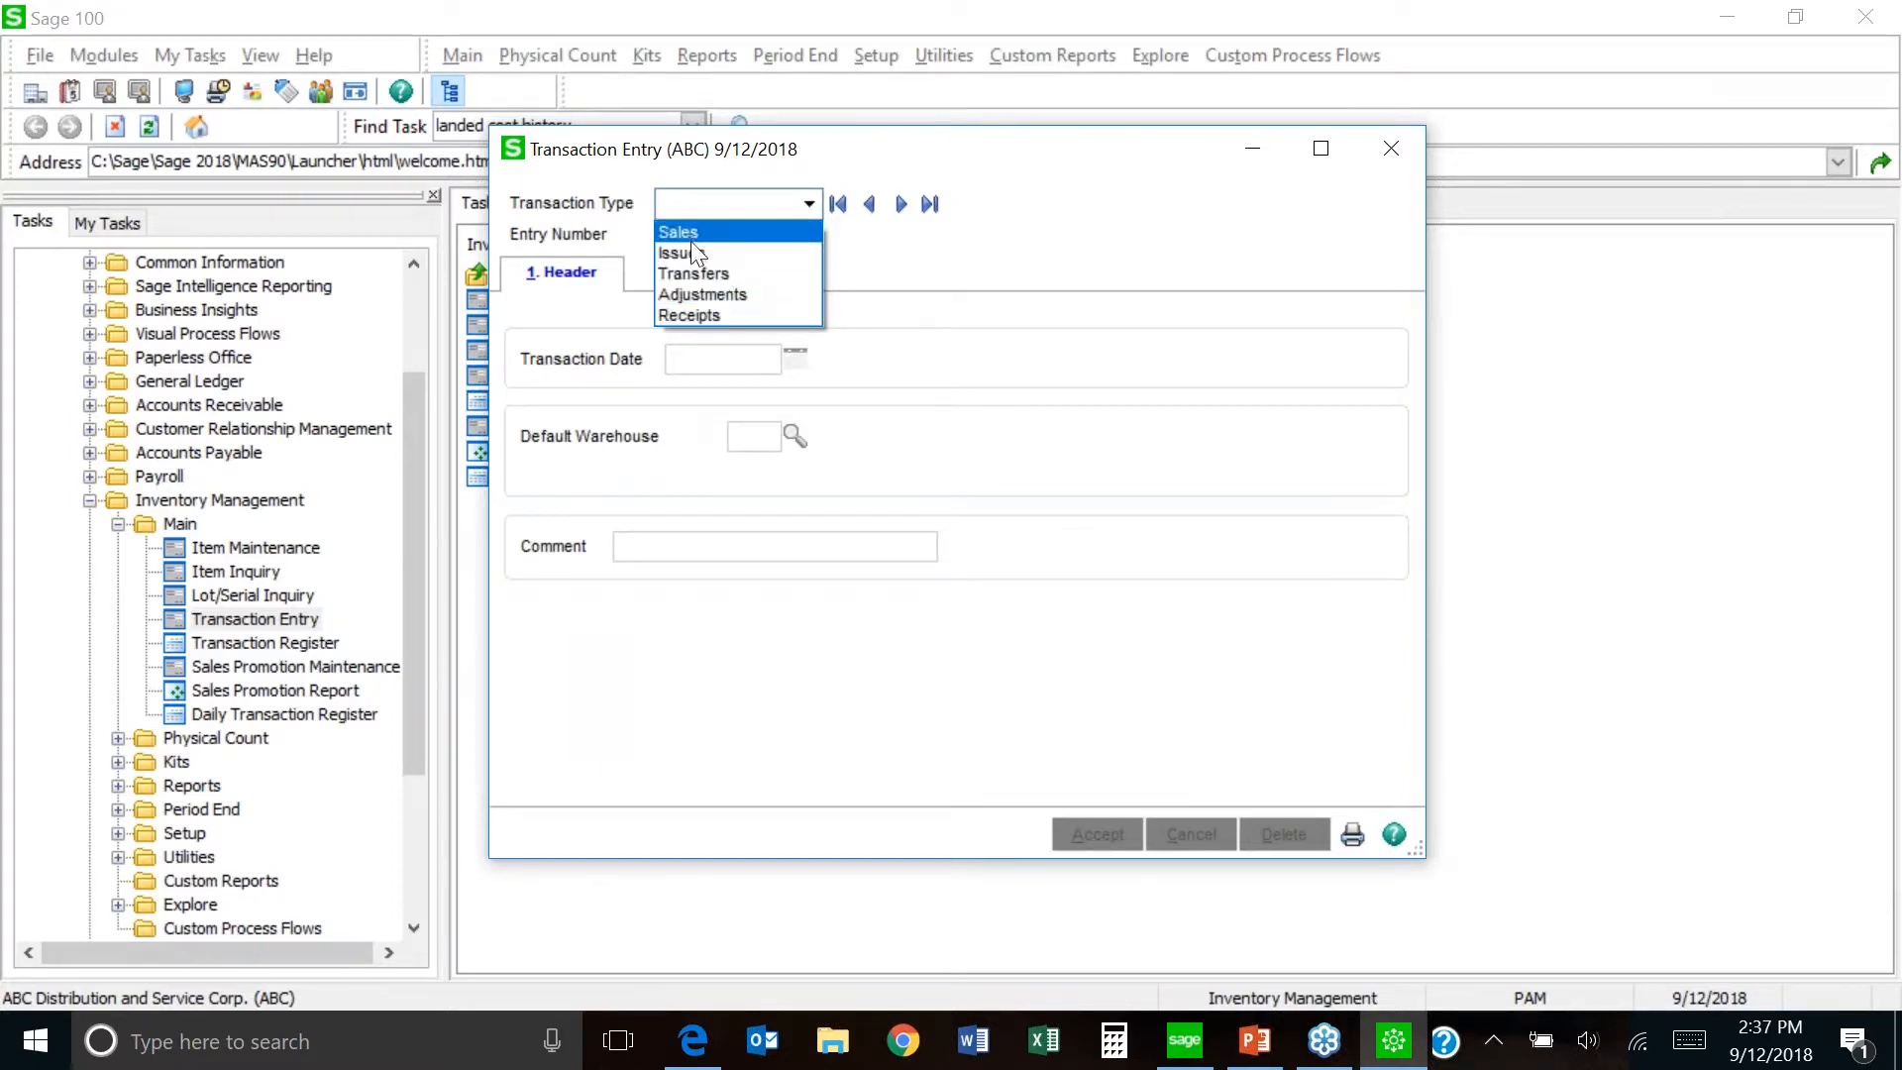
{"action": "left_click", "coordinate": [710, 317]}
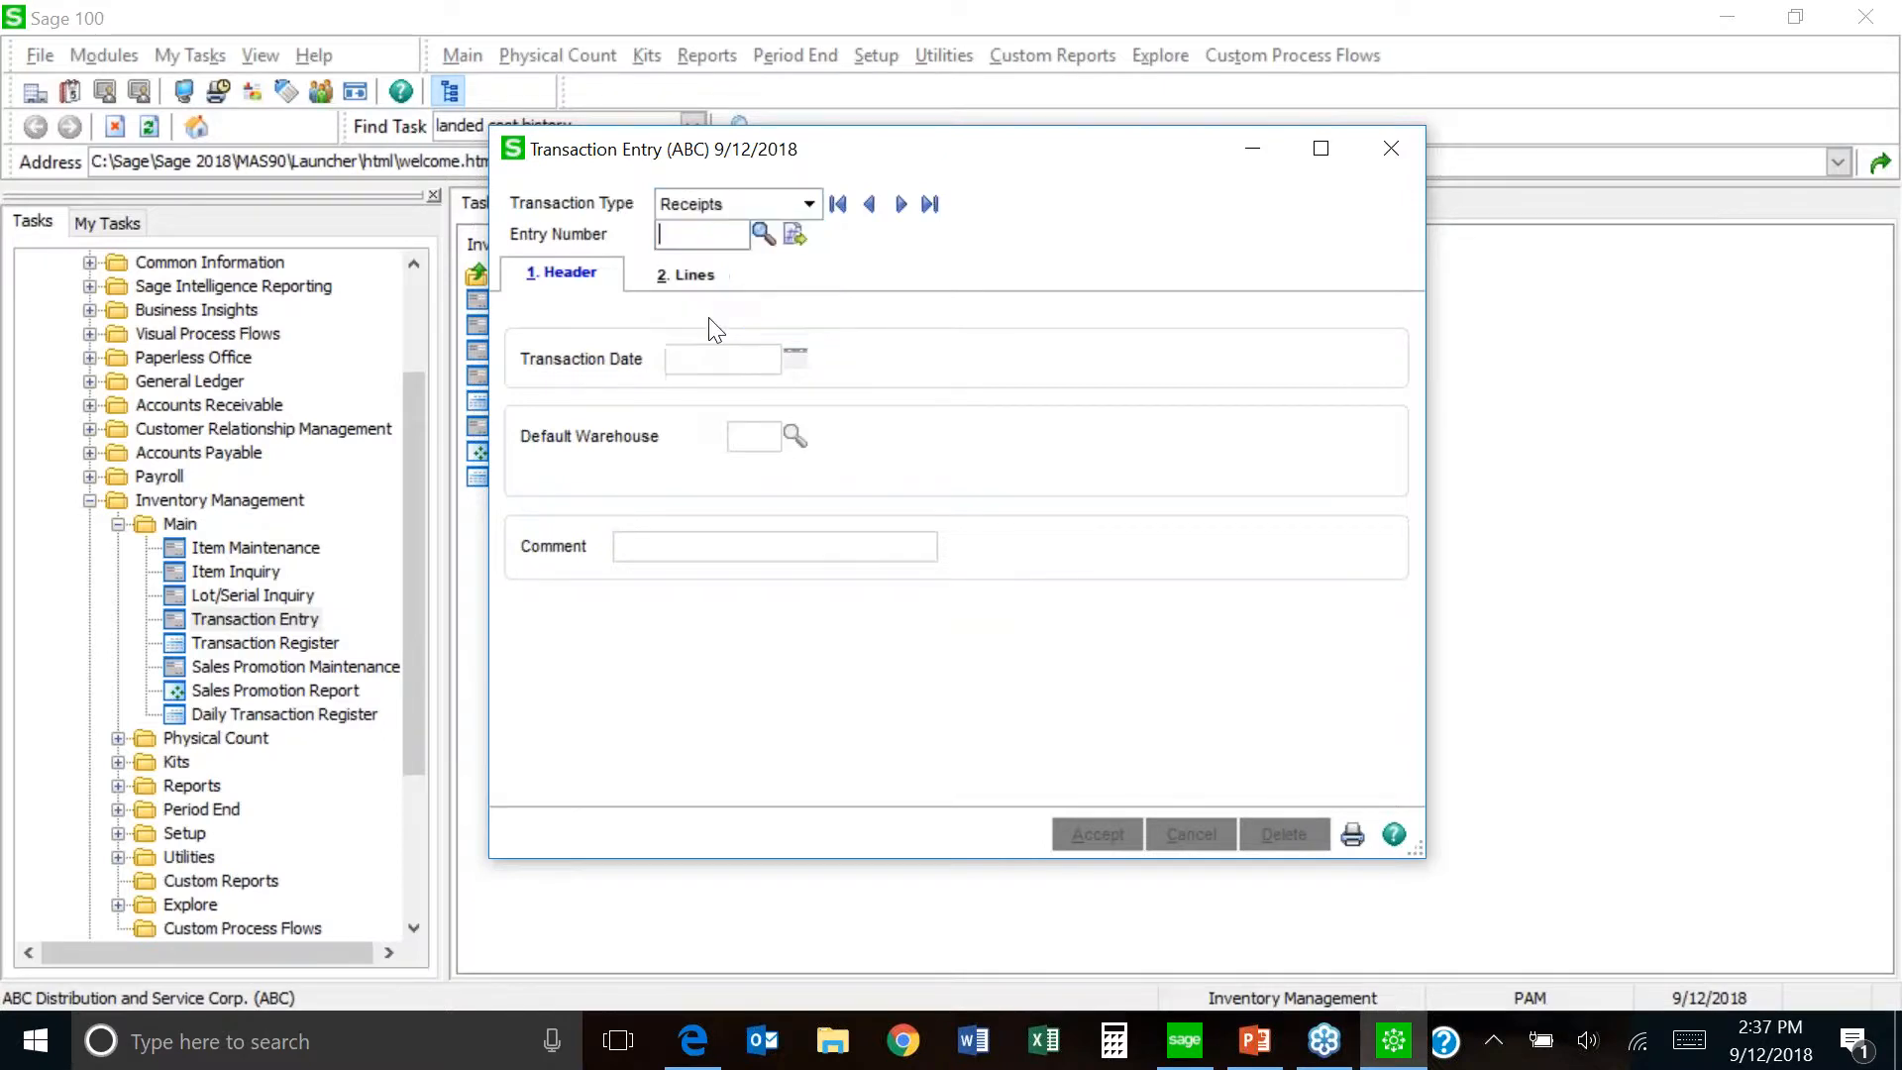
{"action": "left_click", "coordinate": [794, 235]}
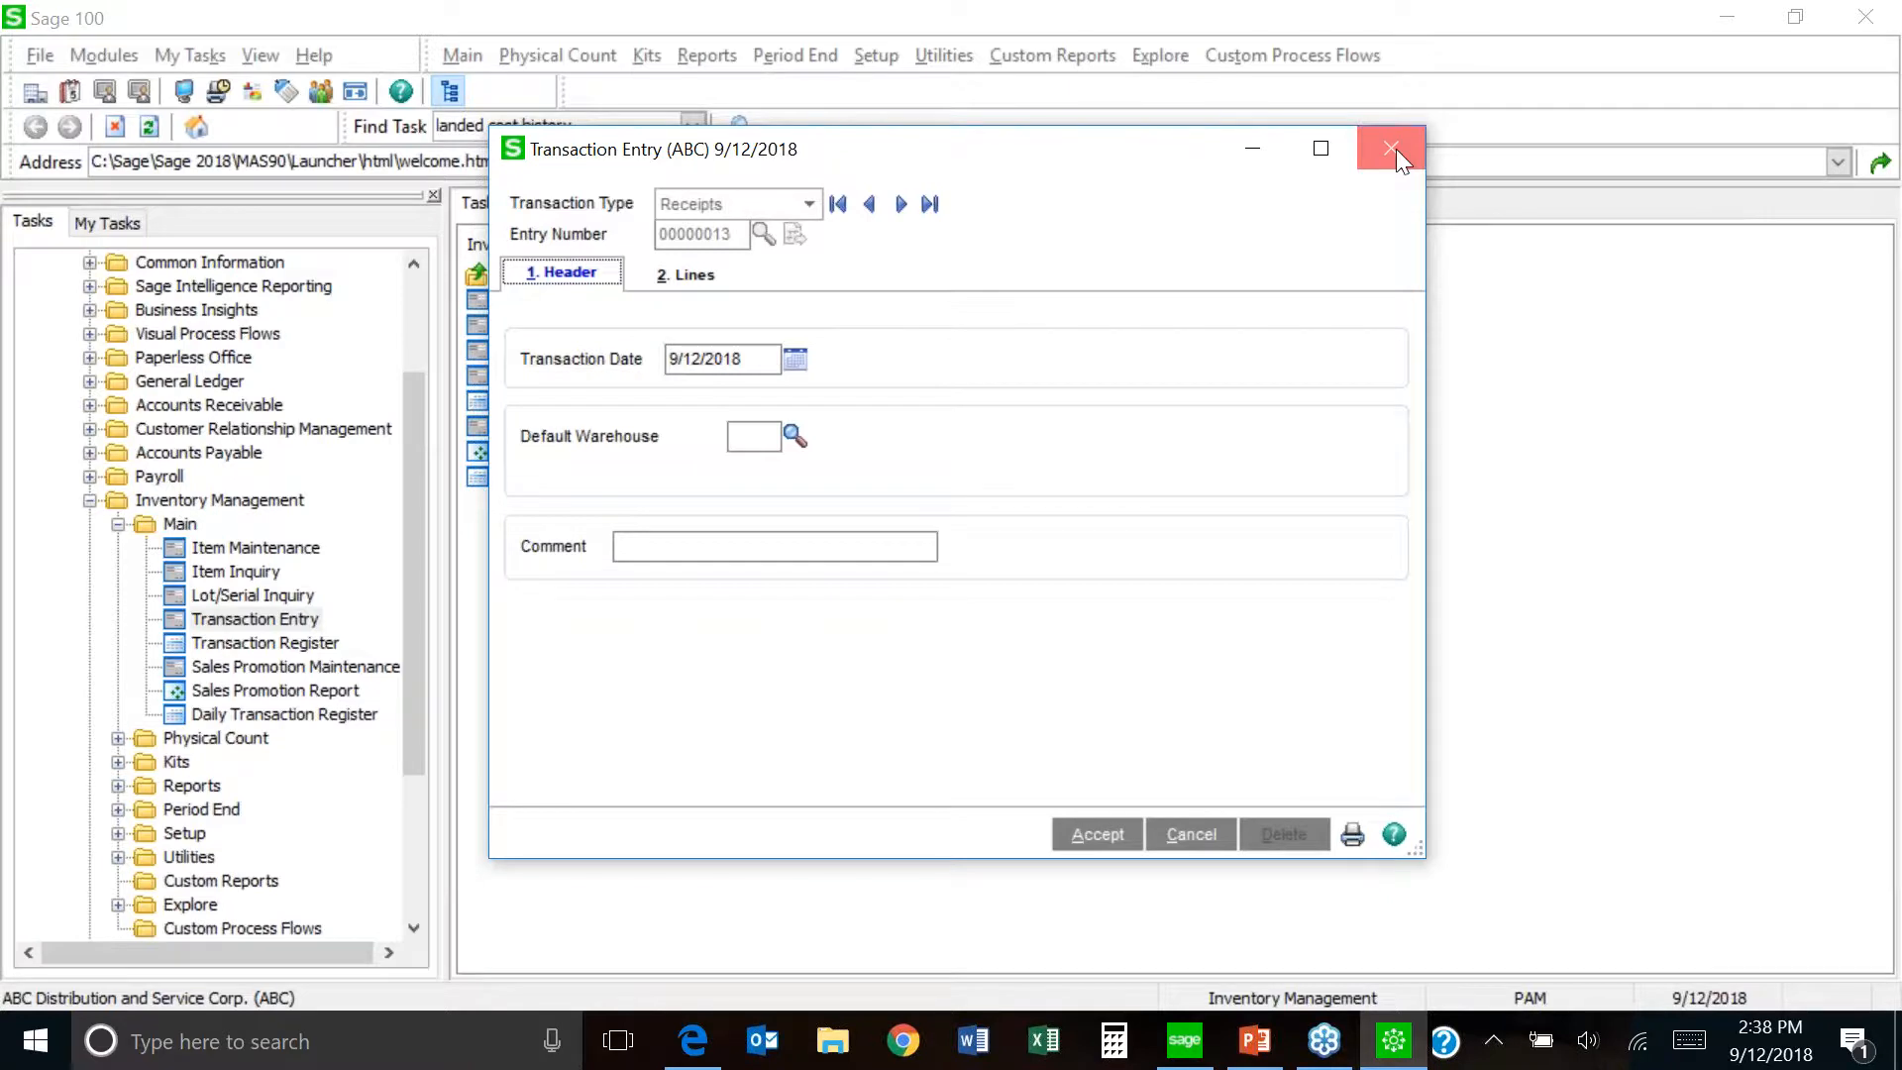
{"action": "left_click", "coordinate": [1395, 148]}
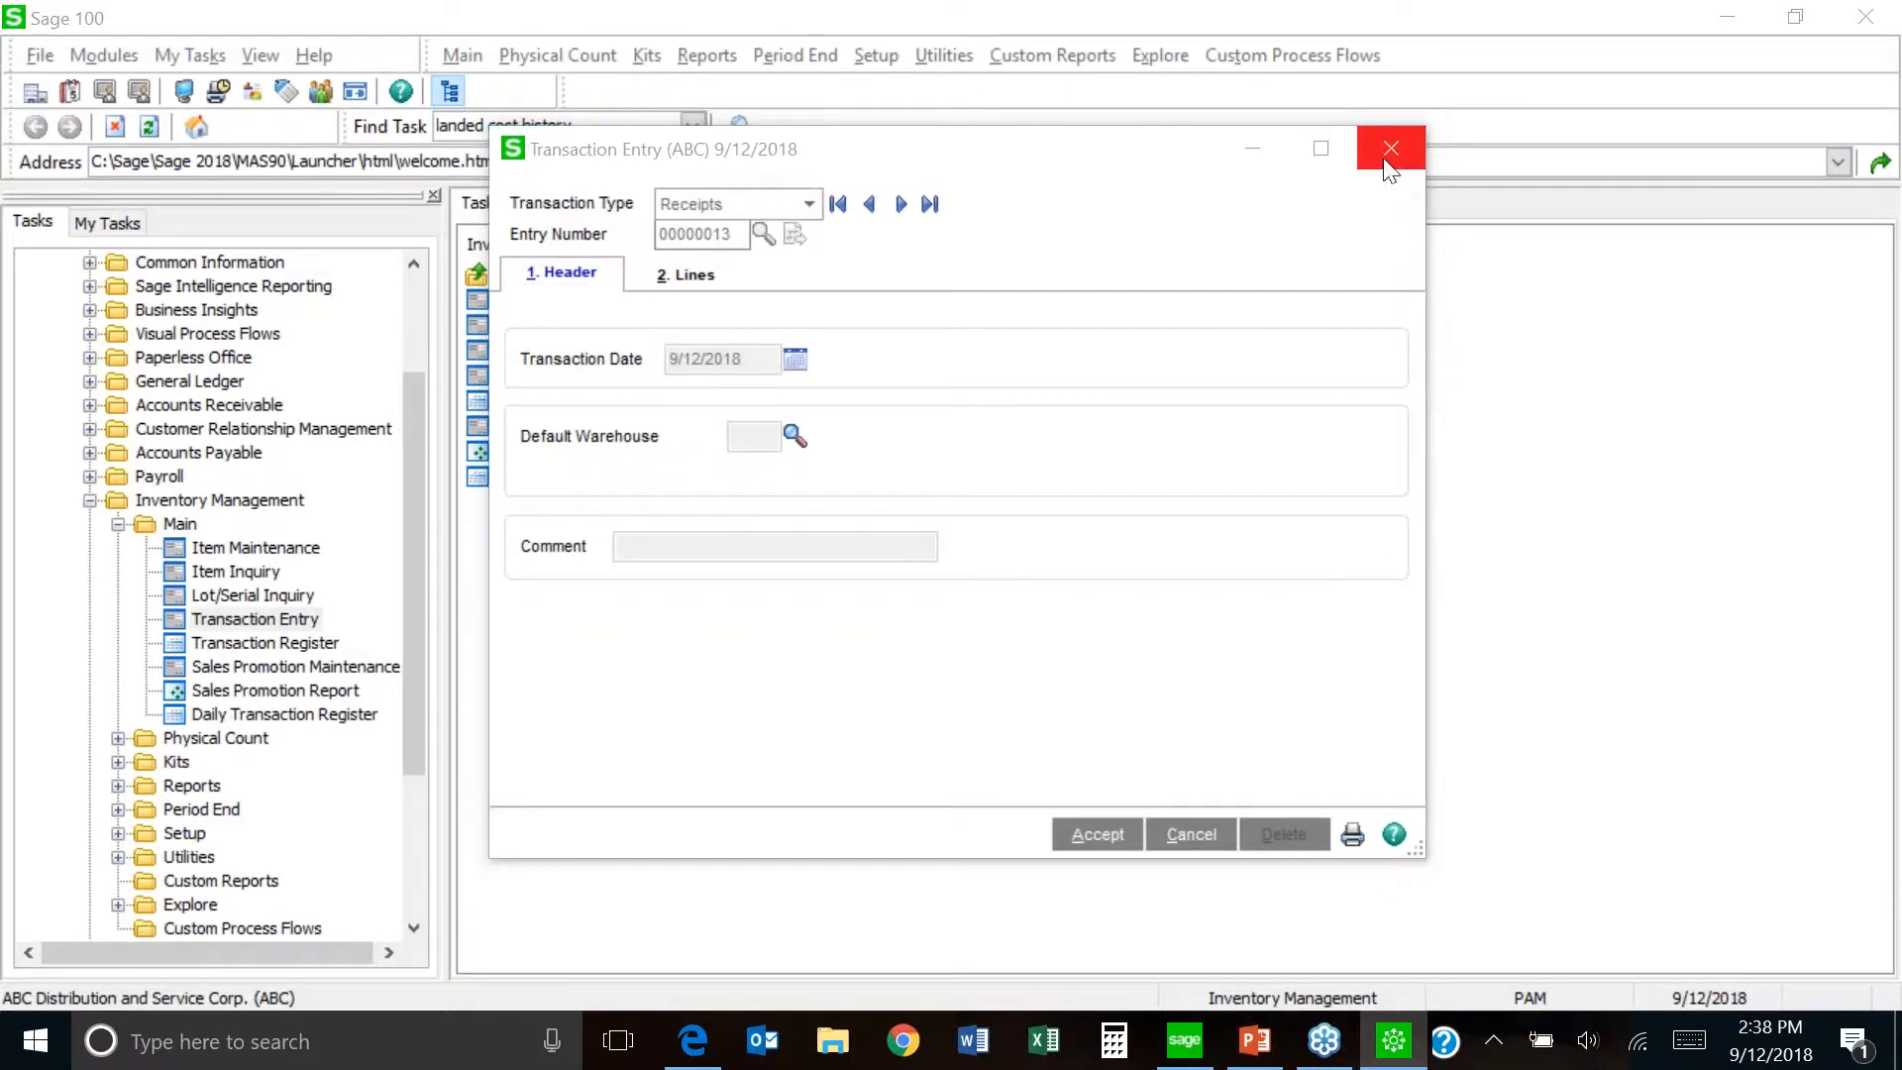
{"action": "left_click", "coordinate": [941, 389]}
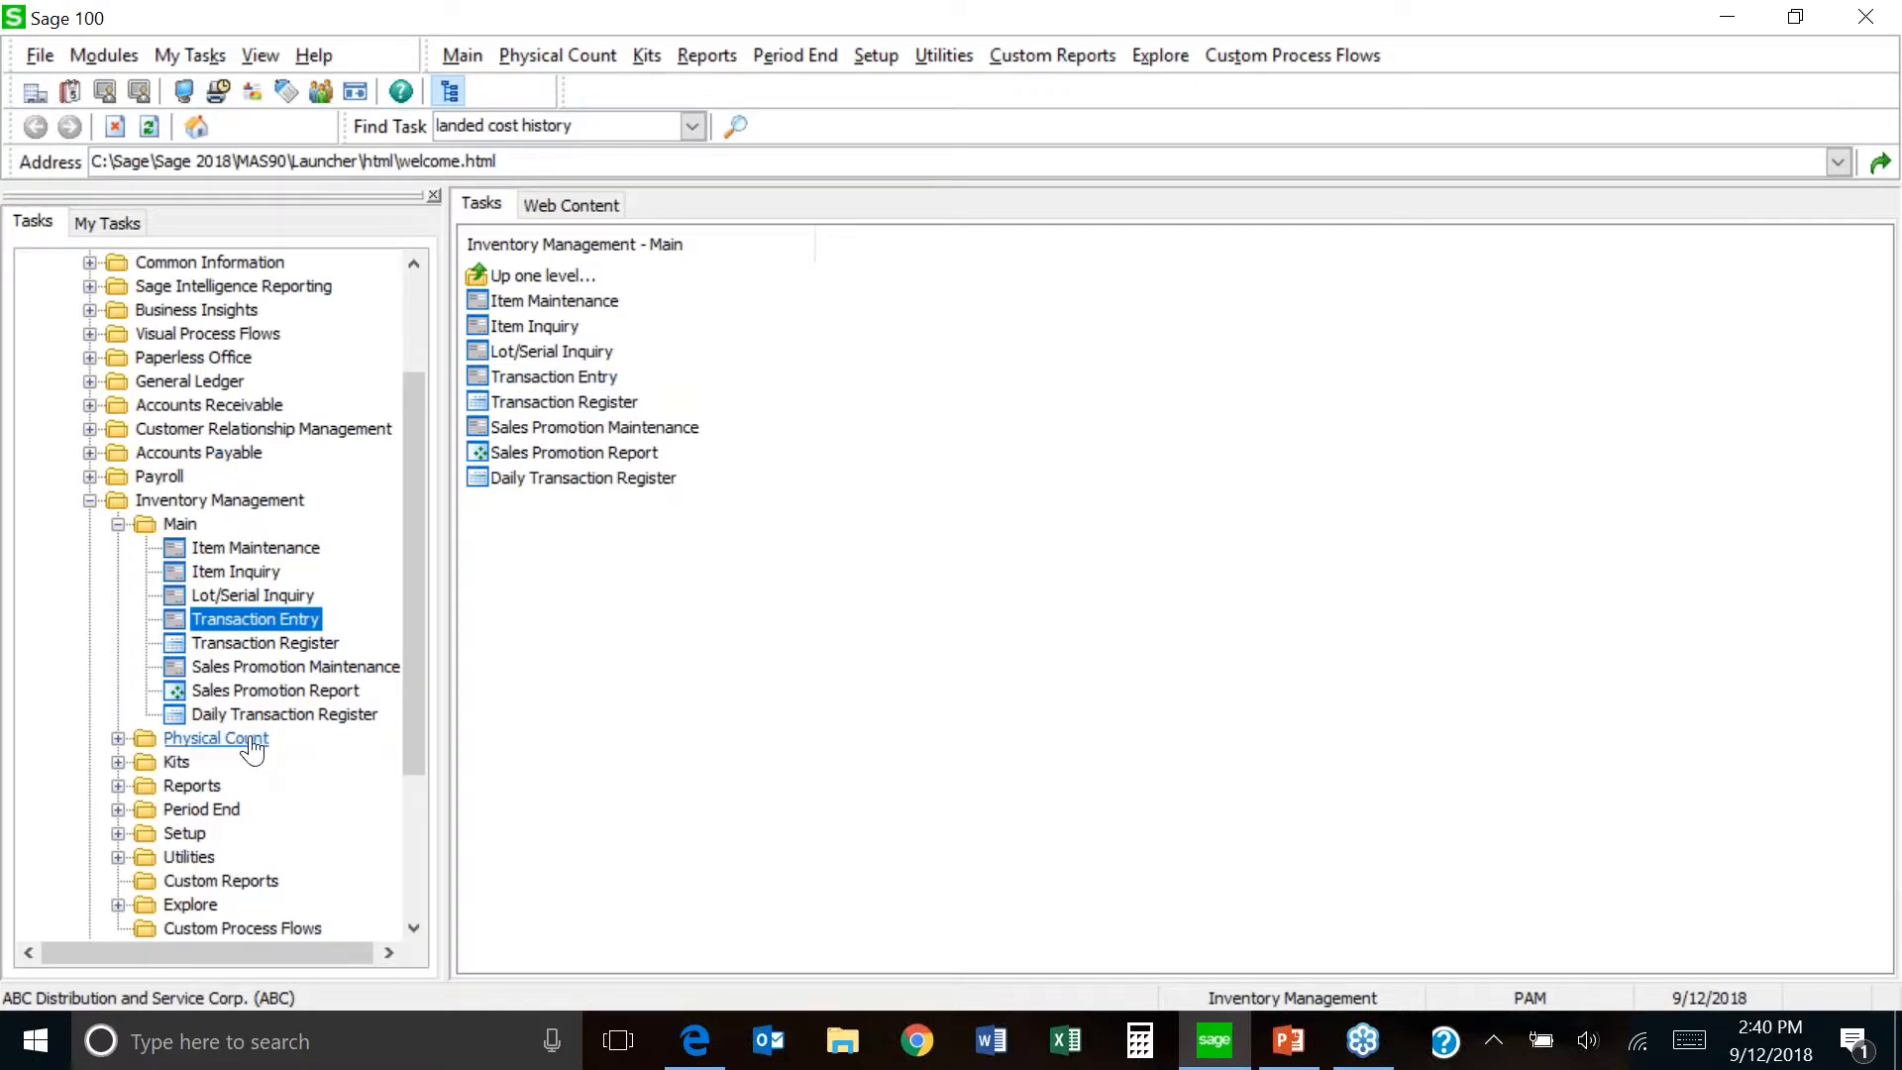
- Preview the Physical Count Worksheet with the report option Print Worksheet and Freeze Items
{"action": "left_click", "coordinate": [248, 741]}
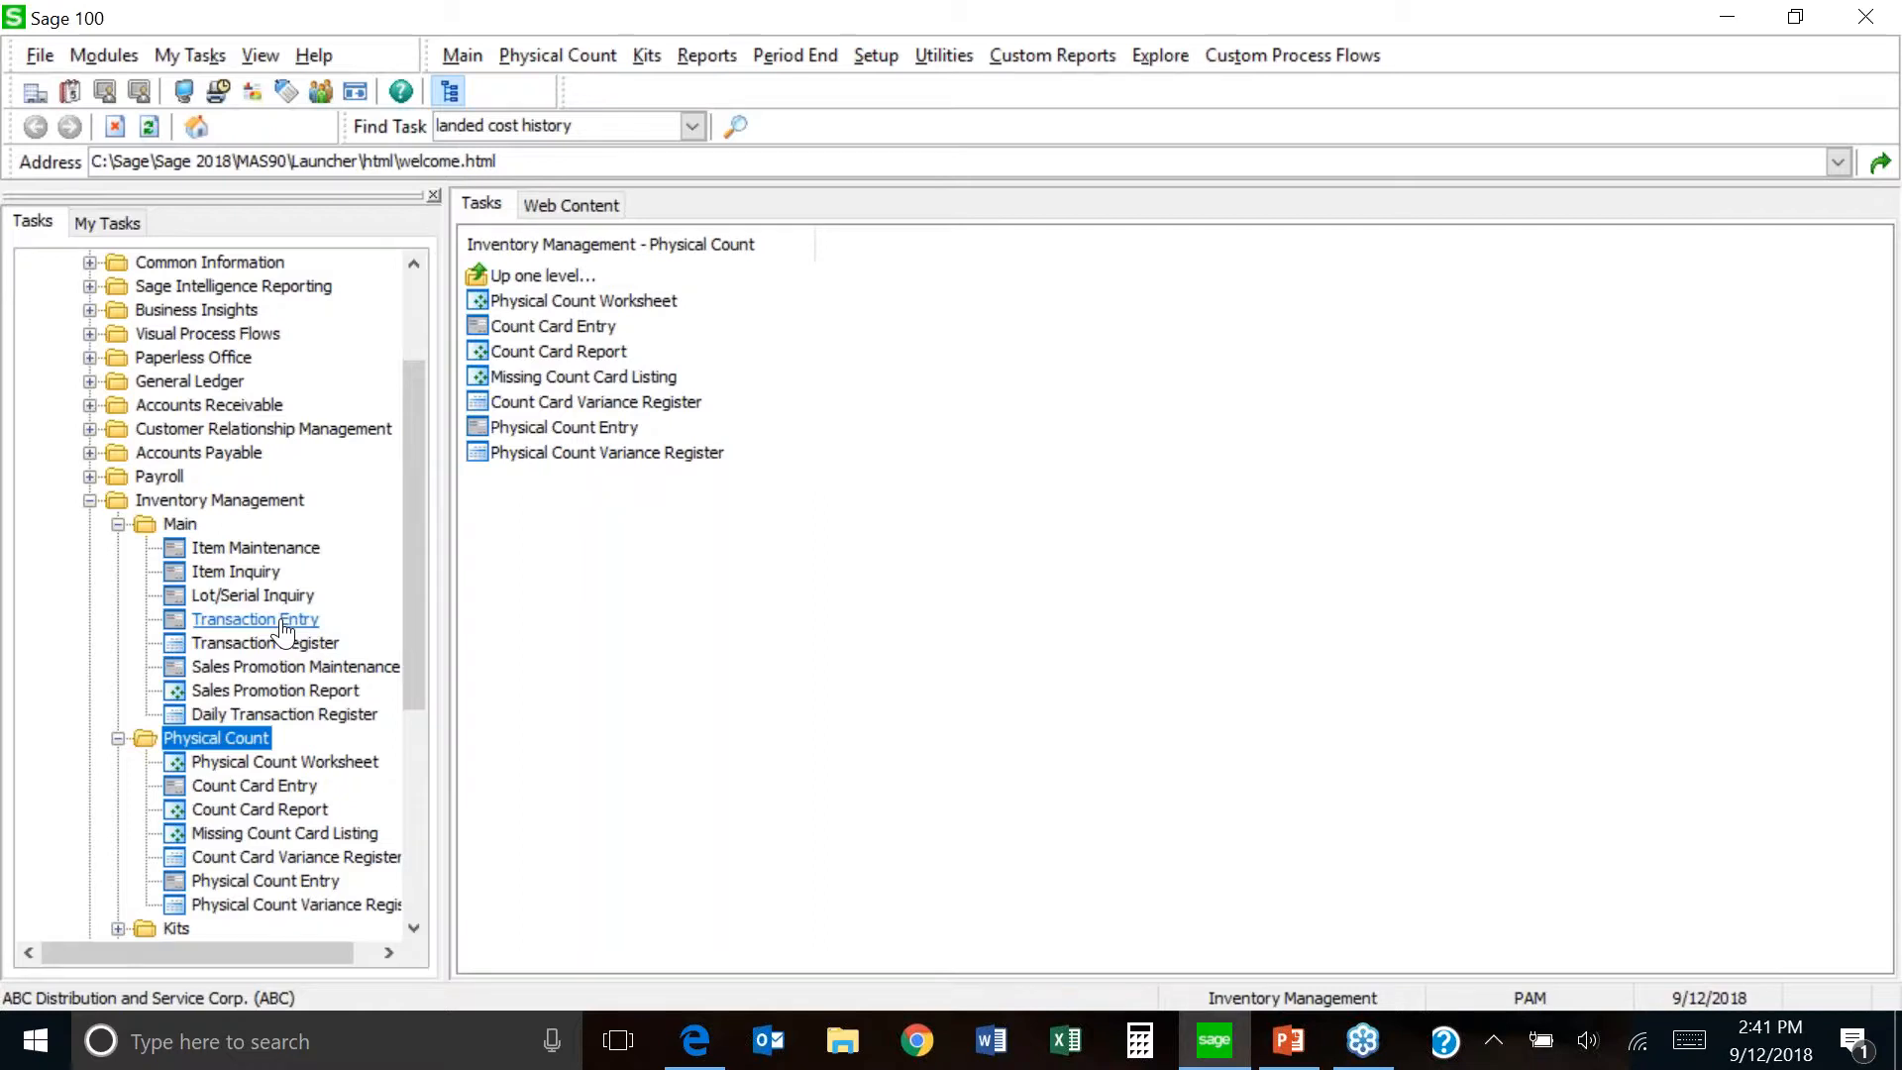
{"action": "left_click", "coordinate": [626, 307]}
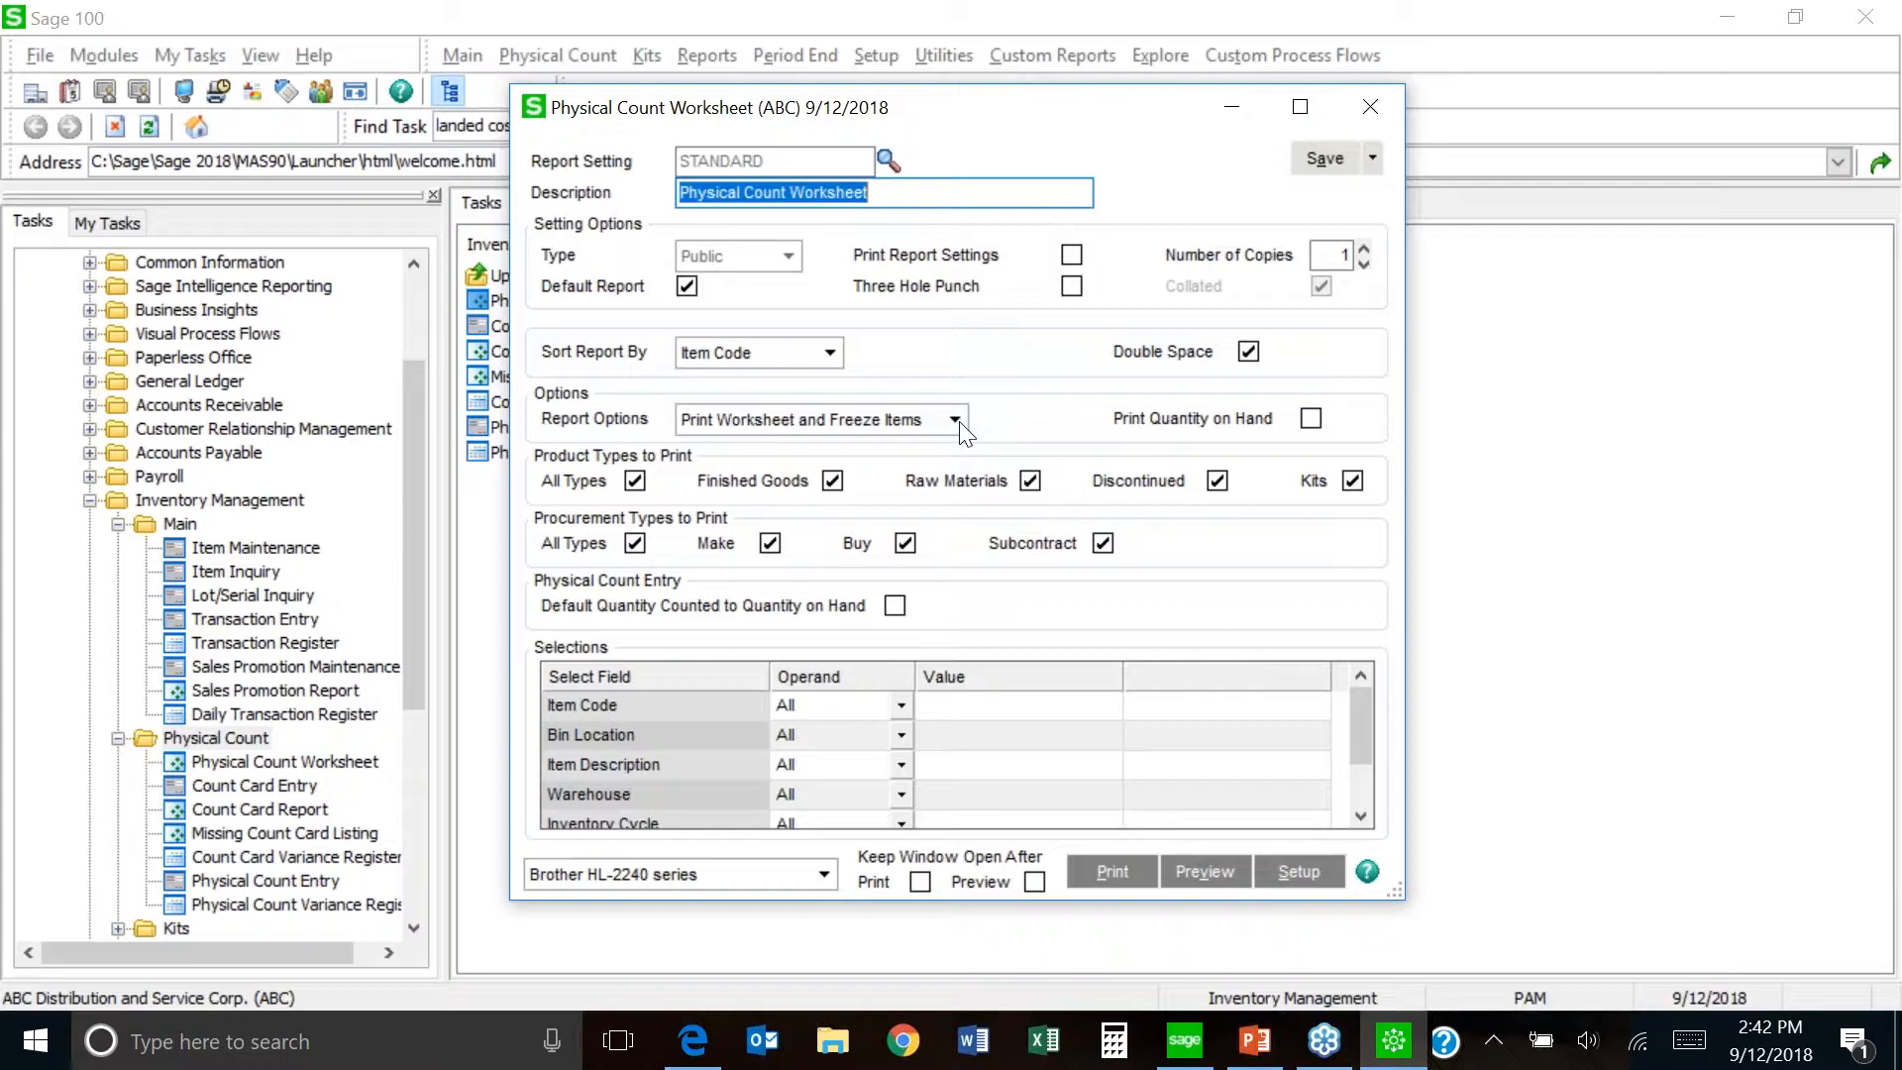
{"action": "left_click", "coordinate": [956, 419]}
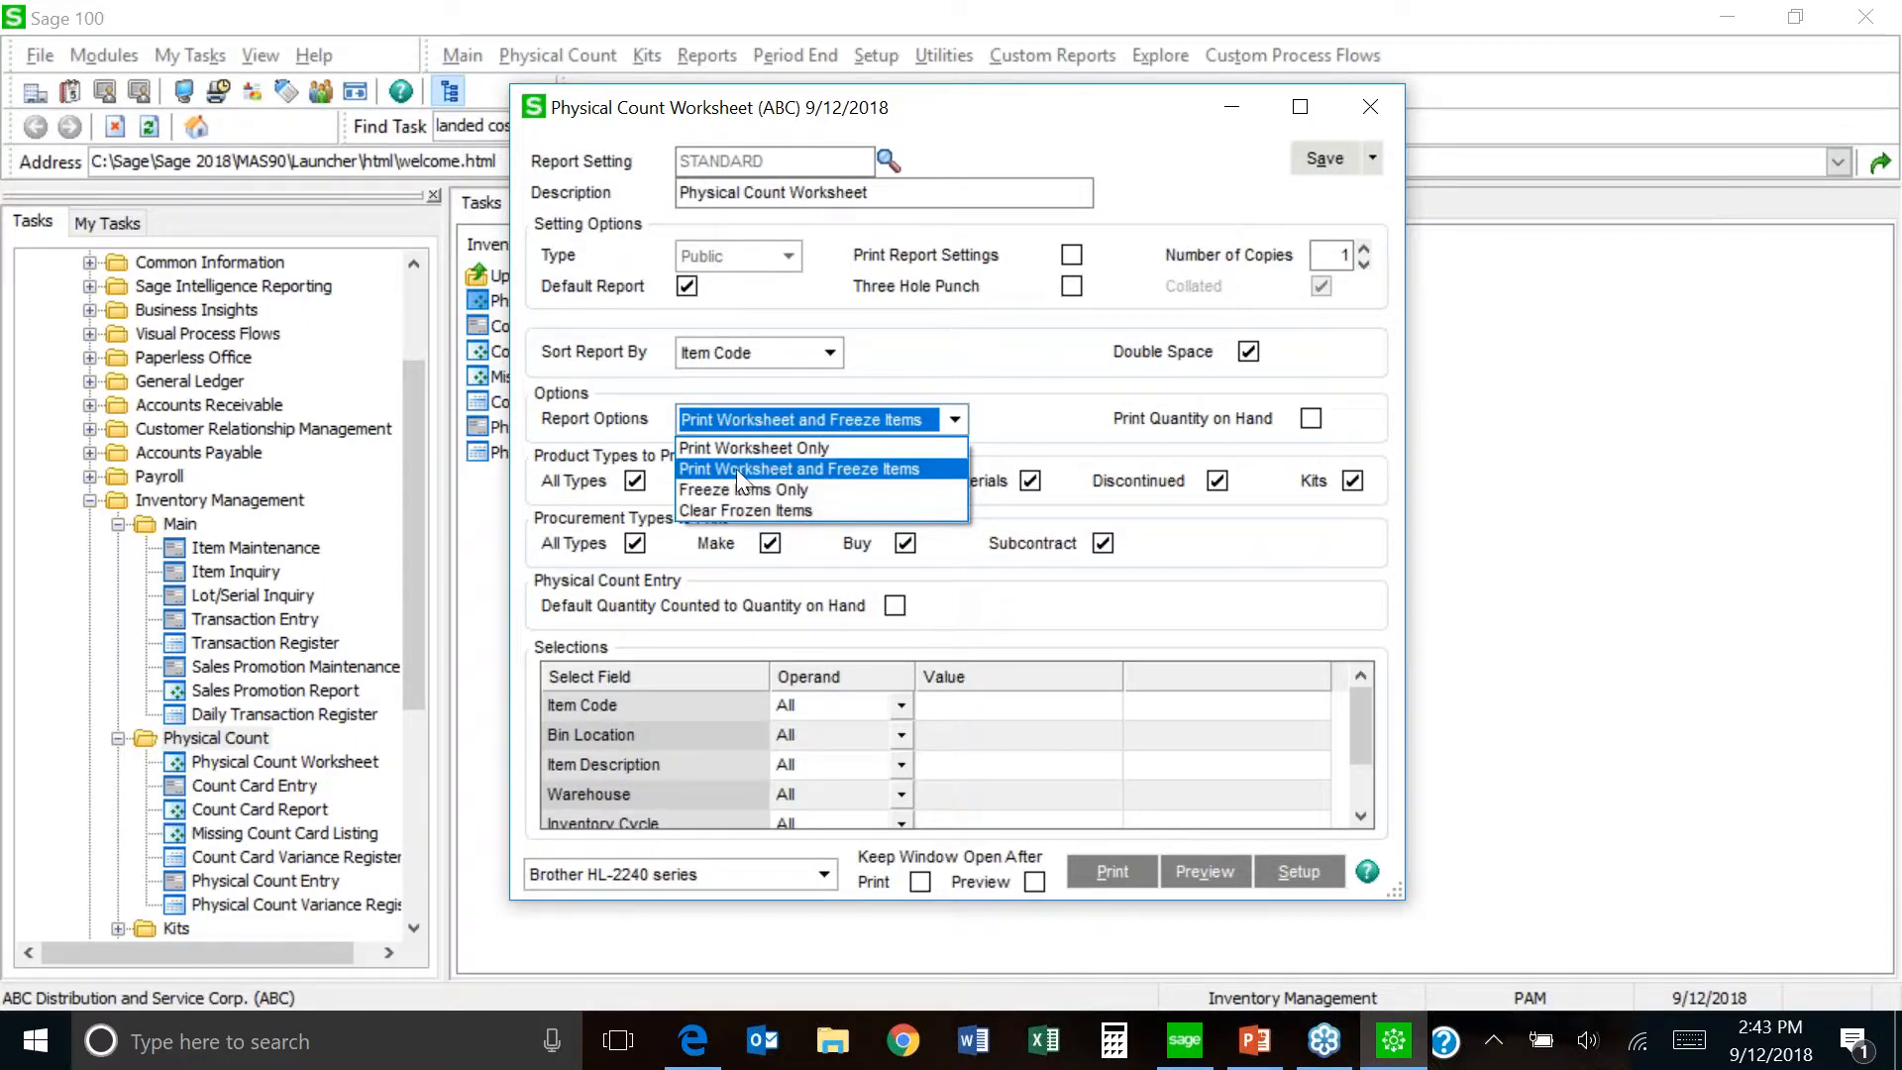
{"action": "left_click", "coordinate": [706, 468]}
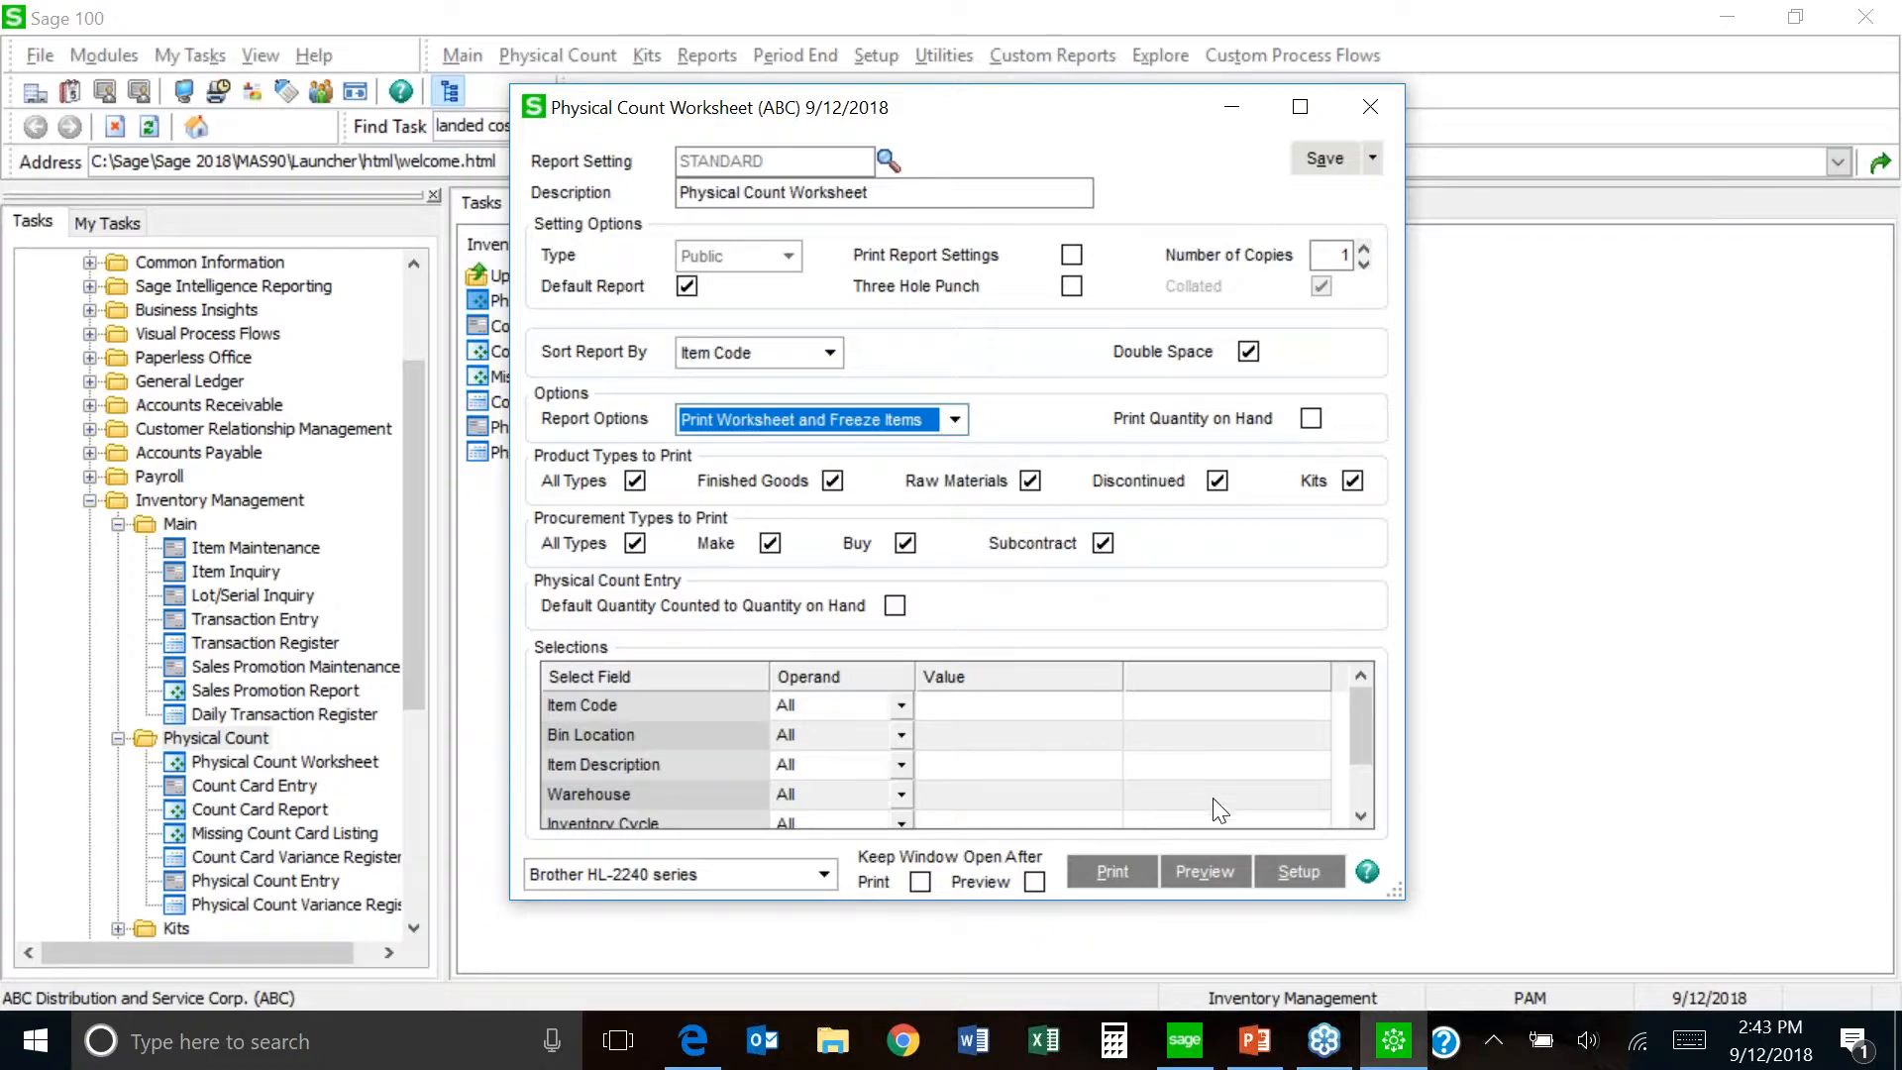
{"action": "left_click", "coordinate": [1205, 876]}
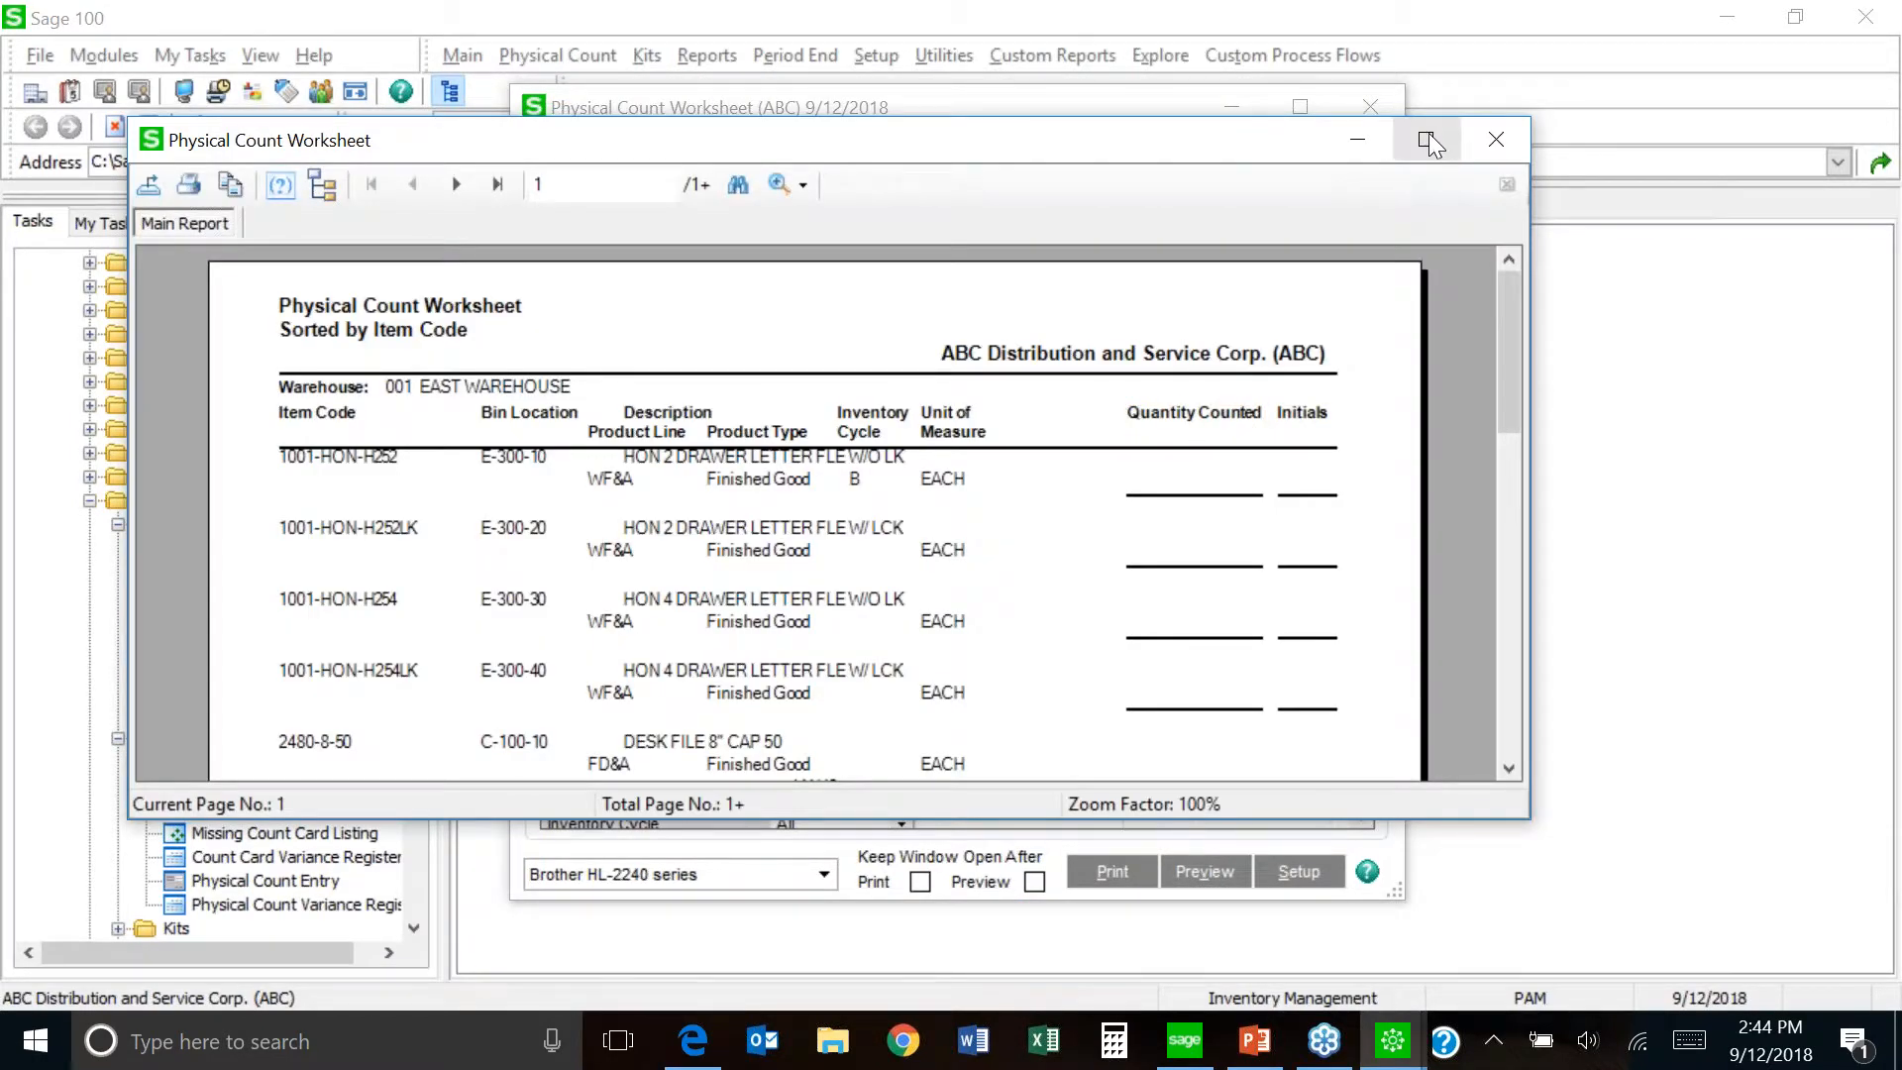
- Examine the first four pages of the worksheet preview for bin locations, lot and serial numbers and count blanks, and close the preview
{"action": "left_click", "coordinate": [1428, 139]}
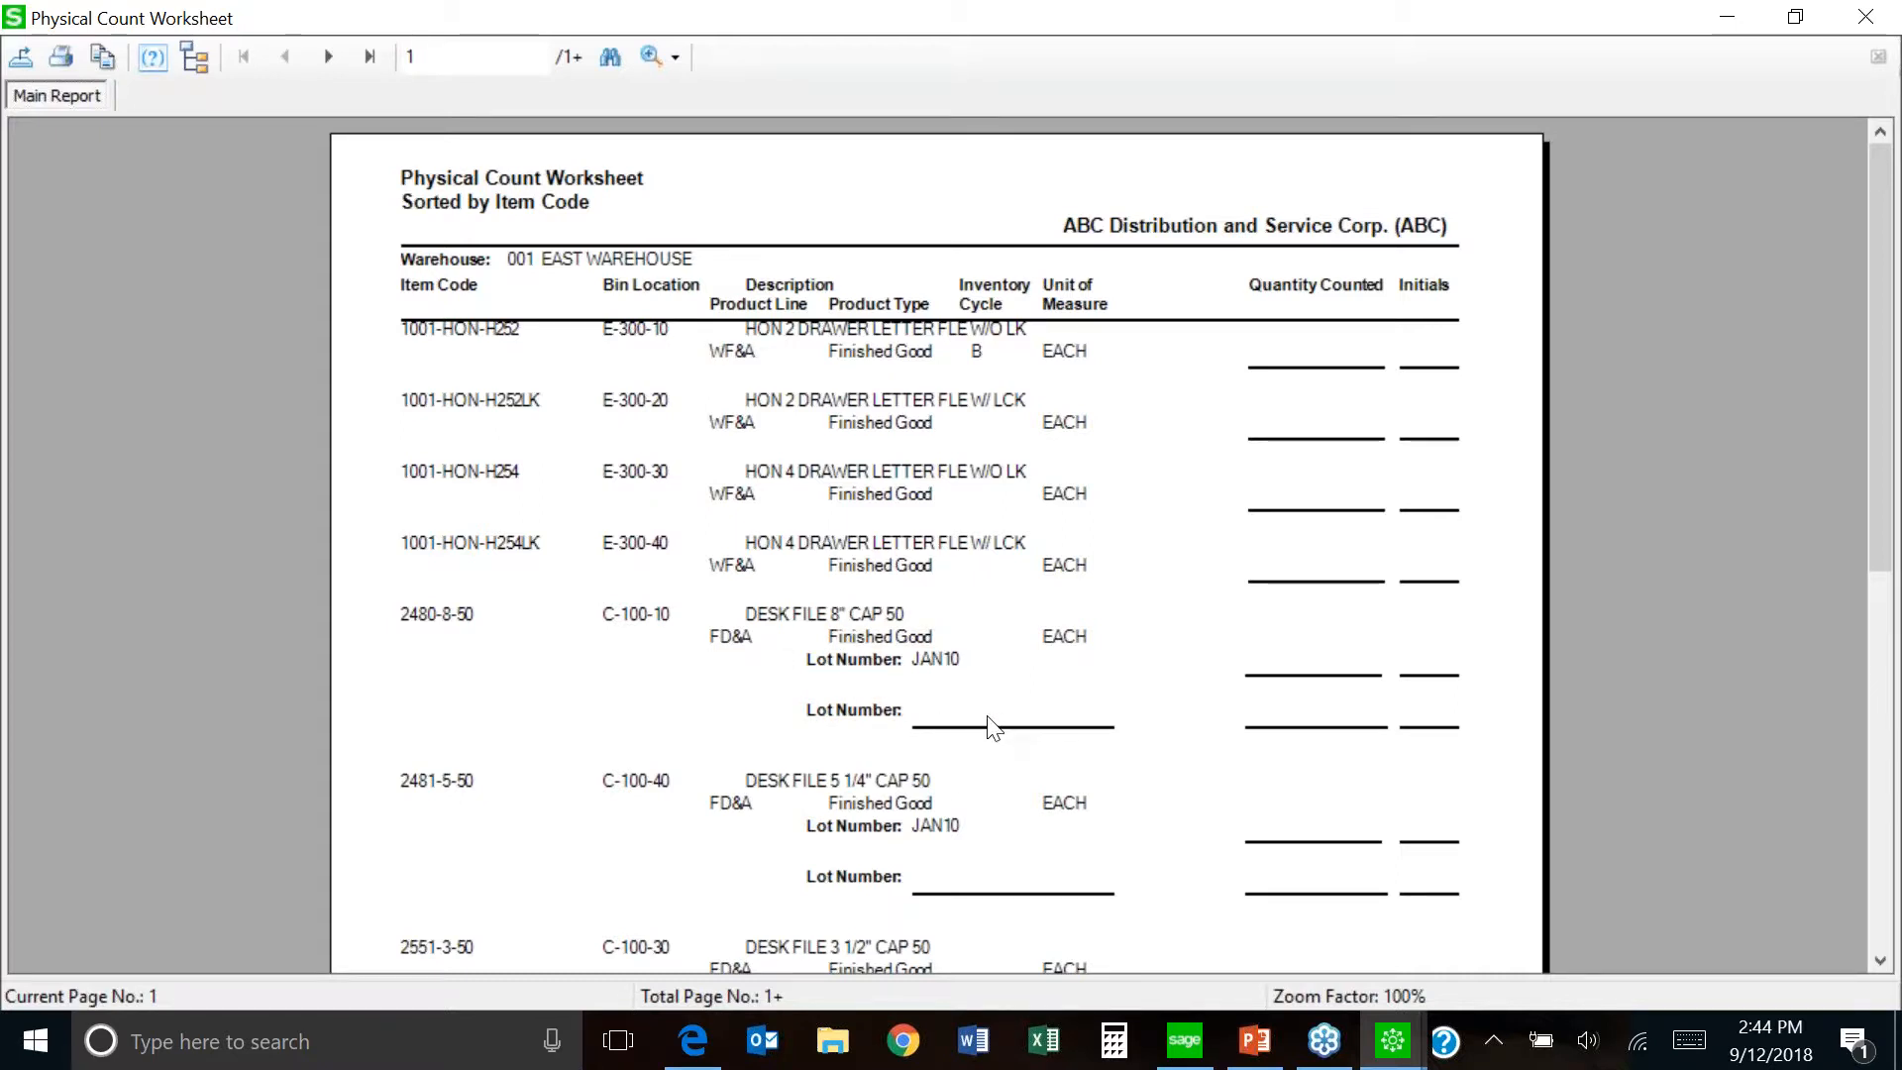
{"action": "scroll", "coordinate": [994, 726], "scroll_direction": "down", "scroll_amount": 12}
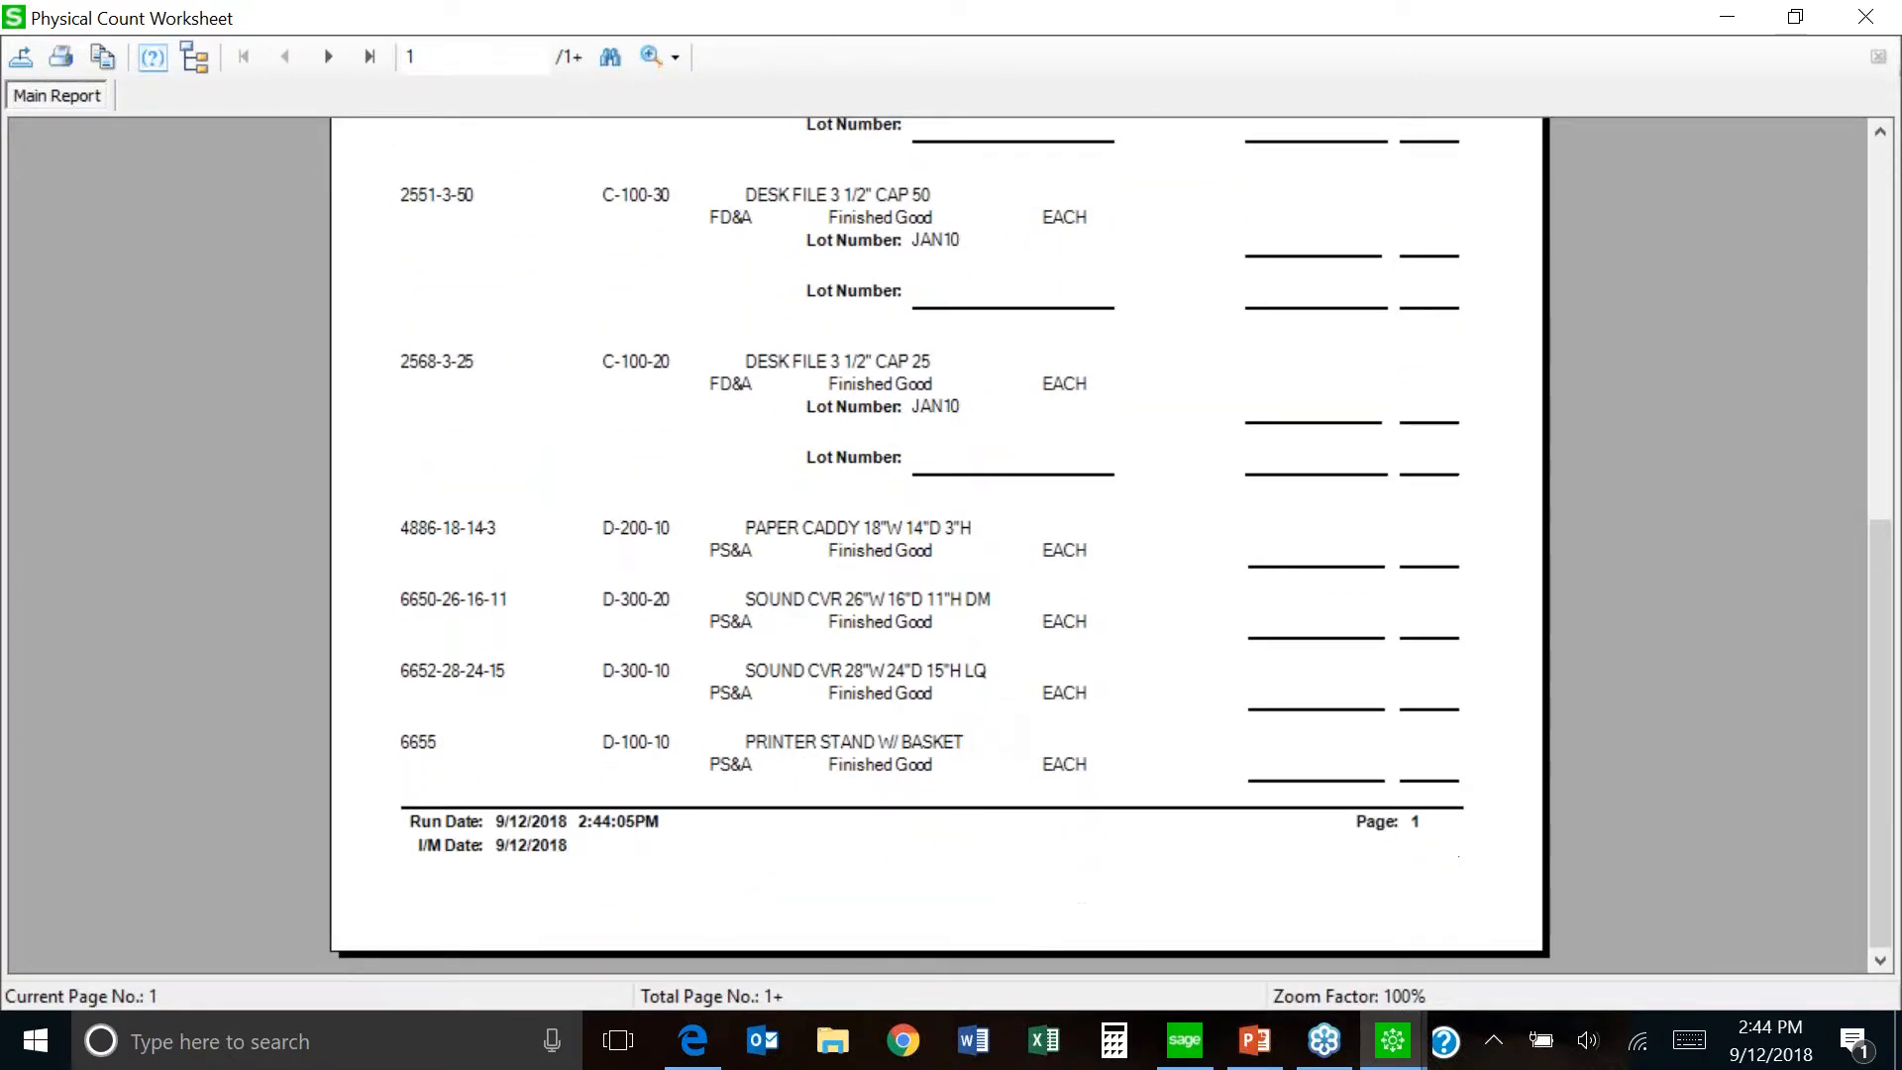
{"action": "scroll", "coordinate": [323, 196], "scroll_direction": "up", "scroll_amount": 5}
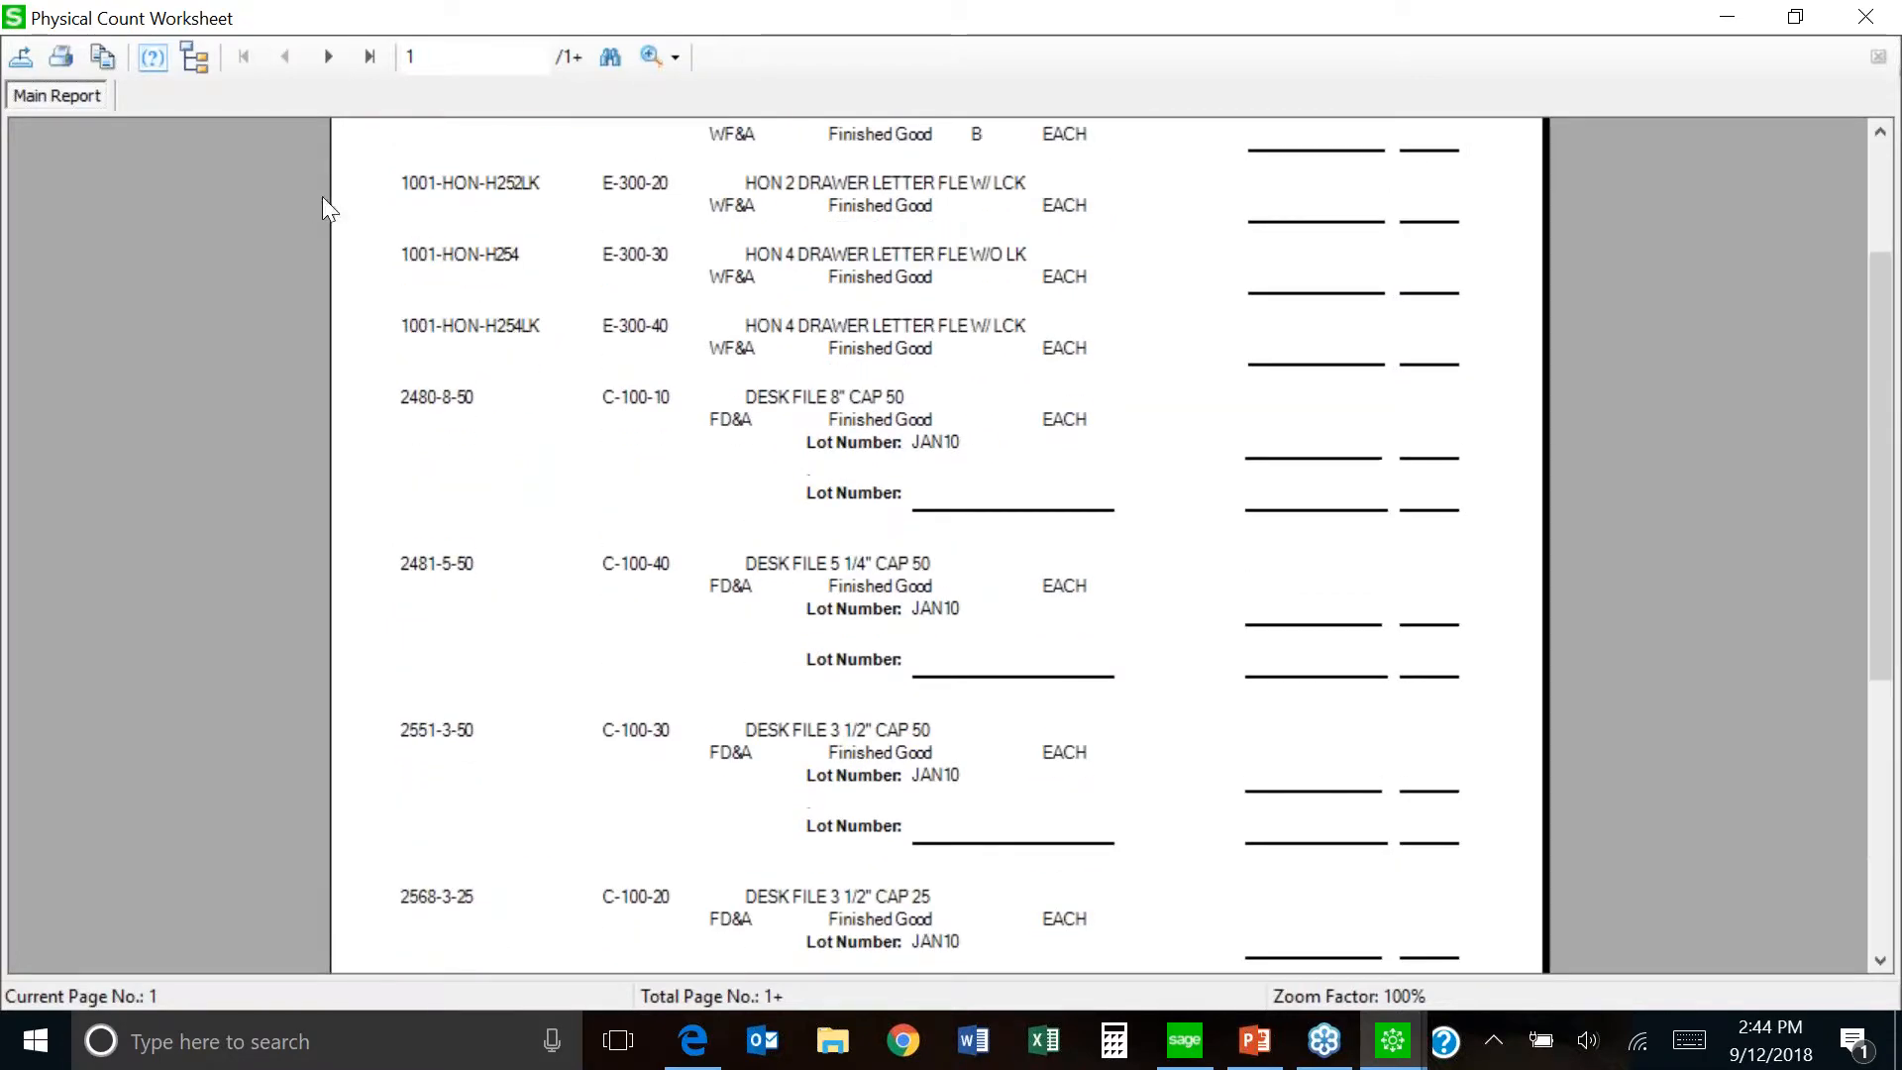
{"action": "left_click", "coordinate": [331, 57]}
{"action": "left_click", "coordinate": [330, 57]}
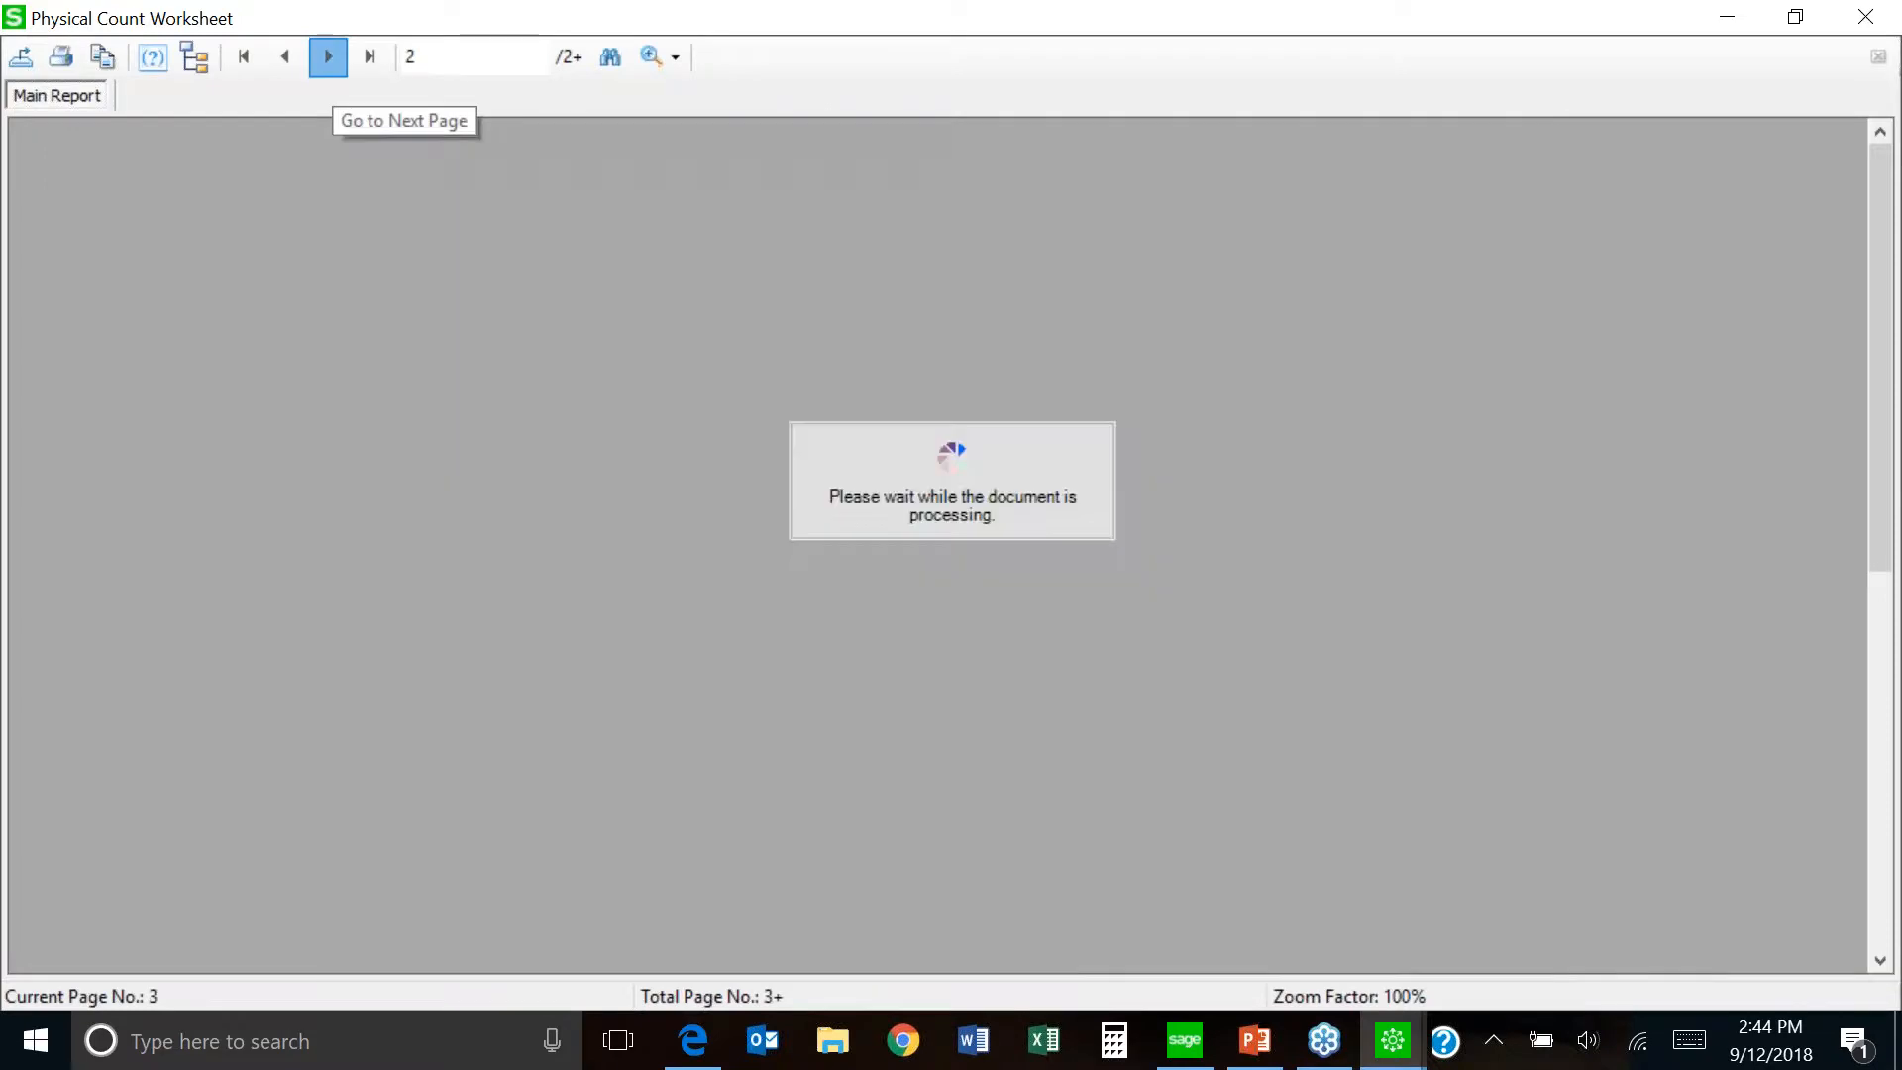
{"action": "left_click", "coordinate": [326, 57]}
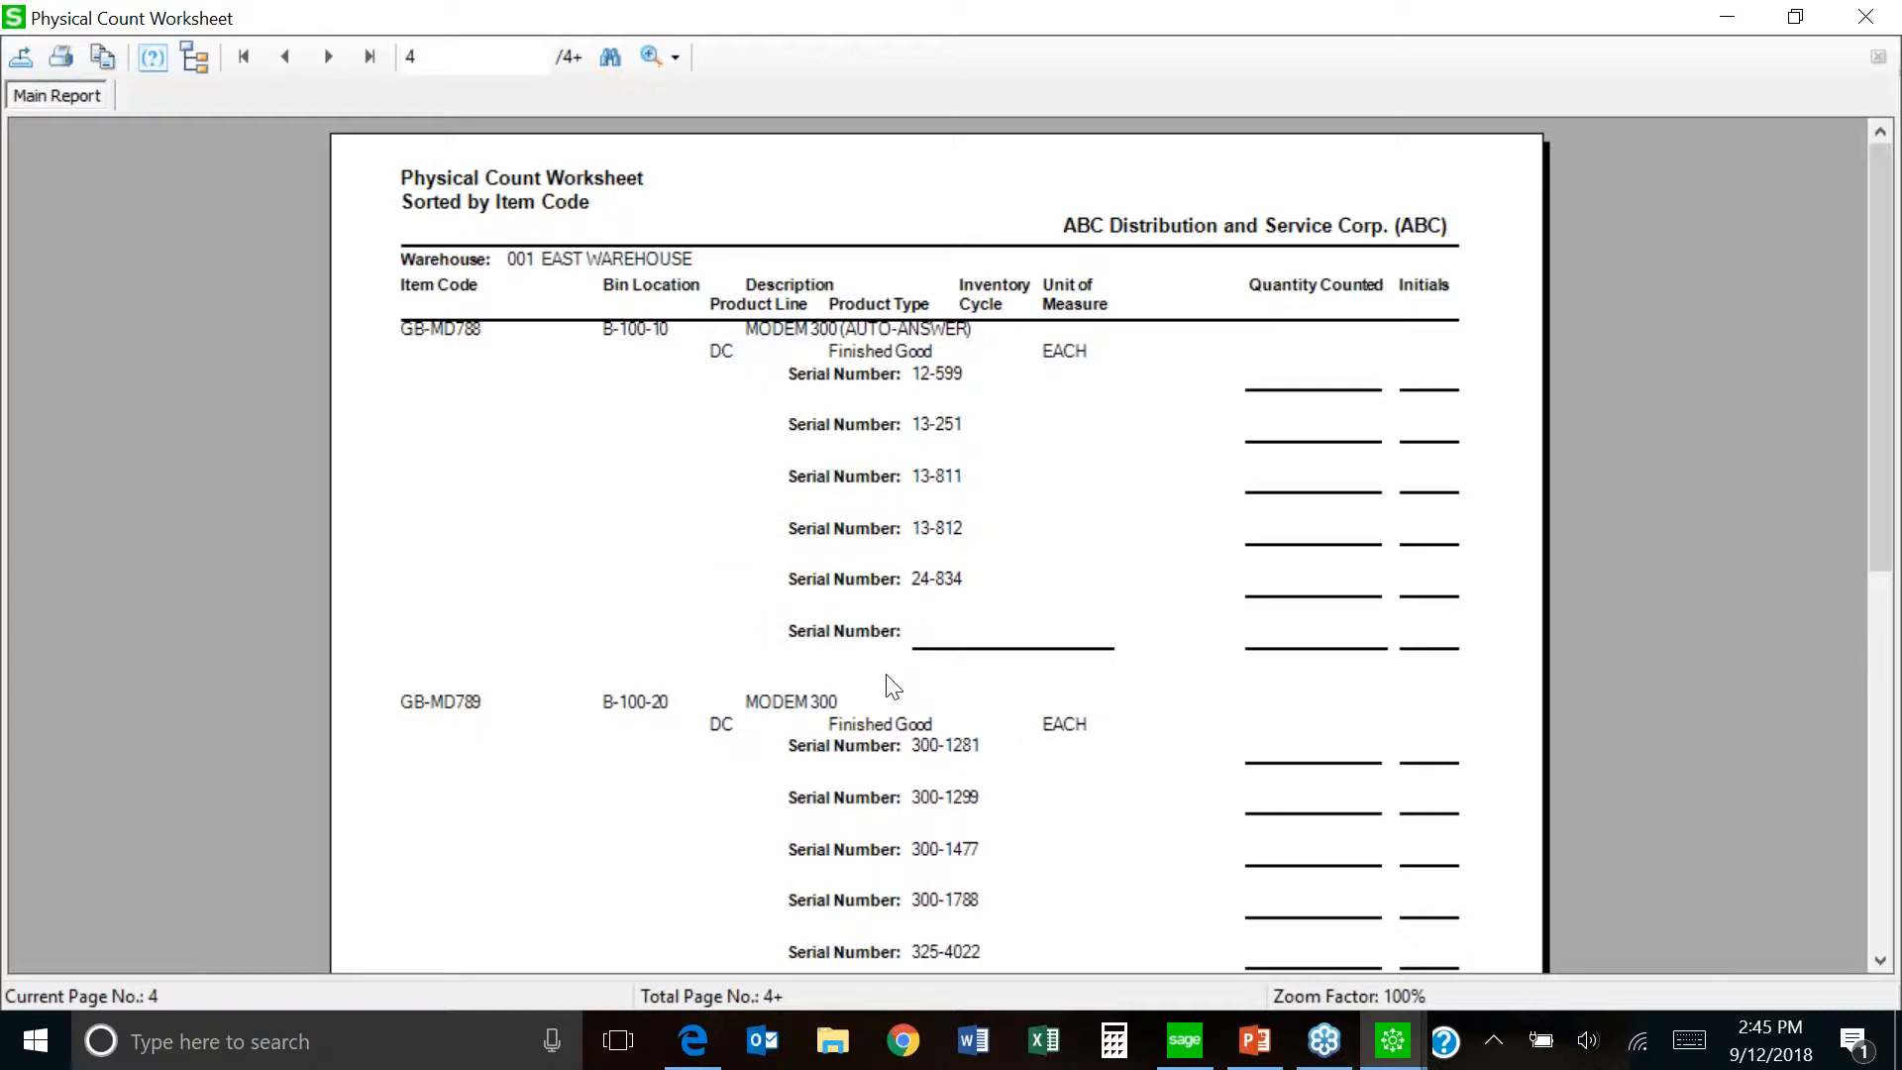
{"action": "left_click", "coordinate": [969, 535]}
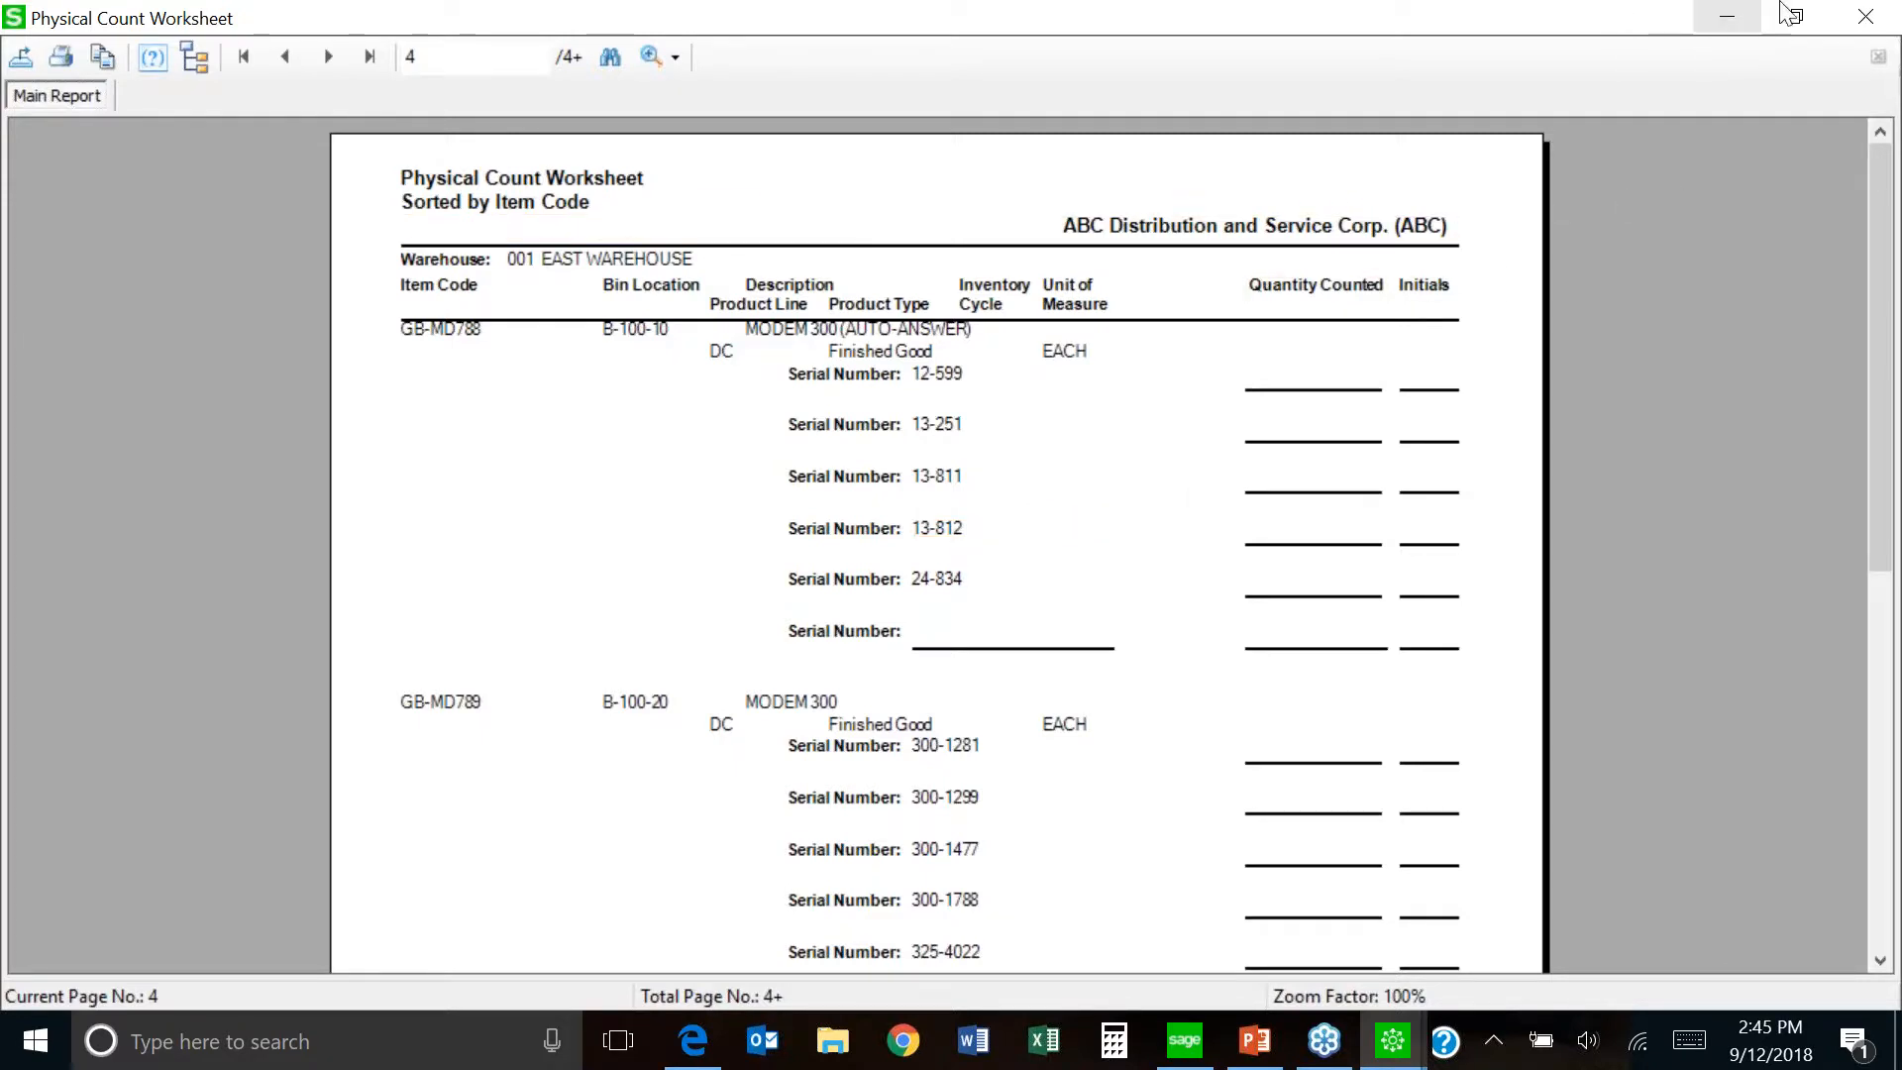
{"action": "left_click", "coordinate": [1867, 20]}
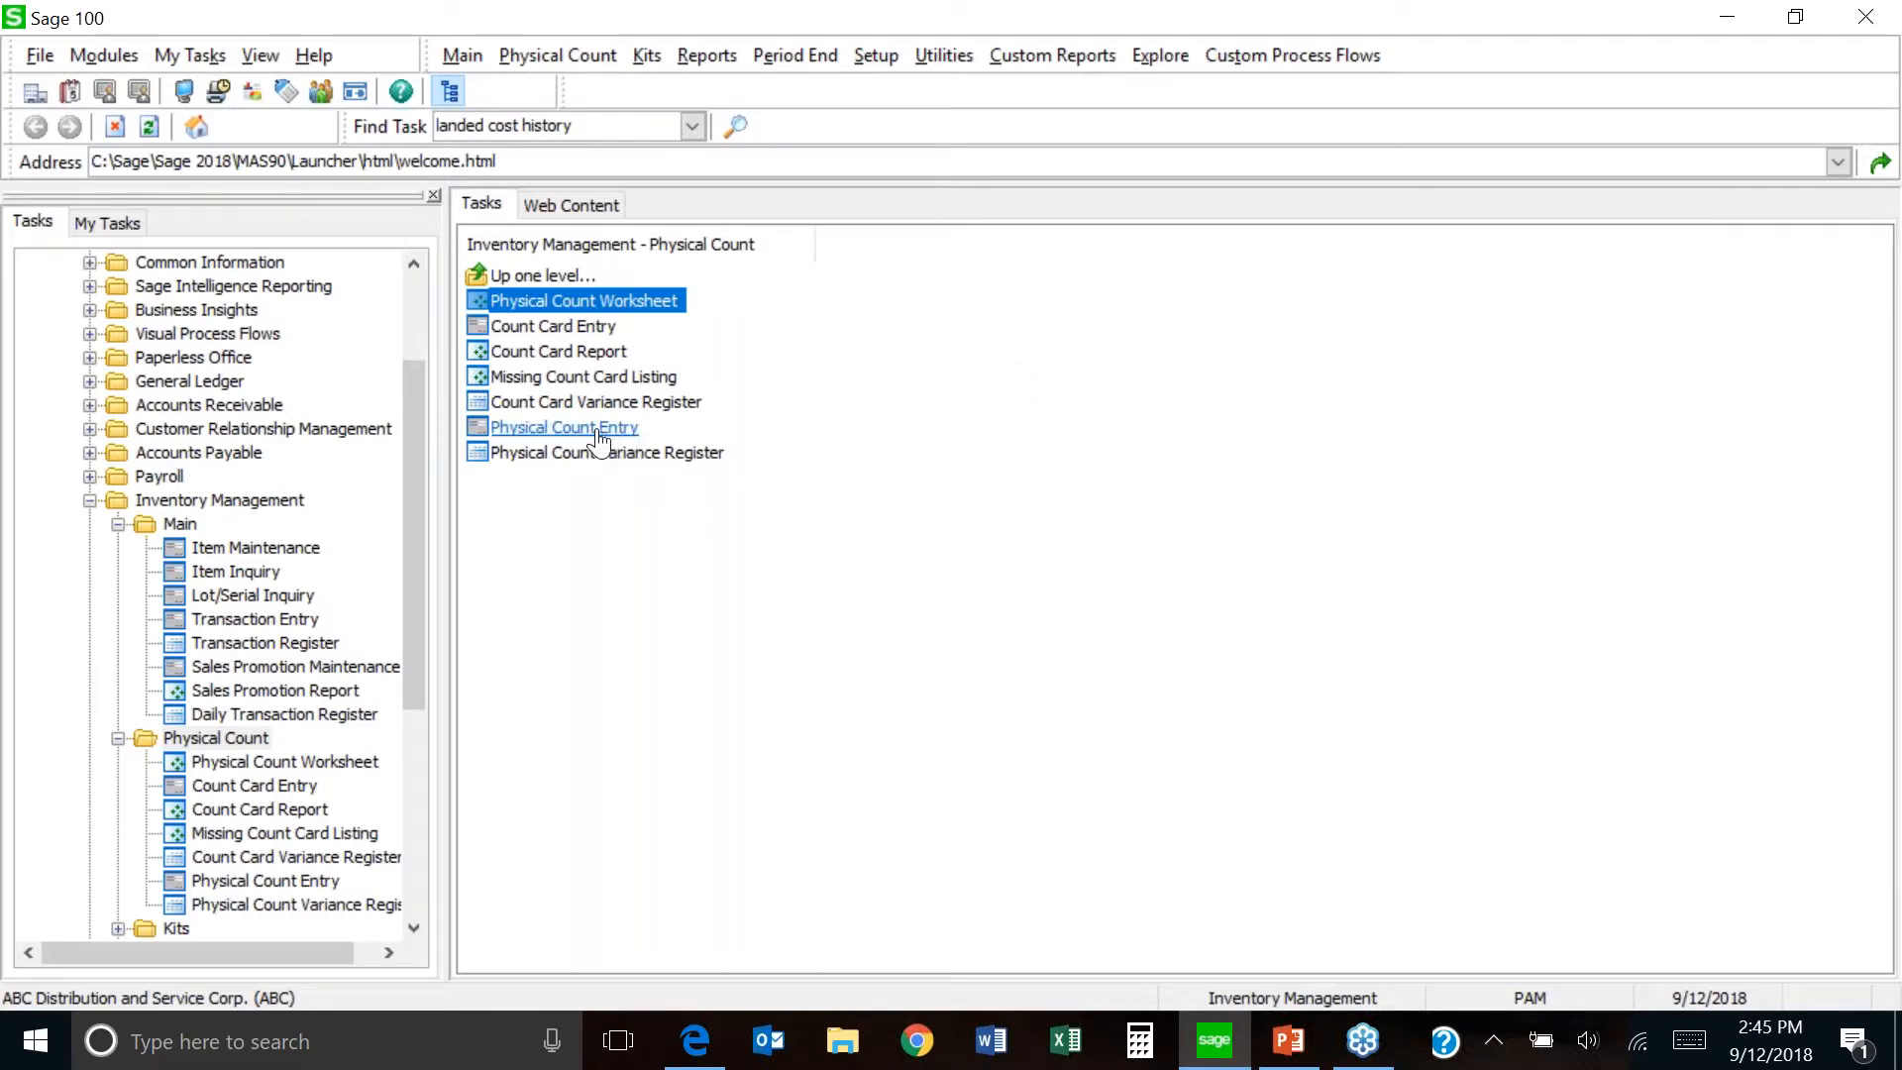
- Open Physical Count Entry and try to choose warehouse 000, Central Warehouse
{"action": "left_click", "coordinate": [562, 432]}
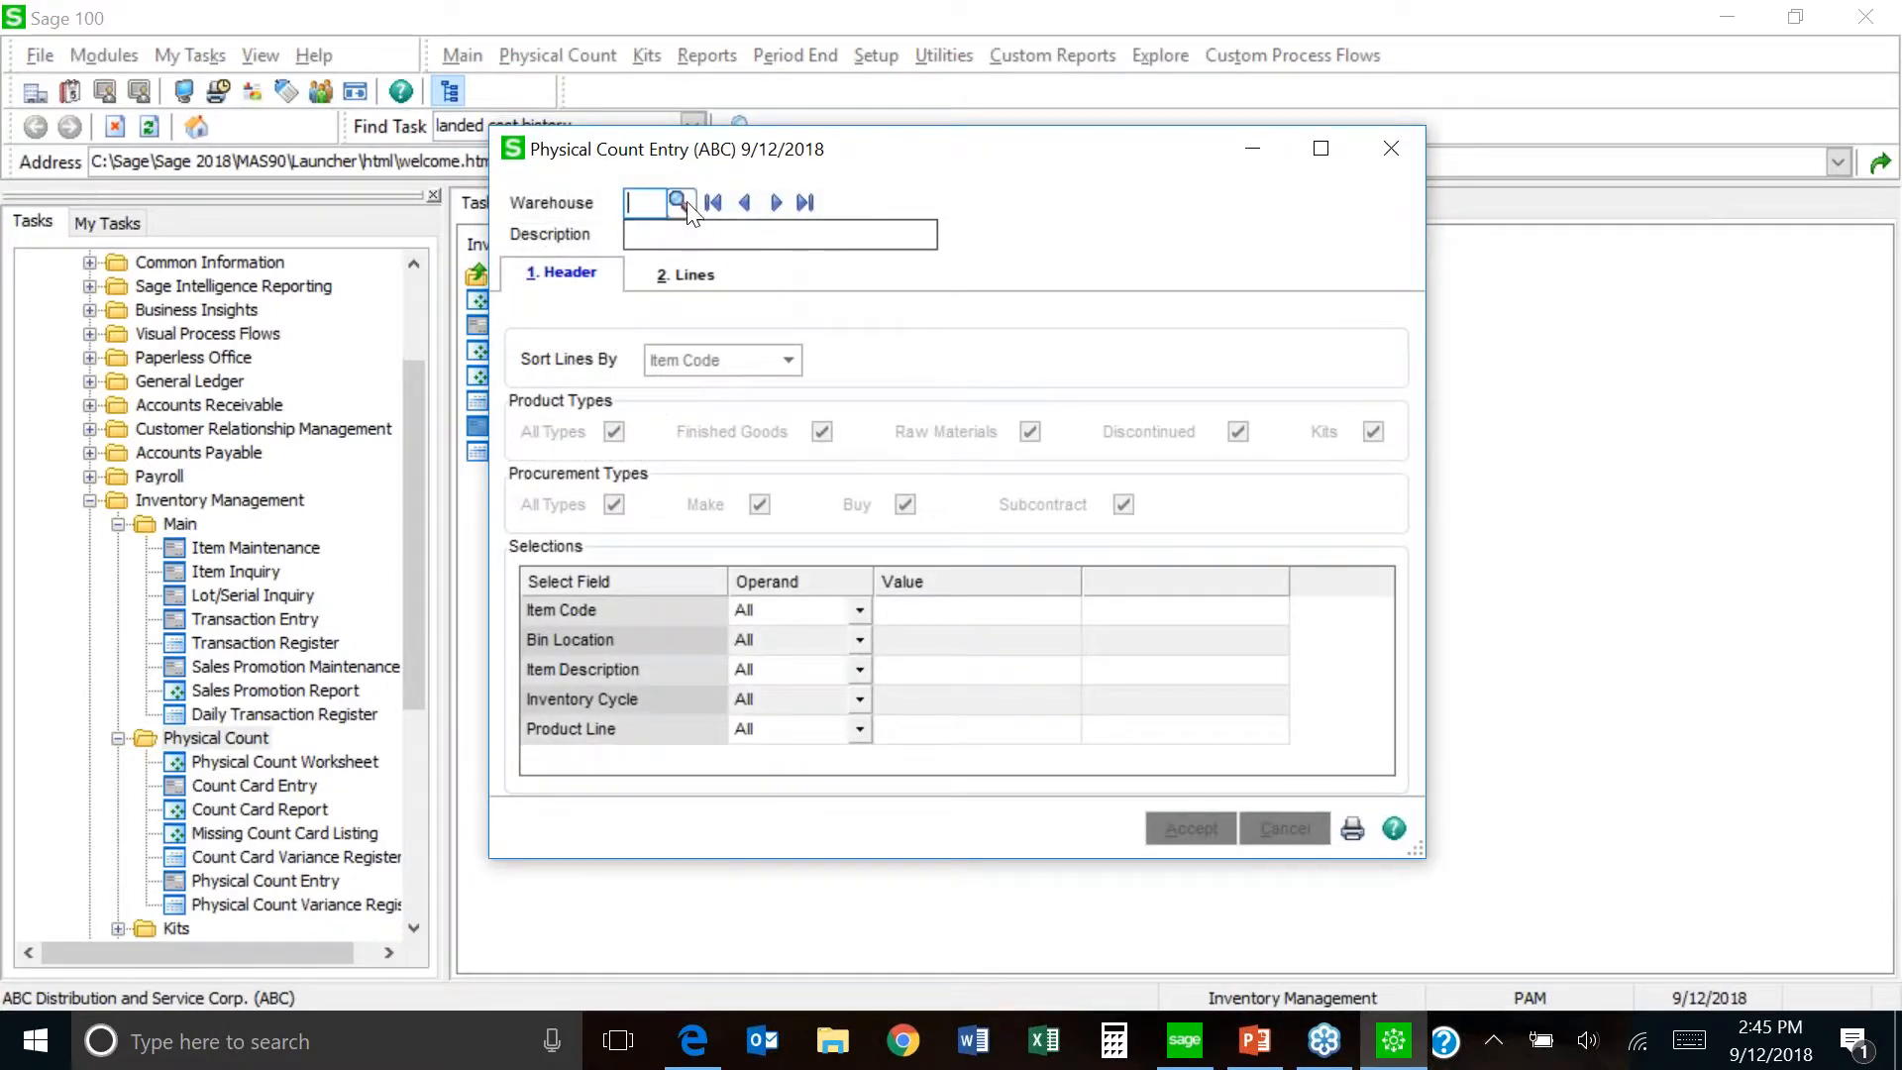
{"action": "left_click", "coordinate": [678, 203]}
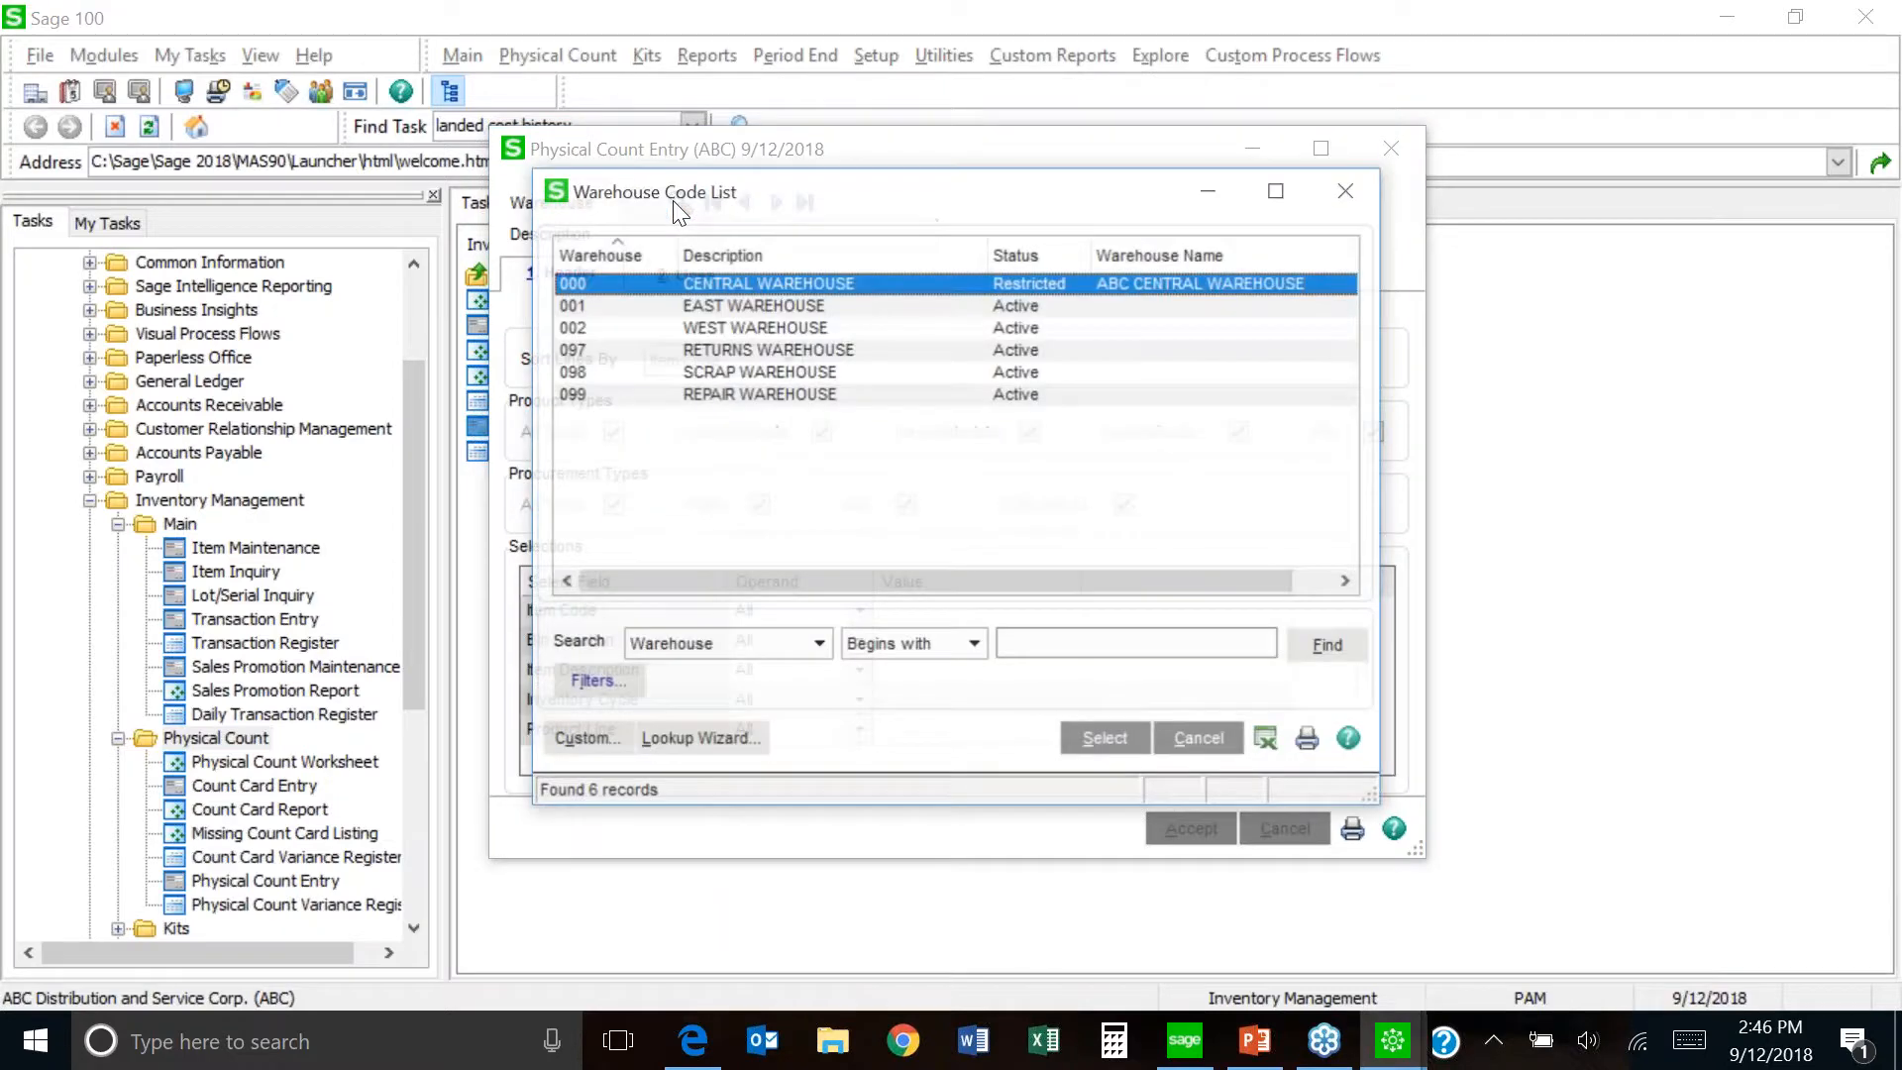
{"action": "double_click", "coordinate": [704, 282]}
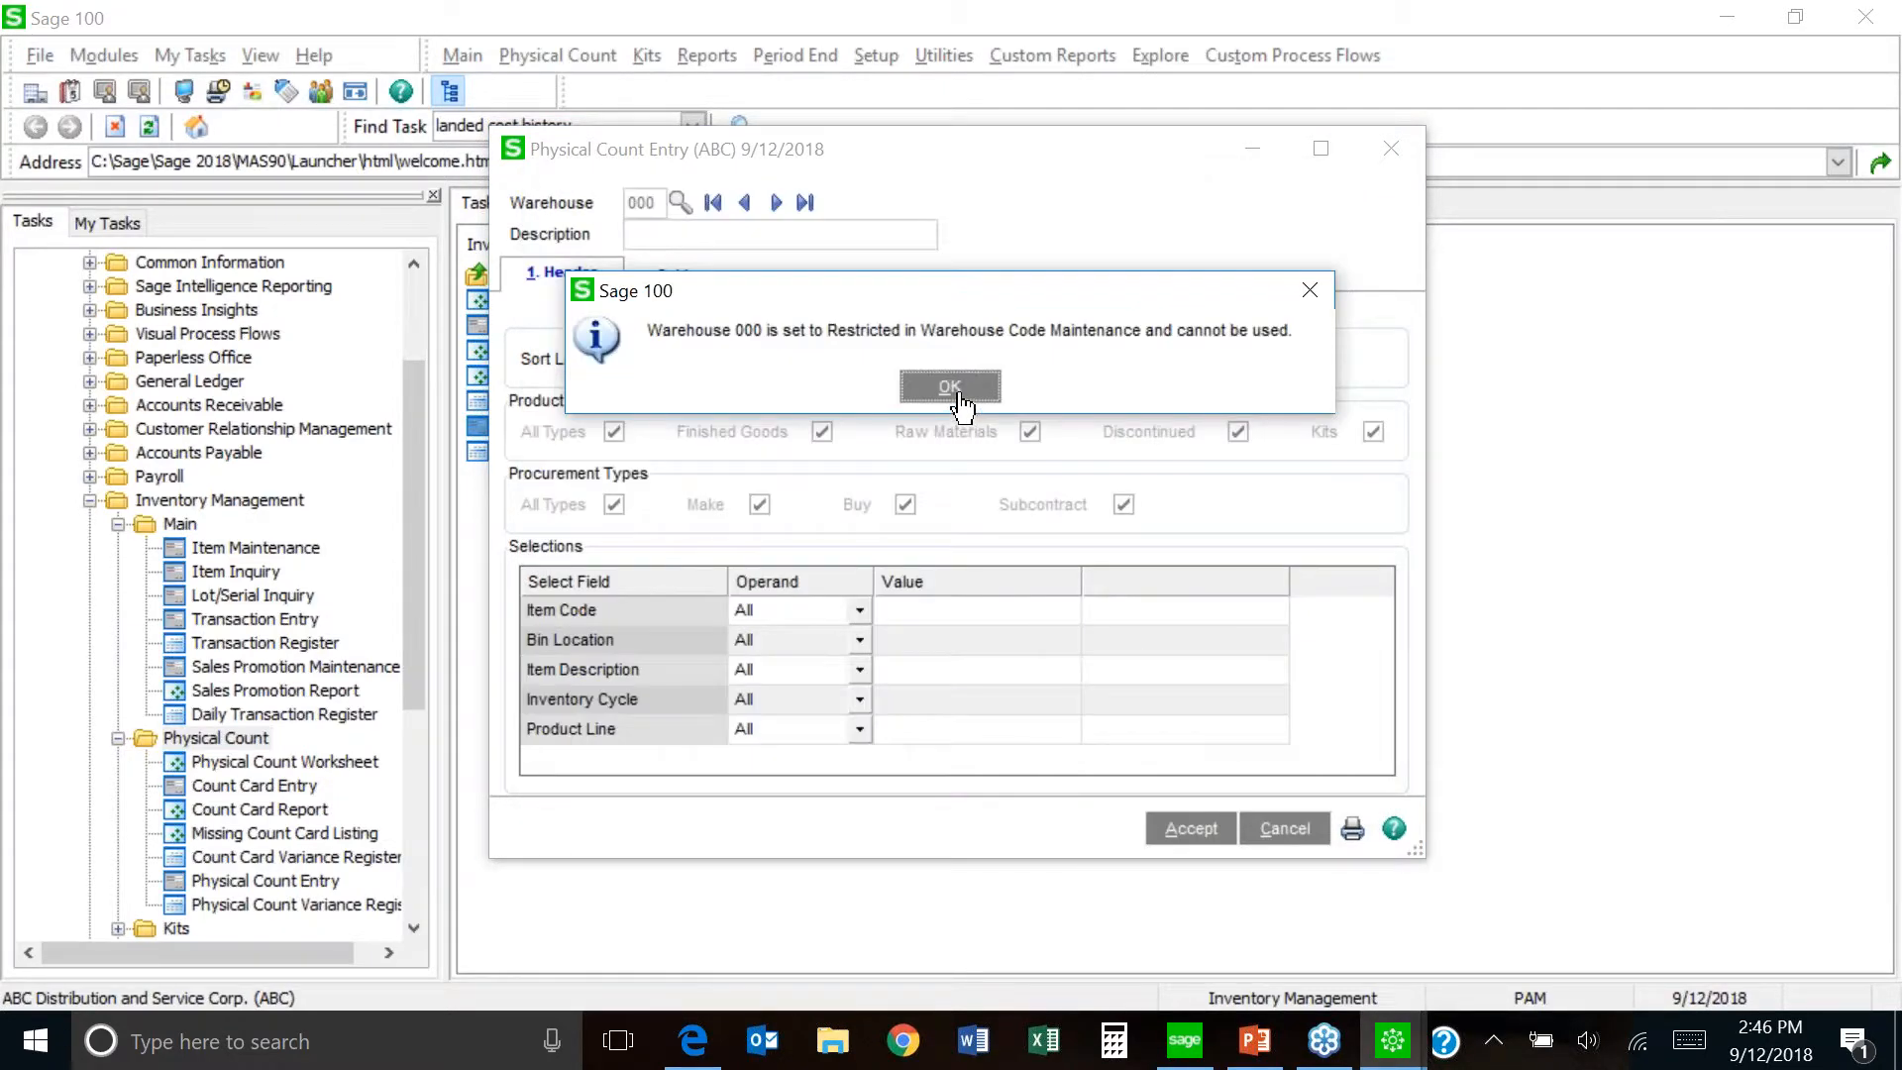
{"action": "left_click", "coordinate": [959, 392]}
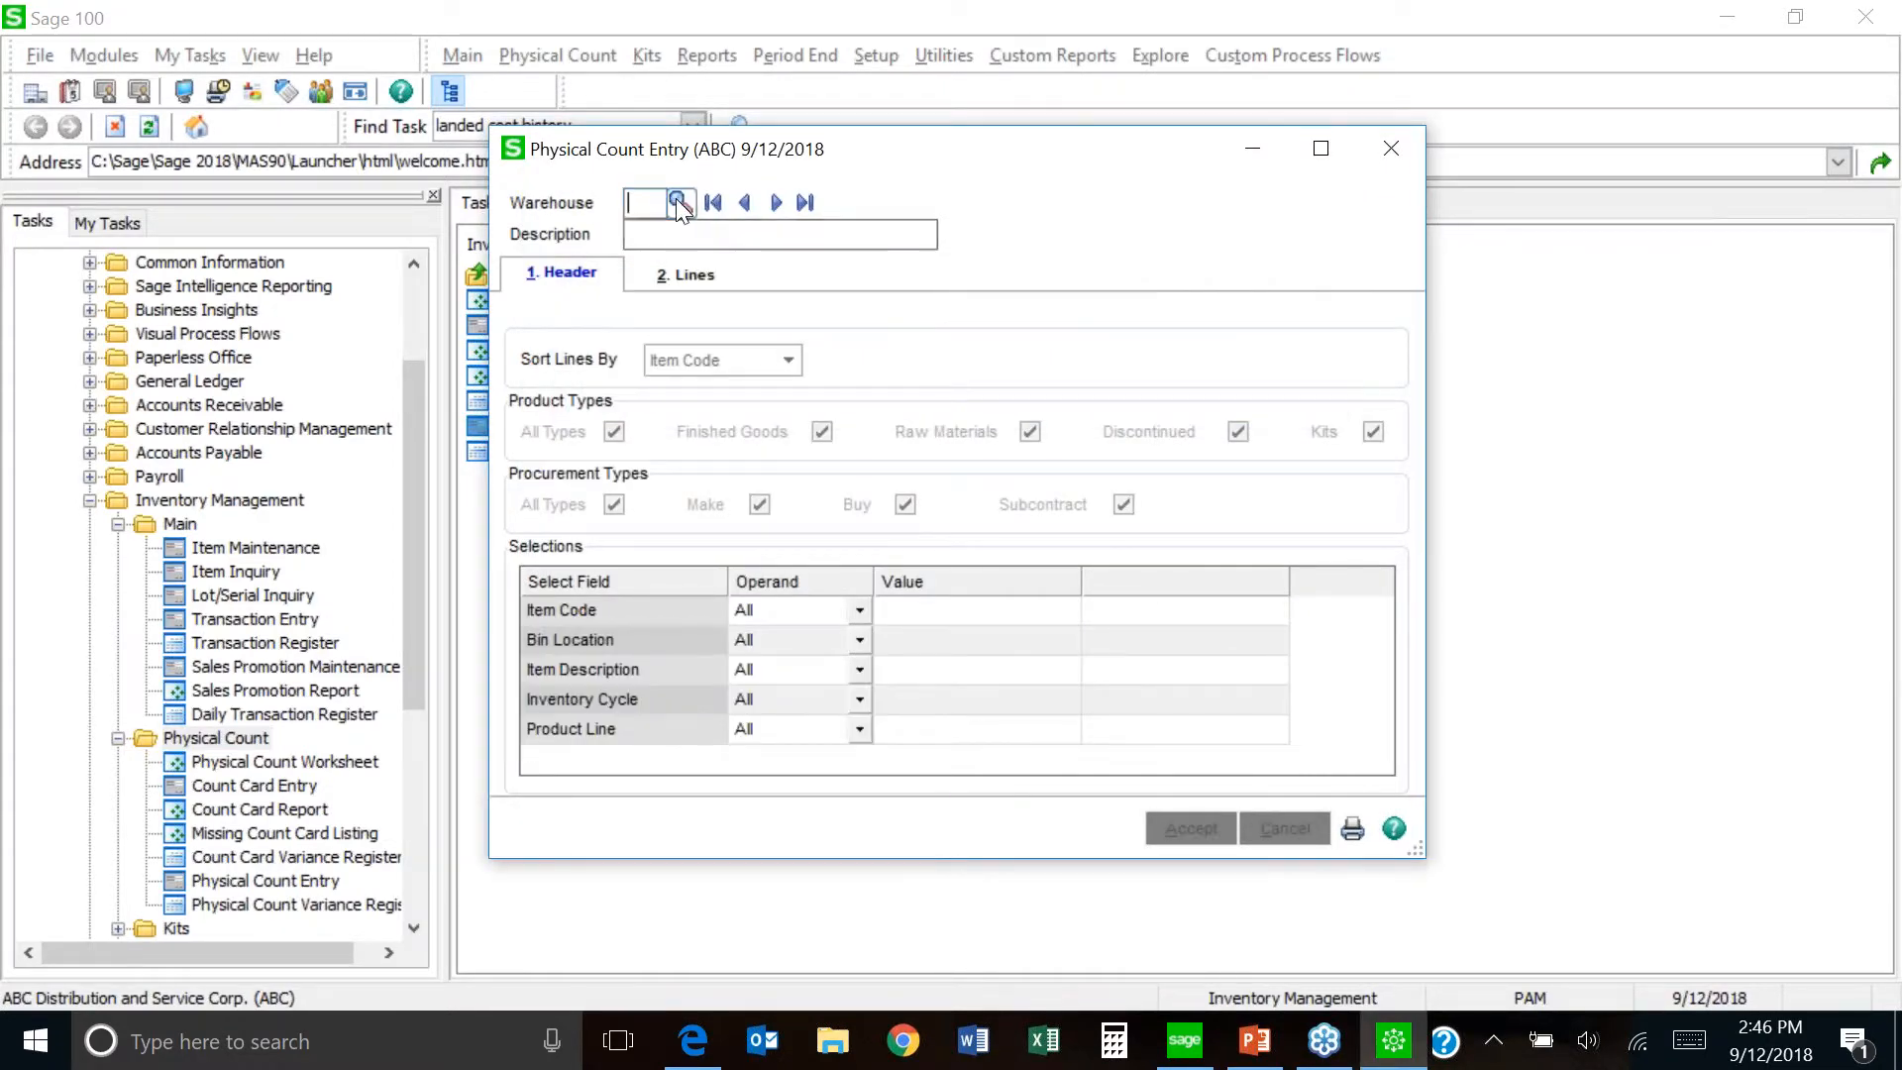
- Choose warehouse 001, East Warehouse, for the physical count and show its count lines
{"action": "left_click", "coordinate": [679, 204]}
{"action": "double_click", "coordinate": [751, 305]}
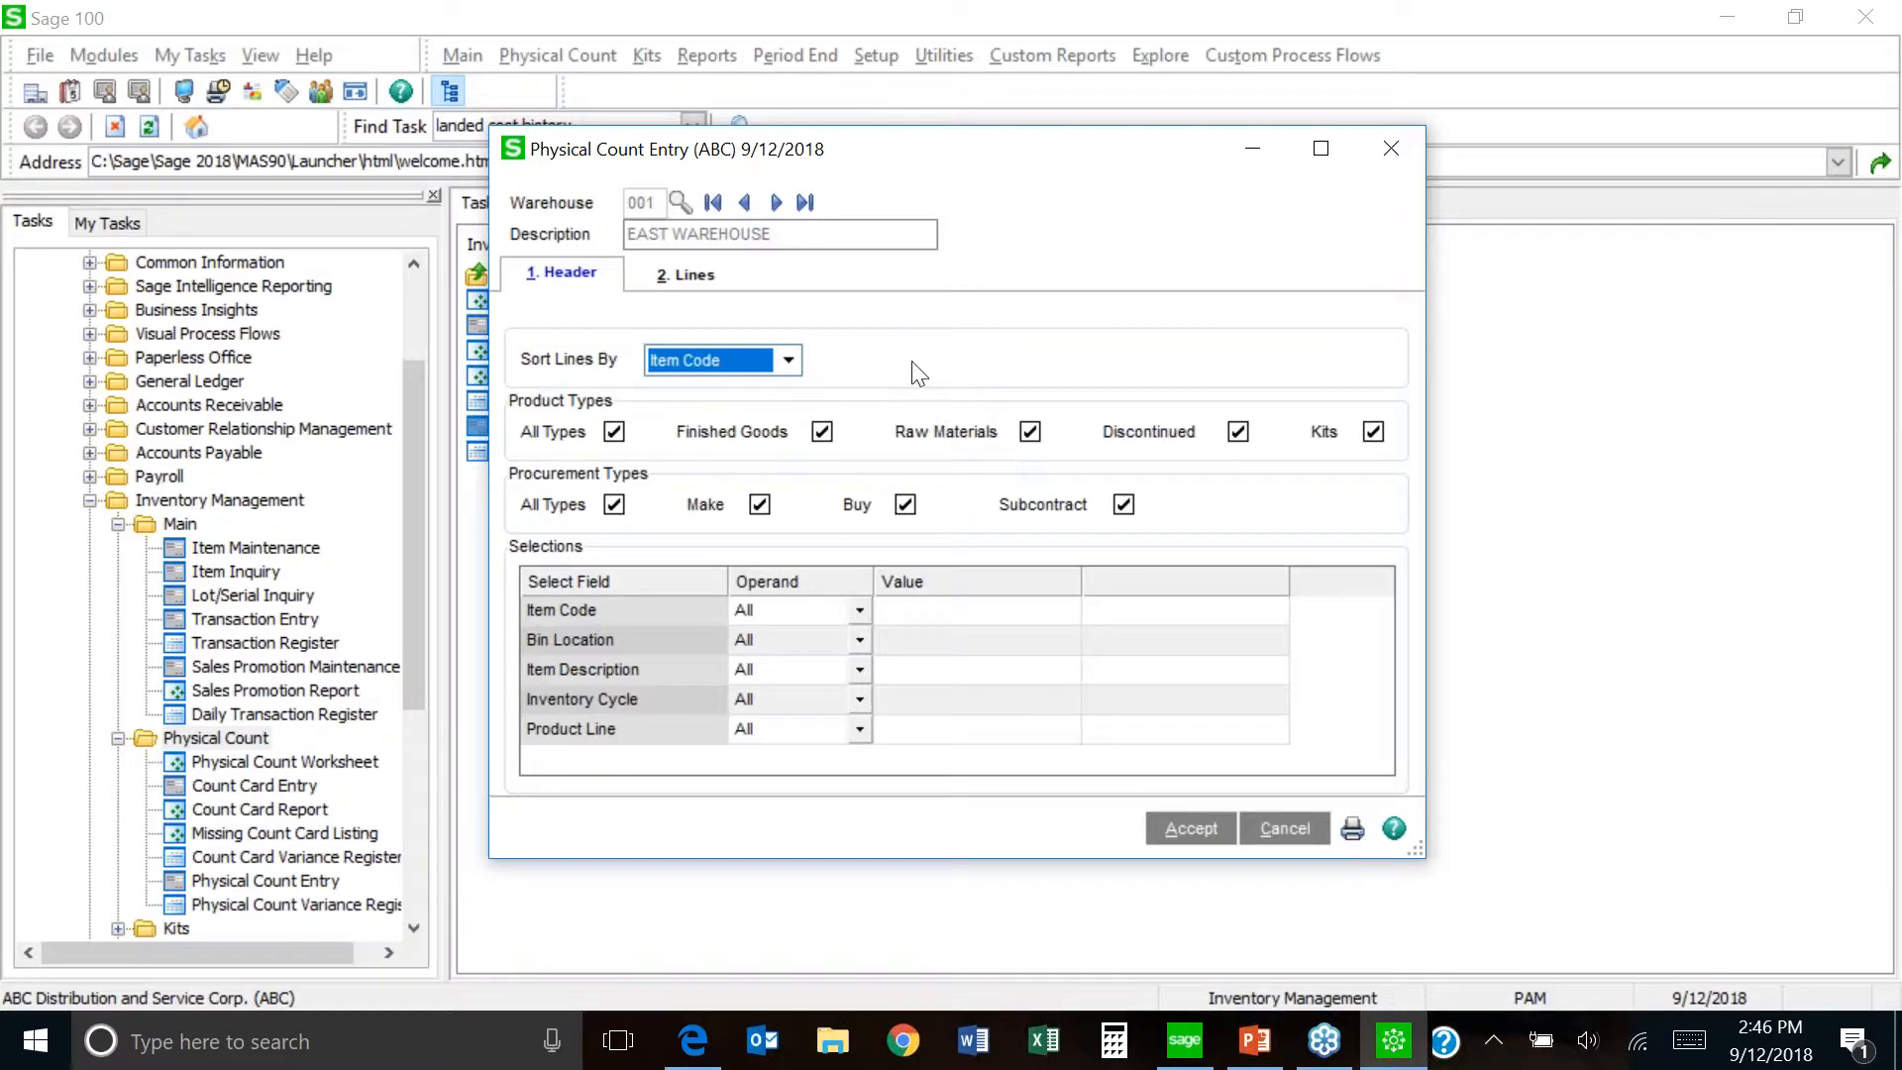
{"action": "left_click", "coordinate": [694, 276]}
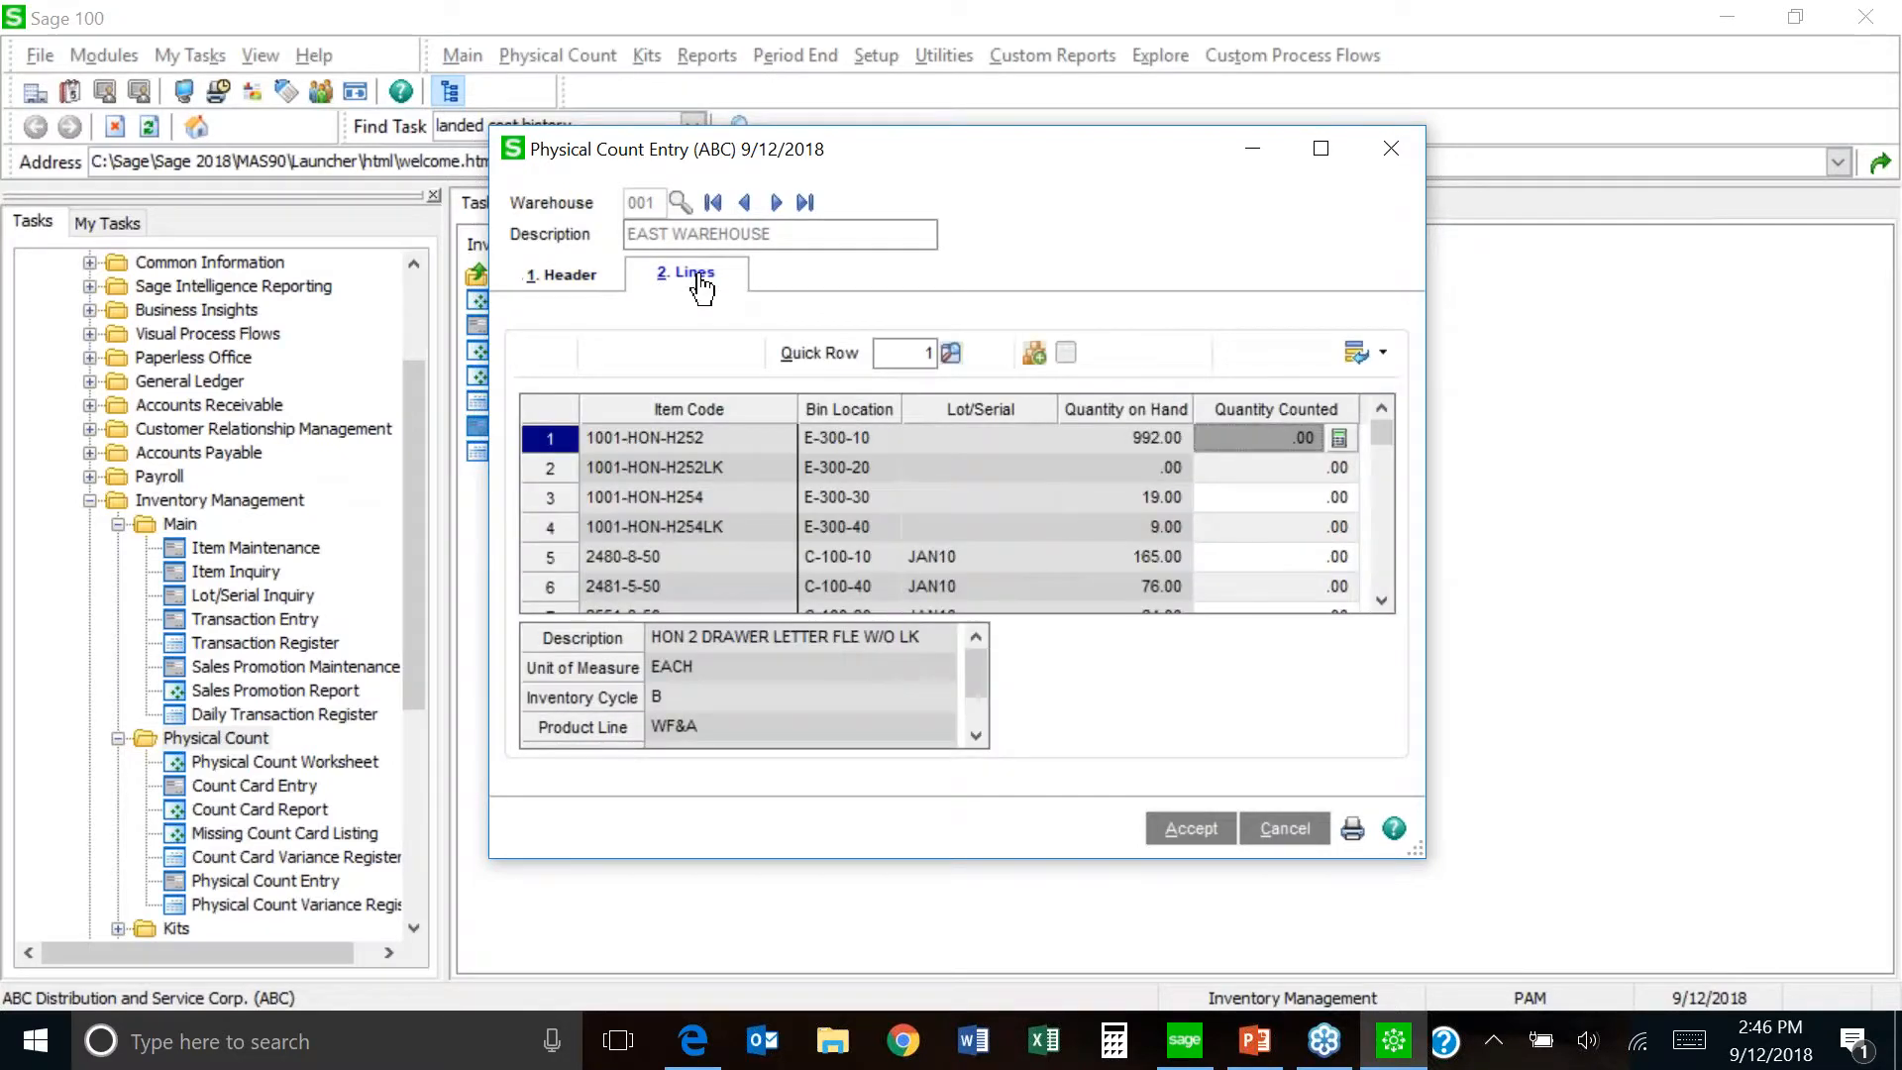
{"action": "left_click", "coordinate": [556, 278]}
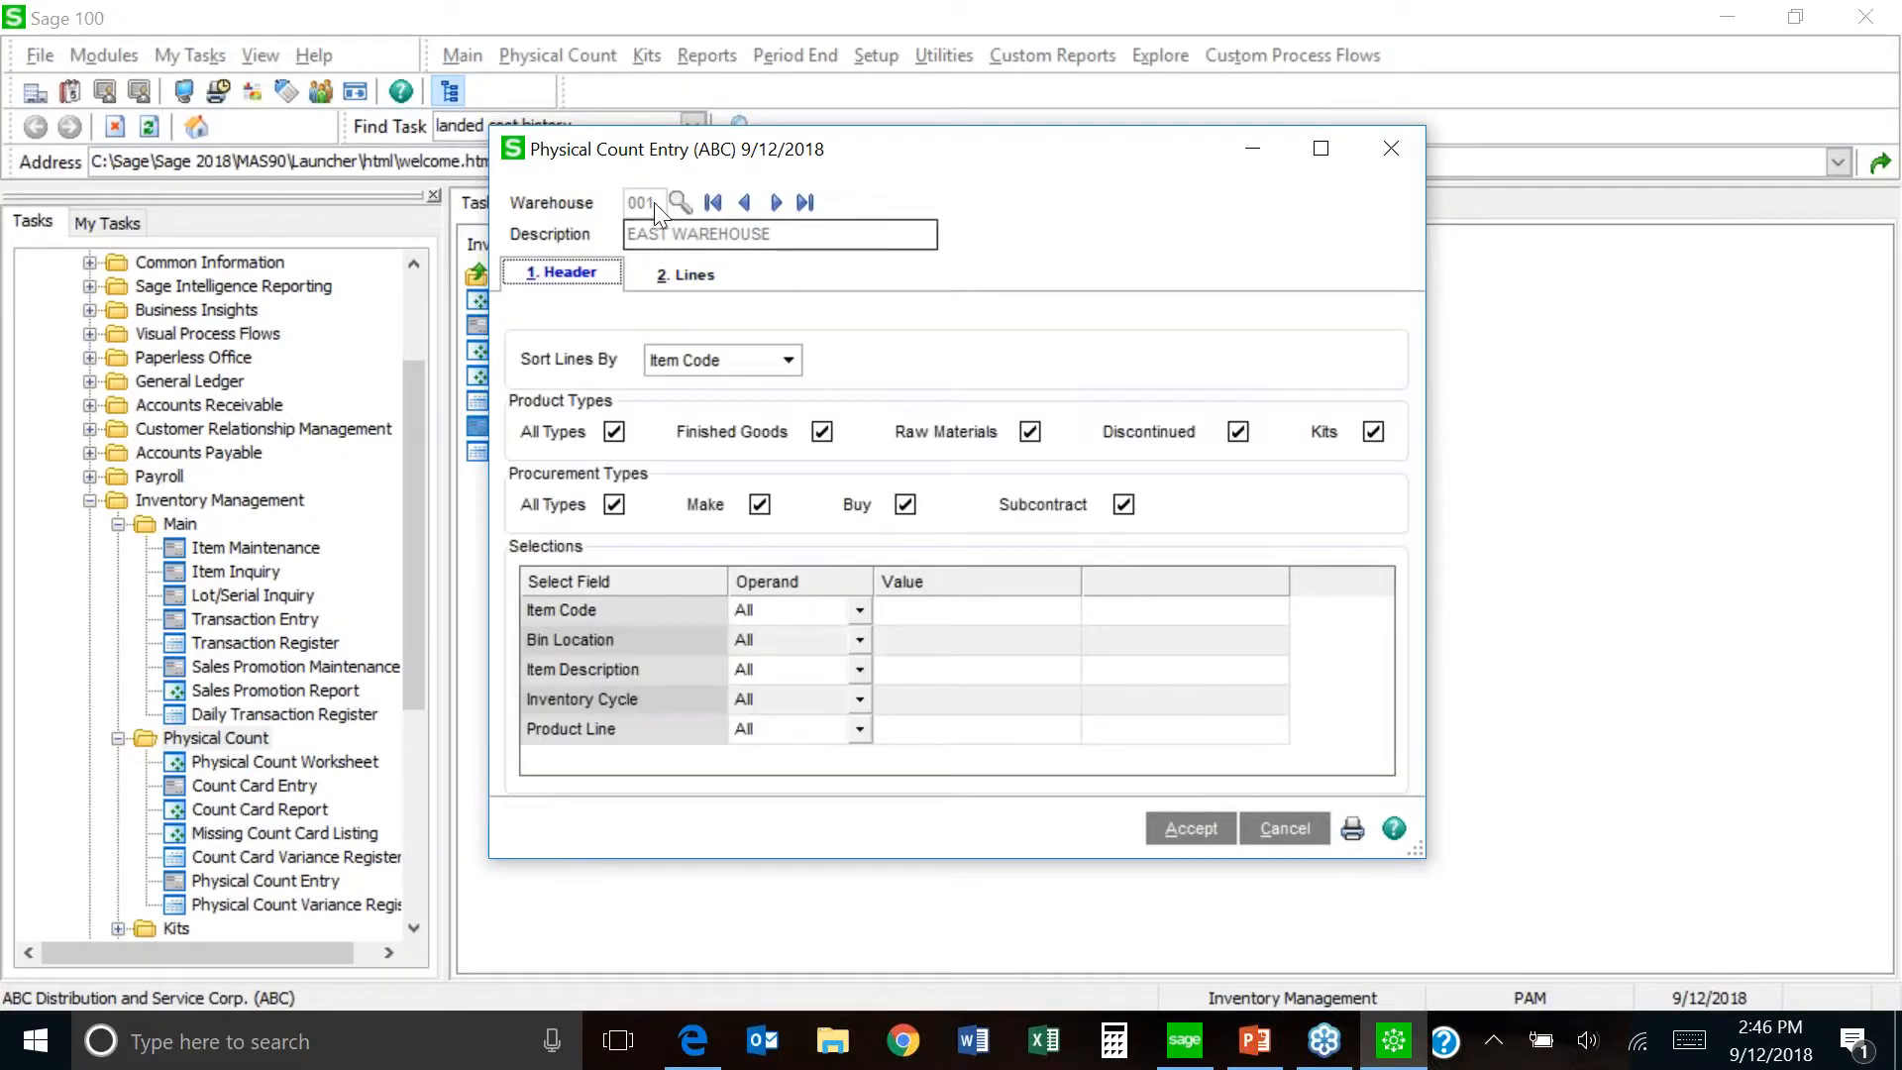
{"action": "left_click", "coordinate": [686, 275]}
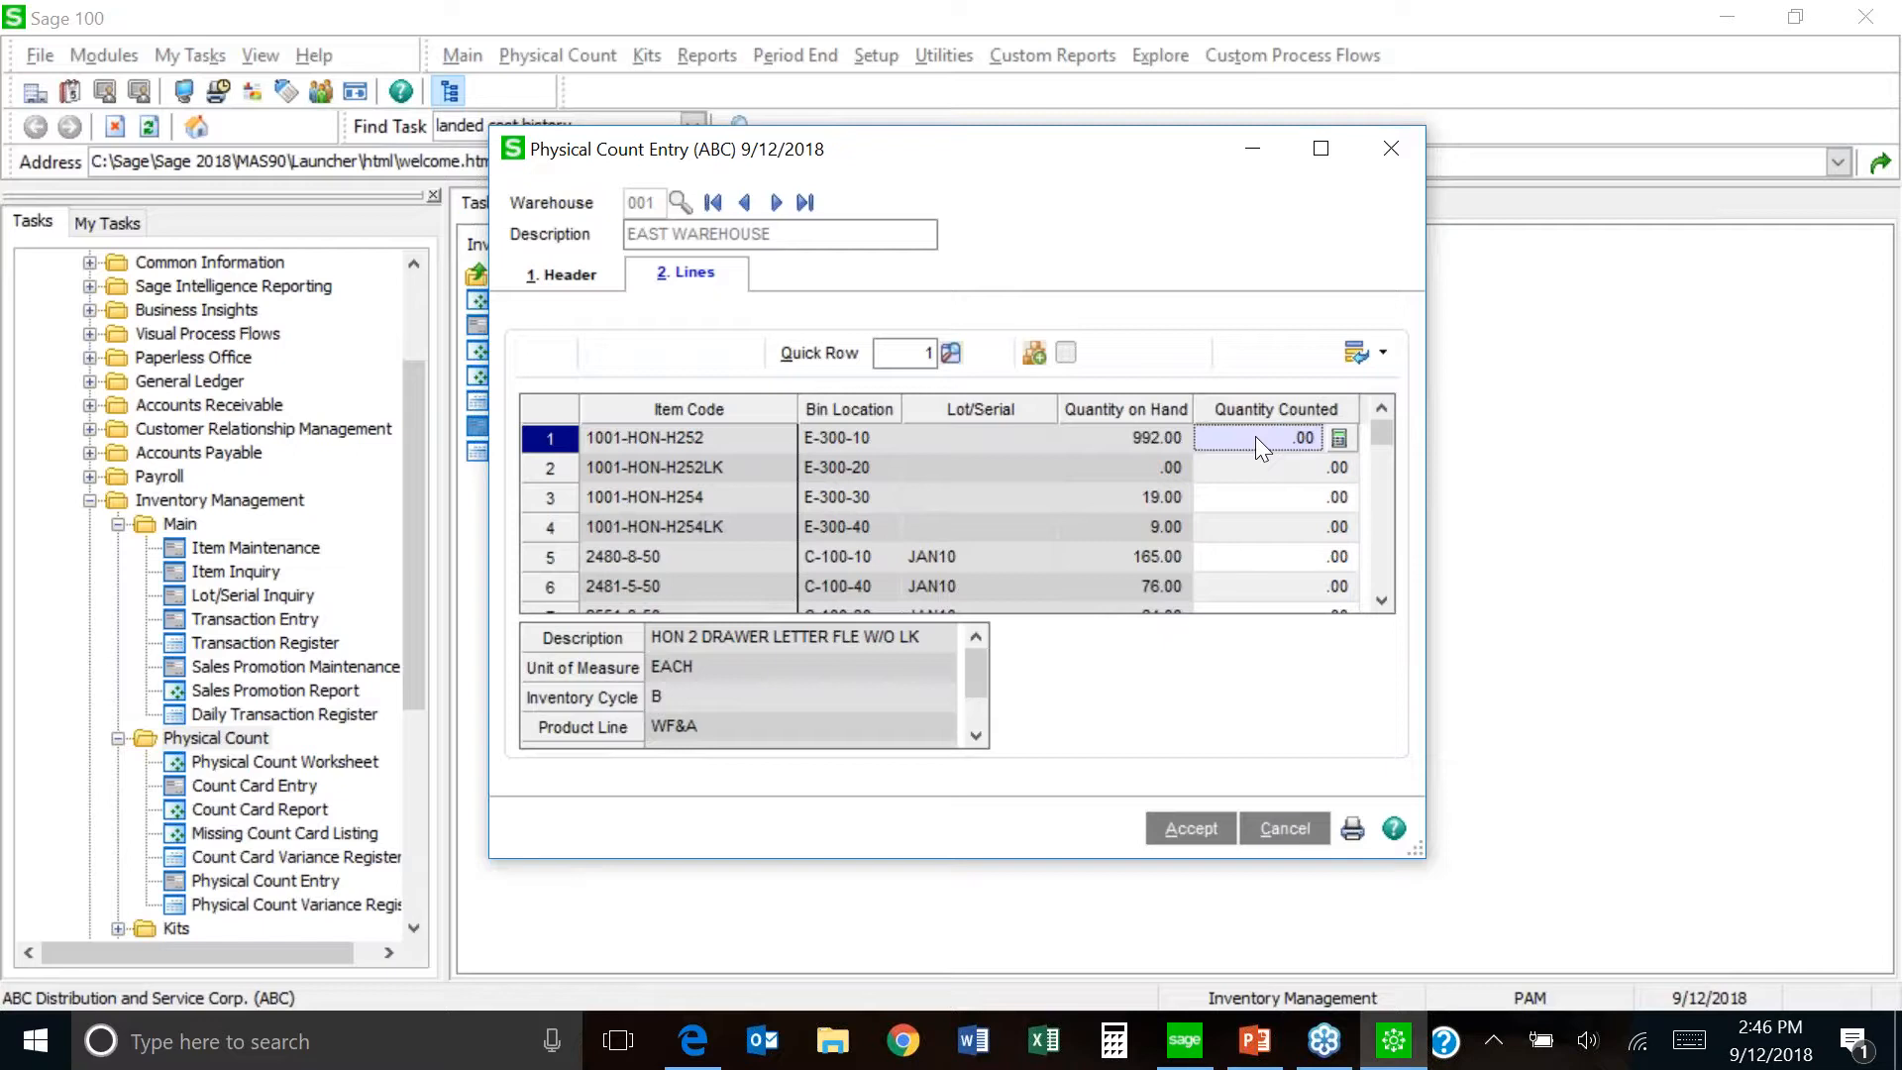
- Enter counted quantities of 991 for item 1001-HON-H252 and 19 for item 1001-HON-H254
{"action": "type", "text": "991.00"}
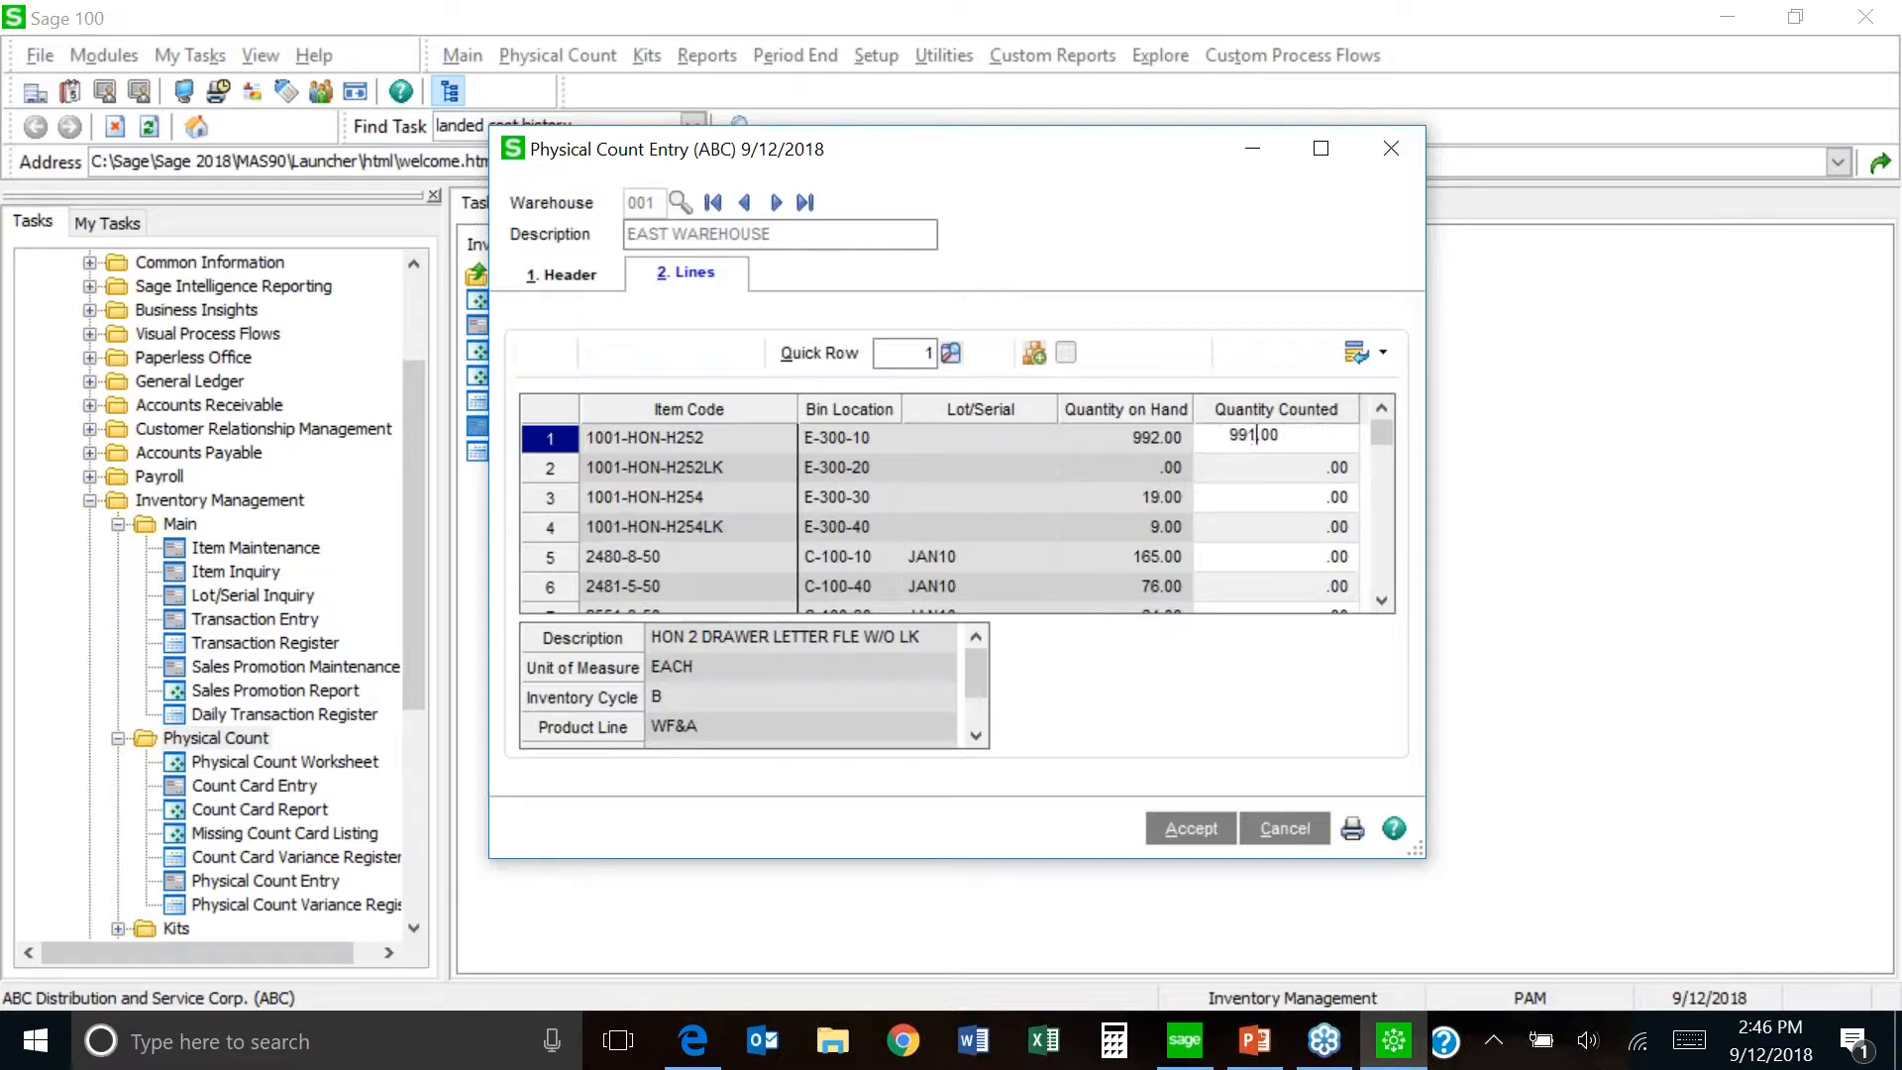
{"action": "left_click", "coordinate": [1305, 468]}
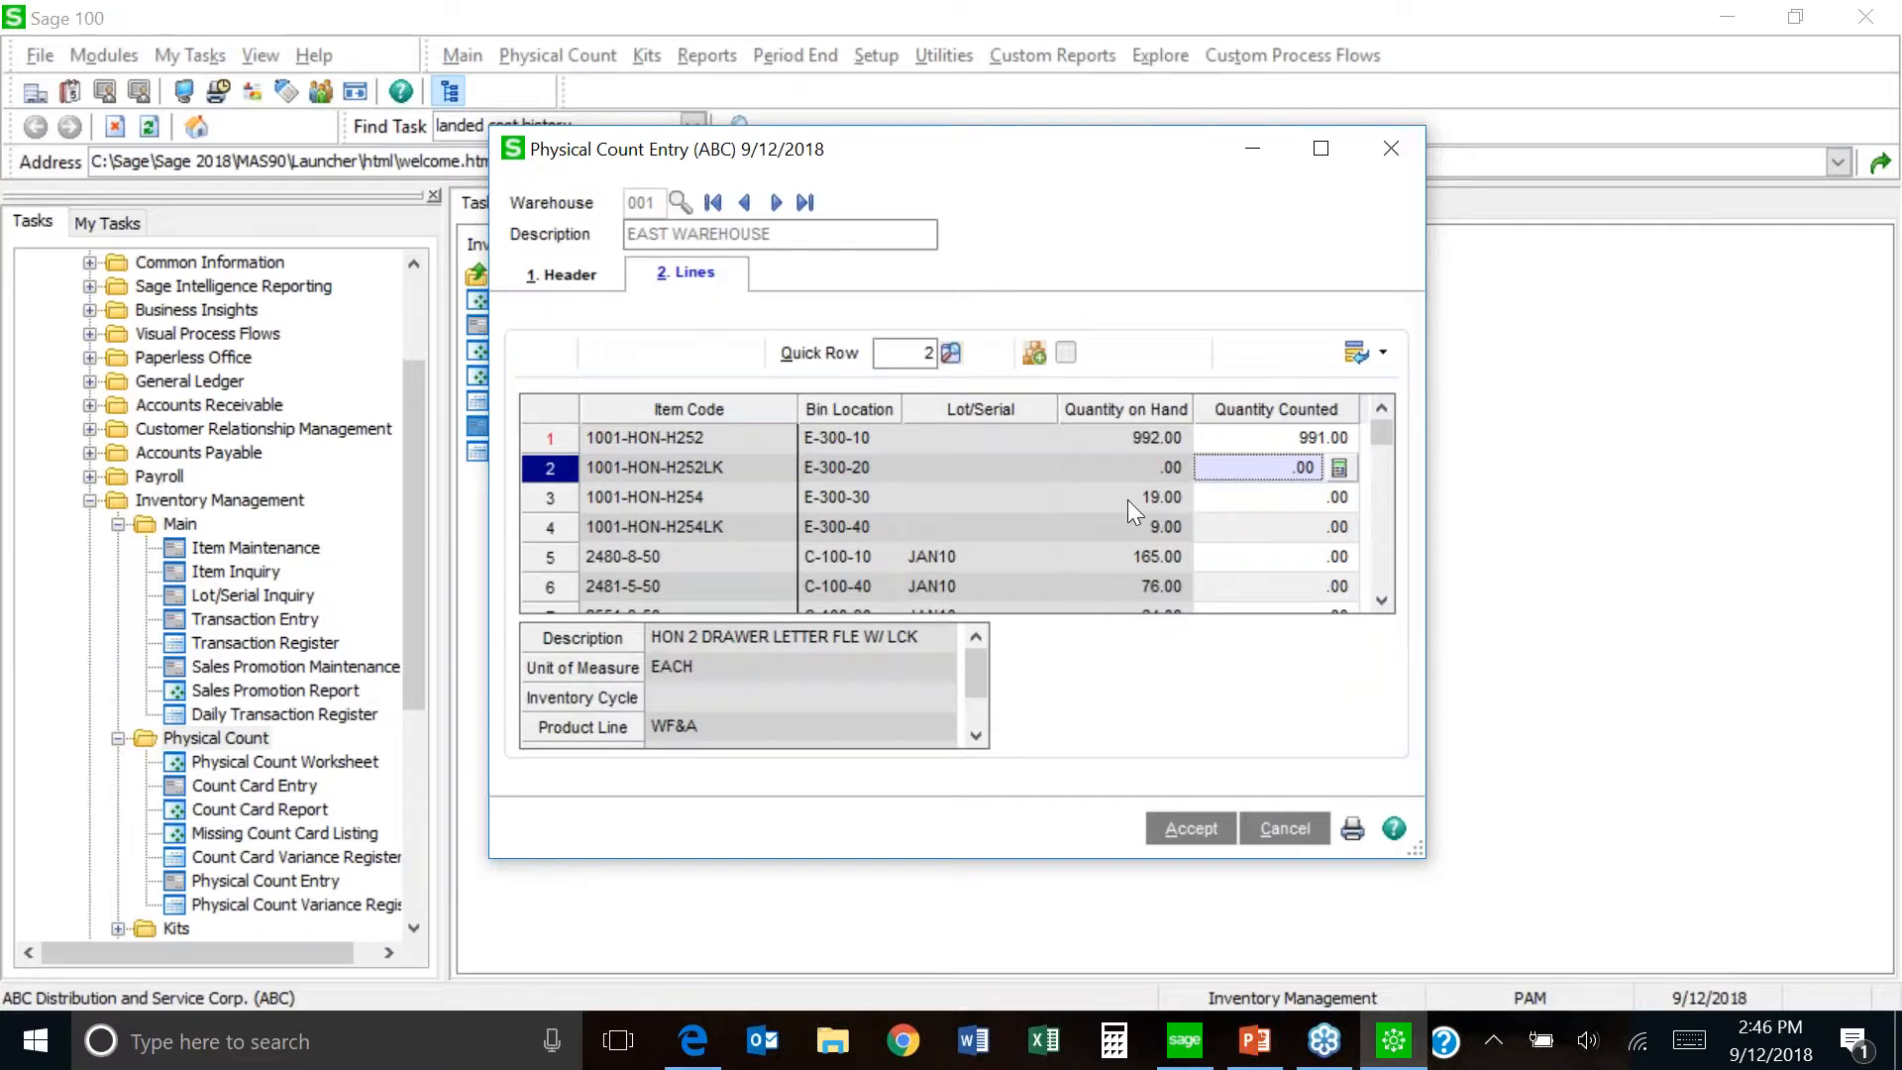
{"action": "left_click", "coordinate": [1068, 494]}
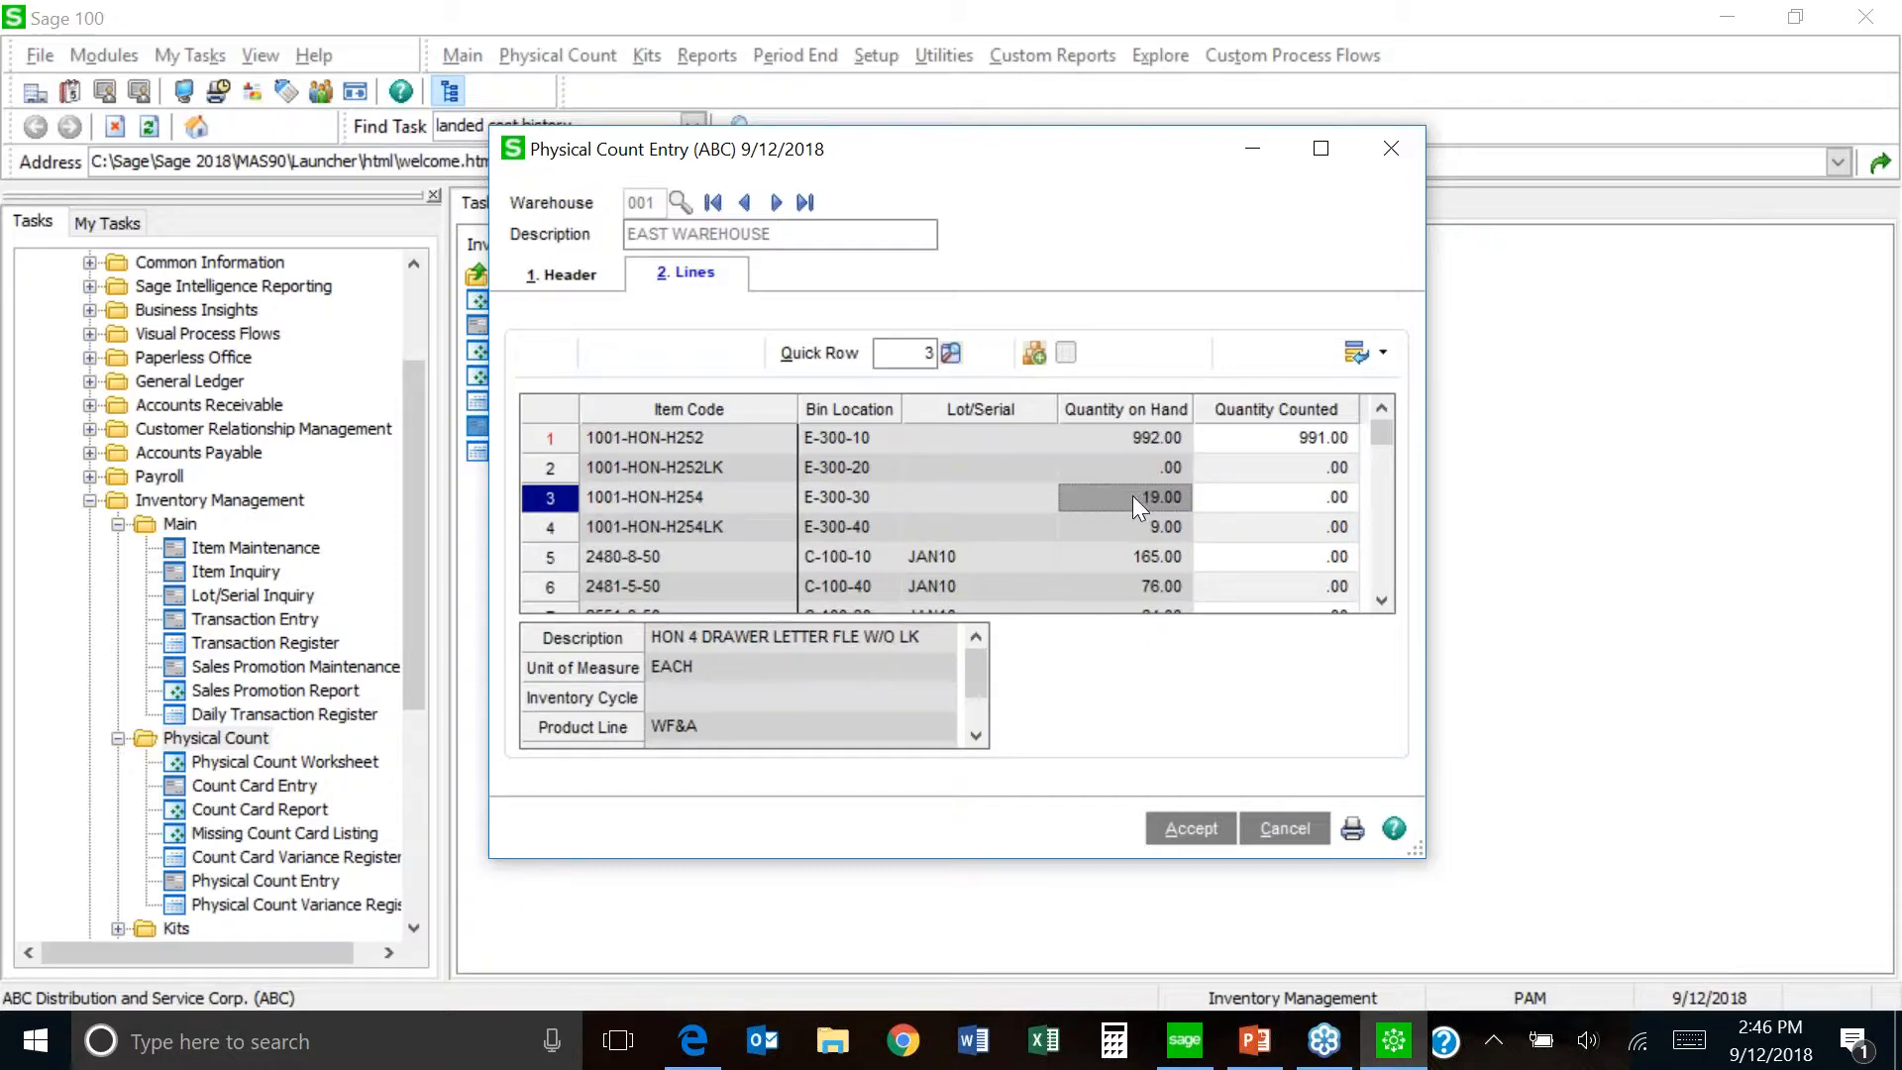
{"action": "left_click", "coordinate": [1288, 496]}
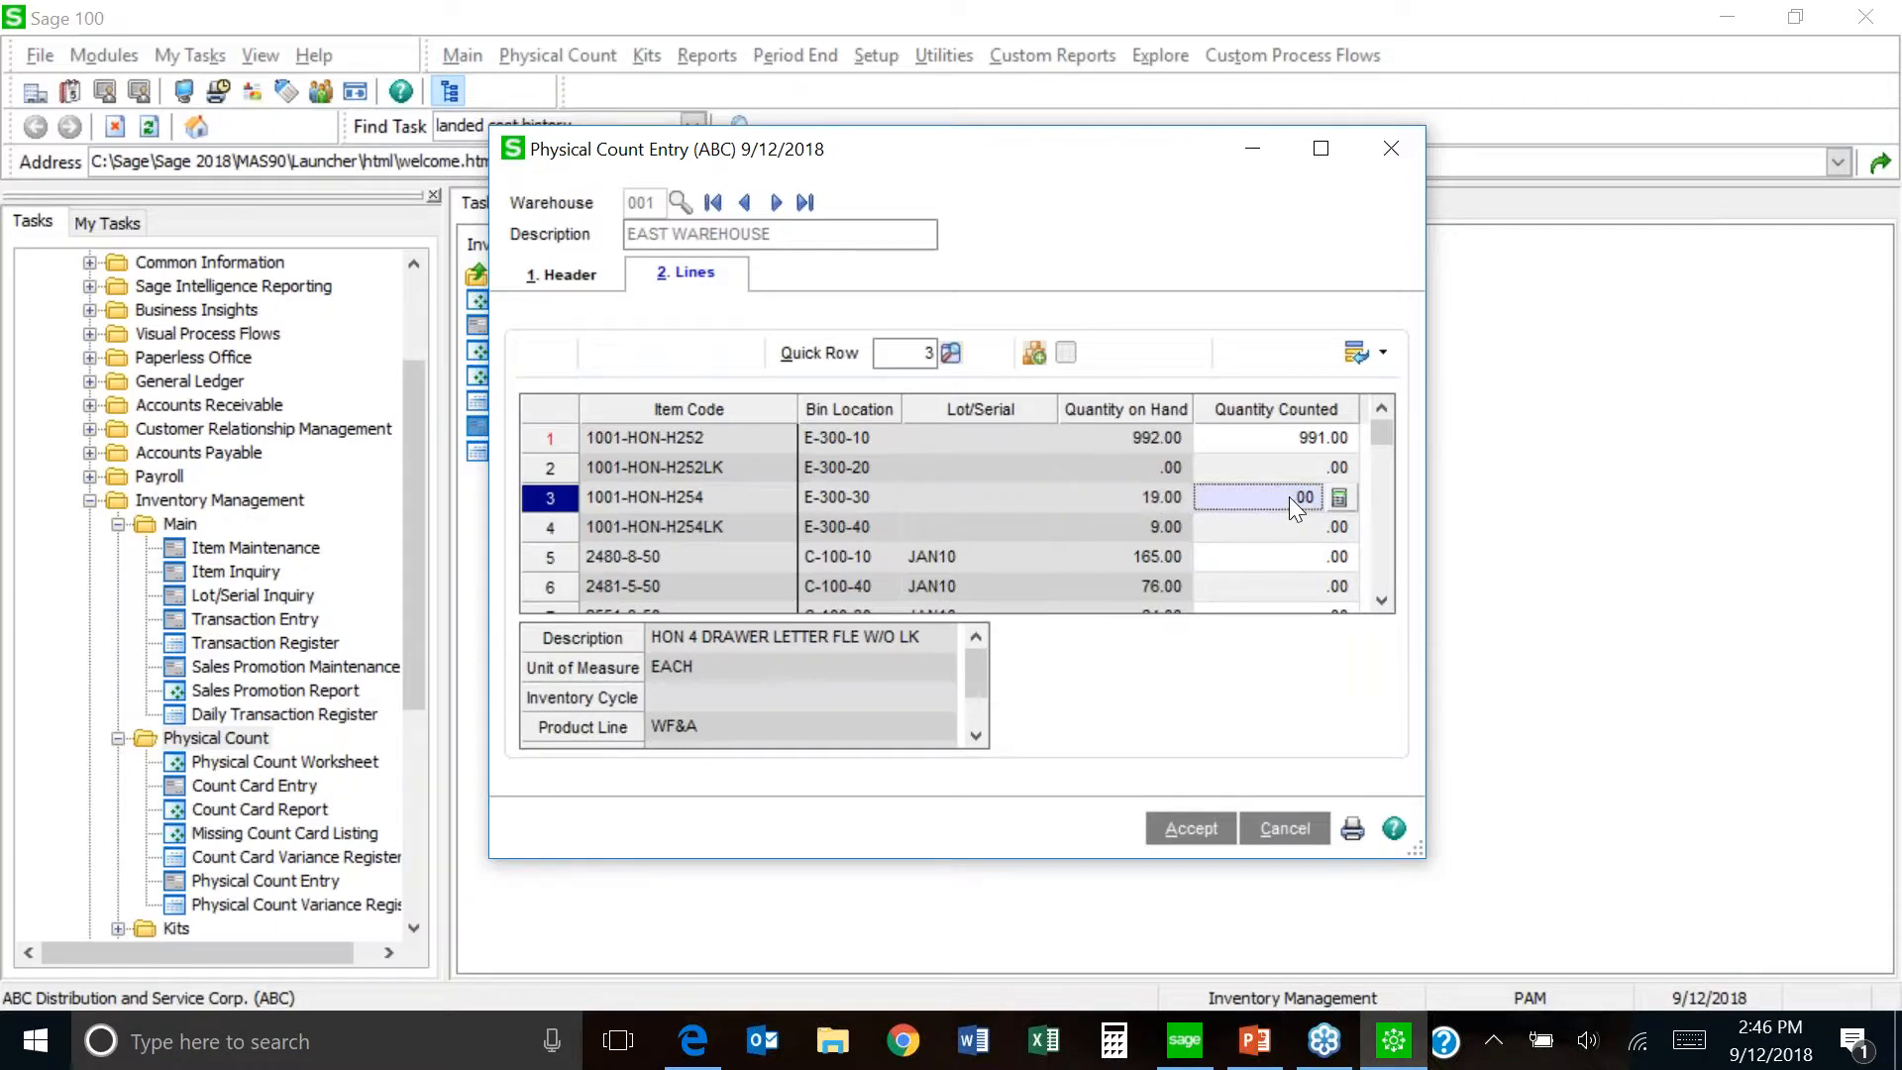
{"action": "type", "text": "19"}
{"action": "left_click", "coordinate": [1268, 536]}
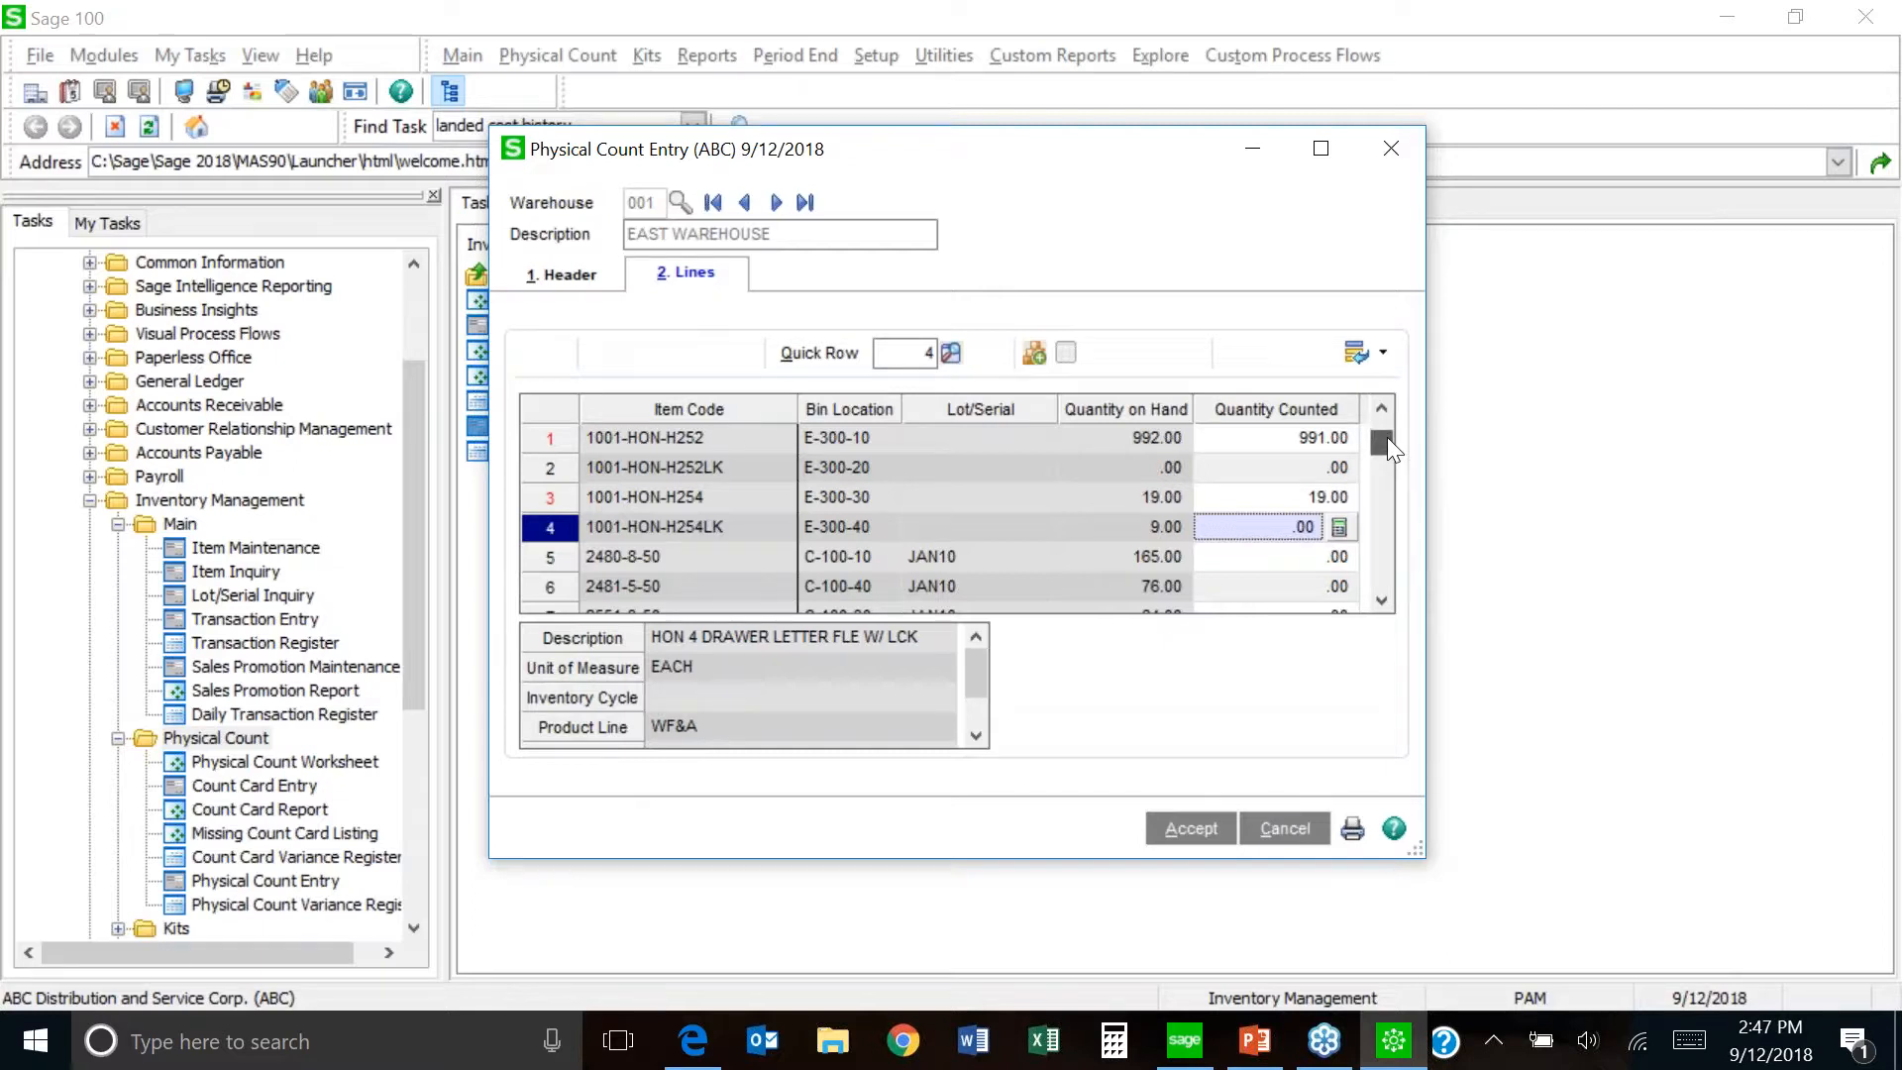
- Look through the remaining East Warehouse count lines, and close Physical Count Entry without saving the changes
{"action": "left_click_drag", "start_coordinate": [1383, 445], "coordinate": [1387, 406]}
{"action": "left_click_drag", "start_coordinate": [1383, 435], "coordinate": [1384, 526]}
{"action": "scroll", "coordinate": [1228, 545], "scroll_direction": "up", "scroll_amount": 9}
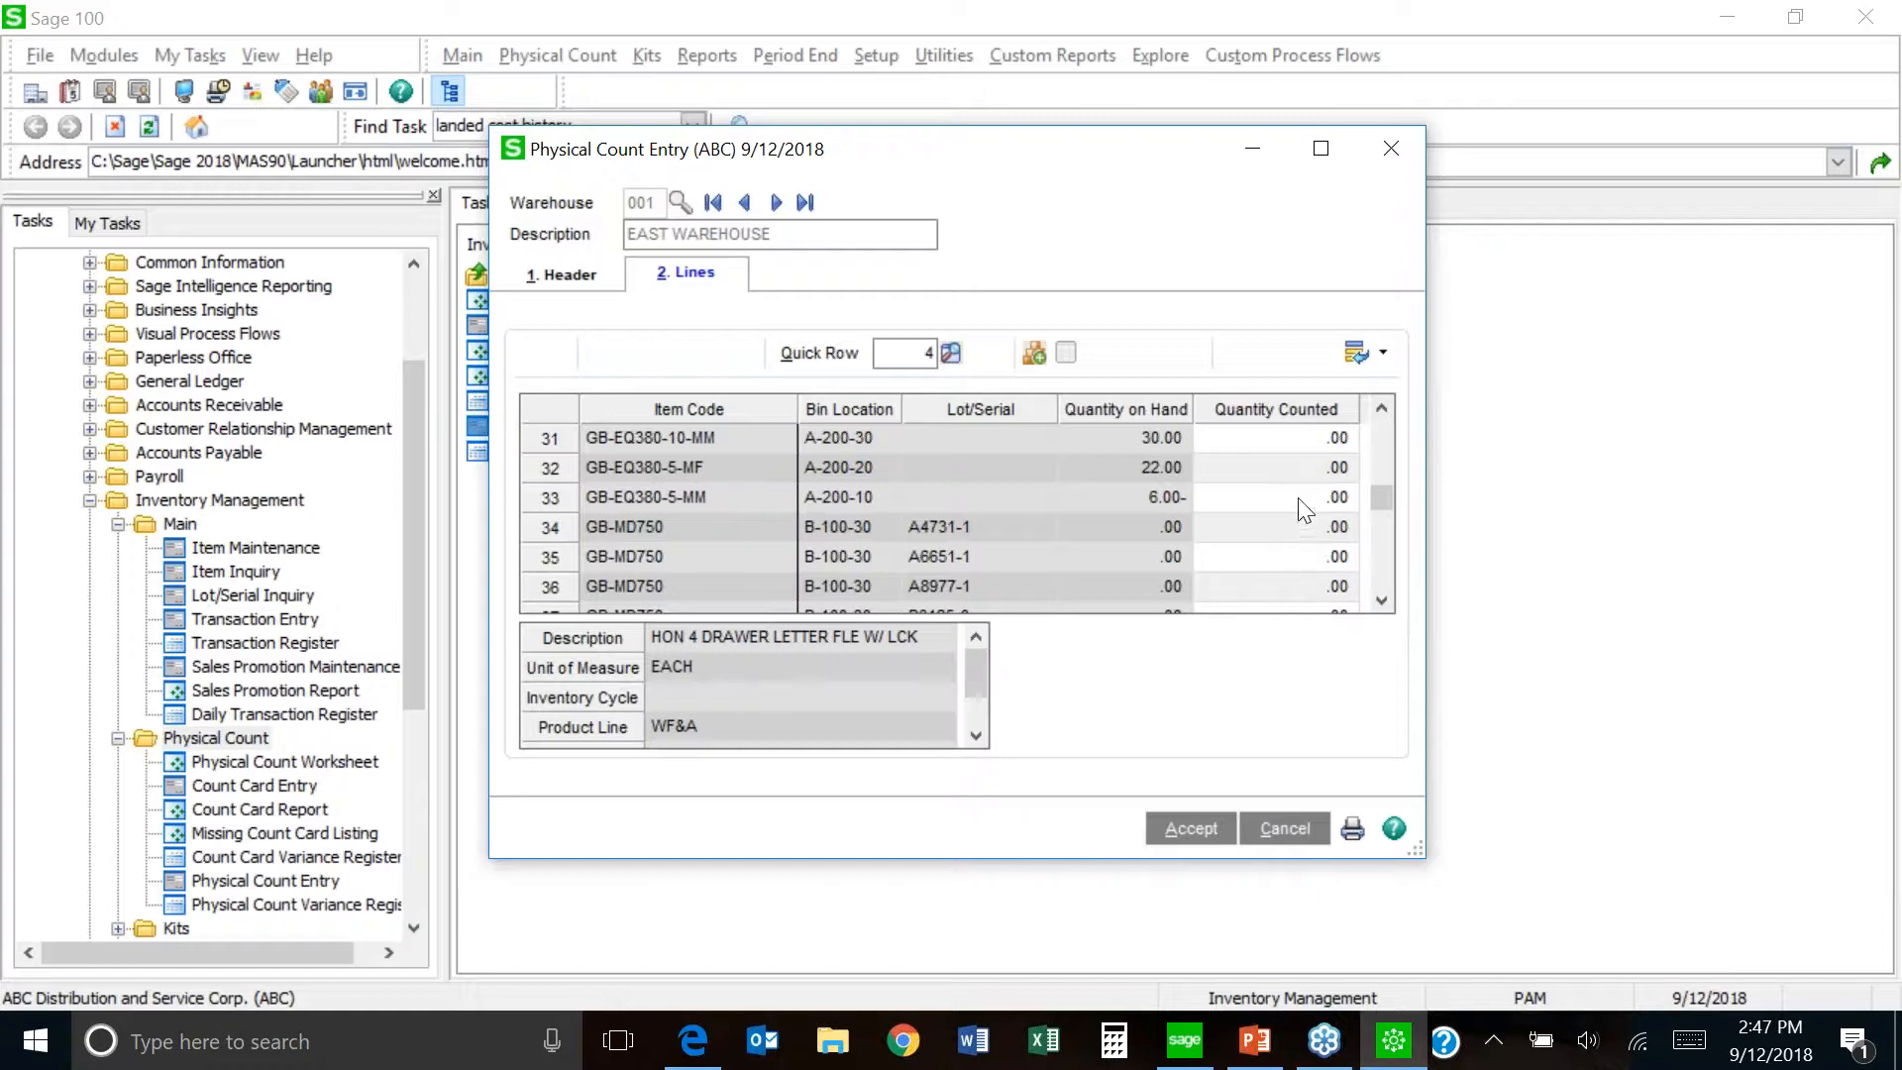
{"action": "scroll", "coordinate": [1305, 510], "scroll_direction": "up", "scroll_amount": 4}
{"action": "scroll", "coordinate": [1303, 510], "scroll_direction": "up", "scroll_amount": 4}
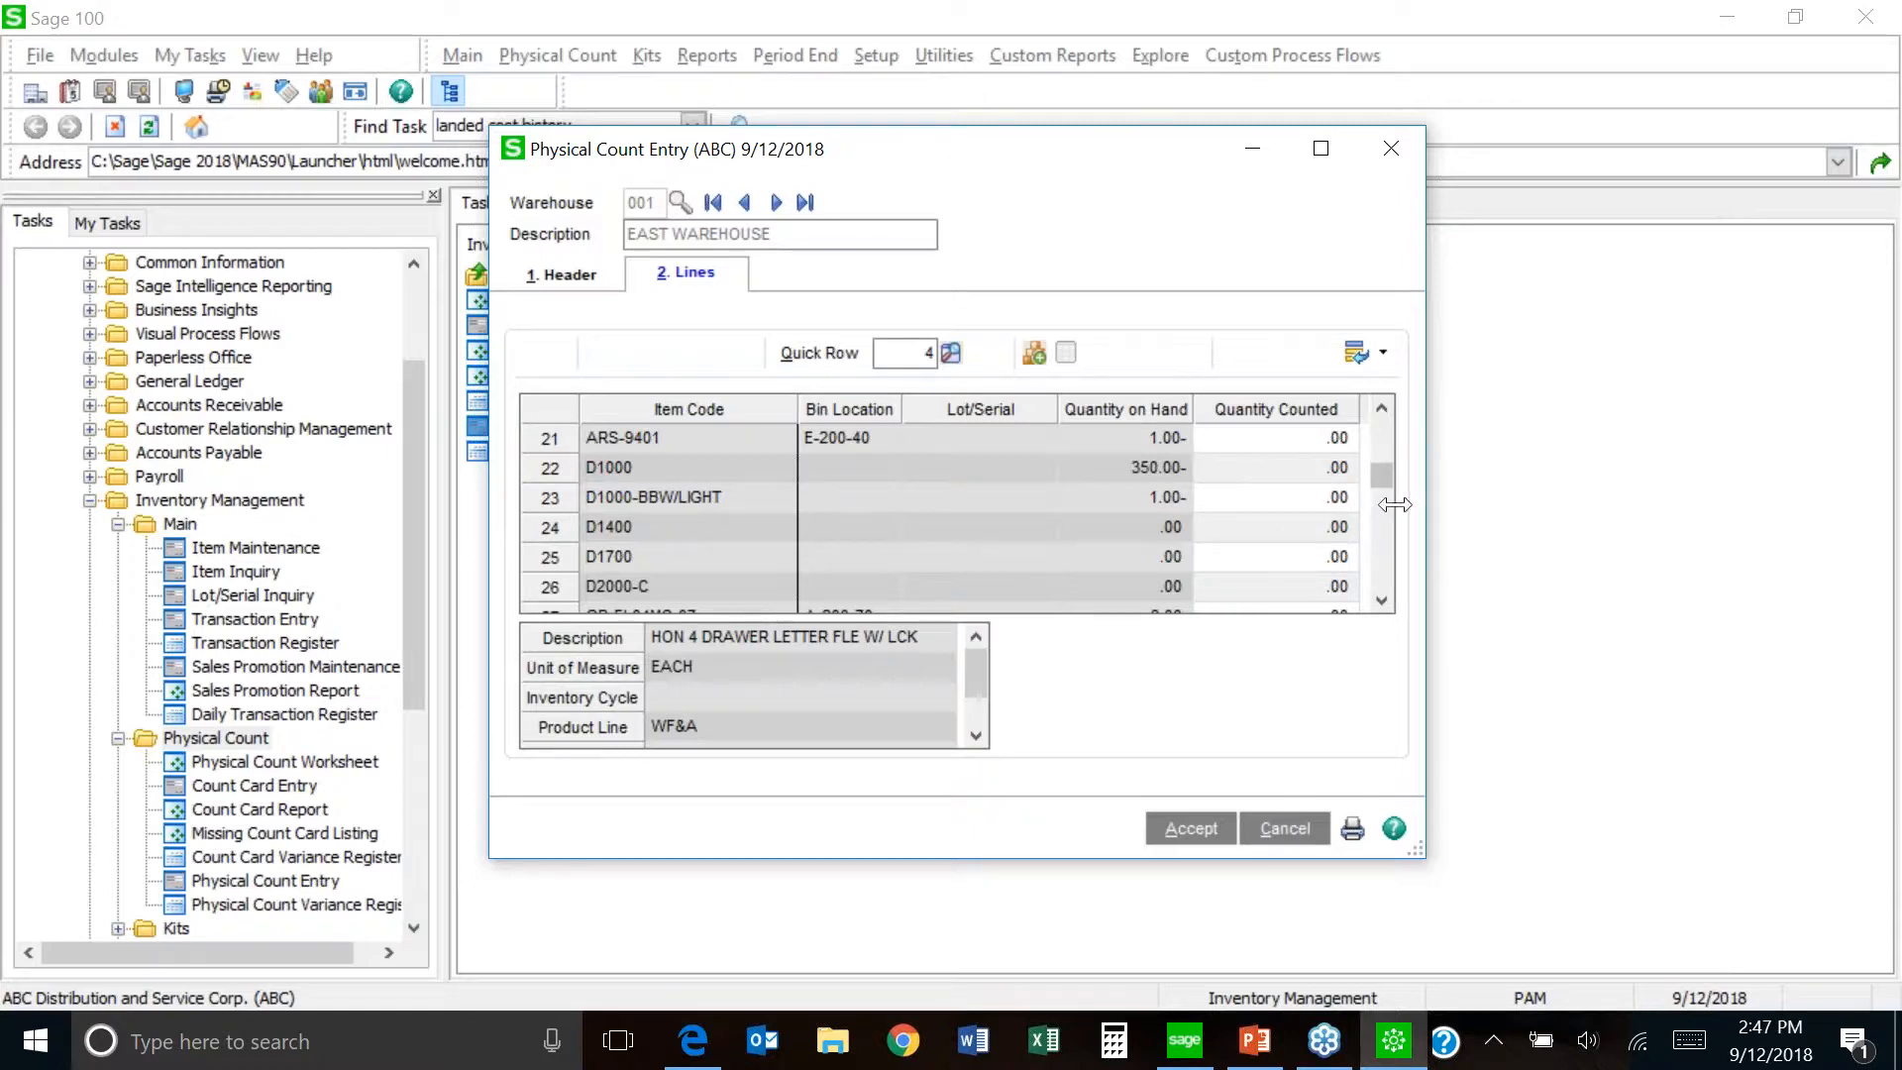
{"action": "left_click_drag", "start_coordinate": [1385, 479], "coordinate": [1384, 462]}
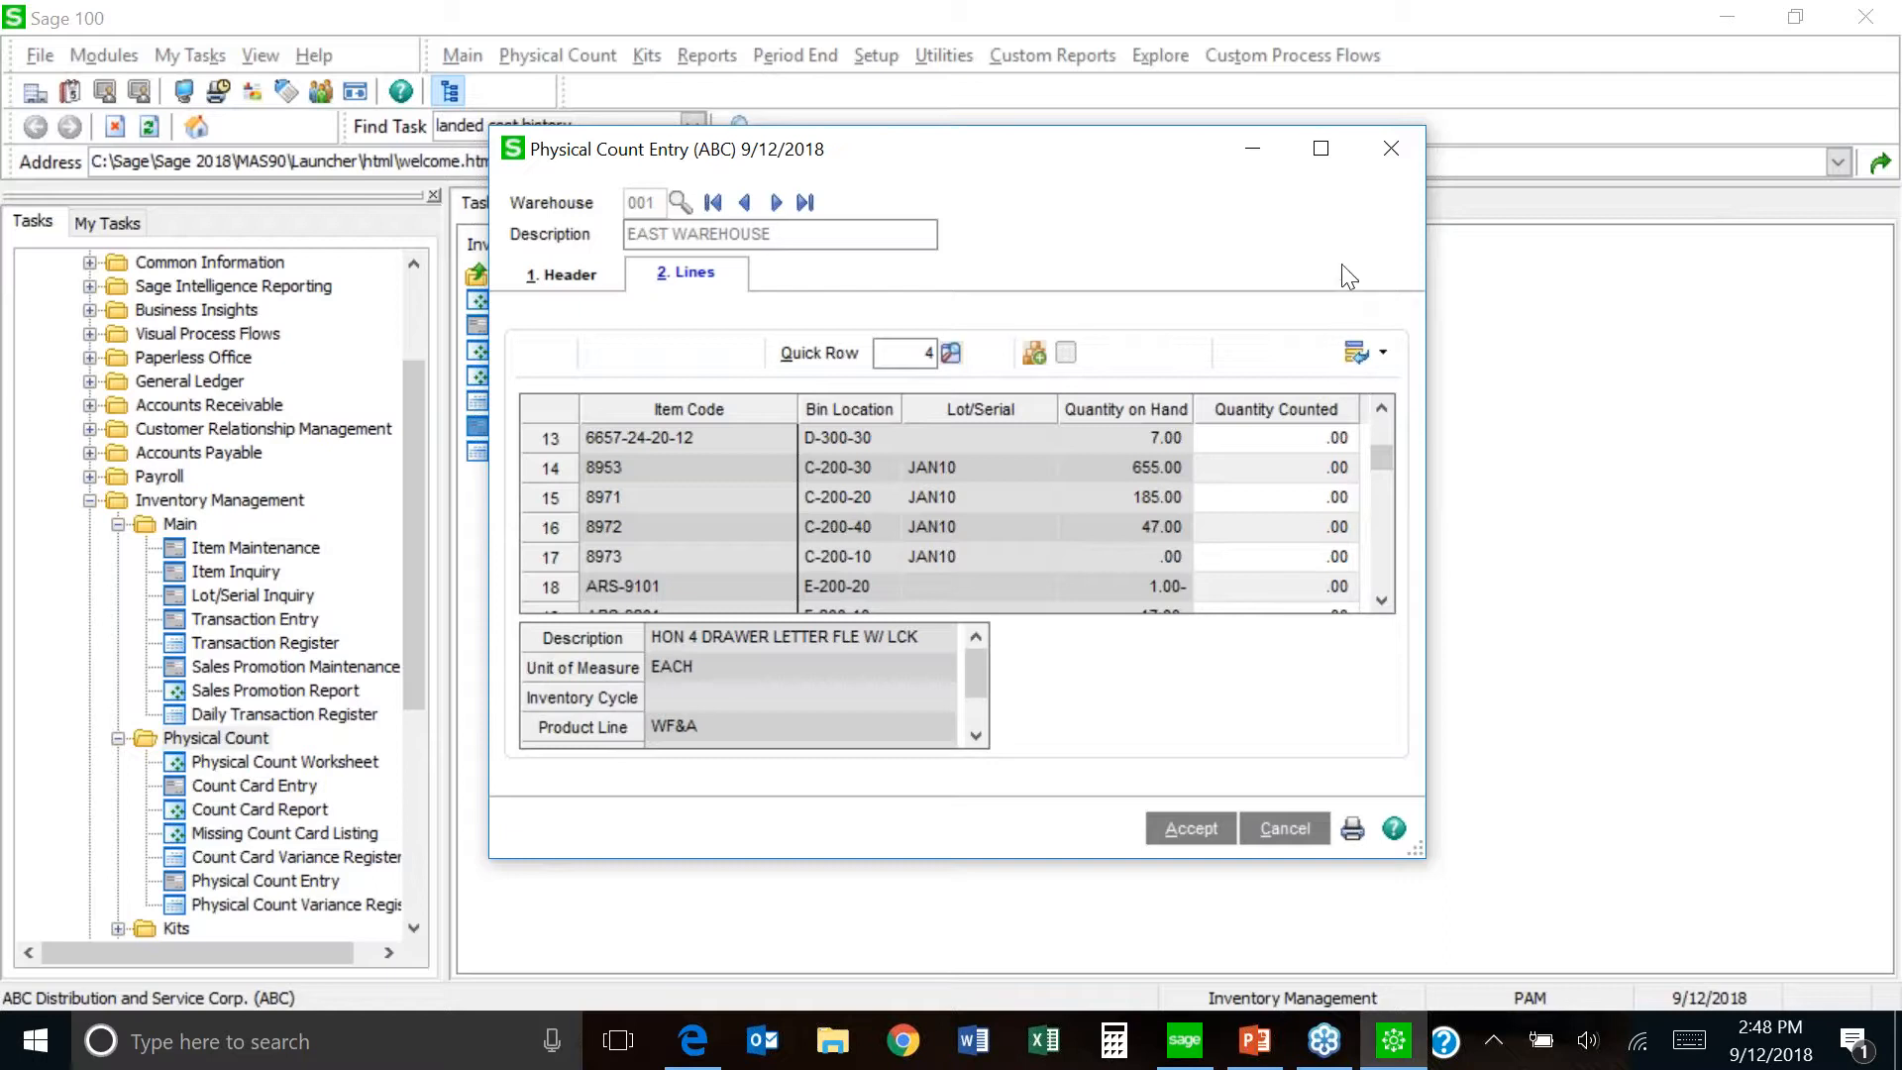
{"action": "left_click", "coordinate": [1393, 148]}
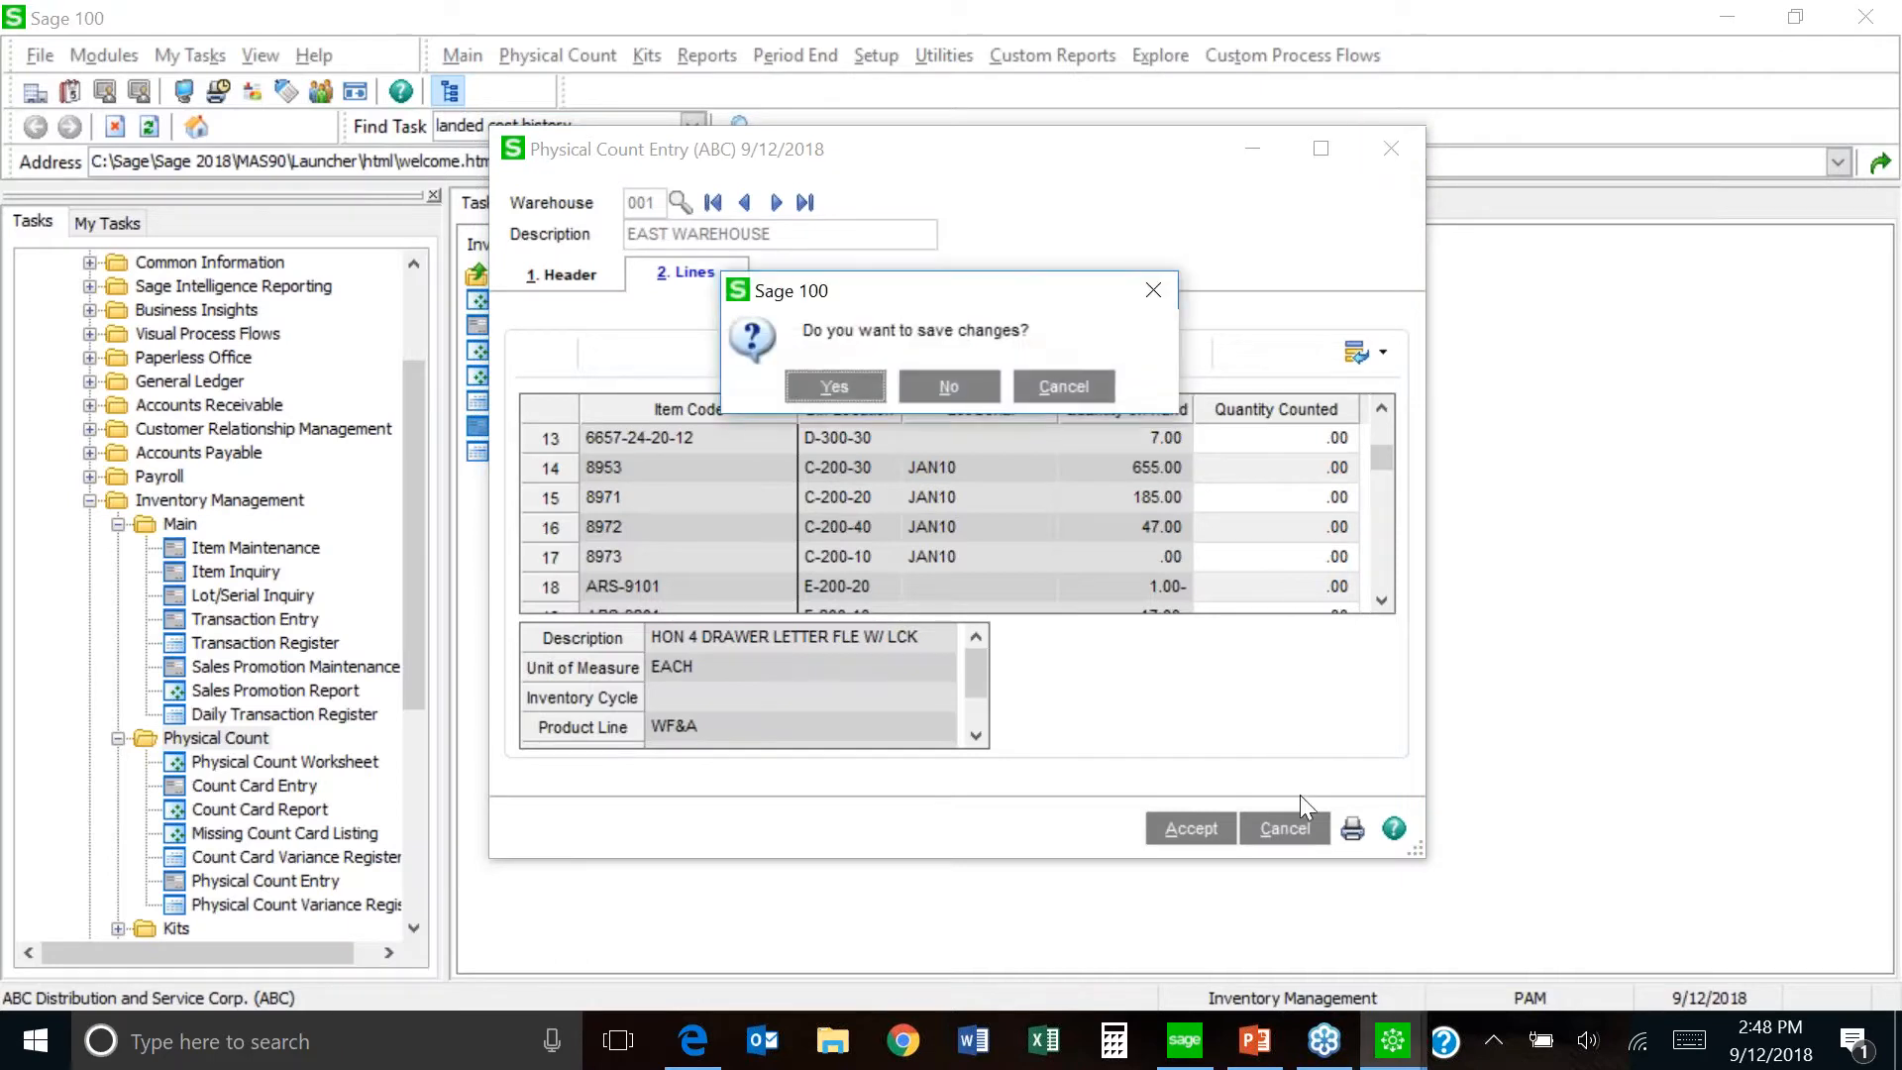
{"action": "left_click", "coordinate": [966, 386]}
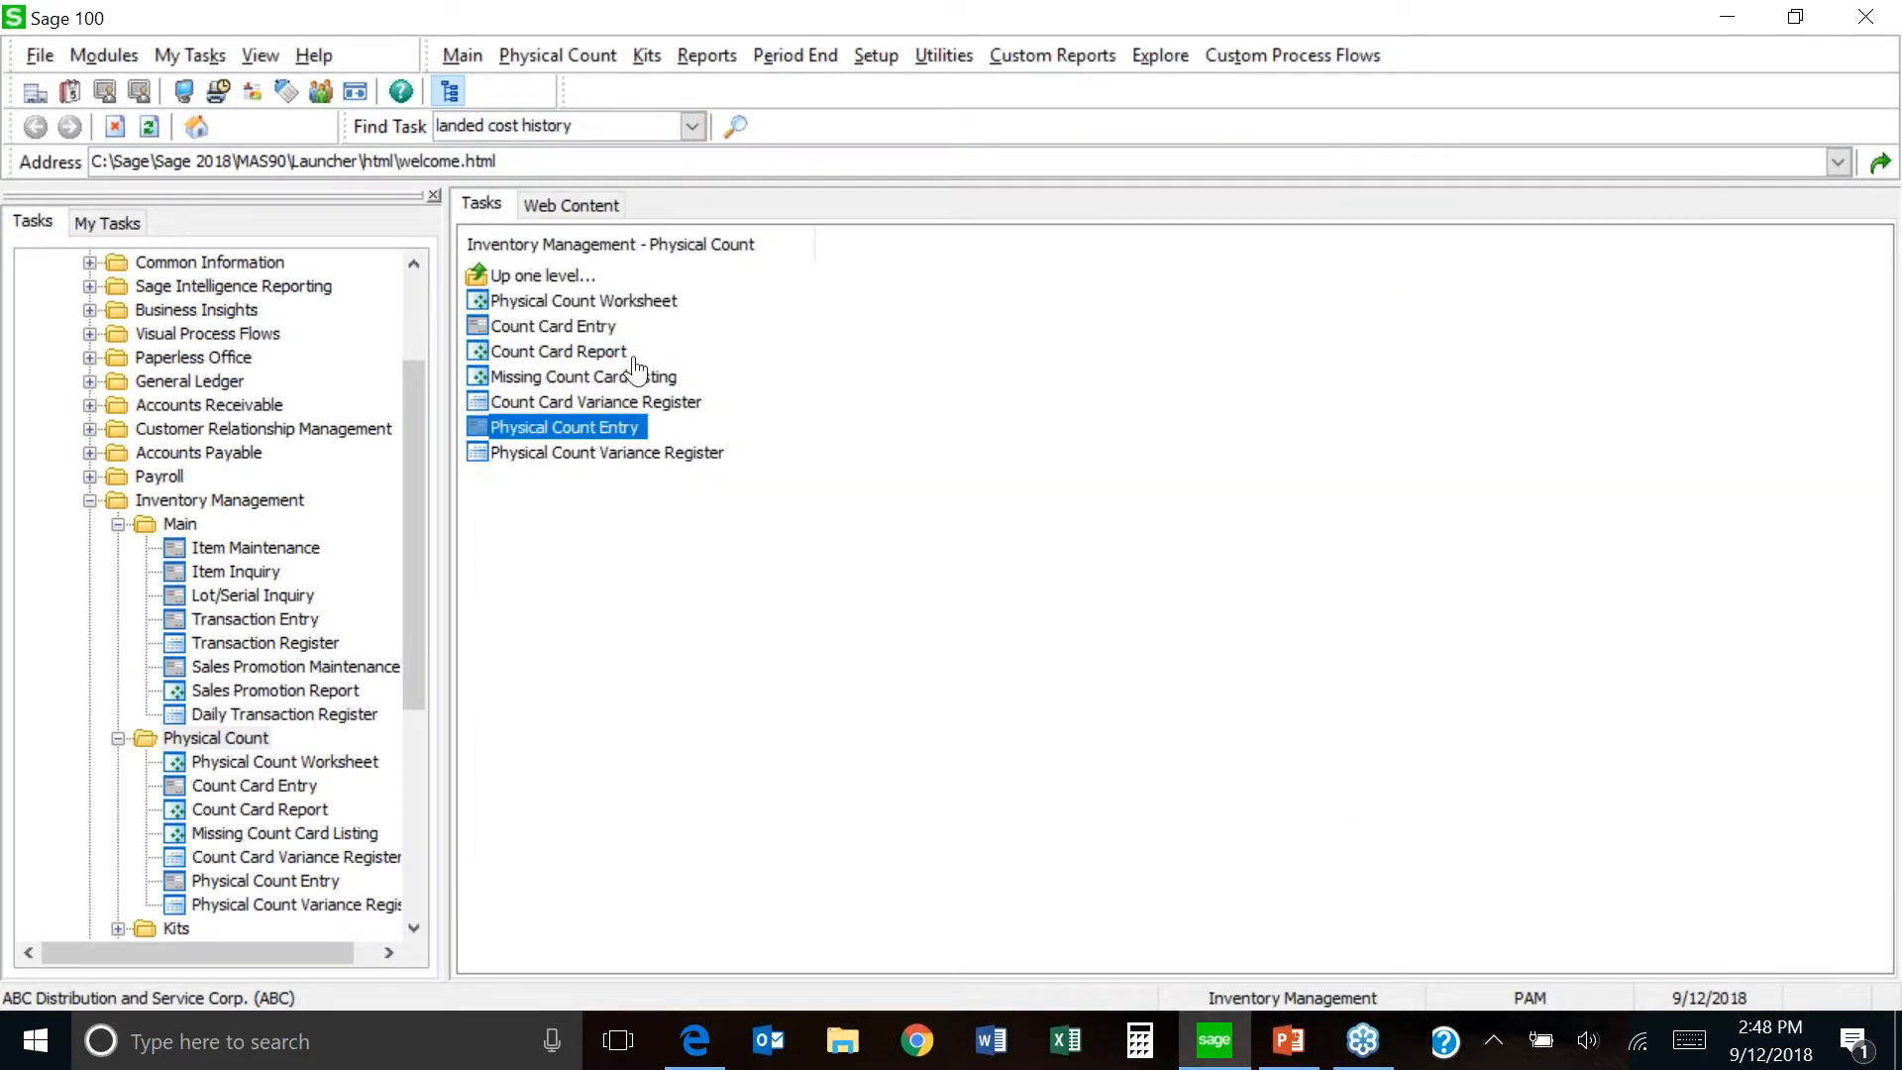
- Run the Physical Count Worksheet with the report option Clear Frozen Items
{"action": "left_click", "coordinate": [619, 312]}
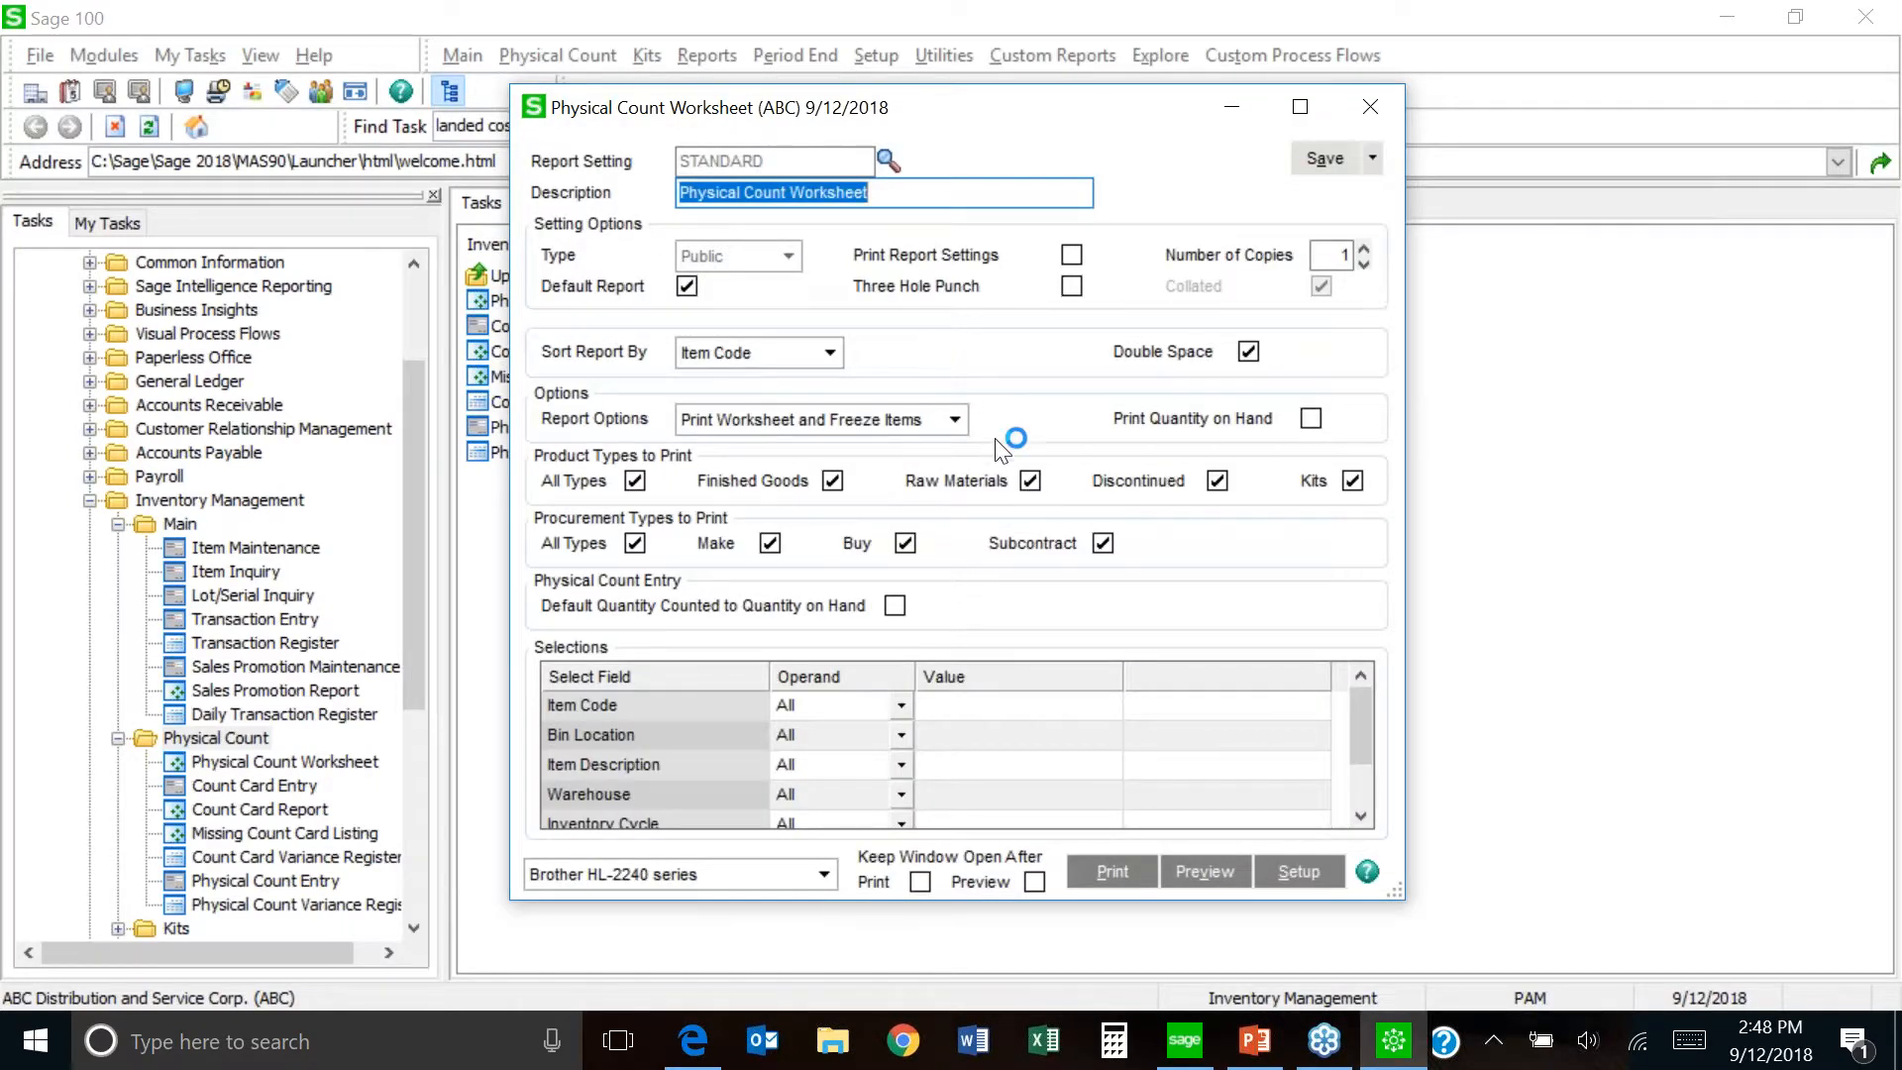
{"action": "left_click", "coordinate": [957, 420]}
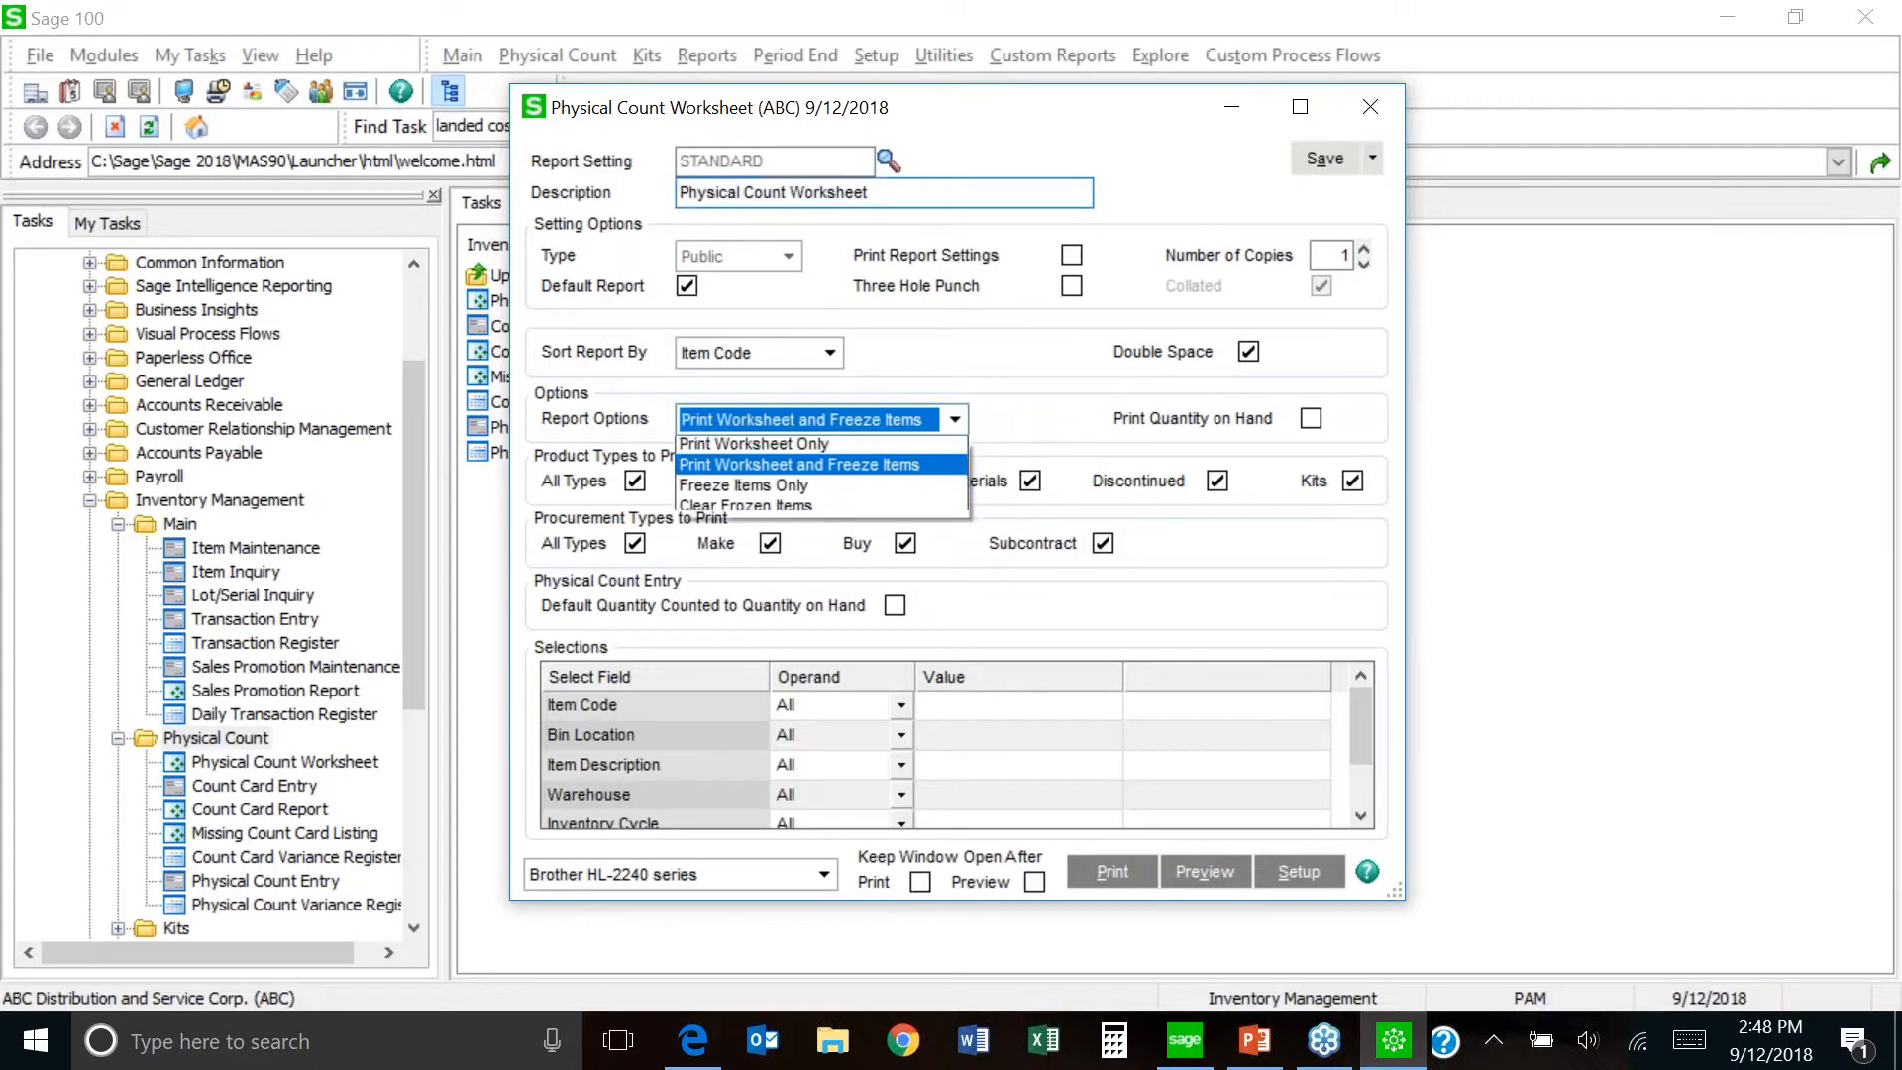
{"action": "left_click", "coordinate": [850, 509]}
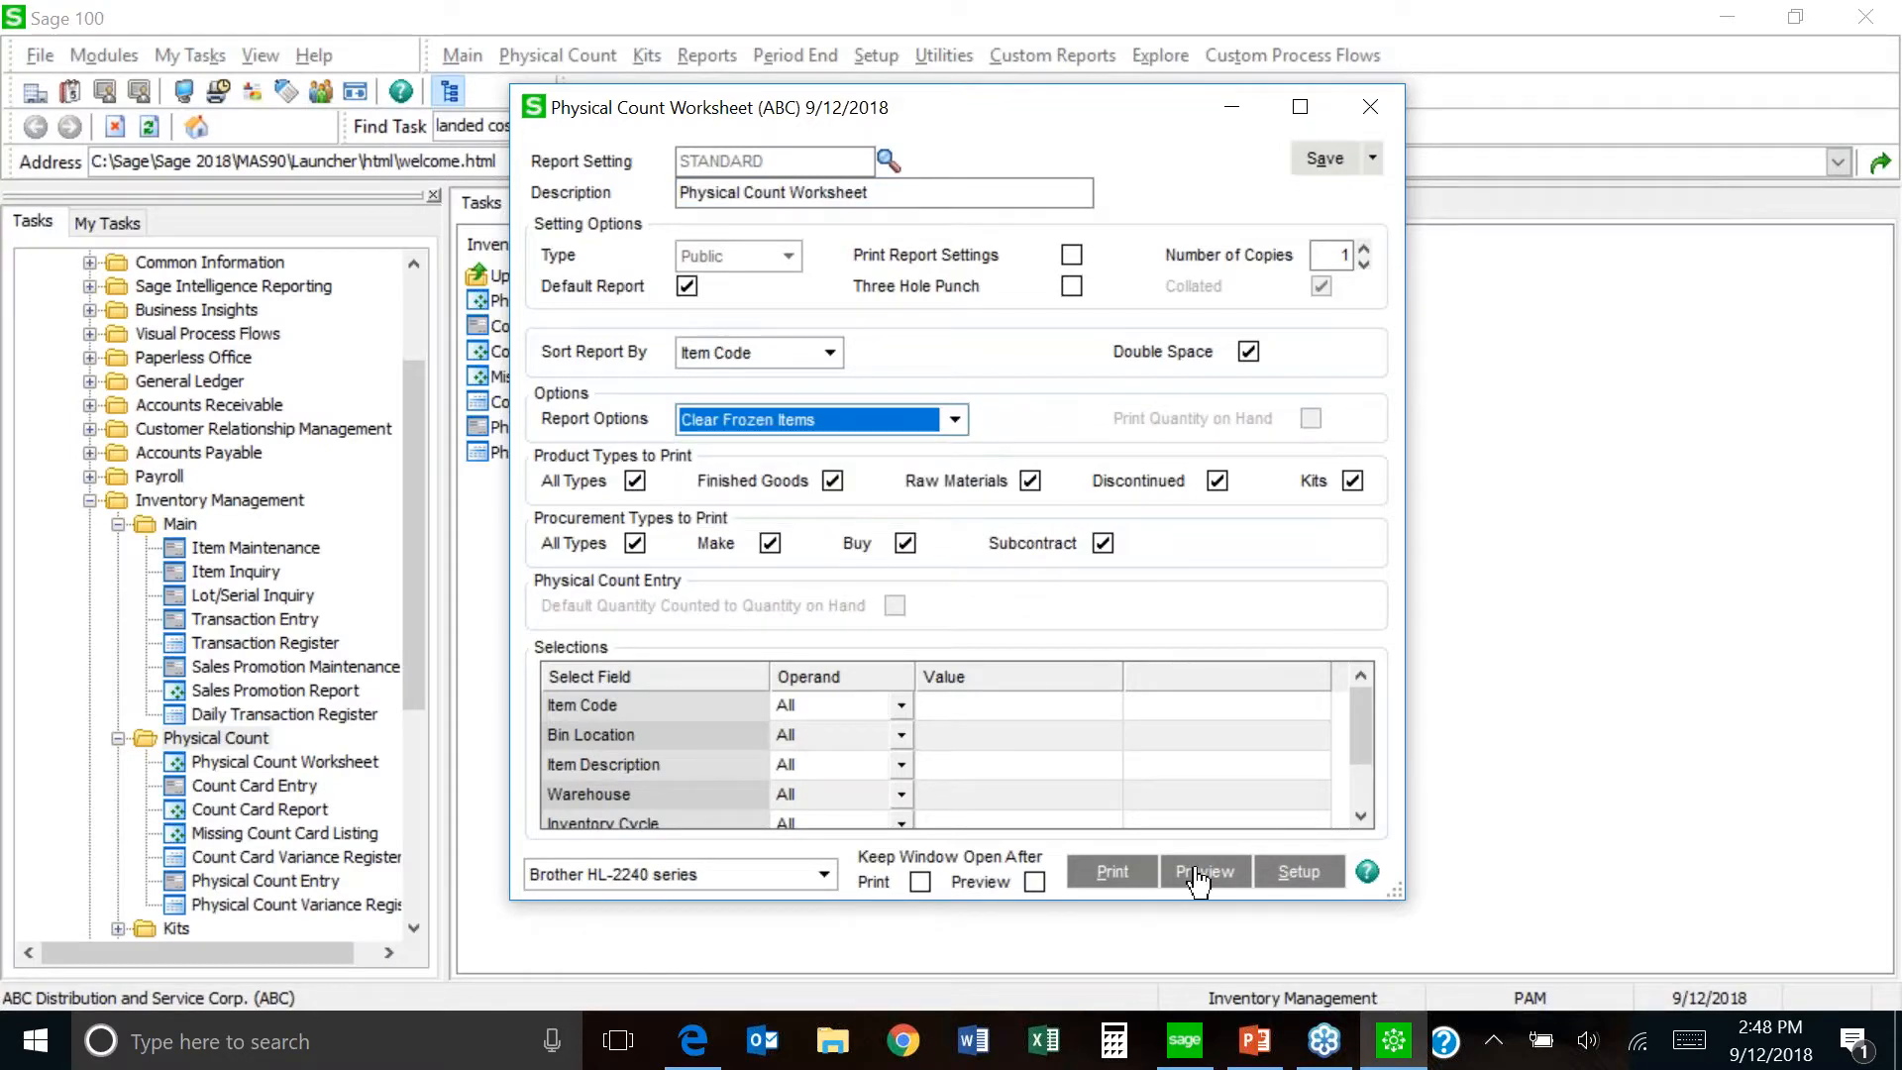
{"action": "left_click", "coordinate": [1099, 872]}
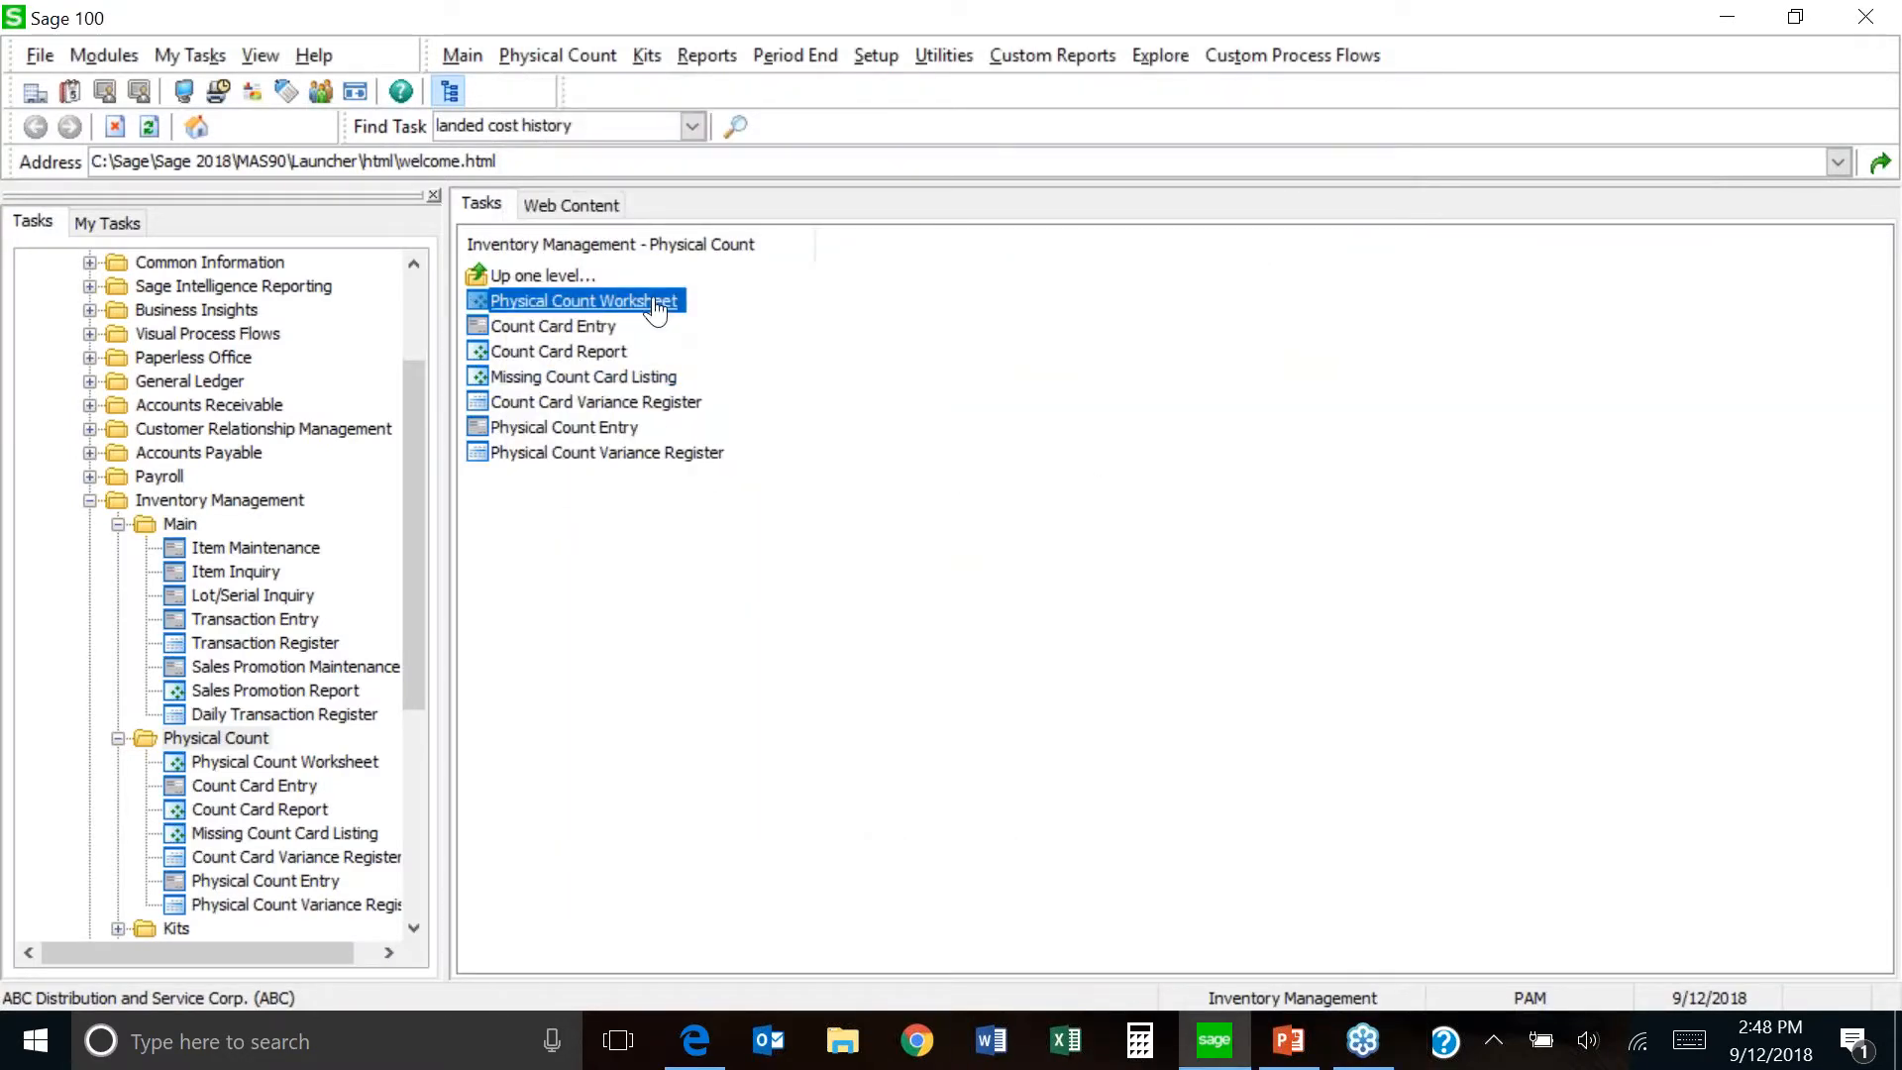
- Run the Physical Count Worksheet again to freeze the items for counting
{"action": "left_click", "coordinate": [653, 295]}
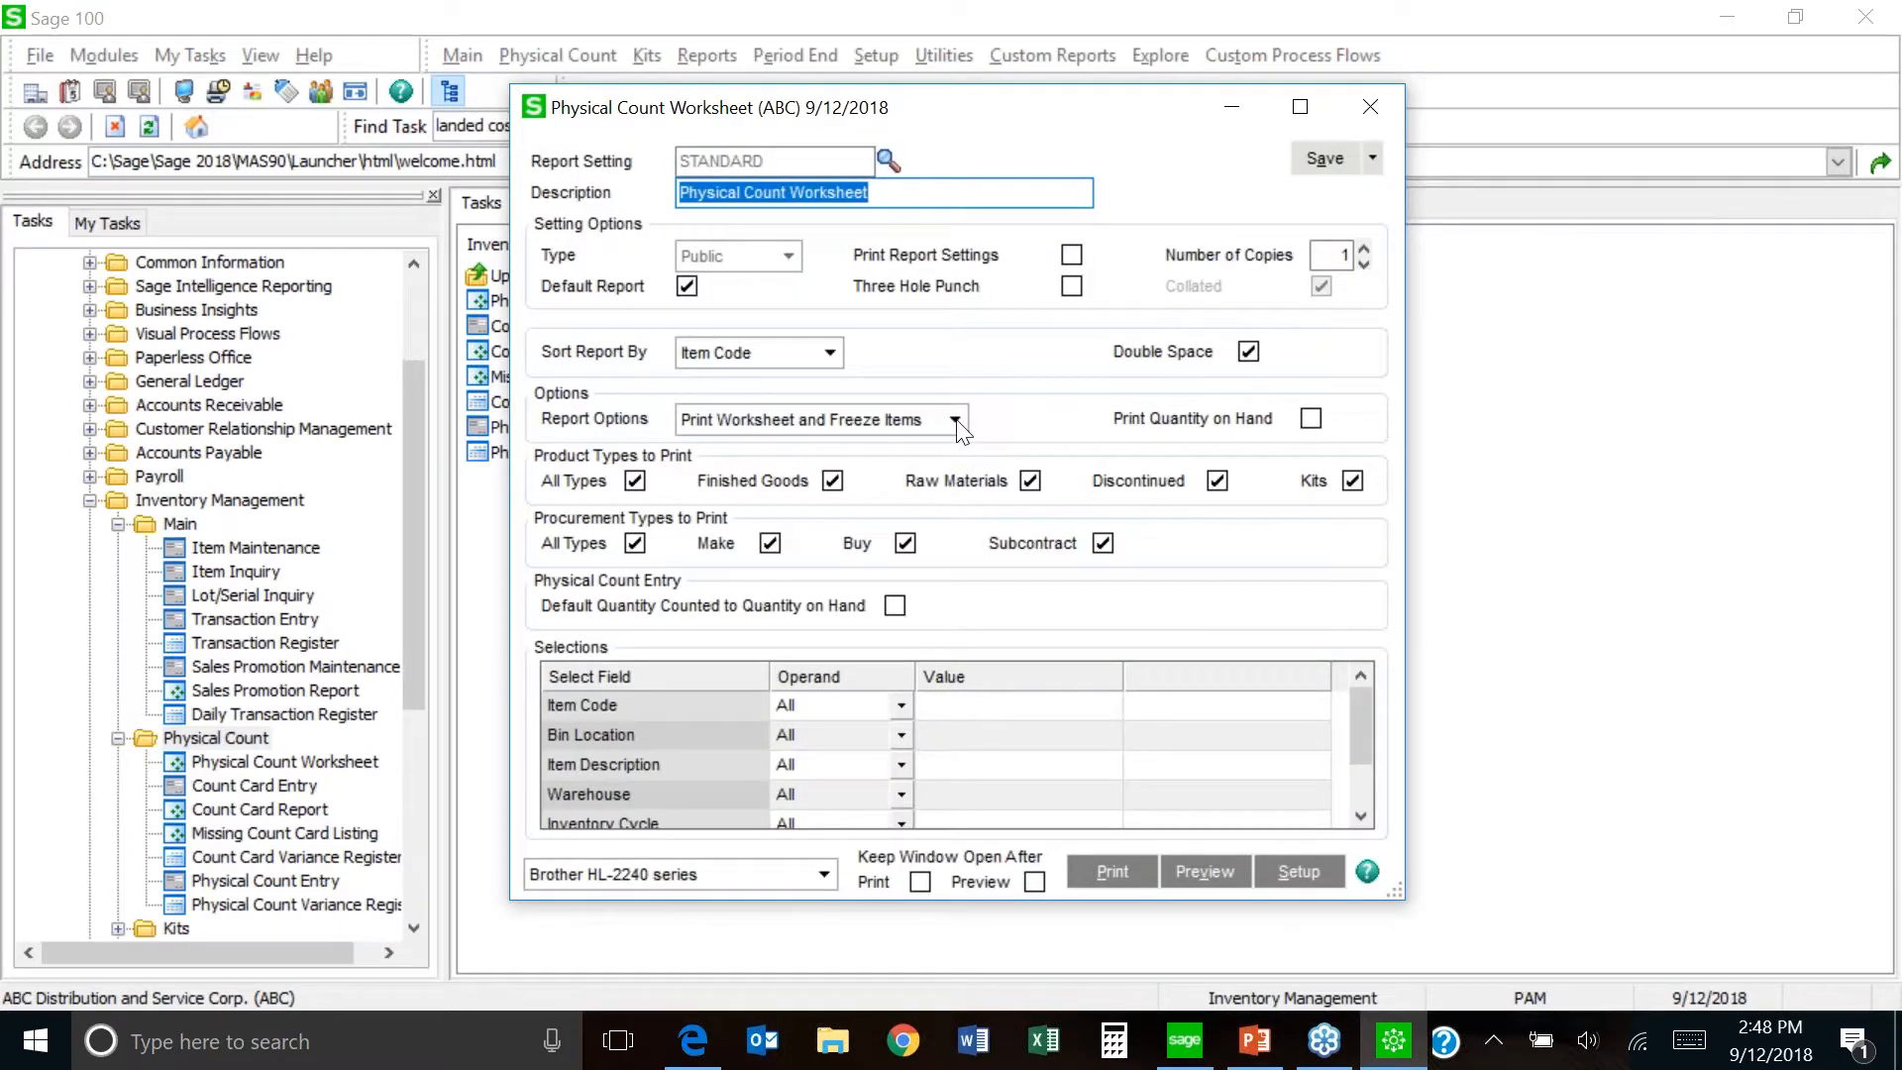
{"action": "left_click", "coordinate": [956, 421]}
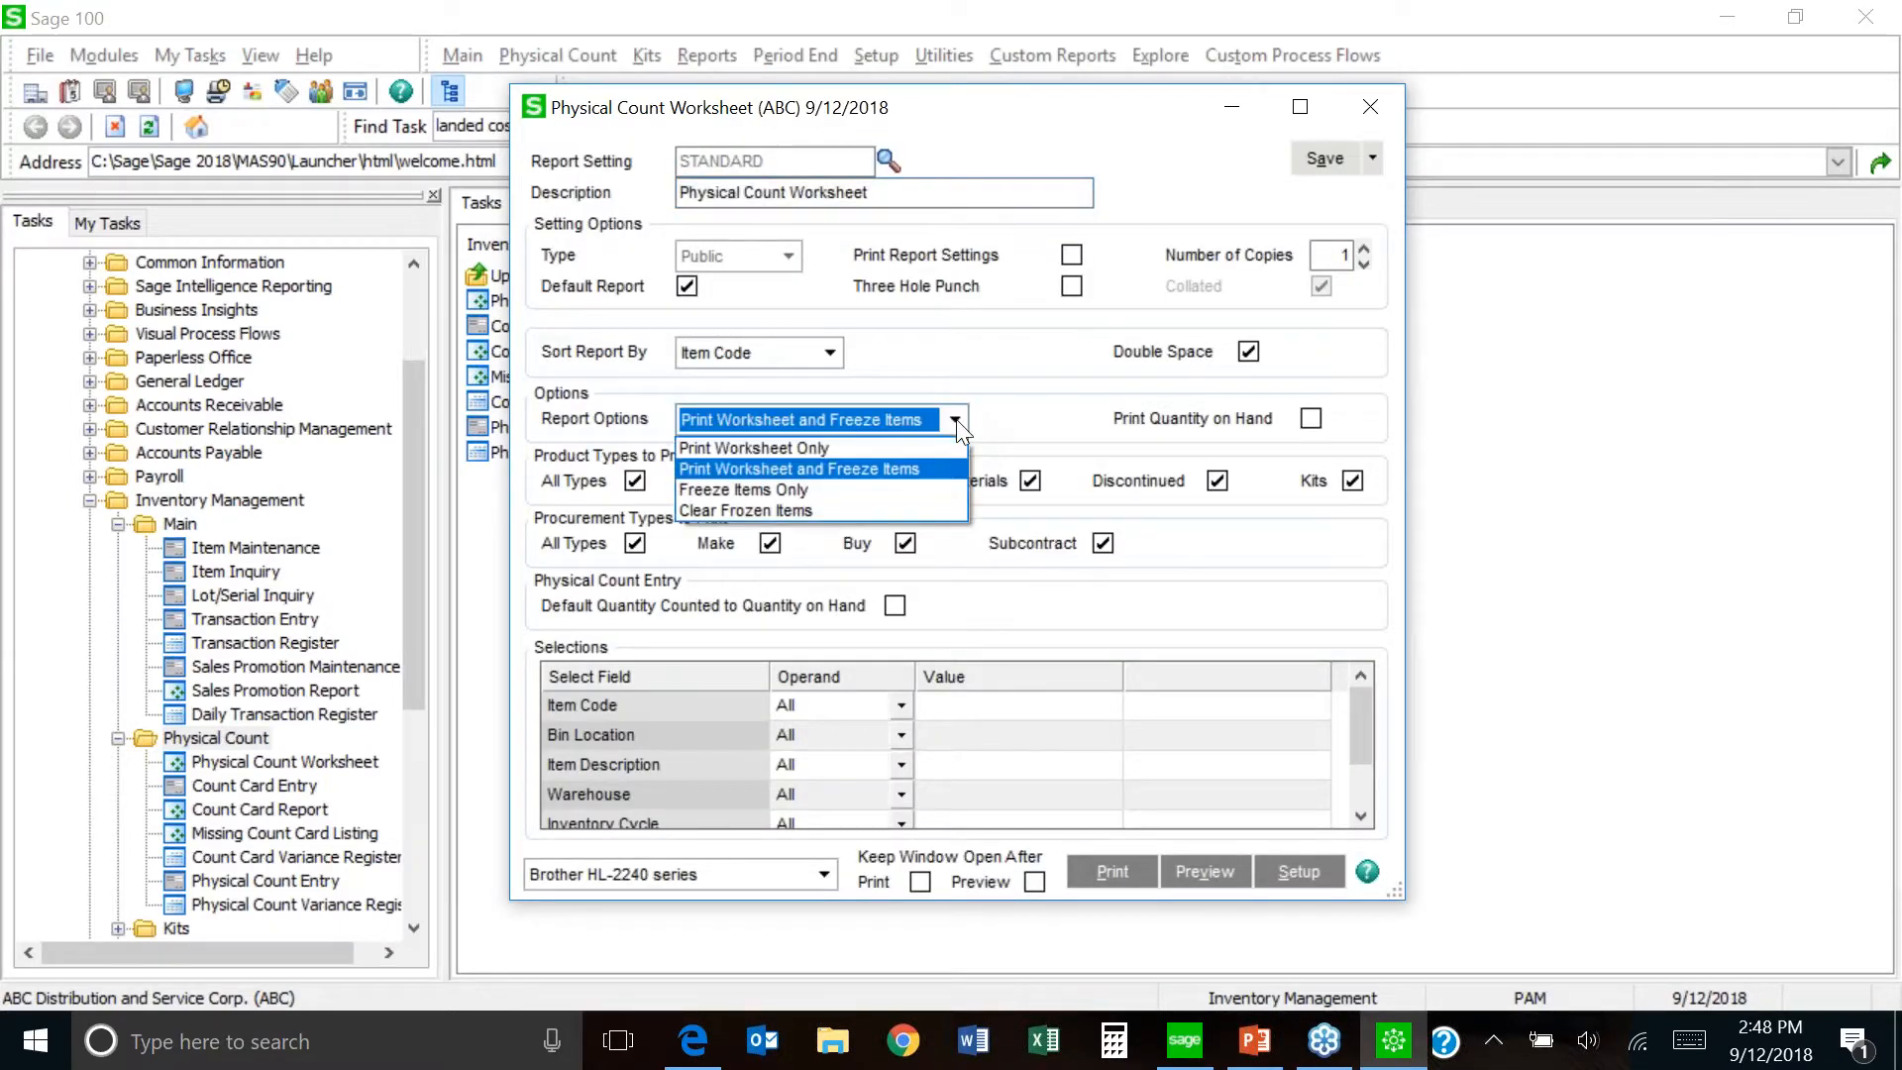
{"action": "left_click", "coordinate": [835, 500]}
{"action": "left_click", "coordinate": [1207, 876]}
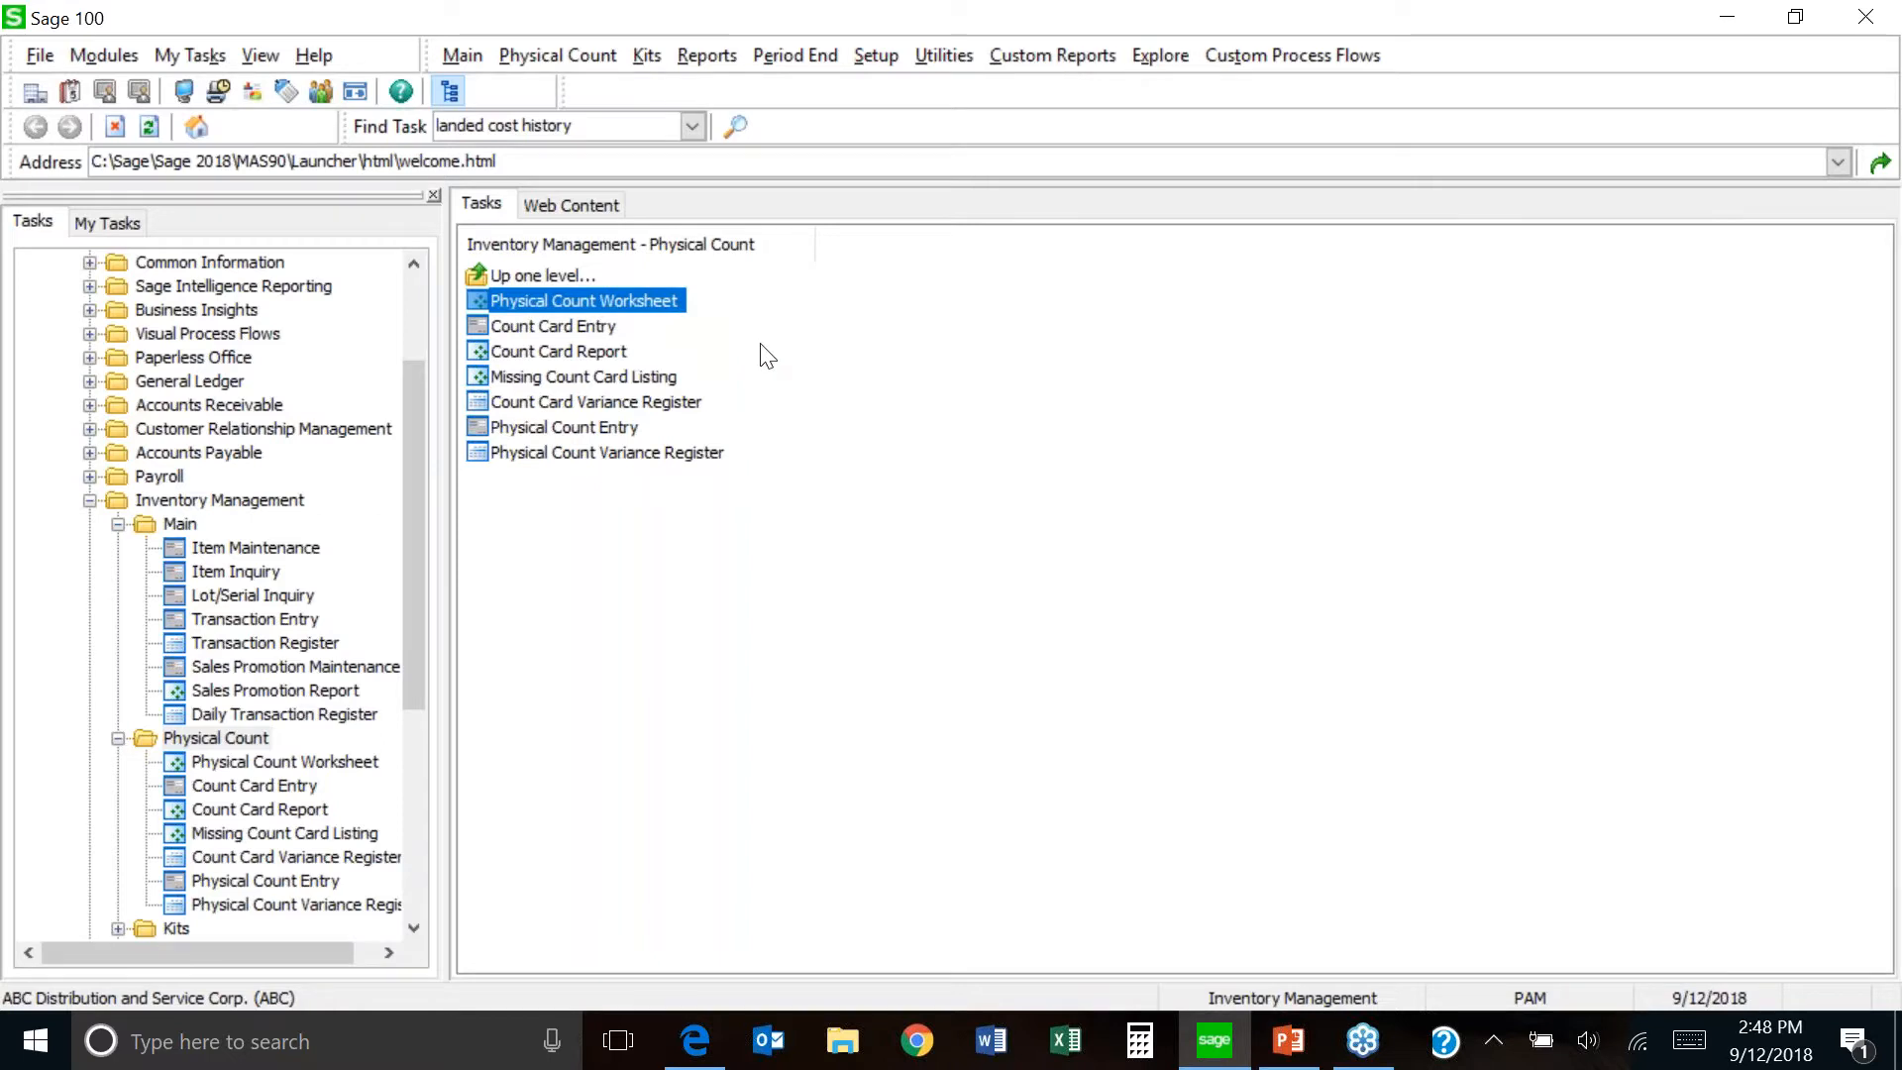
- Reopen Physical Count Entry for warehouse 001, East Warehouse, and display its item lines
{"action": "left_click", "coordinate": [590, 437]}
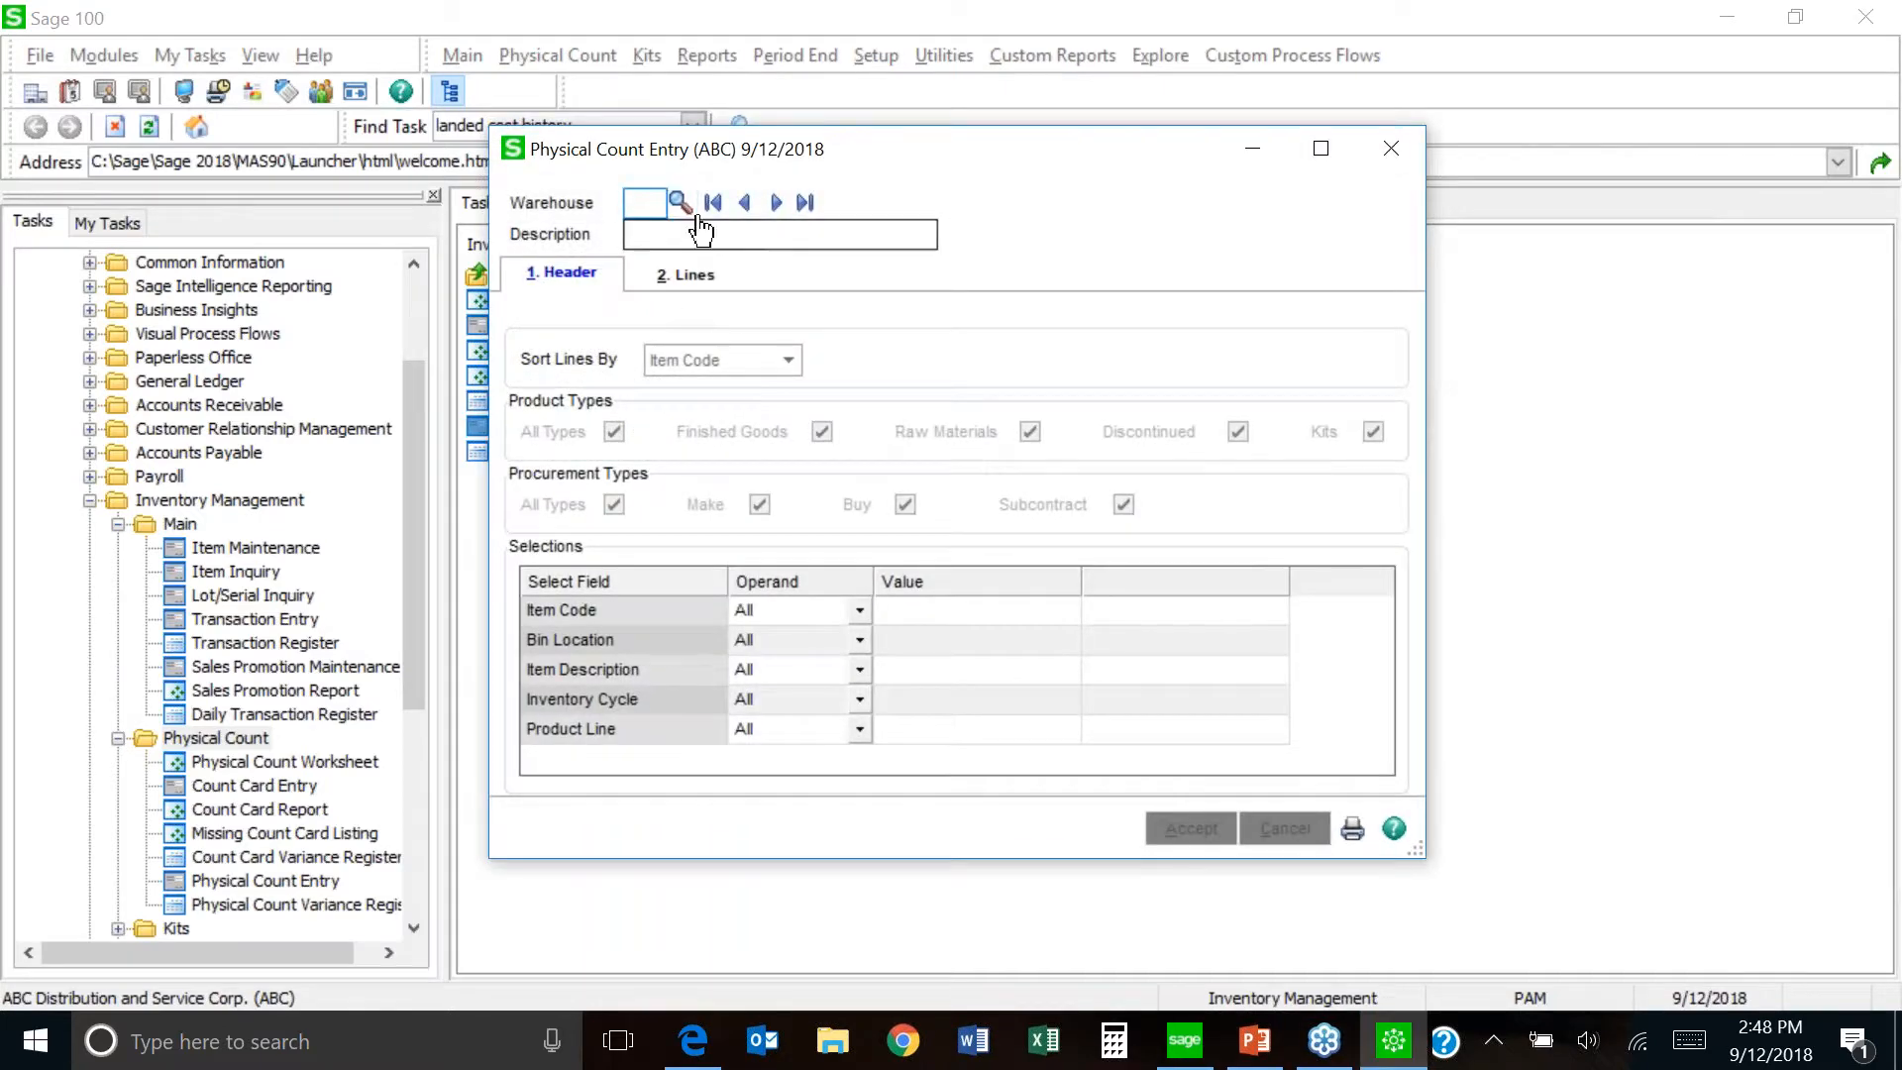
{"action": "left_click", "coordinate": [681, 202]}
{"action": "left_click", "coordinate": [699, 301]}
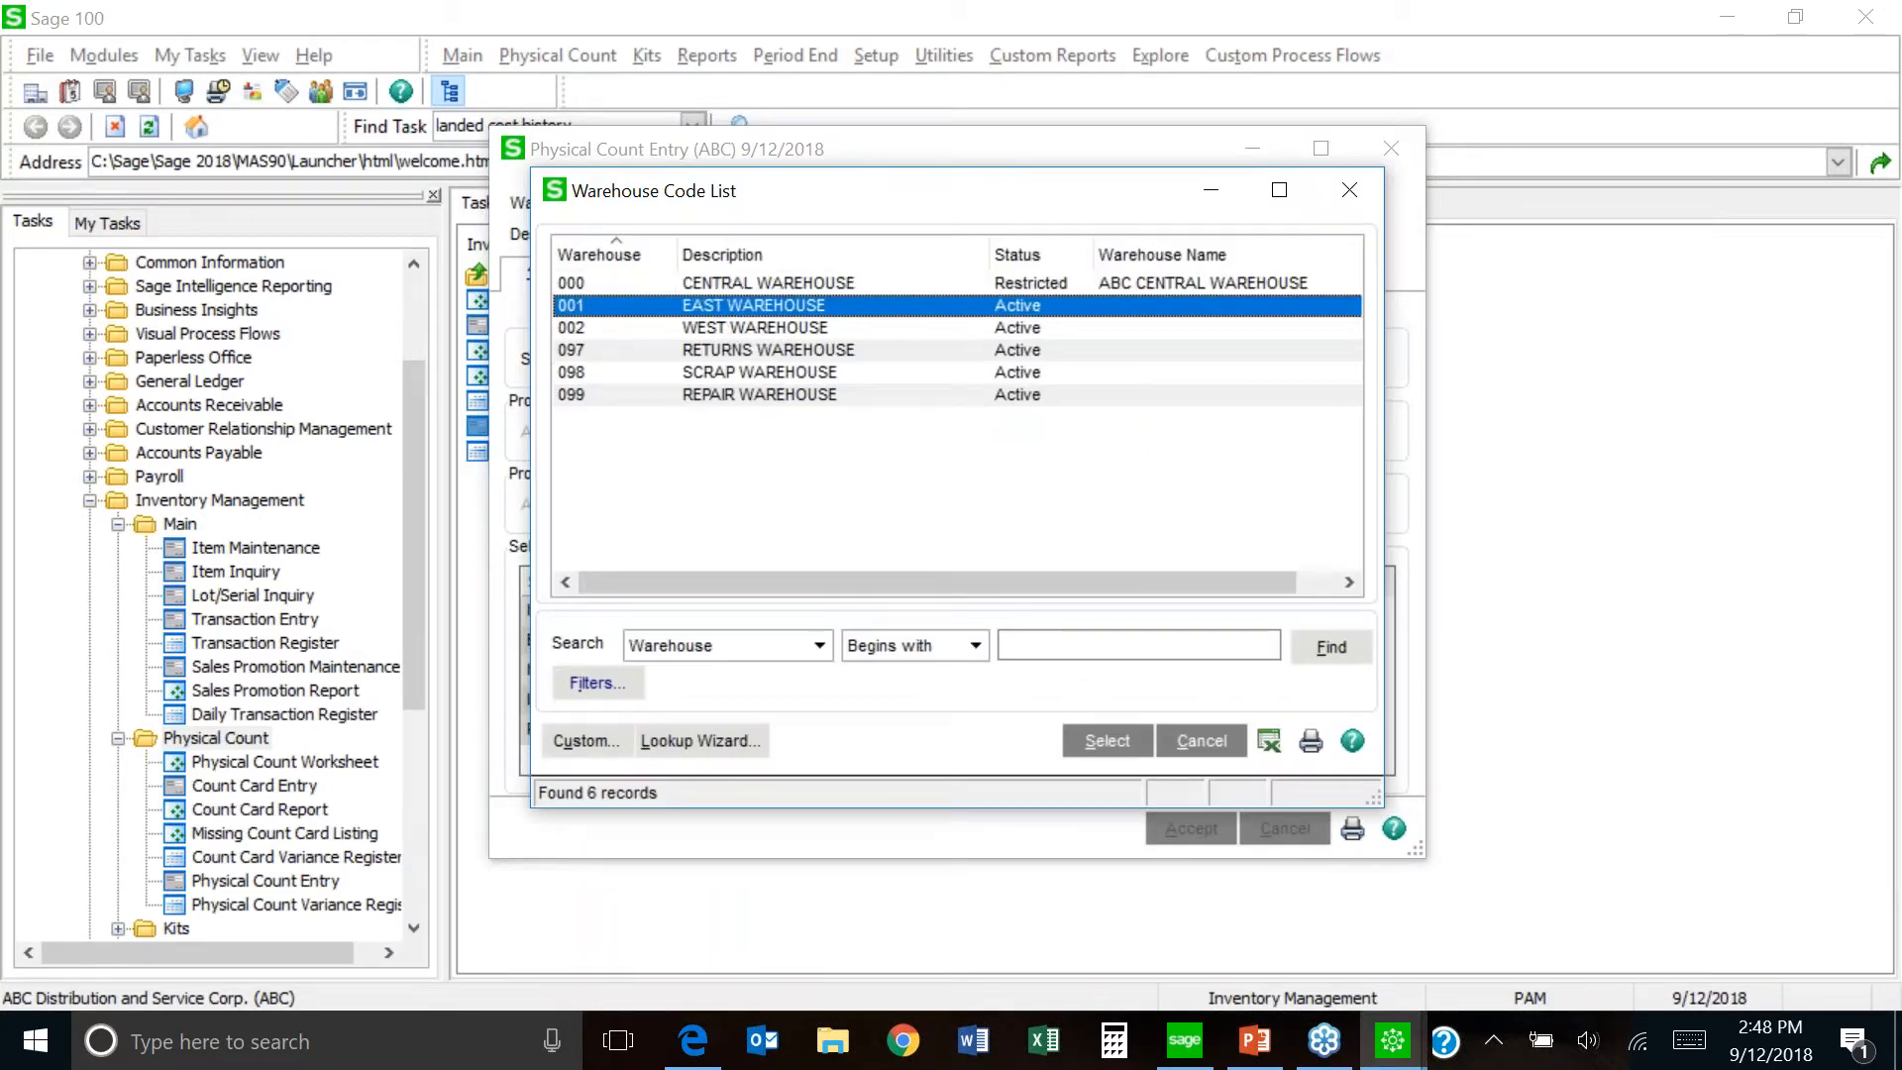
{"action": "left_click", "coordinate": [1102, 733]}
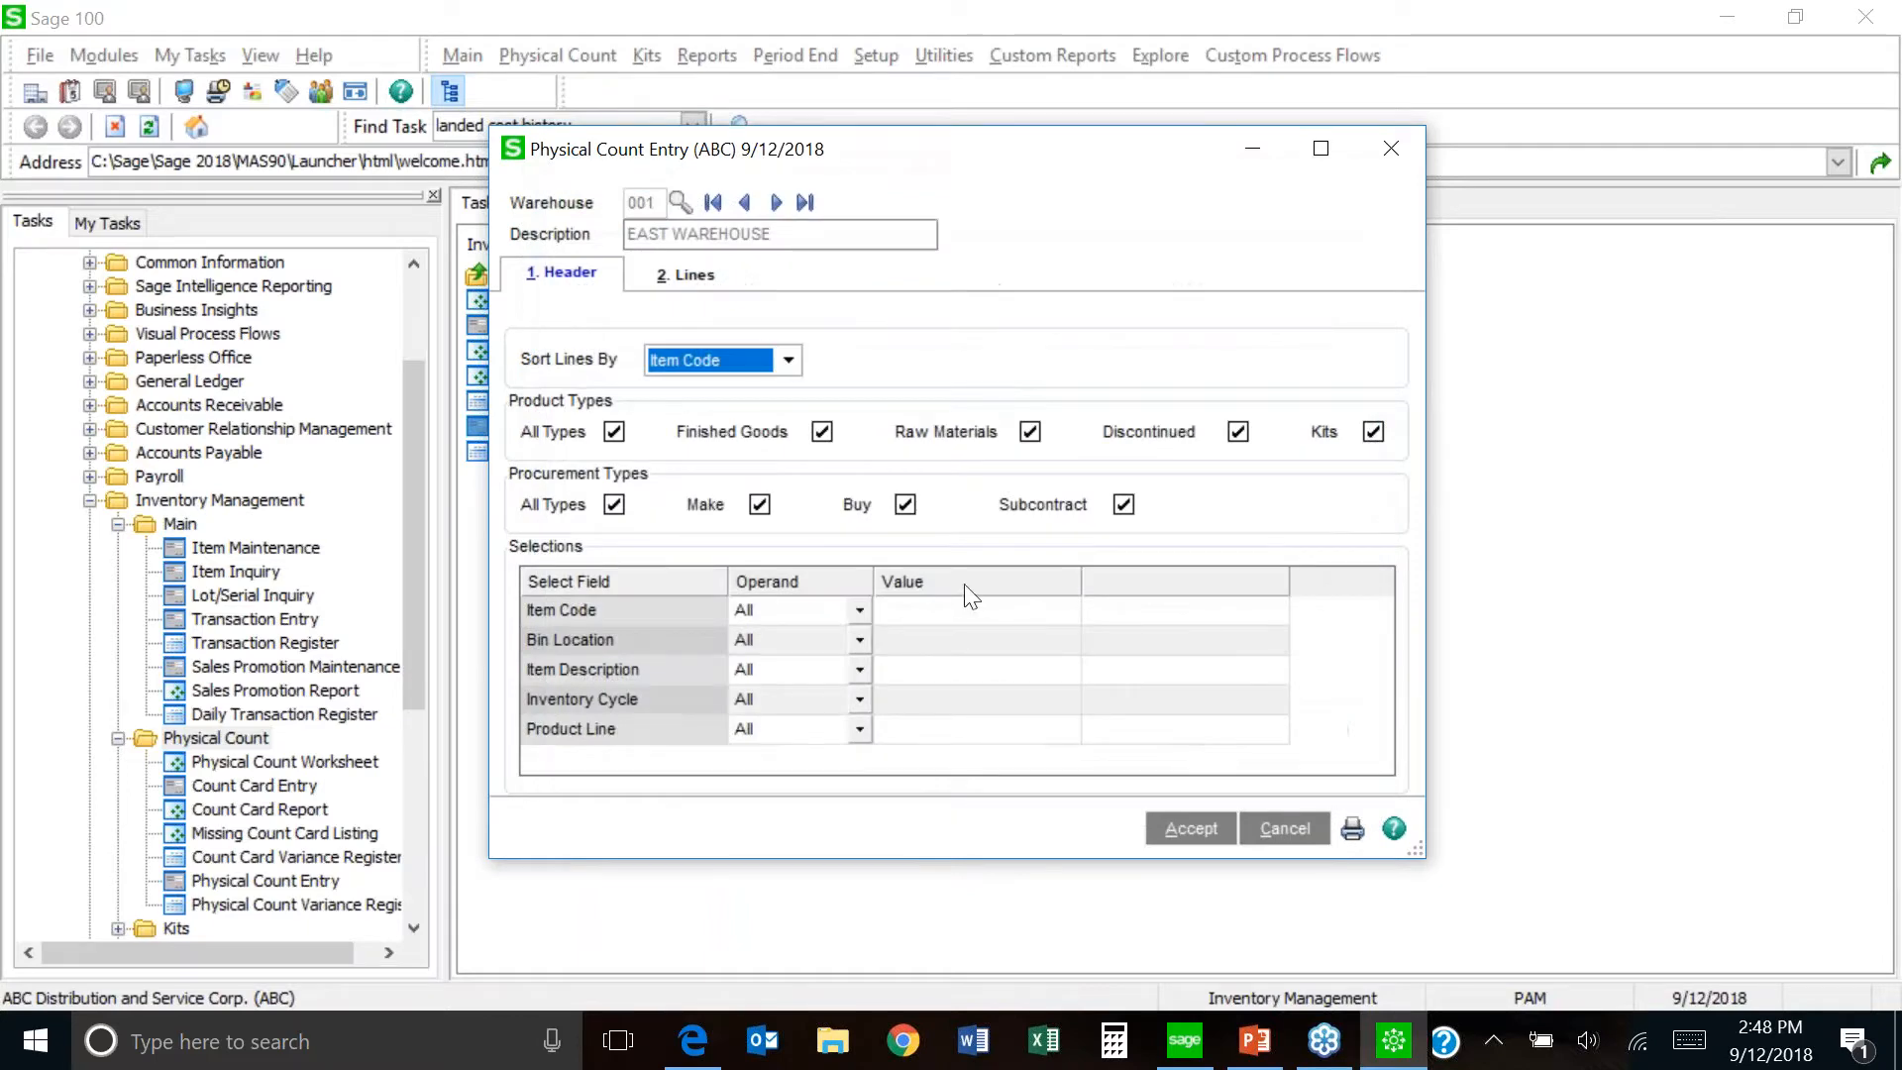
{"action": "left_click", "coordinate": [685, 275]}
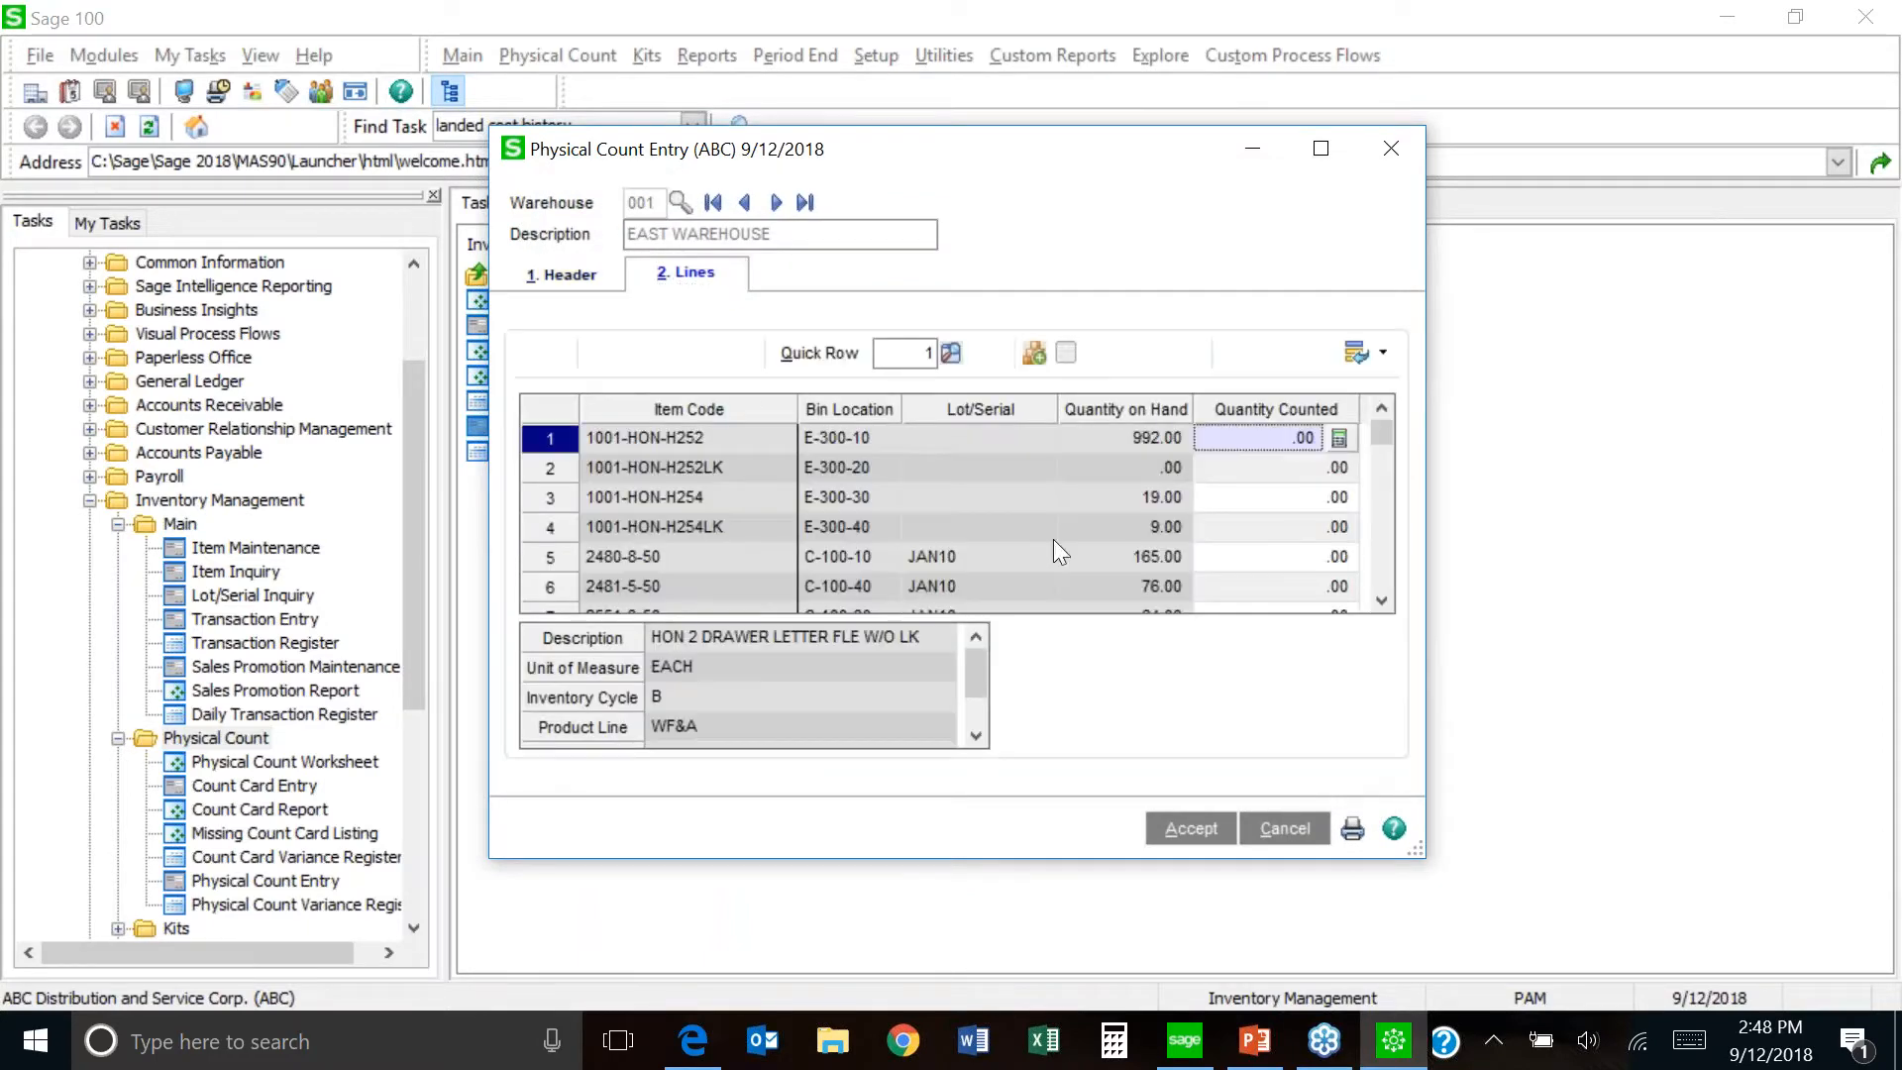
- Set the quantity counted for item 1001-HON-H252 to 991, accept the count entry and close it
{"action": "left_click", "coordinate": [1293, 433]}
{"action": "type", "text": "991"}
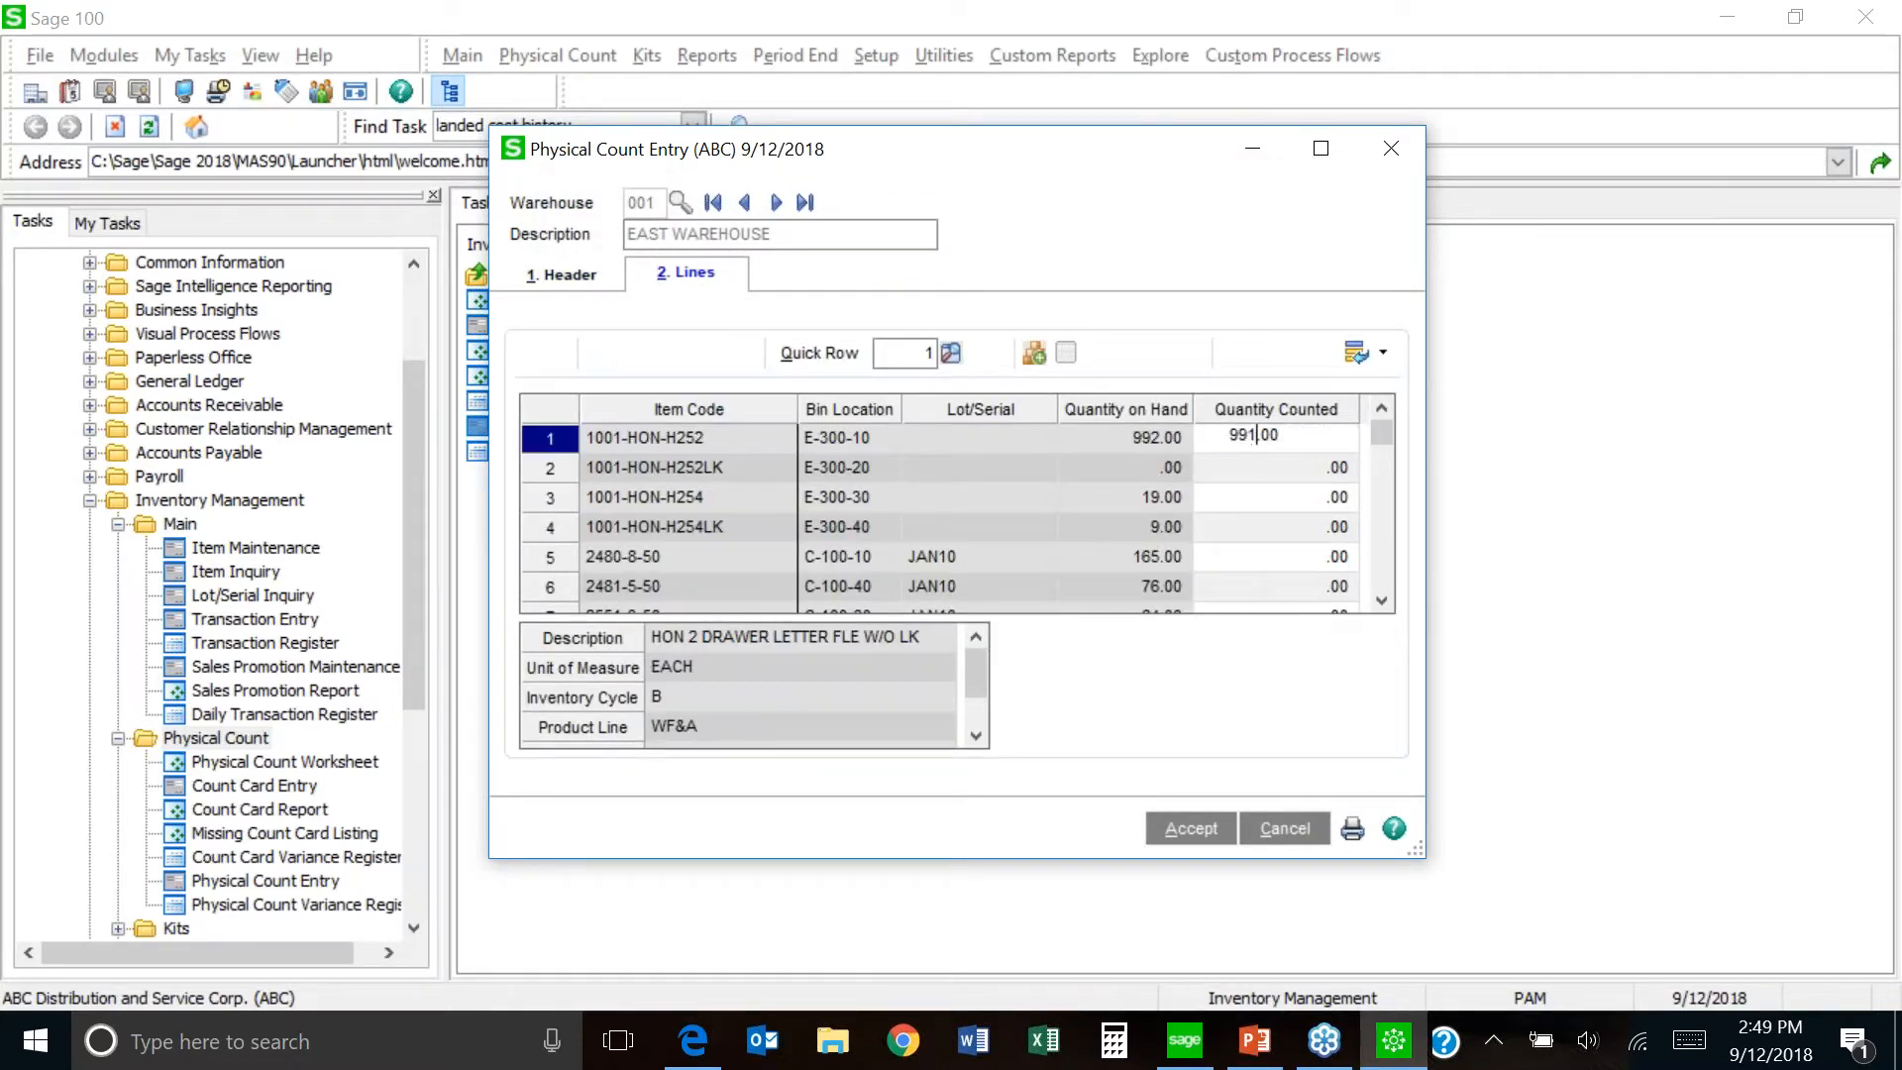
{"action": "left_click", "coordinate": [1190, 828]}
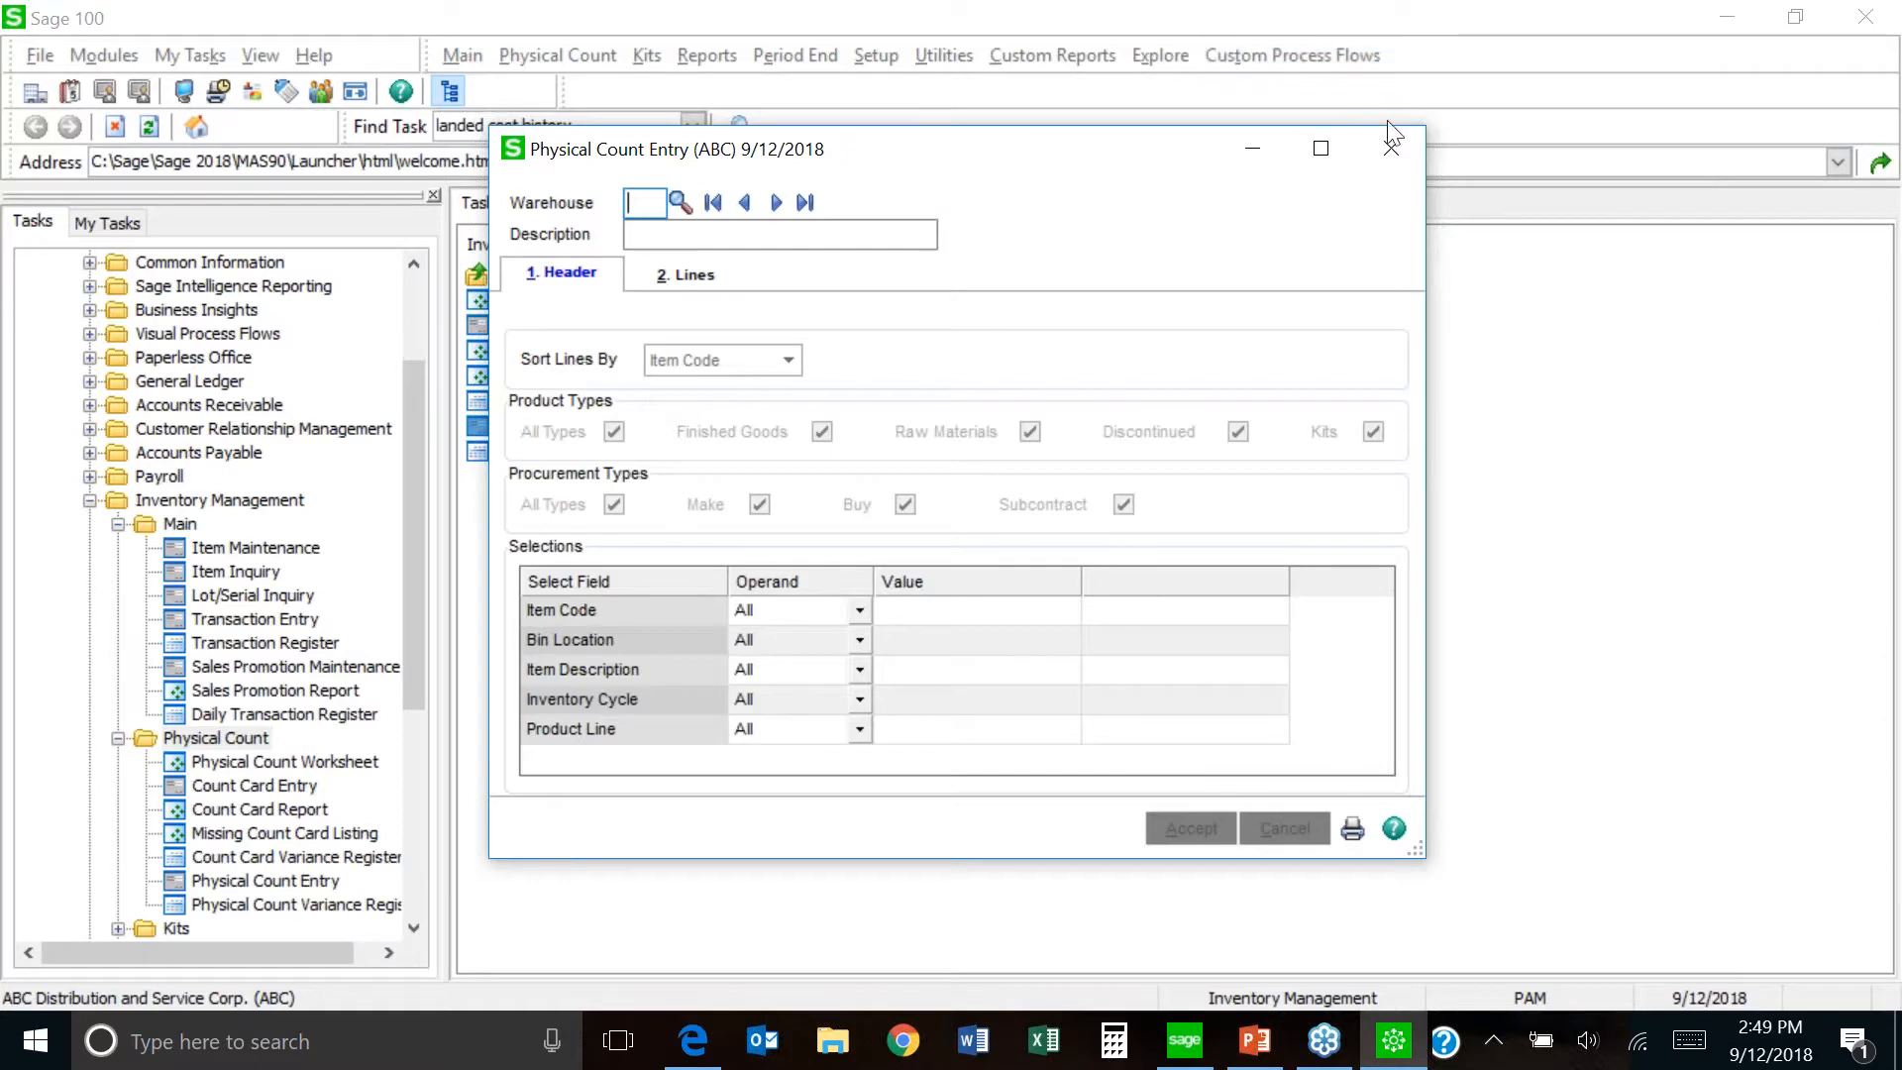
{"action": "left_click", "coordinate": [1393, 160]}
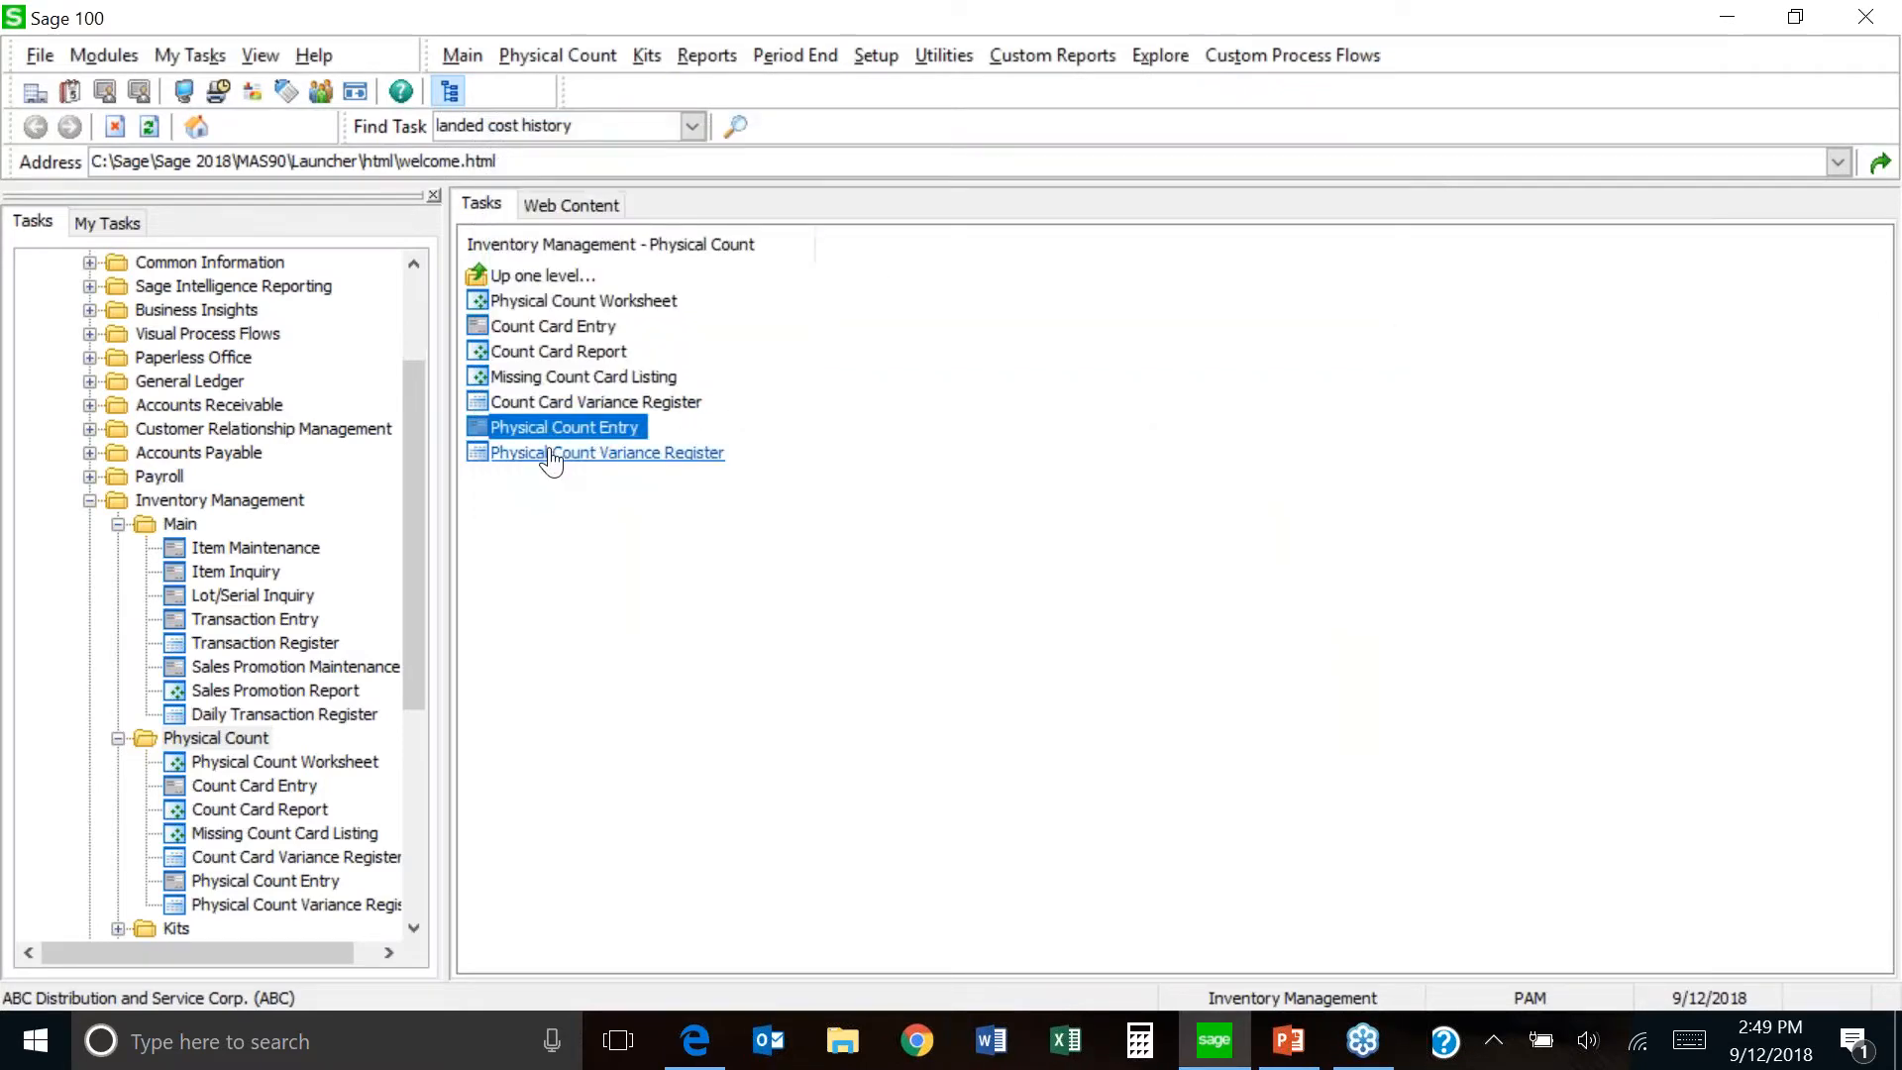
- Preview the Physical Count Variance Register for all items with the posting date 5/31/2020
{"action": "left_click", "coordinate": [540, 455]}
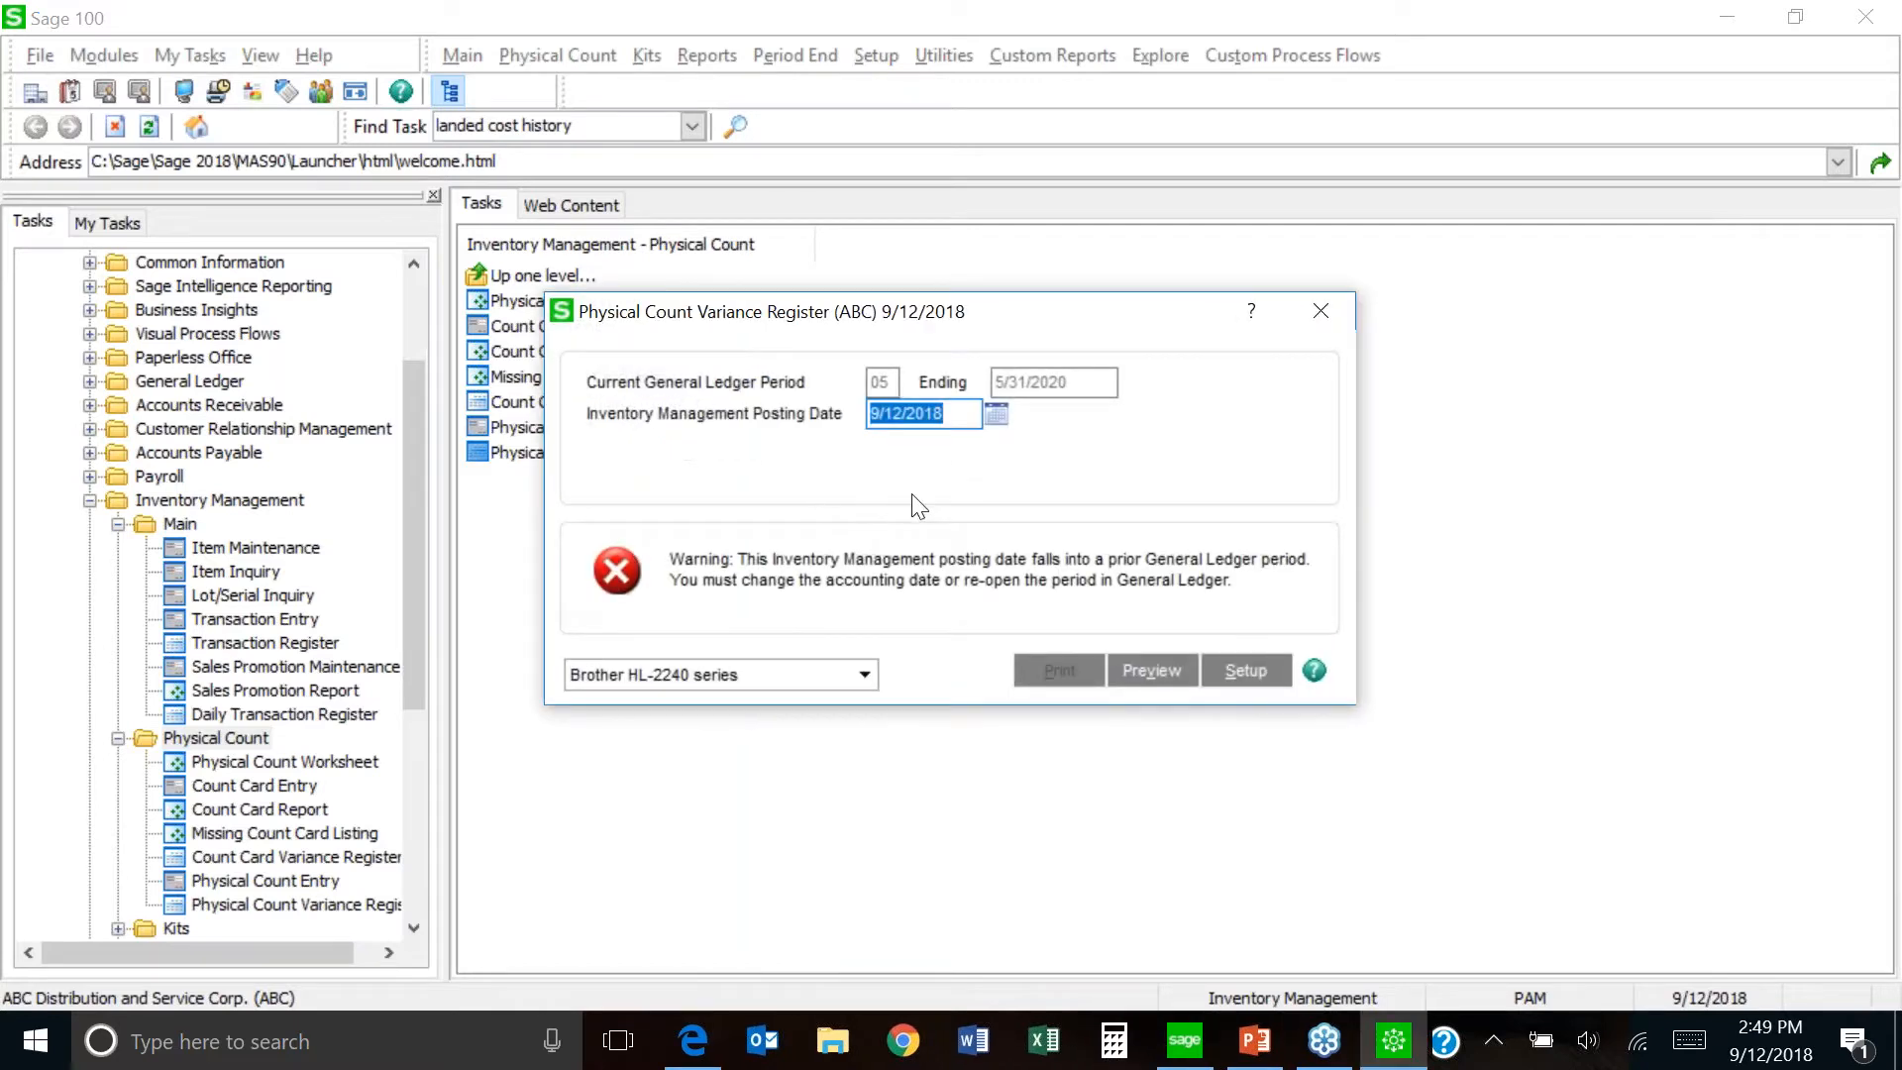
{"action": "left_click_drag", "start_coordinate": [966, 413], "coordinate": [848, 408]}
{"action": "type", "text": "05312020"}
{"action": "key", "text": "Tab"}
{"action": "left_click", "coordinate": [1152, 673]}
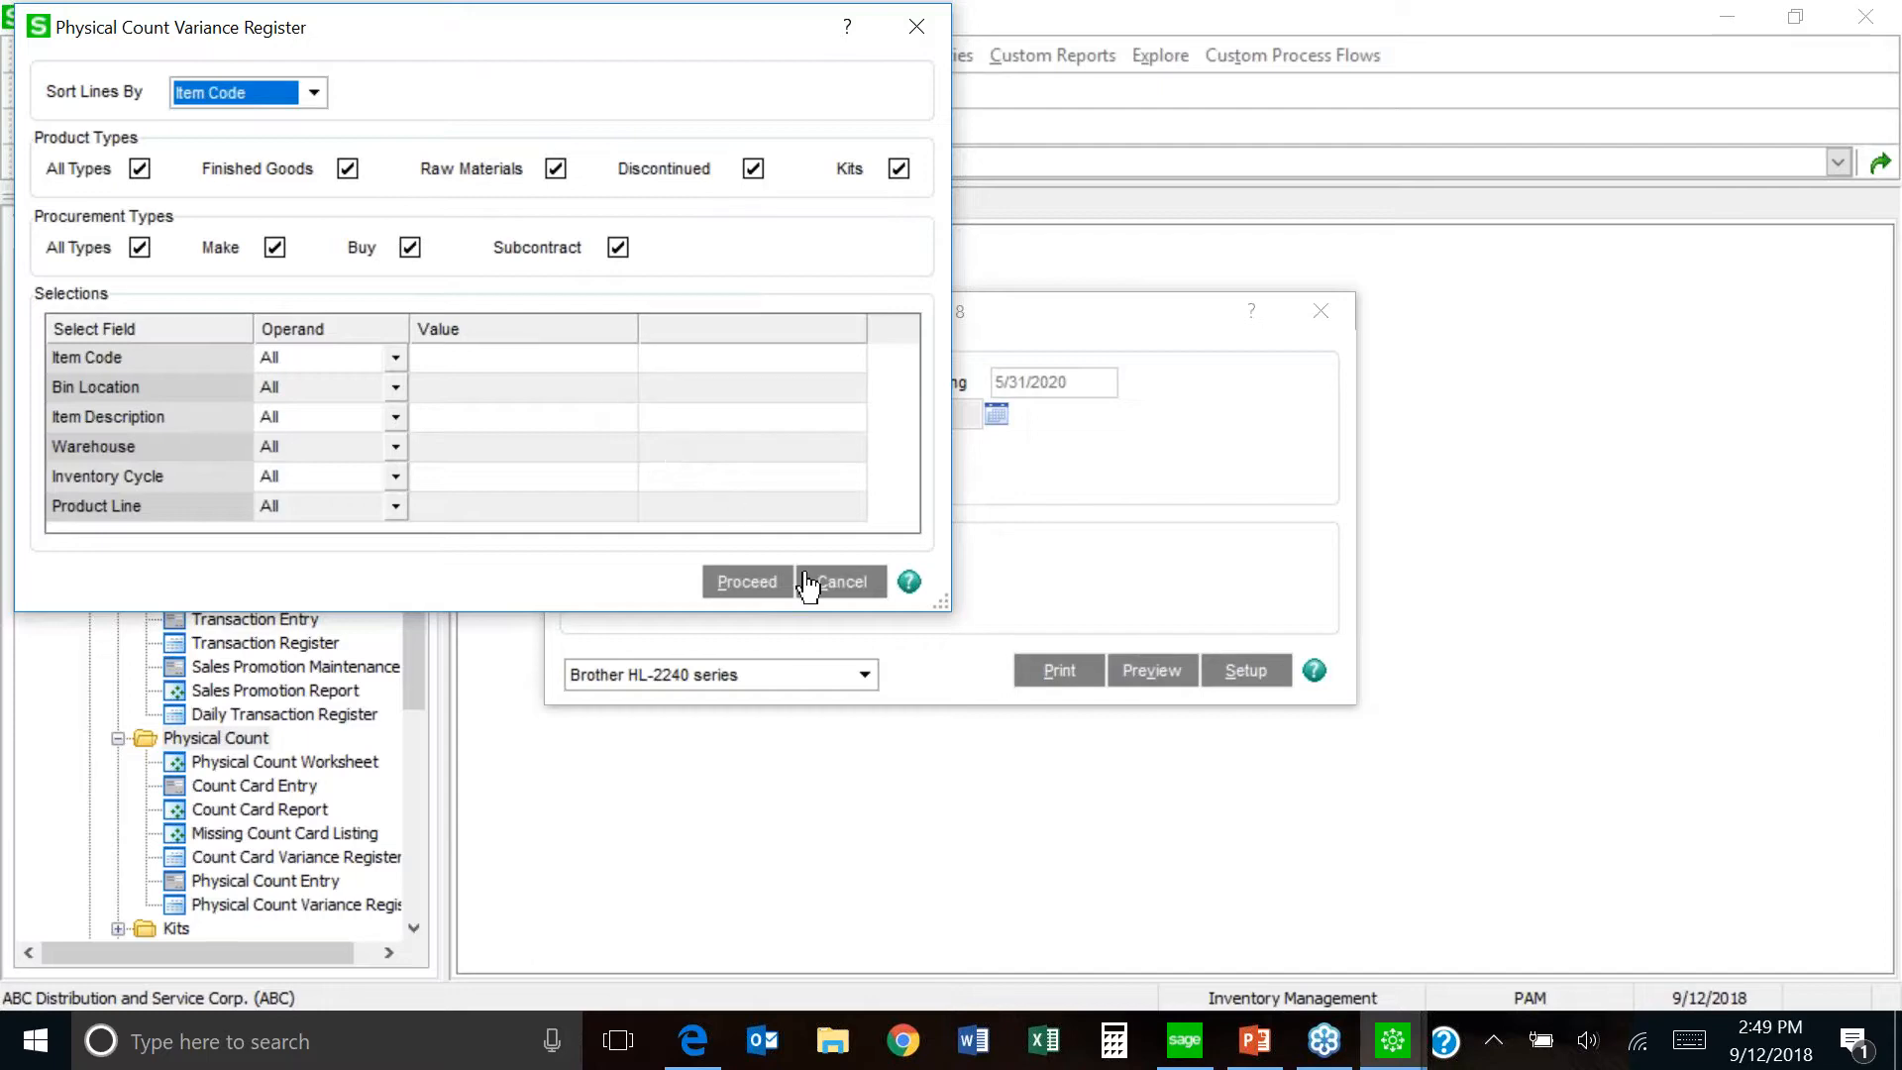
{"action": "left_click", "coordinate": [741, 593]}
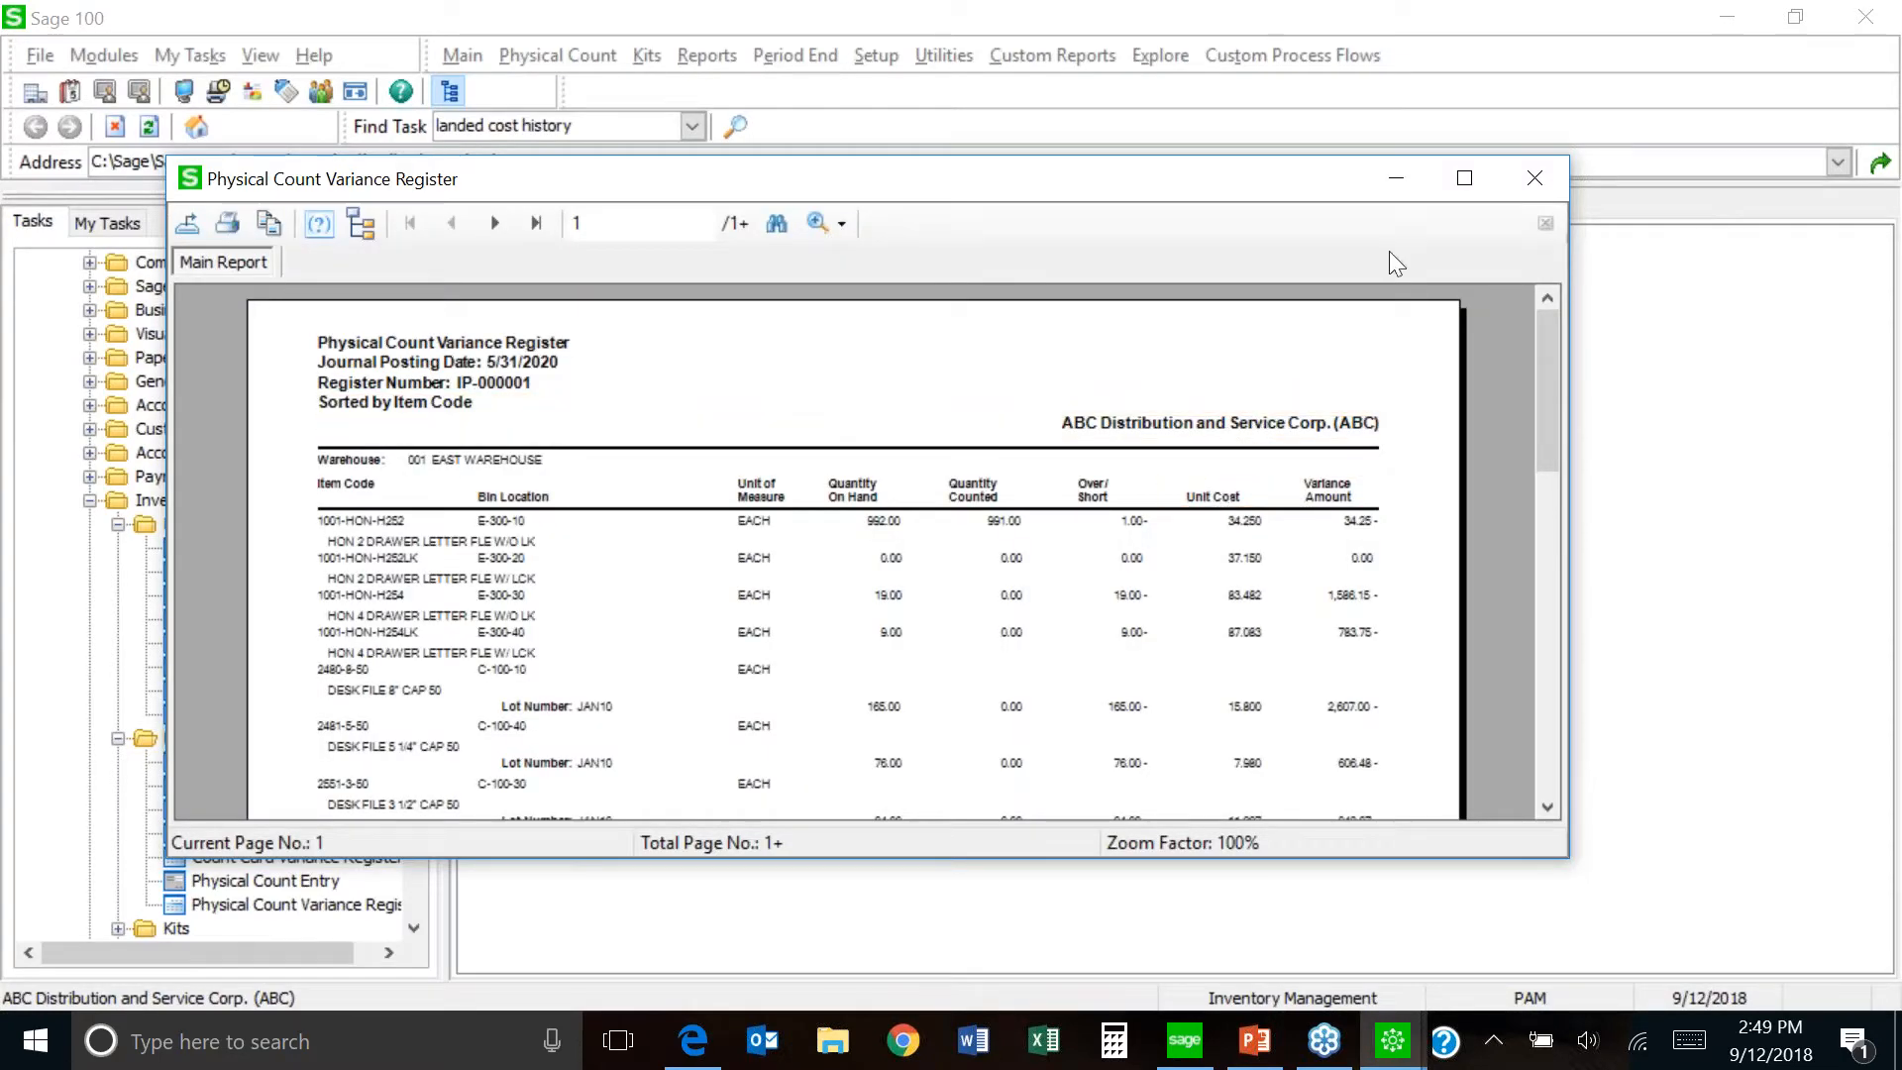
- Enlarge the variance register preview and examine its first and last three pages for over/short quantities, variance amounts and totals
{"action": "left_click", "coordinate": [1466, 181]}
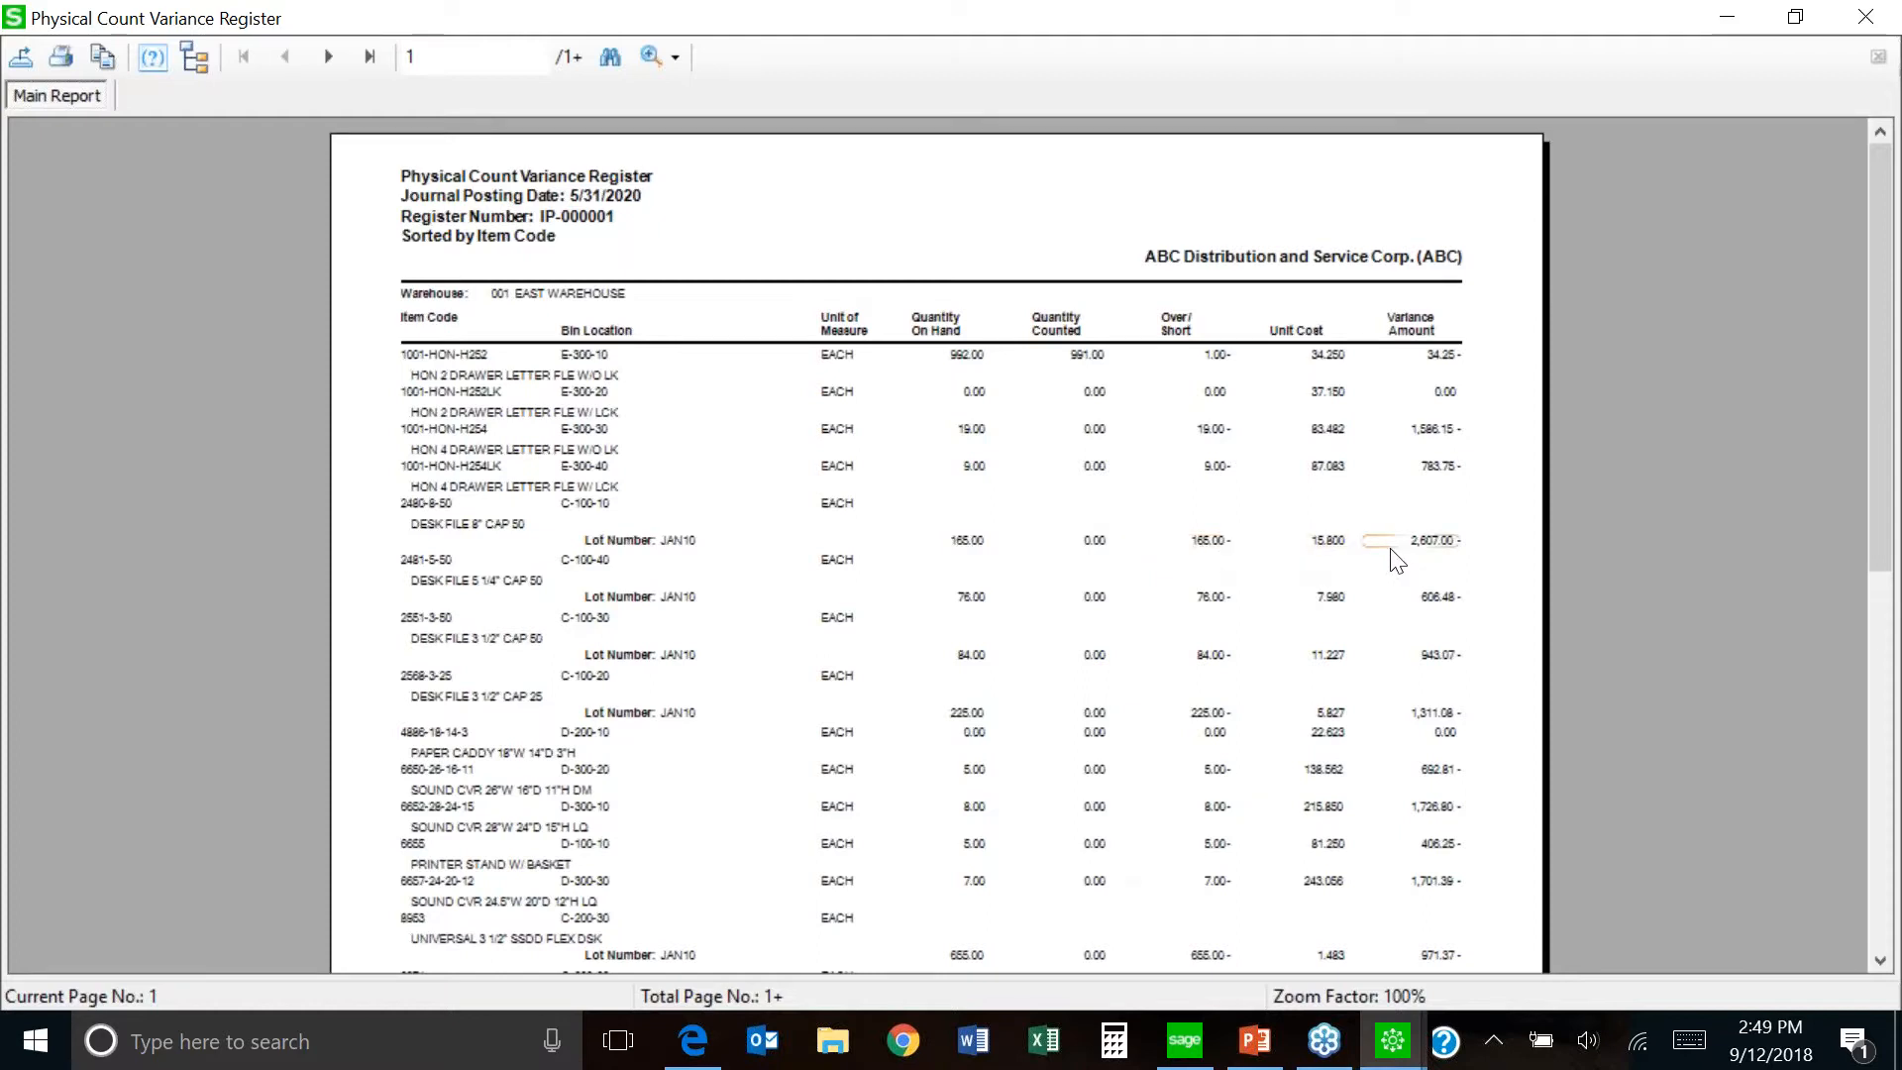
{"action": "left_click", "coordinate": [370, 57]}
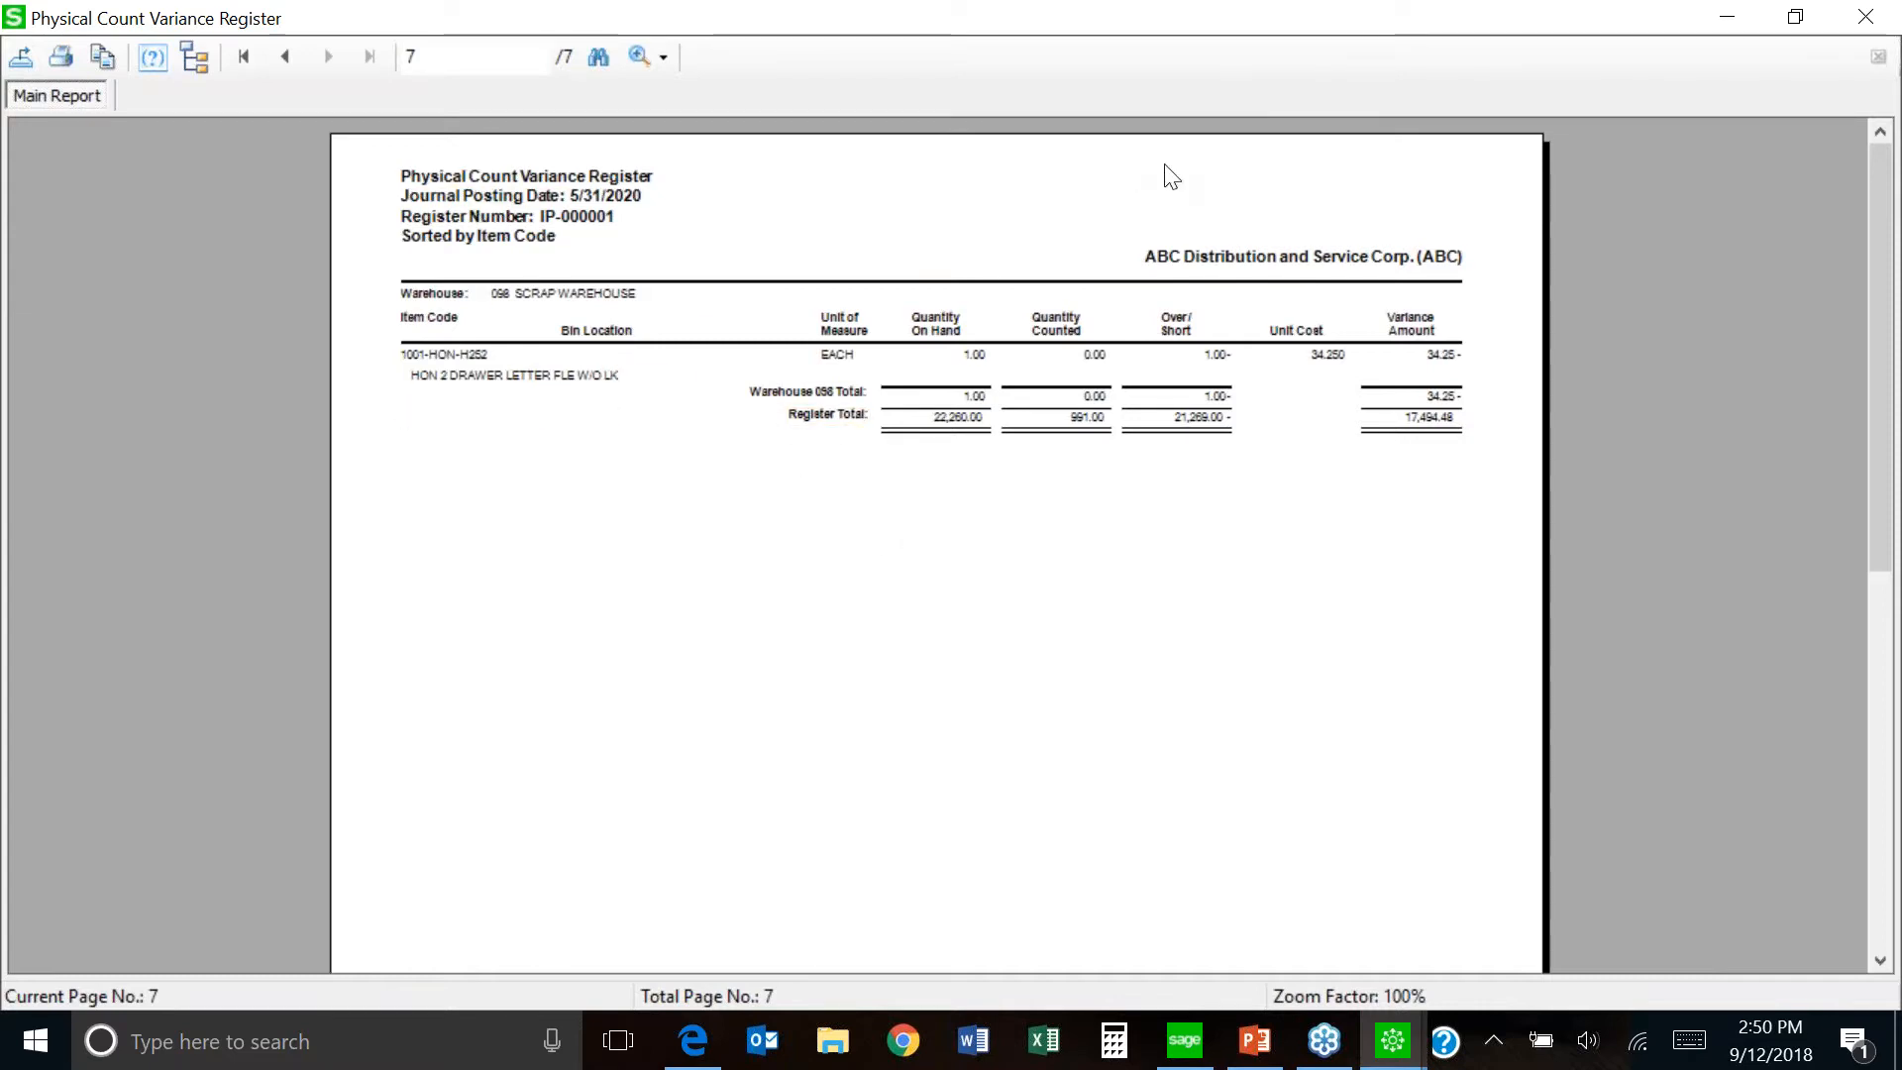
{"action": "left_click", "coordinate": [289, 57]}
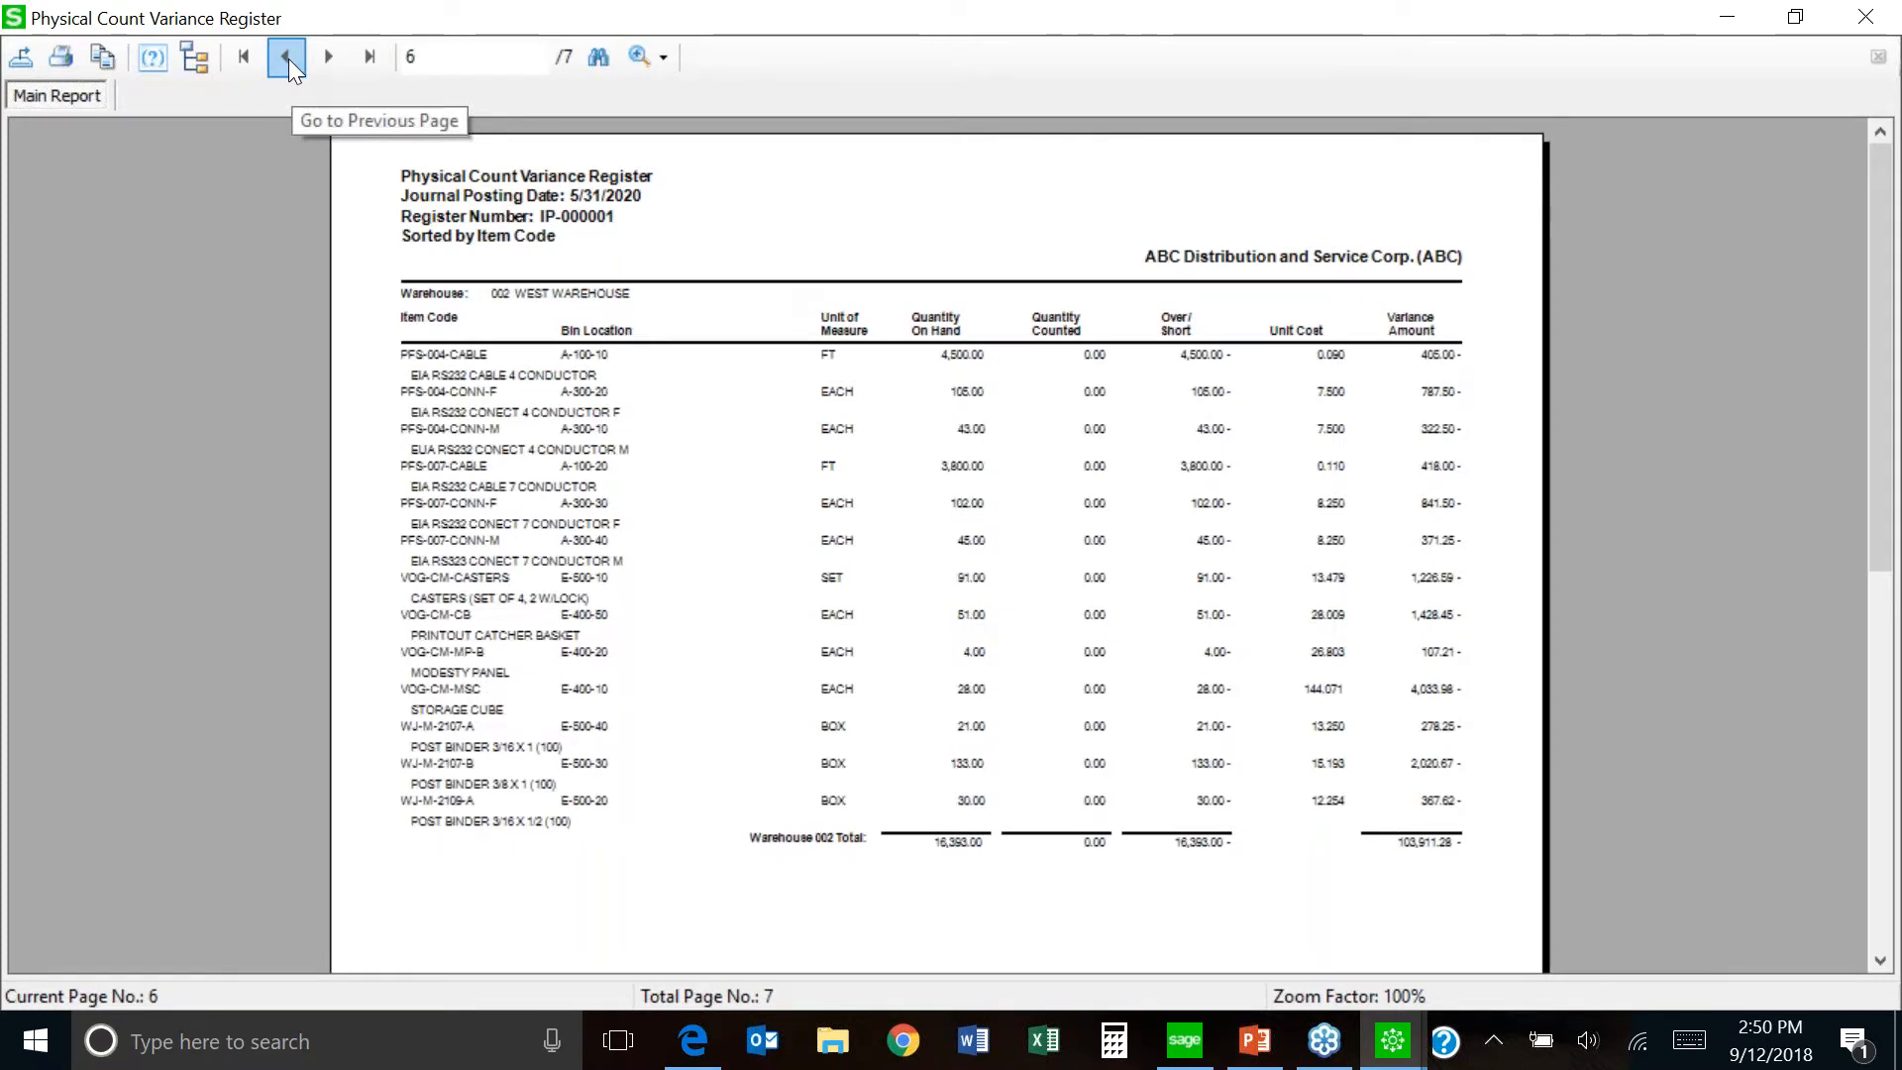
{"action": "left_click", "coordinate": [289, 58]}
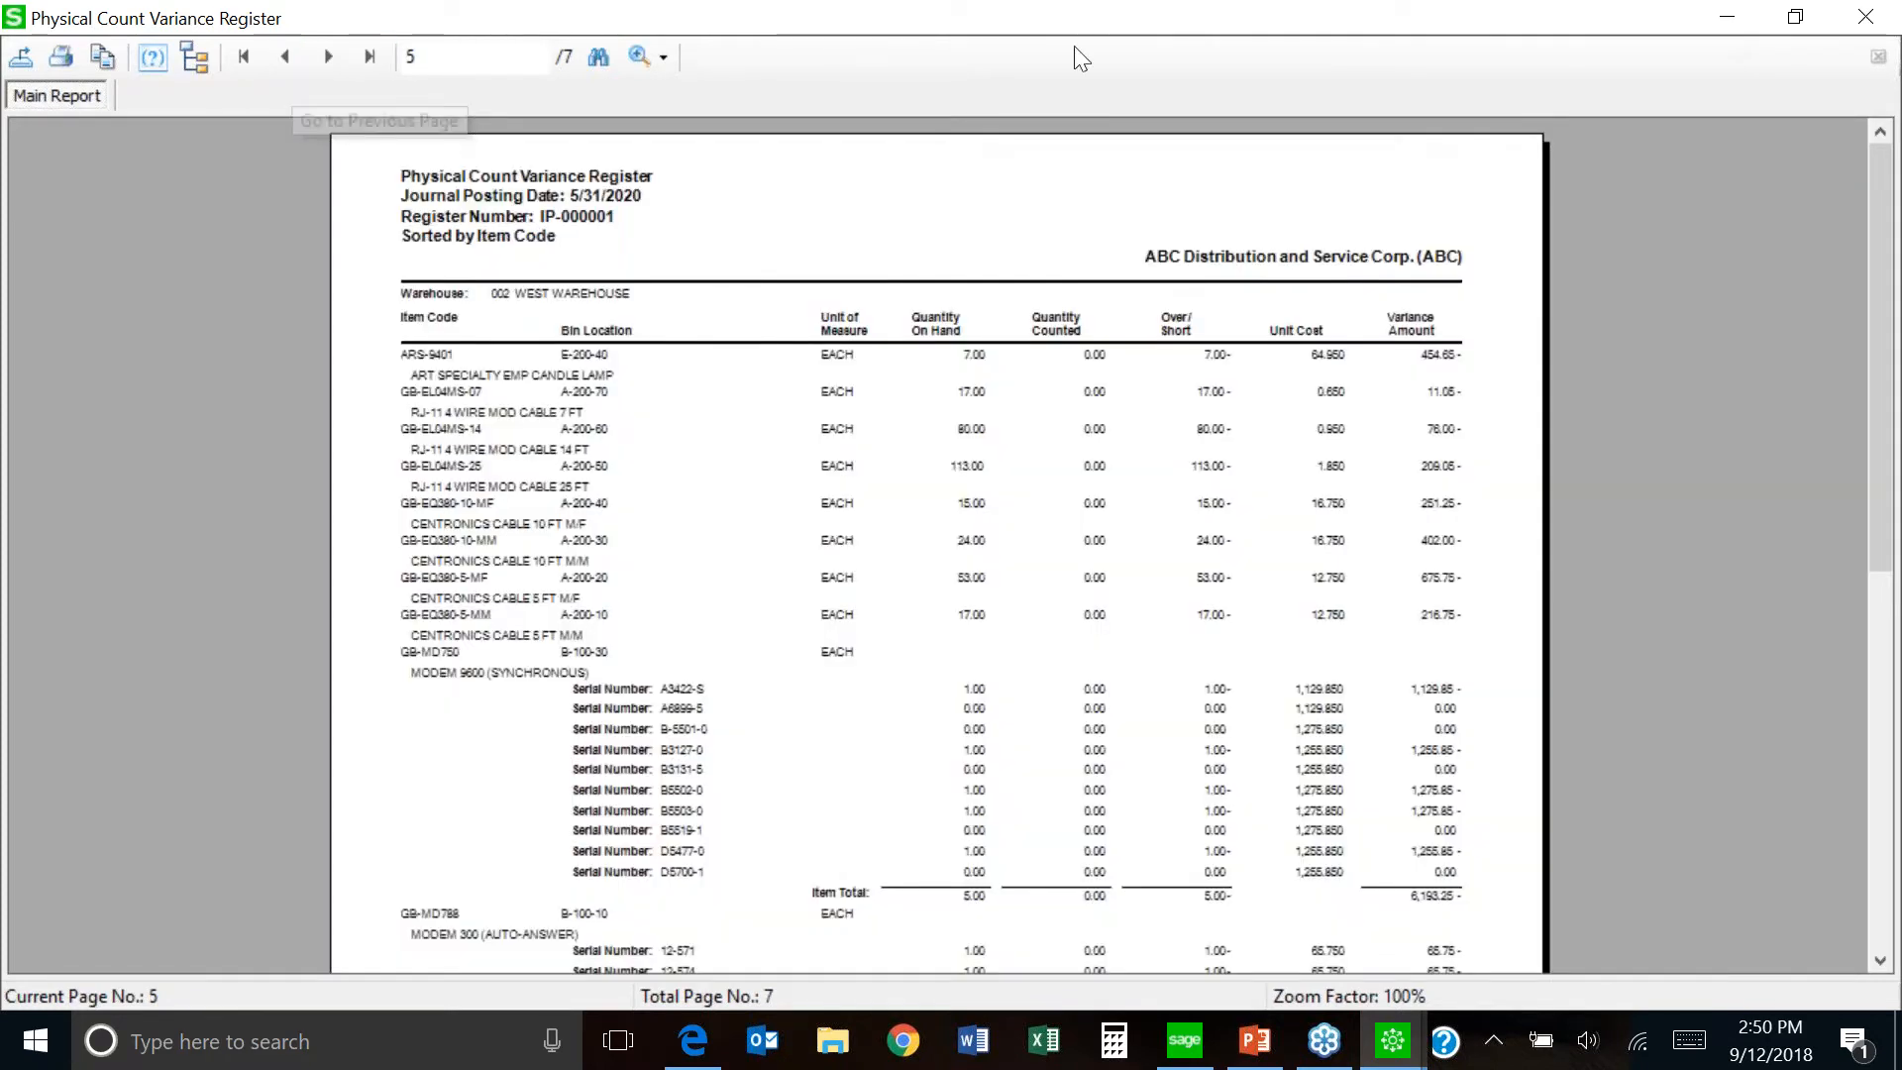
- Close the variance register preview without updating it, and display the item lines of warehouse 001 in Physical Count Entry
{"action": "left_click", "coordinate": [1883, 30]}
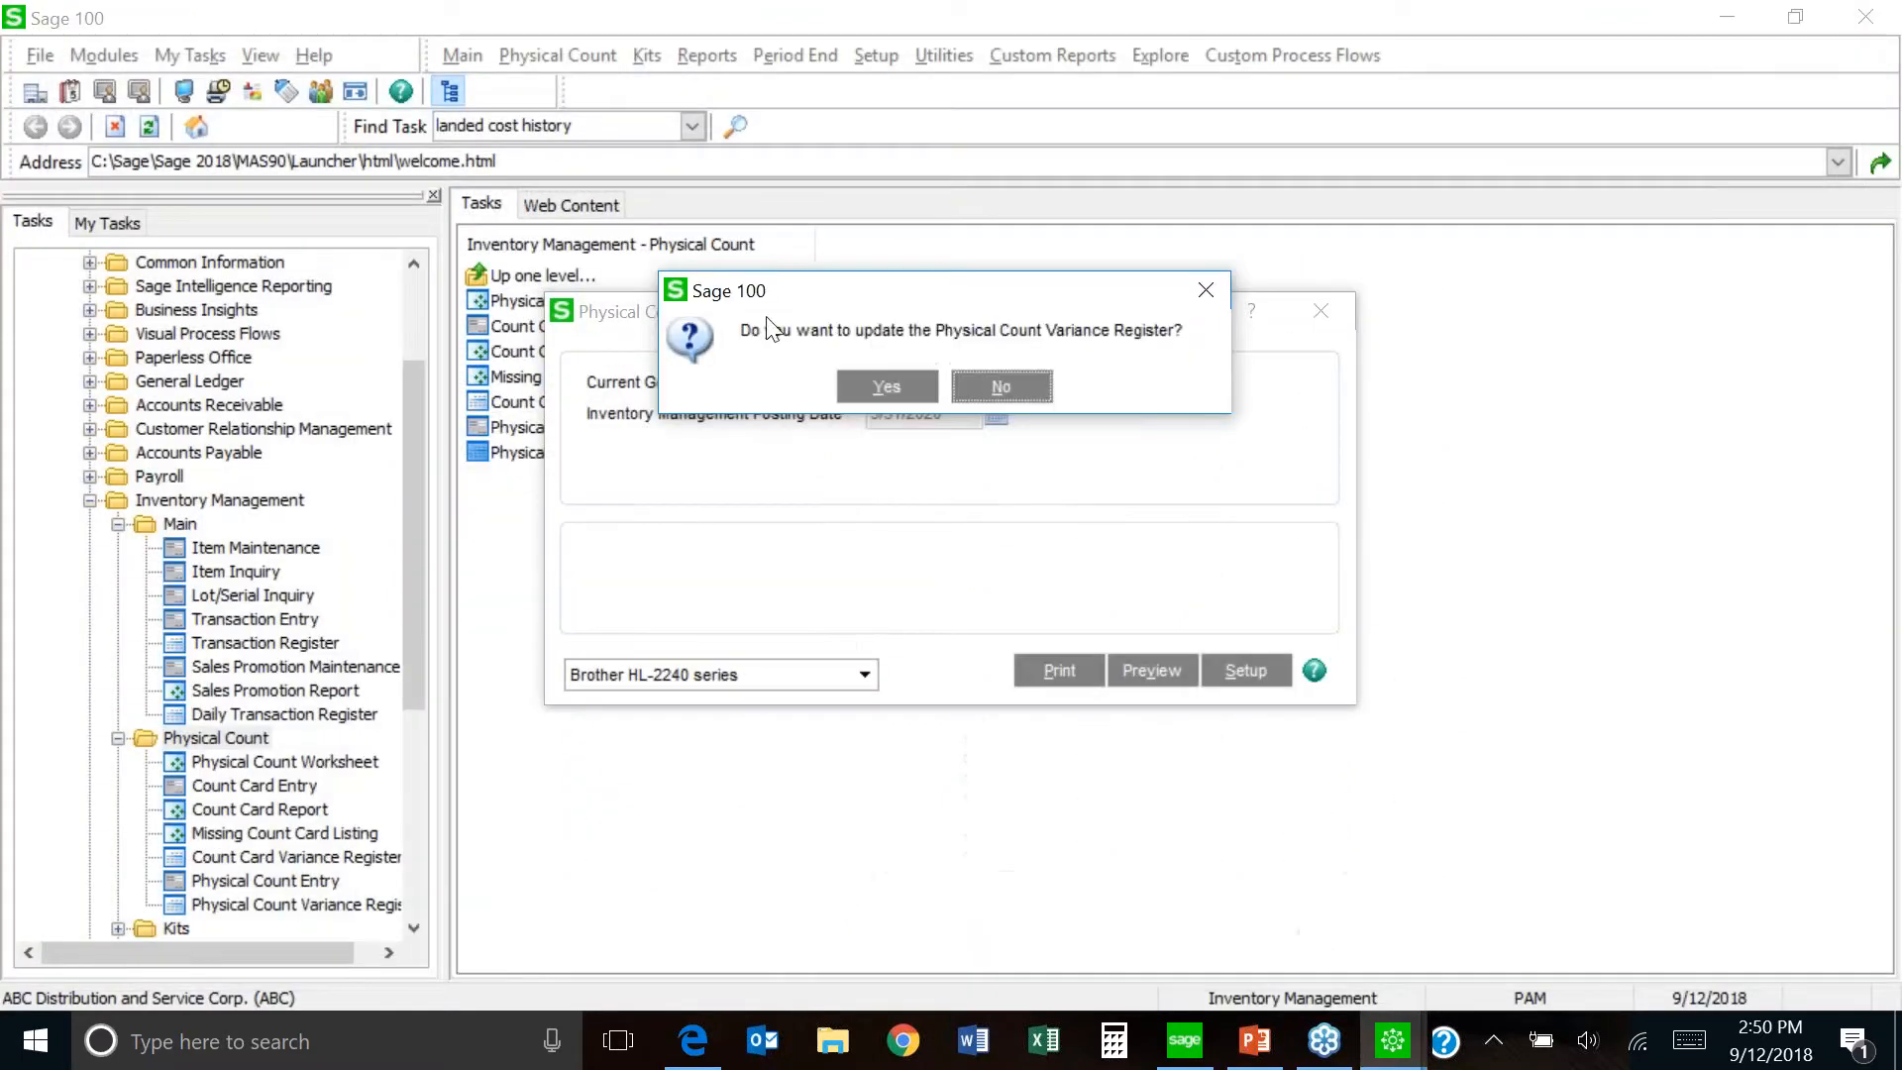
{"action": "left_click", "coordinate": [1020, 388]}
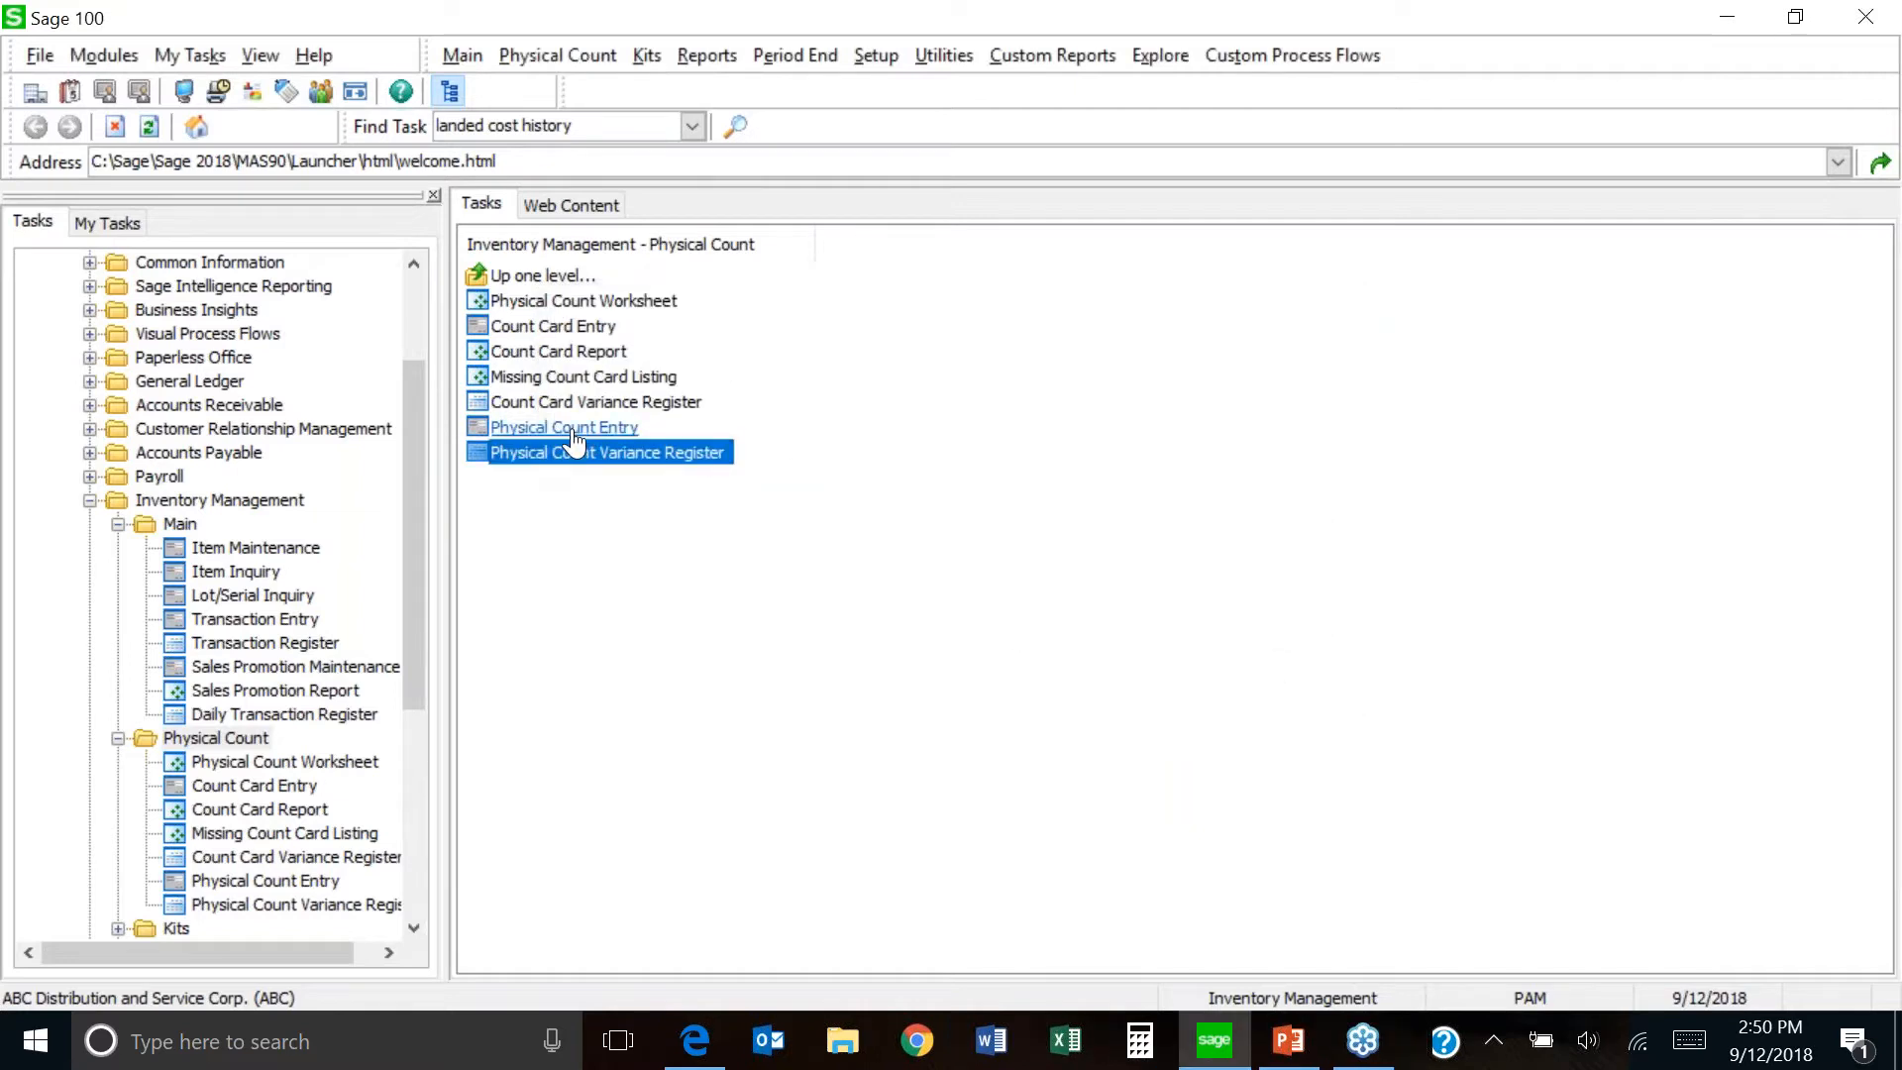
{"action": "double_click", "coordinate": [574, 434]}
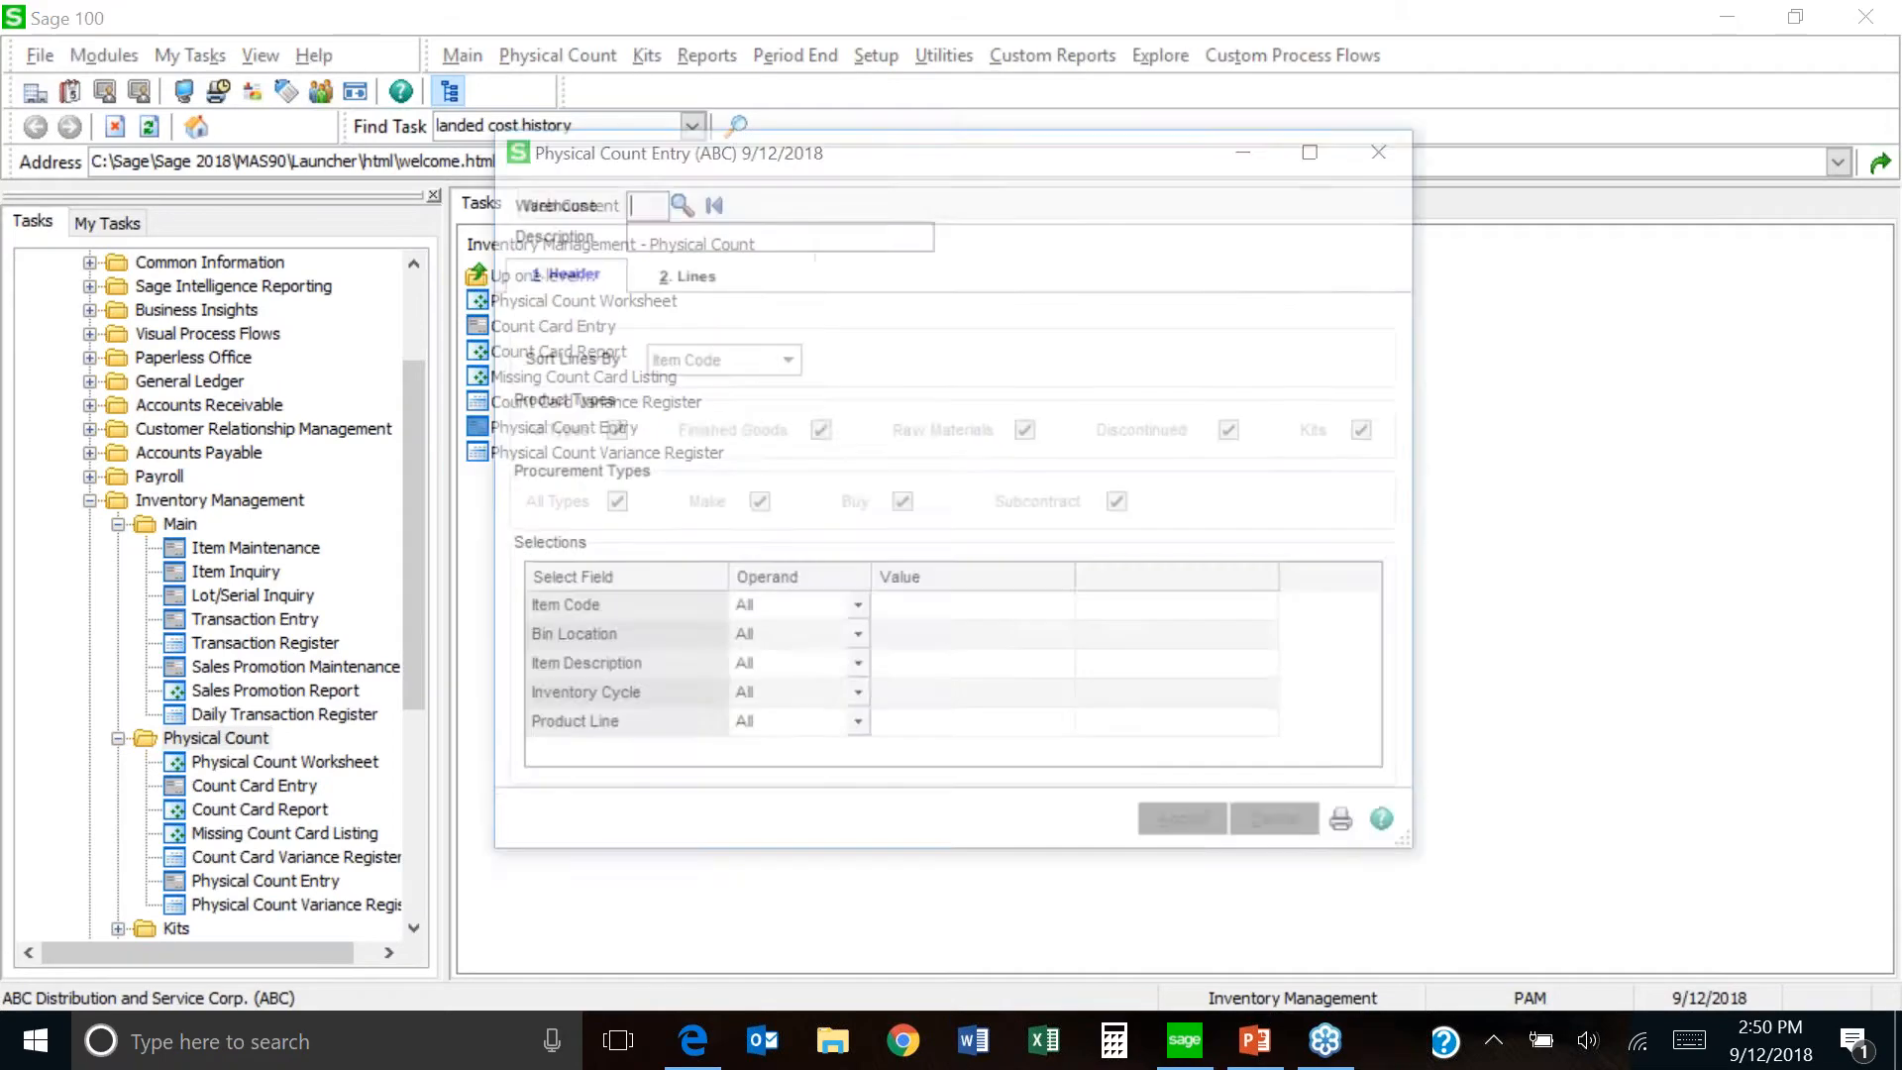
{"action": "left_click", "coordinate": [680, 201]}
{"action": "double_click", "coordinate": [717, 295]}
{"action": "left_click", "coordinate": [666, 279]}
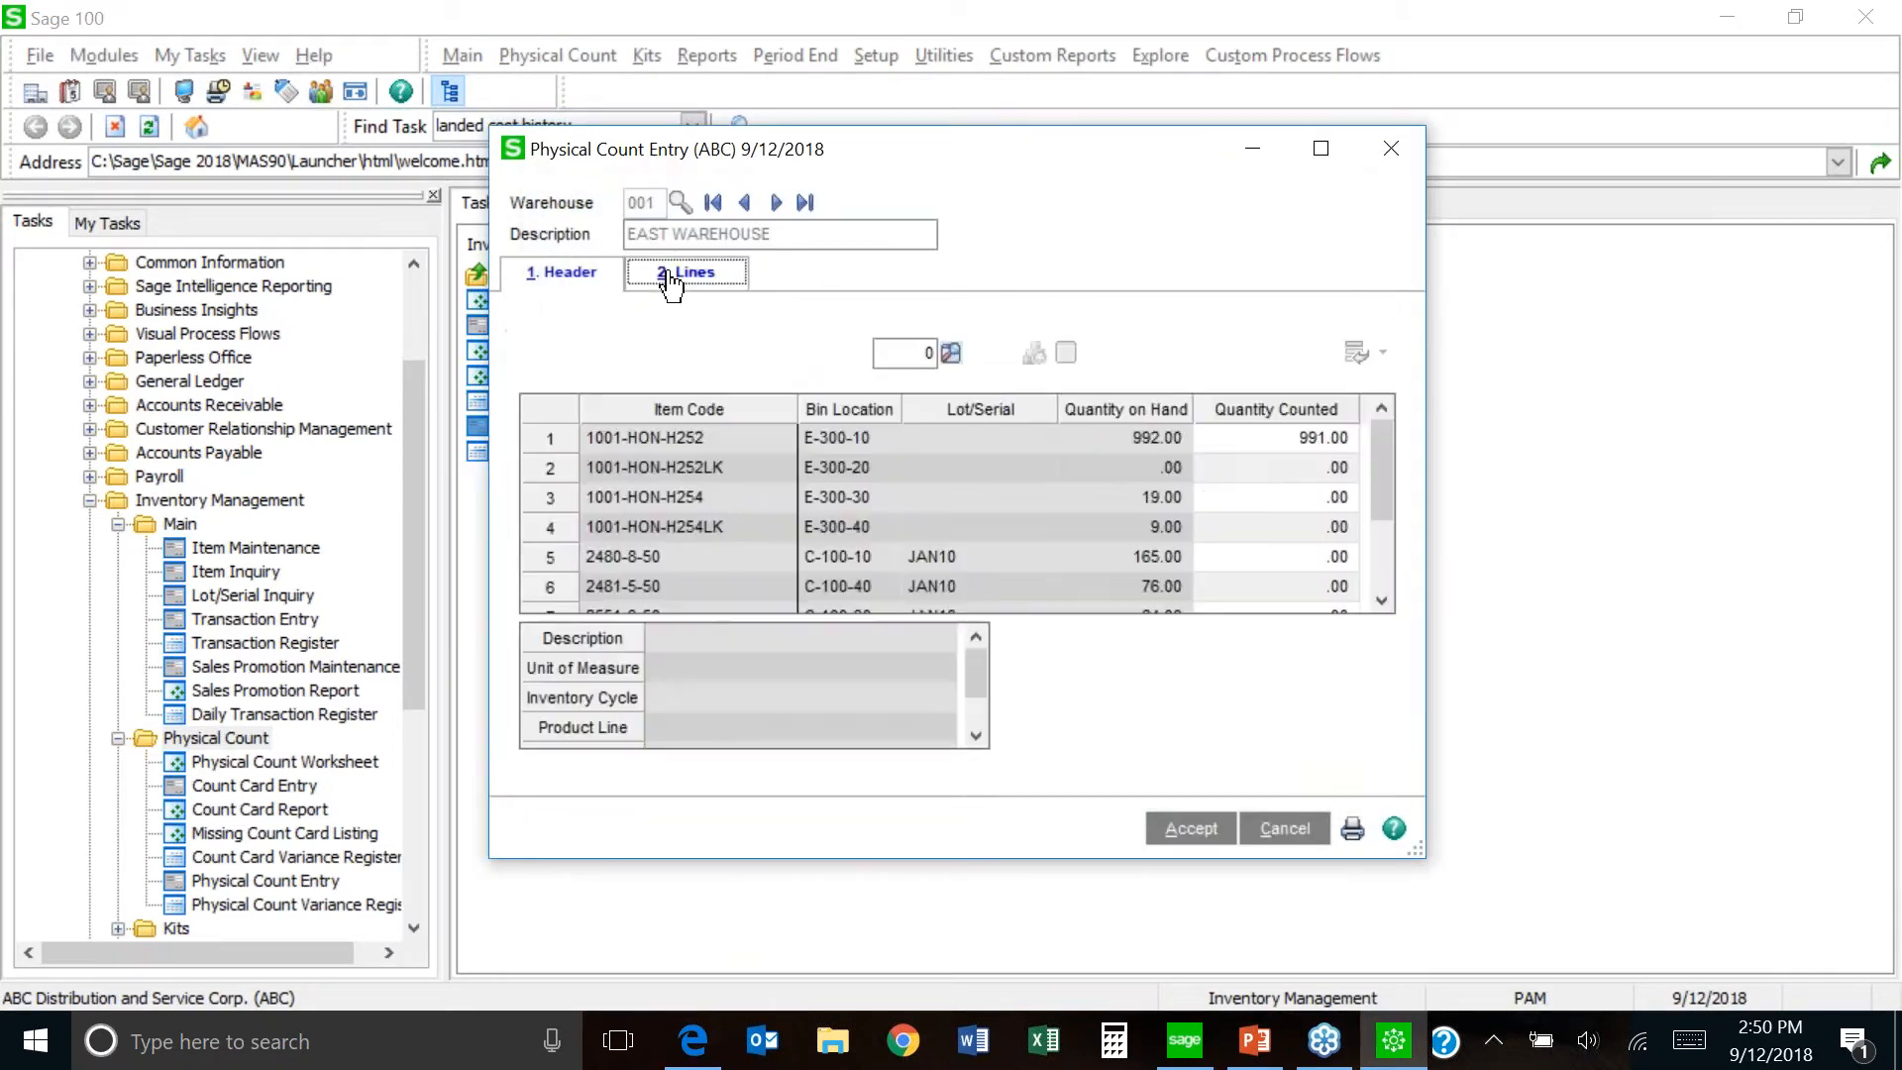
- Set the quantity counted for item 1001-HON-H254 to 19 and close the count entry without accepting it
{"action": "left_click", "coordinate": [1149, 493]}
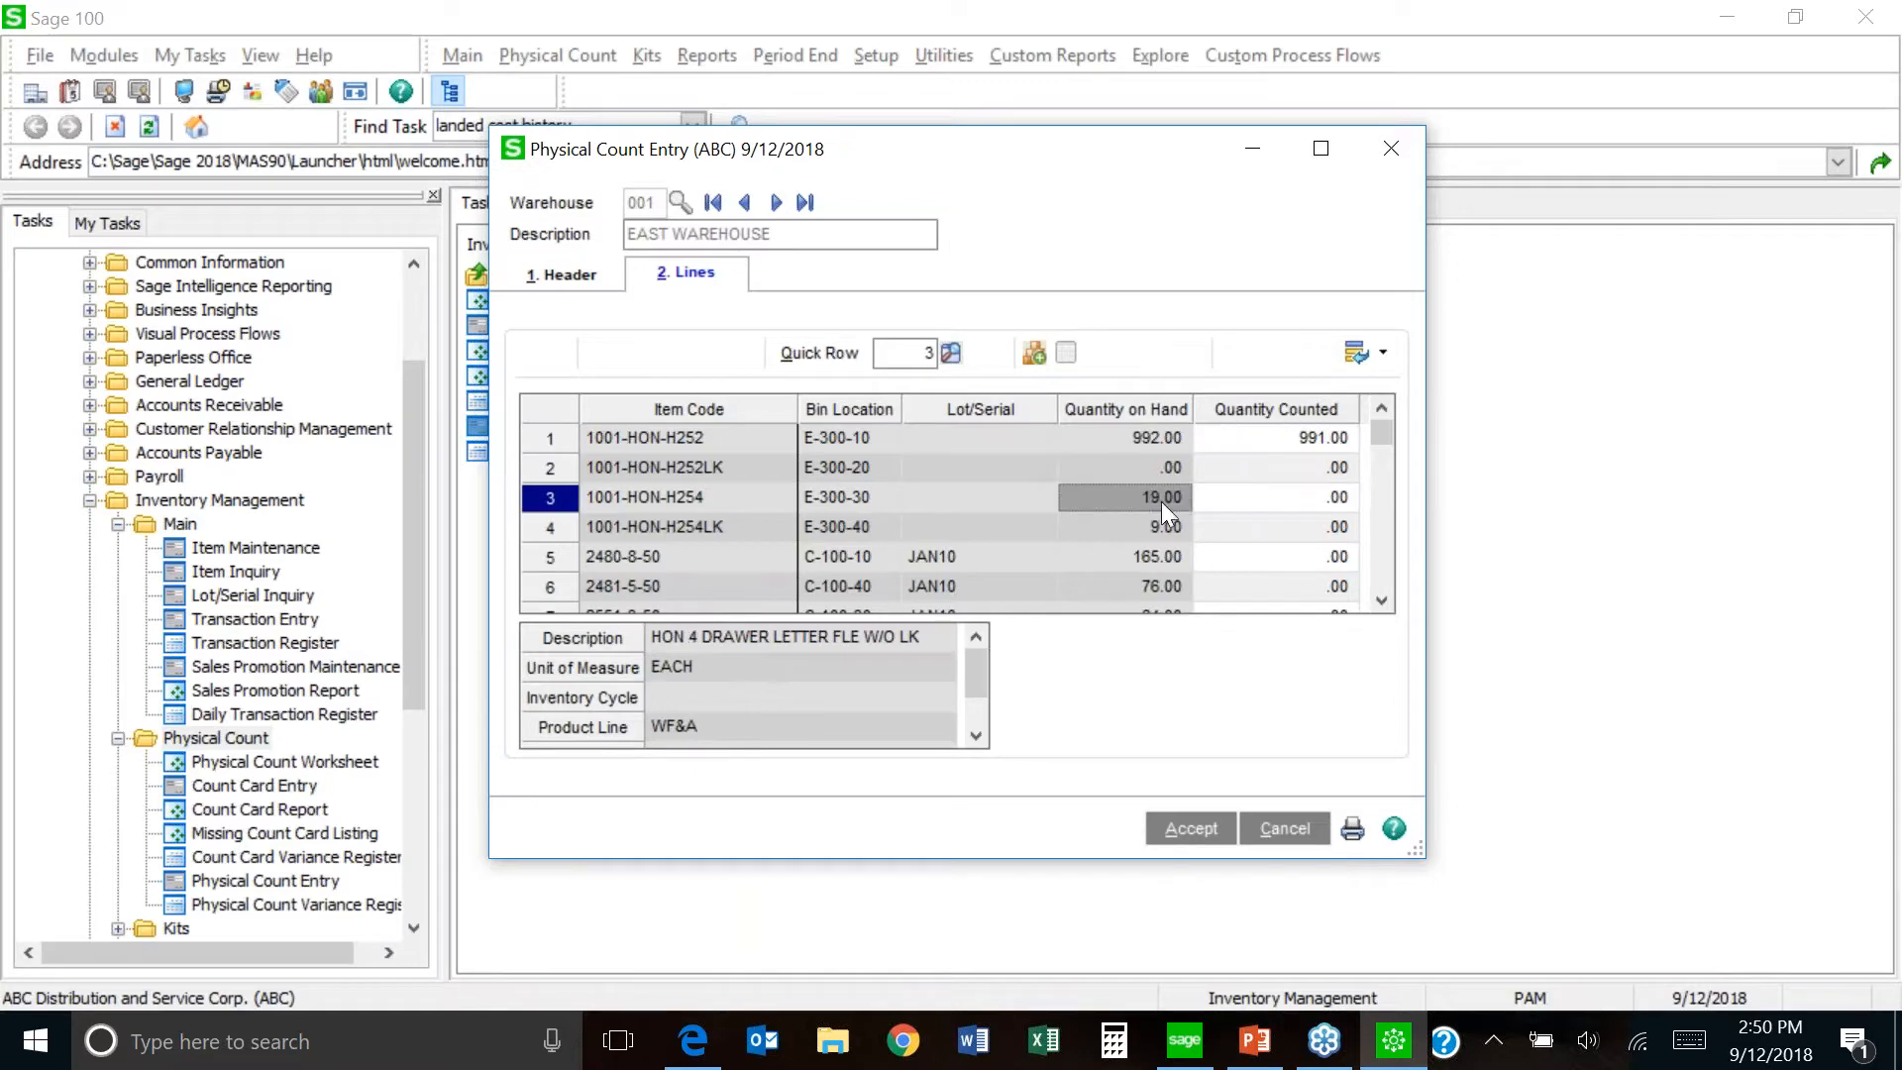
{"action": "left_click", "coordinate": [1314, 493]}
{"action": "type", "text": "19"}
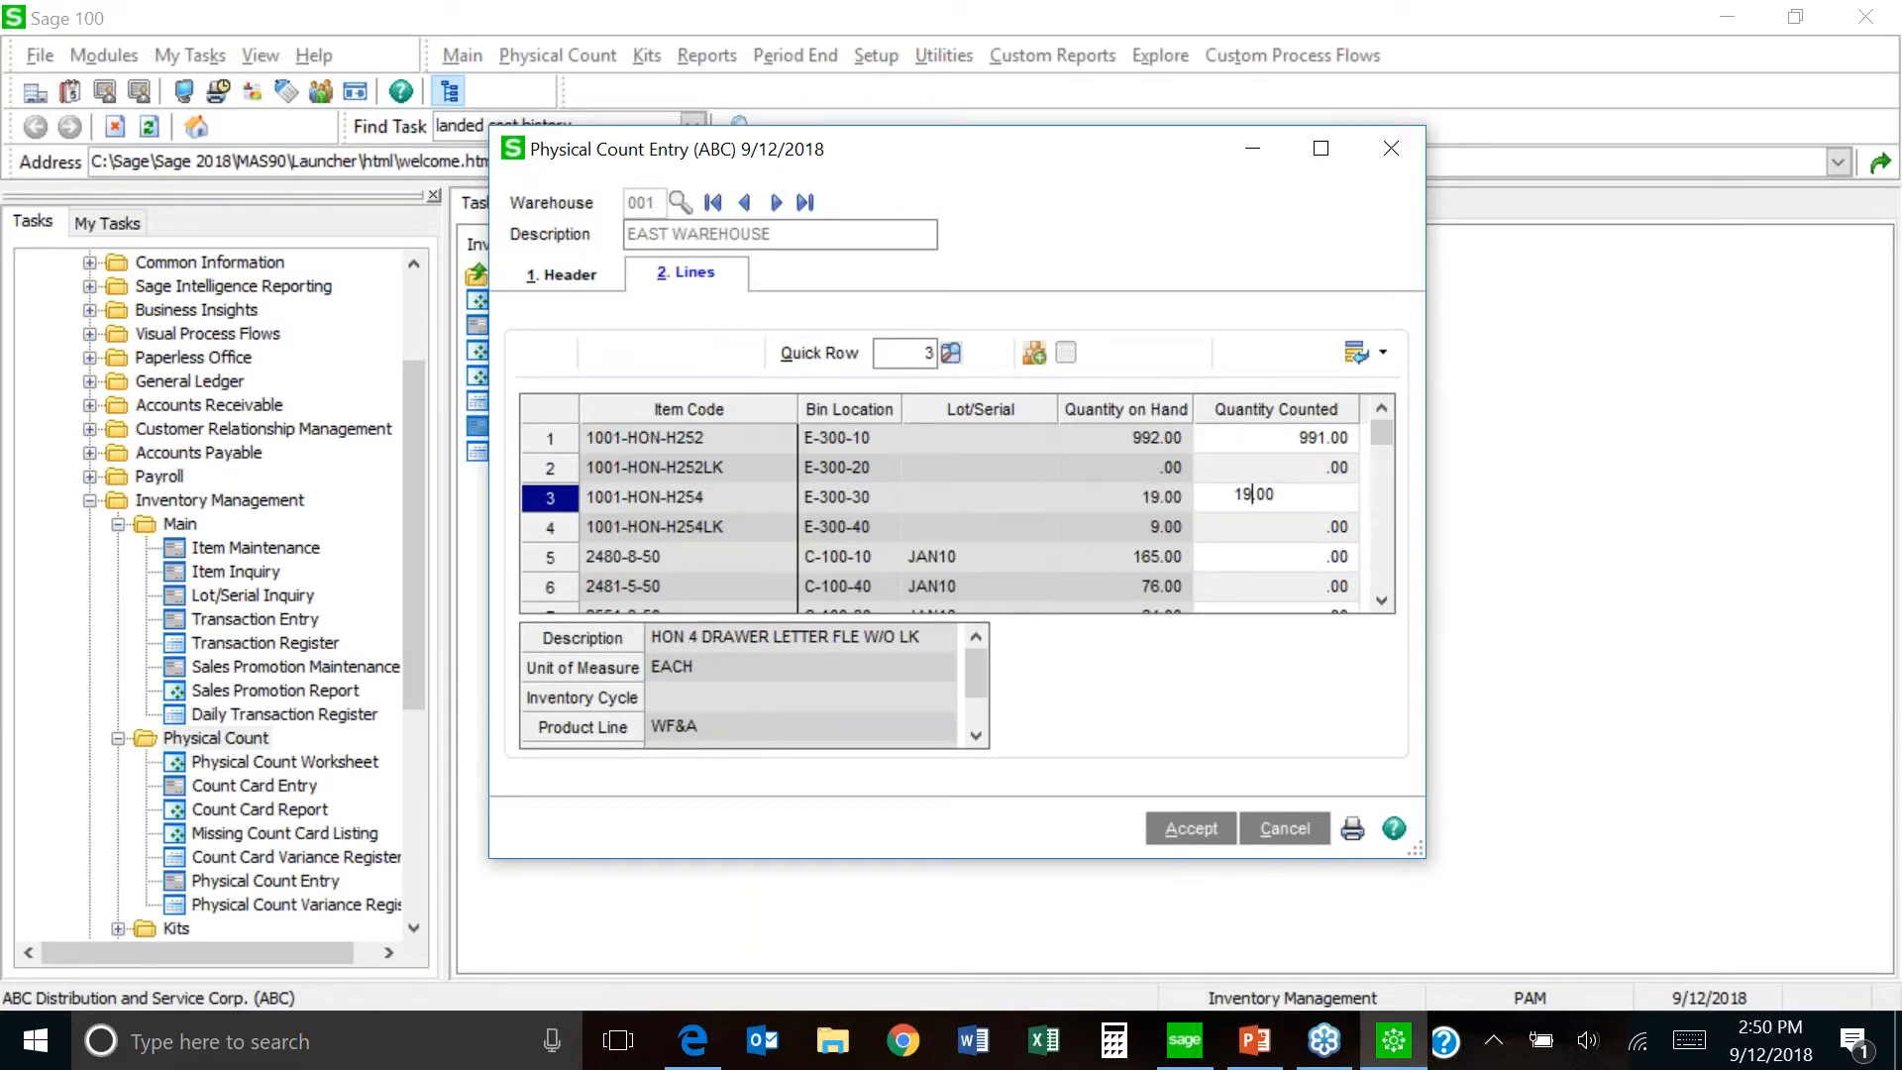
{"action": "left_click", "coordinate": [1267, 525]}
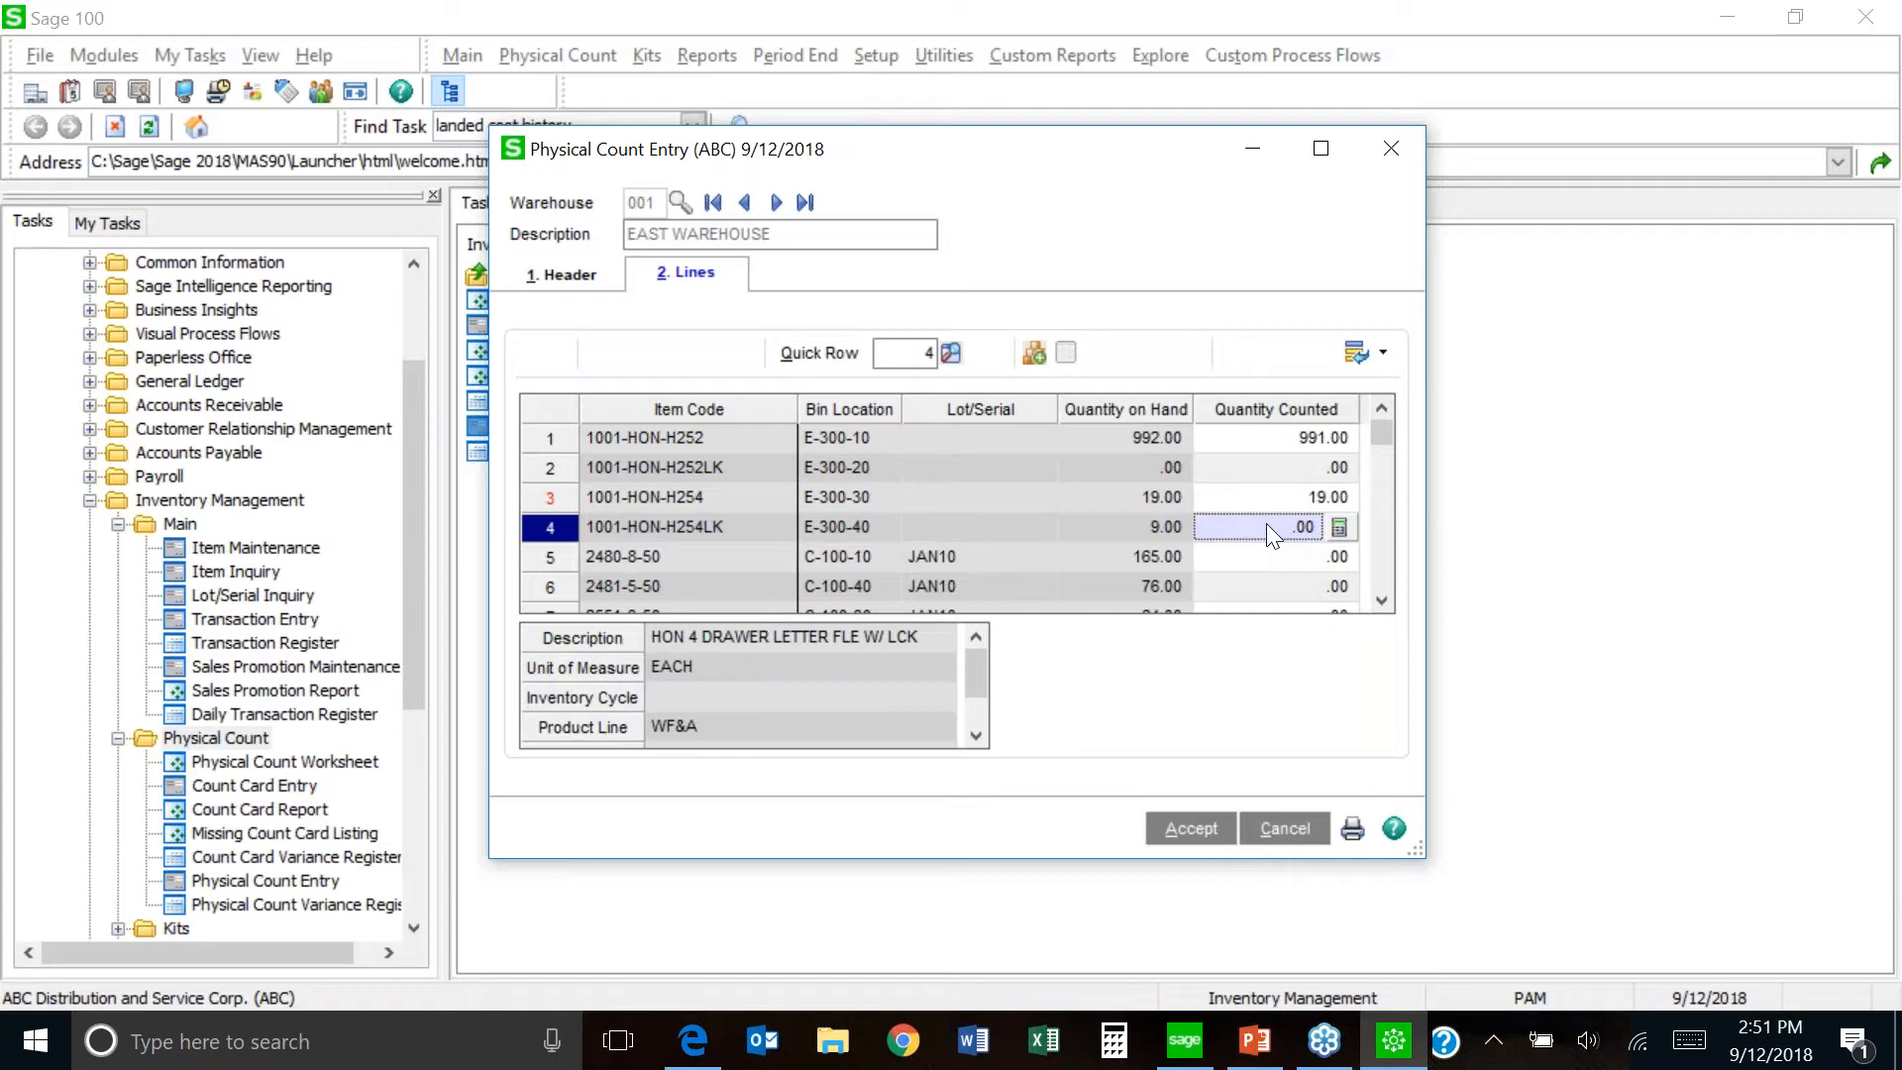
{"action": "left_click", "coordinate": [1405, 151]}
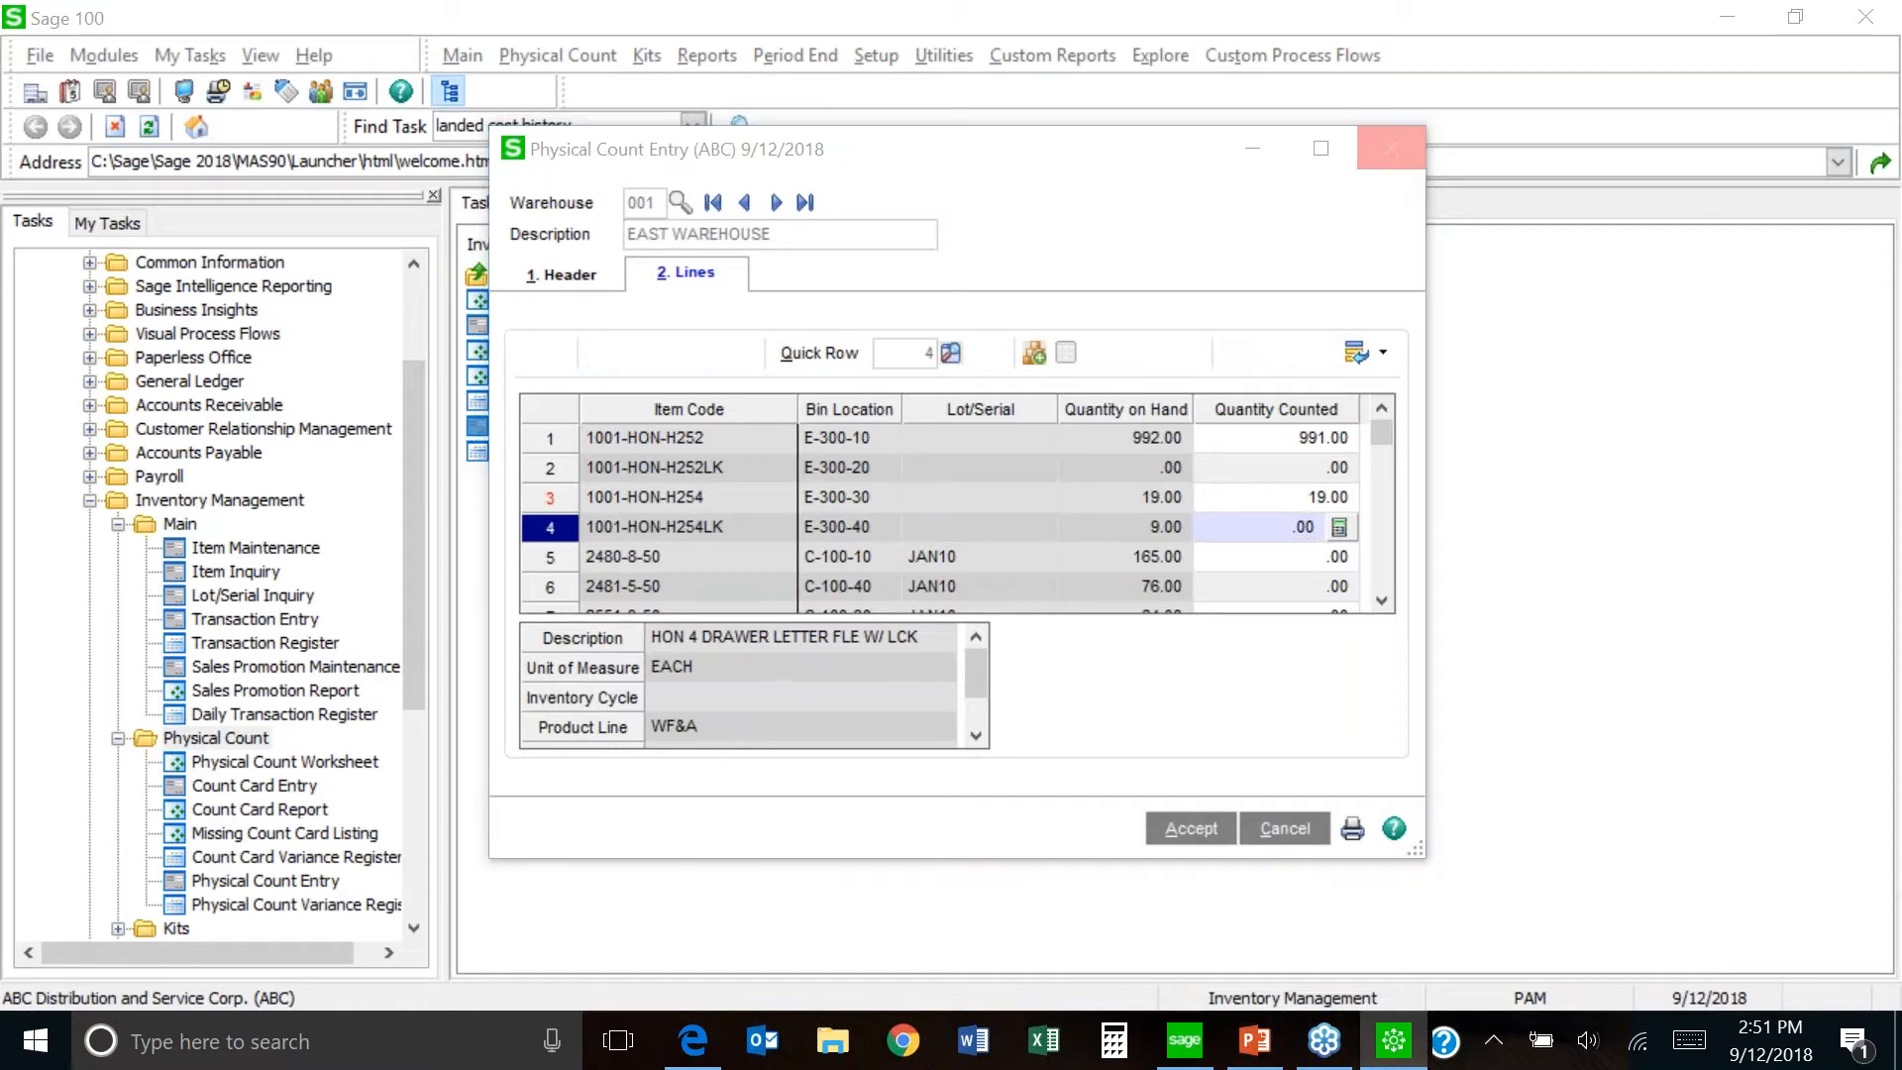
{"action": "left_click", "coordinate": [950, 393]}
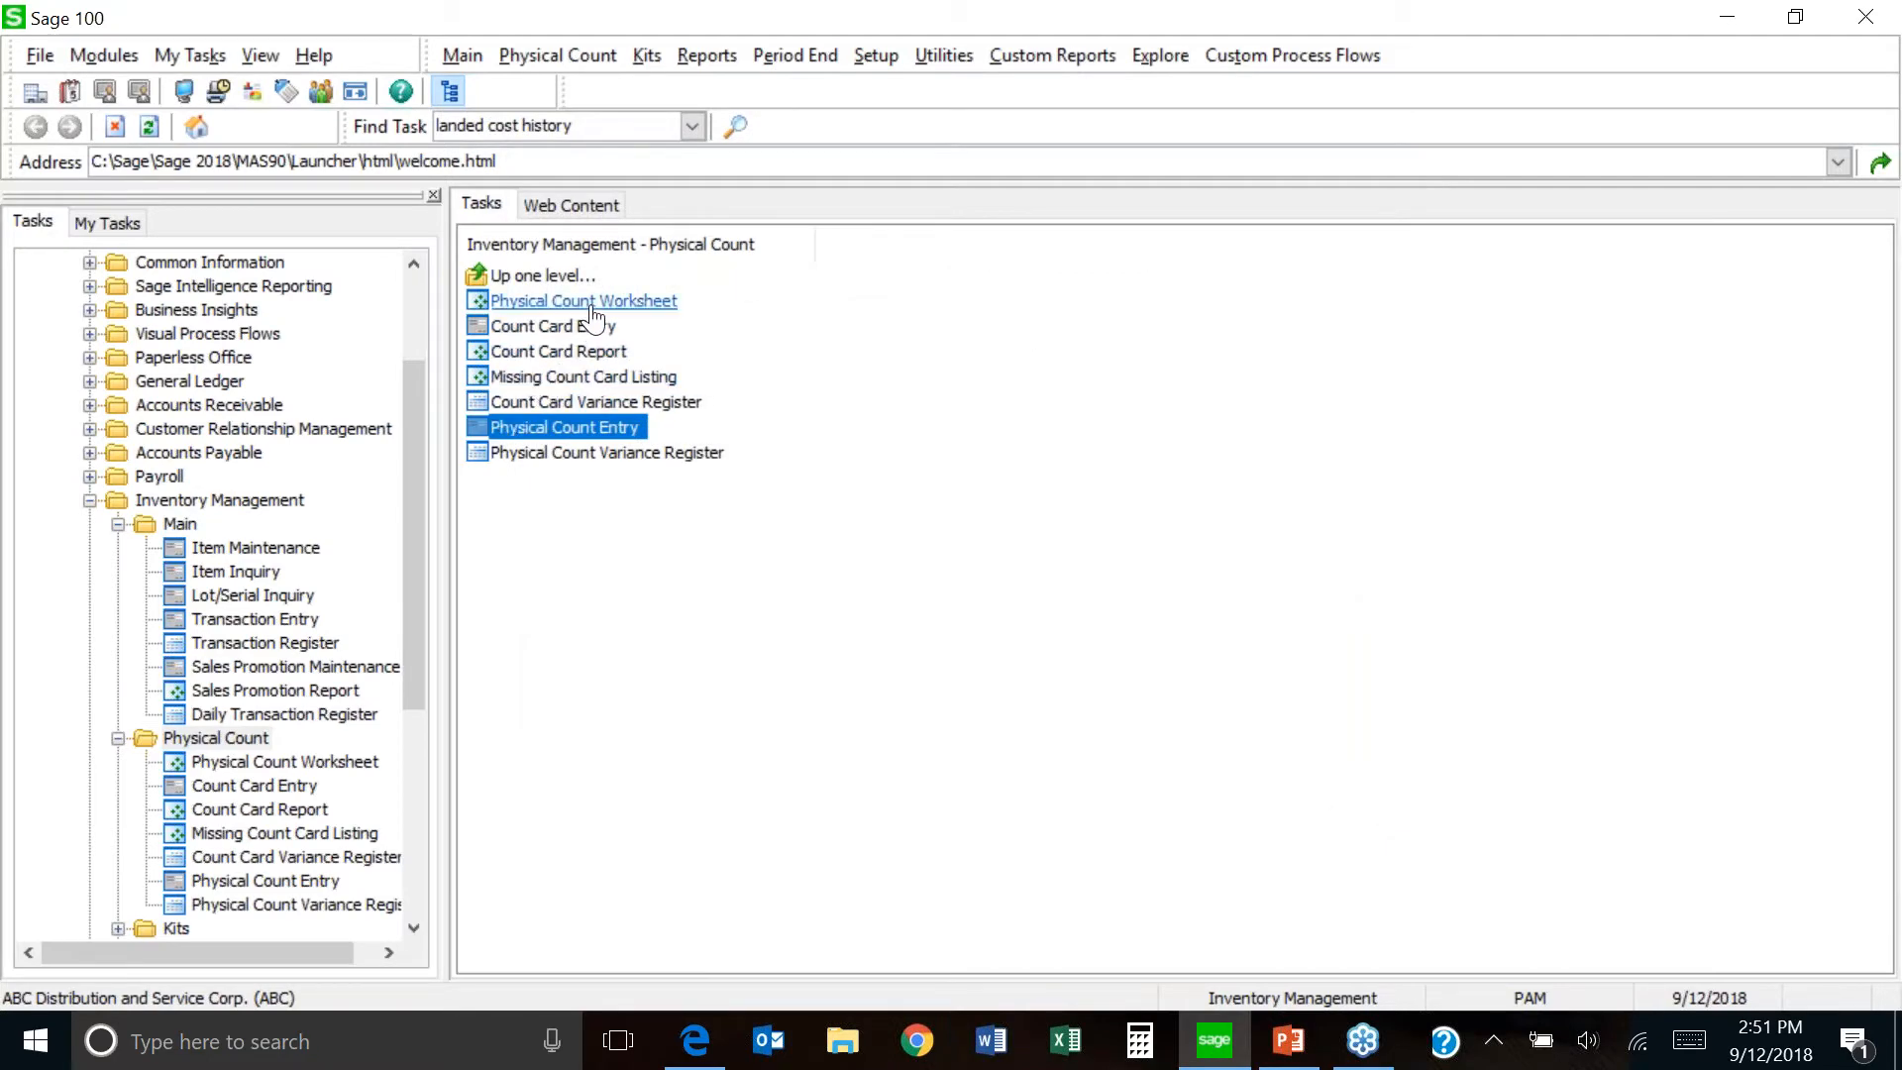
- Run the Physical Count Worksheet with the report option Clear Frozen Items for all items
{"action": "left_click", "coordinate": [555, 302]}
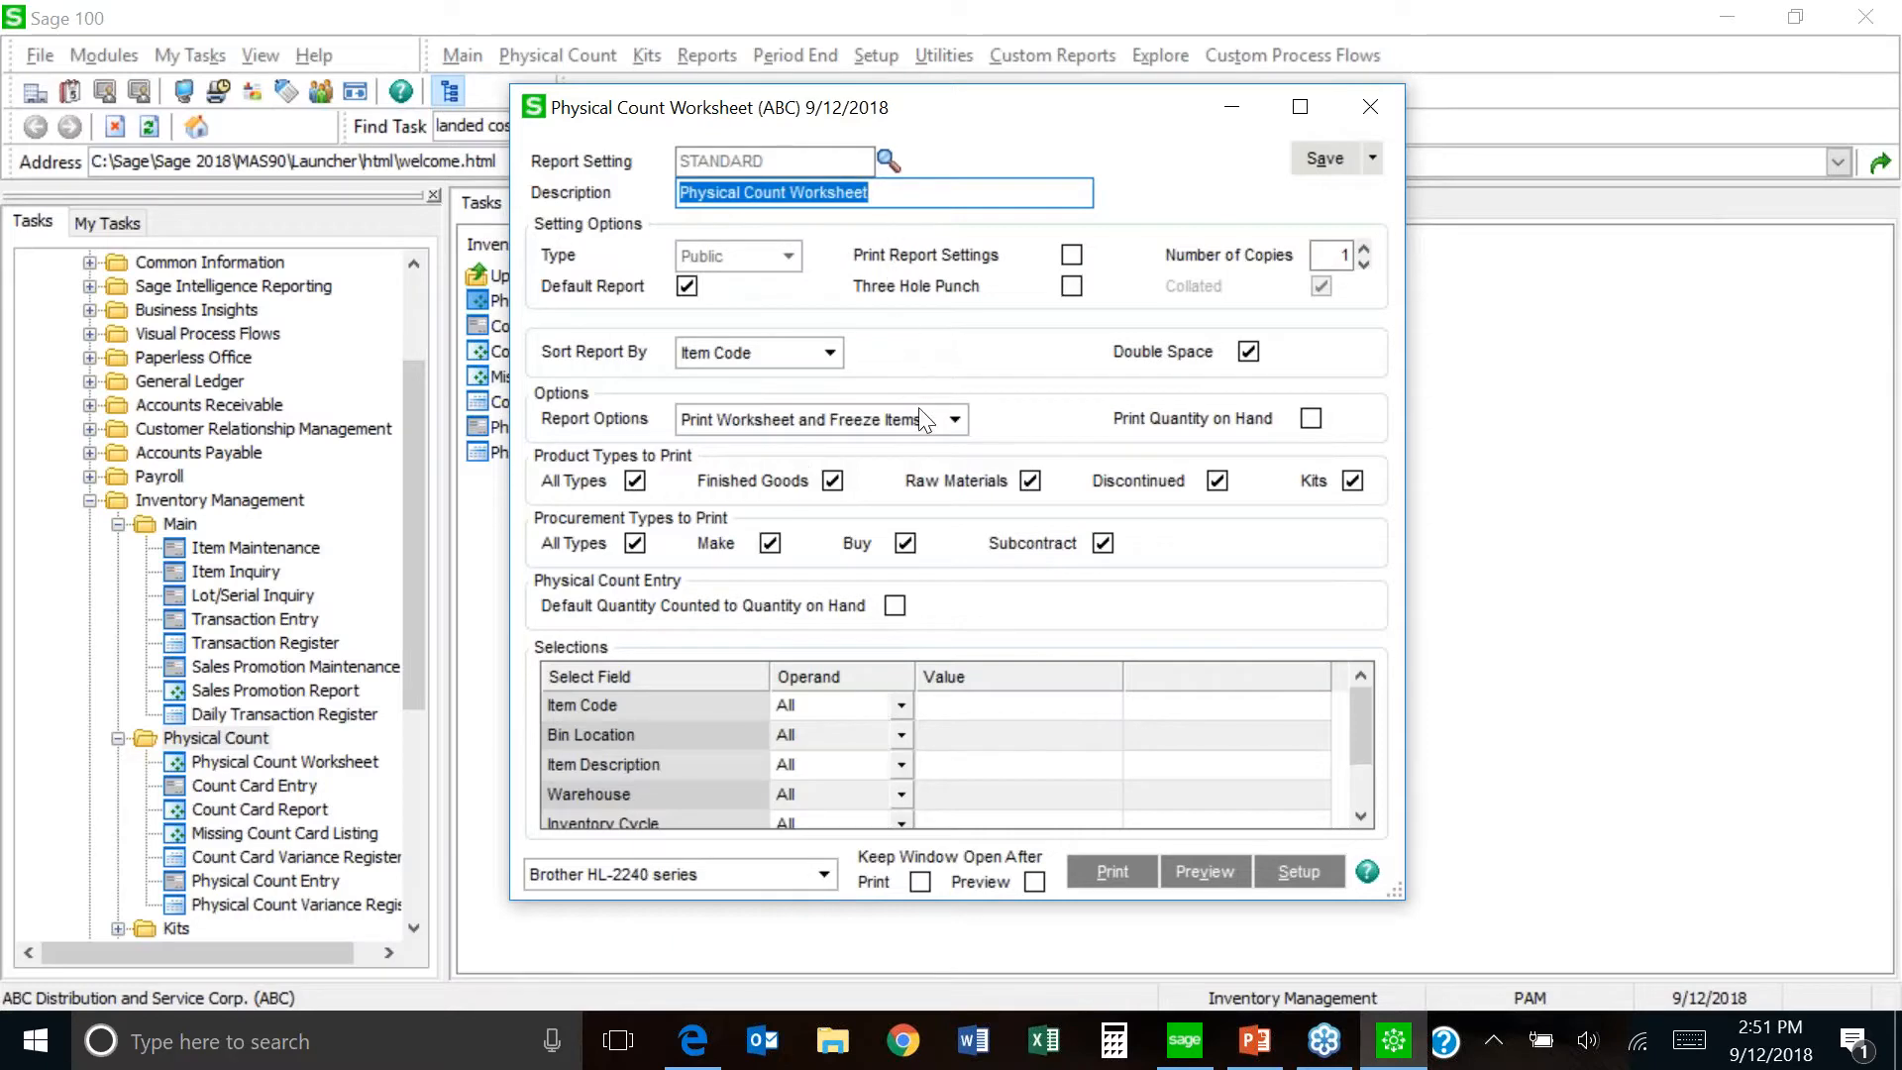
{"action": "left_click", "coordinate": [955, 419]}
{"action": "left_click", "coordinate": [838, 511]}
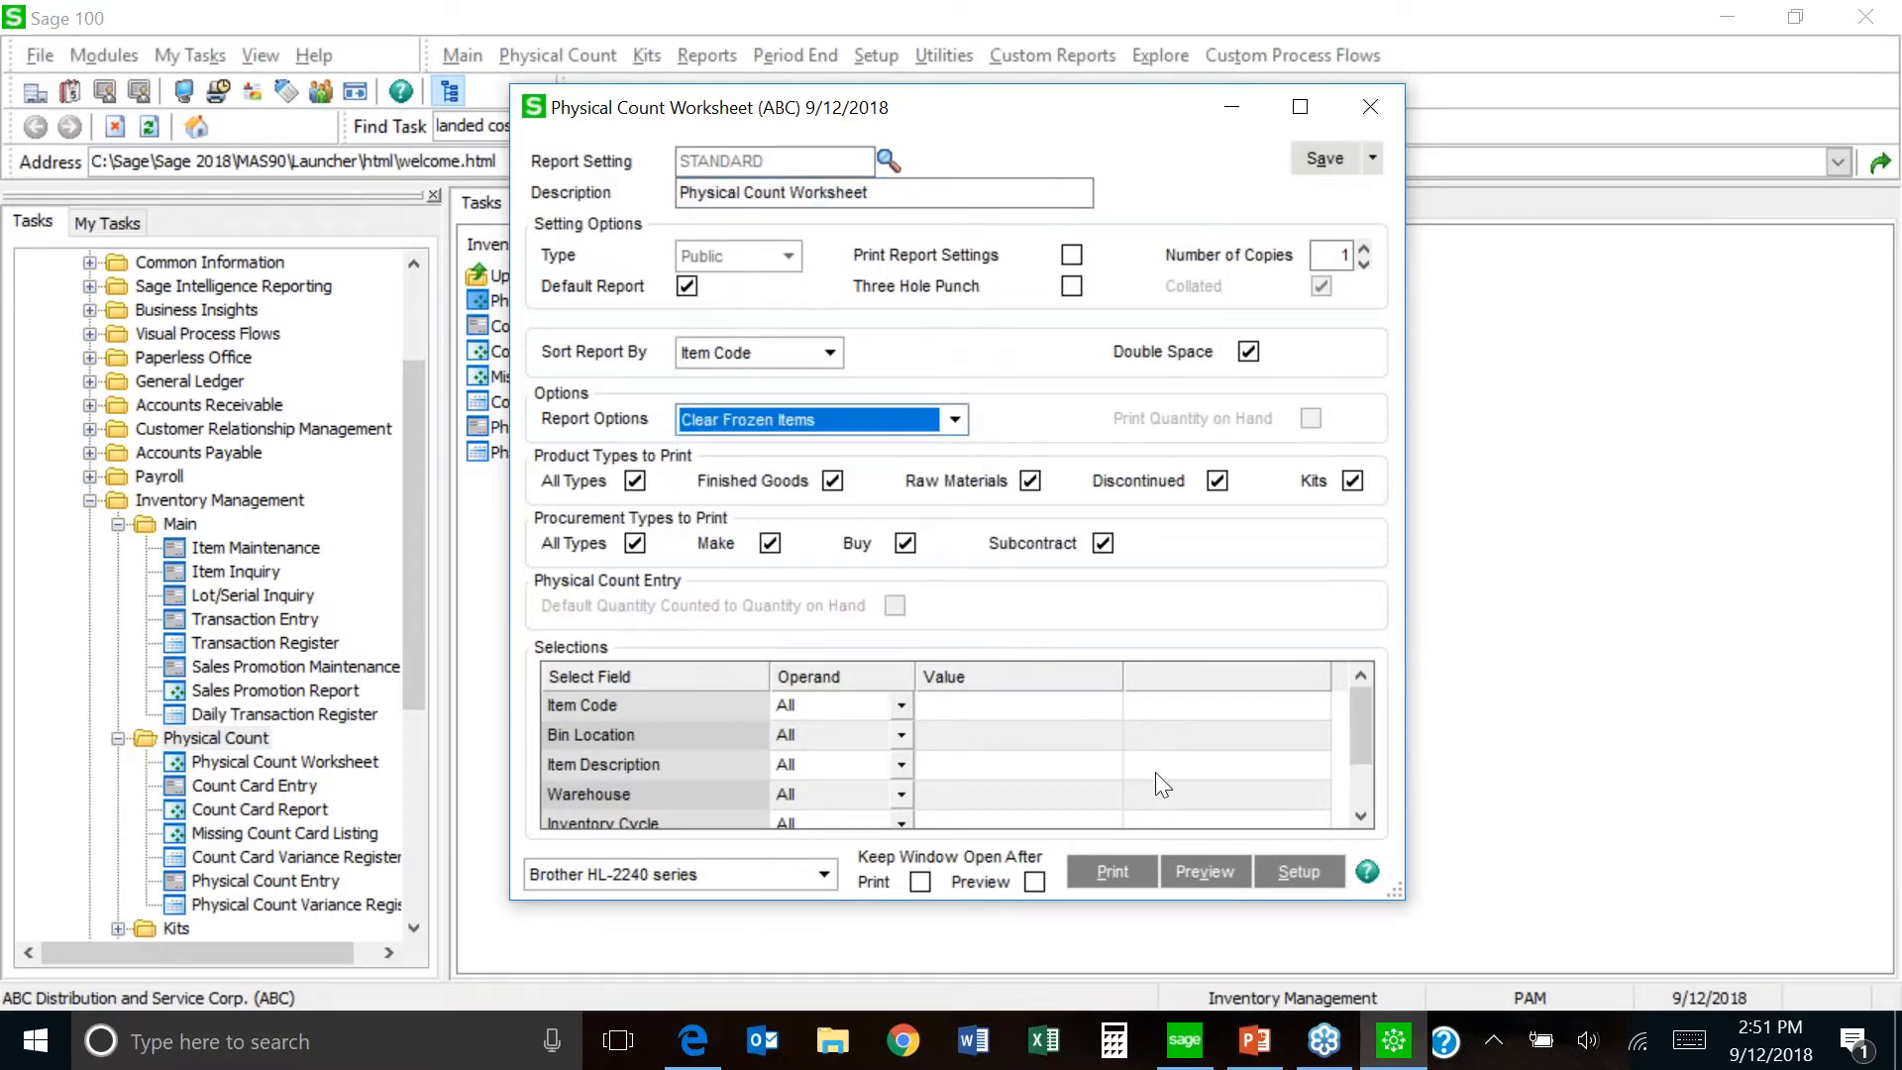
{"action": "left_click", "coordinate": [1204, 871]}
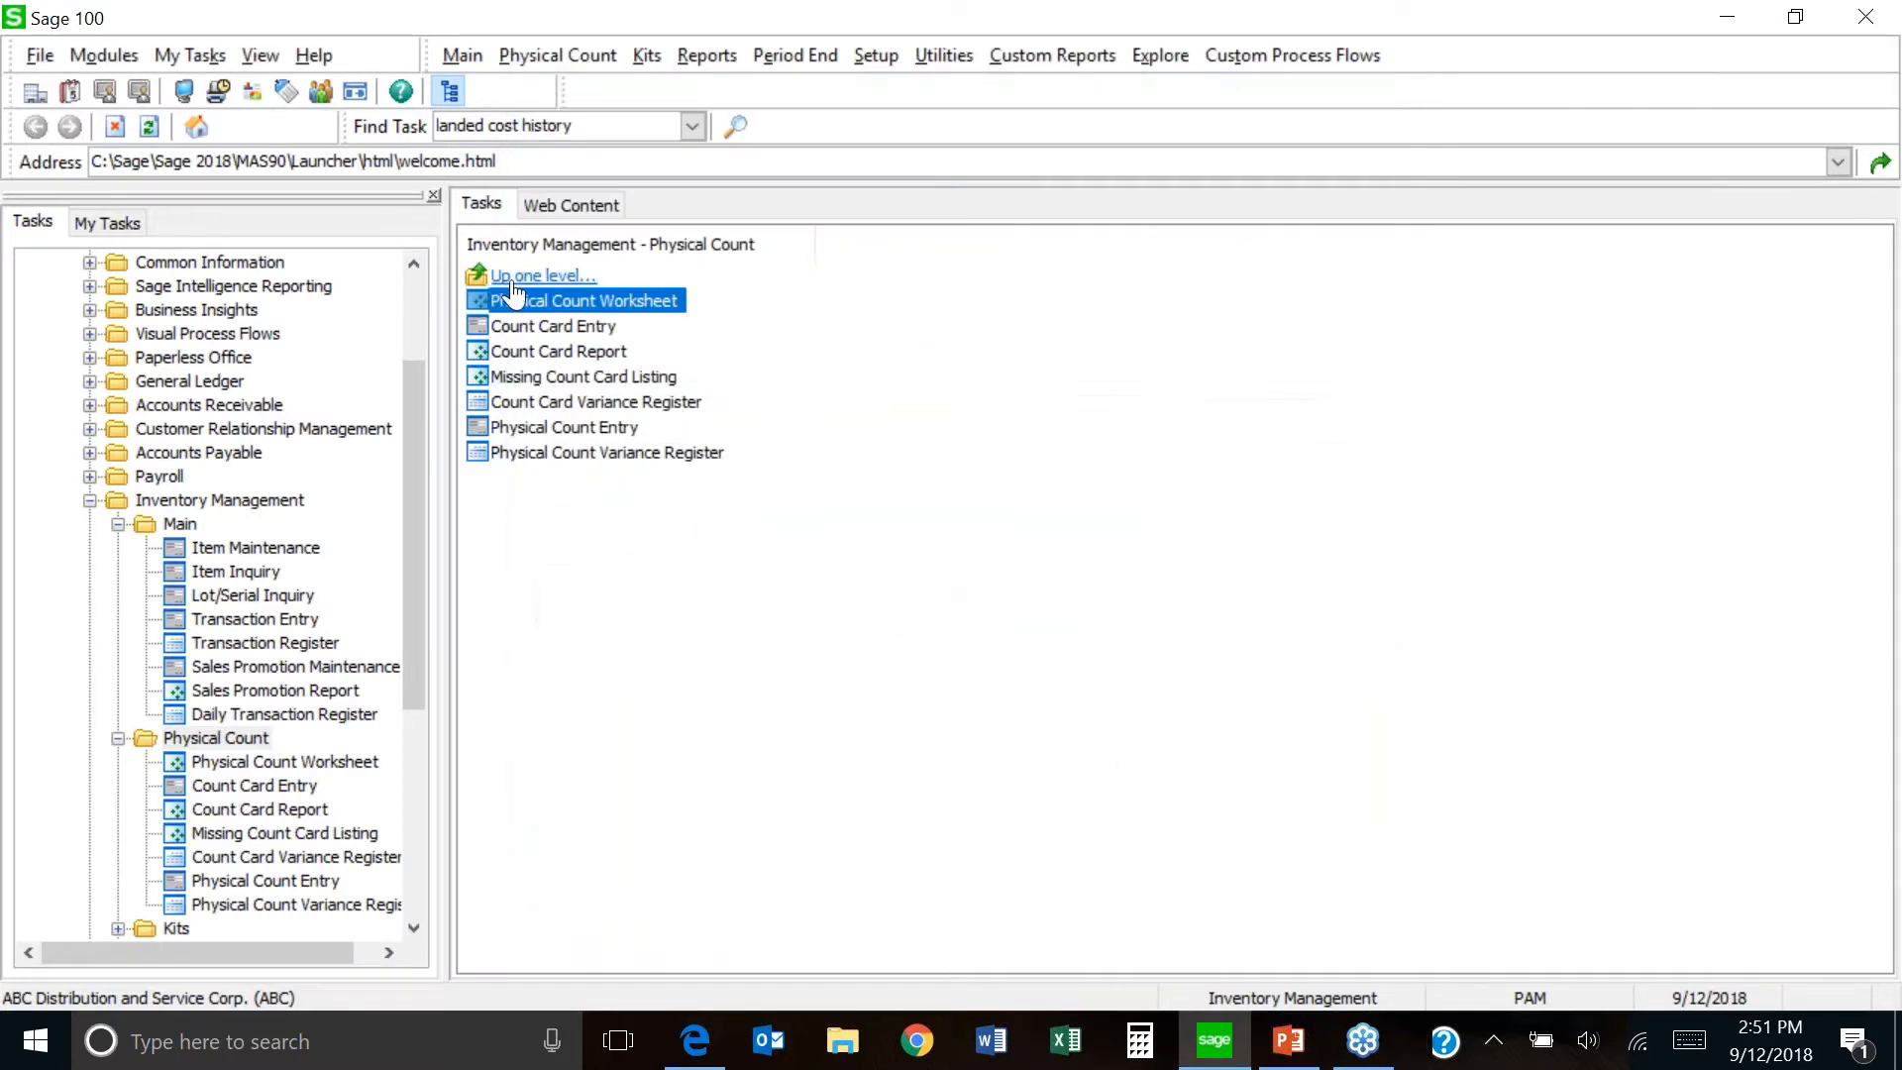
- Reopen the Physical Count Worksheet, limit it to product line equal to PS&A, and close it without printing
{"action": "double_click", "coordinate": [594, 301]}
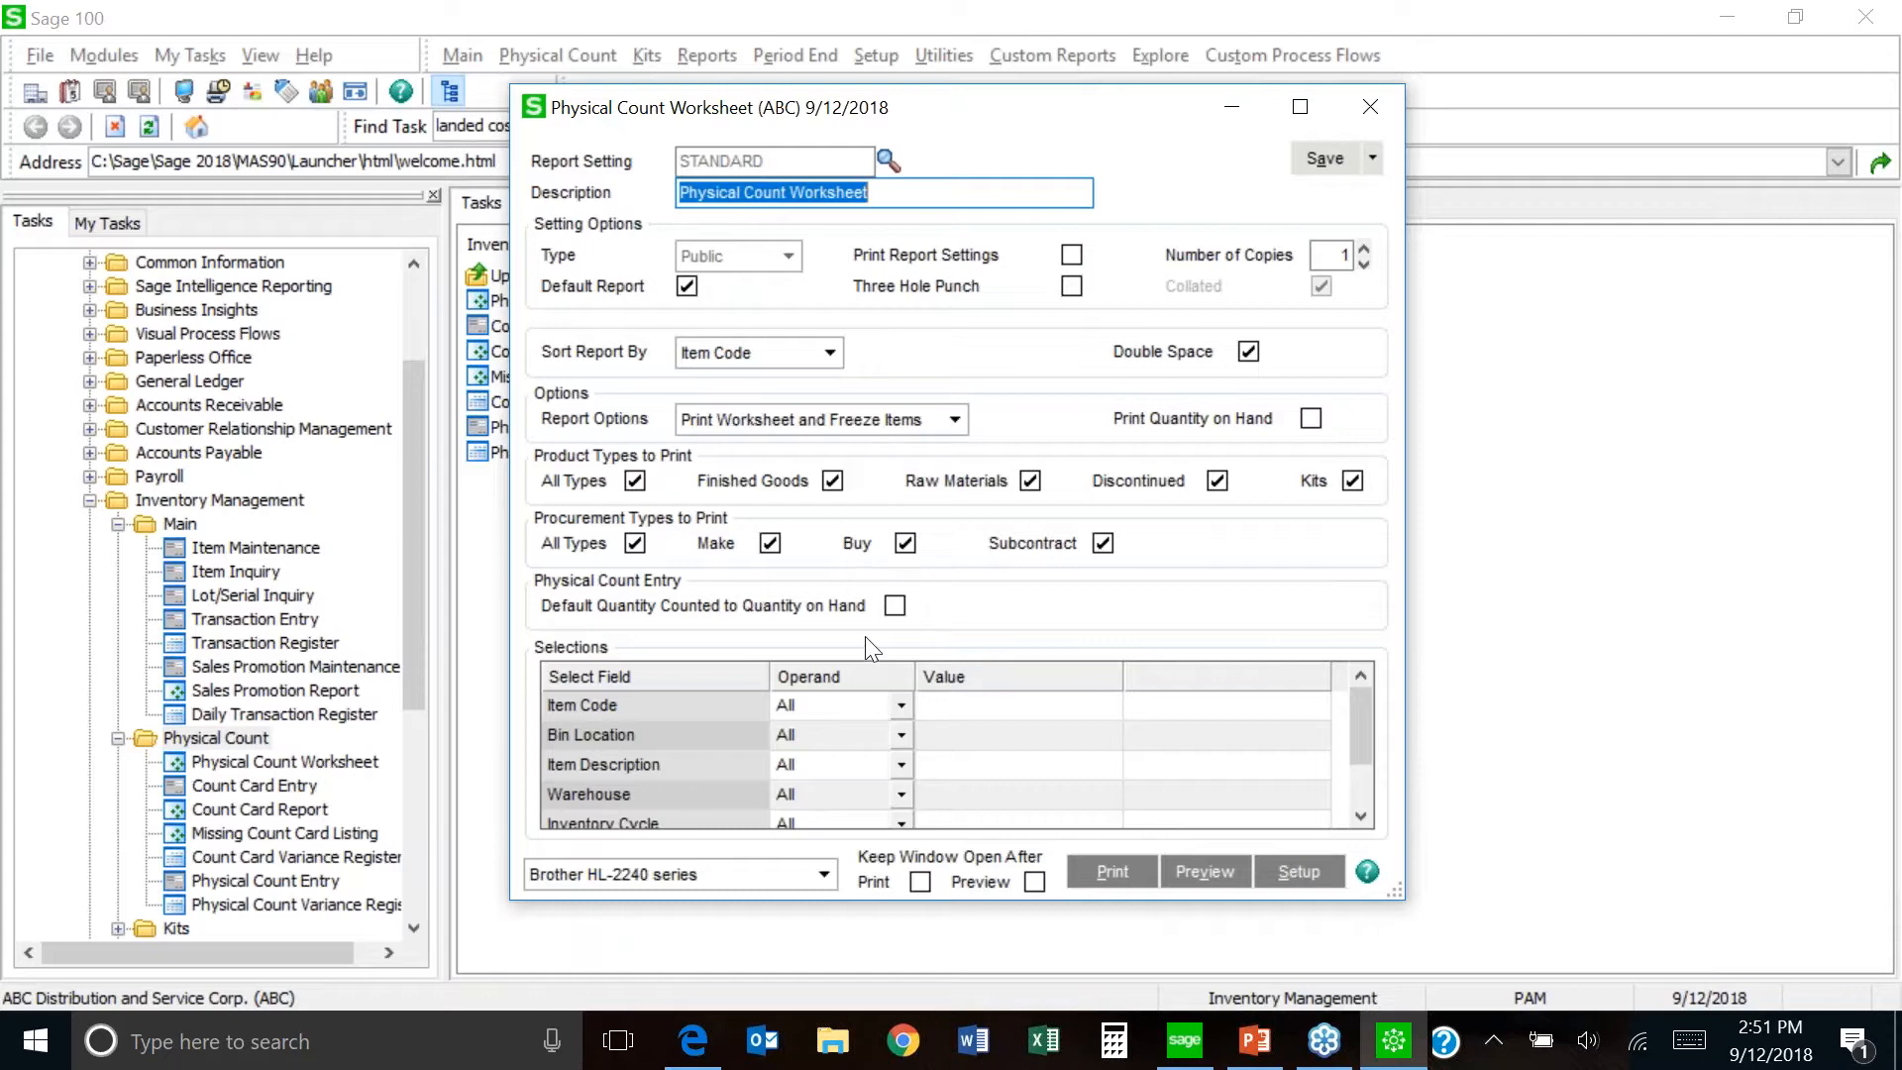
{"action": "left_click_drag", "start_coordinate": [1363, 739], "coordinate": [1361, 816]}
{"action": "left_click", "coordinate": [1362, 800]}
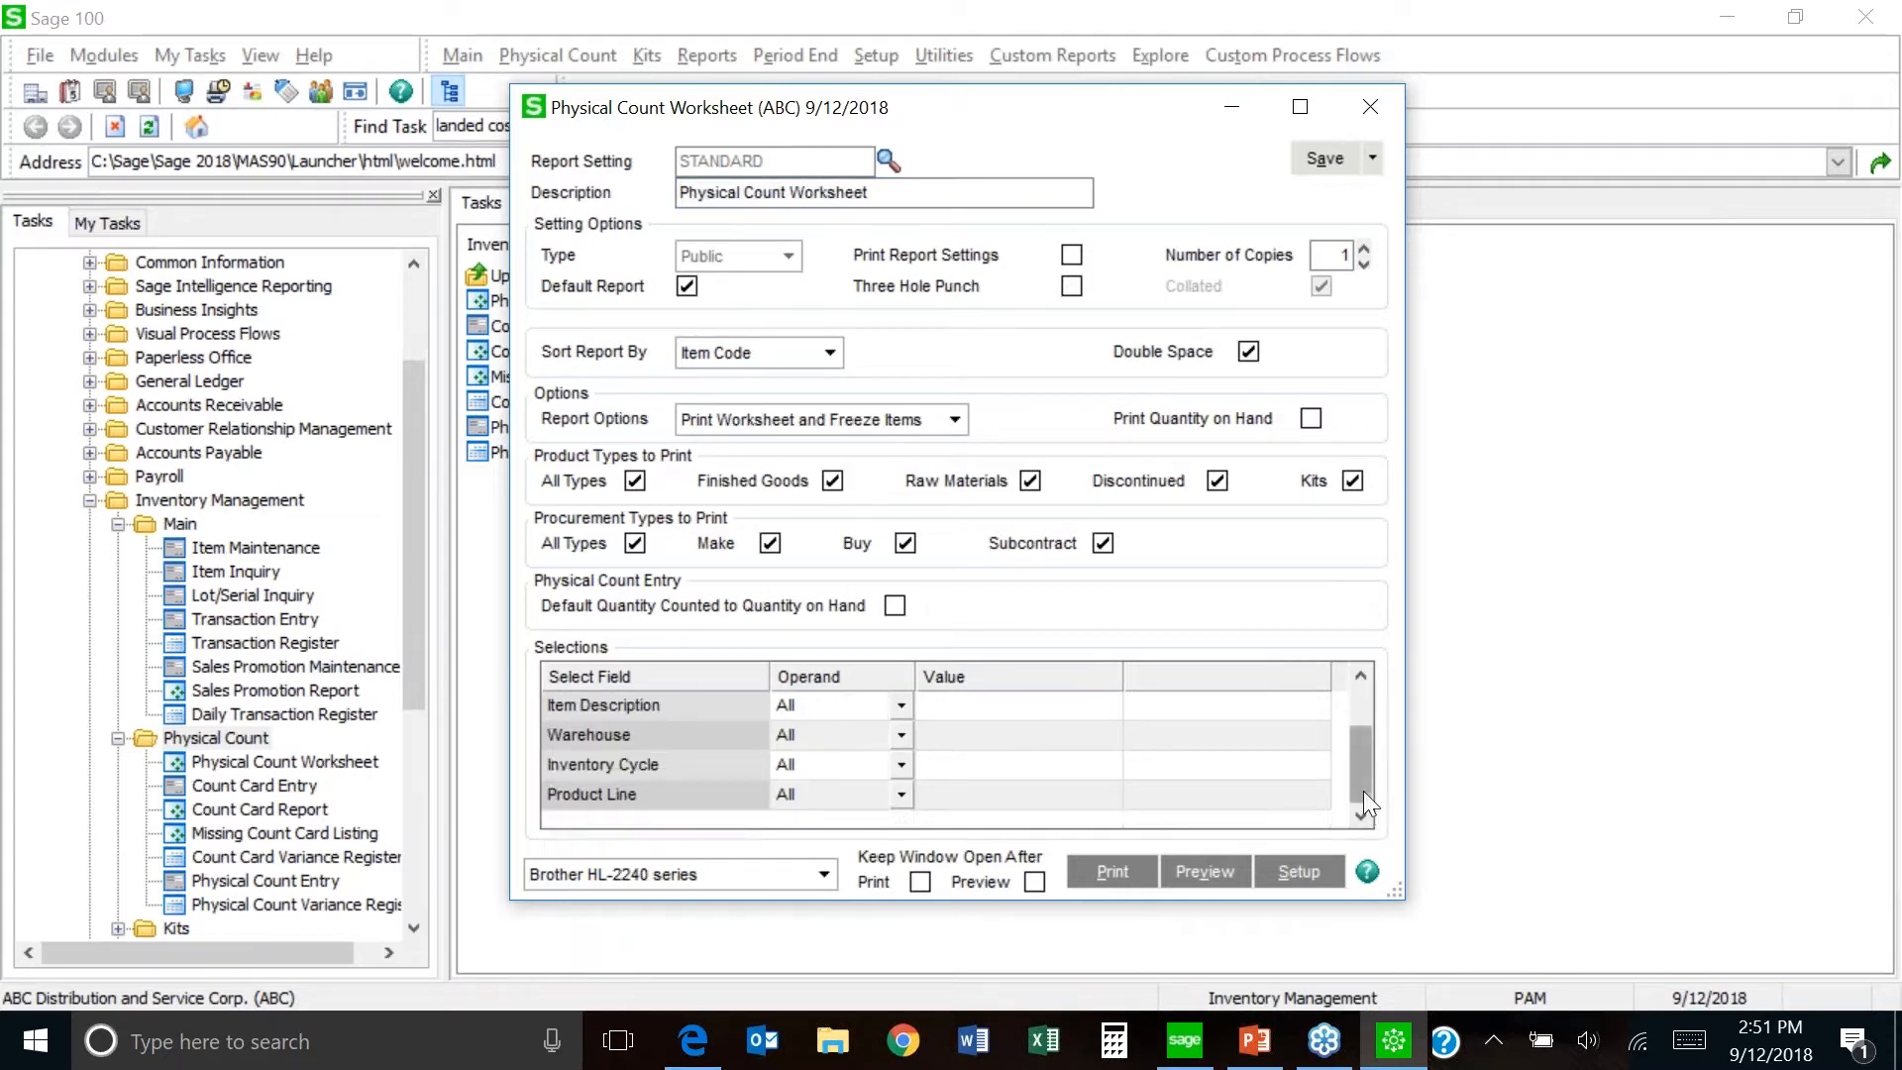
{"action": "left_click", "coordinate": [901, 794]}
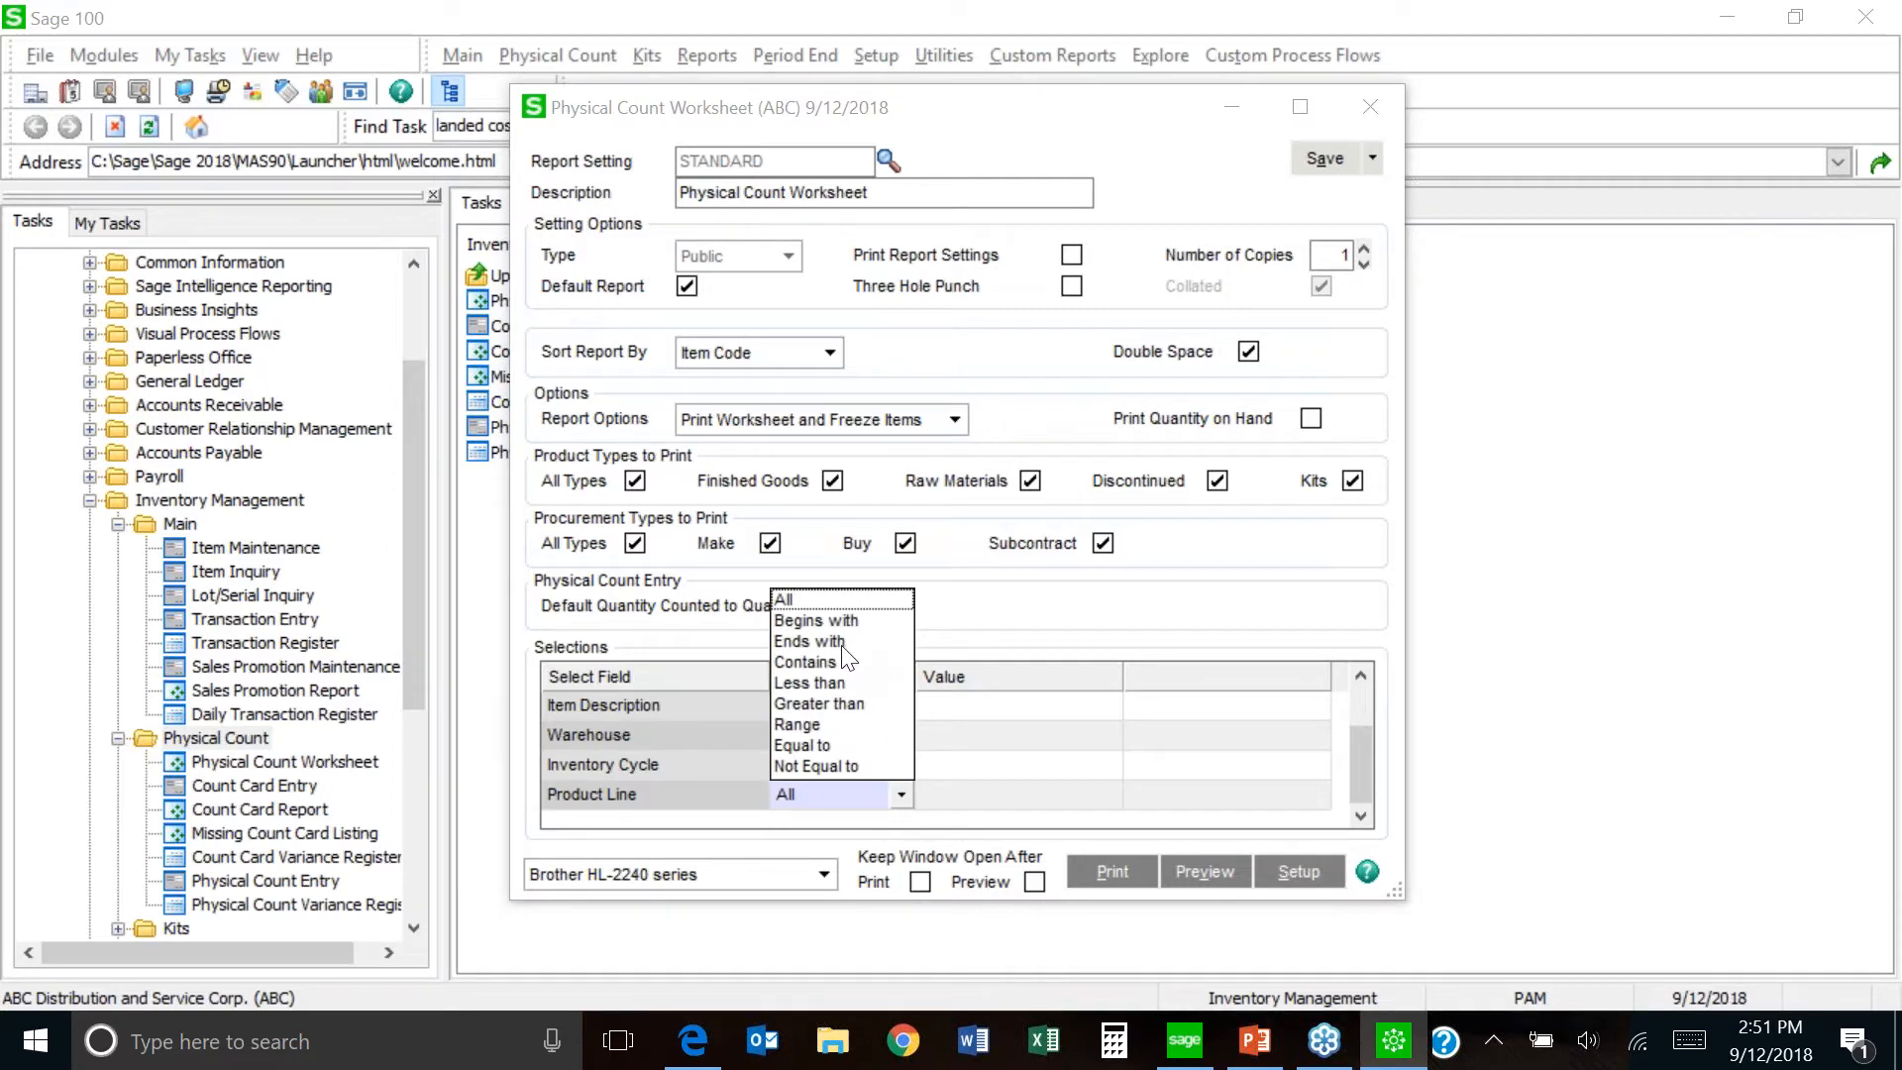
{"action": "left_click", "coordinate": [819, 743]}
{"action": "left_click", "coordinate": [1068, 793]}
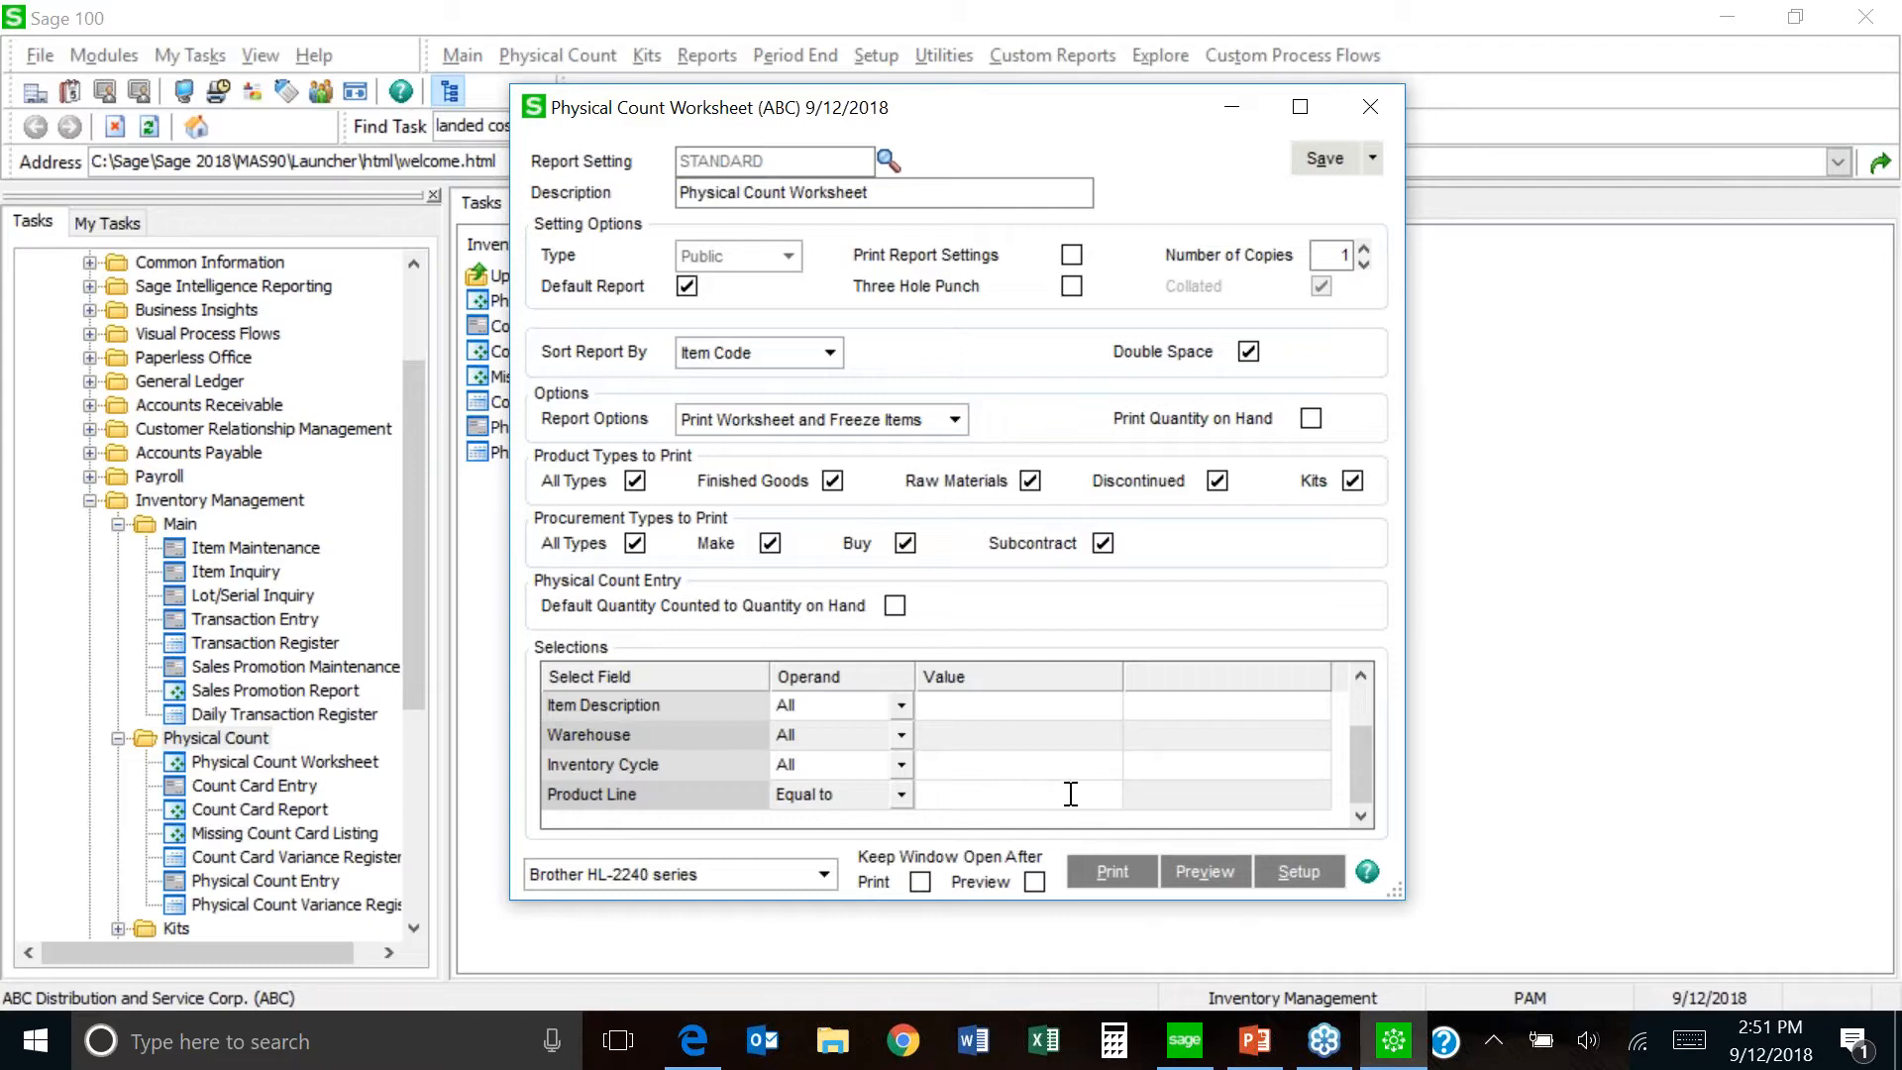
{"action": "left_click", "coordinate": [1012, 789]}
{"action": "left_click", "coordinate": [1112, 793]}
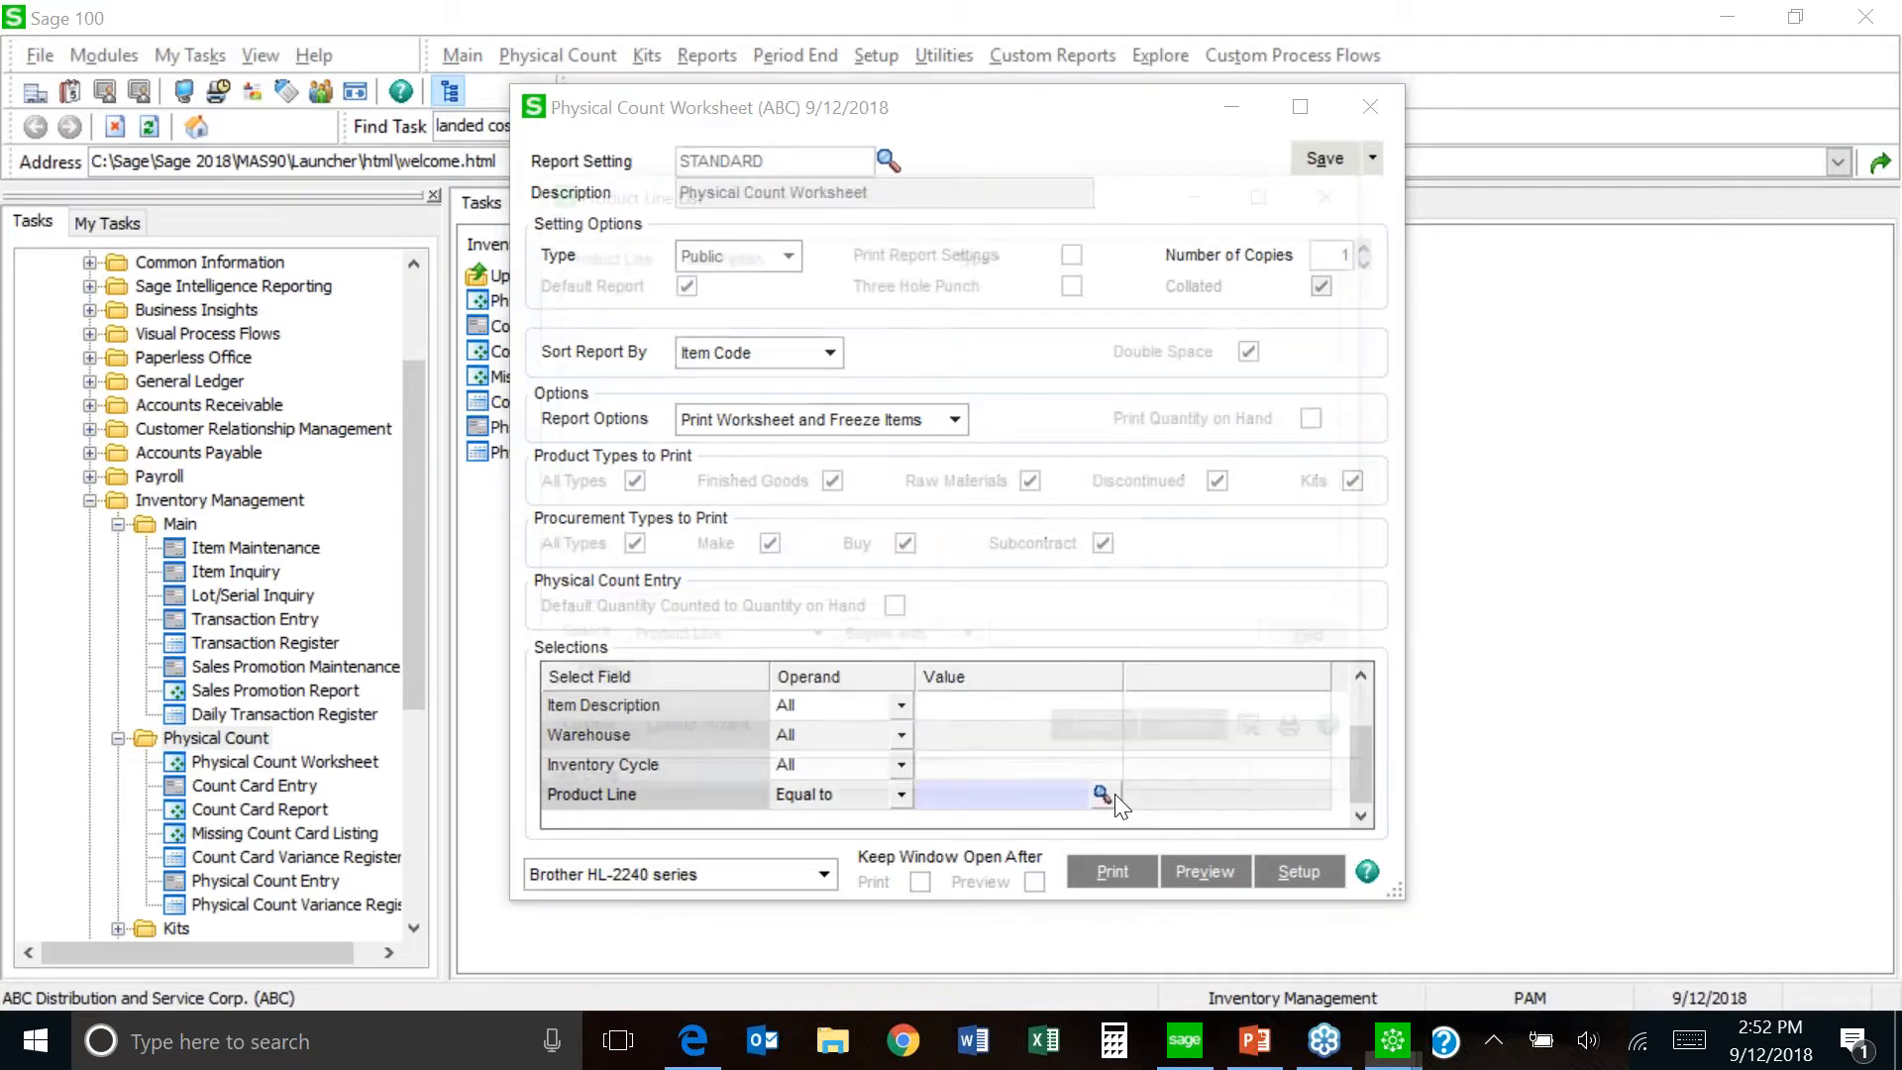
{"action": "double_click", "coordinate": [789, 353]}
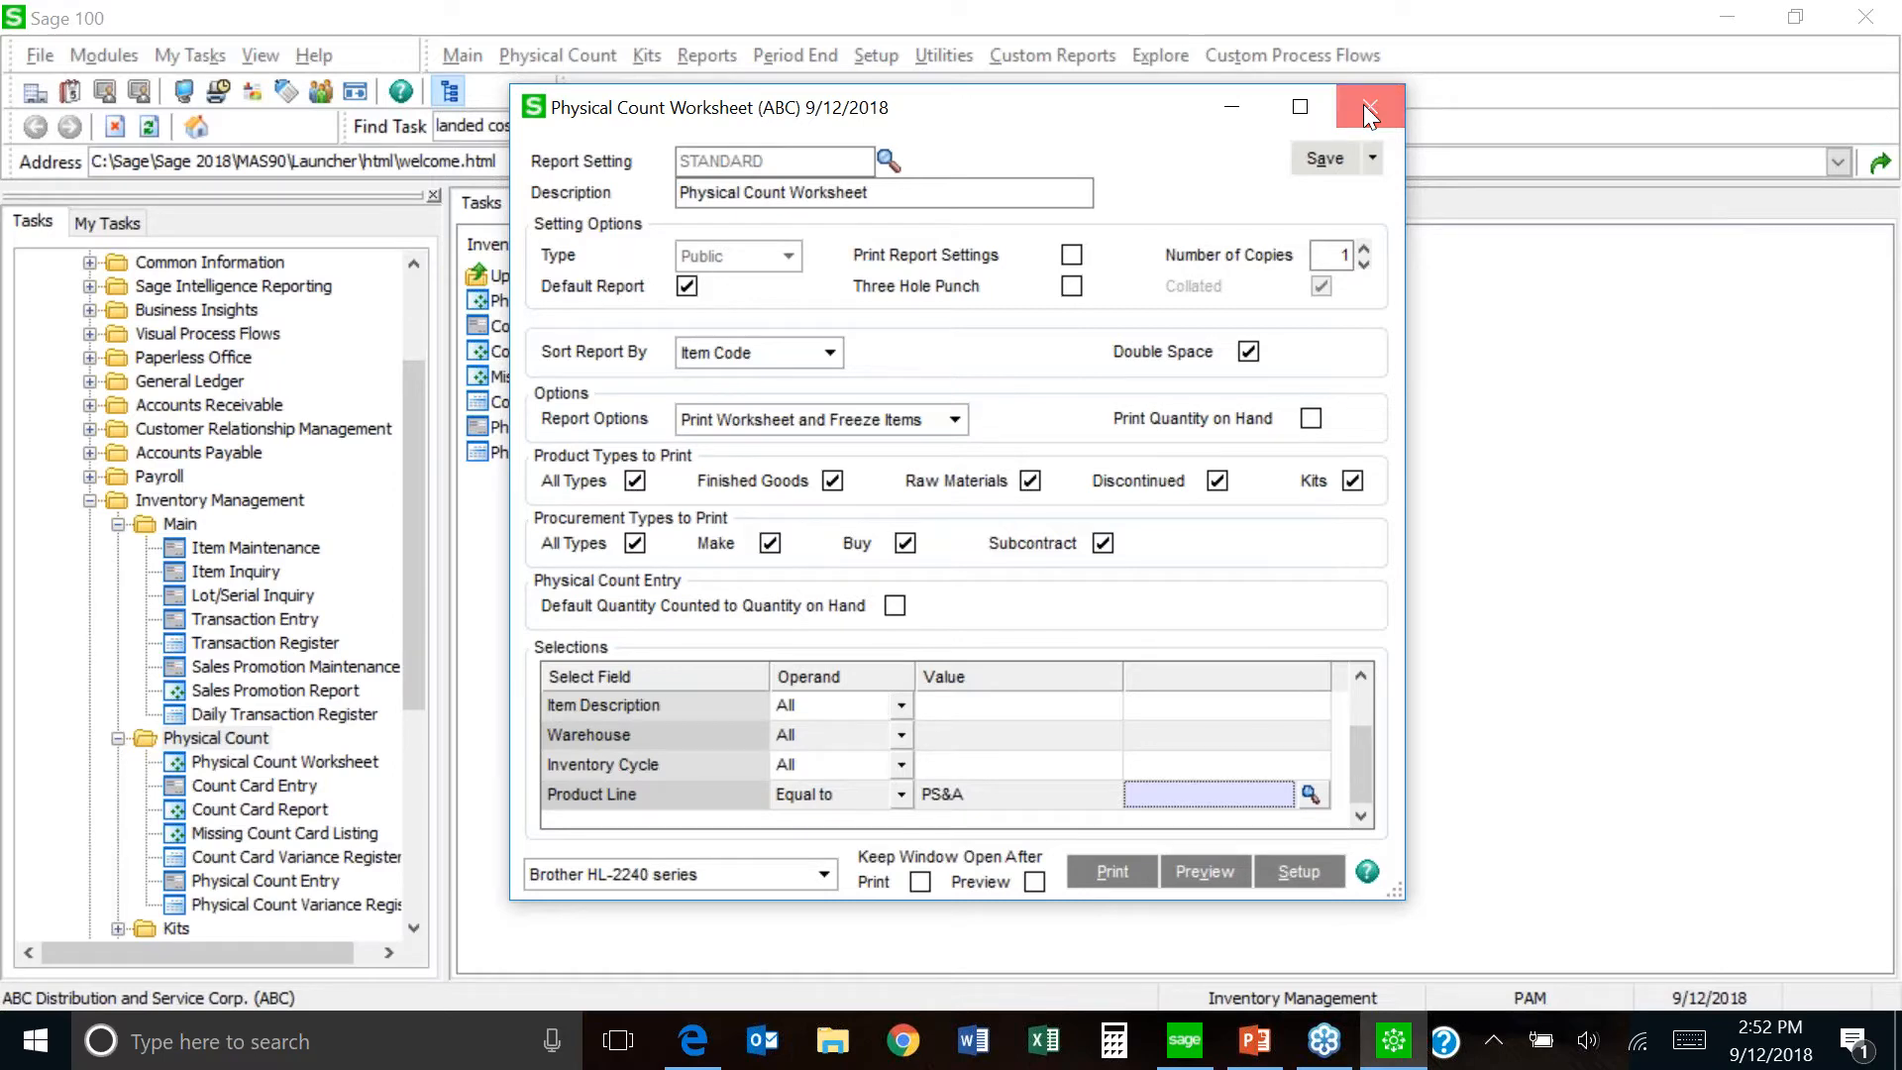
{"action": "left_click", "coordinate": [1368, 107]}
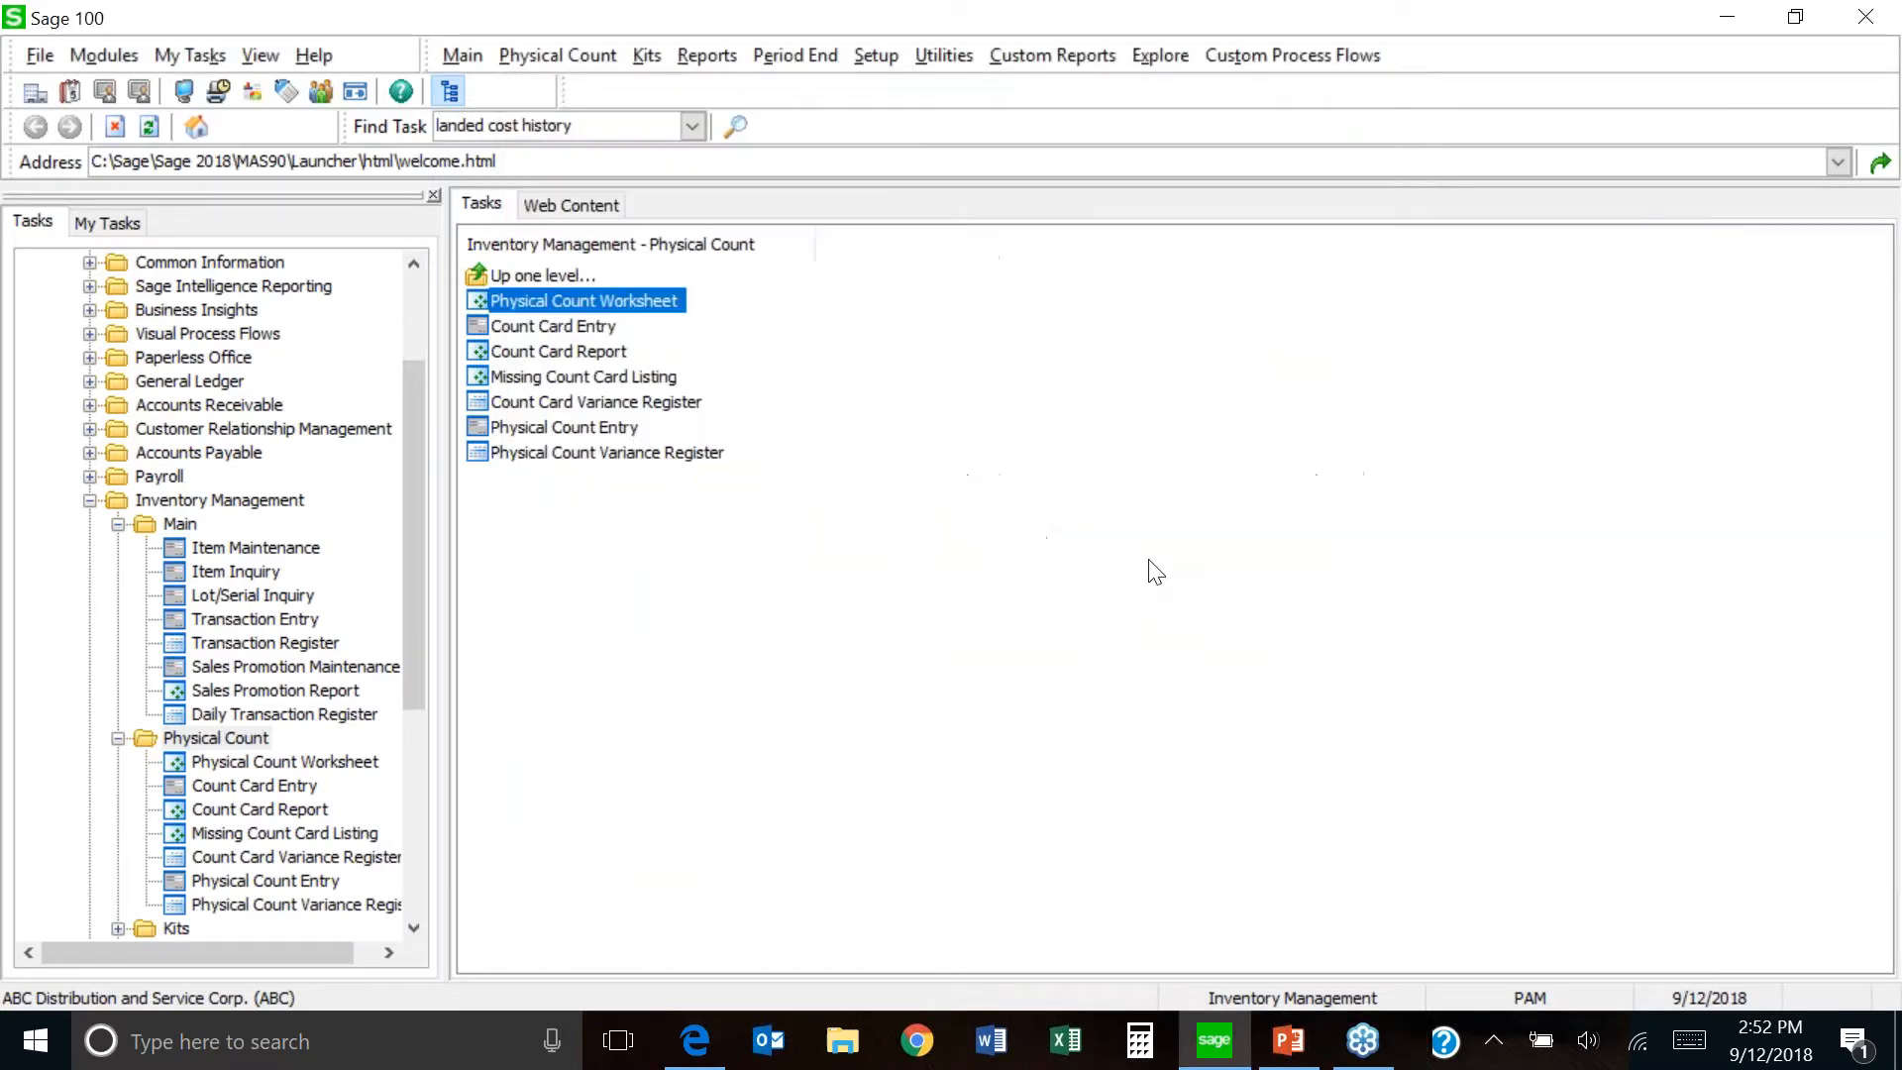
- Collapse the Inventory Management module tree and display the module's list of reports
{"action": "left_click", "coordinate": [89, 501]}
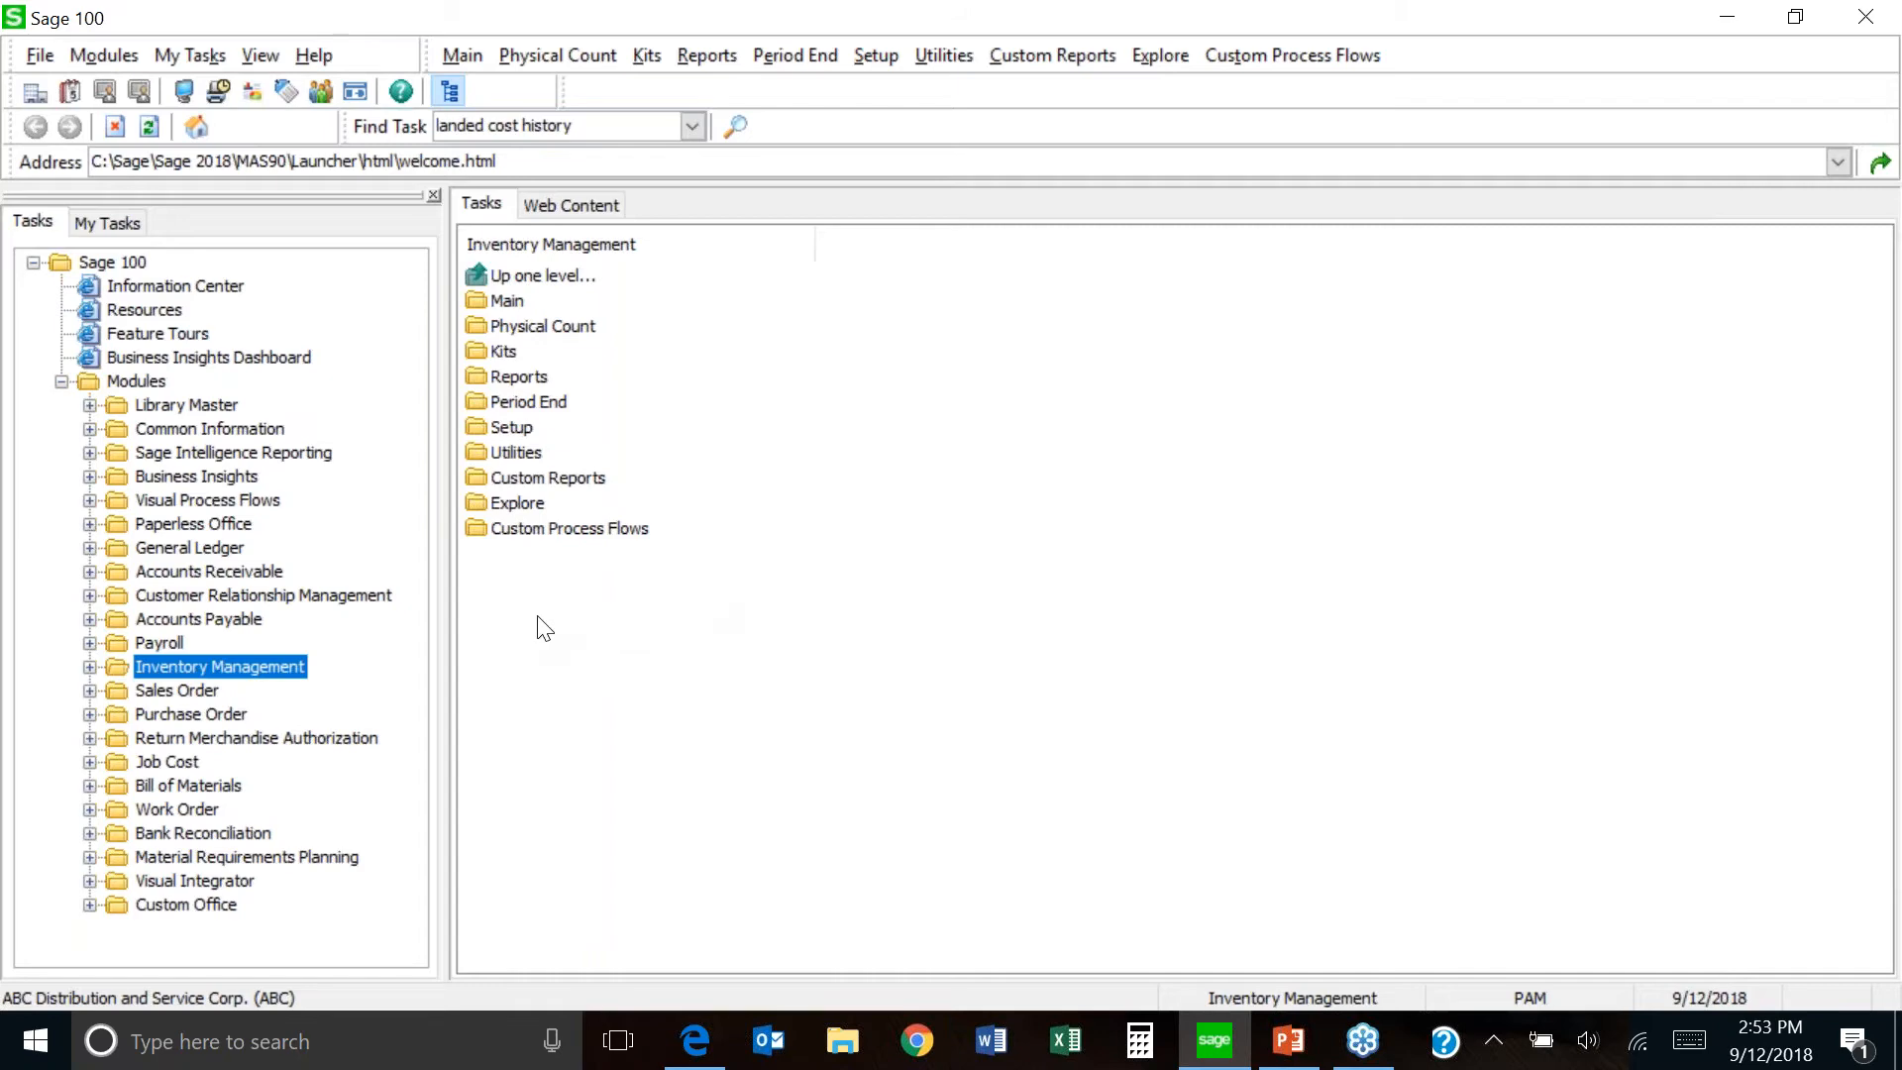
{"action": "double_click", "coordinate": [517, 377]}
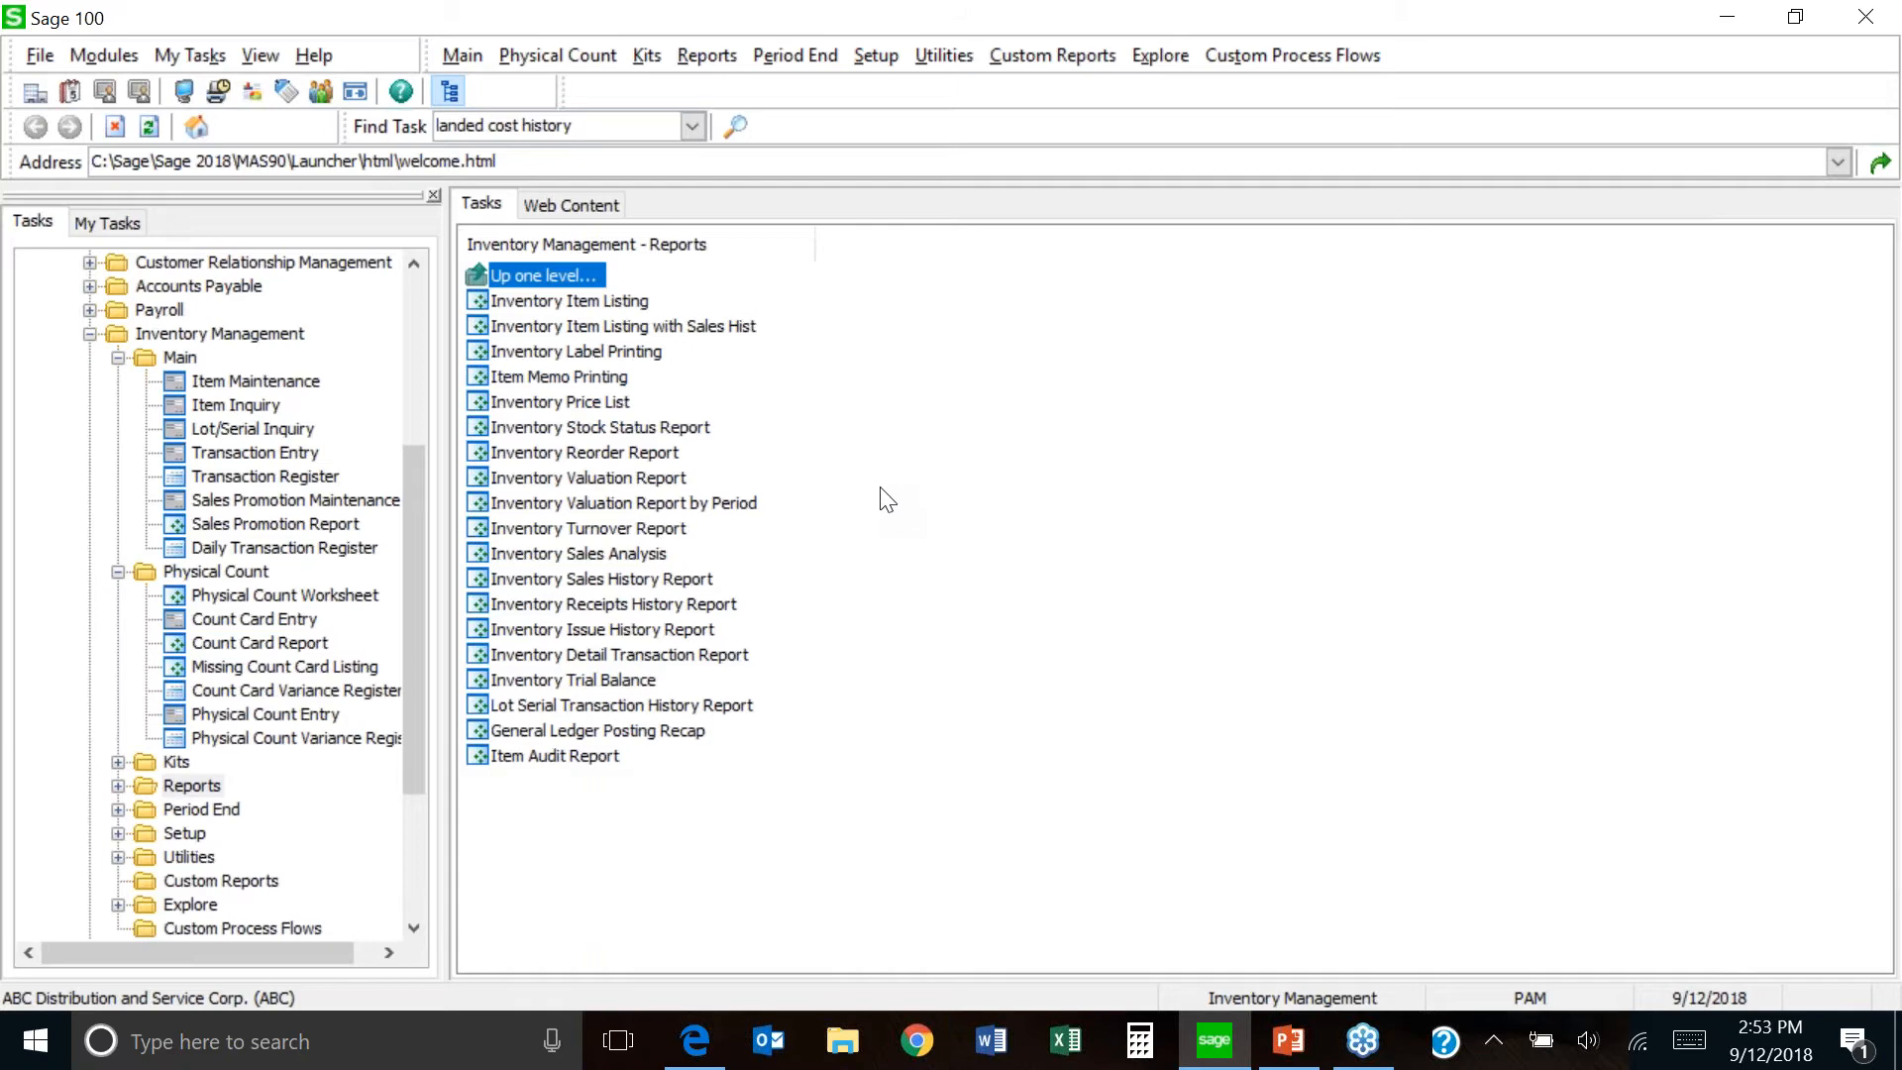